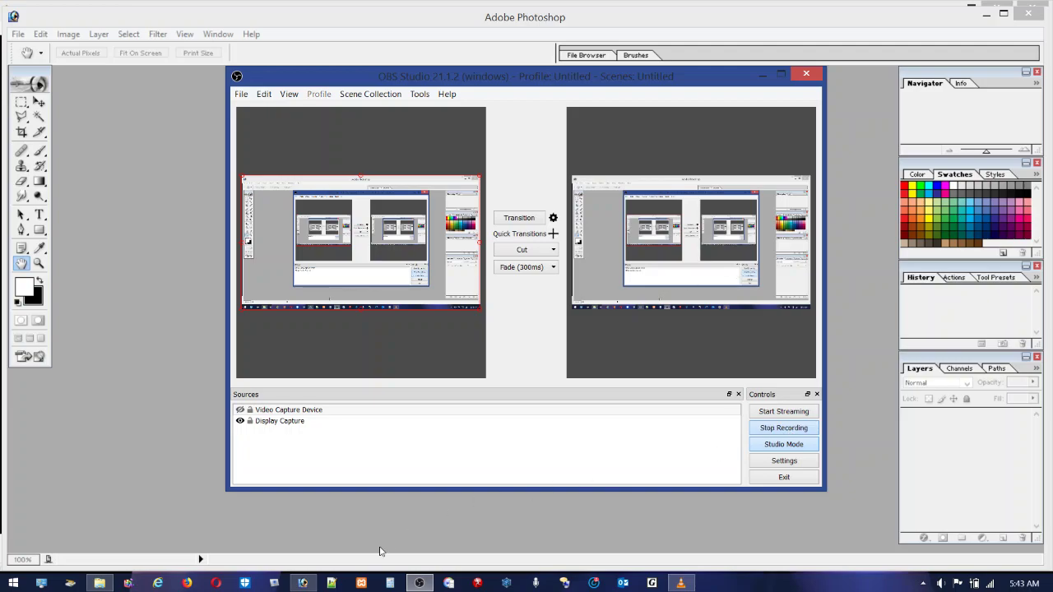
# Create Untitled-1 from the 8 x 10 preset, changing resolution from 300 to 100 pixels/inch
pyautogui.click(303, 583)
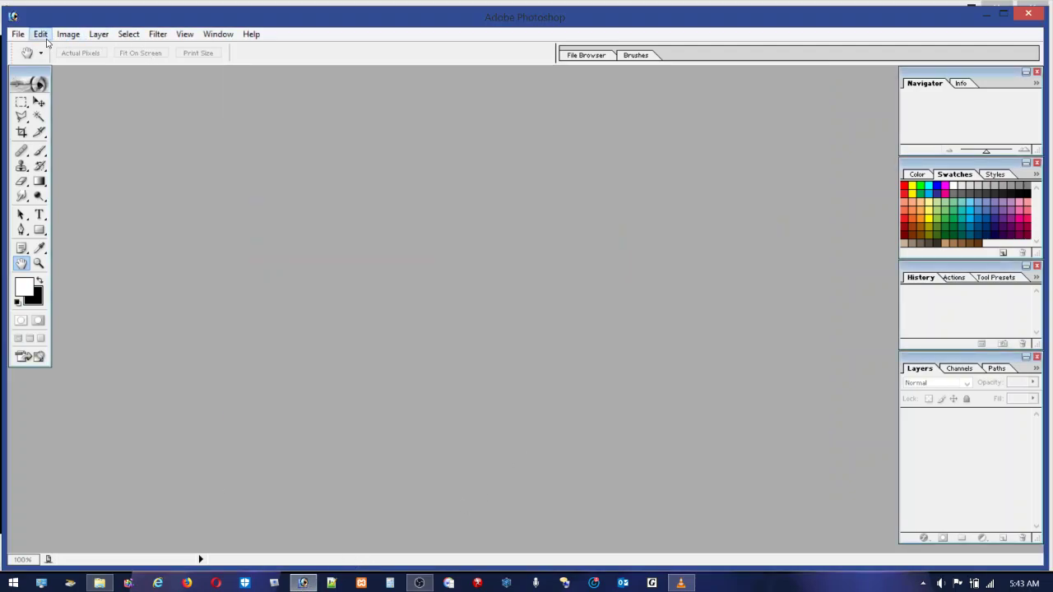
pyautogui.click(18, 34)
pyautogui.click(338, 132)
pyautogui.hotkey('ctrl', 'n')
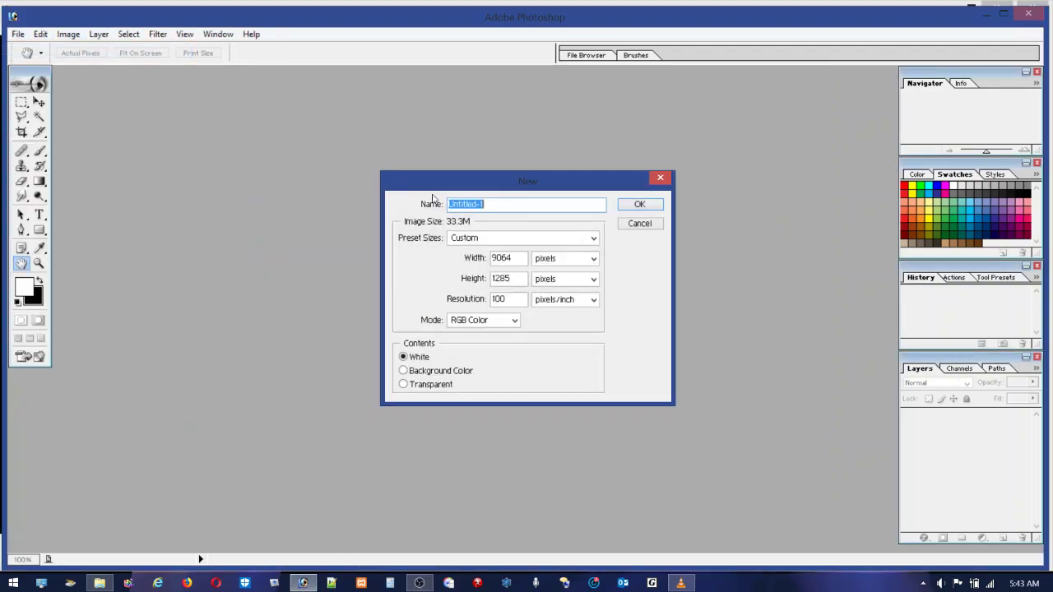
pyautogui.click(587, 238)
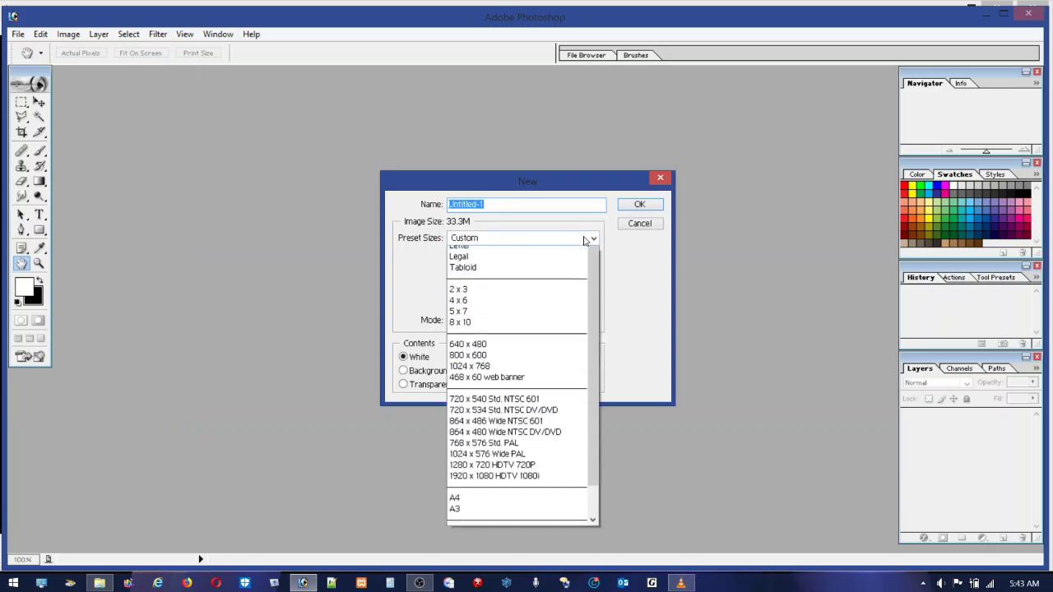
pyautogui.click(459, 373)
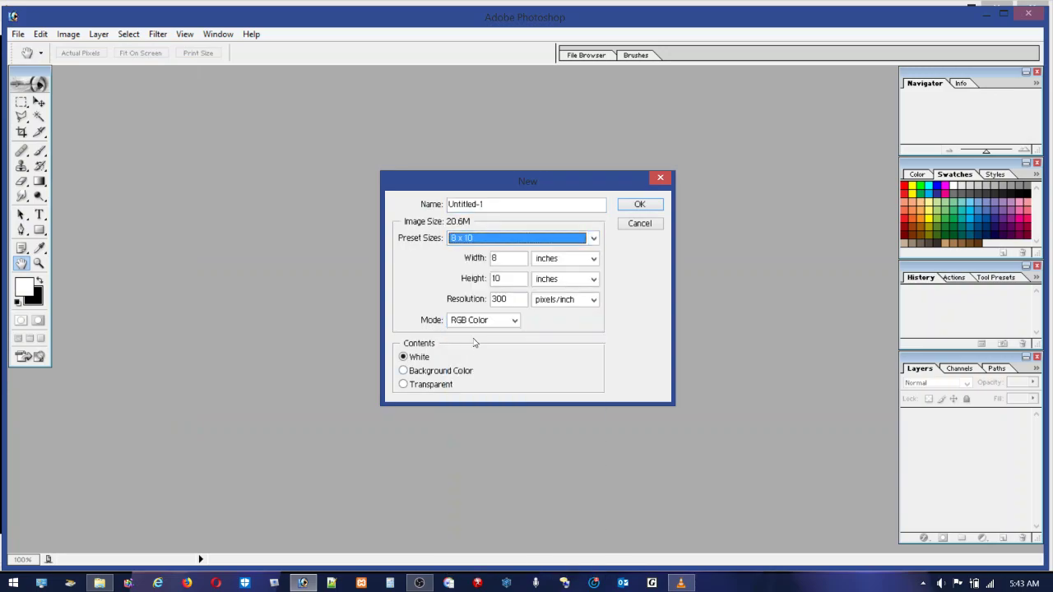
pyautogui.moveTo(498, 298); pyautogui.dragTo(477, 293)
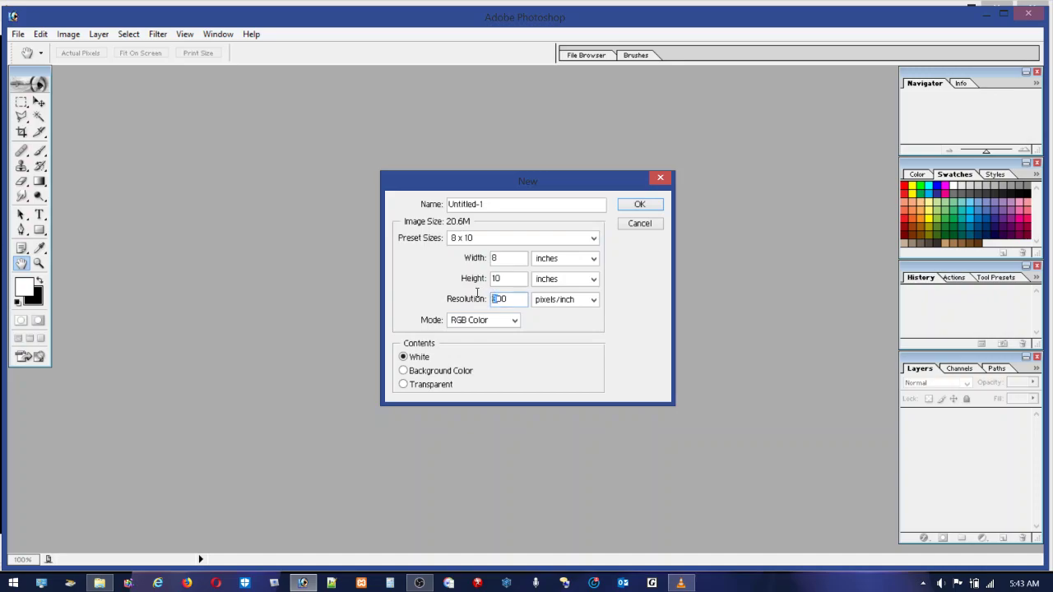
pyautogui.write('1')
pyautogui.click(632, 205)
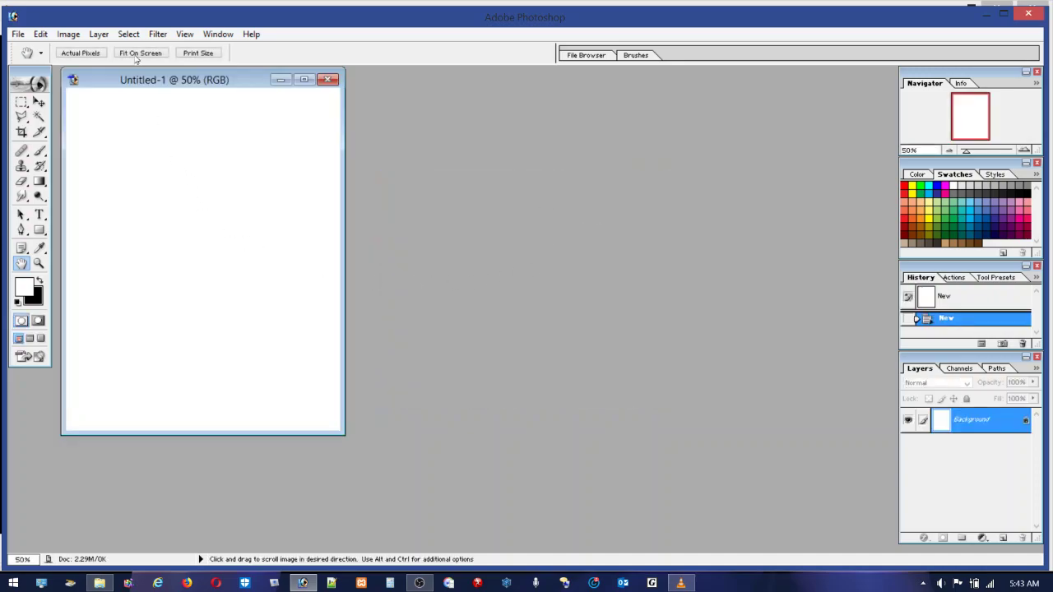
# Enlarge the document window and add an empty Layer 1 above the Background
pyautogui.click(67, 35)
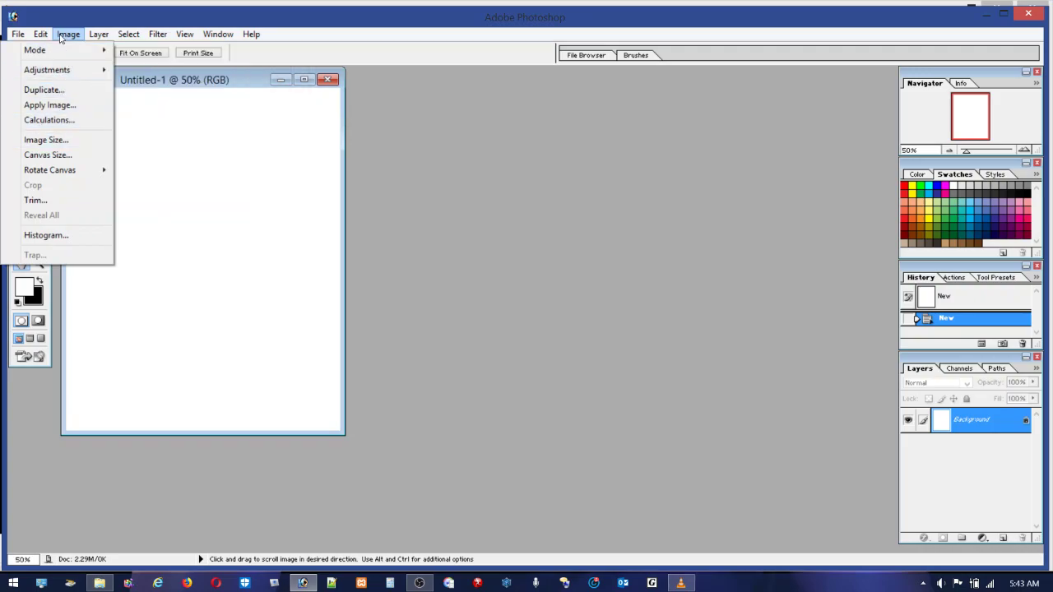
pyautogui.click(224, 282)
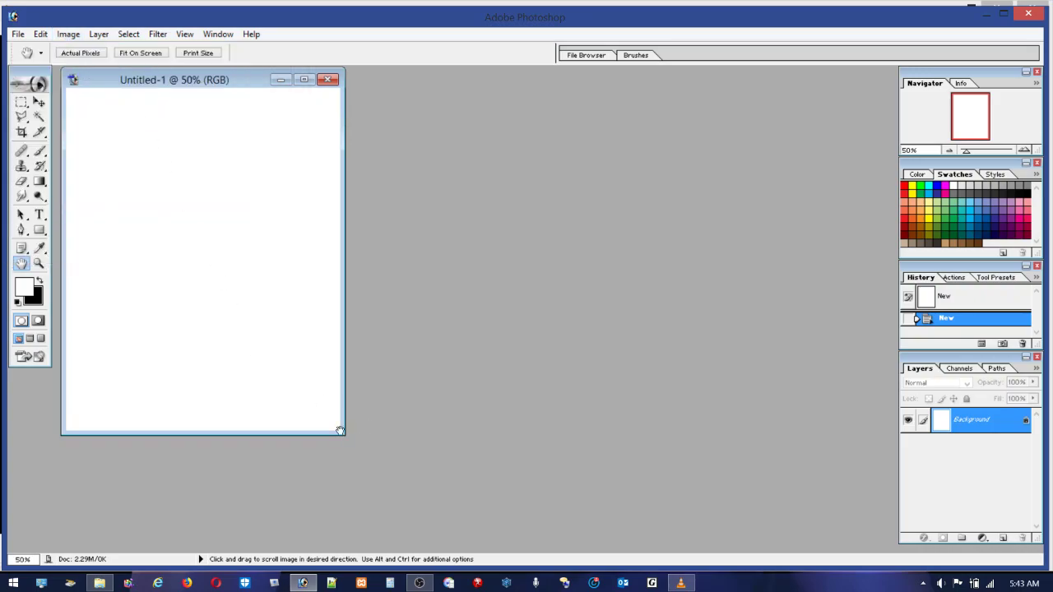
pyautogui.moveTo(338, 431); pyautogui.dragTo(769, 520)
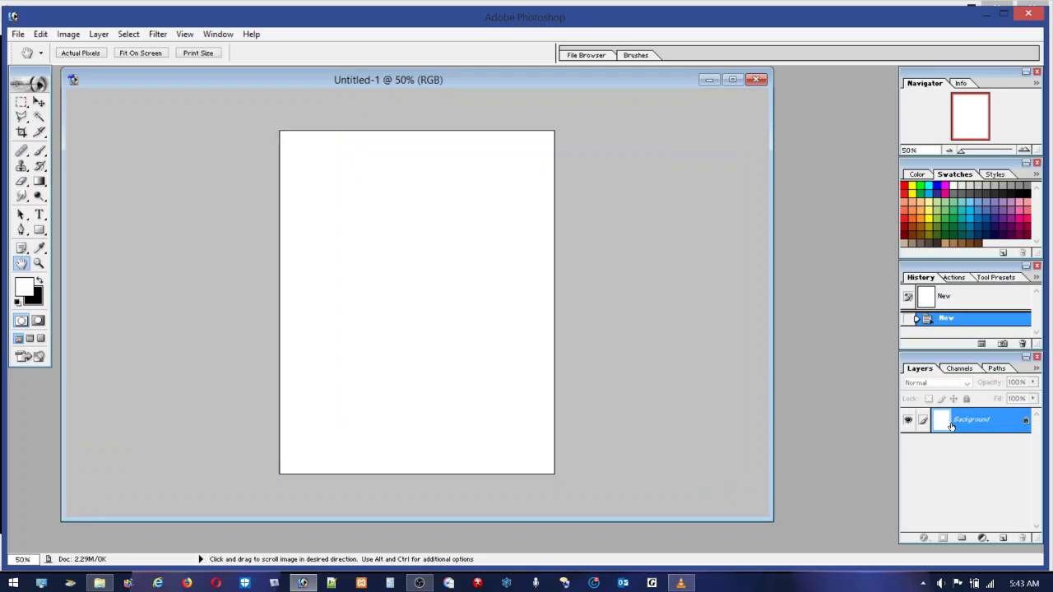
pyautogui.click(1003, 537)
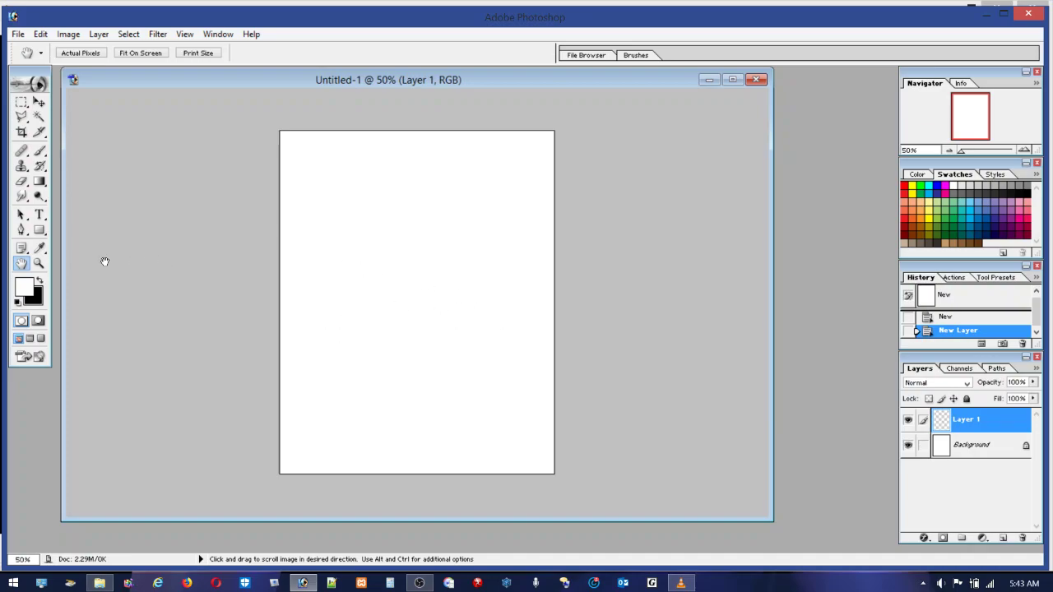
# Zoom in so the page fills the window and swap colours to make black the foreground
pyautogui.click(39, 263)
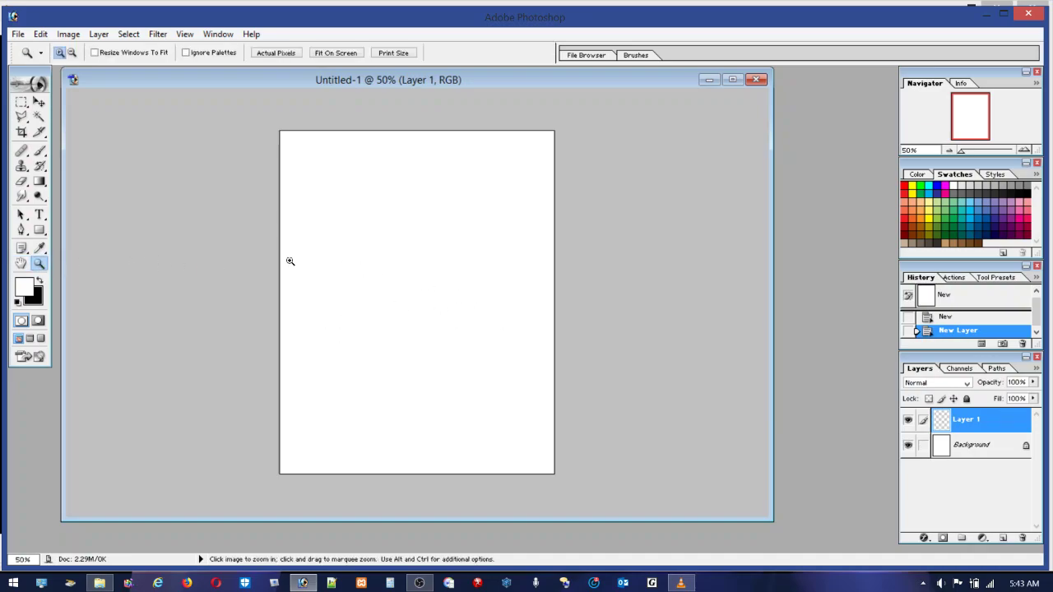
pyautogui.click(585, 355)
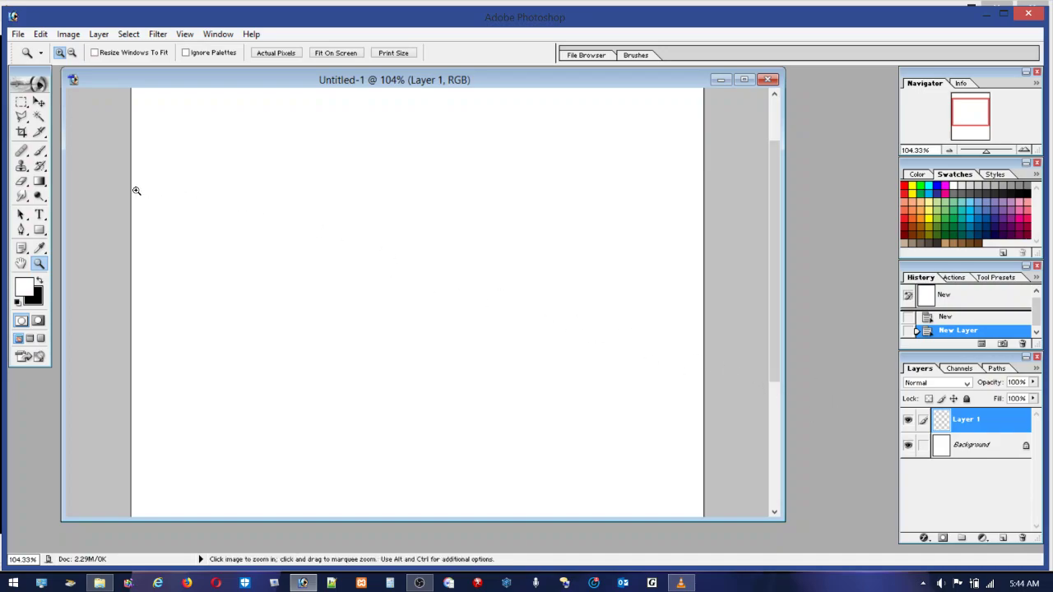
pyautogui.click(39, 282)
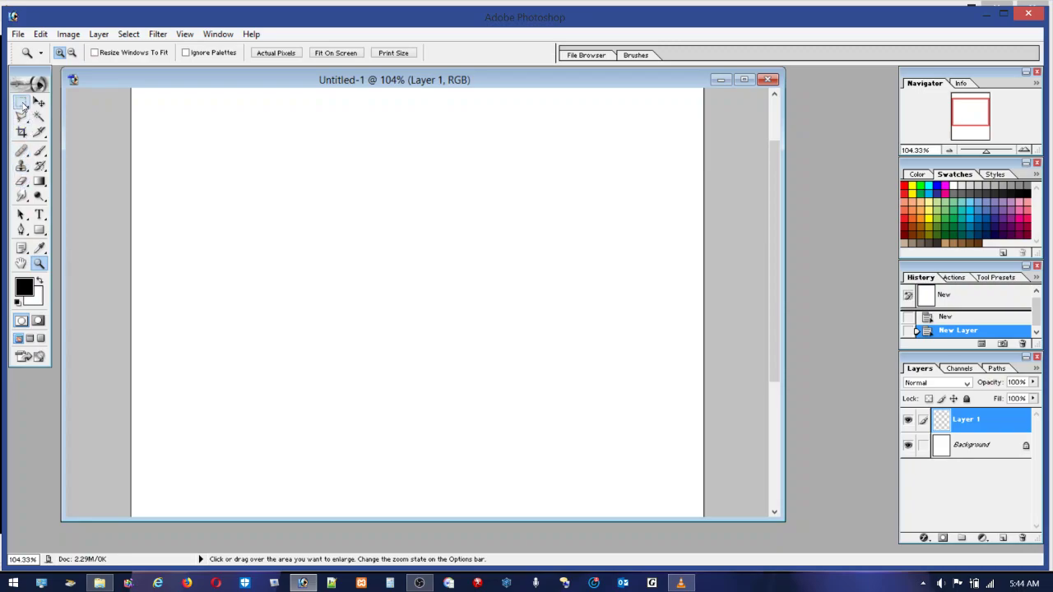
# Stroke a large elliptical circle selection with a 2 px black outline, deselect, and view at 100%
pyautogui.moveTo(22, 105); pyautogui.dragTo(66, 117)
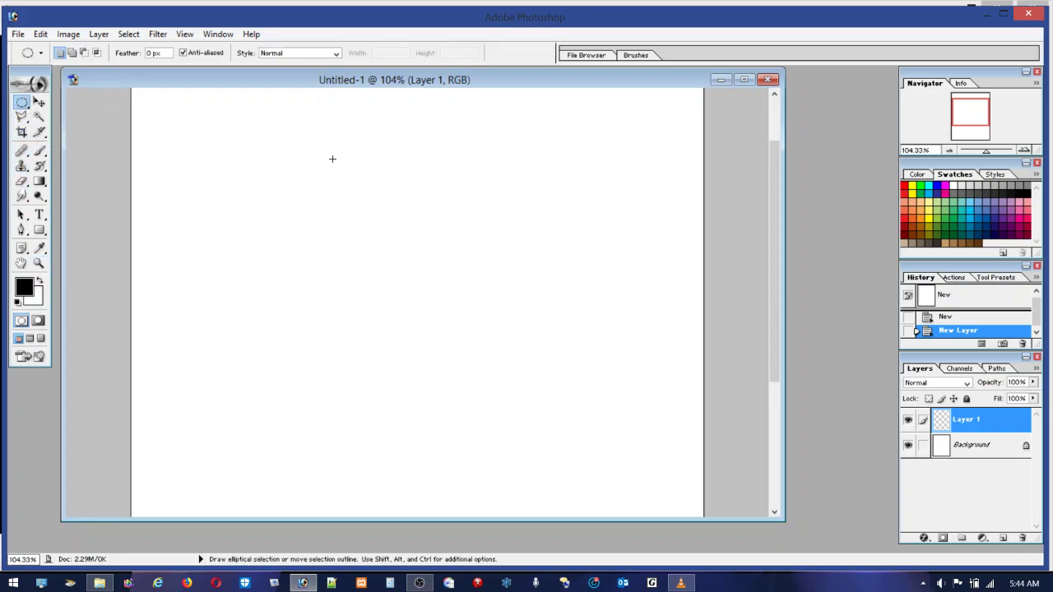
pyautogui.moveTo(332, 159); pyautogui.dragTo(609, 437)
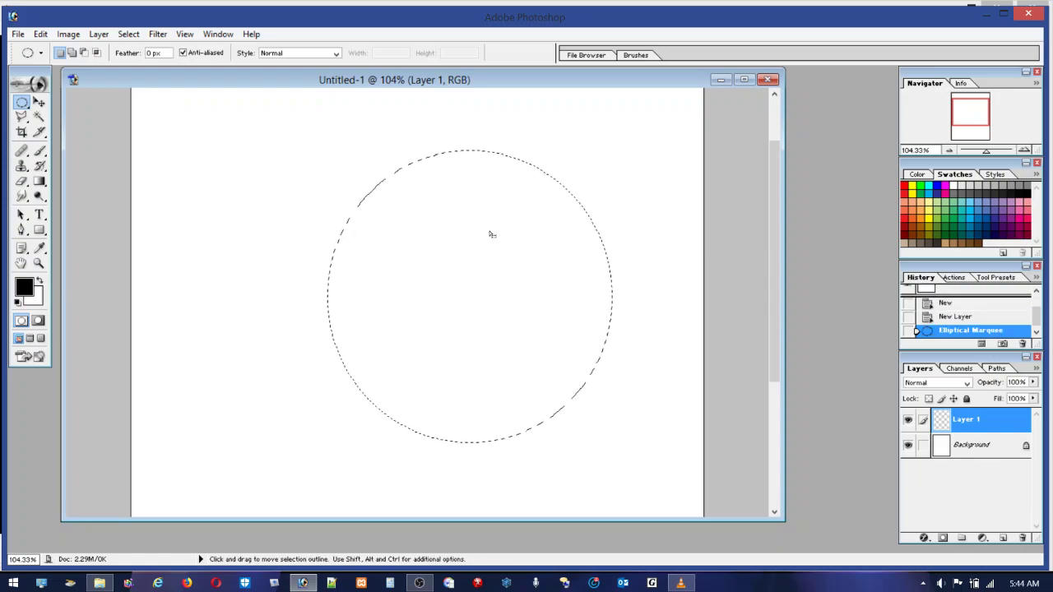
pyautogui.click(43, 34)
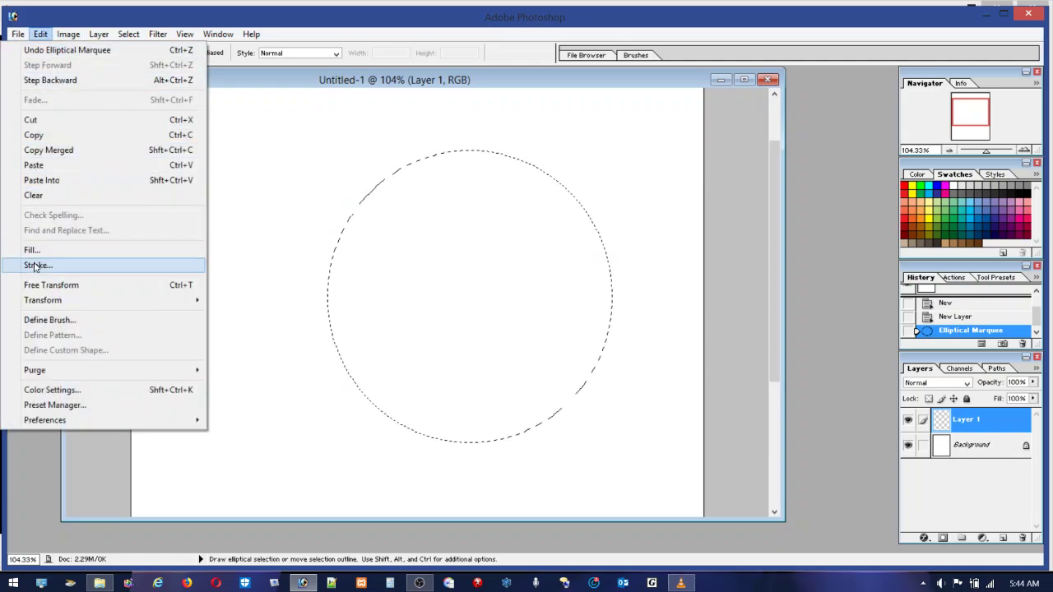
pyautogui.click(37, 266)
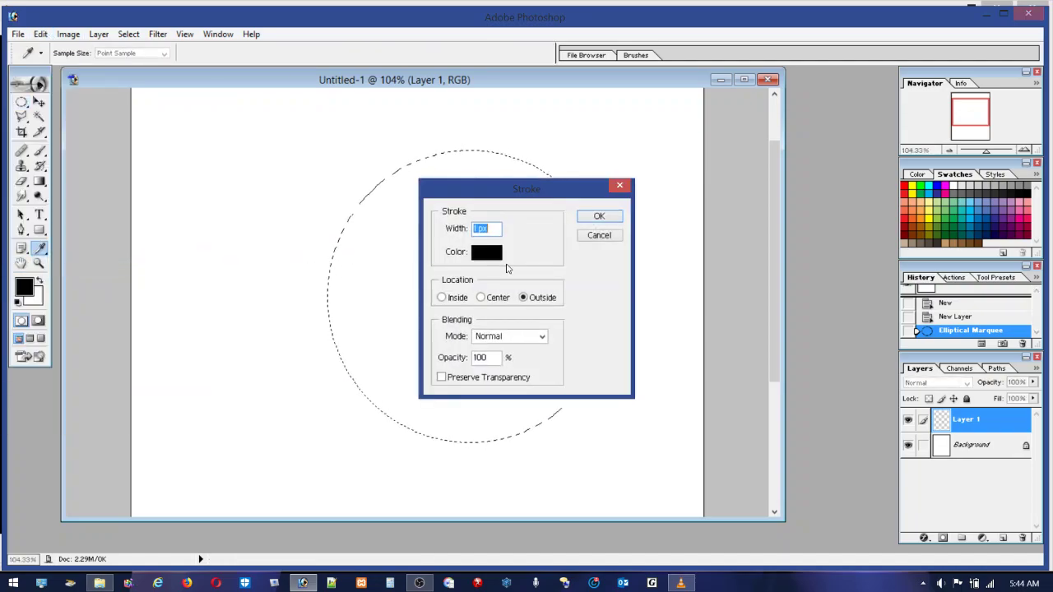
pyautogui.click(476, 227)
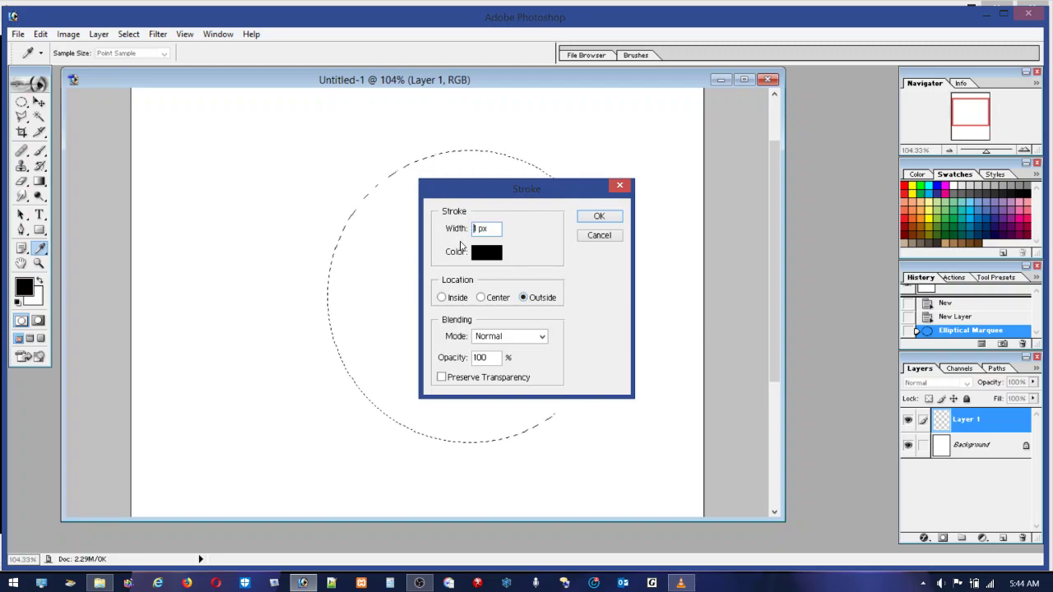
pyautogui.press('Delete')
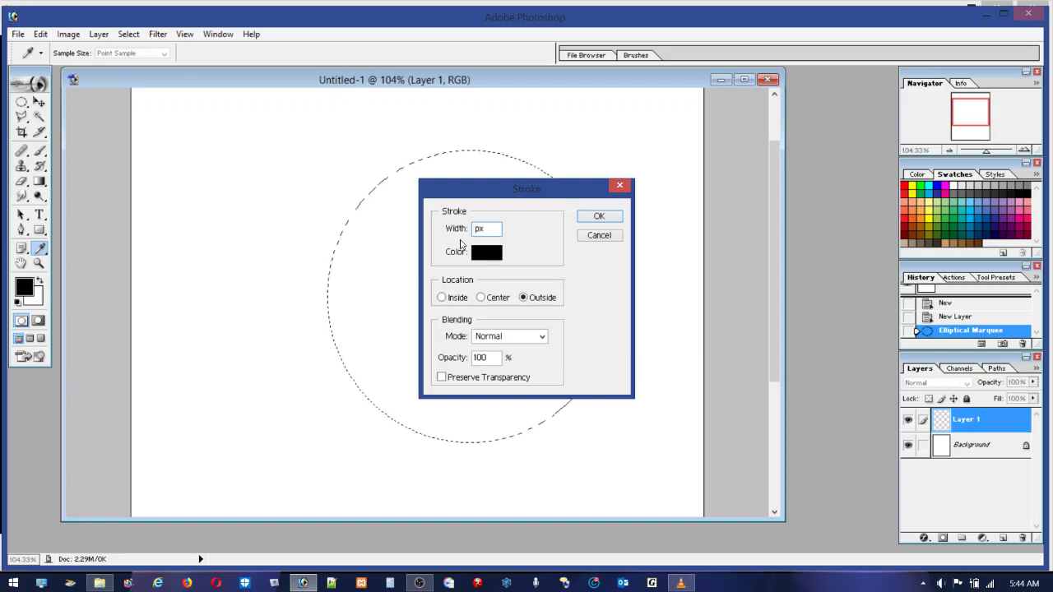
pyautogui.write('2')
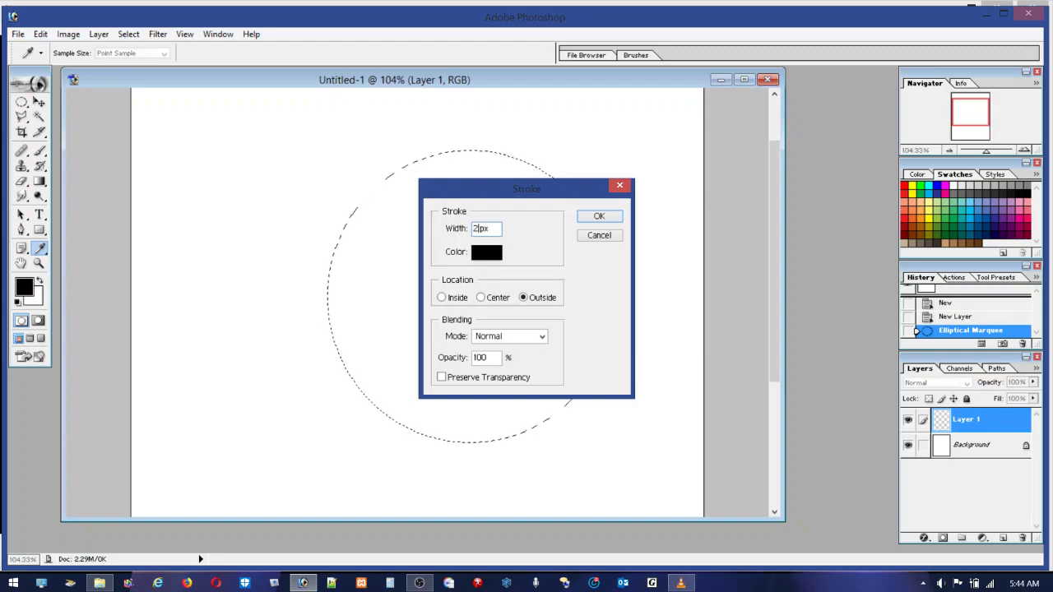
pyautogui.click(601, 216)
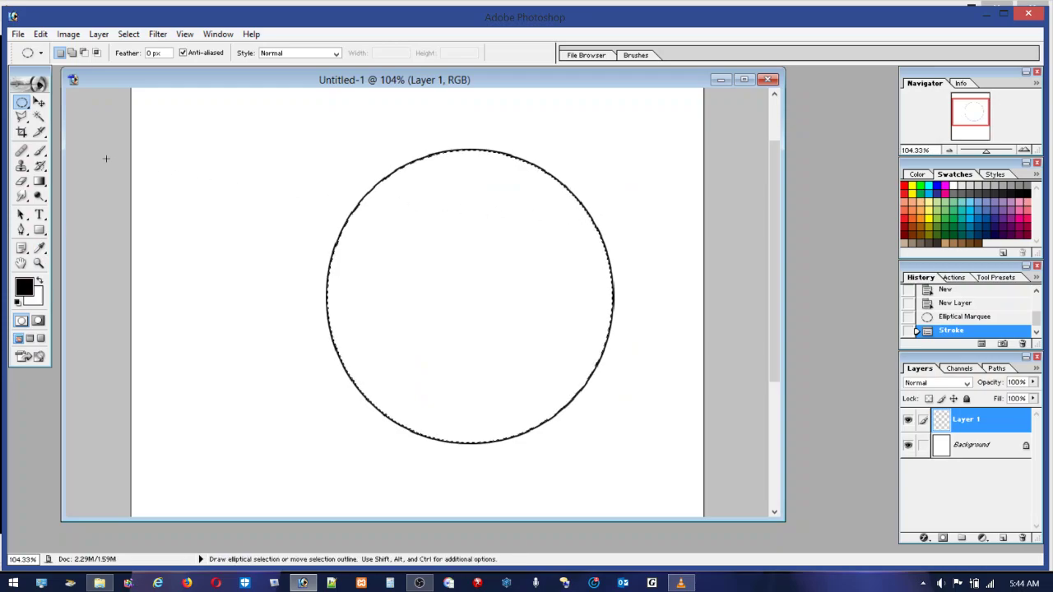
pyautogui.click(285, 127)
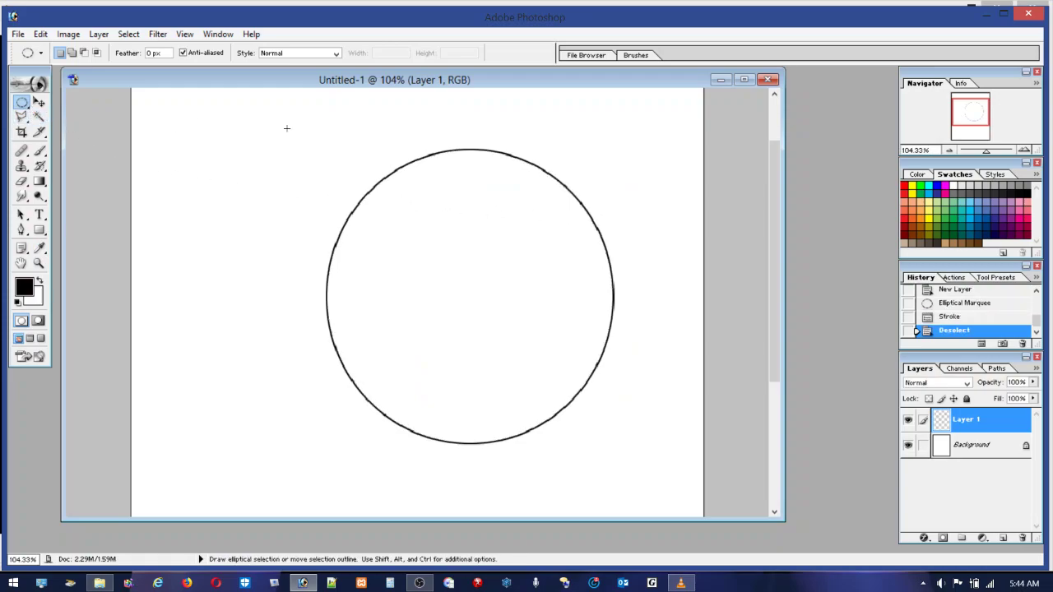
pyautogui.doubleClick(39, 263)
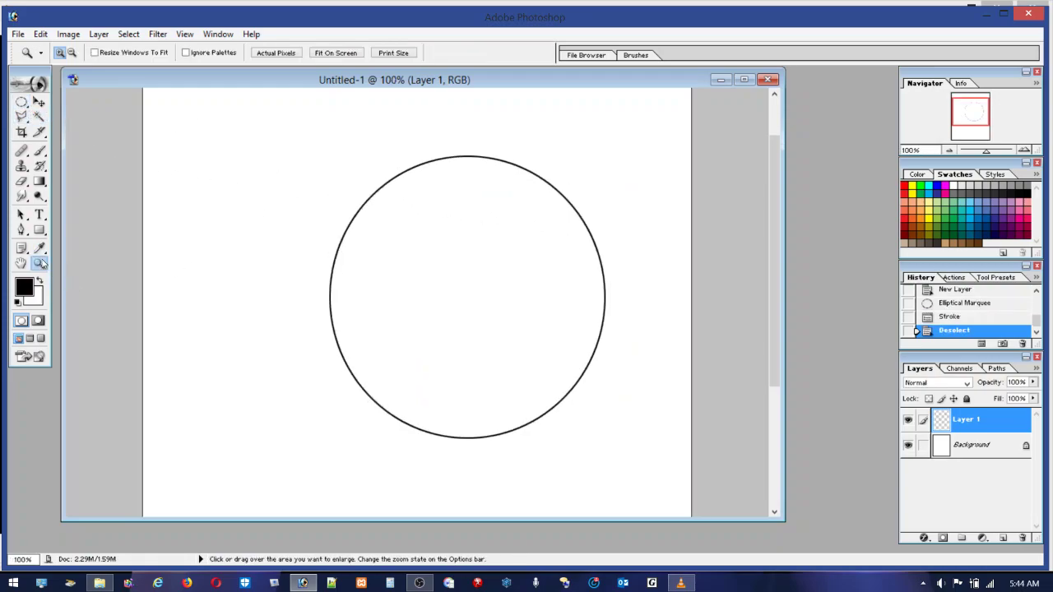
# Fit the page in the window, switch to the Rectangular Marquee, and add a new Layer 2
pyautogui.doubleClick(20, 263)
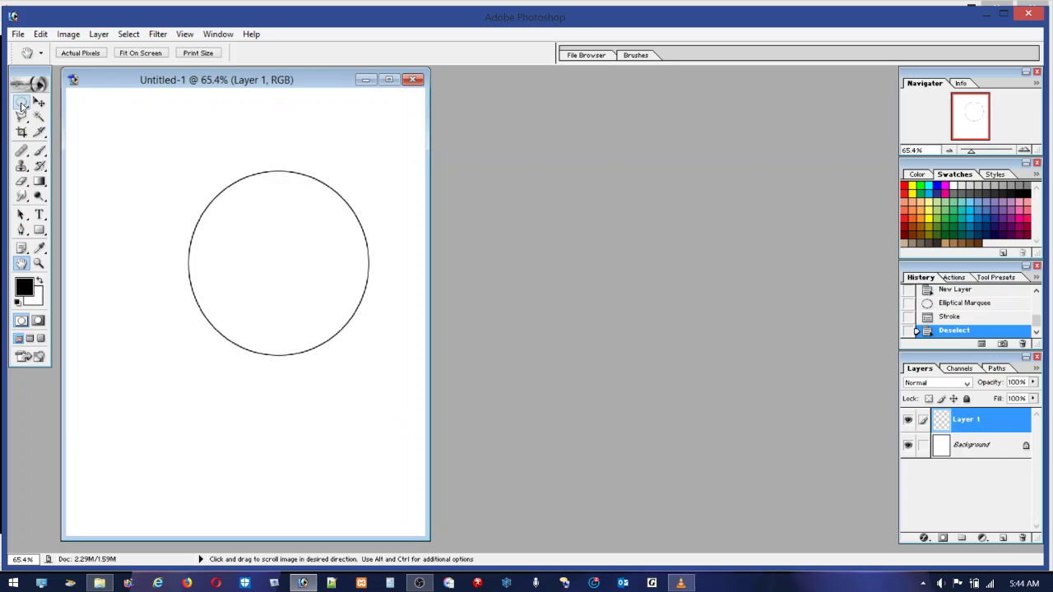
pyautogui.click(22, 104)
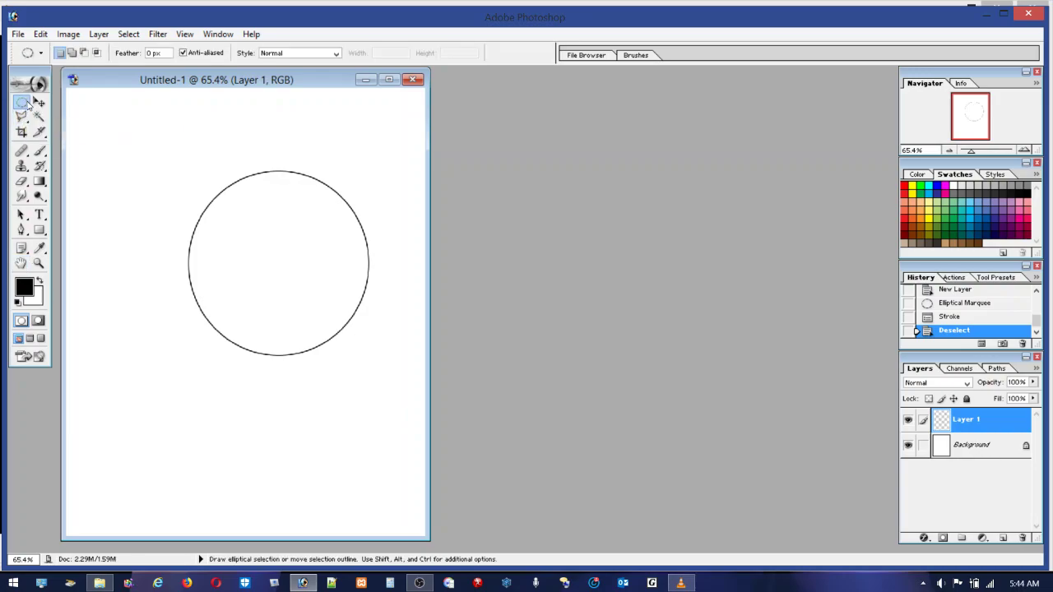
pyautogui.moveTo(22, 104); pyautogui.dragTo(91, 102)
pyautogui.moveTo(148, 155); pyautogui.dragTo(298, 334)
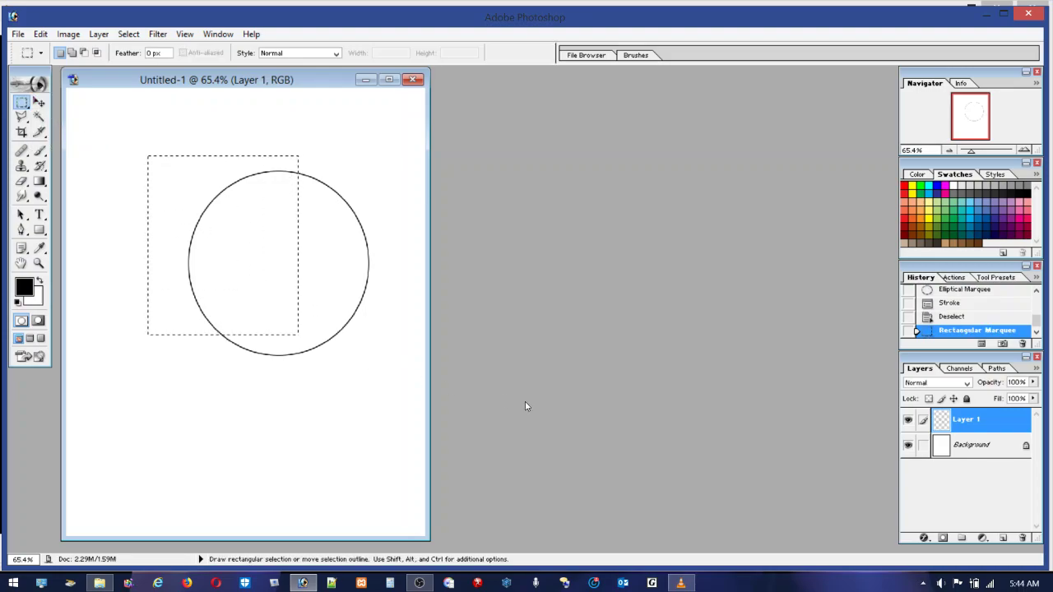
pyautogui.click(1003, 537)
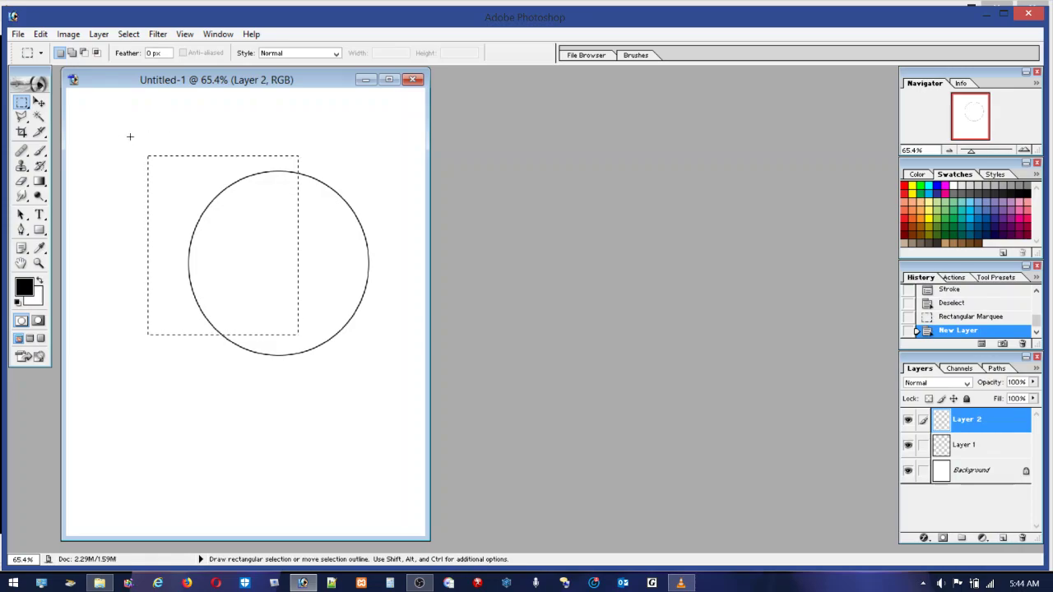
# Stroke a square selection around the circle with a 2 px black outline, then deselect
pyautogui.moveTo(122, 136); pyautogui.dragTo(362, 387)
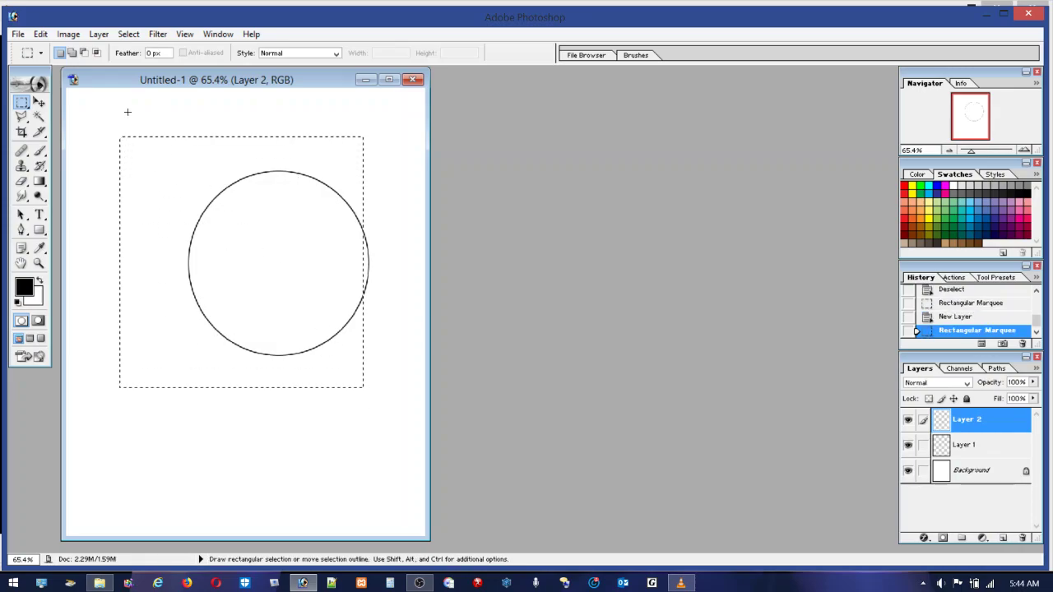
pyautogui.click(39, 34)
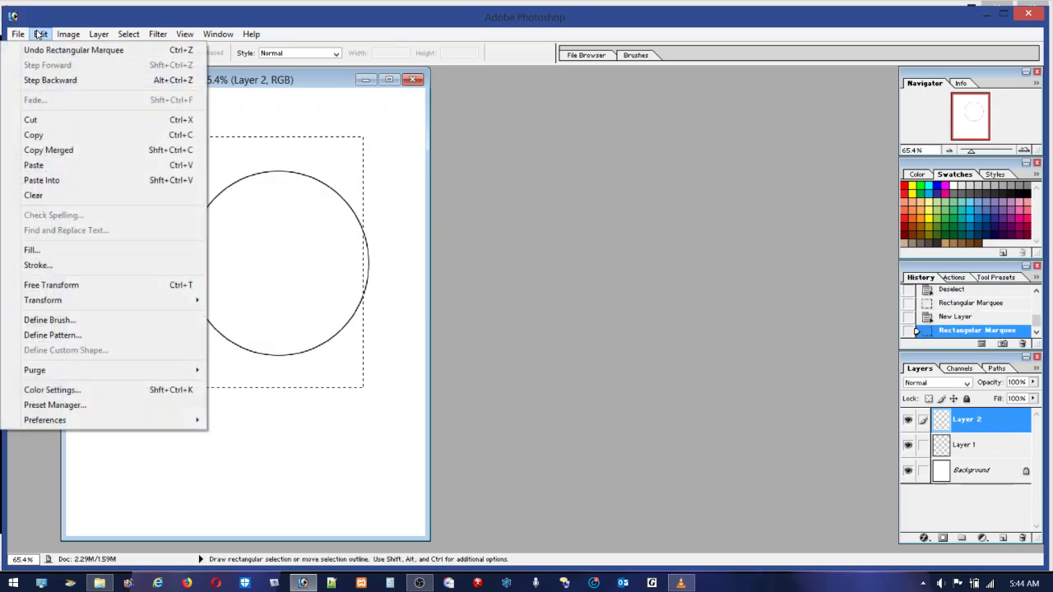
pyautogui.click(42, 265)
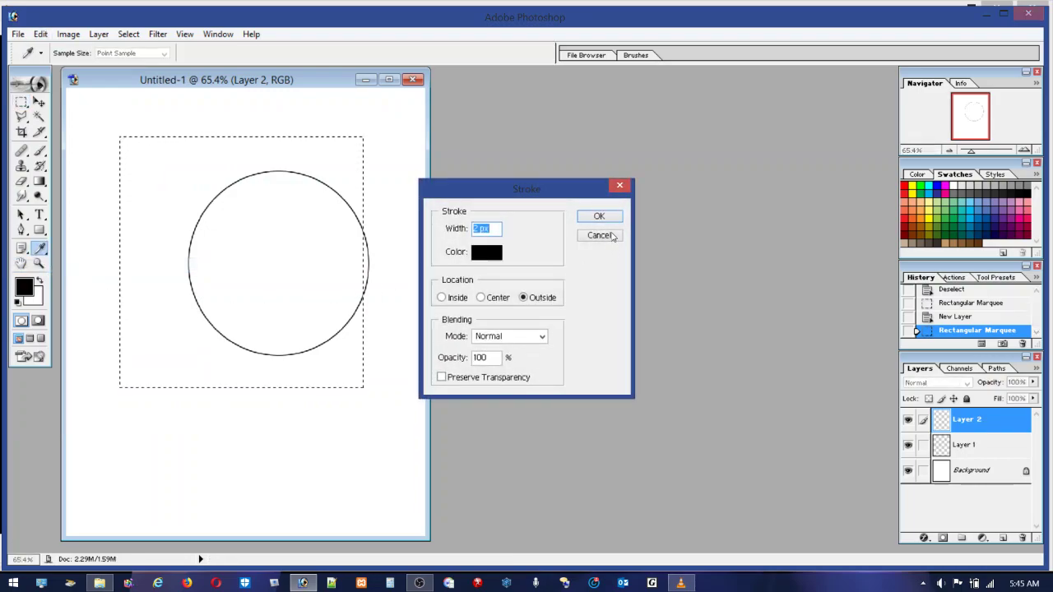
pyautogui.write('2')
pyautogui.click(611, 222)
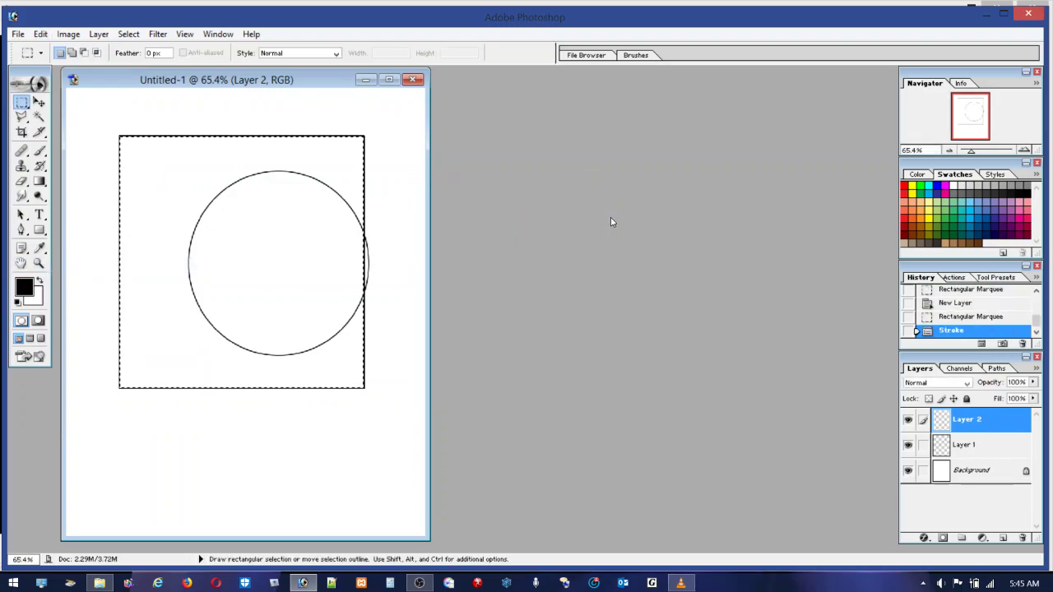
pyautogui.click(304, 165)
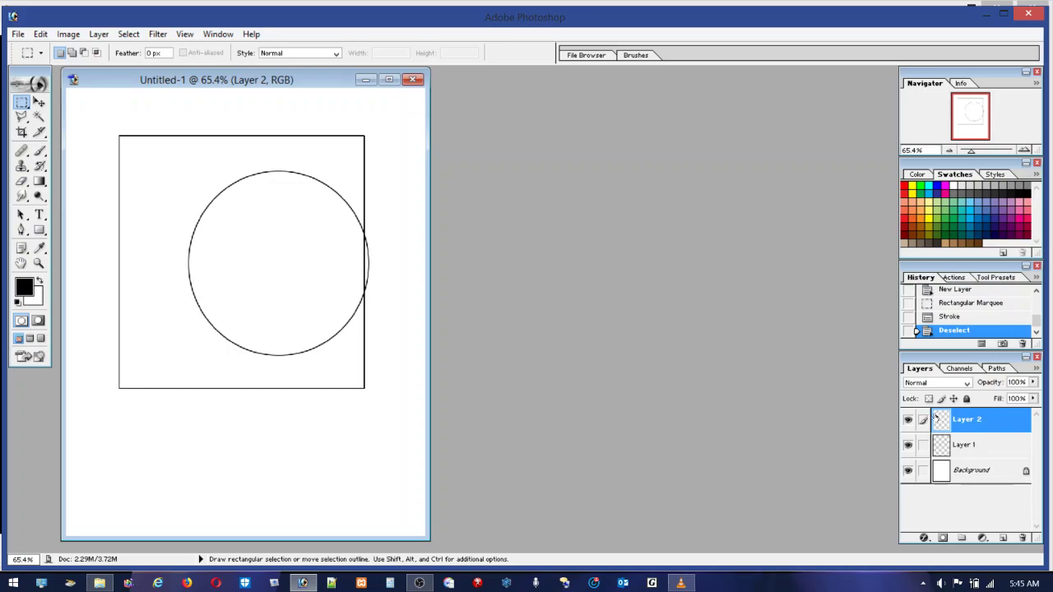
# Copy the upper-left part of the circle from Layer 1
pyautogui.click(971, 444)
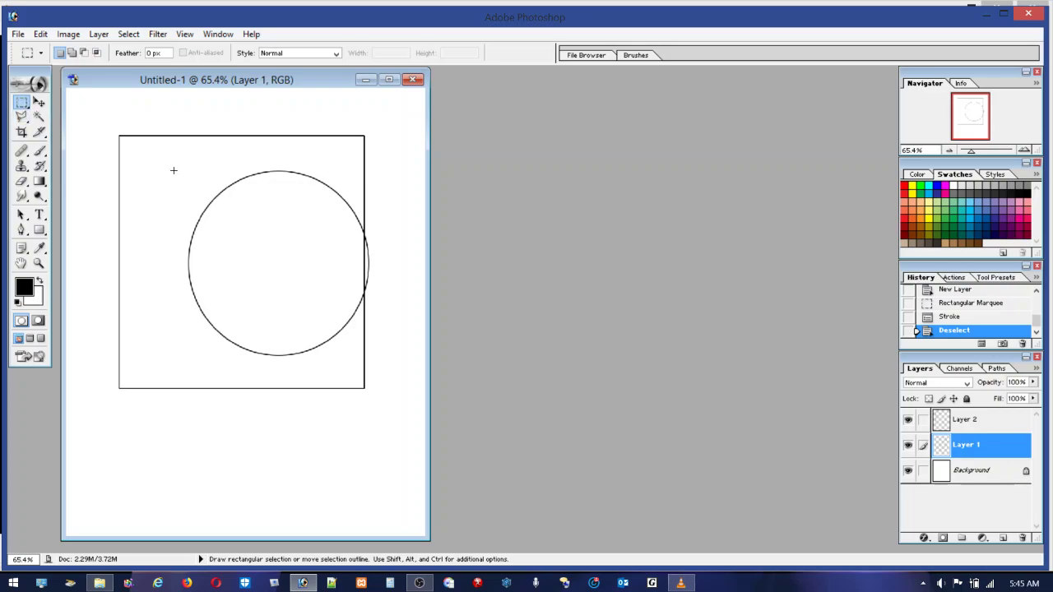
pyautogui.moveTo(277, 247); pyautogui.dragTo(278, 248)
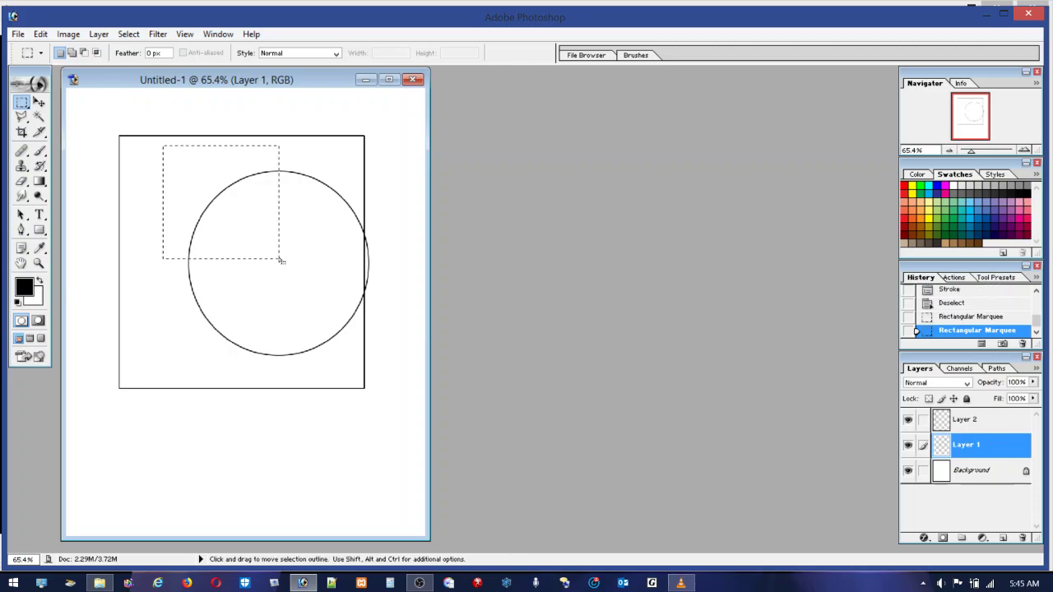
pyautogui.click(41, 35)
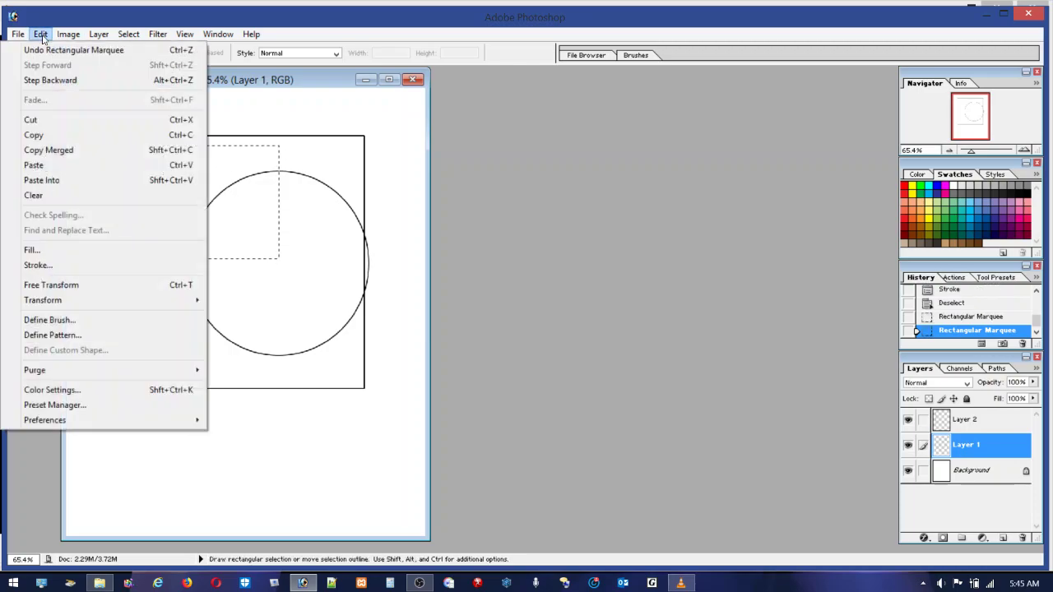
pyautogui.click(35, 135)
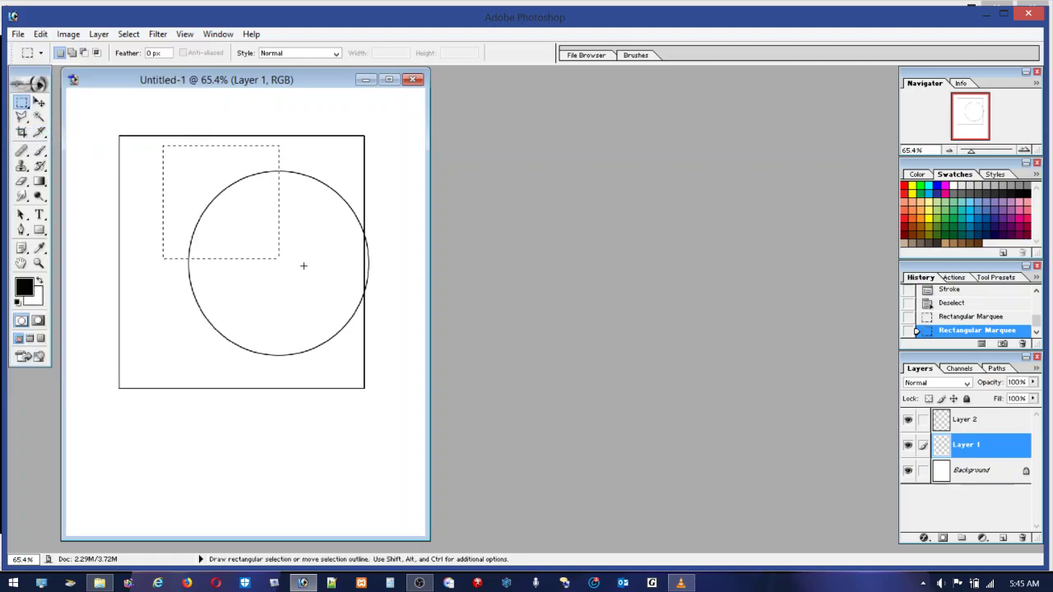
# Hide Layer 1 and Layer 2, dismiss the hidden-layer error, and clear the selection
pyautogui.click(908, 446)
pyautogui.click(907, 422)
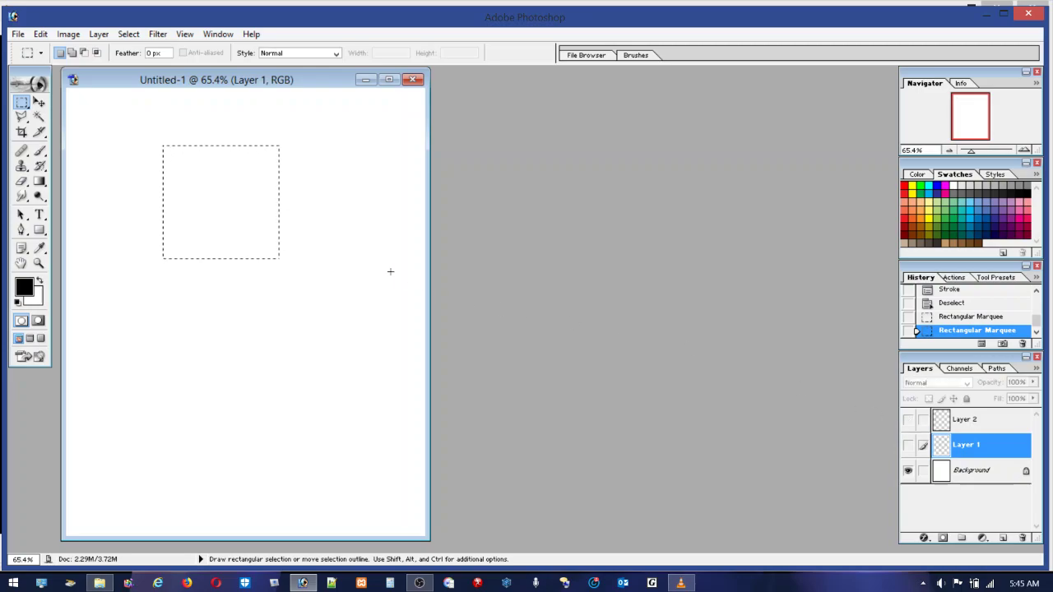
pyautogui.press('Delete')
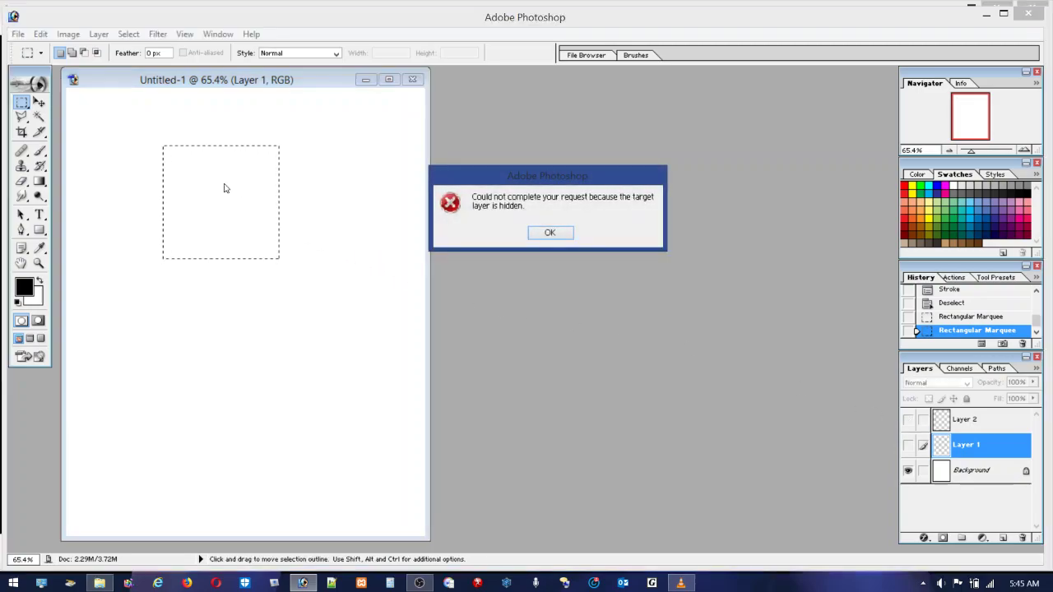
pyautogui.click(565, 238)
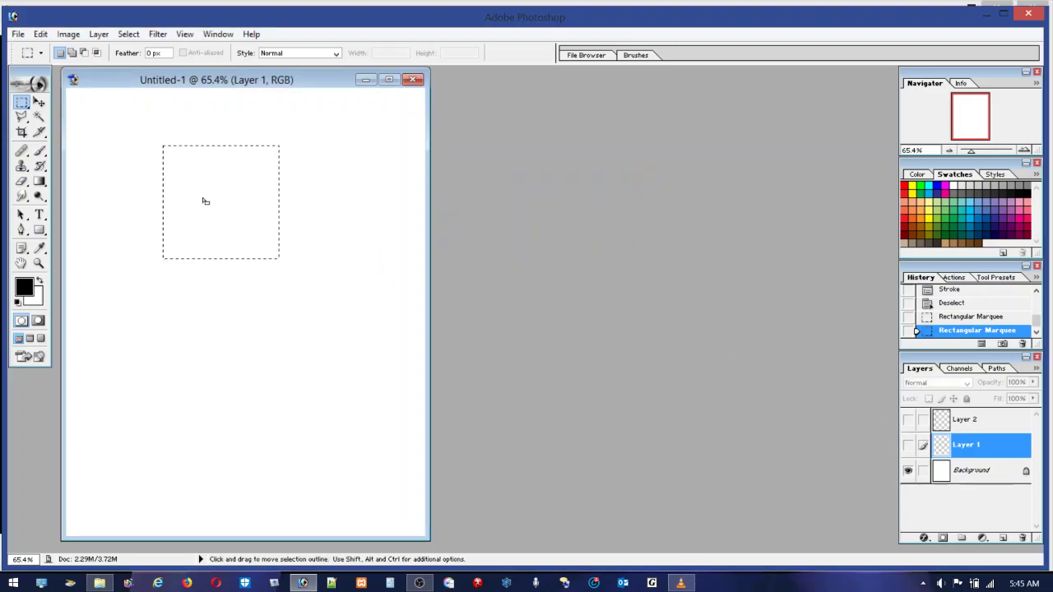
pyautogui.click(150, 117)
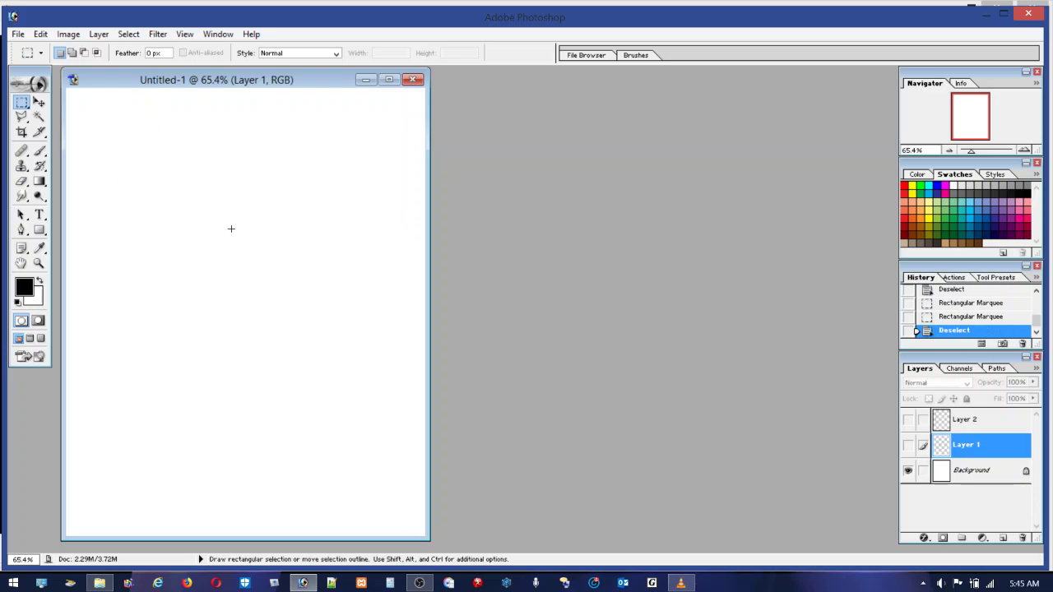
# Switch to the Elliptical Marquee, dismissing a hidden-layer error and clearing a stray rectangle selection
pyautogui.moveTo(205, 203); pyautogui.dragTo(296, 225)
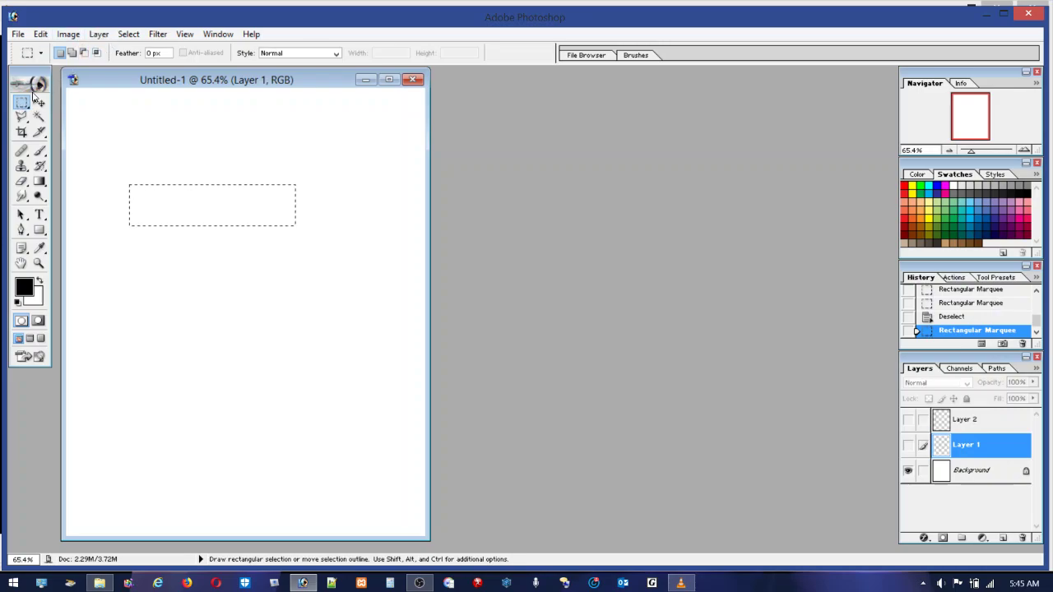
pyautogui.moveTo(24, 104); pyautogui.dragTo(59, 120)
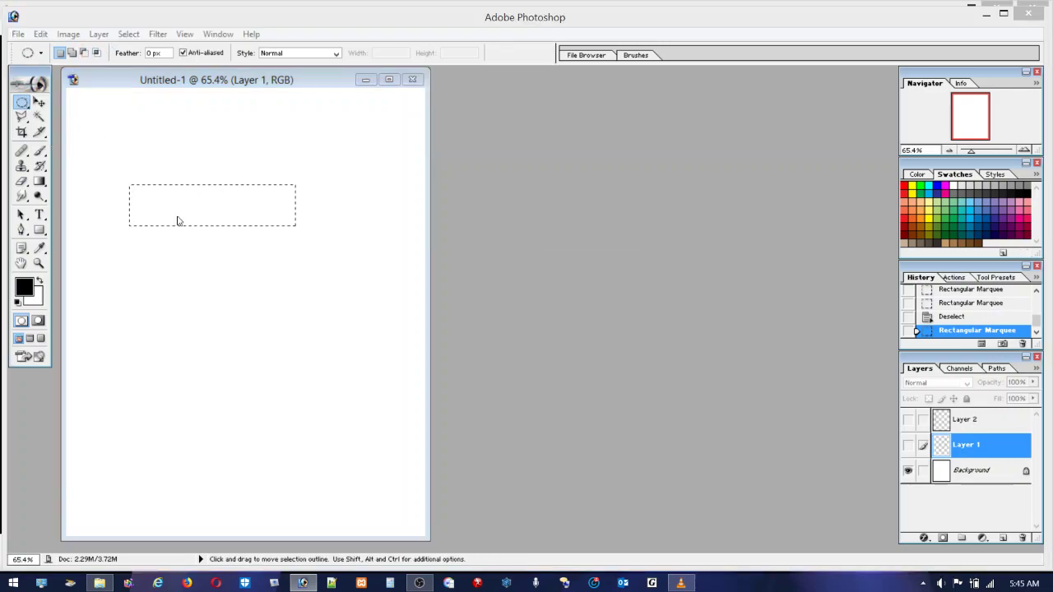
pyautogui.hotkey('alt', 'BackSpace')
pyautogui.click(551, 232)
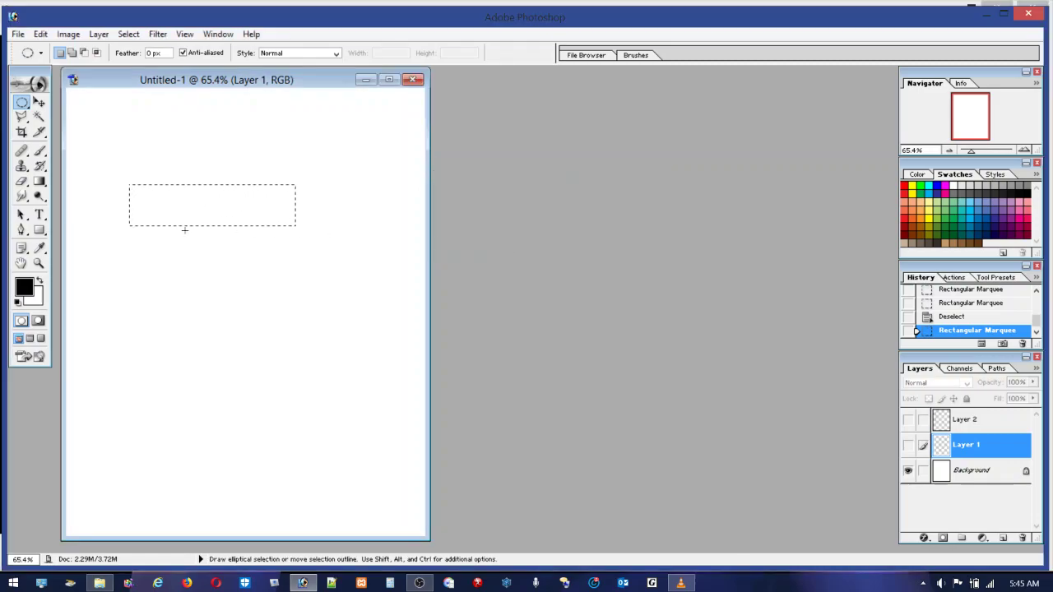
pyautogui.click(168, 236)
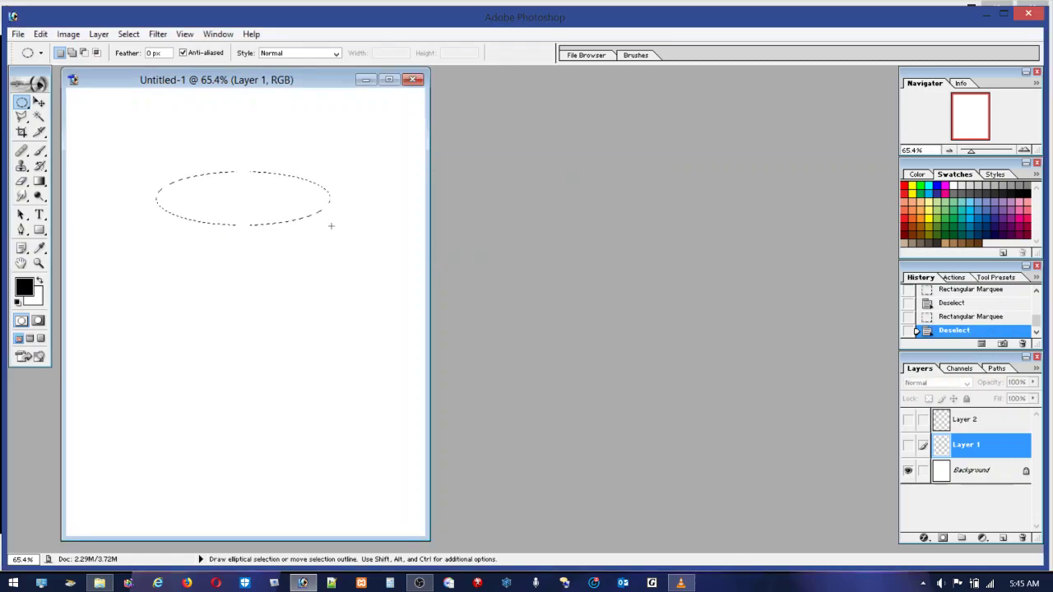
# Stroke a wide ellipse selection near the top on new Layer 3 in black, then deselect
pyautogui.moveTo(331, 225); pyautogui.dragTo(358, 232)
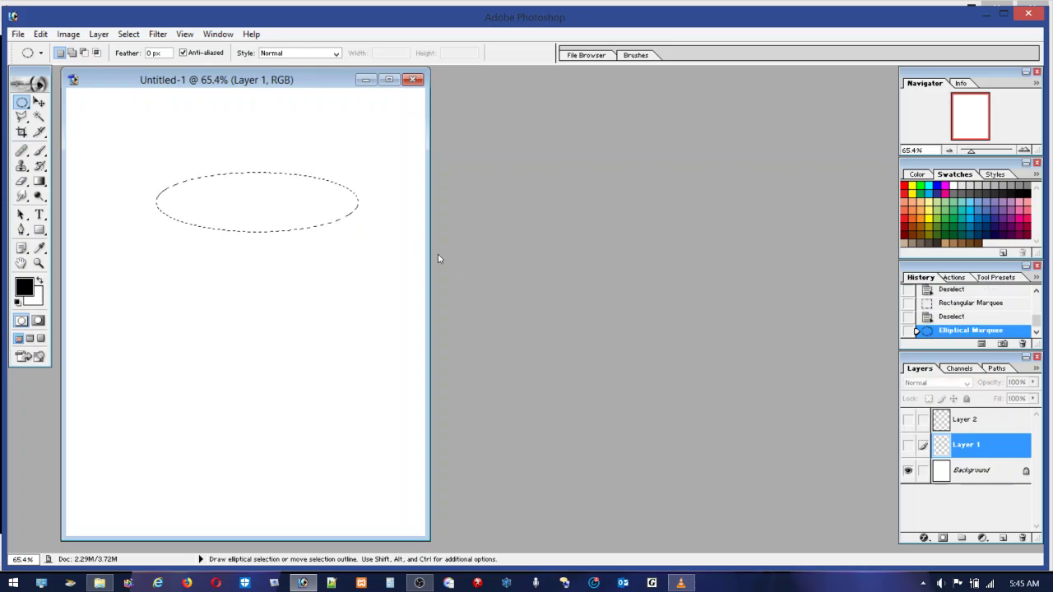
pyautogui.click(1003, 539)
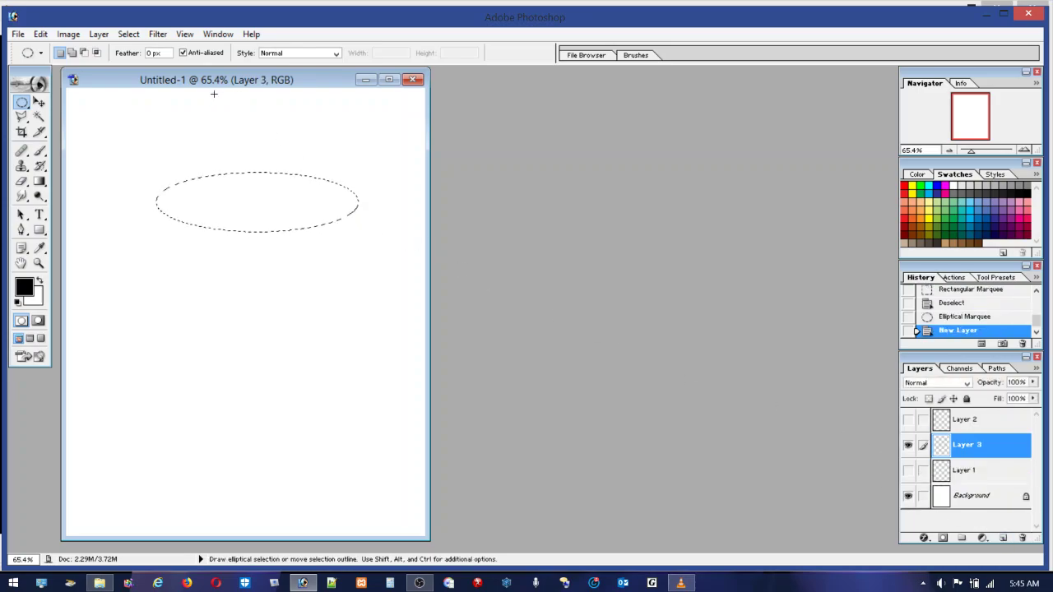
pyautogui.click(40, 34)
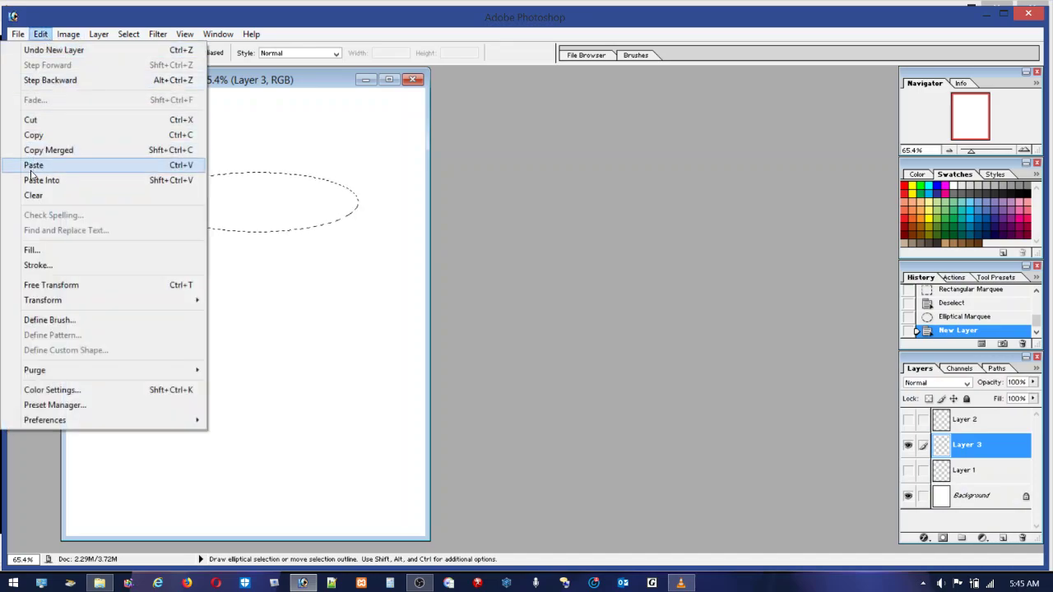
pyautogui.click(38, 265)
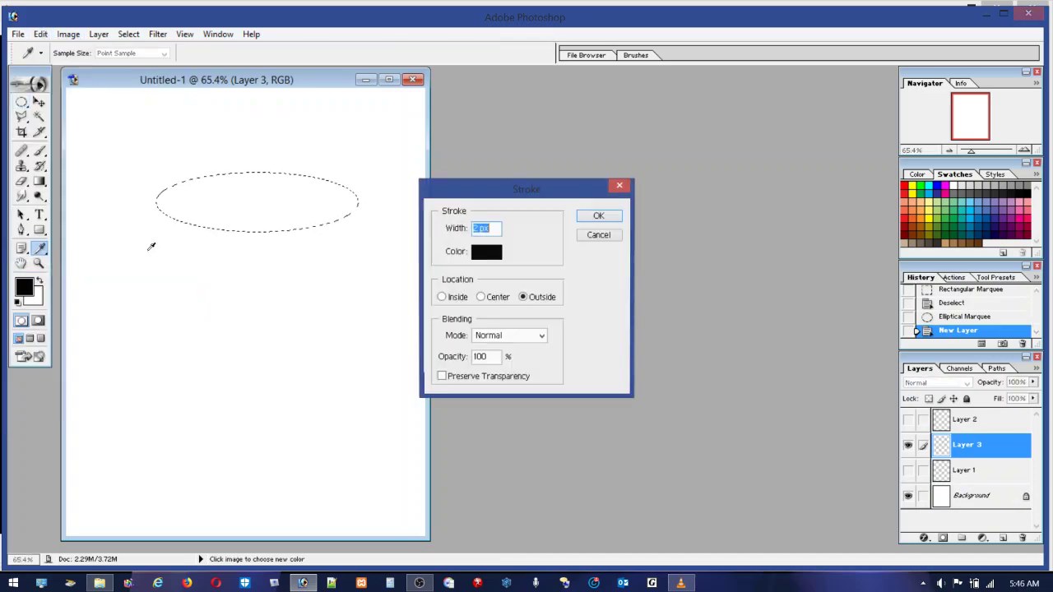
pyautogui.click(597, 217)
pyautogui.press('m')
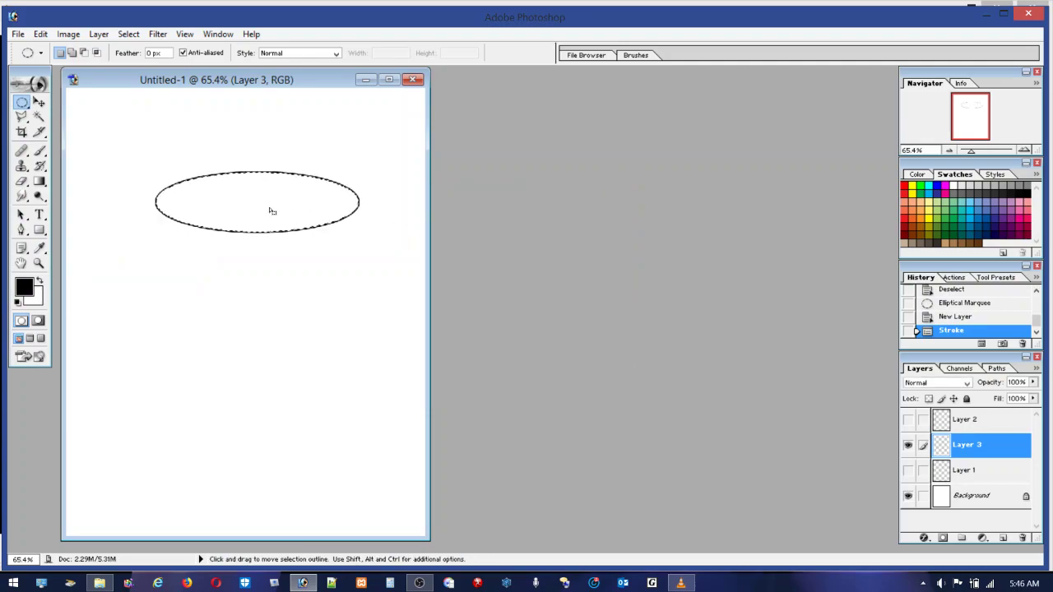
pyautogui.click(248, 203)
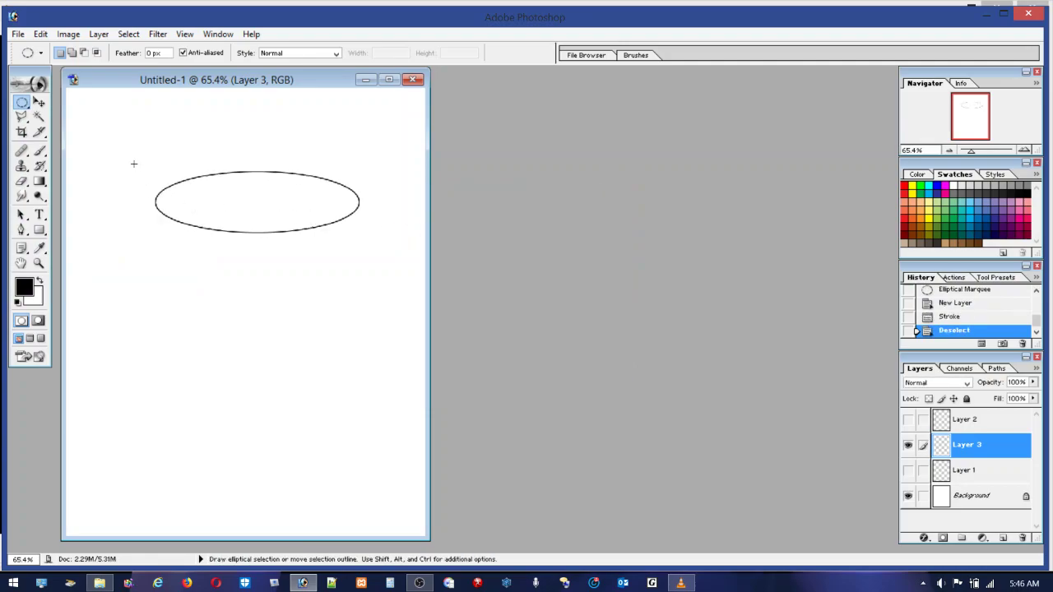
pyautogui.moveTo(133, 164); pyautogui.dragTo(197, 214)
pyautogui.click(255, 134)
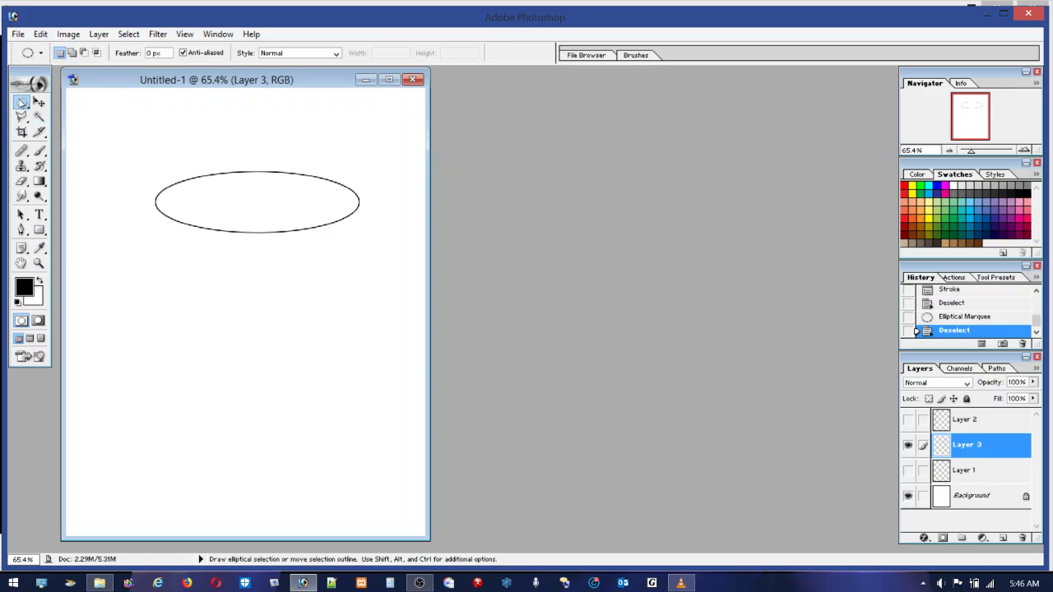
# Copy the ellipse with a rectangular selection and paste it as Layer 4
pyautogui.click(22, 103)
pyautogui.click(90, 102)
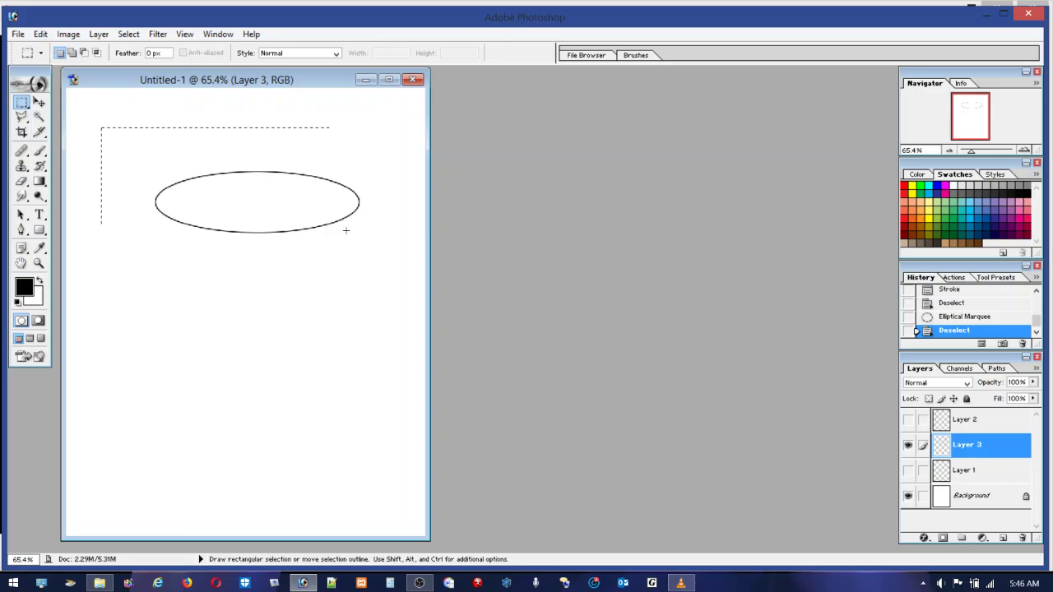
pyautogui.moveTo(345, 230); pyautogui.dragTo(389, 259)
pyautogui.click(40, 34)
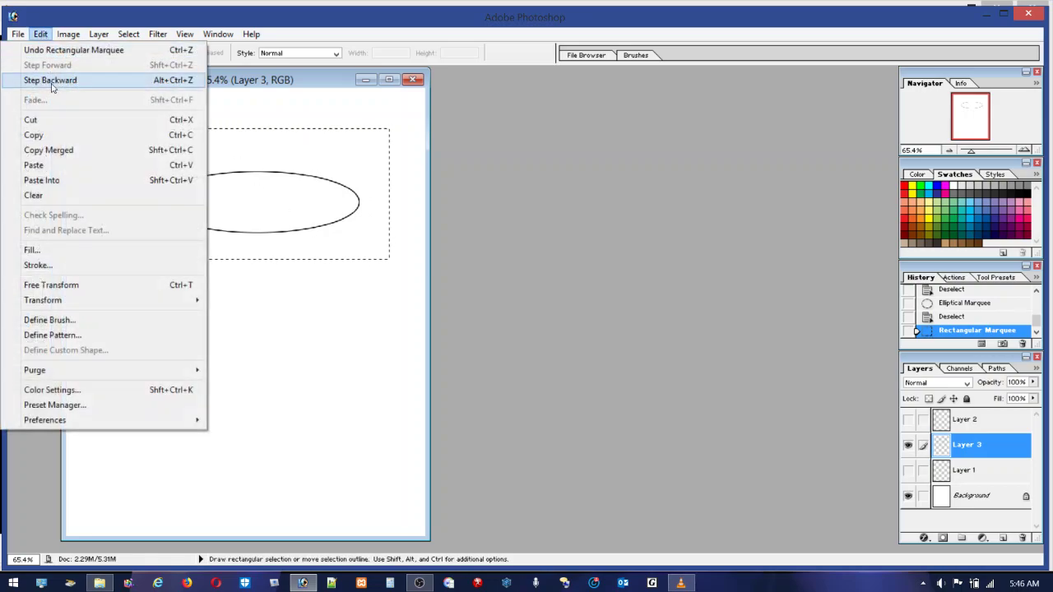
pyautogui.click(47, 135)
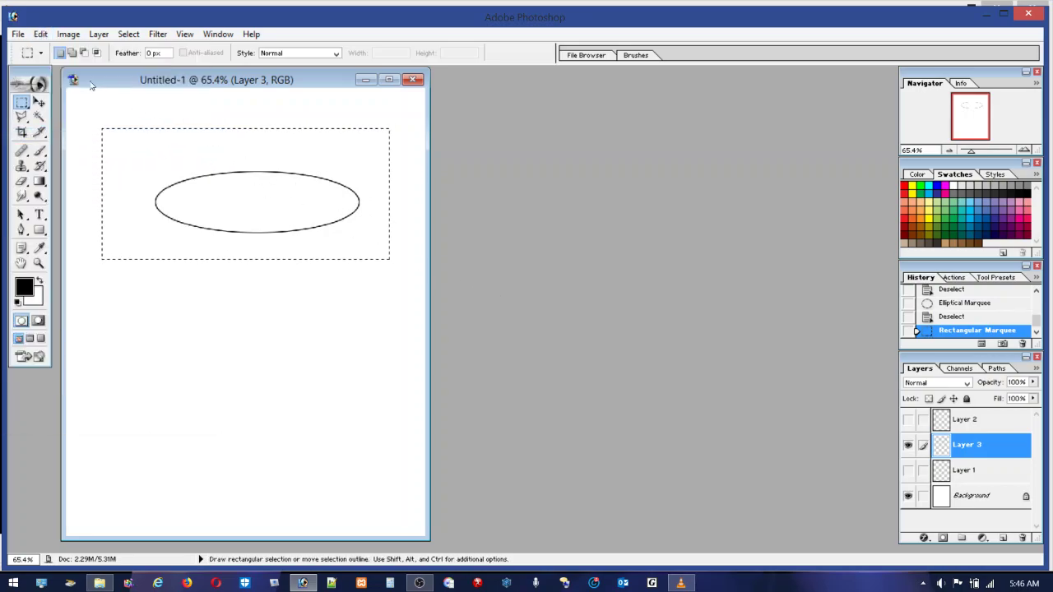
pyautogui.click(41, 34)
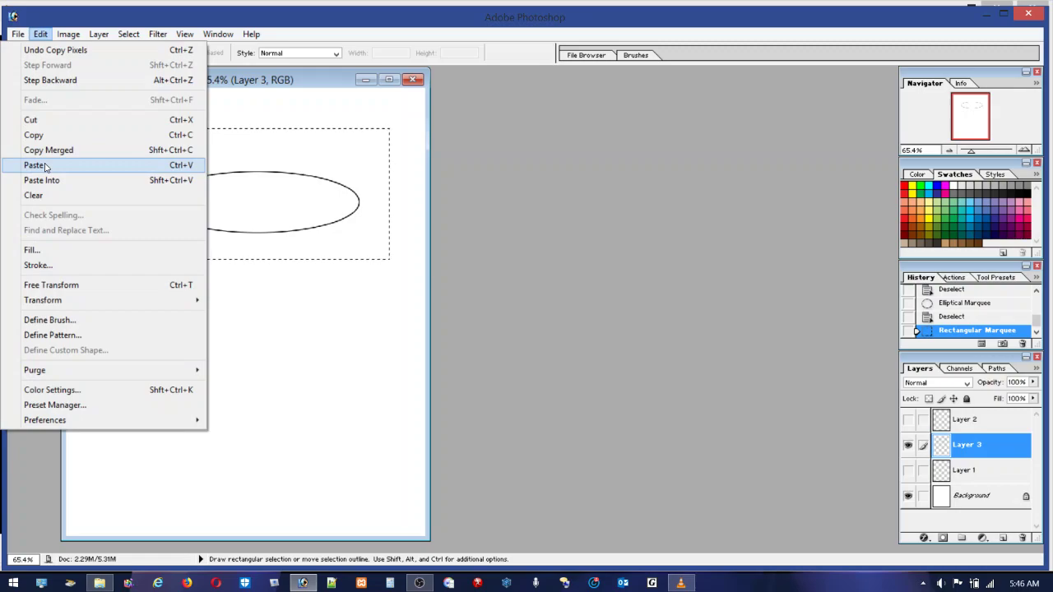
pyautogui.click(35, 165)
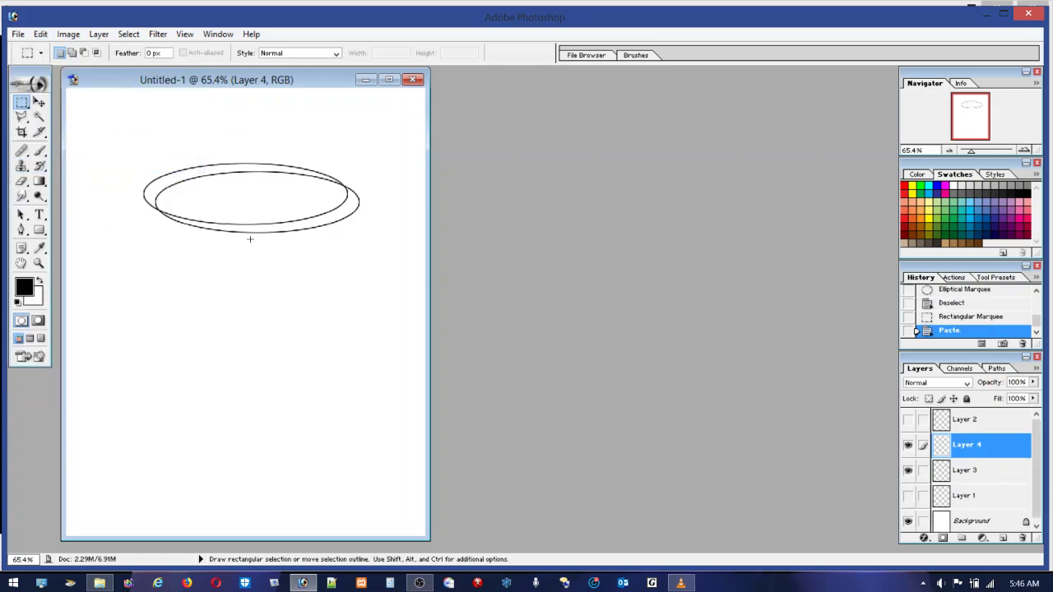
# Free Transform the copy to about -27.6°, move it lower, and apply the rotation
pyautogui.click(40, 34)
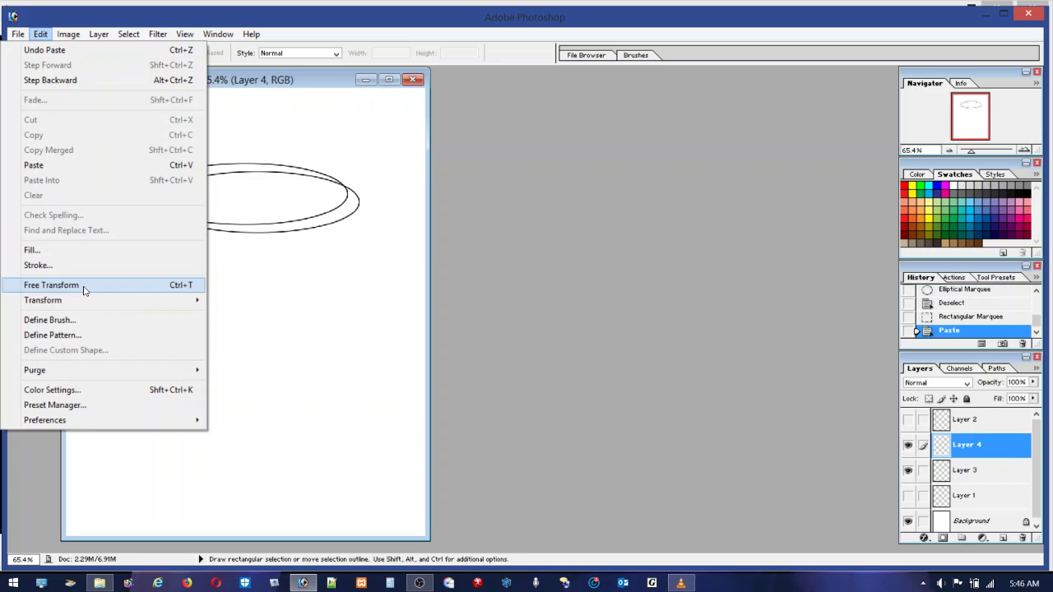
pyautogui.click(51, 285)
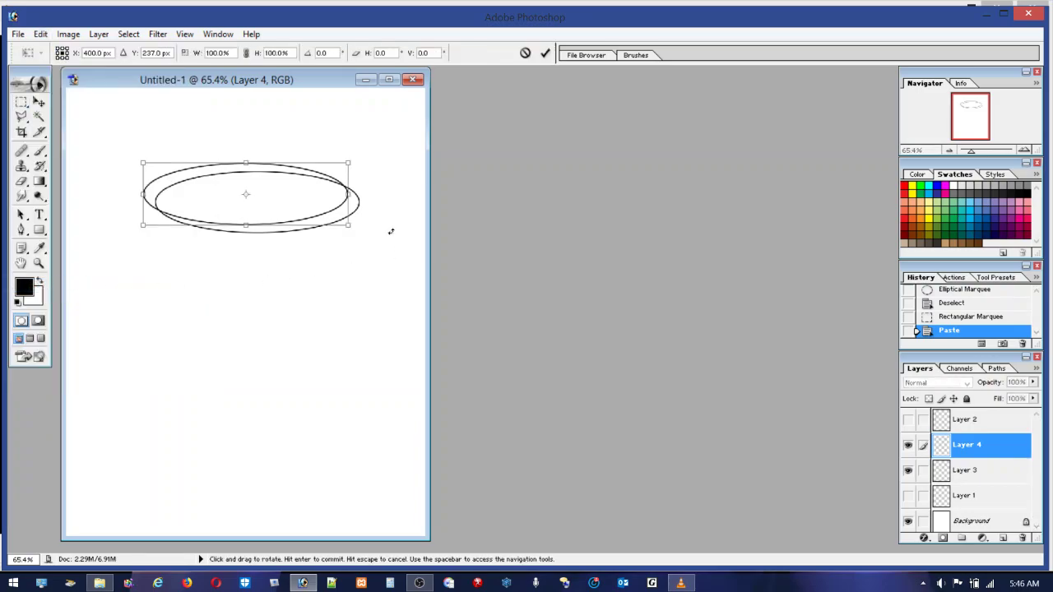
pyautogui.moveTo(361, 251); pyautogui.dragTo(373, 218)
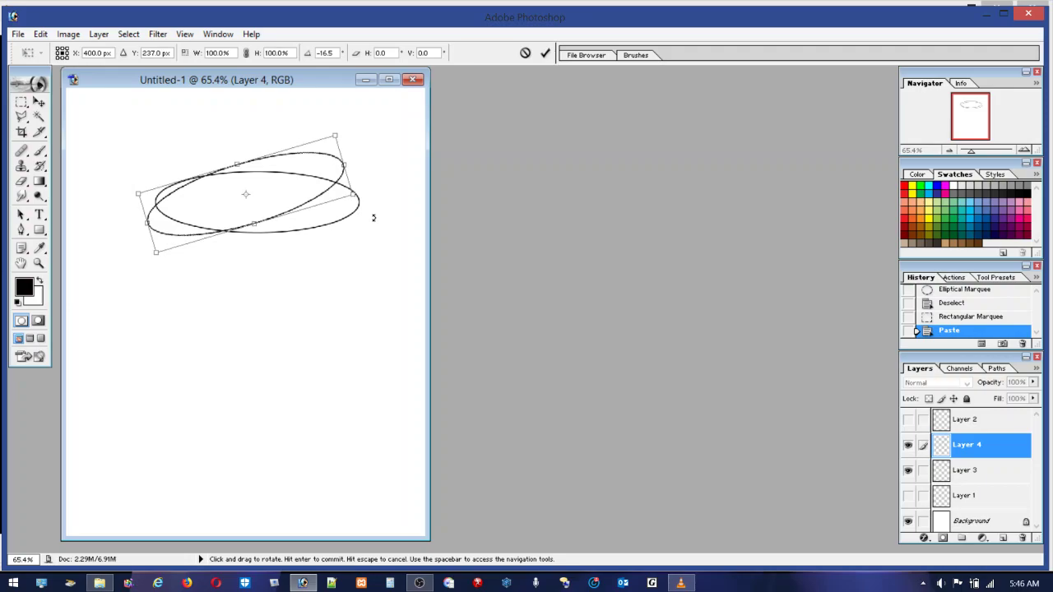
pyautogui.moveTo(277, 181); pyautogui.dragTo(275, 312)
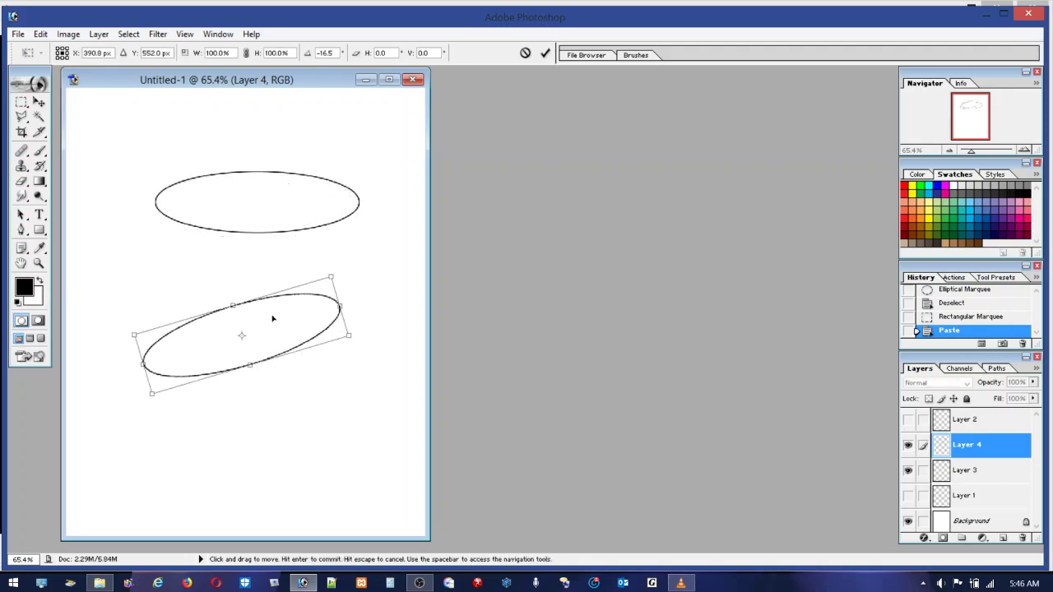
pyautogui.moveTo(372, 361); pyautogui.dragTo(387, 371)
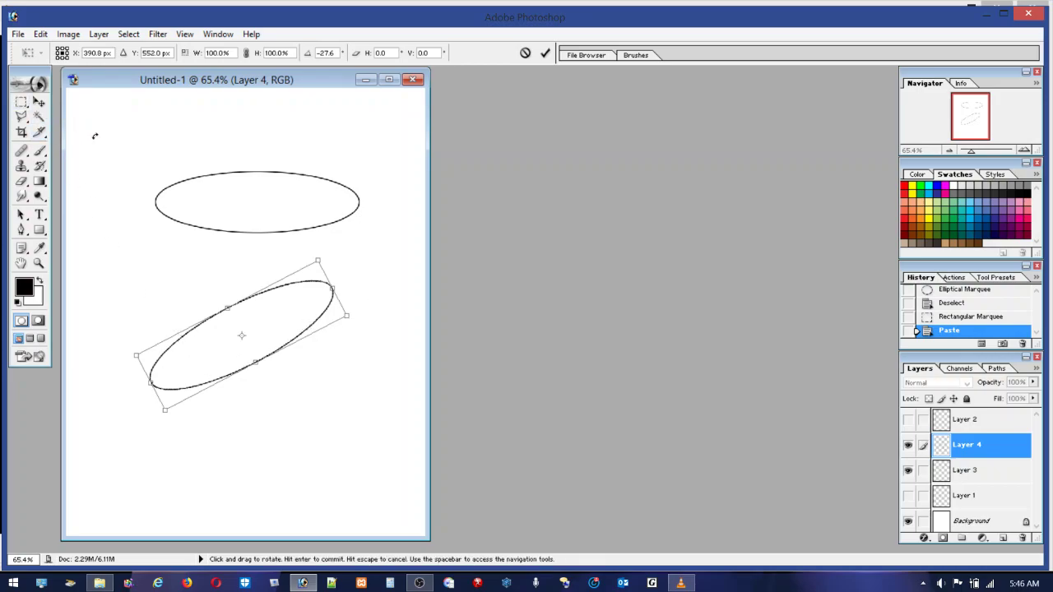
pyautogui.click(18, 104)
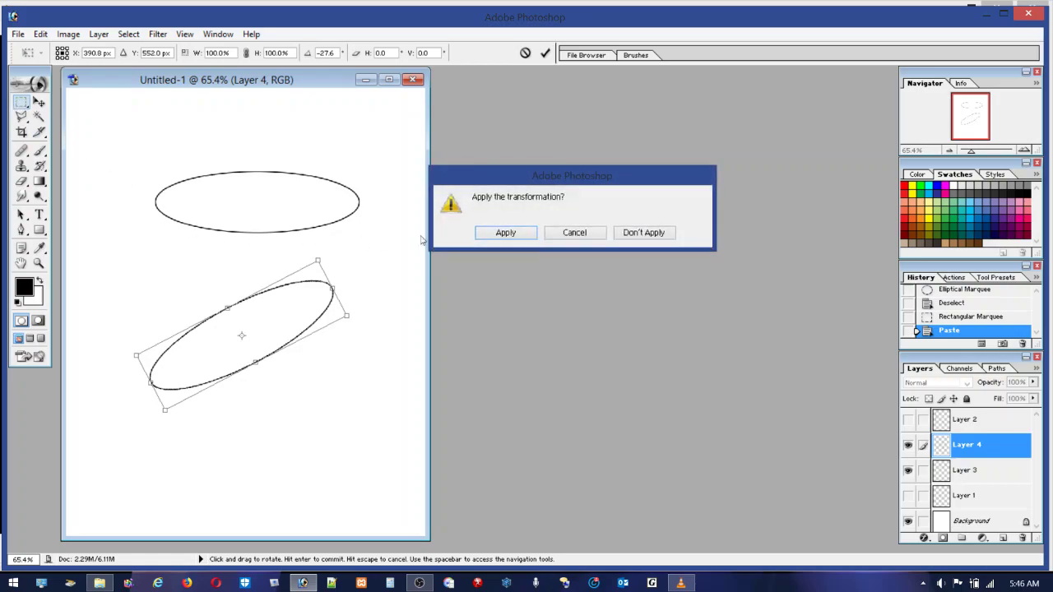
pyautogui.click(509, 234)
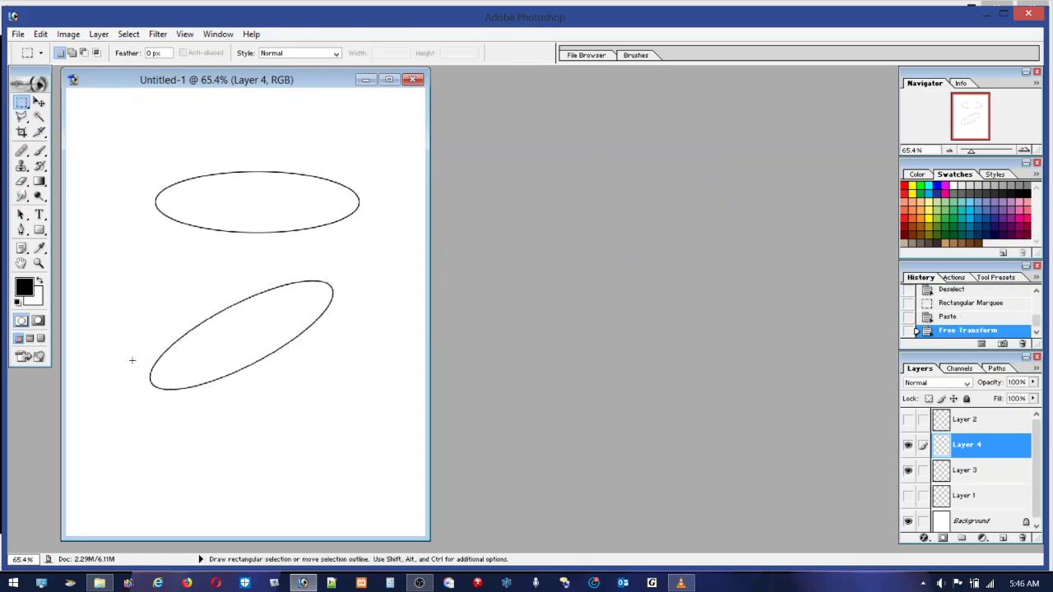
# Clear the selection and hide the ellipses on Layer 4 and Layer 3
pyautogui.moveTo(215, 395); pyautogui.dragTo(215, 397)
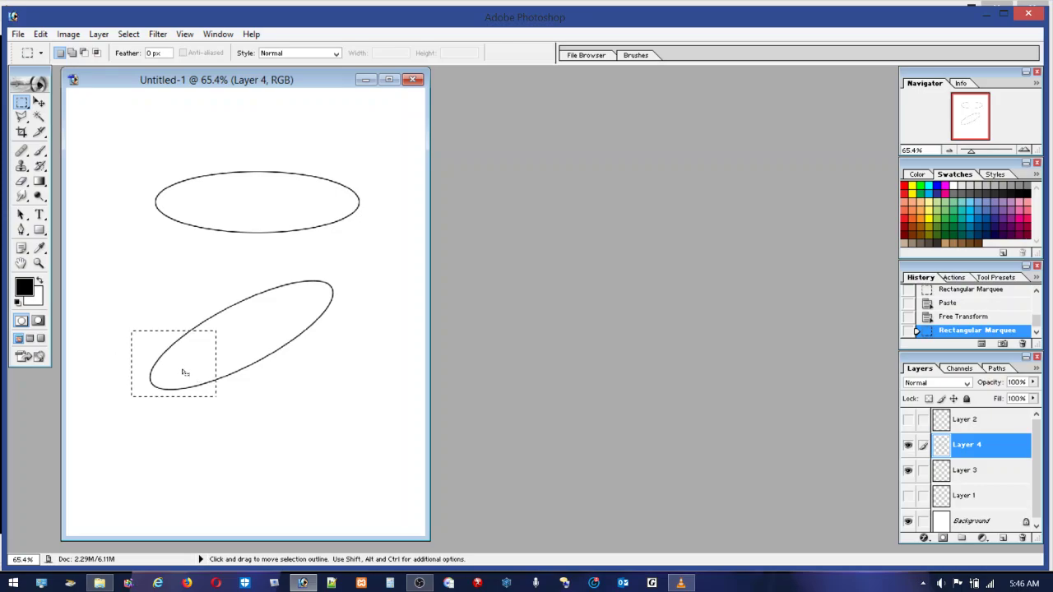
pyautogui.click(40, 33)
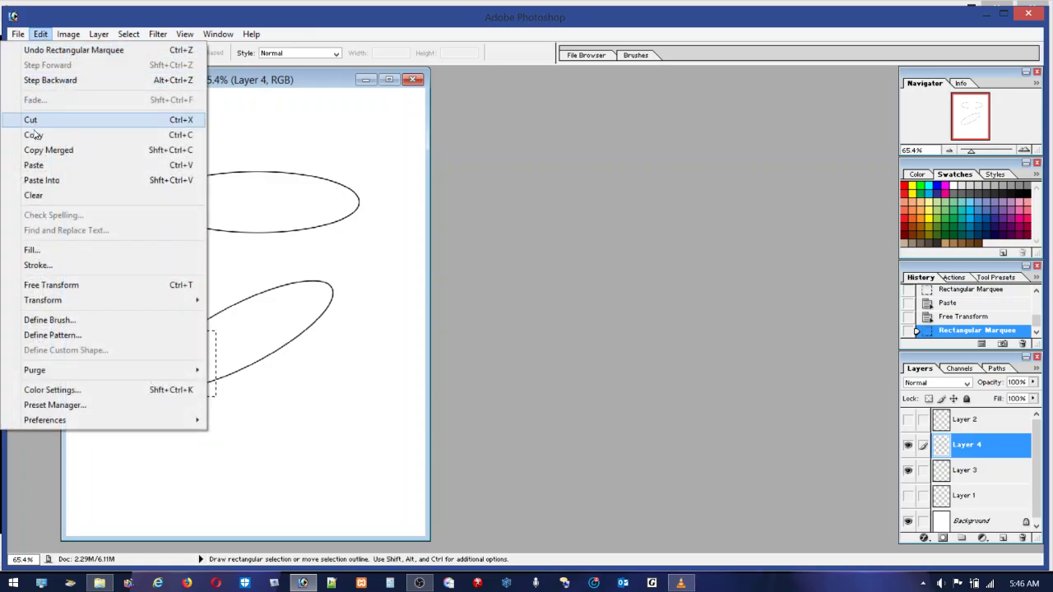
pyautogui.click(92, 165)
pyautogui.click(92, 164)
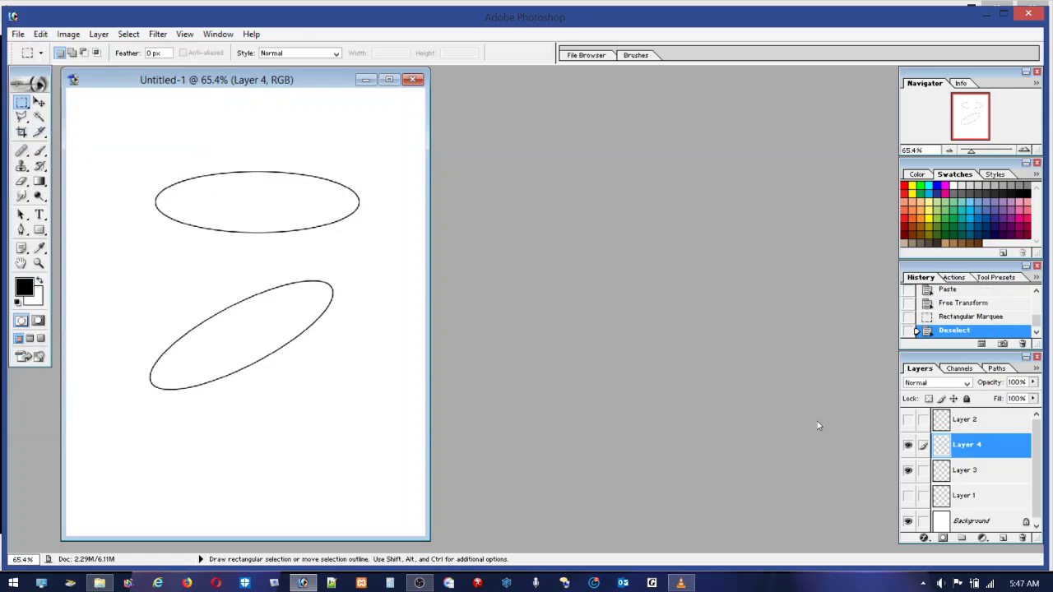
pyautogui.click(907, 444)
pyautogui.click(910, 470)
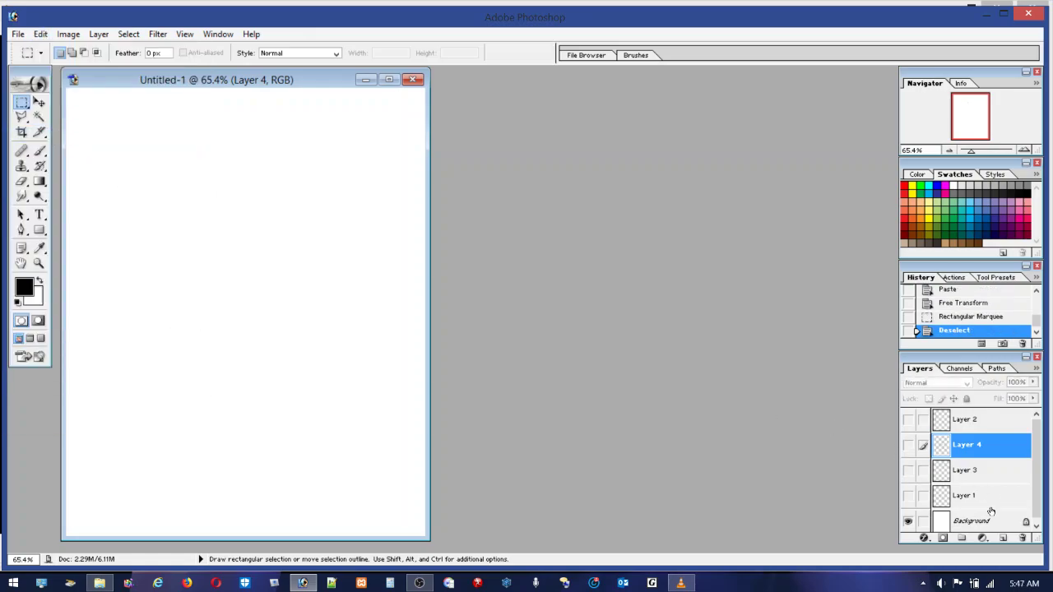
# Add a new Layer 5 above Layer 2, hide Layer 2, and paste the copied circle arc
pyautogui.click(976, 423)
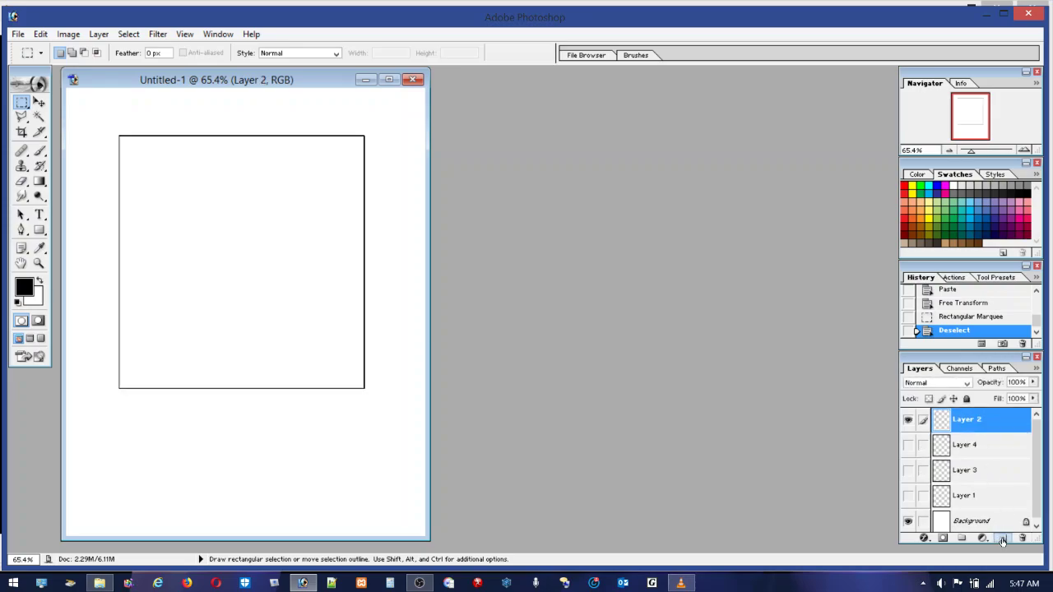
pyautogui.click(1002, 539)
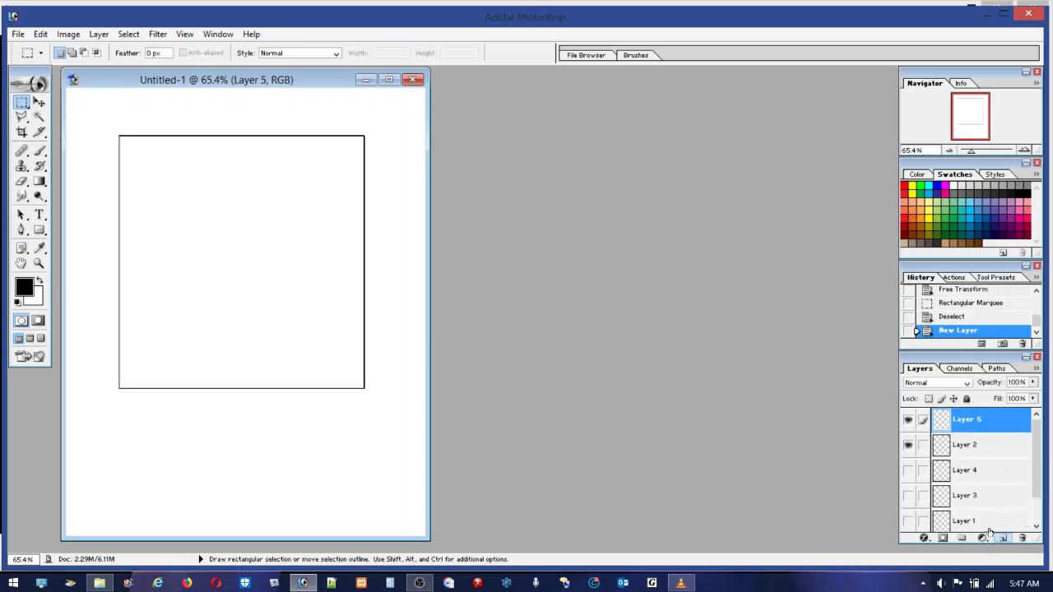
pyautogui.click(908, 444)
pyautogui.click(40, 33)
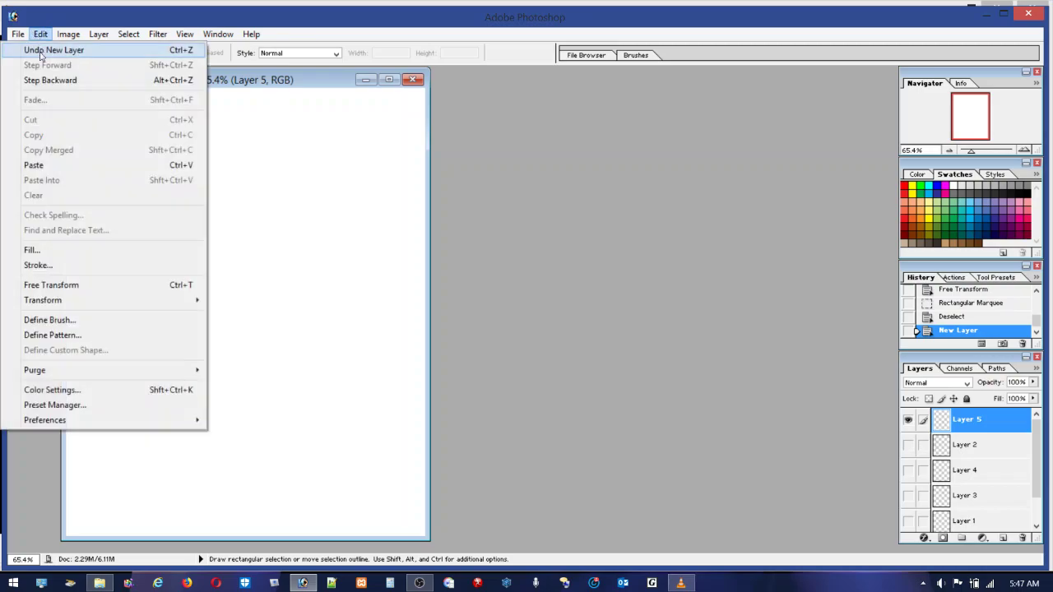
pyautogui.click(33, 165)
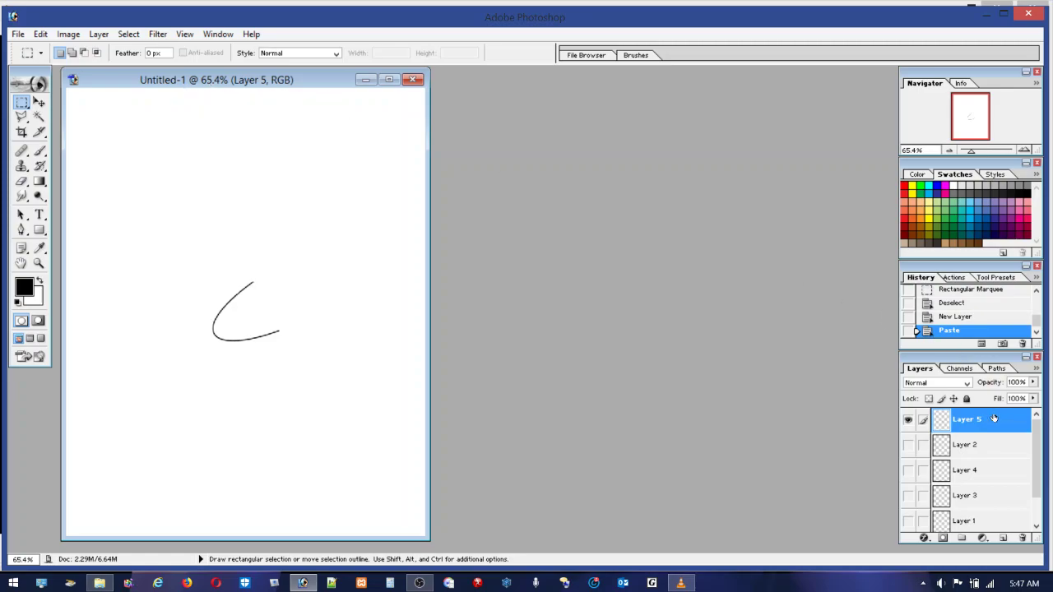
# Adjust layer visibility so only the horizontal ellipse on Layer 3 shows beside the arc
pyautogui.click(971, 447)
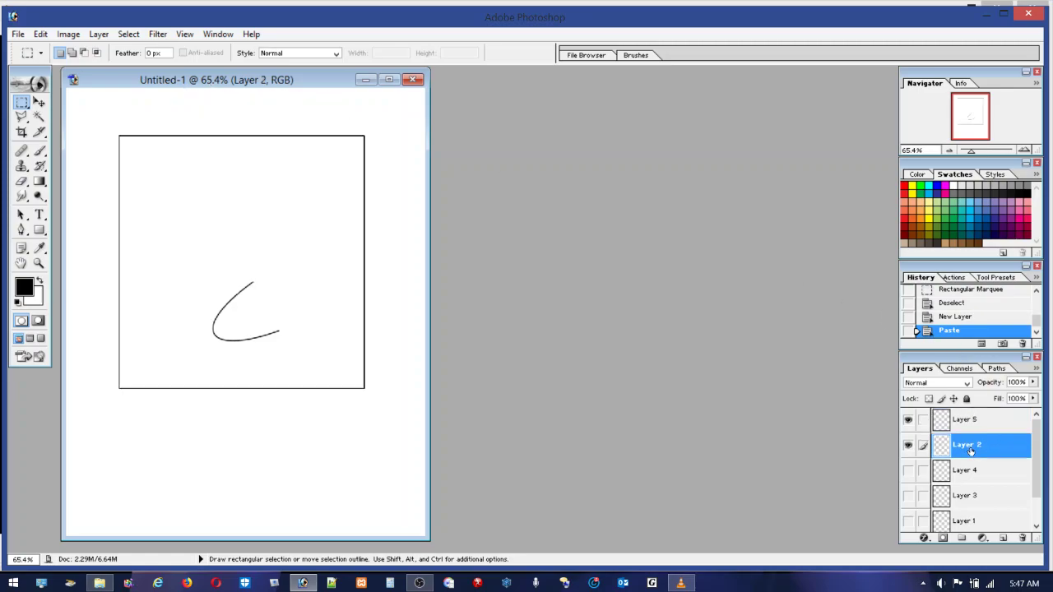
pyautogui.click(908, 446)
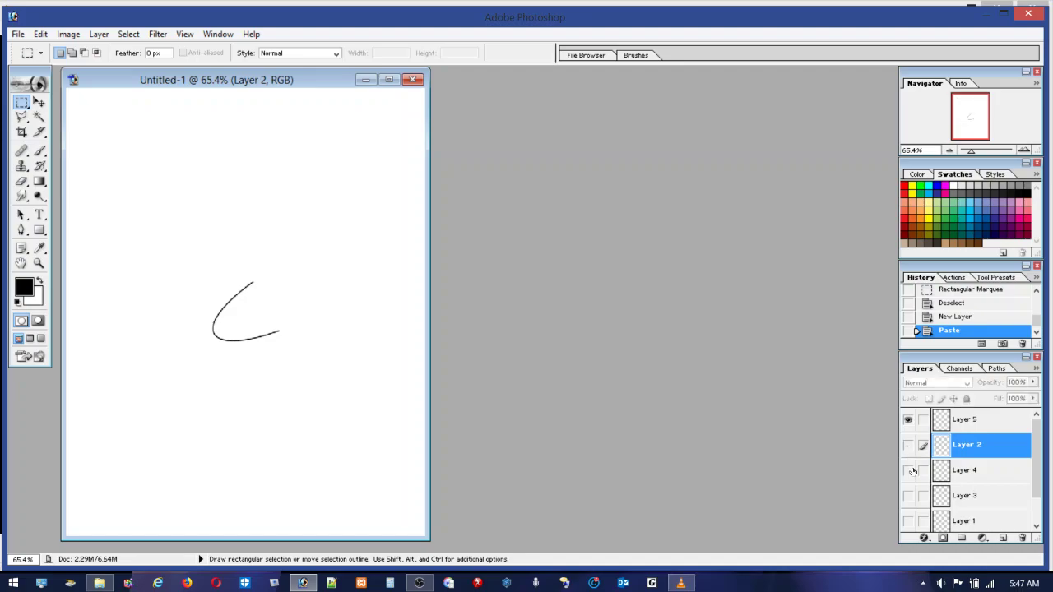
pyautogui.click(908, 470)
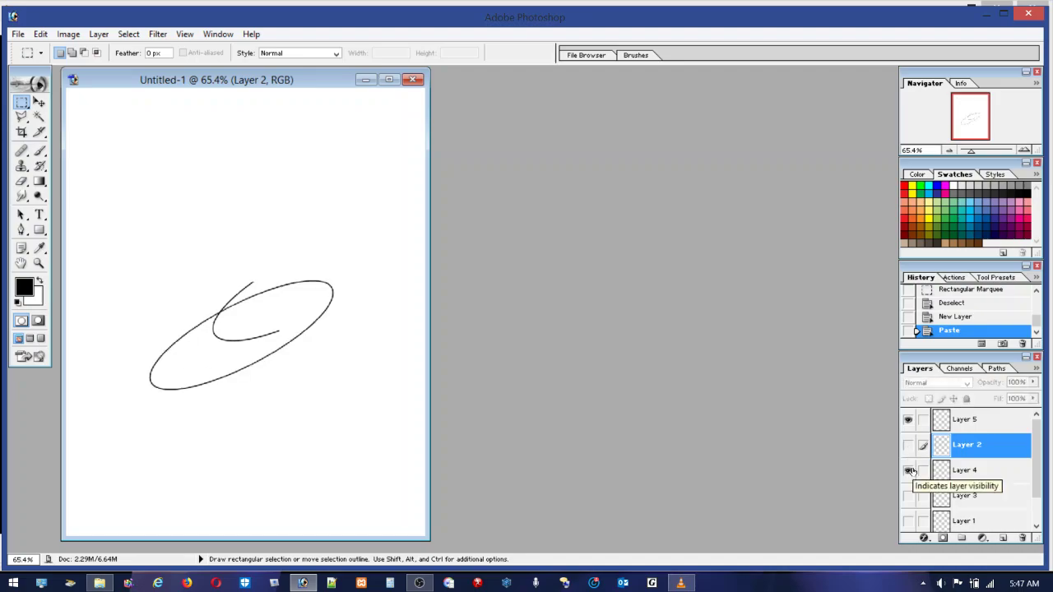
pyautogui.click(909, 469)
pyautogui.click(908, 495)
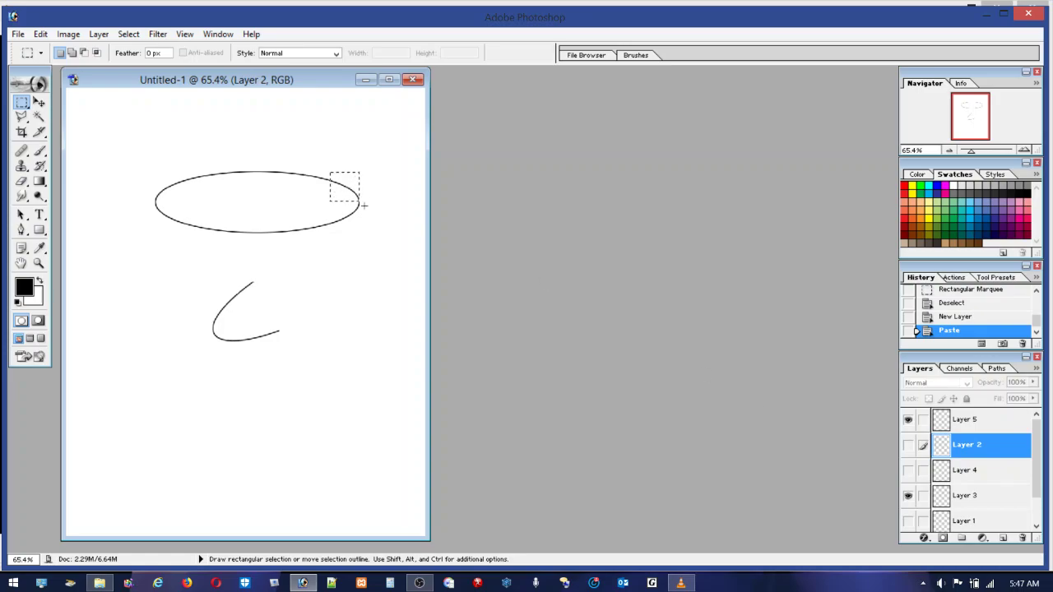
# Draw a rectangular selection over the ellipse's upper-left arc
pyautogui.moveTo(363, 205); pyautogui.dragTo(390, 229)
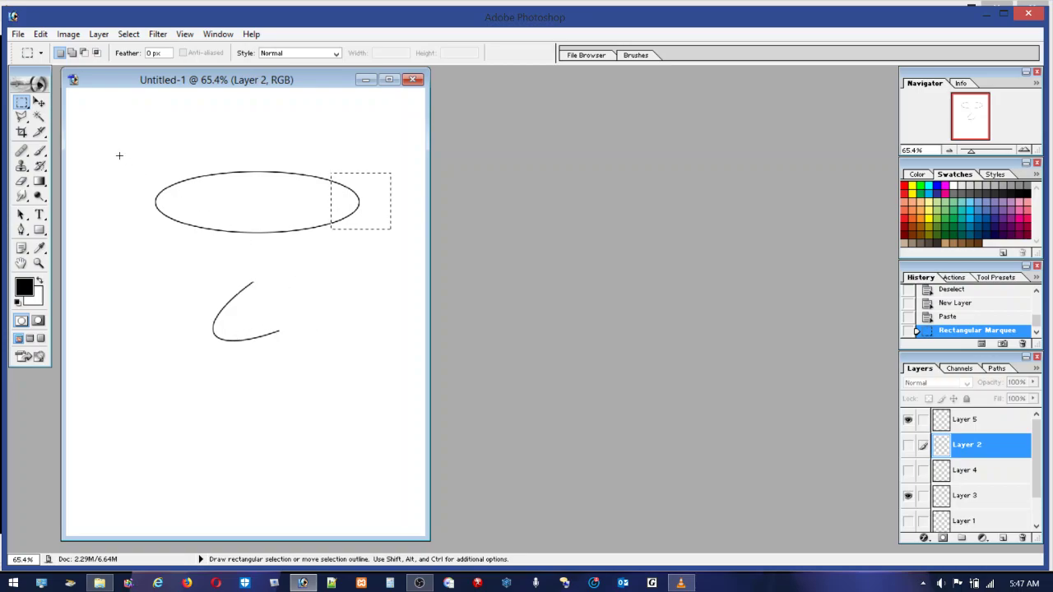
pyautogui.moveTo(165, 192); pyautogui.dragTo(193, 200)
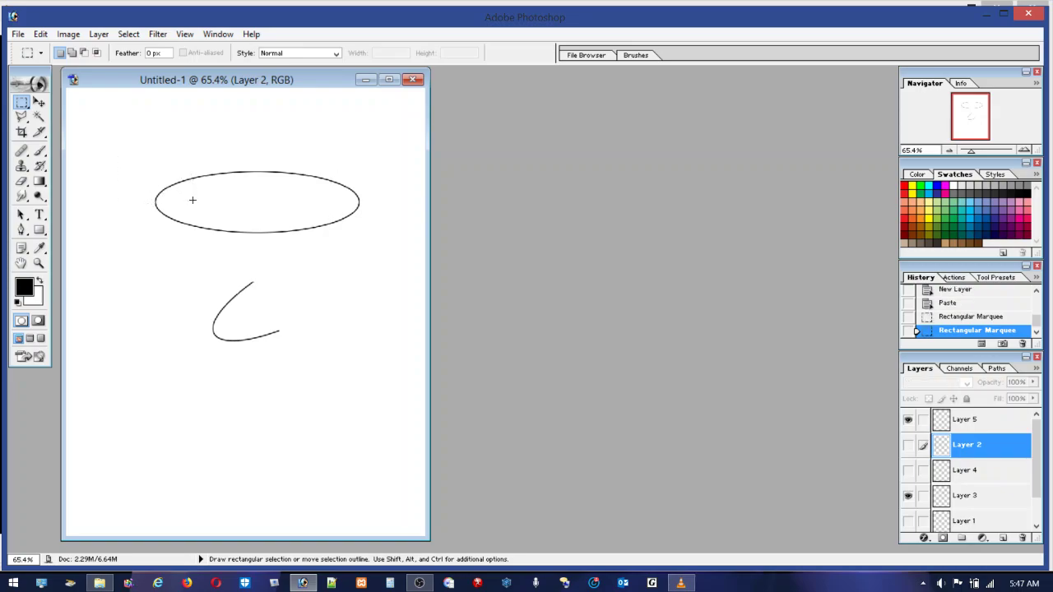
pyautogui.click(127, 136)
pyautogui.moveTo(121, 144); pyautogui.dragTo(266, 201)
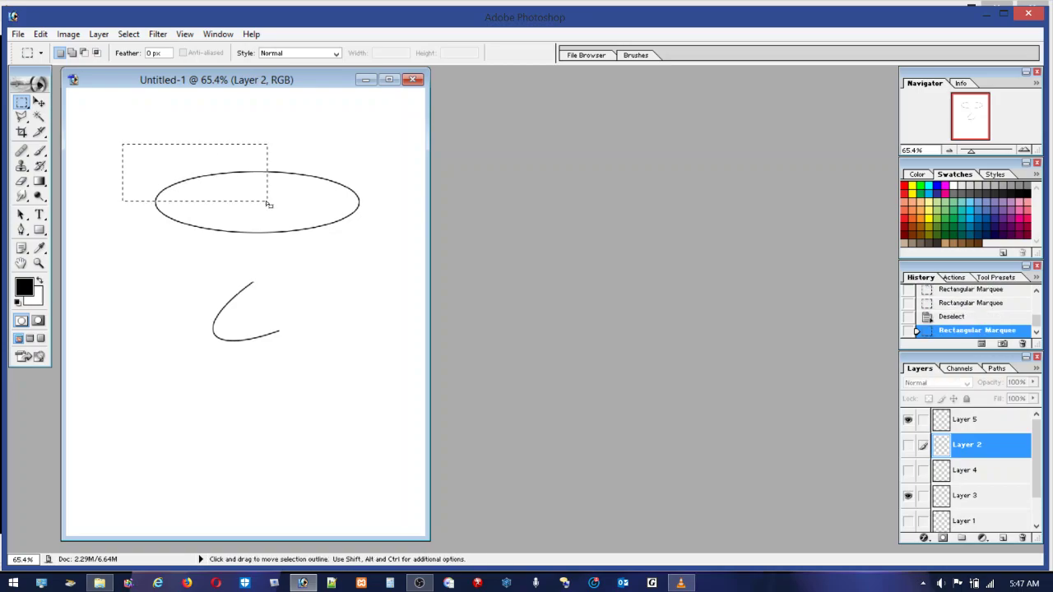
pyautogui.click(40, 33)
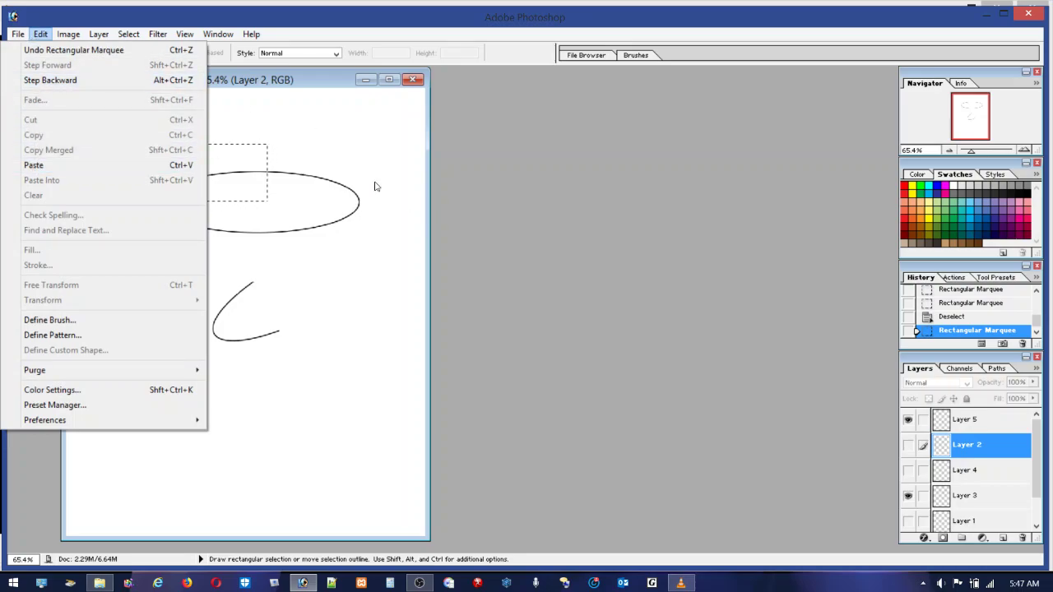
# Copy the ellipse's upper arc from Layer 3 and paste it as Layer 6 above Layer 5
pyautogui.click(963, 498)
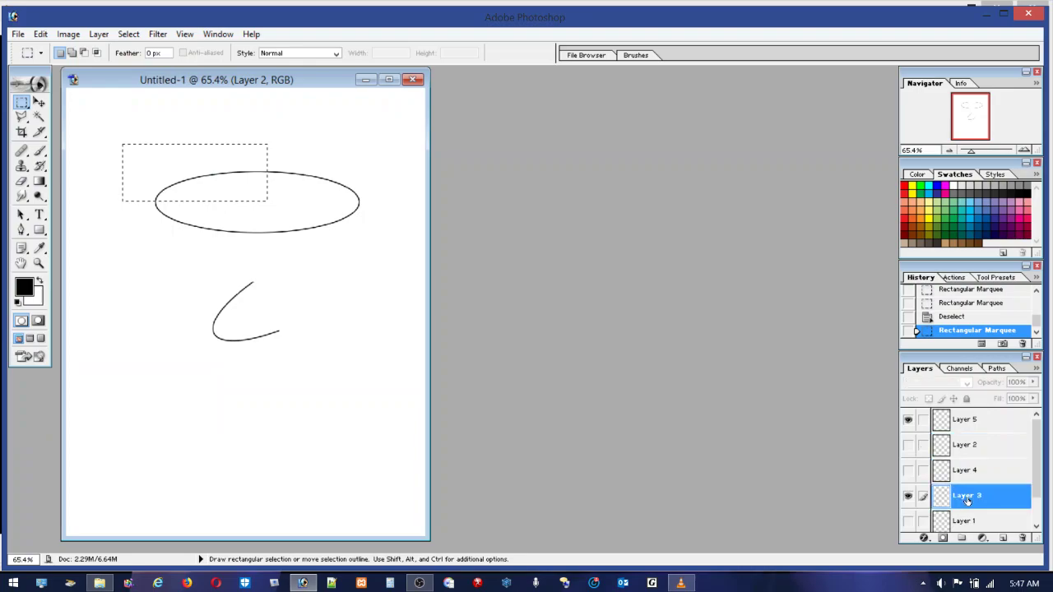
pyautogui.click(908, 498)
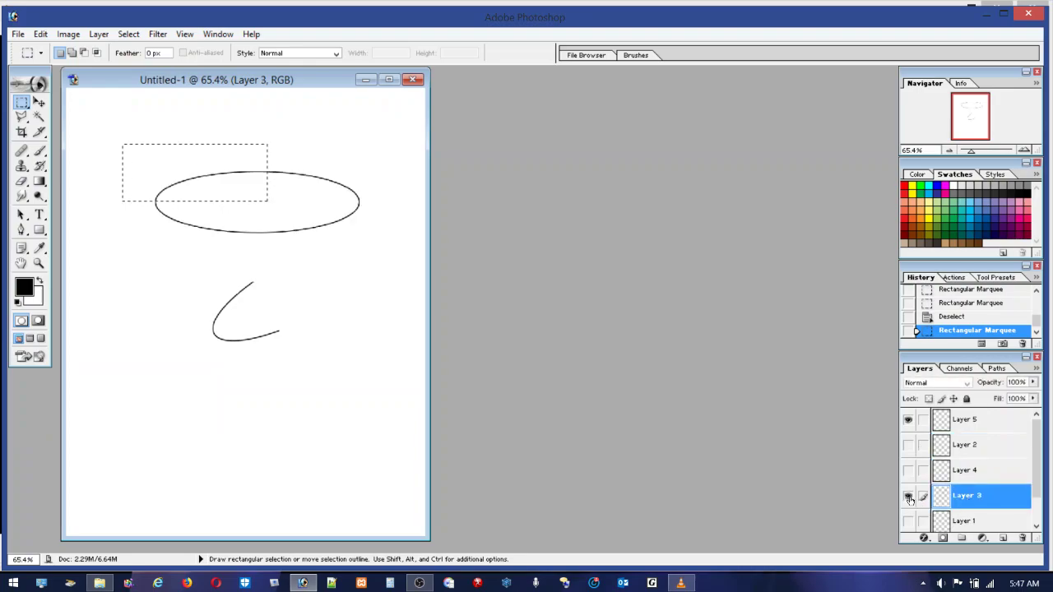
pyautogui.click(40, 34)
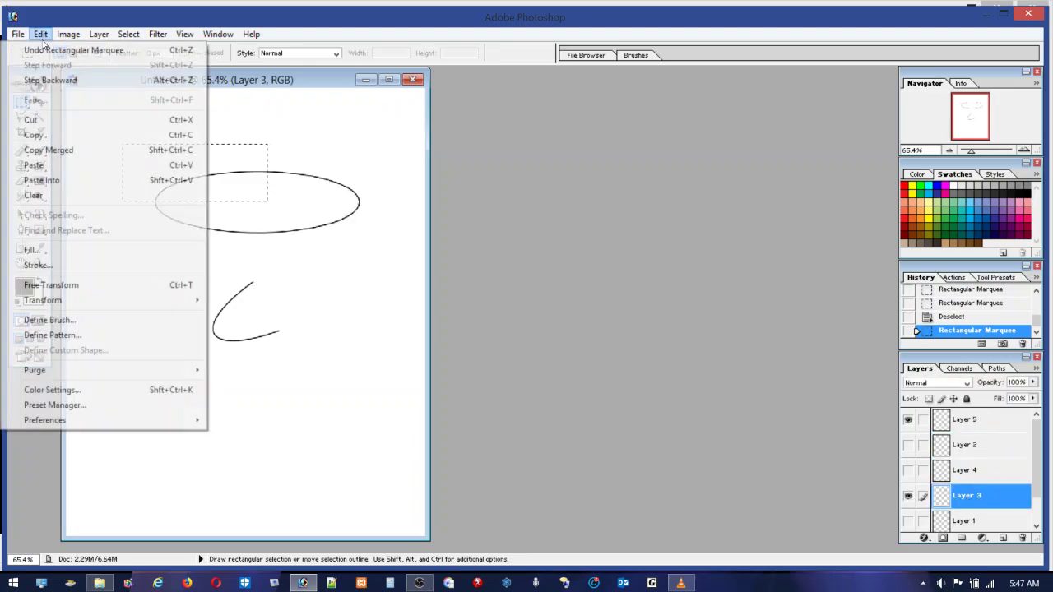
pyautogui.click(33, 136)
pyautogui.click(967, 422)
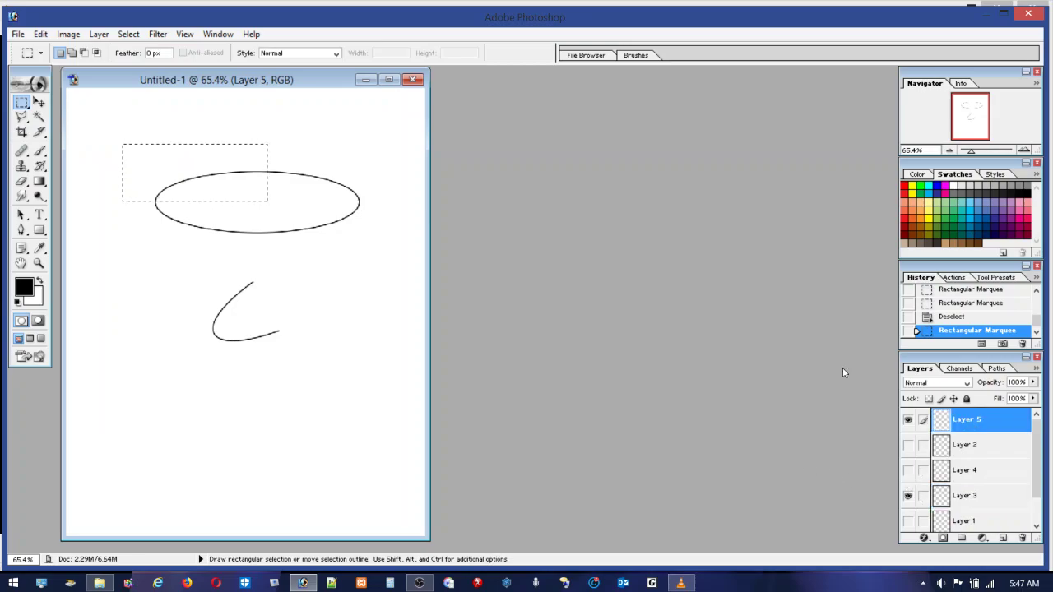
pyautogui.click(40, 34)
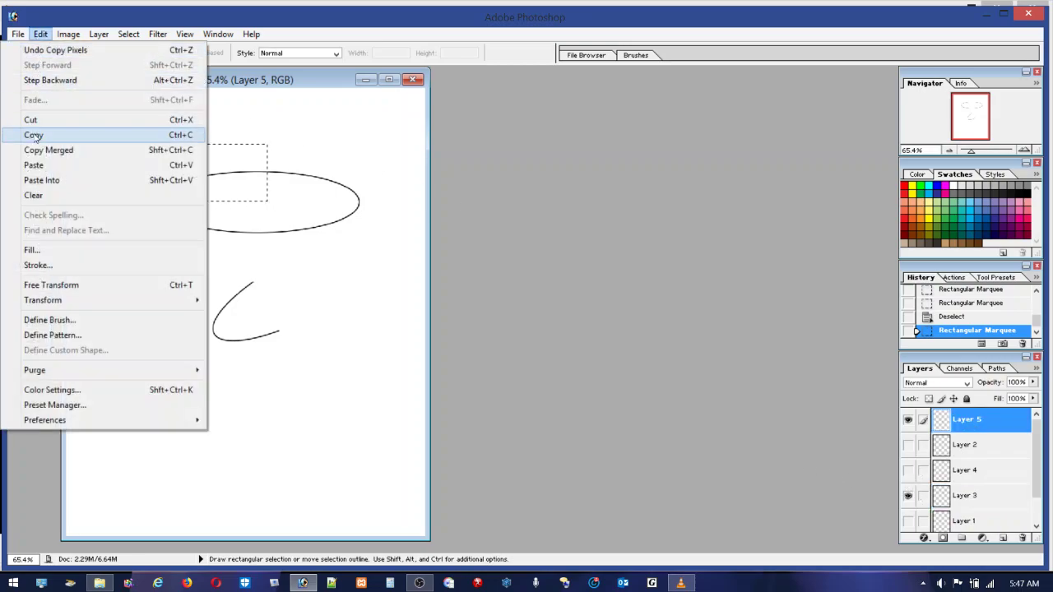
pyautogui.click(33, 165)
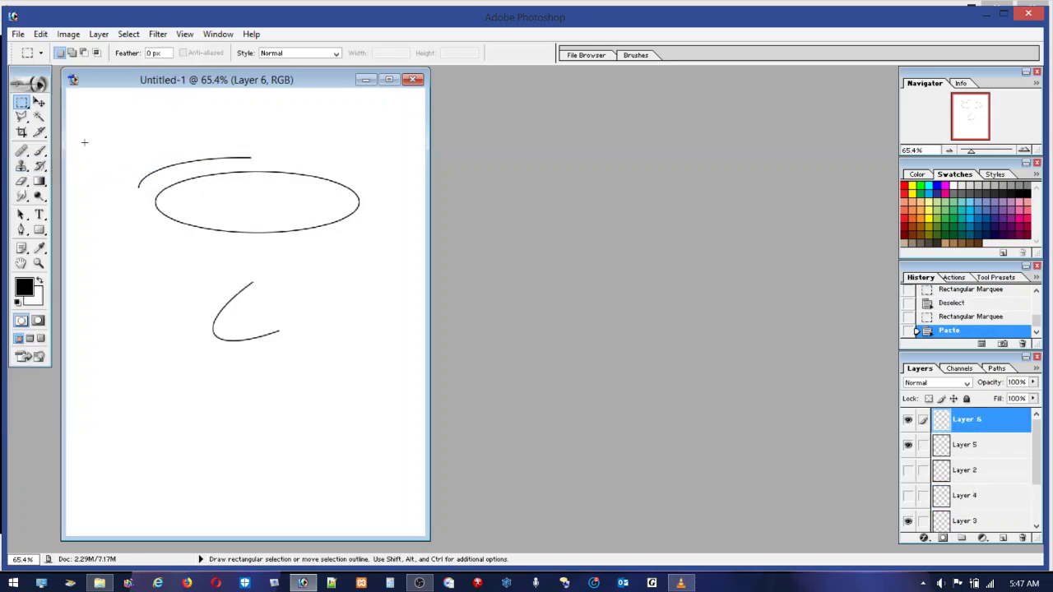
# Hide Layer 3, move the arc down to meet the lower curve, and zoom in on the joint
pyautogui.click(908, 520)
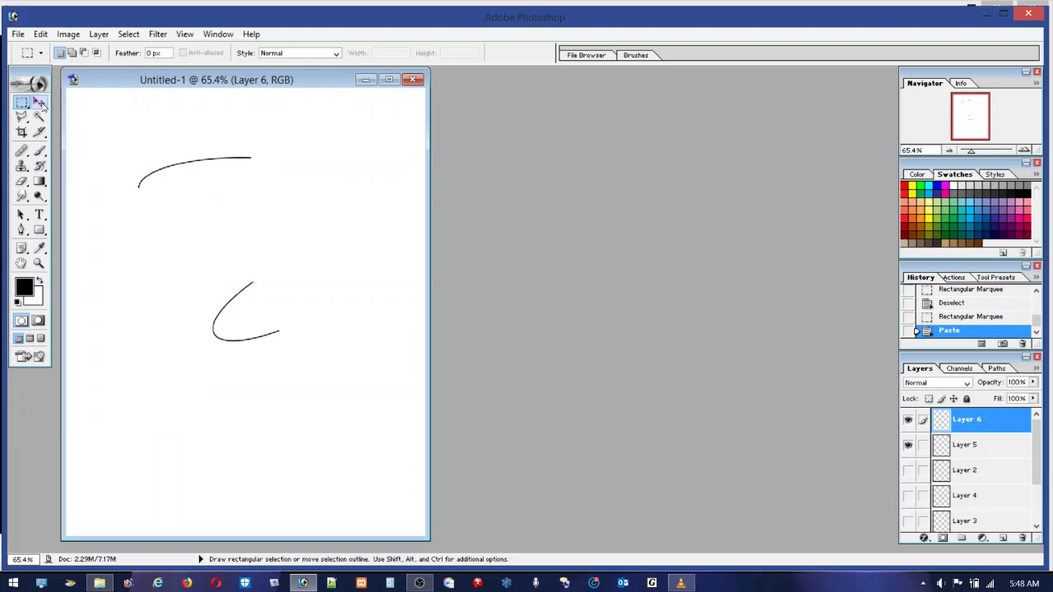
pyautogui.click(39, 102)
pyautogui.moveTo(168, 176); pyautogui.dragTo(282, 333)
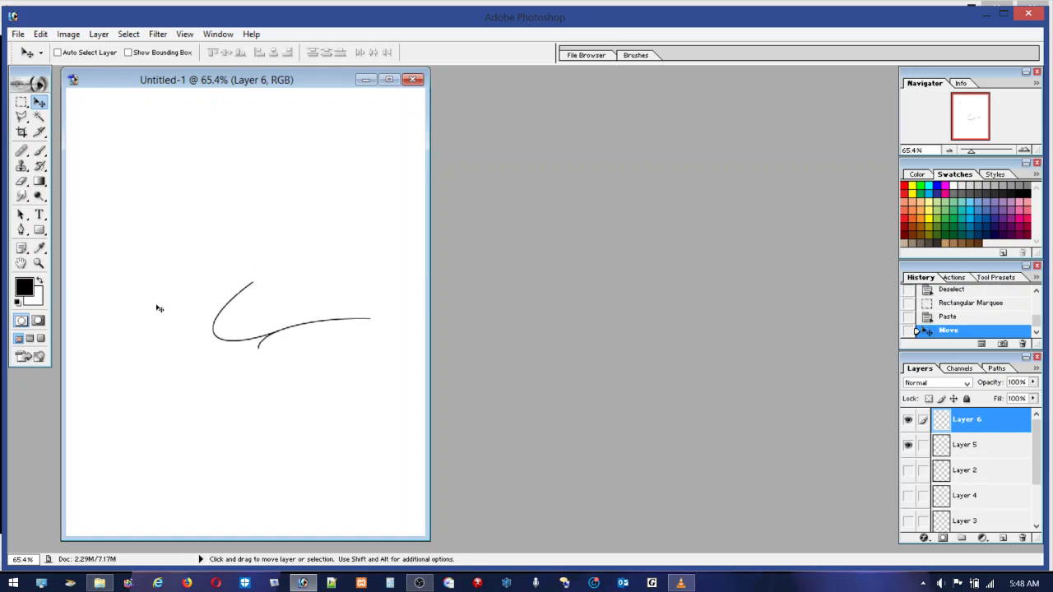
pyautogui.click(38, 263)
pyautogui.moveTo(225, 303); pyautogui.dragTo(322, 386)
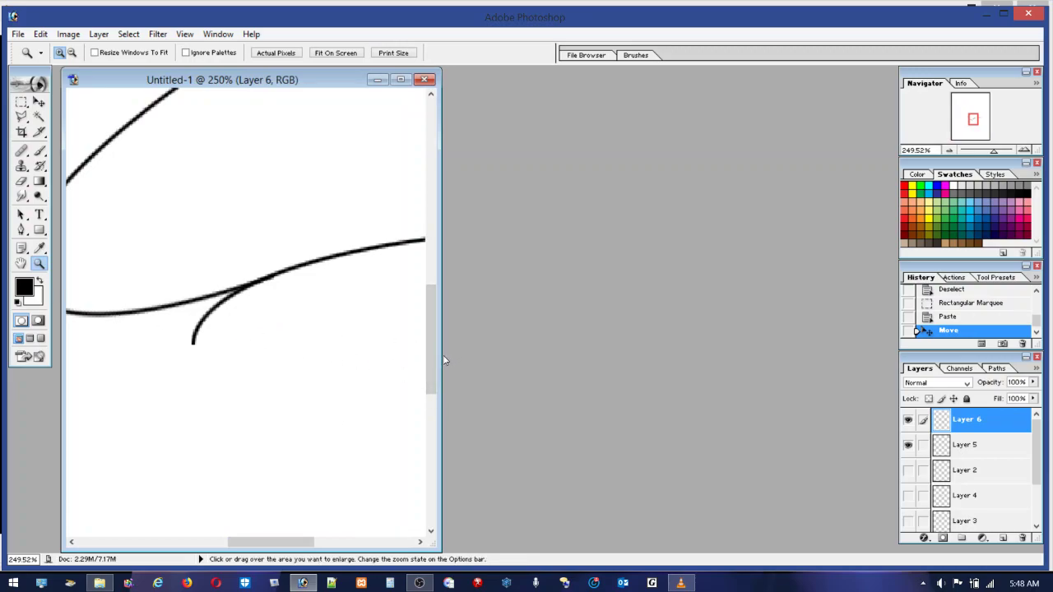
# Reset the view to 100%, then zoom to about 538% on where the hooked stroke meets the curve
pyautogui.moveTo(441, 356); pyautogui.dragTo(724, 359)
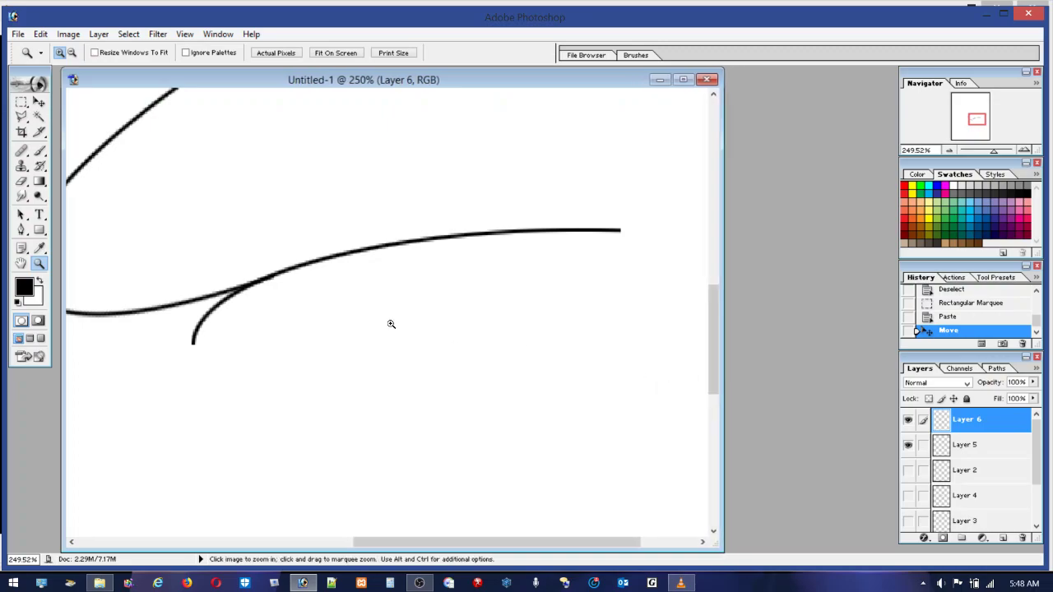
pyautogui.doubleClick(39, 265)
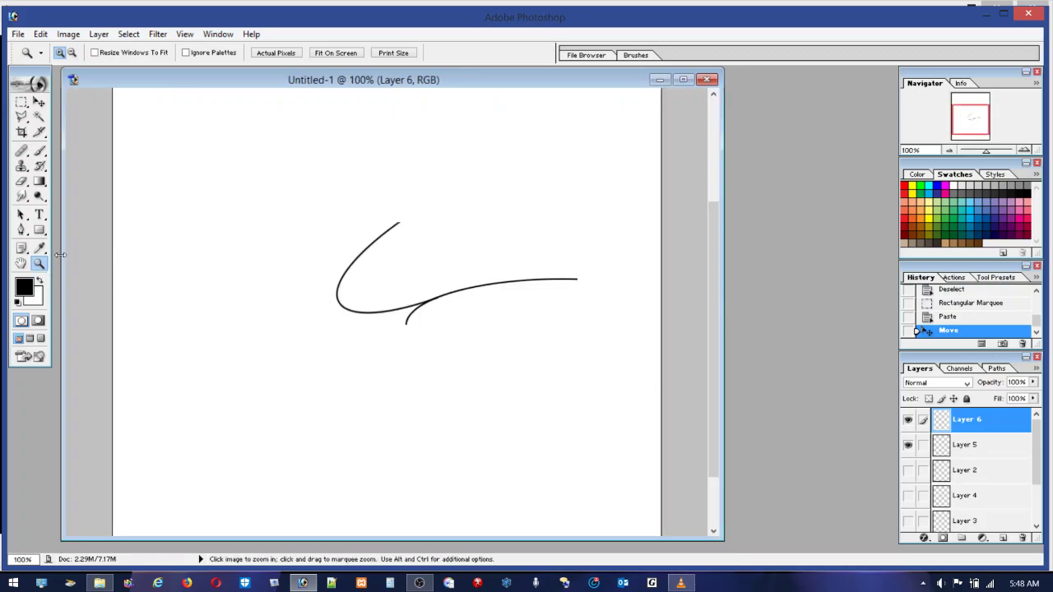
pyautogui.click(42, 102)
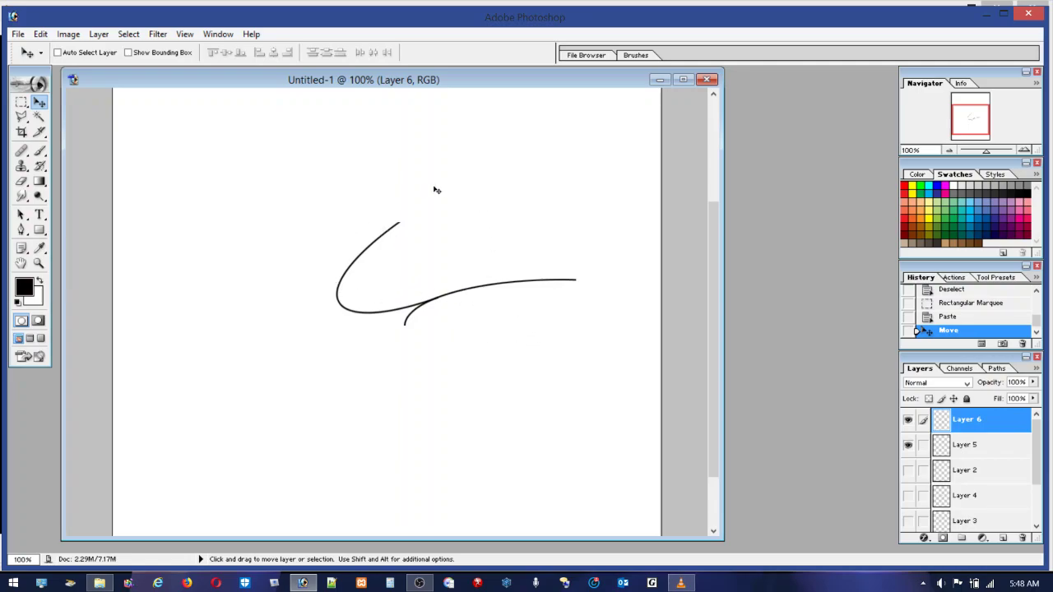
pyautogui.click(38, 263)
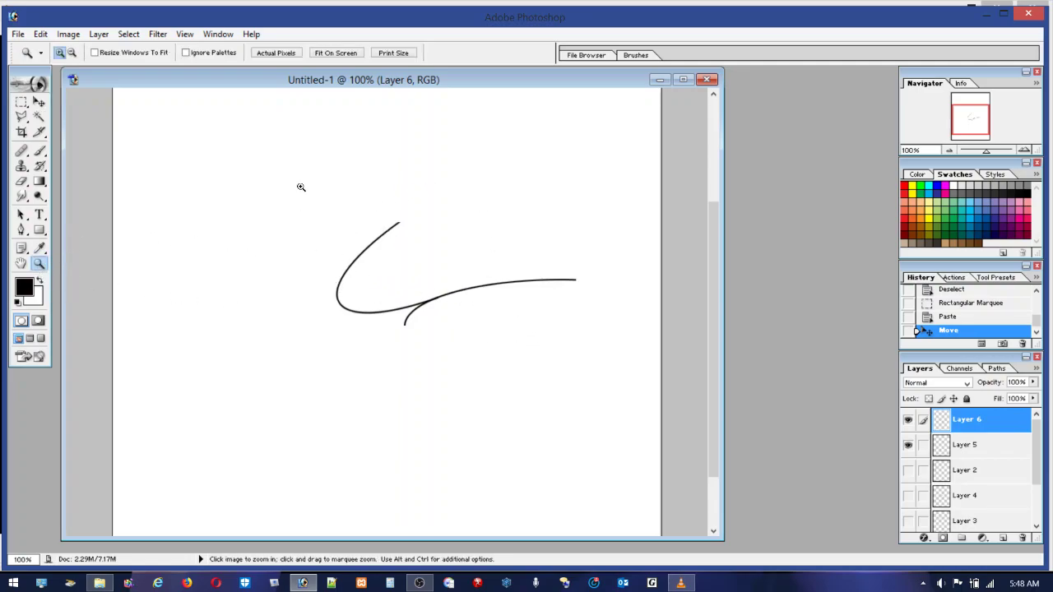
pyautogui.moveTo(300, 186); pyautogui.dragTo(604, 366)
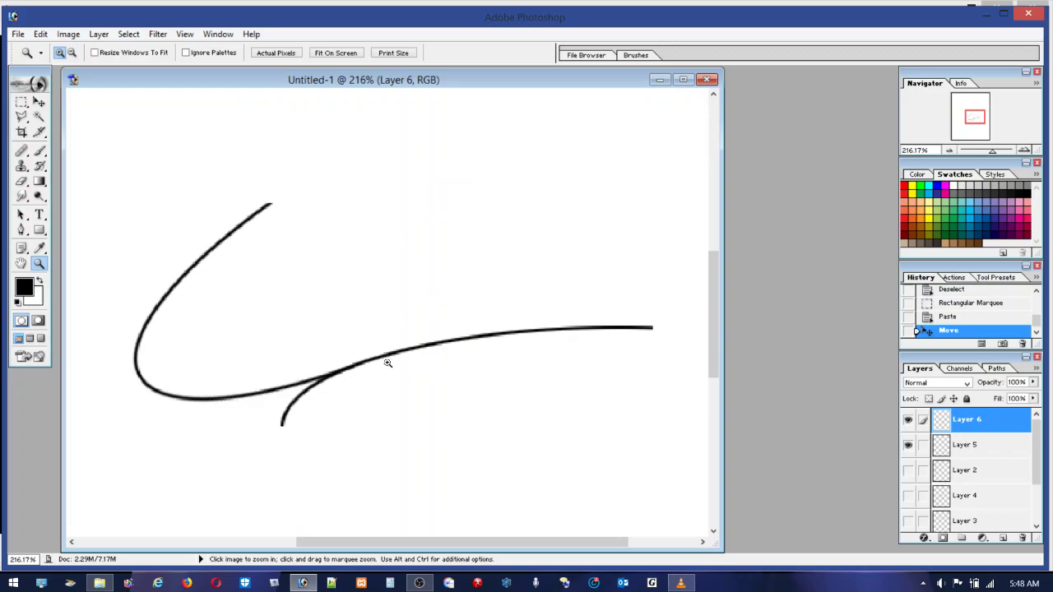
pyautogui.doubleClick(38, 263)
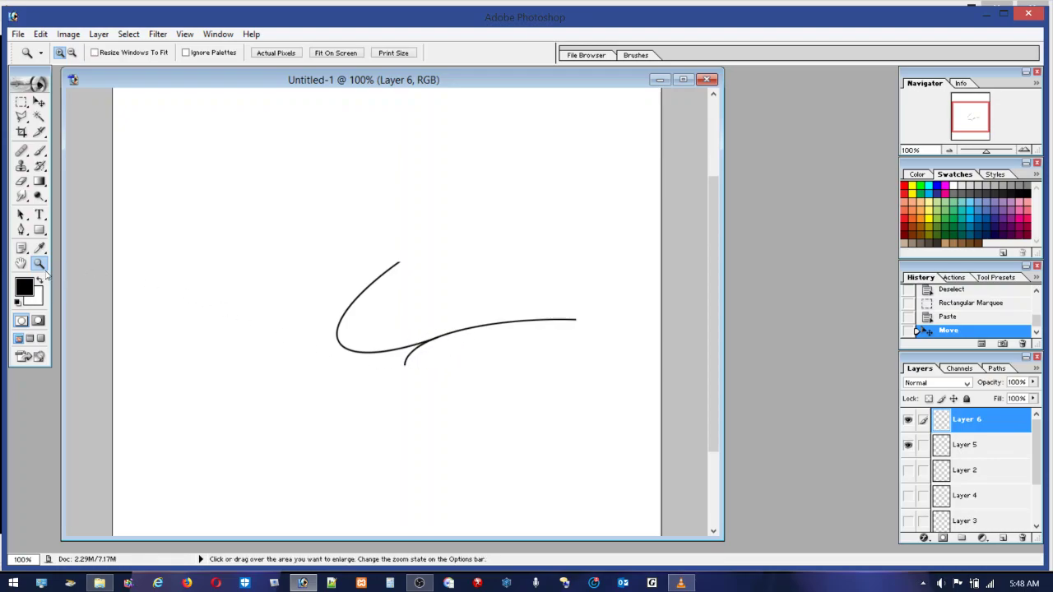
pyautogui.moveTo(366, 310); pyautogui.dragTo(485, 389)
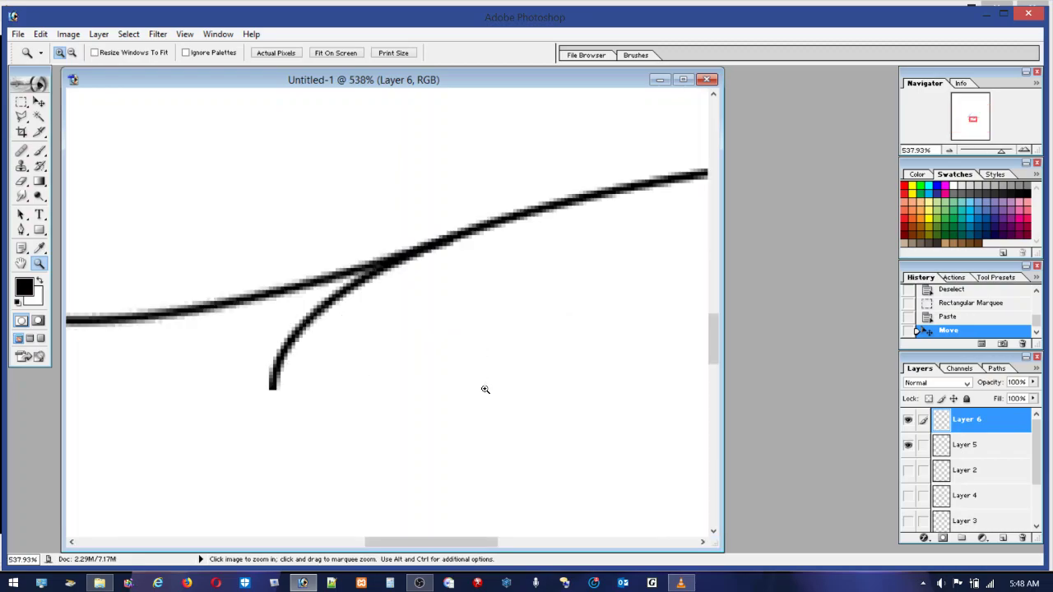
# Lasso the short hooked stroke, delete it, deselect, and return the view to 100%
pyautogui.click(21, 117)
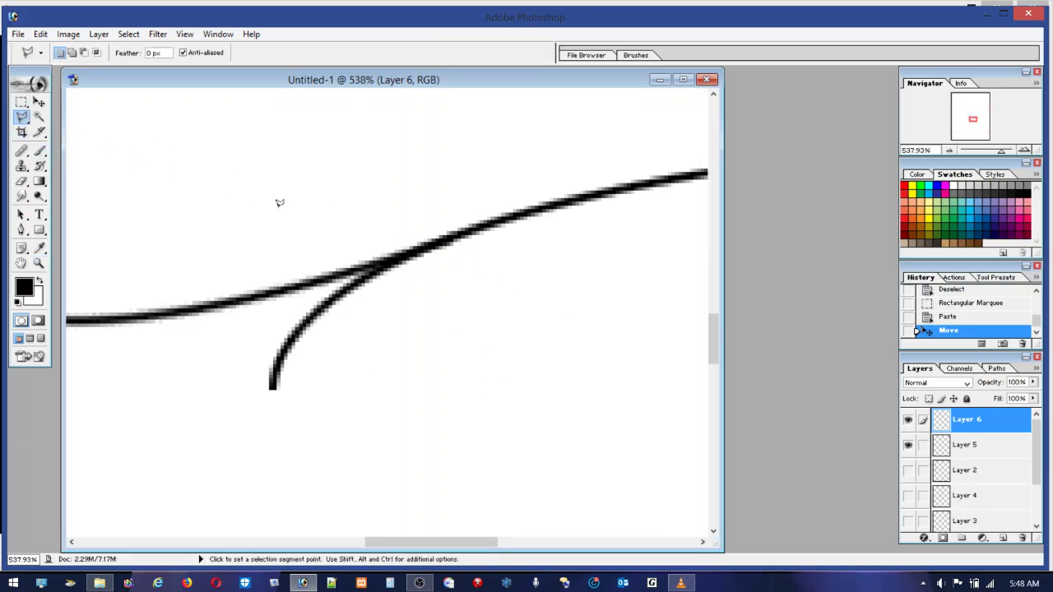
pyautogui.click(455, 239)
pyautogui.click(430, 226)
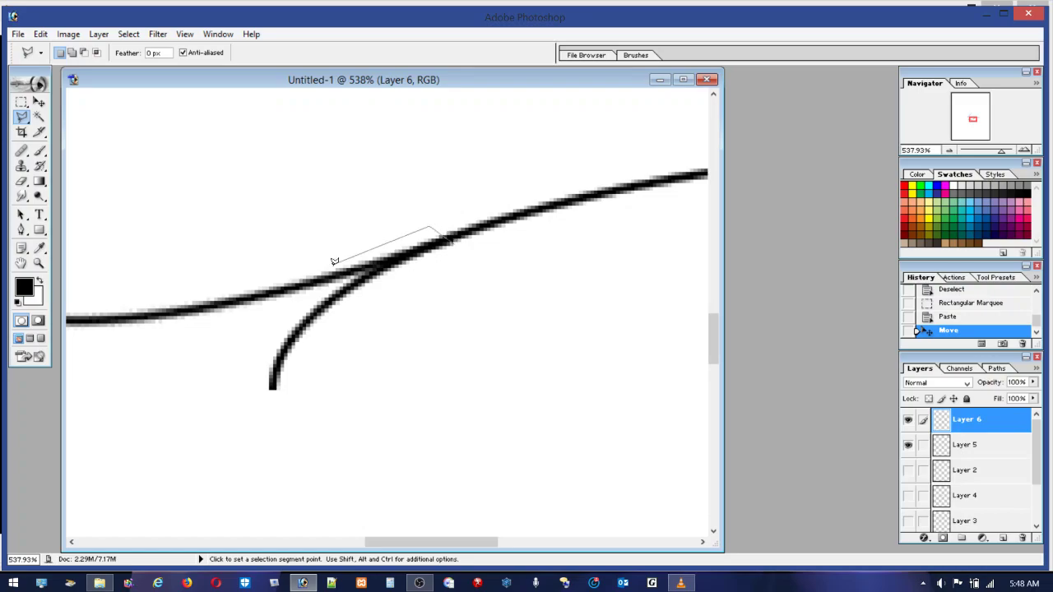
pyautogui.click(288, 295)
pyautogui.click(200, 411)
pyautogui.doubleClick(317, 450)
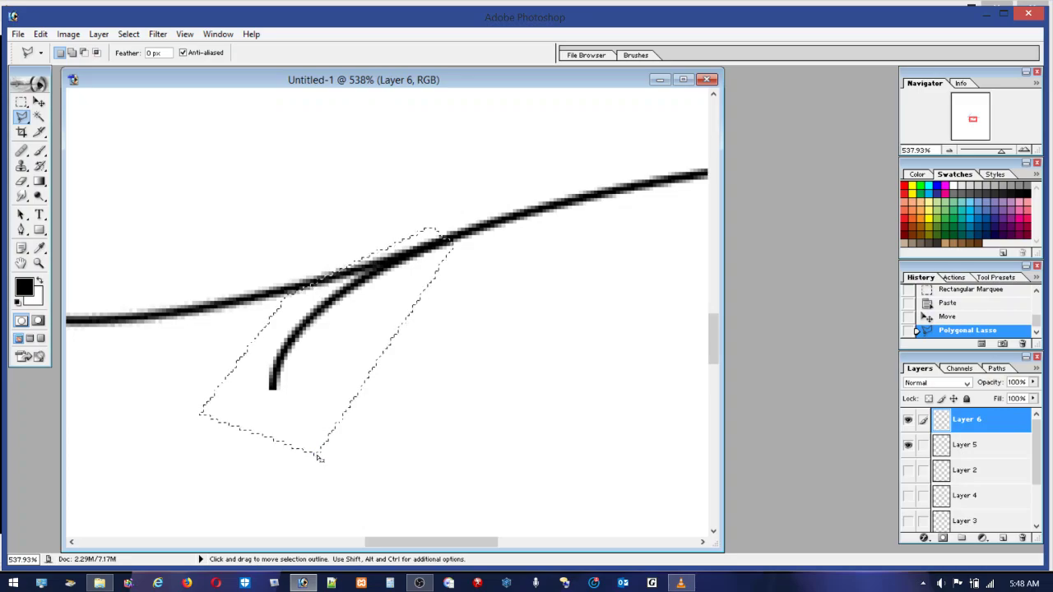
pyautogui.press('Delete')
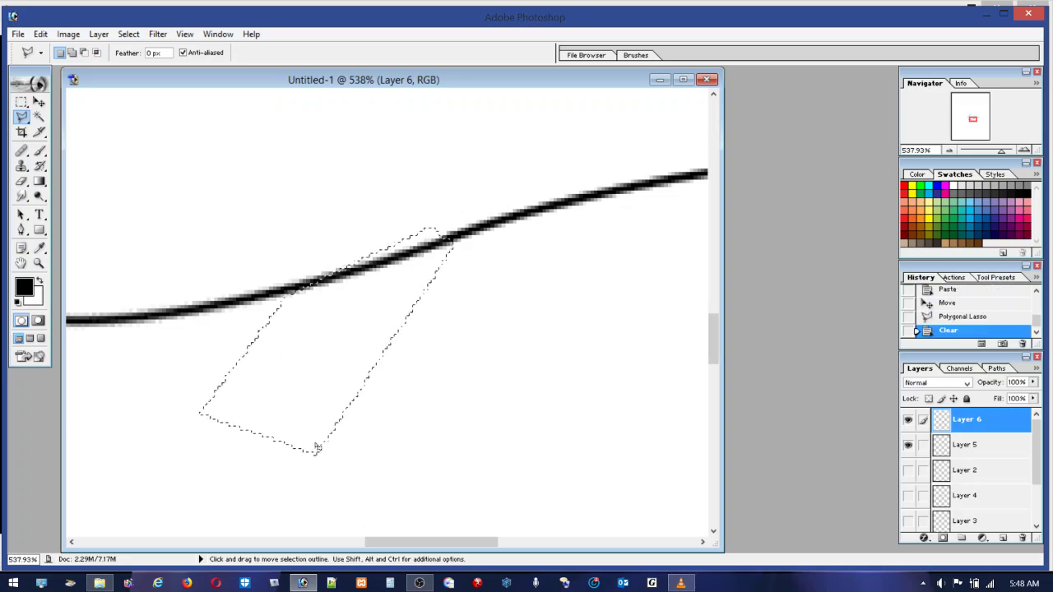
pyautogui.hotkey('ctrl', 'd')
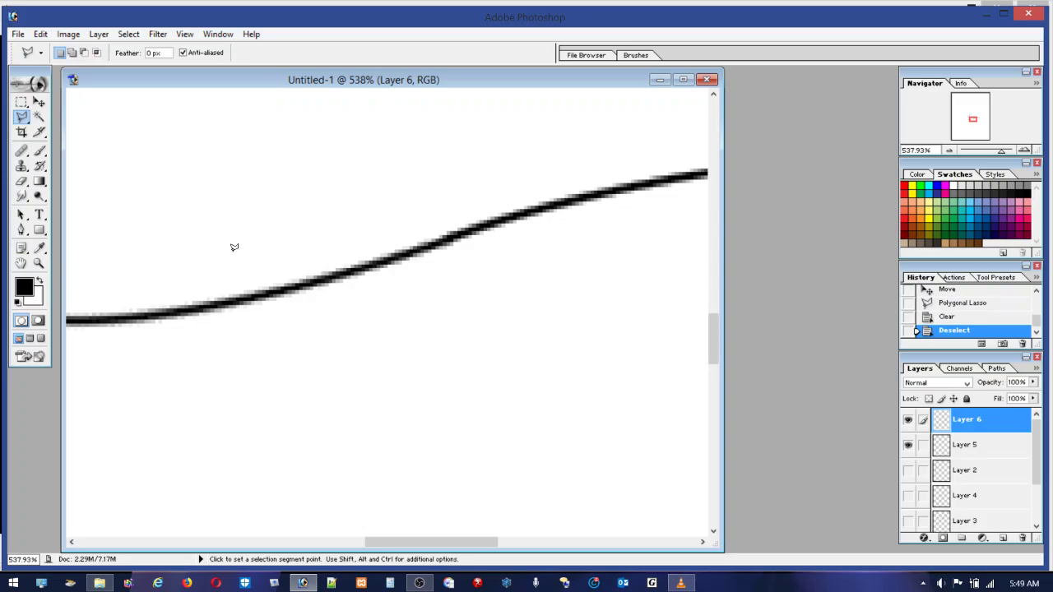
pyautogui.press('m')
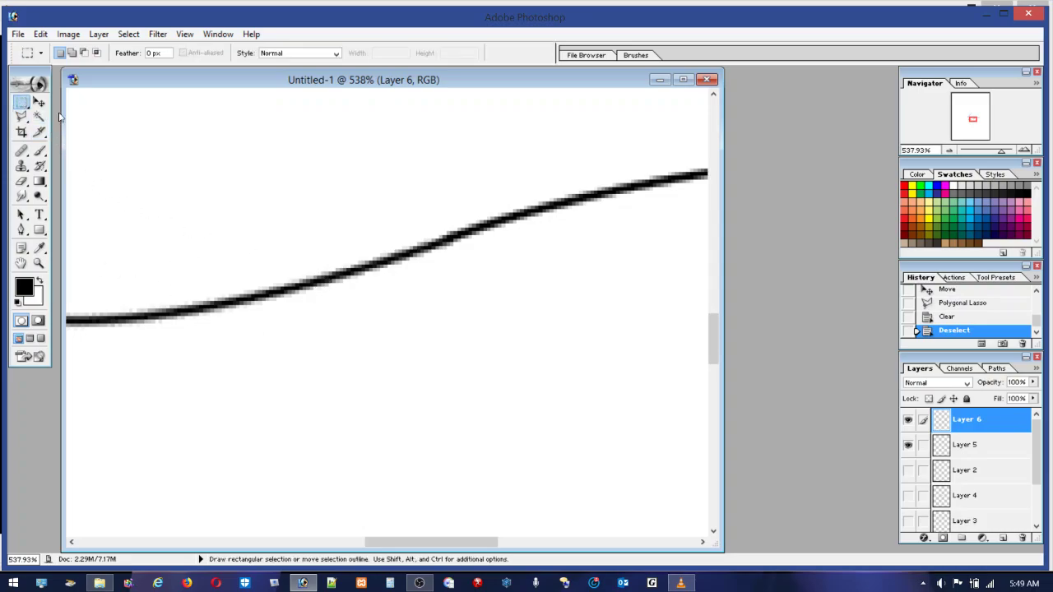
pyautogui.doubleClick(38, 263)
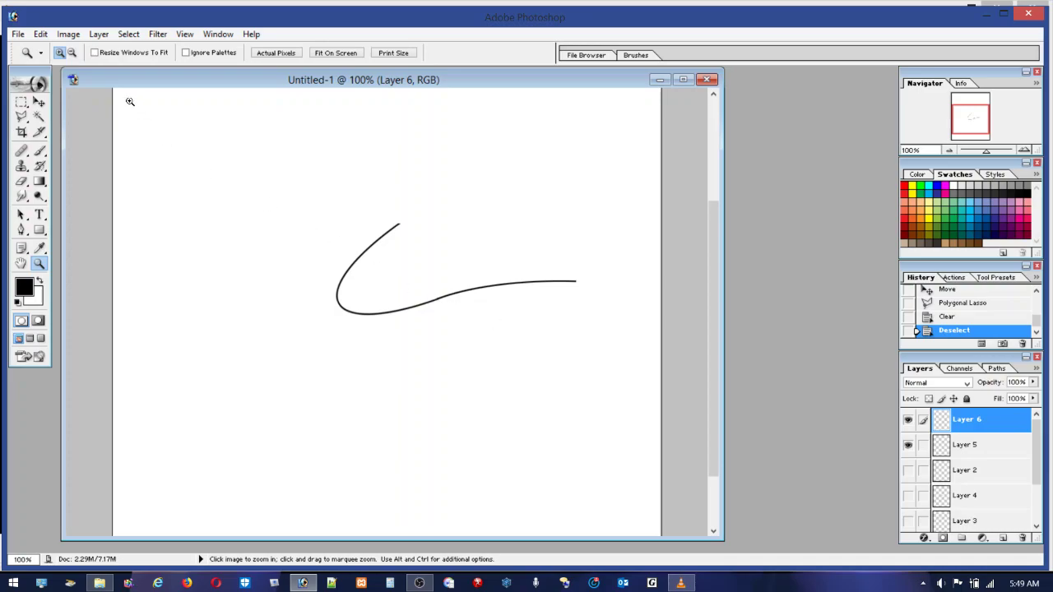
# Make Layer 3 with the ellipse the active layer
pyautogui.click(69, 35)
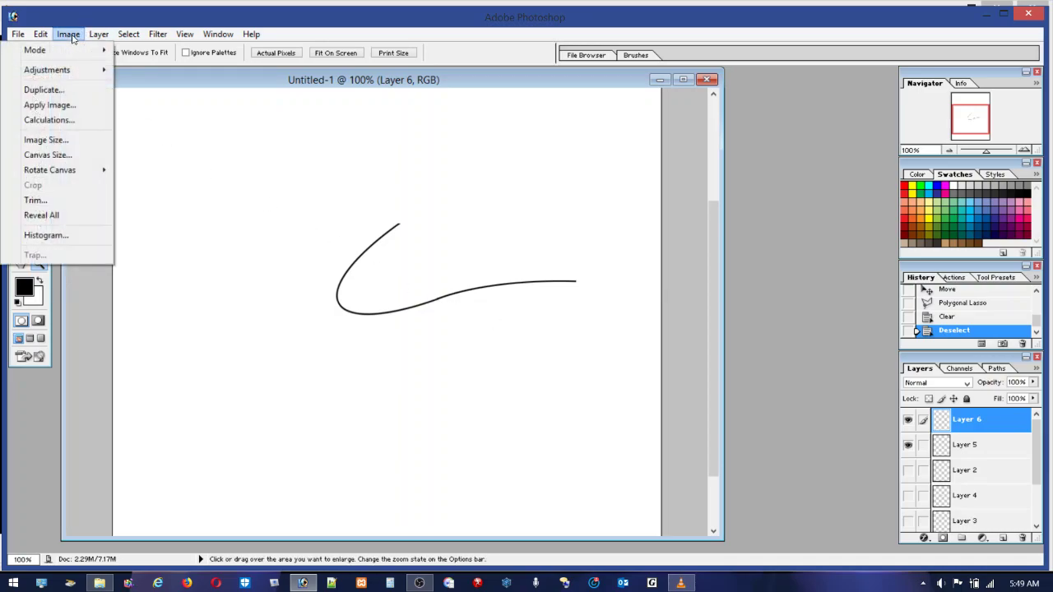
pyautogui.click(157, 78)
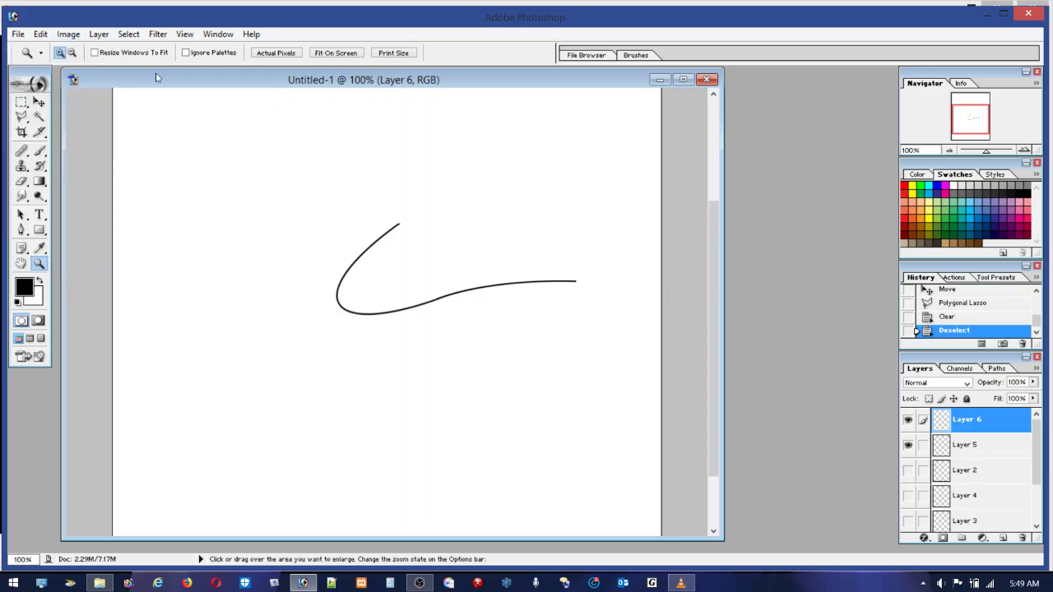
pyautogui.click(966, 520)
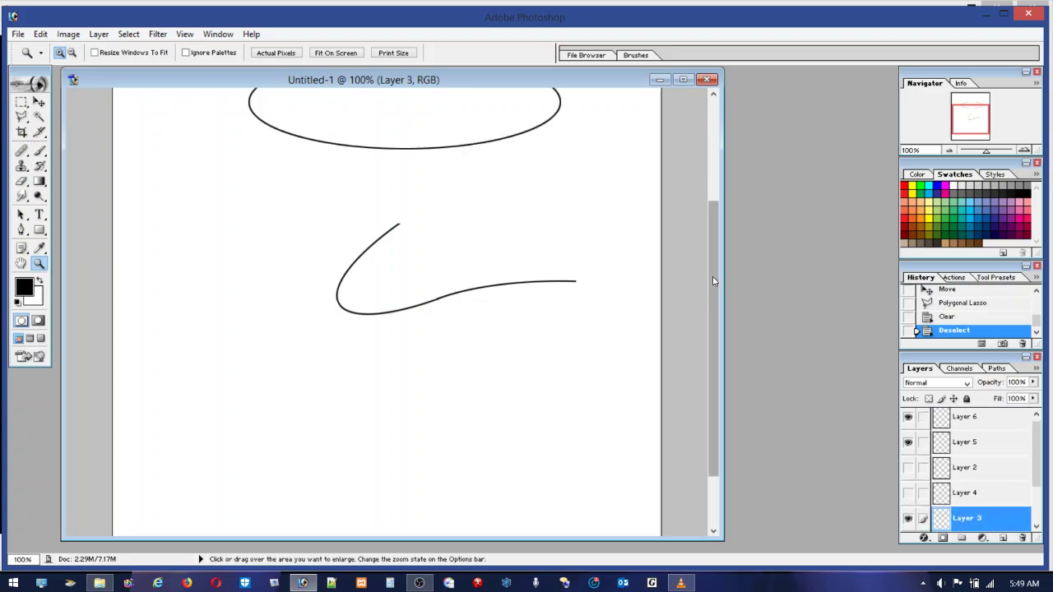
pyautogui.moveTo(712, 276); pyautogui.dragTo(714, 230)
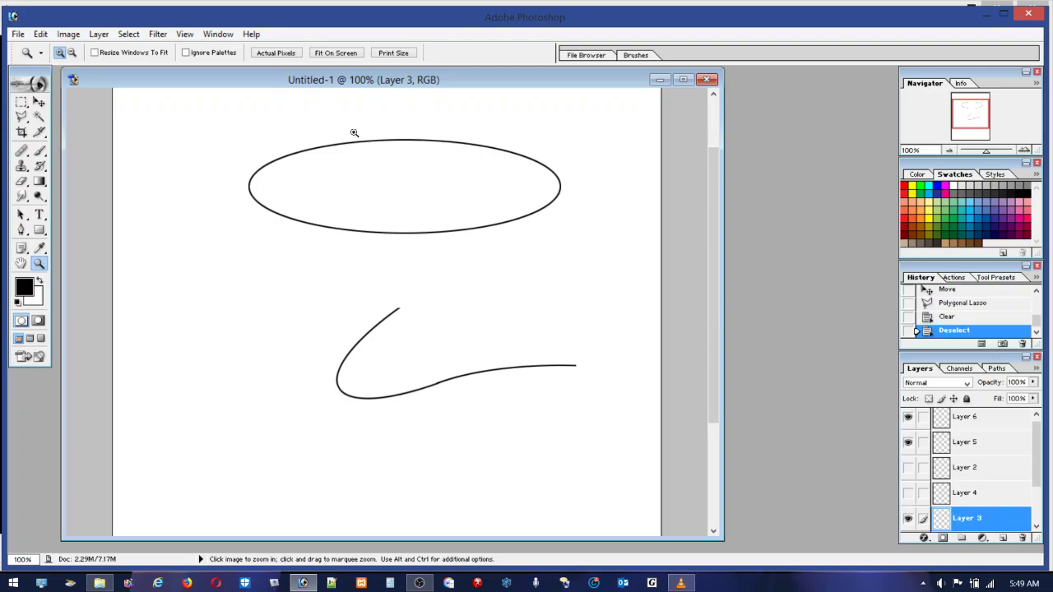
# Copy the ellipse's right end with a rectangular marquee, deselect, and select Layer 6
pyautogui.click(22, 104)
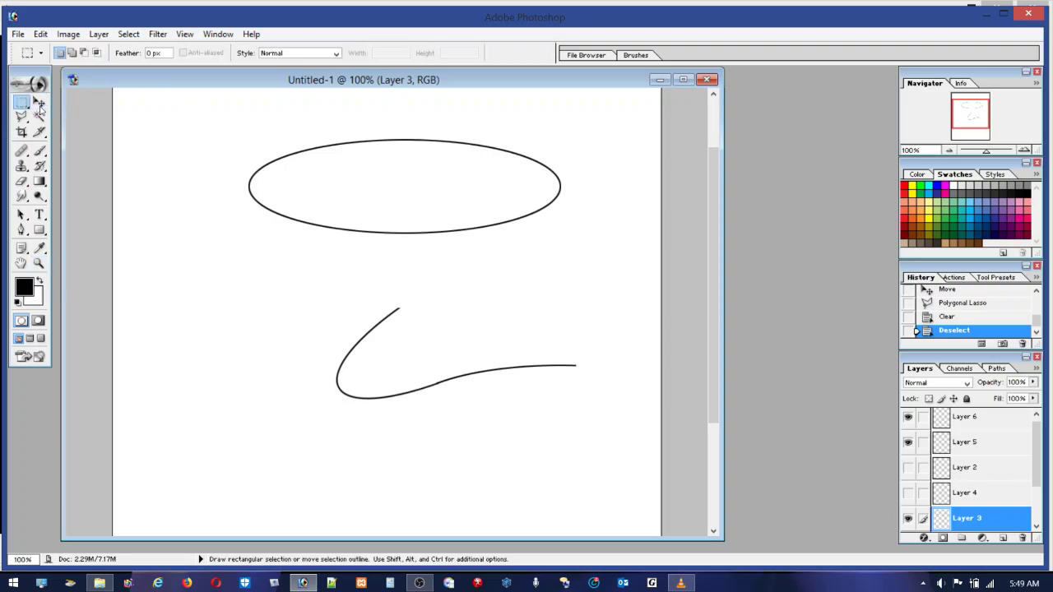
pyautogui.moveTo(504, 145); pyautogui.dragTo(589, 188)
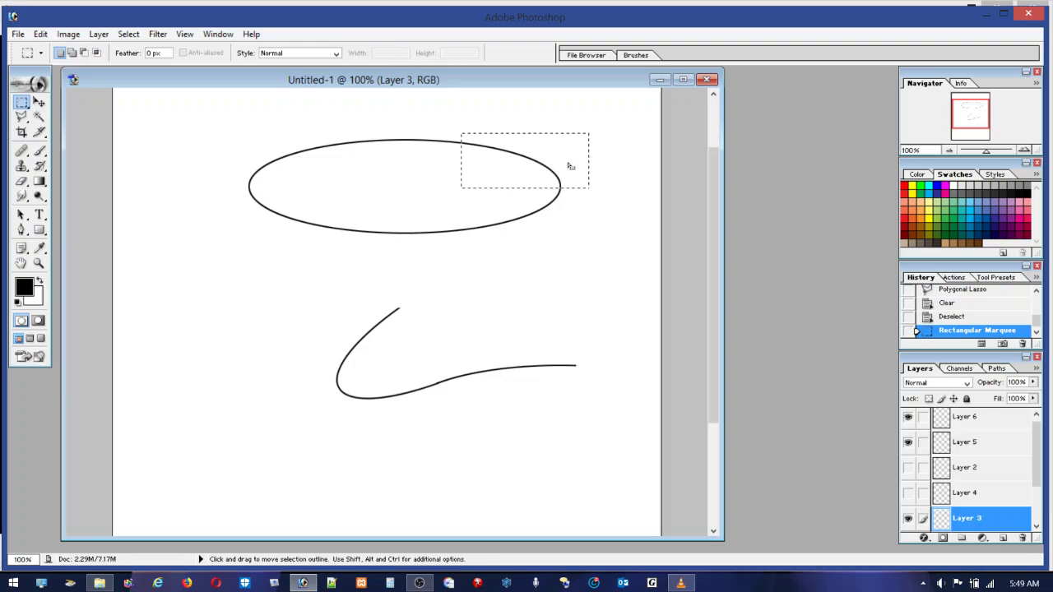
pyautogui.click(41, 34)
pyautogui.click(50, 137)
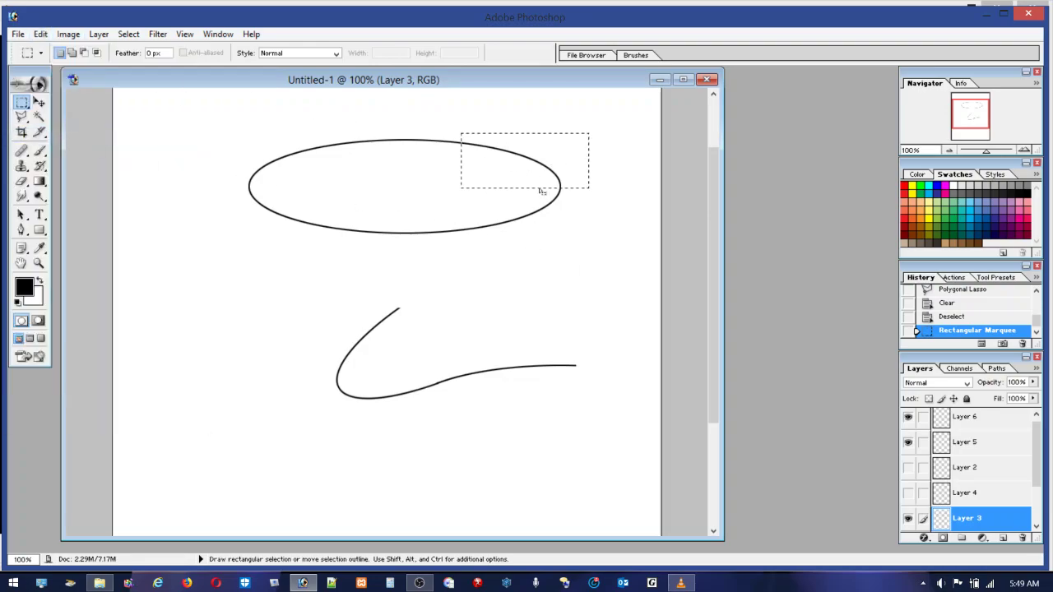
pyautogui.click(579, 183)
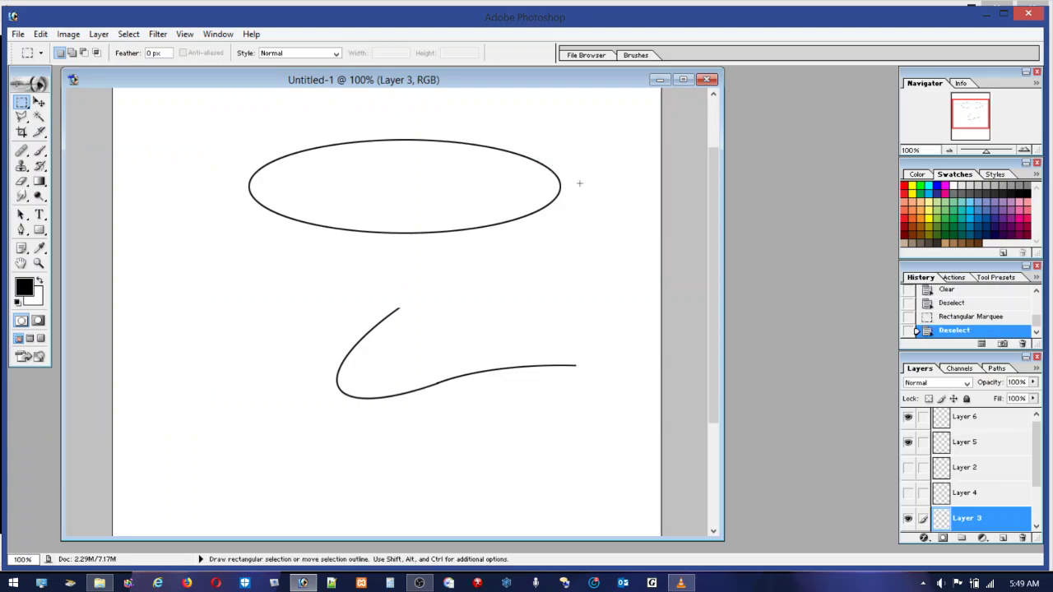
pyautogui.click(979, 419)
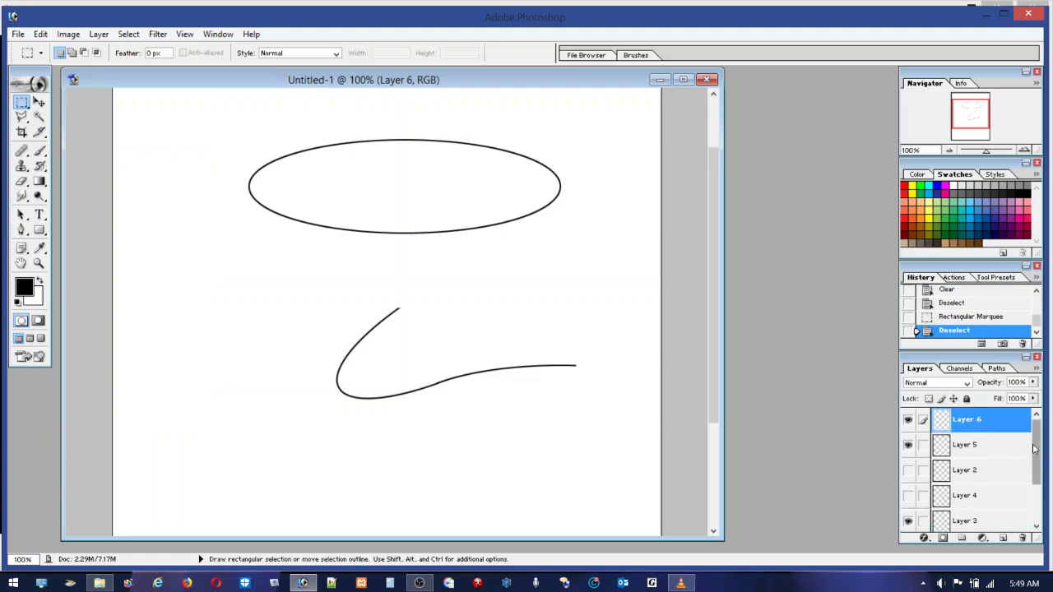
pyautogui.click(41, 36)
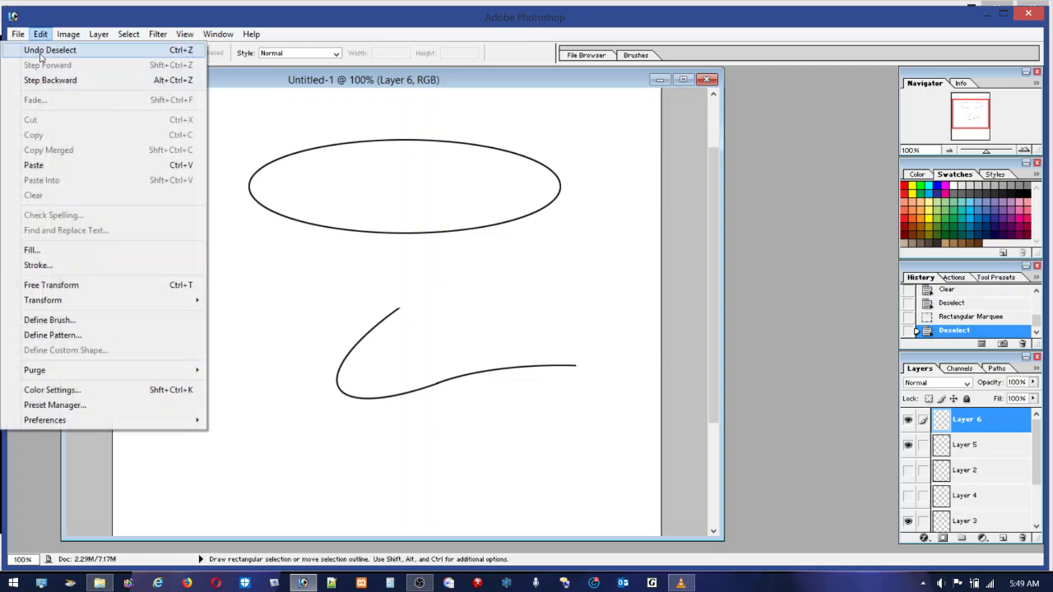
# Paste the ellipse arc as Layer 7 and hide Layer 3's ellipse
pyautogui.click(37, 165)
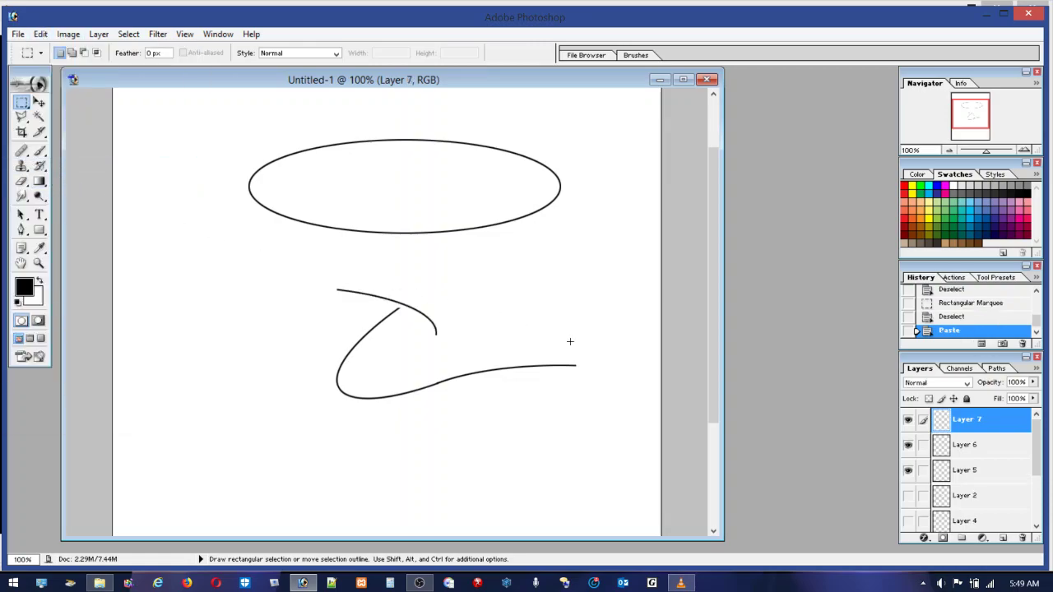
pyautogui.moveTo(1036, 436); pyautogui.dragTo(1036, 479)
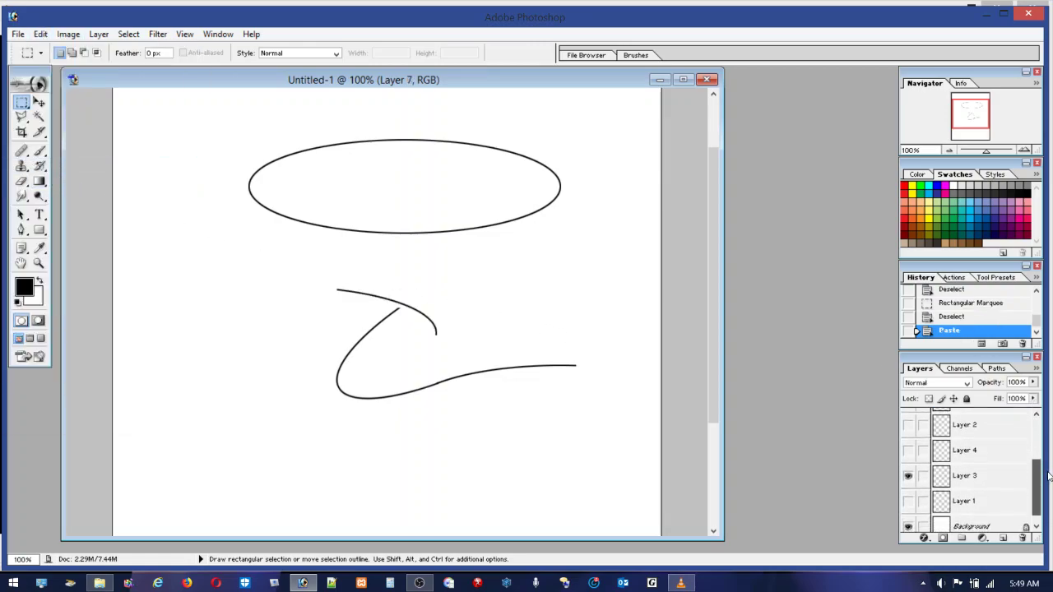
pyautogui.click(908, 476)
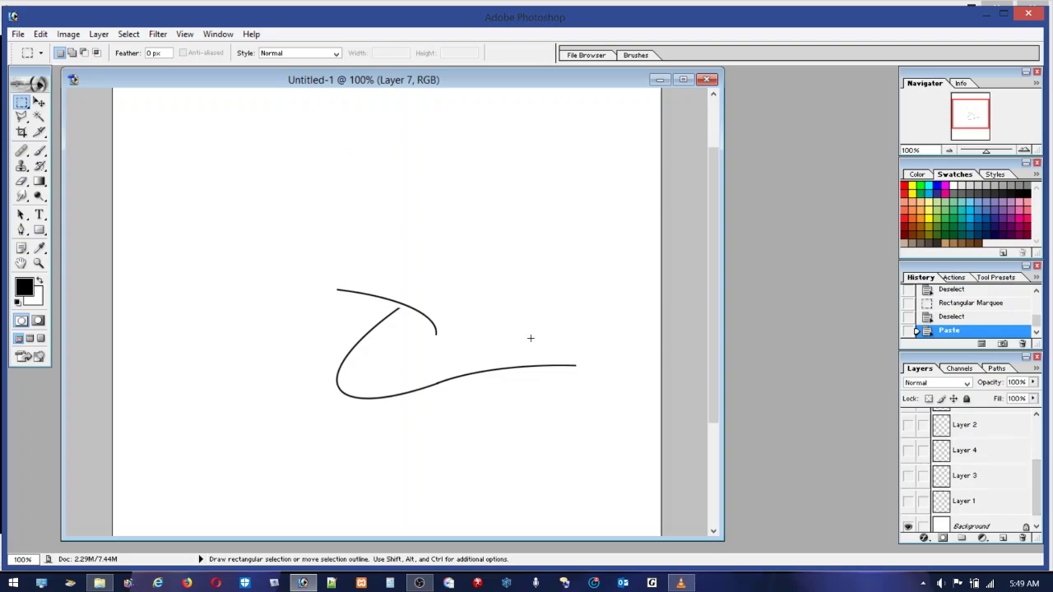
# Move the pasted arc across the curve's right end and zoom in on the crossing
pyautogui.press('v')
pyautogui.moveTo(417, 320); pyautogui.dragTo(554, 388)
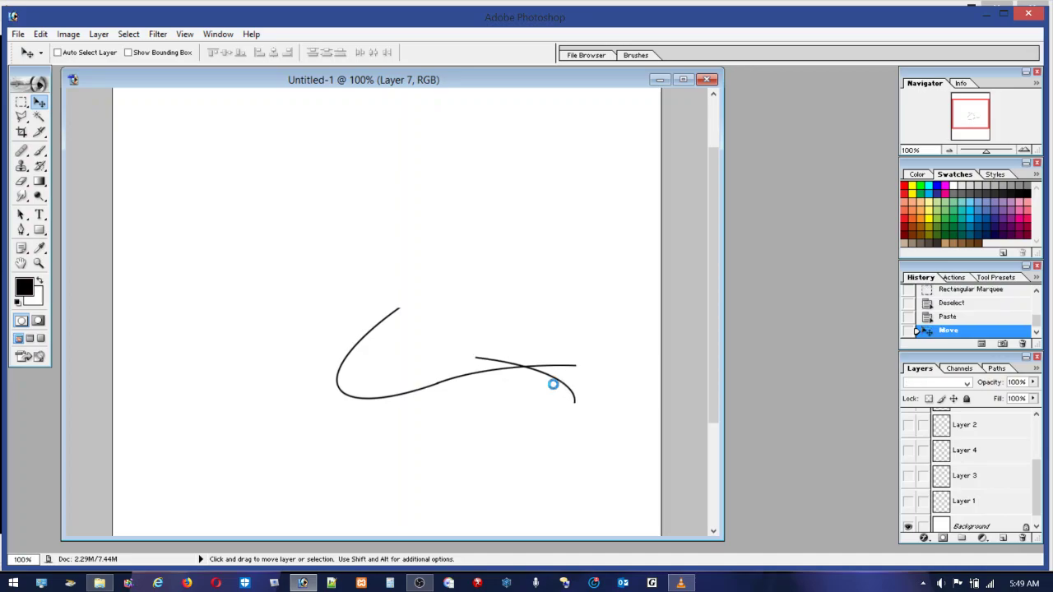
pyautogui.click(38, 264)
pyautogui.moveTo(477, 337); pyautogui.dragTo(581, 420)
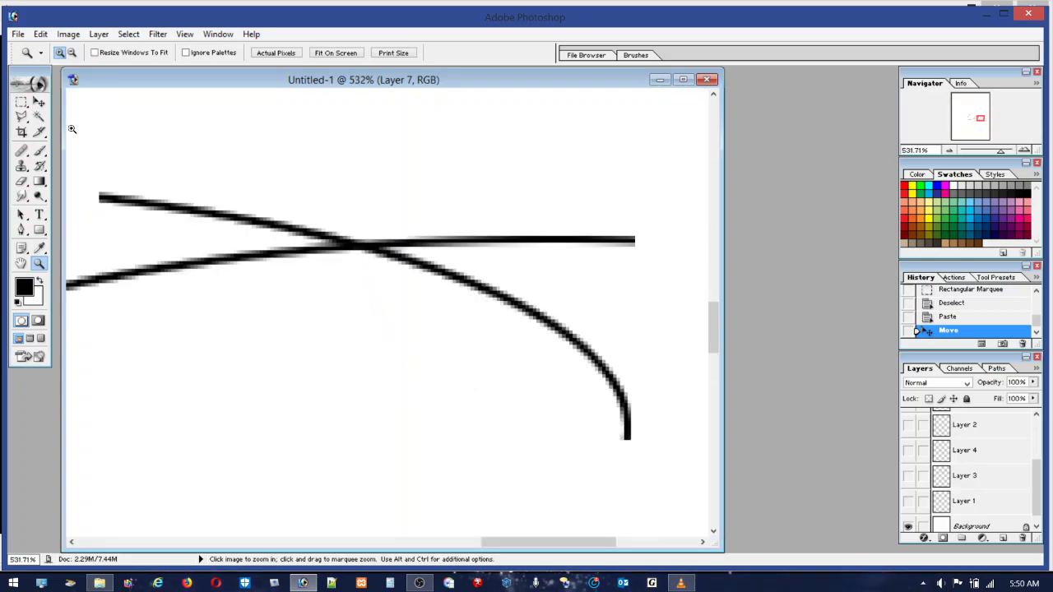
# Lasso the arc's left overhang, delete it, and clear the selection
pyautogui.click(21, 132)
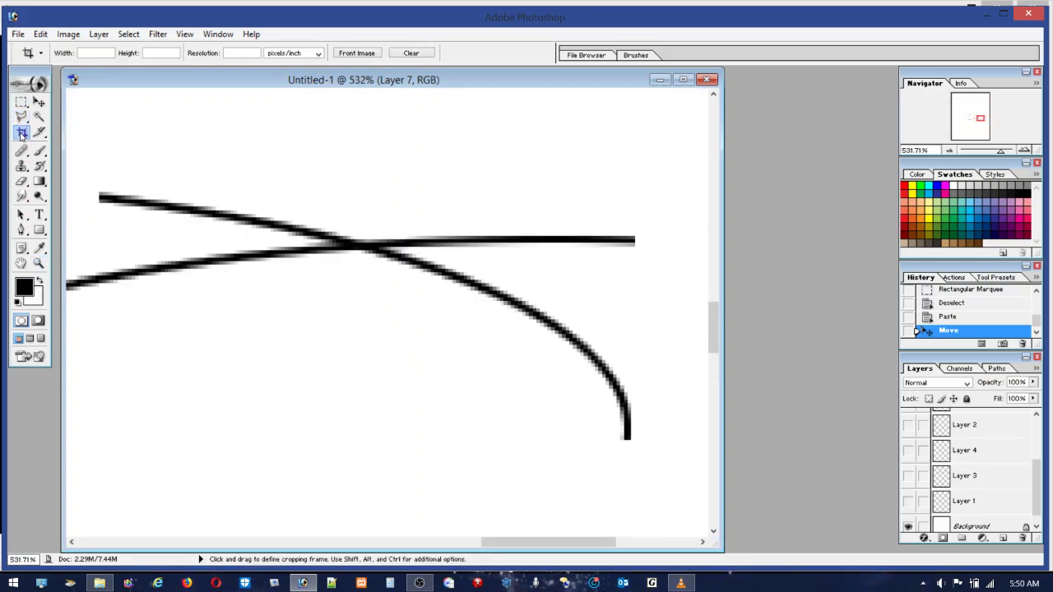
pyautogui.click(22, 117)
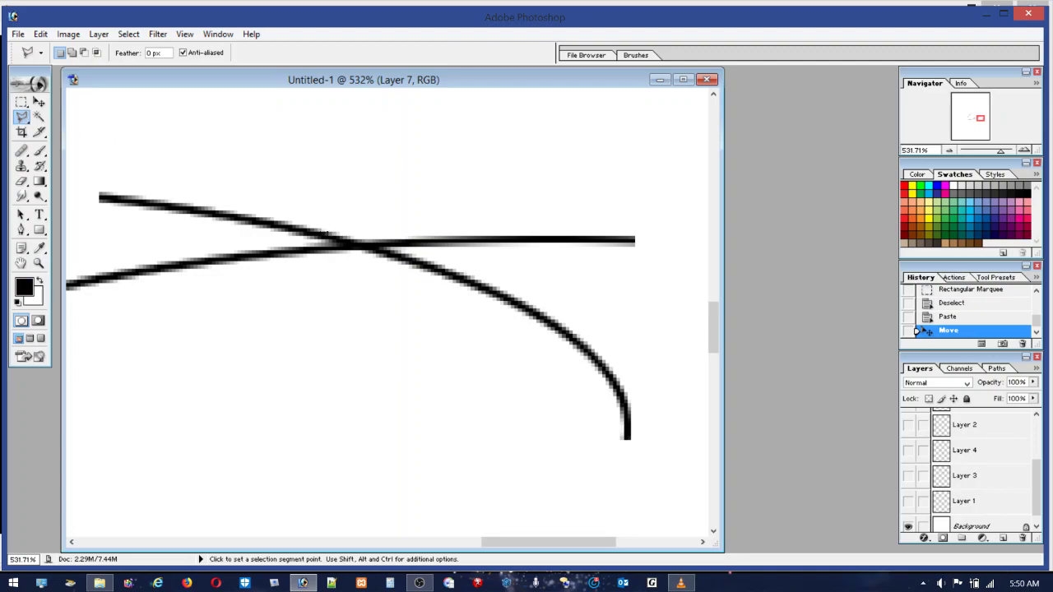
pyautogui.click(334, 248)
pyautogui.click(368, 238)
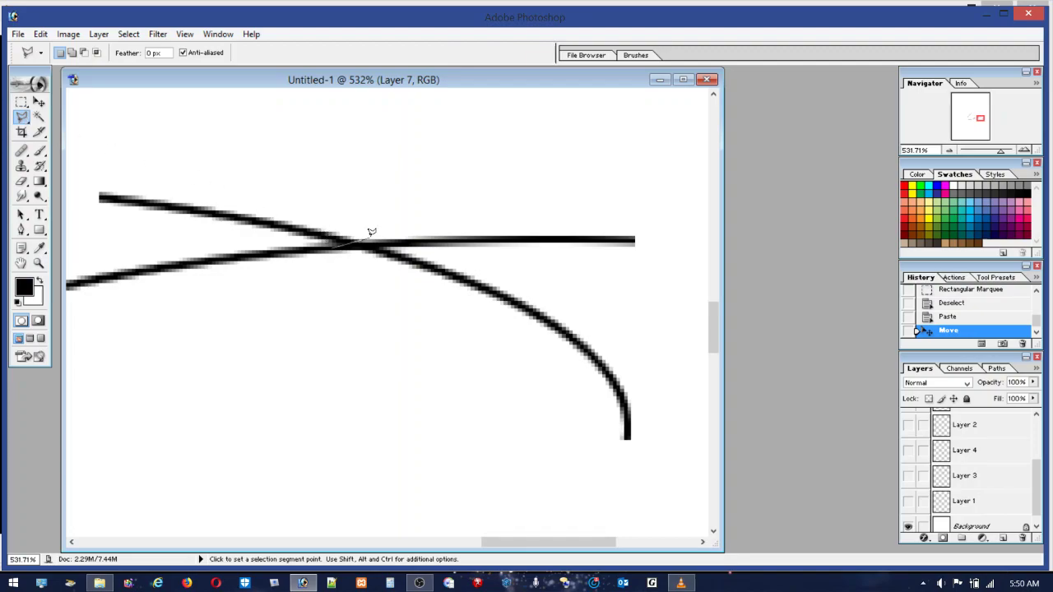
pyautogui.doubleClick(81, 180)
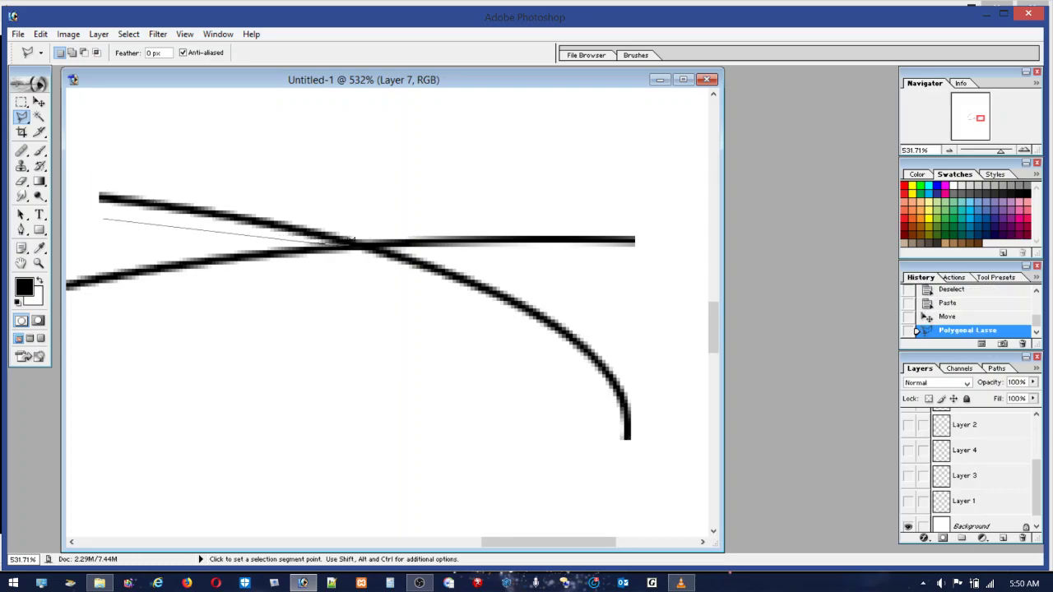
pyautogui.click(179, 107)
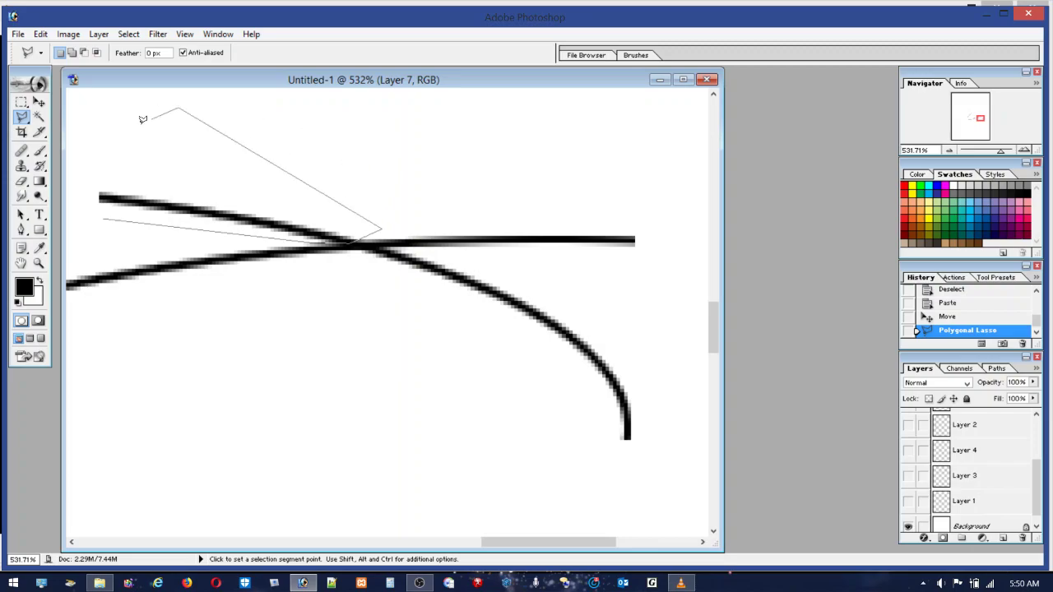
pyautogui.doubleClick(72, 185)
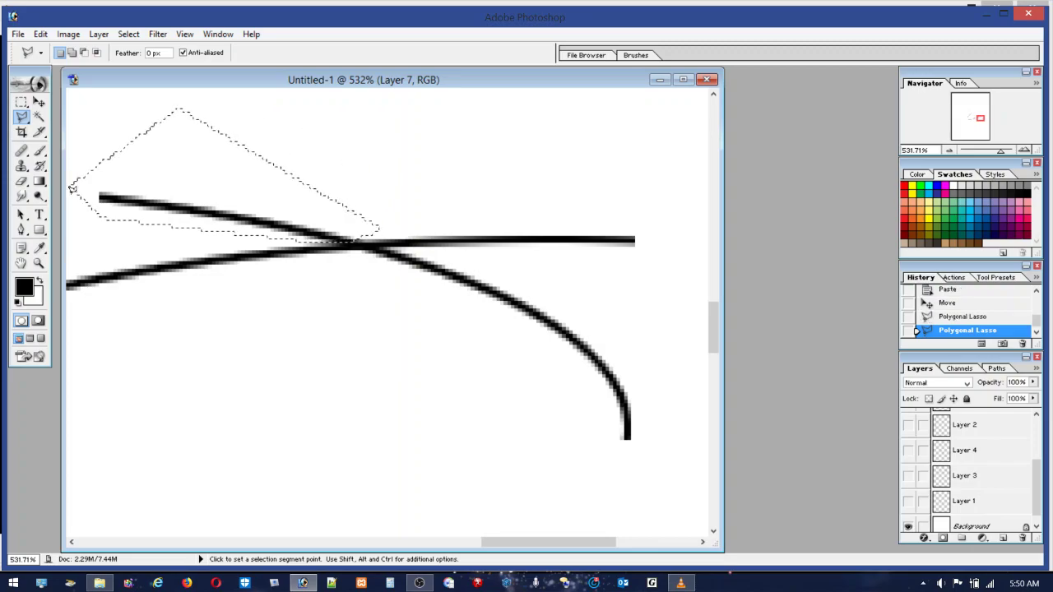
pyautogui.press('Down')
pyautogui.press('Up')
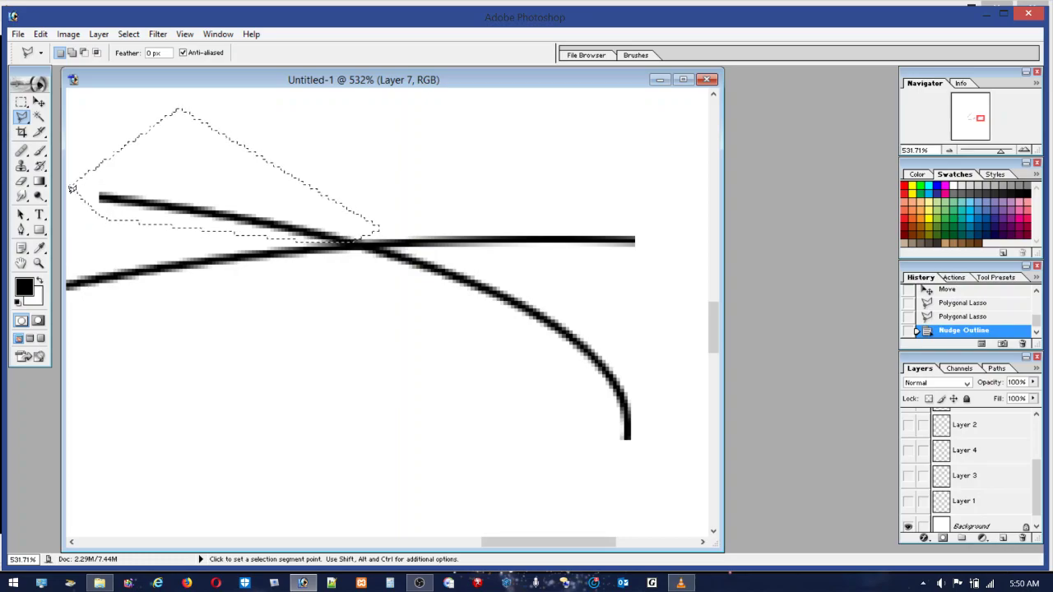
pyautogui.press('Delete')
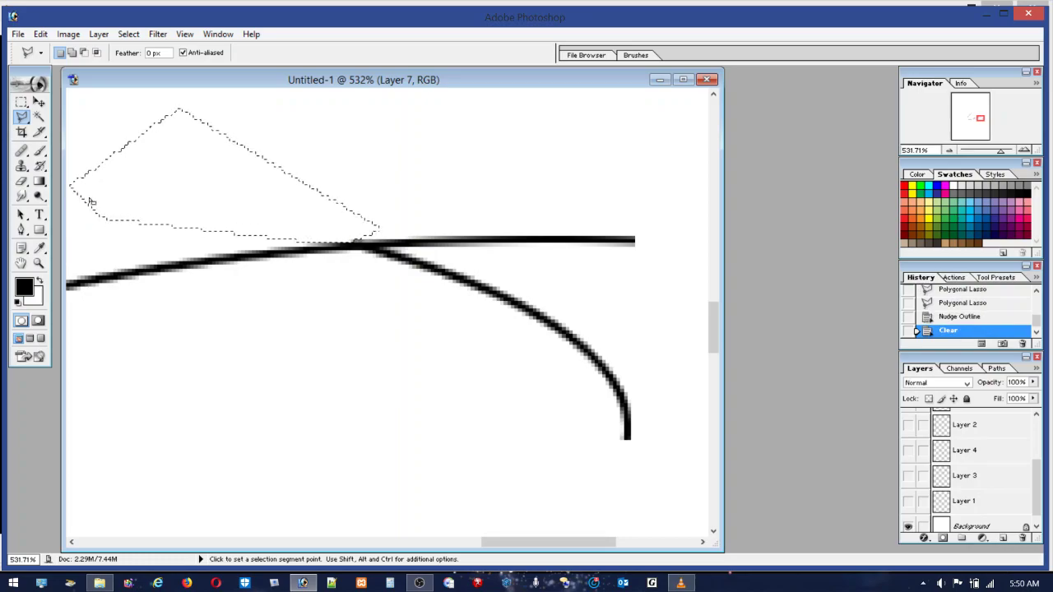
pyautogui.click(428, 252)
# Outline the straight line right of the peak and delete it from Layer 6, then deselect
pyautogui.click(534, 163)
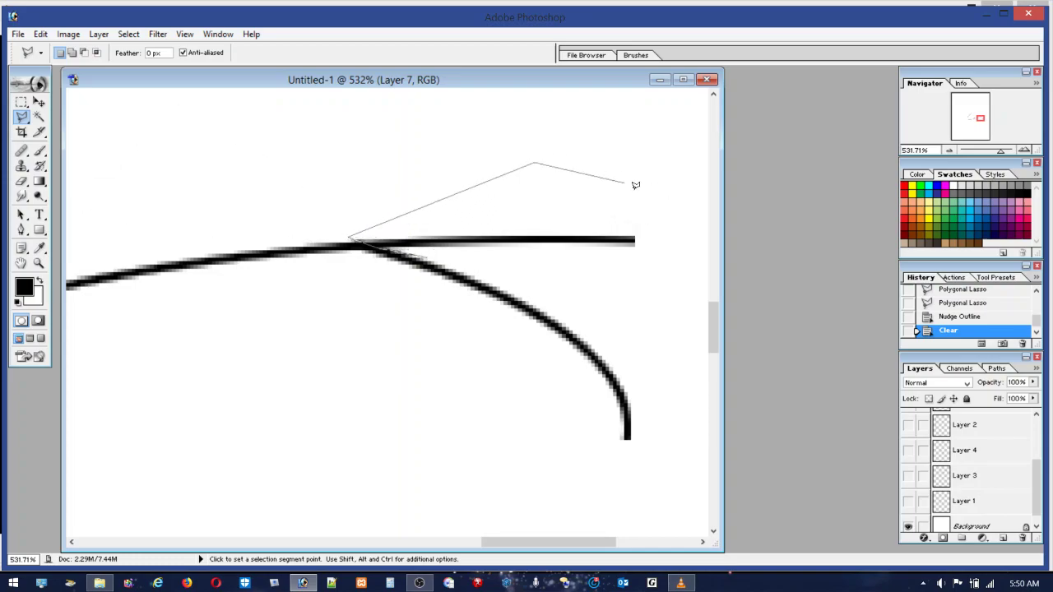
pyautogui.click(663, 240)
pyautogui.doubleClick(640, 270)
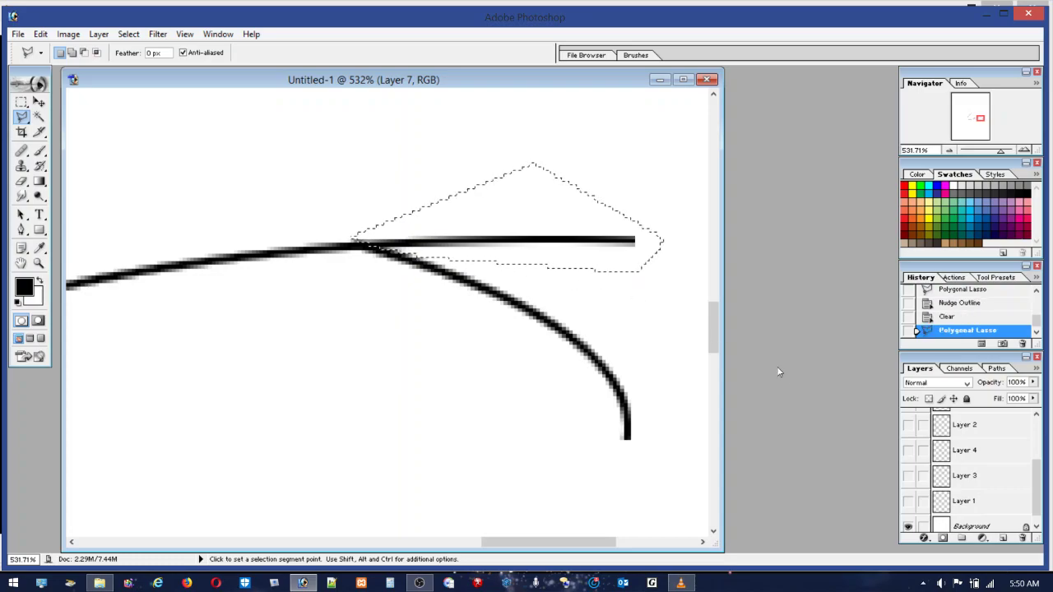
pyautogui.click(39, 102)
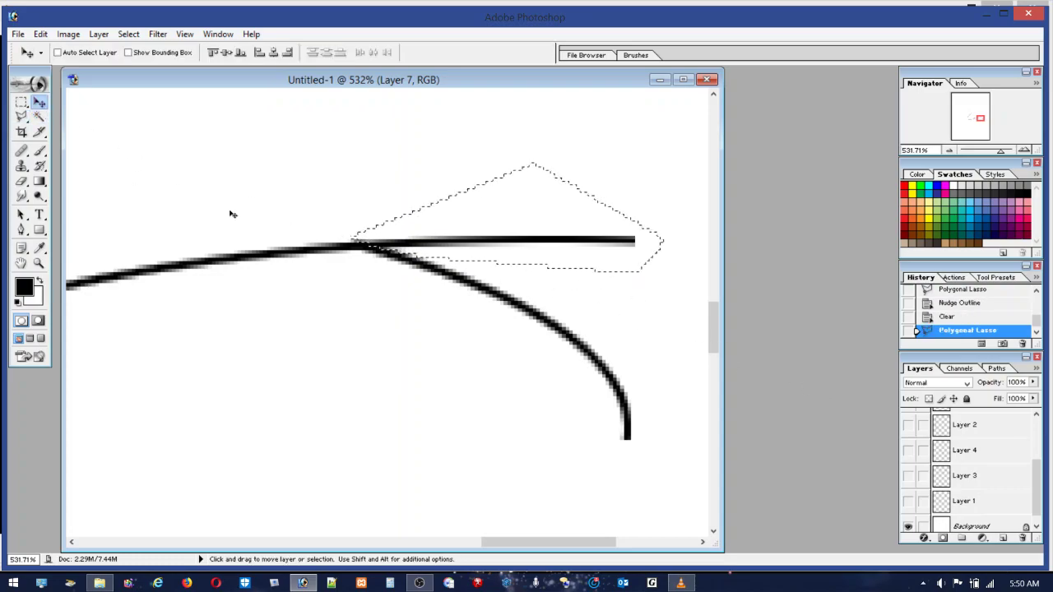
pyautogui.rightClick(259, 260)
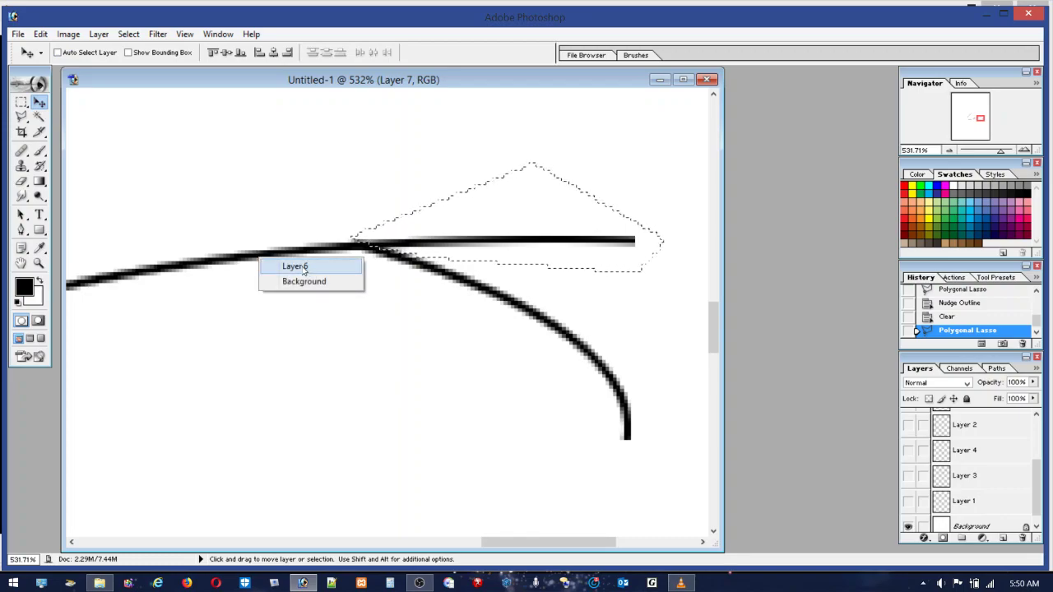
pyautogui.click(297, 266)
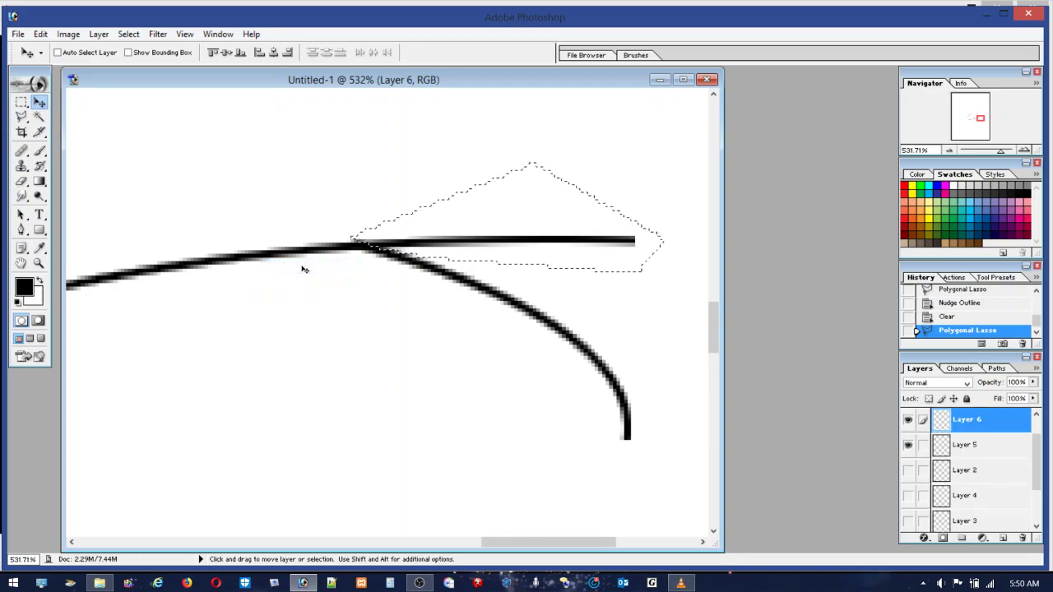
pyautogui.click(909, 422)
pyautogui.click(909, 421)
pyautogui.press('Delete')
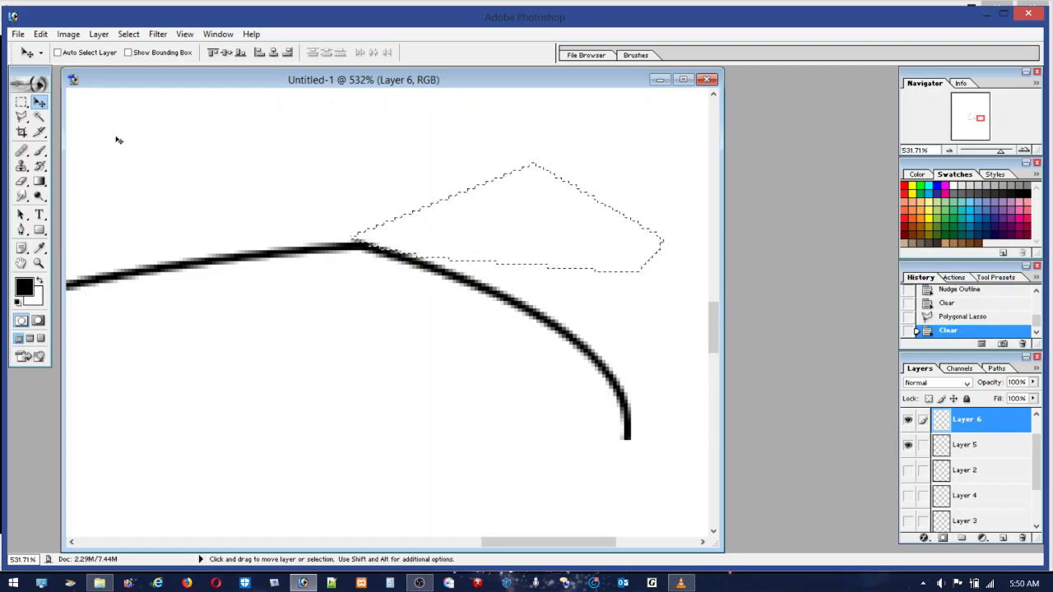
pyautogui.click(21, 102)
pyautogui.click(385, 143)
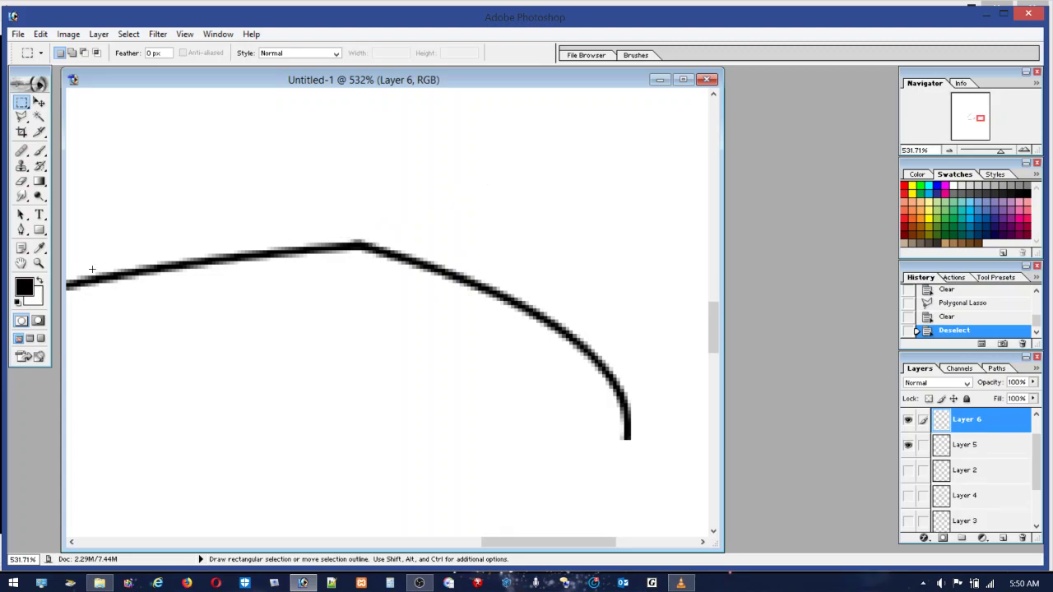
# Zoom in on the peak and paint over its grey pixels with a 1 px brush
pyautogui.click(45, 265)
pyautogui.moveTo(303, 212); pyautogui.dragTo(428, 280)
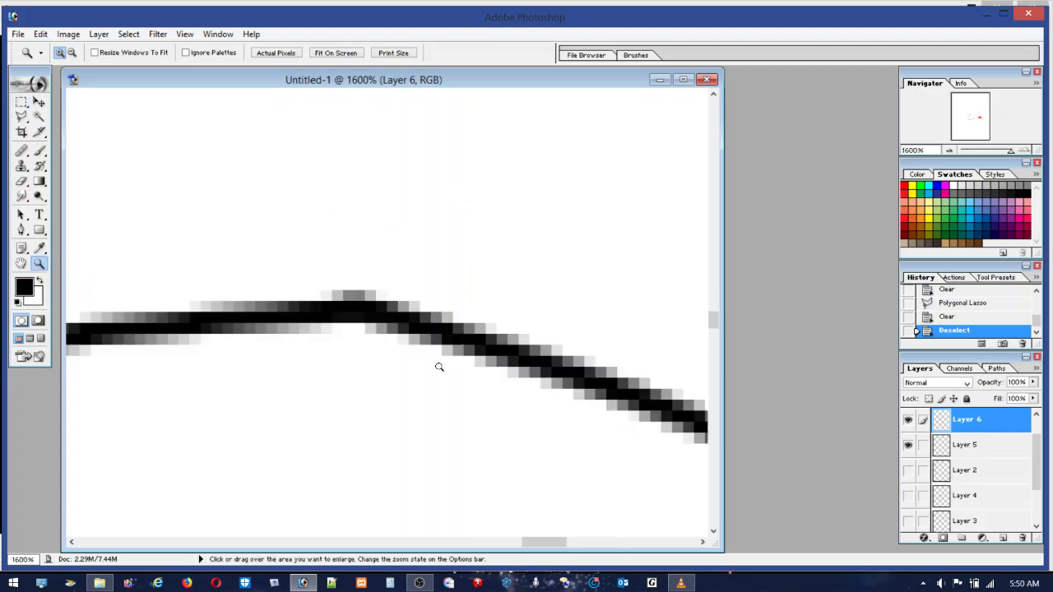
pyautogui.click(40, 151)
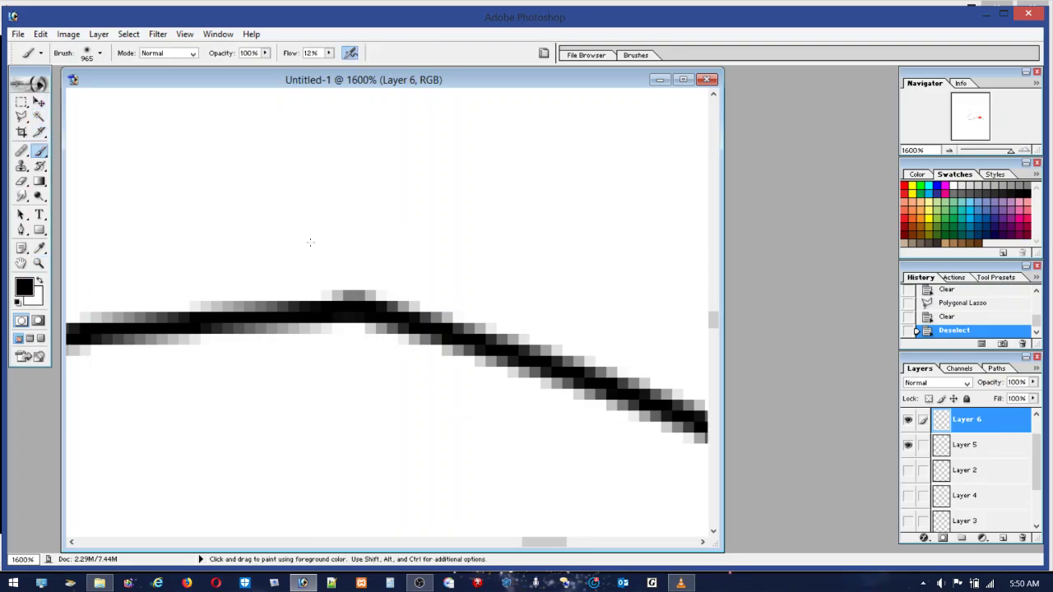
pyautogui.click(87, 55)
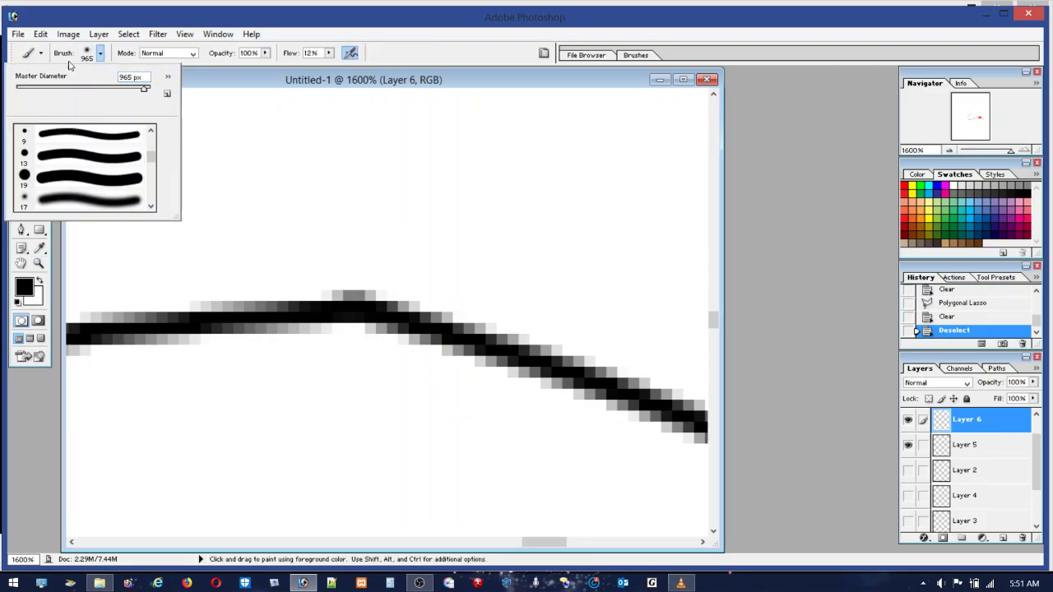
pyautogui.moveTo(23, 89); pyautogui.dragTo(15, 91)
pyautogui.click(299, 316)
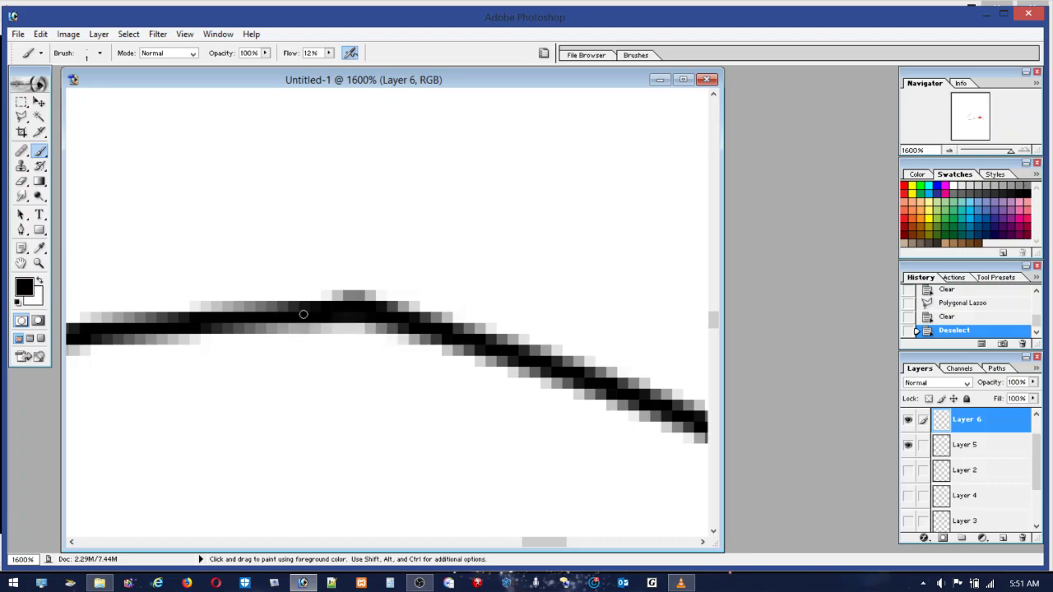
pyautogui.moveTo(361, 322)
pyautogui.mouseDown()
pyautogui.moveTo(280, 317)
pyautogui.moveTo(405, 325)
pyautogui.moveTo(228, 315)
pyautogui.moveTo(406, 322)
pyautogui.moveTo(329, 310)
pyautogui.mouseUp()
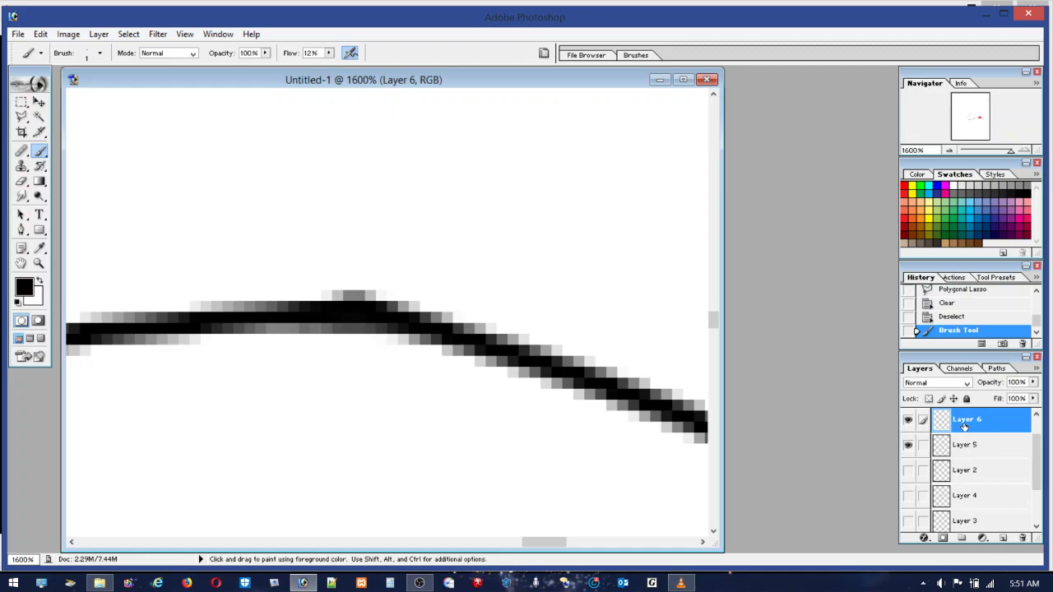
pyautogui.click(22, 167)
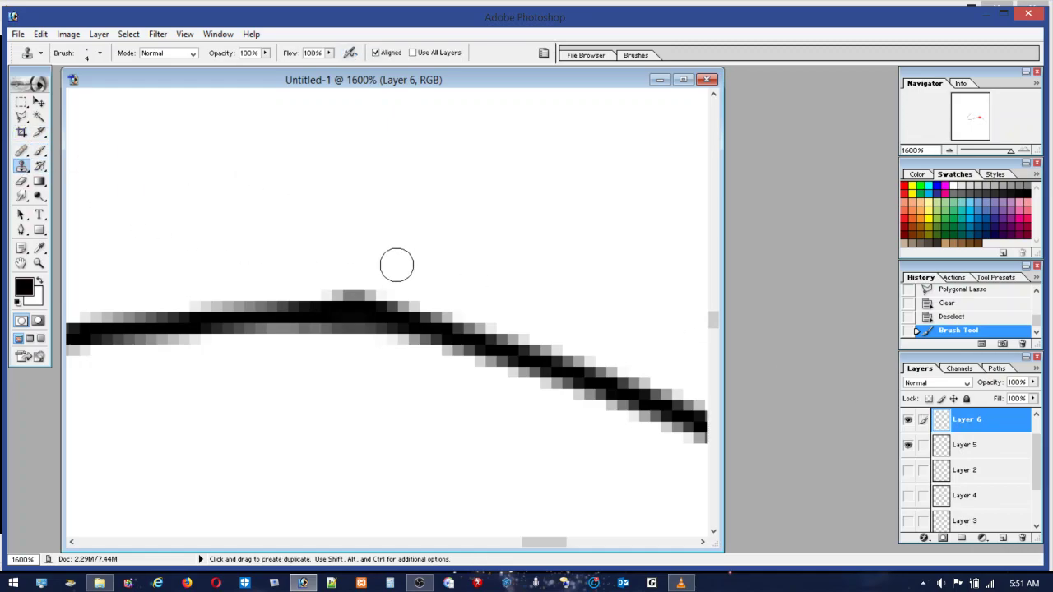
pyautogui.click(87, 54)
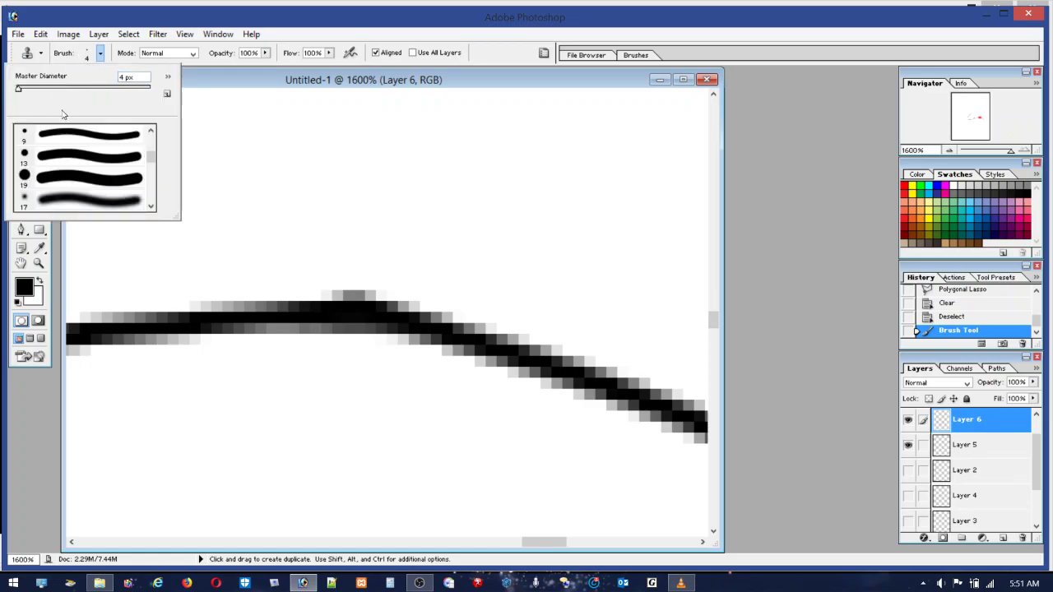
pyautogui.click(66, 136)
pyautogui.moveTo(21, 93); pyautogui.dragTo(18, 92)
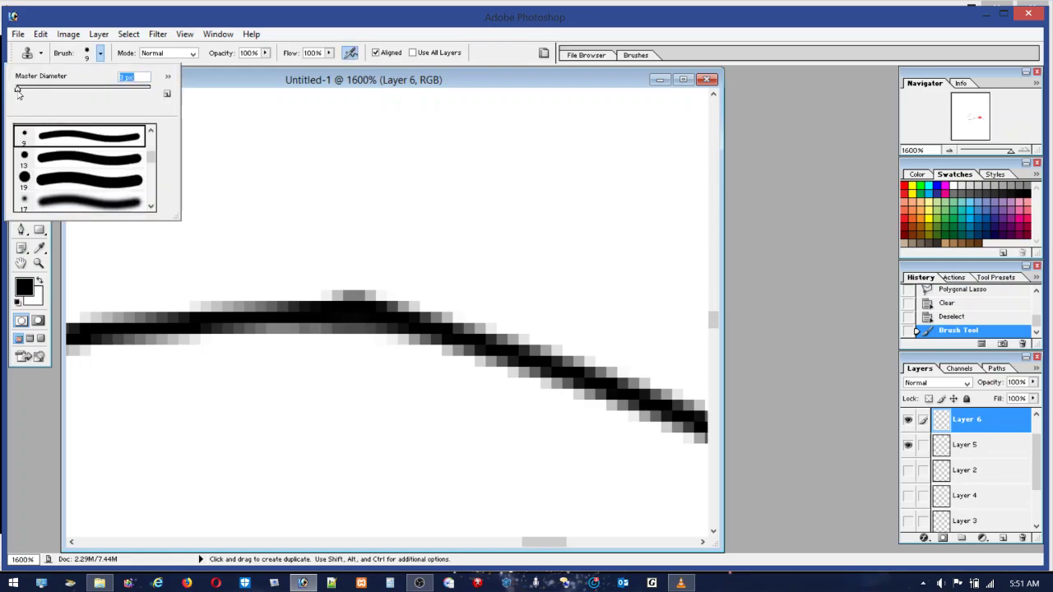
pyautogui.click(418, 297)
pyautogui.click(325, 279)
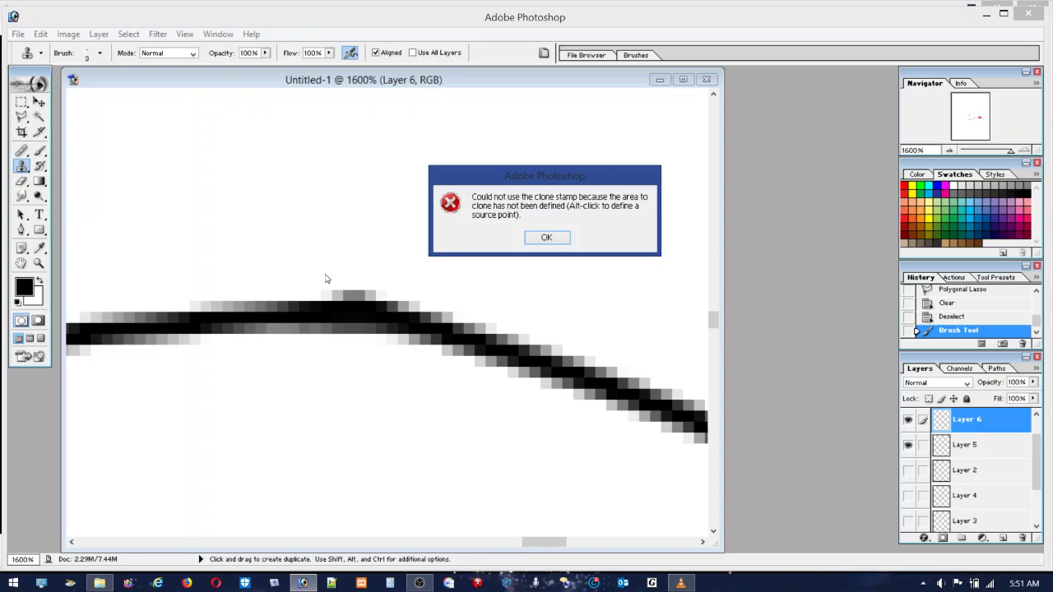
pyautogui.click(546, 237)
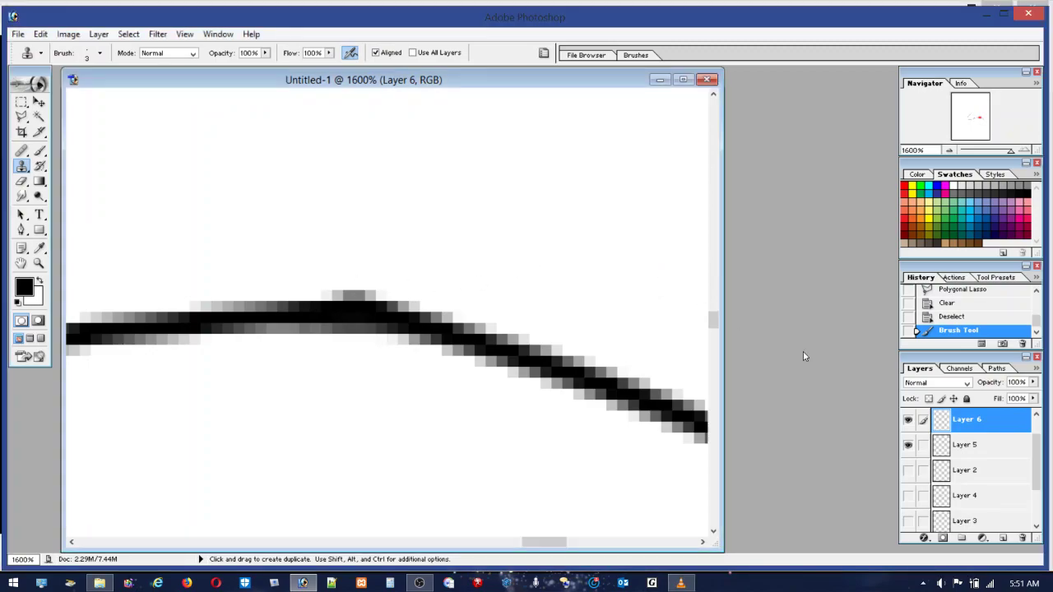
pyautogui.click(909, 421)
pyautogui.click(909, 422)
# Erase grey pixels on the curve's top edge with a 2 px eraser at 100% flow
pyautogui.click(21, 181)
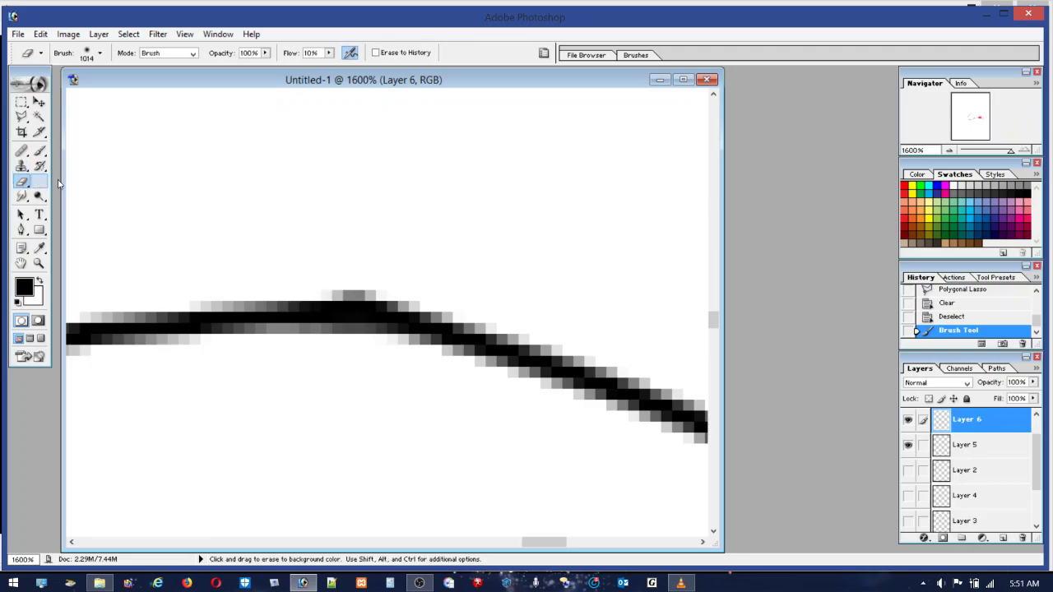
pyautogui.click(86, 59)
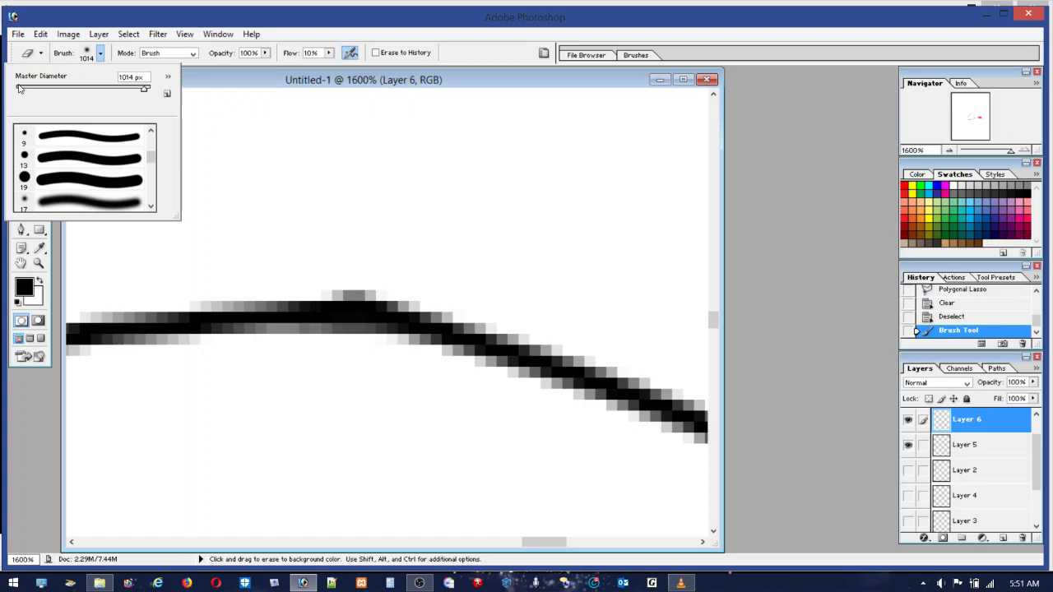
pyautogui.click(47, 148)
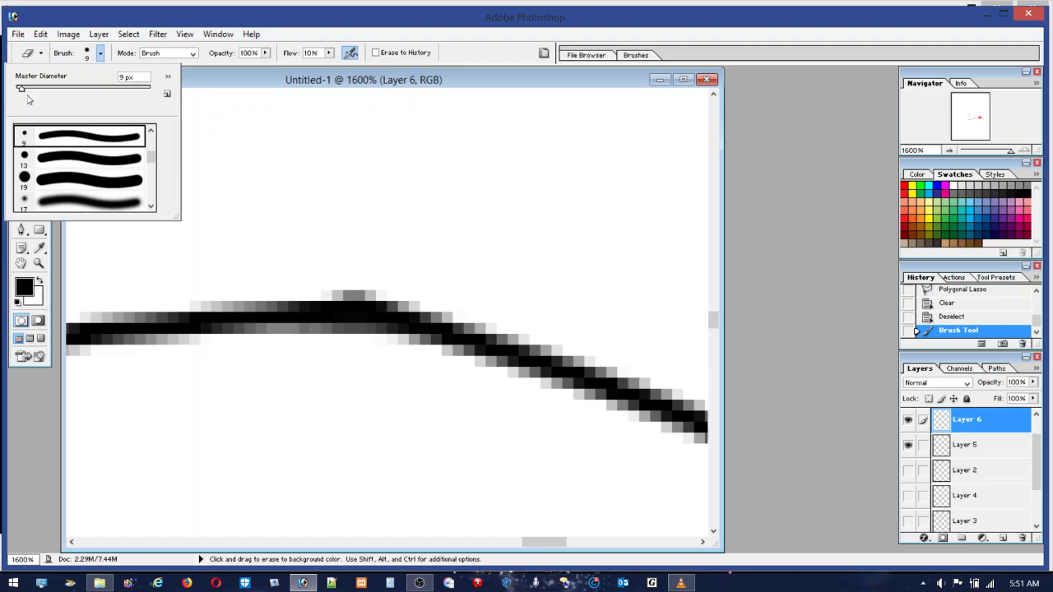
pyautogui.moveTo(21, 89); pyautogui.dragTo(16, 89)
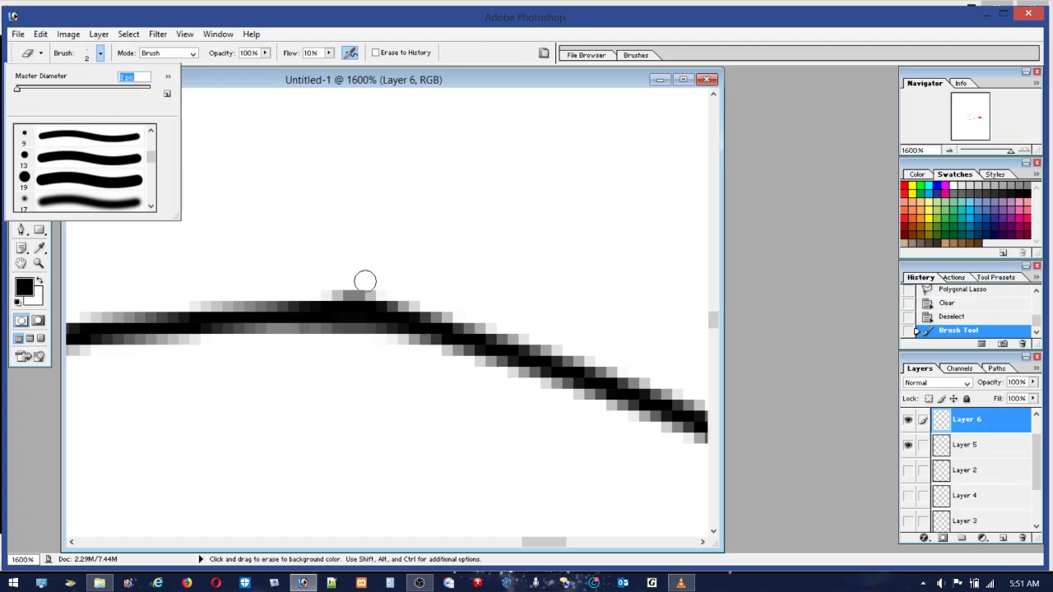
pyautogui.moveTo(365, 281)
pyautogui.mouseDown()
pyautogui.moveTo(406, 293)
pyautogui.moveTo(357, 294)
pyautogui.moveTo(402, 296)
pyautogui.moveTo(354, 283)
pyautogui.mouseUp()
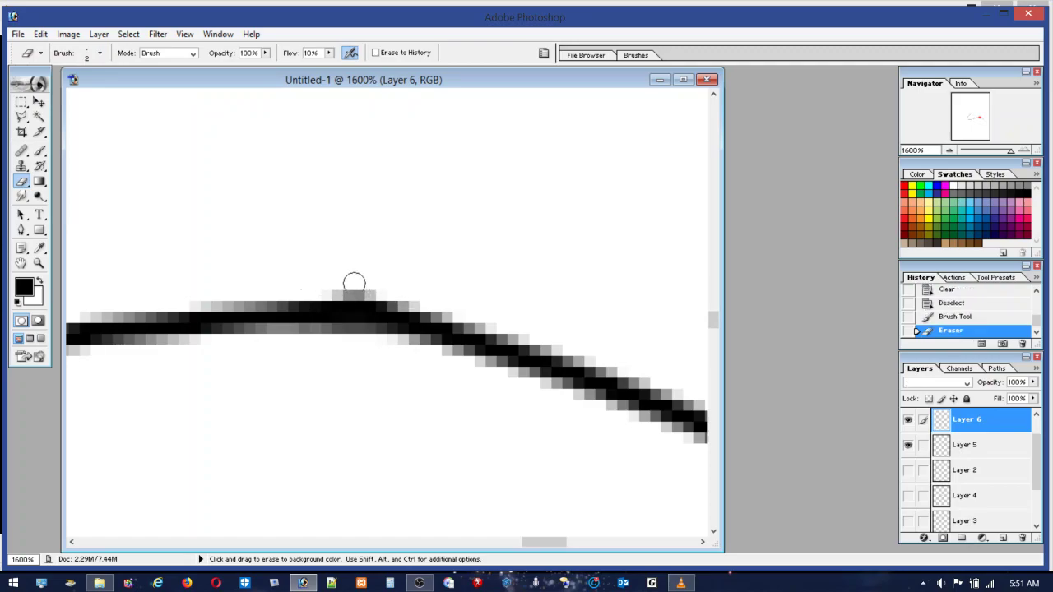
pyautogui.click(328, 52)
pyautogui.moveTo(332, 67); pyautogui.dragTo(435, 76)
pyautogui.click(383, 287)
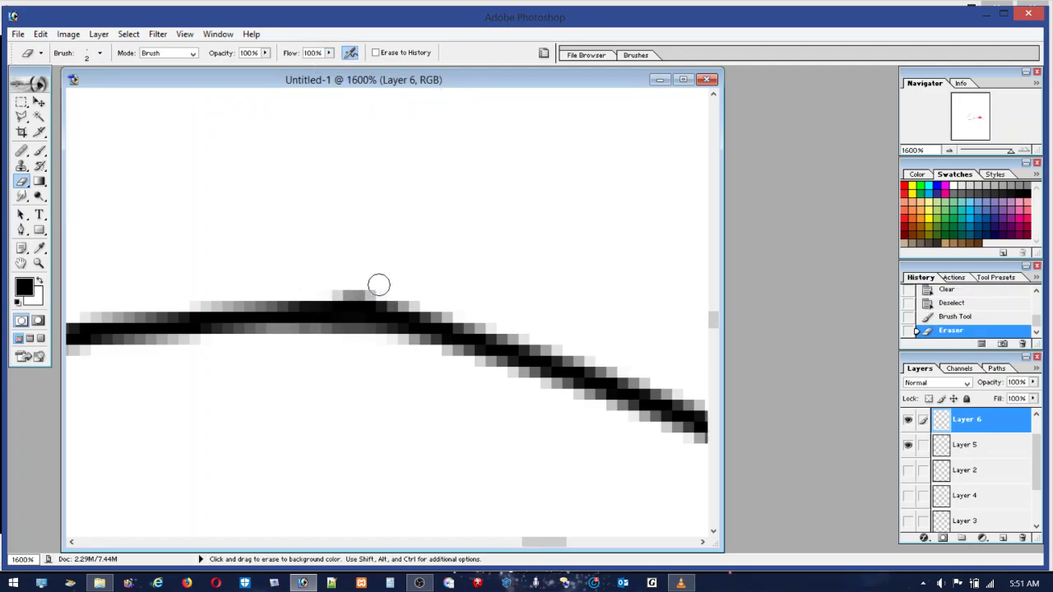
pyautogui.click(343, 294)
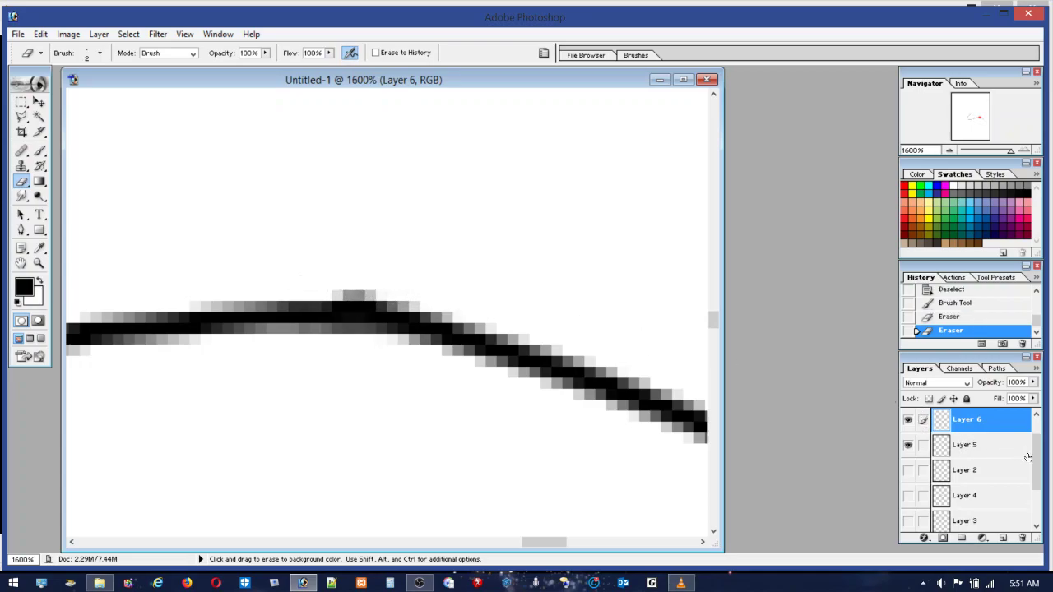
# Create new empty Layer 7 and erase more faint grey pixels along the curve top on Layer 6
pyautogui.hotkey('ctrl', 'shift', 'alt', 'n')
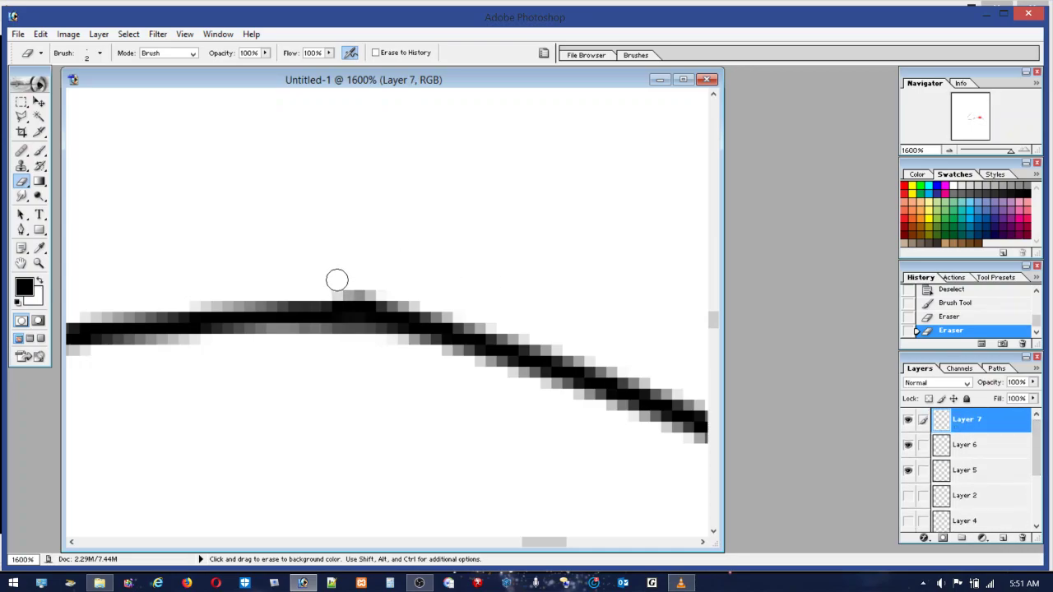
pyautogui.moveTo(325, 284); pyautogui.dragTo(474, 304)
pyautogui.click(954, 448)
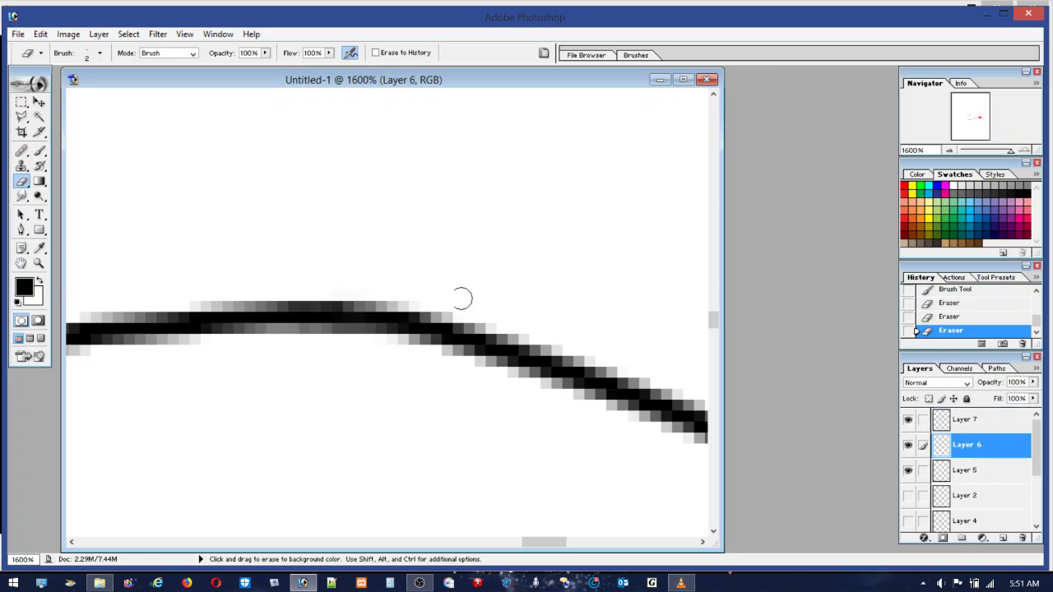
pyautogui.moveTo(320, 282); pyautogui.dragTo(386, 295)
pyautogui.click(953, 426)
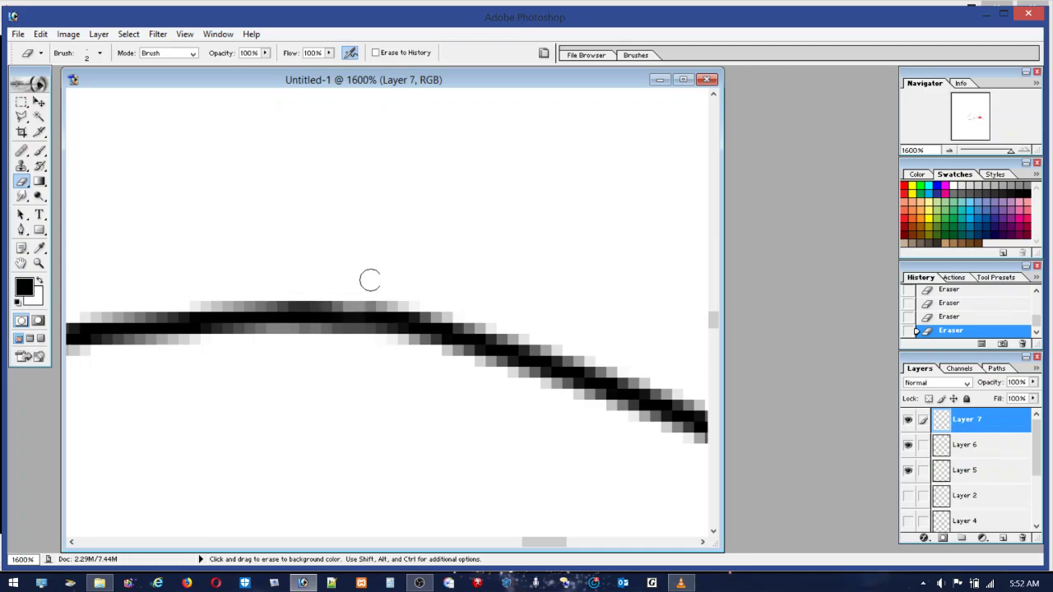
pyautogui.moveTo(369, 277)
pyautogui.mouseDown()
pyautogui.moveTo(354, 285)
pyautogui.moveTo(435, 291)
pyautogui.moveTo(304, 282)
pyautogui.moveTo(409, 289)
pyautogui.mouseUp()
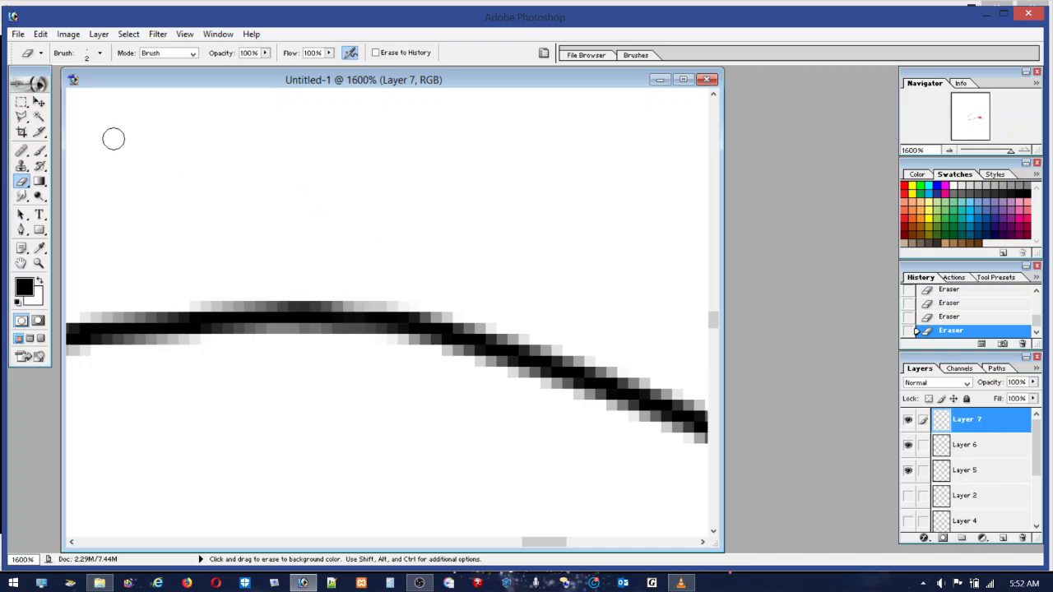
pyautogui.click(40, 151)
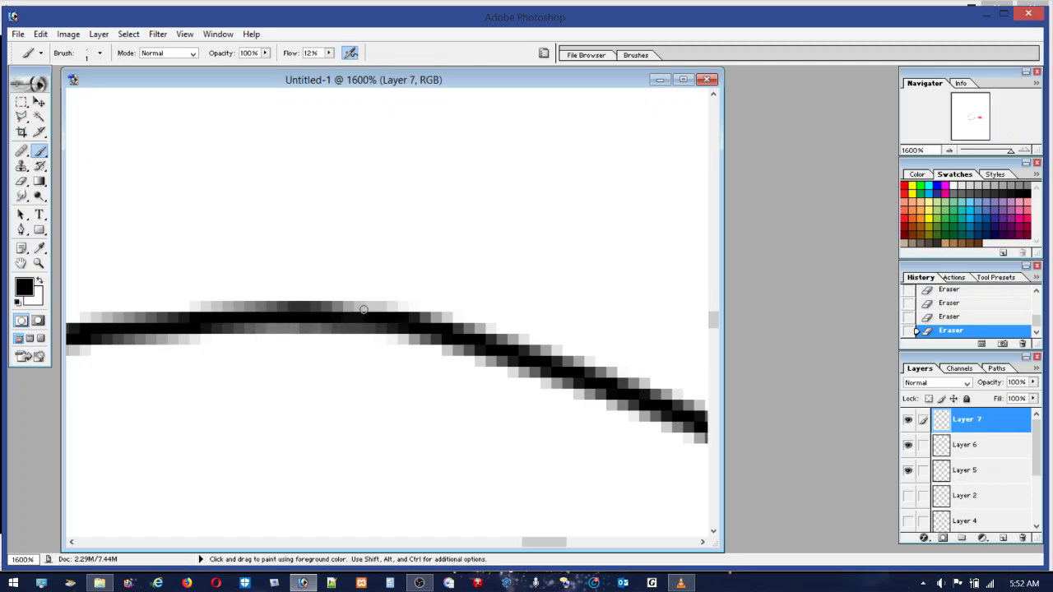
# Paint two faint 12%-flow brush strokes along the curve's top edge, zooming in close on the peak
pyautogui.moveTo(363, 310); pyautogui.dragTo(239, 312)
pyautogui.doubleClick(39, 262)
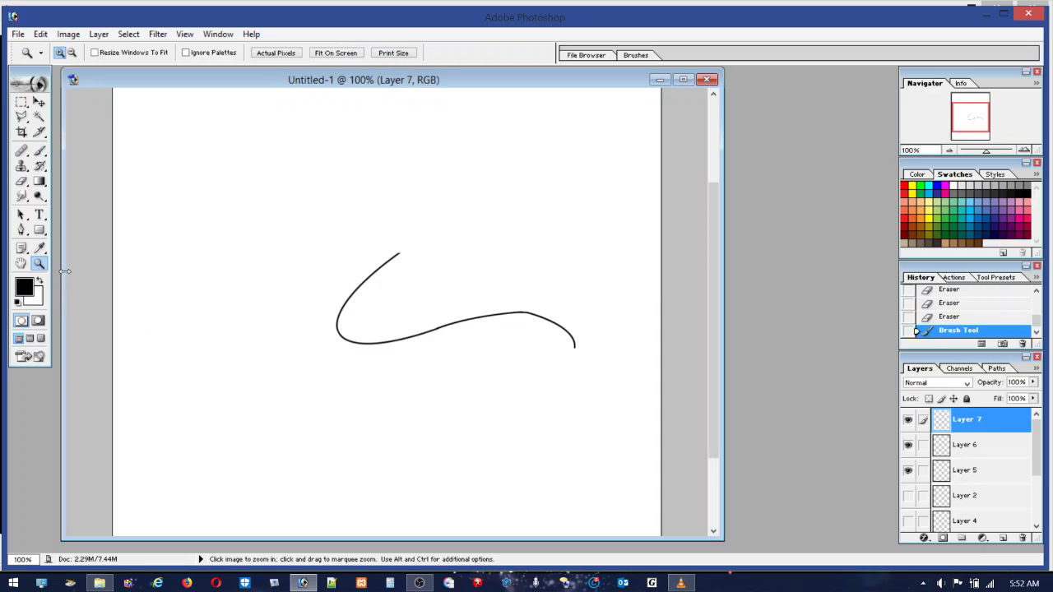
pyautogui.moveTo(506, 299); pyautogui.dragTo(546, 323)
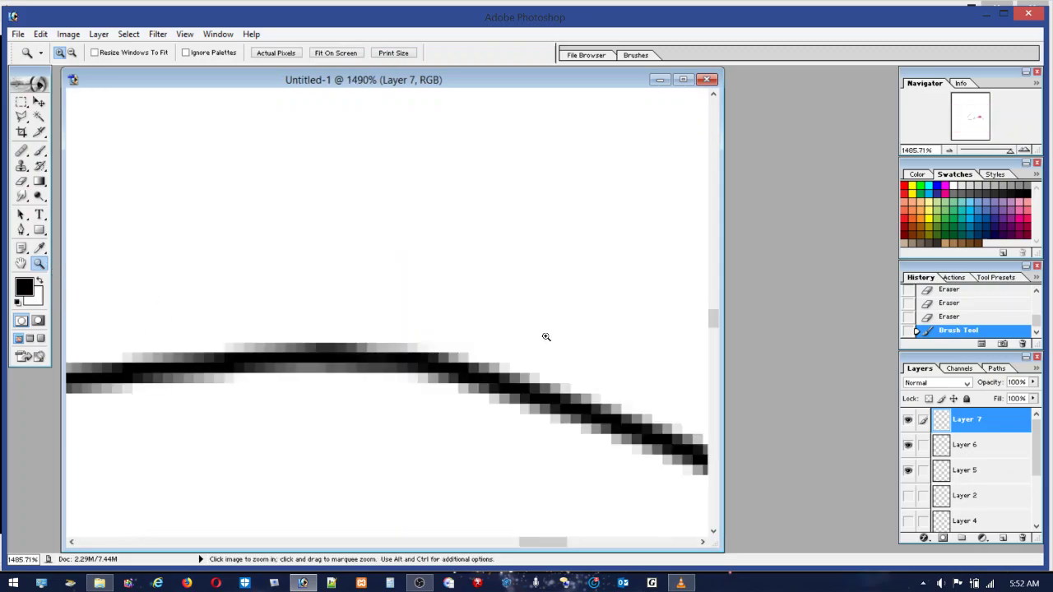
pyautogui.click(39, 151)
pyautogui.moveTo(336, 351)
pyautogui.mouseDown()
pyautogui.moveTo(430, 354)
pyautogui.moveTo(339, 347)
pyautogui.moveTo(405, 354)
pyautogui.mouseUp()
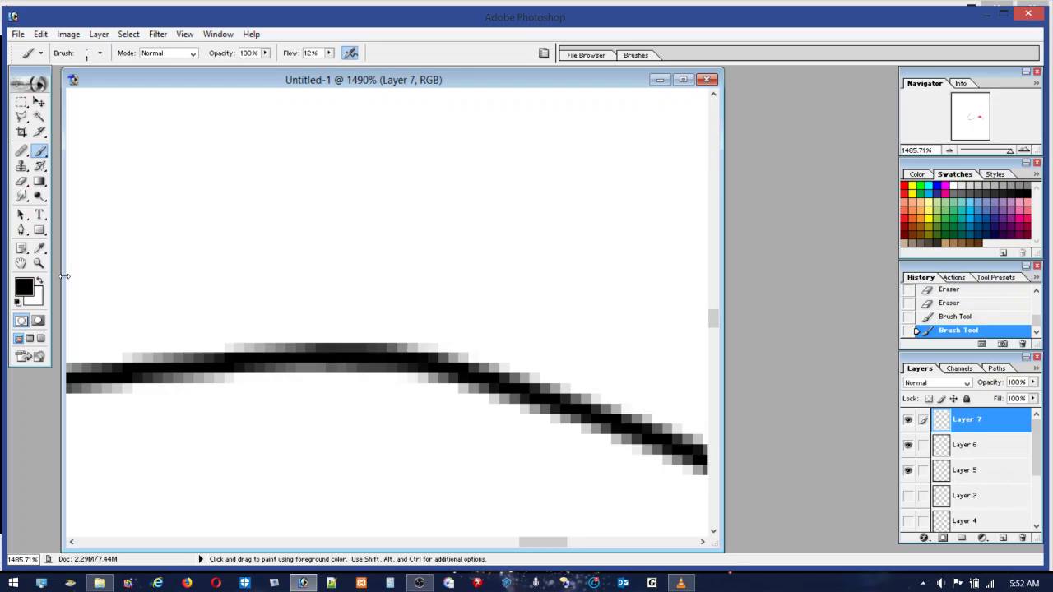
pyautogui.doubleClick(39, 263)
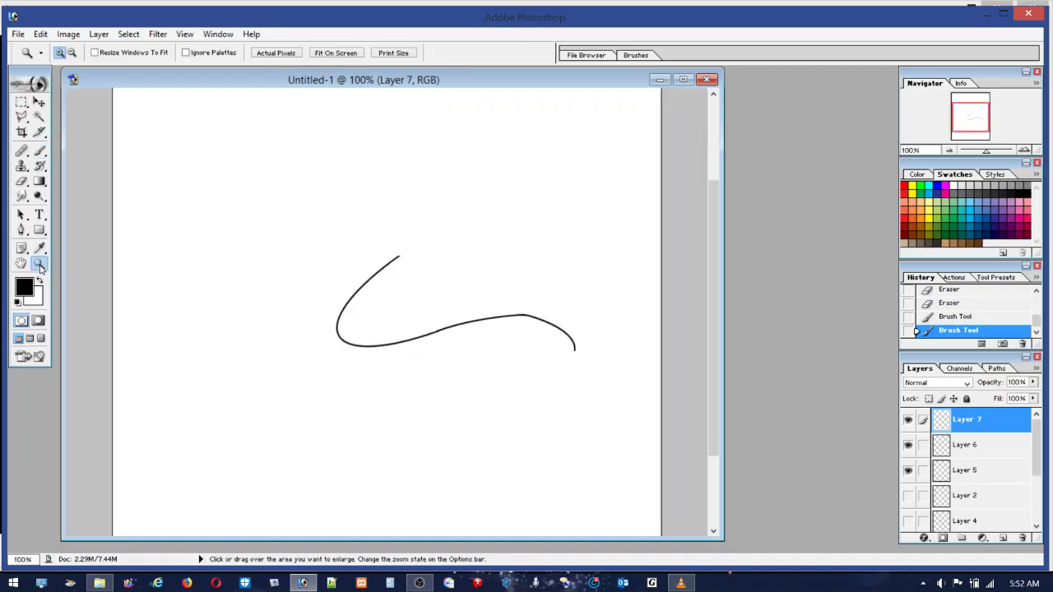
pyautogui.moveTo(500, 295); pyautogui.dragTo(547, 333)
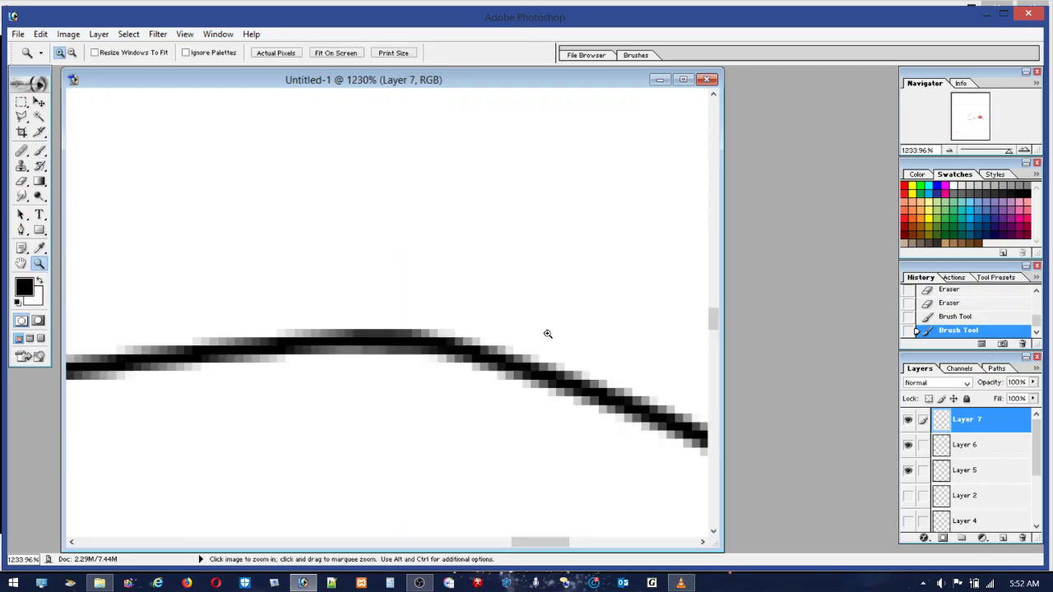
# After a failed Clone Stamp attempt, erase a bit of the peak and repaint it darker
pyautogui.click(39, 151)
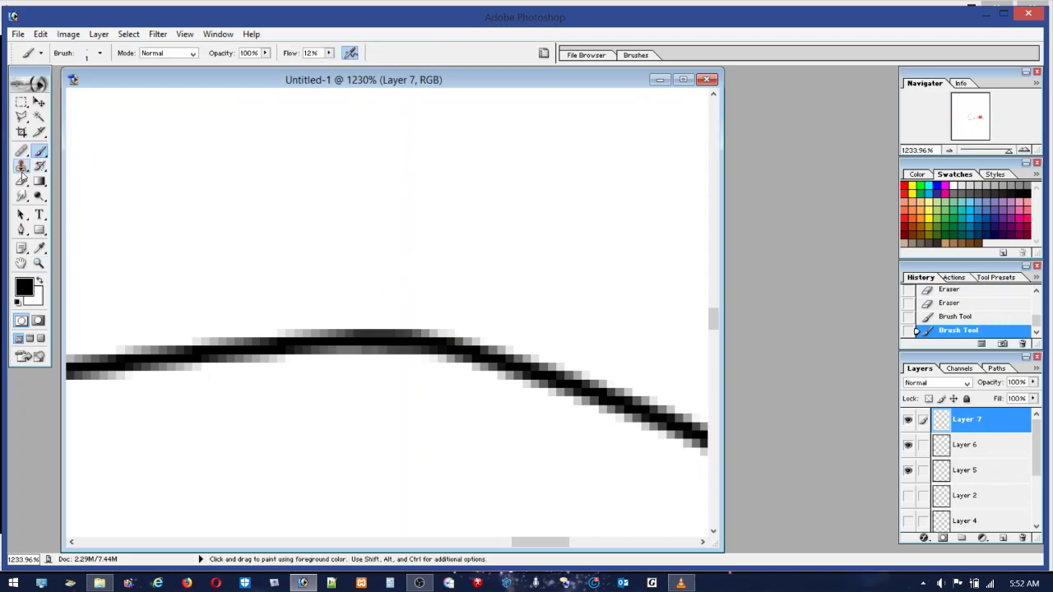
pyautogui.click(22, 167)
pyautogui.click(460, 332)
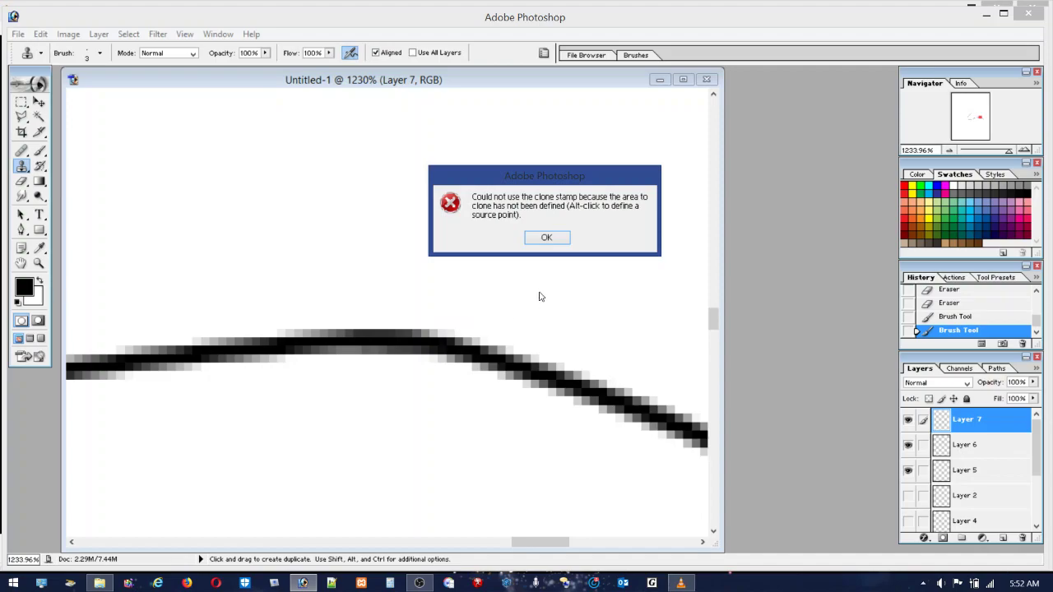
pyautogui.click(546, 238)
pyautogui.click(21, 181)
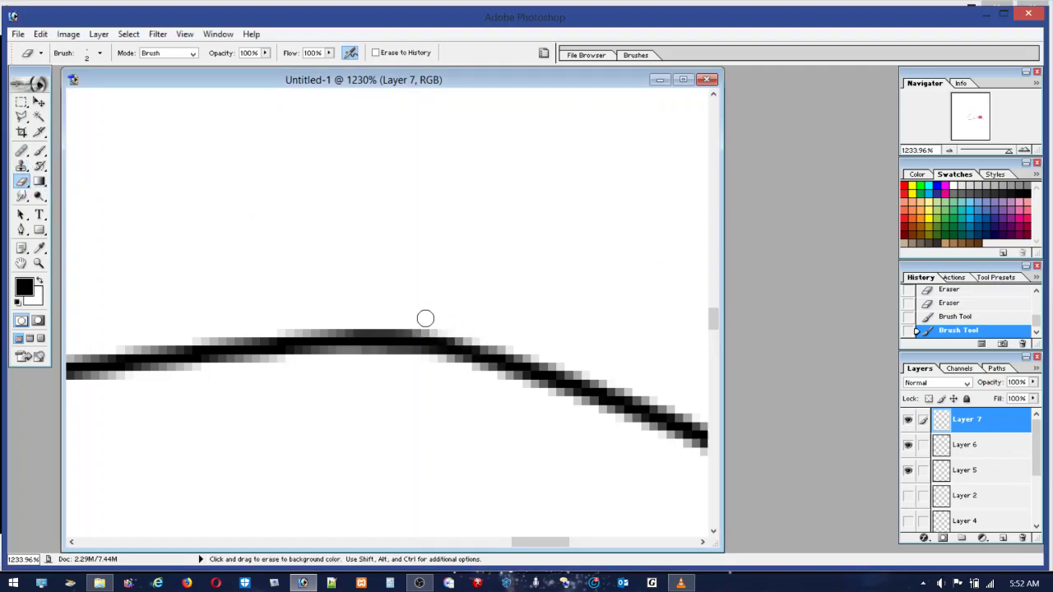
pyautogui.moveTo(491, 332); pyautogui.dragTo(412, 315)
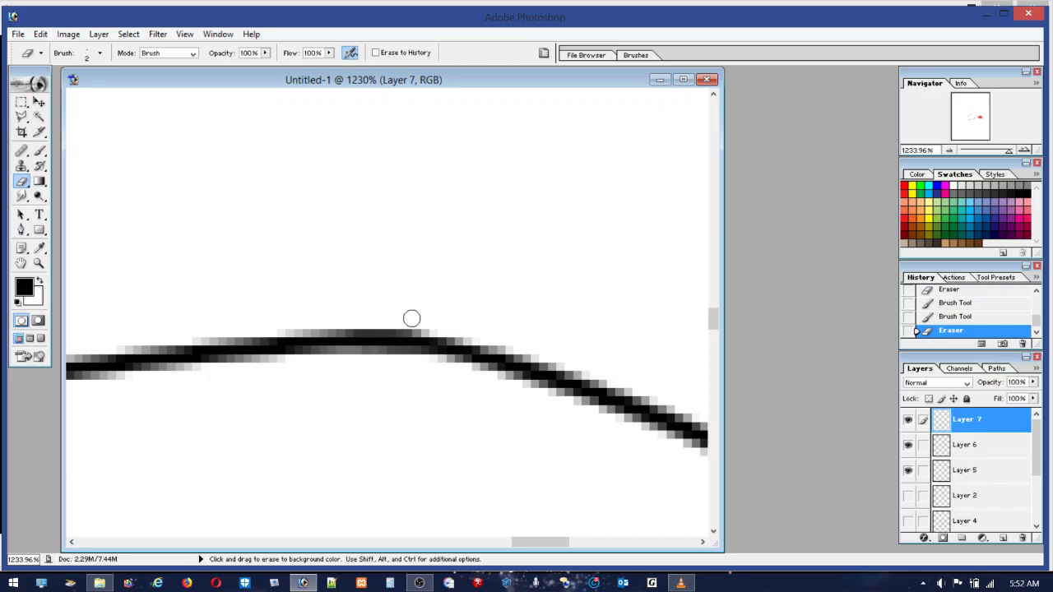
pyautogui.click(41, 154)
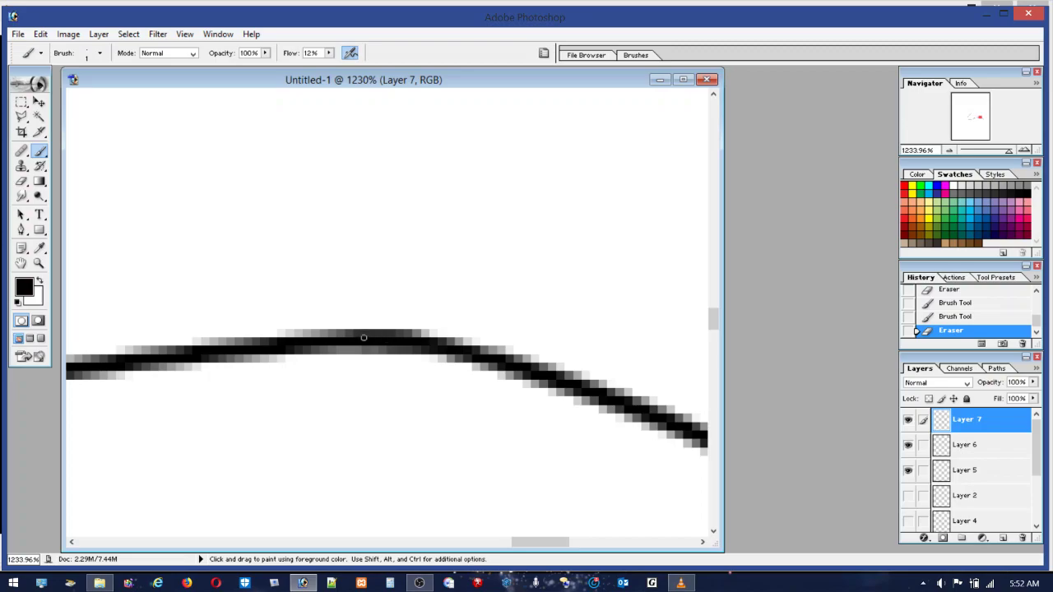
pyautogui.moveTo(451, 352); pyautogui.dragTo(479, 364)
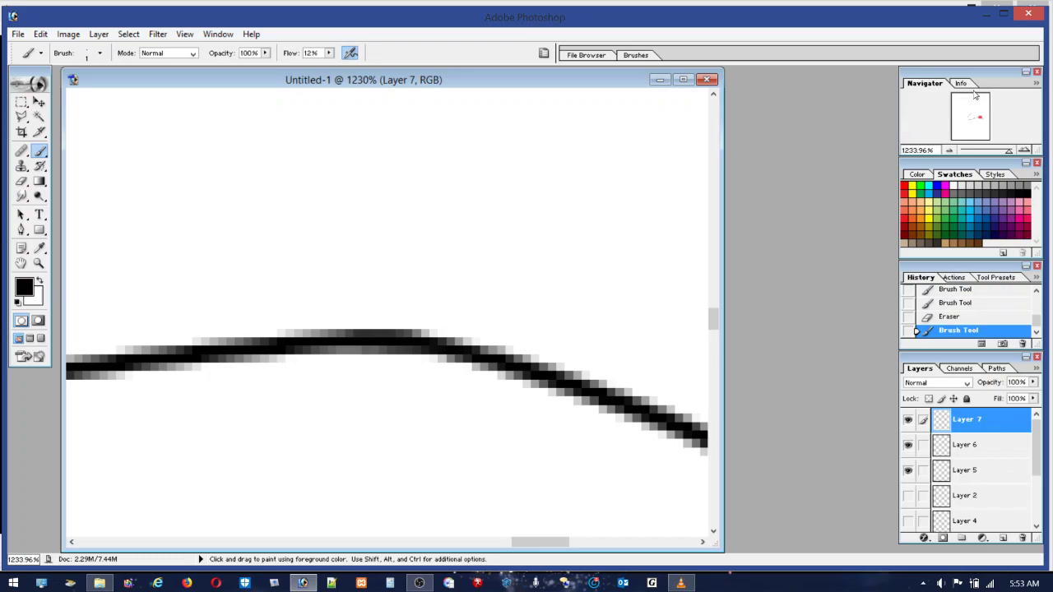
pyautogui.moveTo(980, 78); pyautogui.dragTo(780, 85)
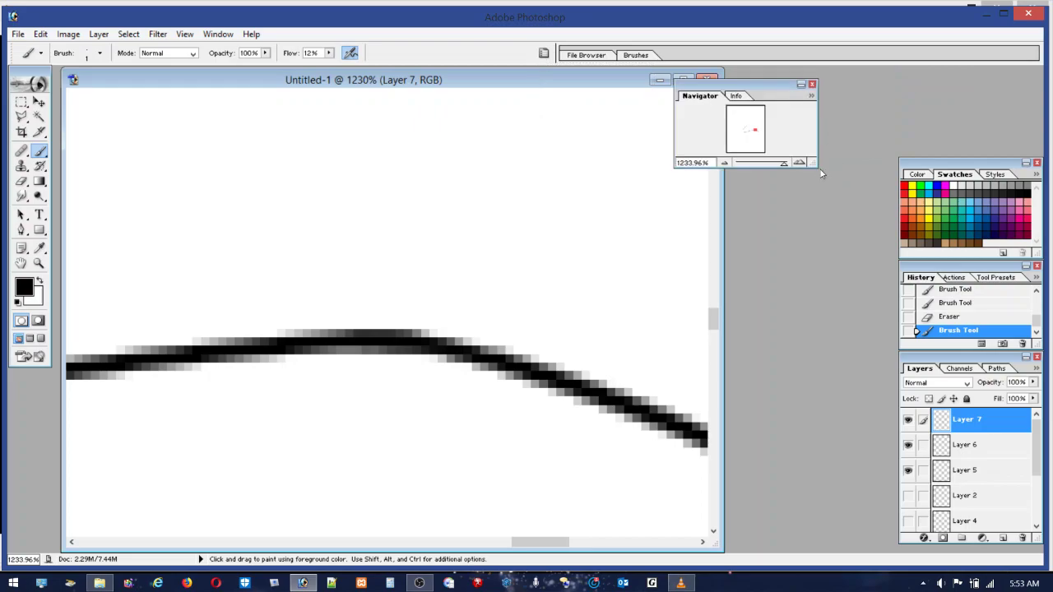
pyautogui.moveTo(816, 167); pyautogui.dragTo(1049, 466)
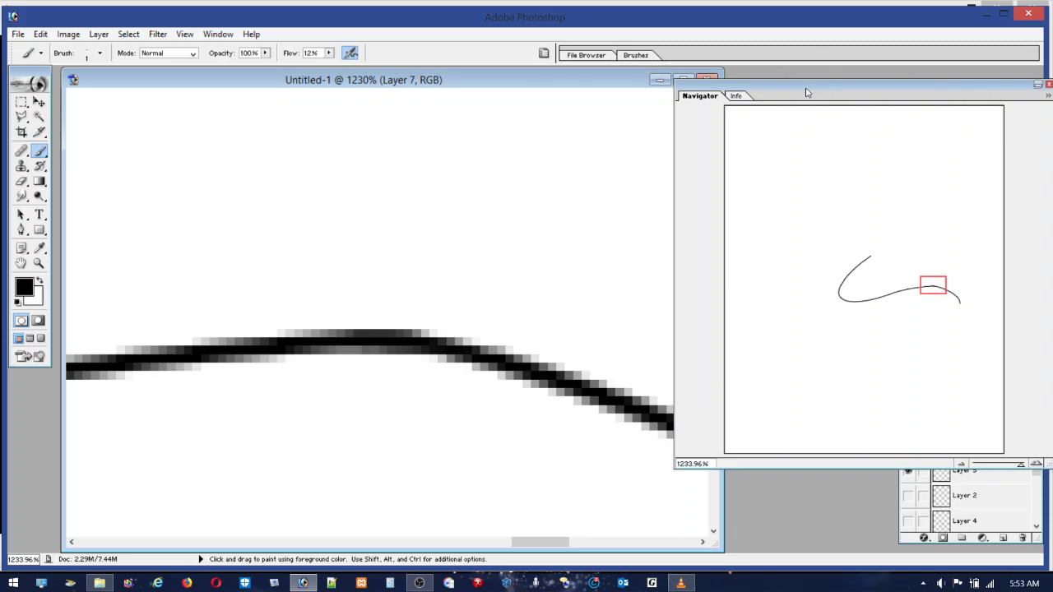
pyautogui.moveTo(807, 93); pyautogui.dragTo(803, 92)
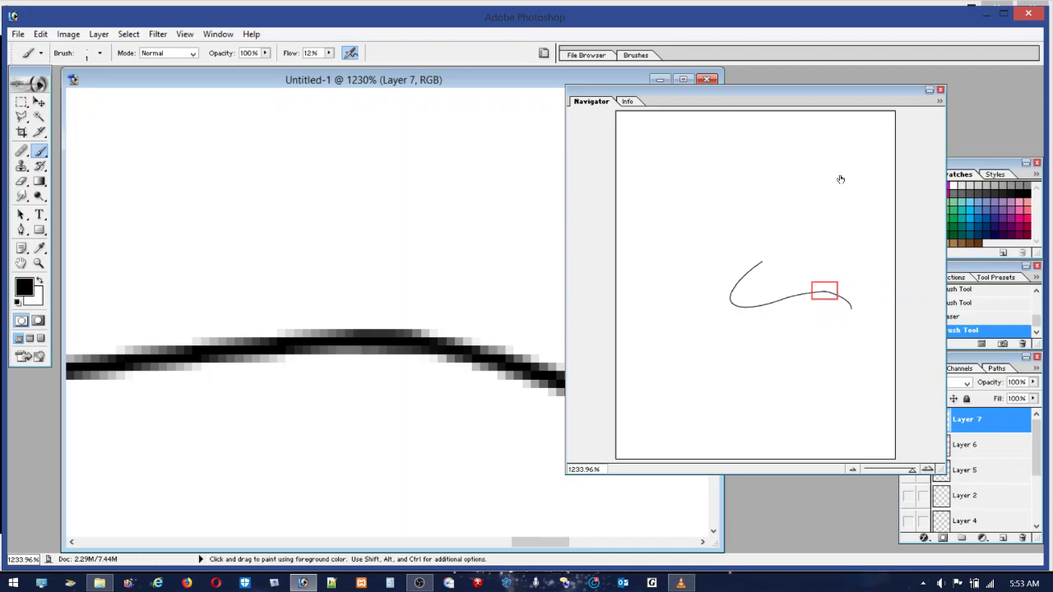
pyautogui.moveTo(940, 470); pyautogui.dragTo(874, 488)
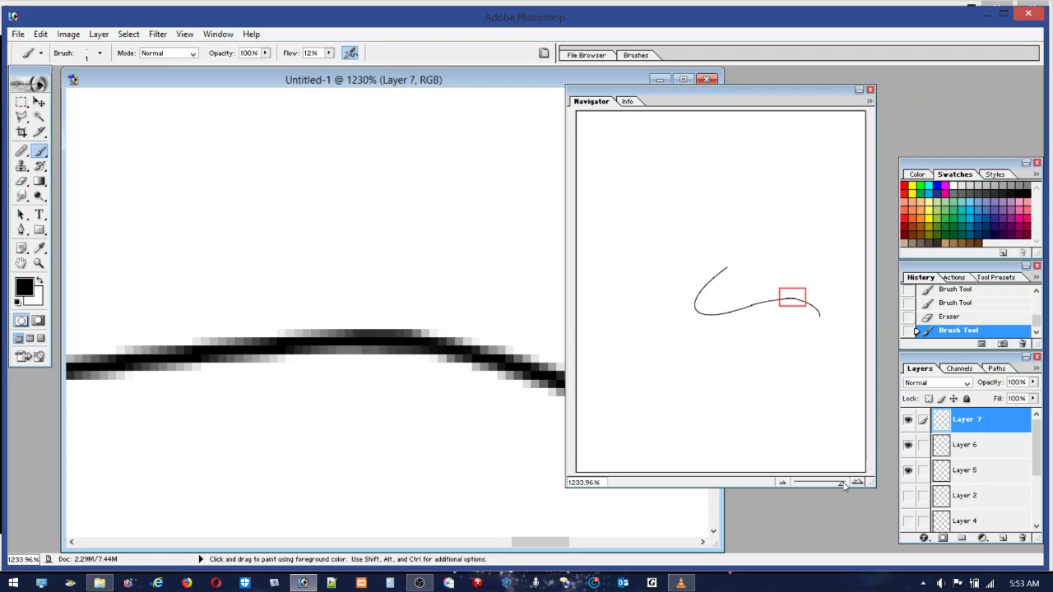
pyautogui.moveTo(843, 486)
pyautogui.mouseDown()
pyautogui.moveTo(829, 486)
pyautogui.moveTo(840, 487)
pyautogui.mouseUp()
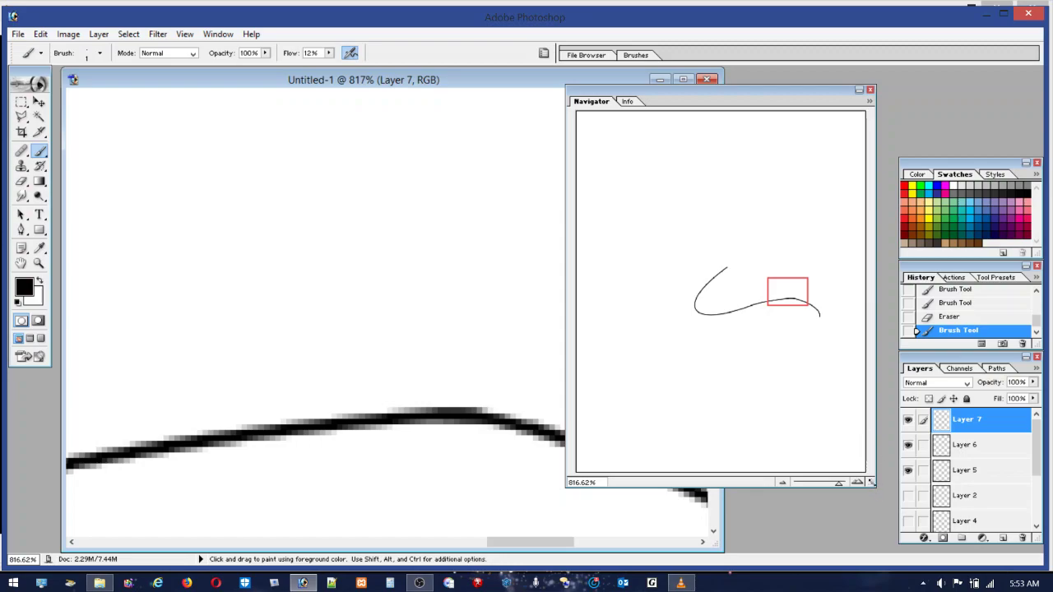
pyautogui.moveTo(876, 487); pyautogui.dragTo(704, 184)
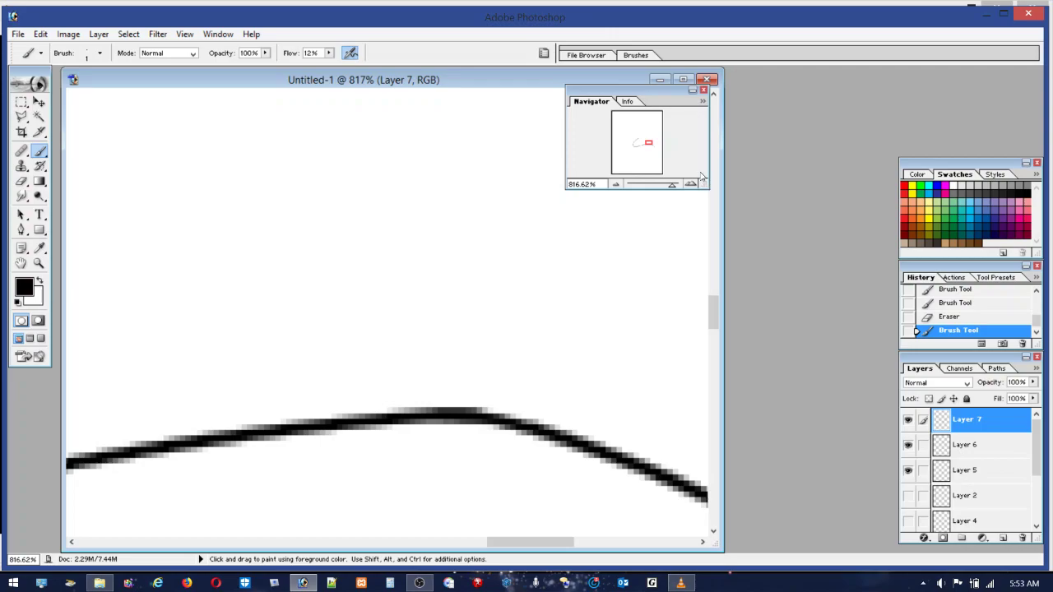
pyautogui.moveTo(638, 99); pyautogui.dragTo(880, 94)
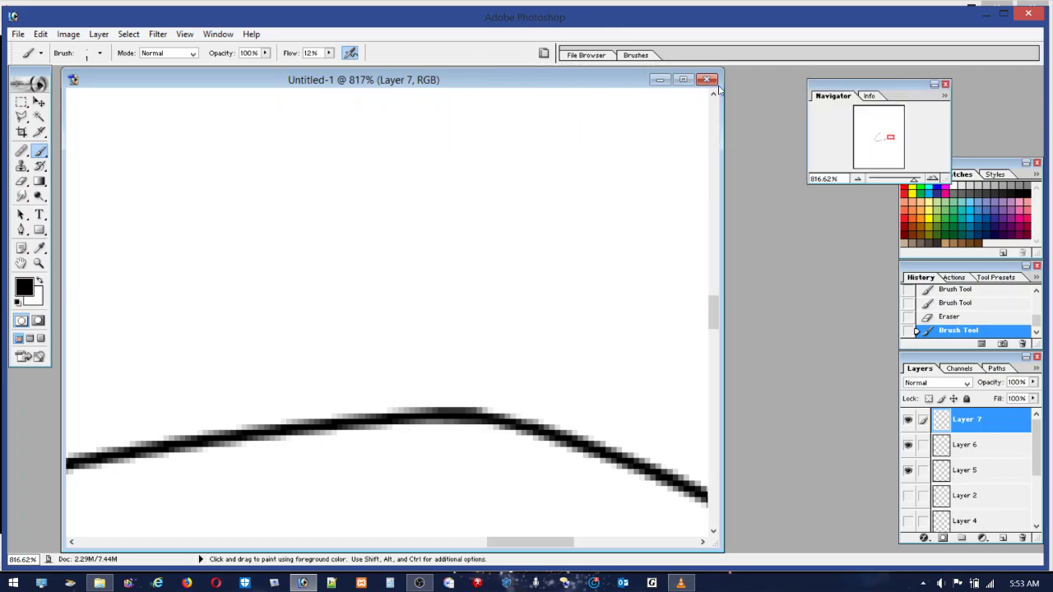
pyautogui.moveTo(815, 96); pyautogui.dragTo(974, 80)
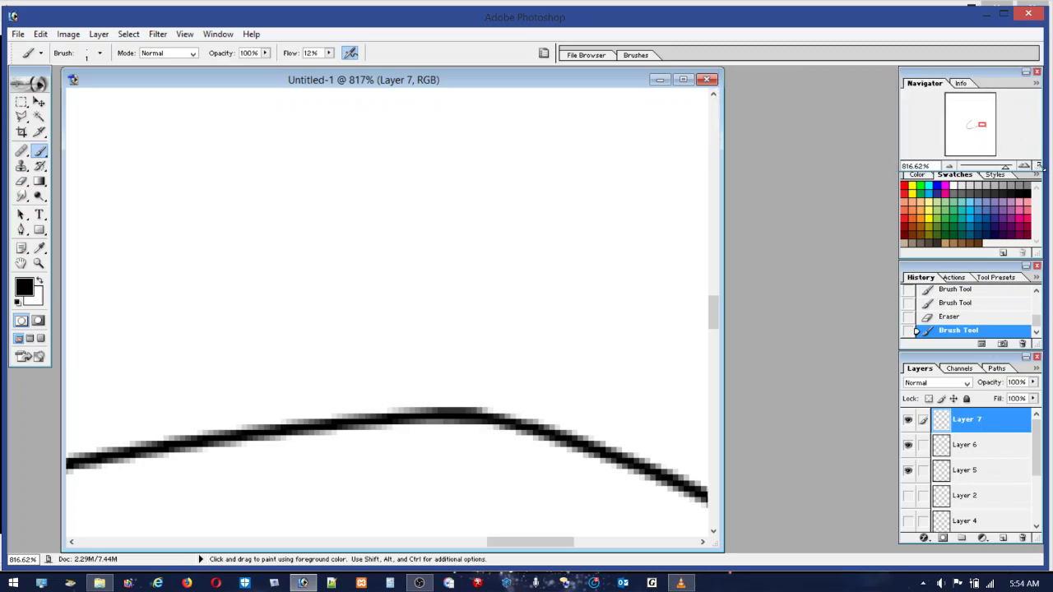
# Return the view to 100% and add a new empty Layer 8 above Layer 7
pyautogui.moveTo(1040, 167); pyautogui.dragTo(1032, 150)
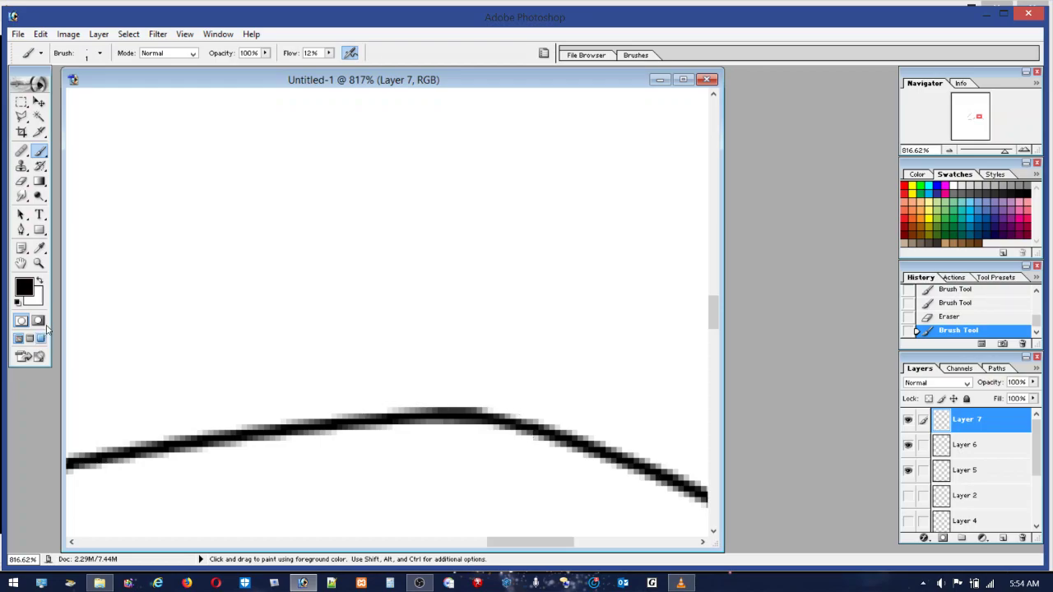
pyautogui.doubleClick(38, 264)
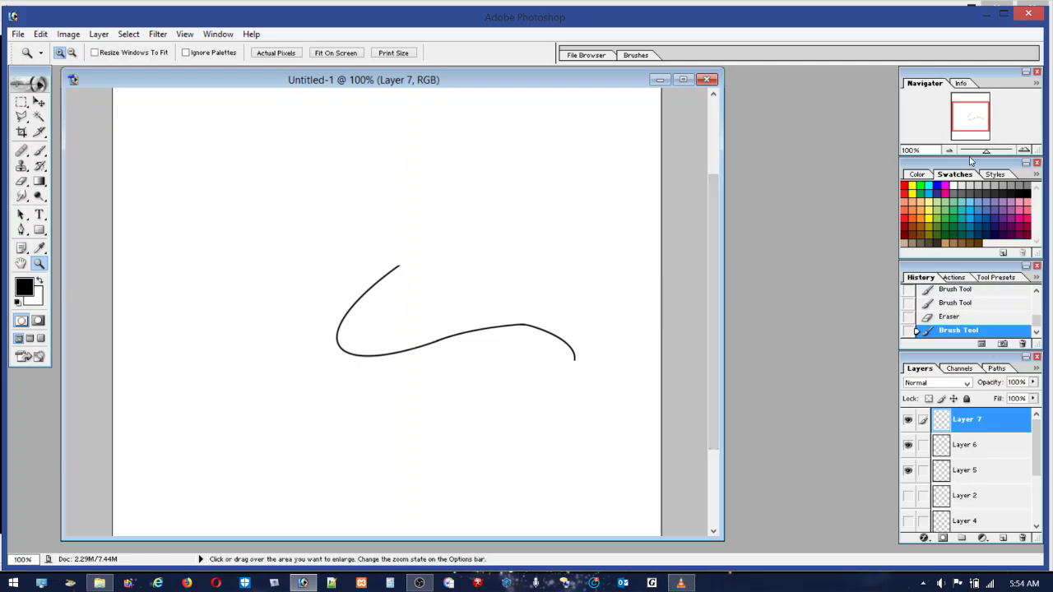
pyautogui.moveTo(987, 154); pyautogui.dragTo(960, 153)
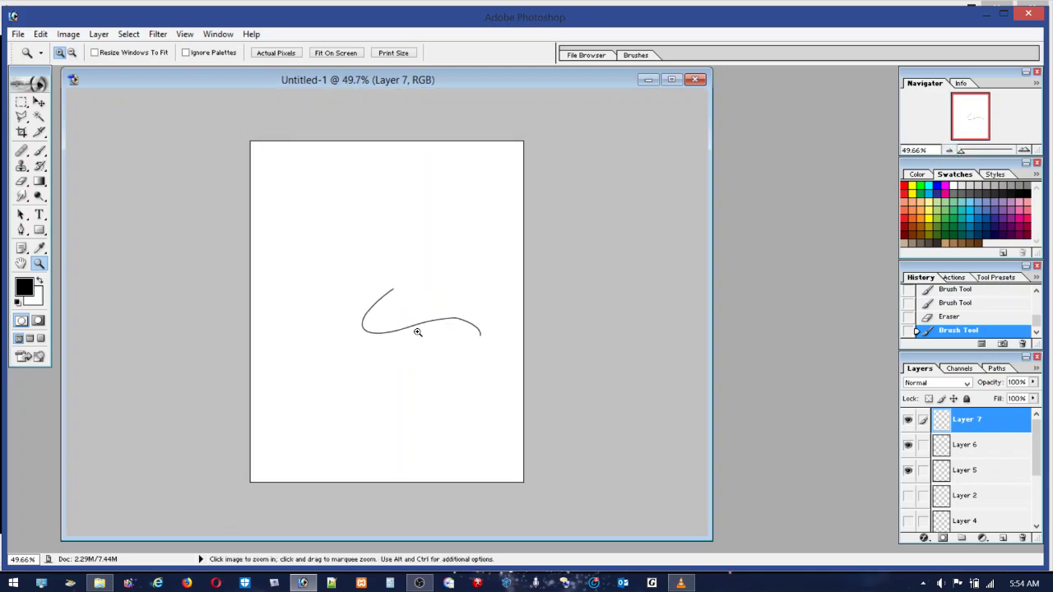
pyautogui.moveTo(439, 300); pyautogui.dragTo(486, 356)
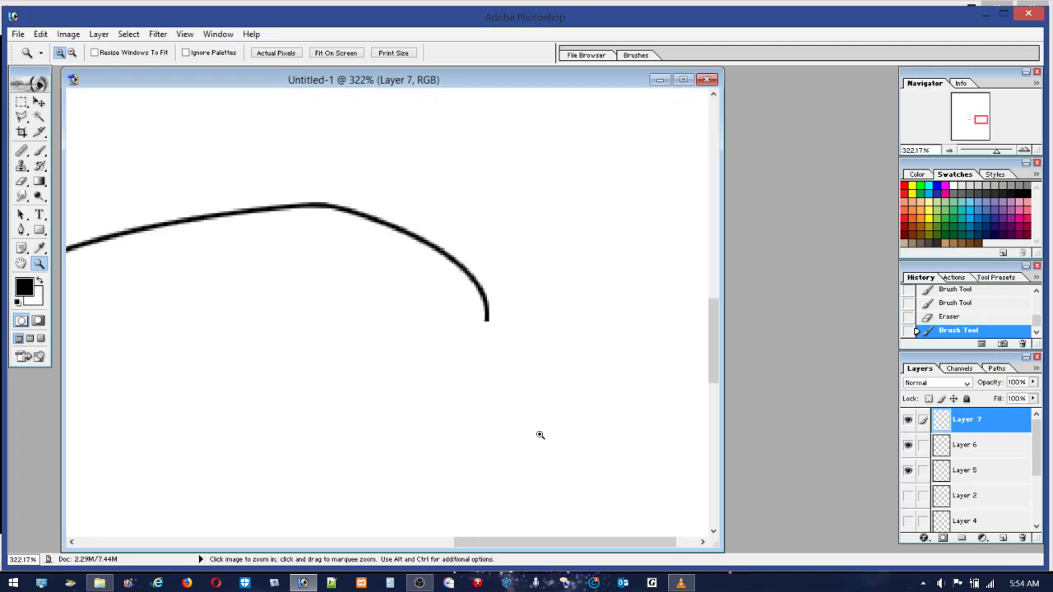
pyautogui.doubleClick(39, 264)
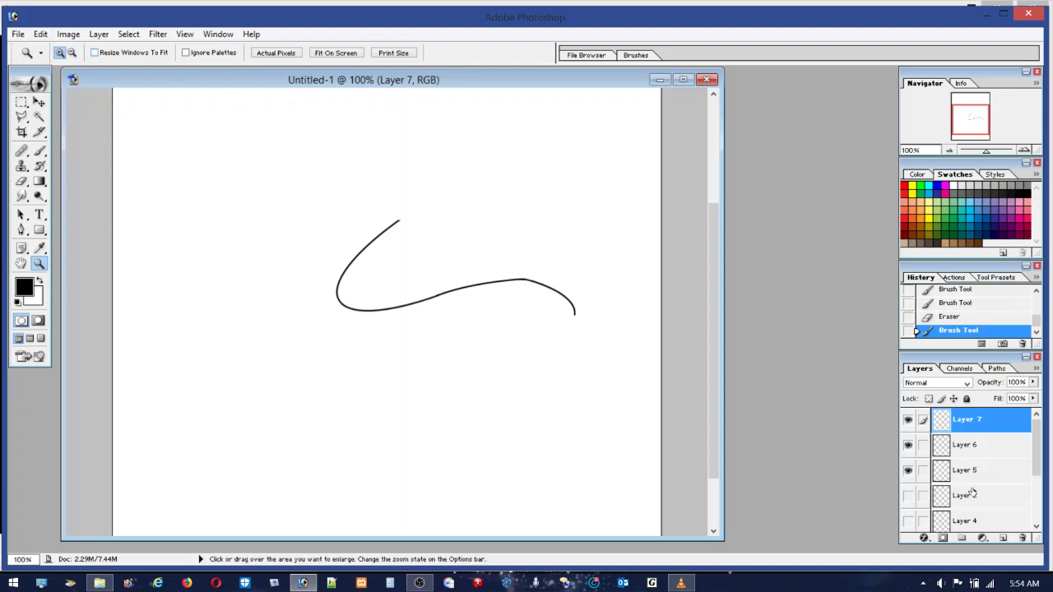
pyautogui.click(1004, 540)
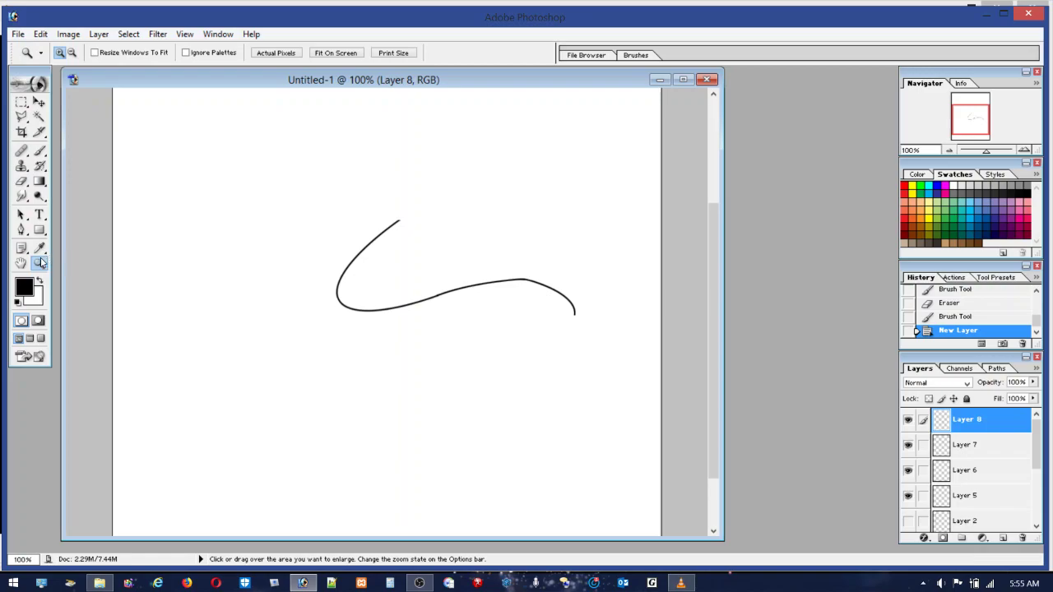
# Draw a curved pen shape with four dragged anchor points
pyautogui.click(22, 231)
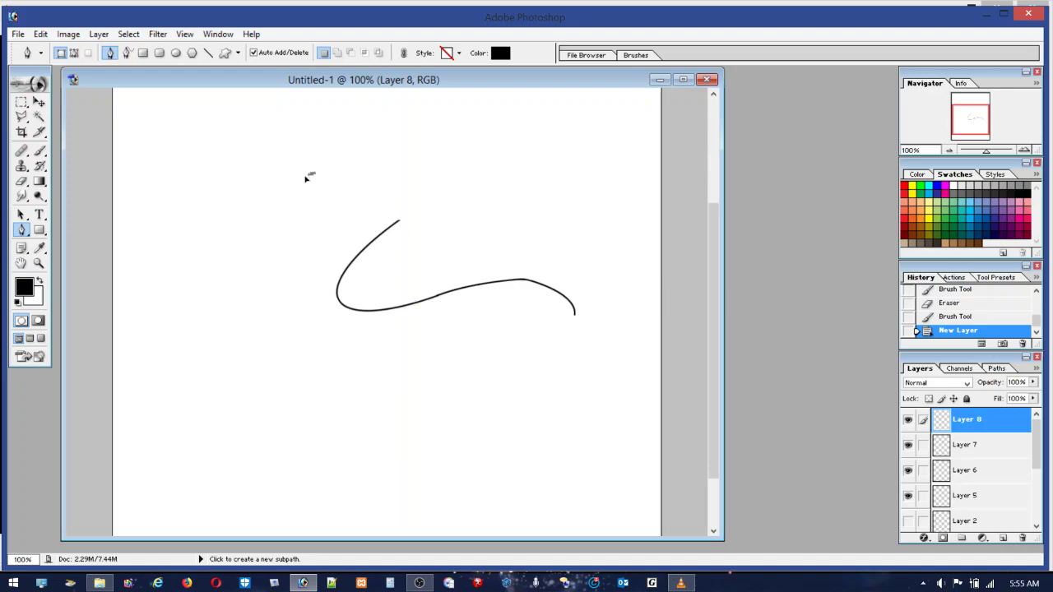
pyautogui.moveTo(311, 174); pyautogui.dragTo(199, 289)
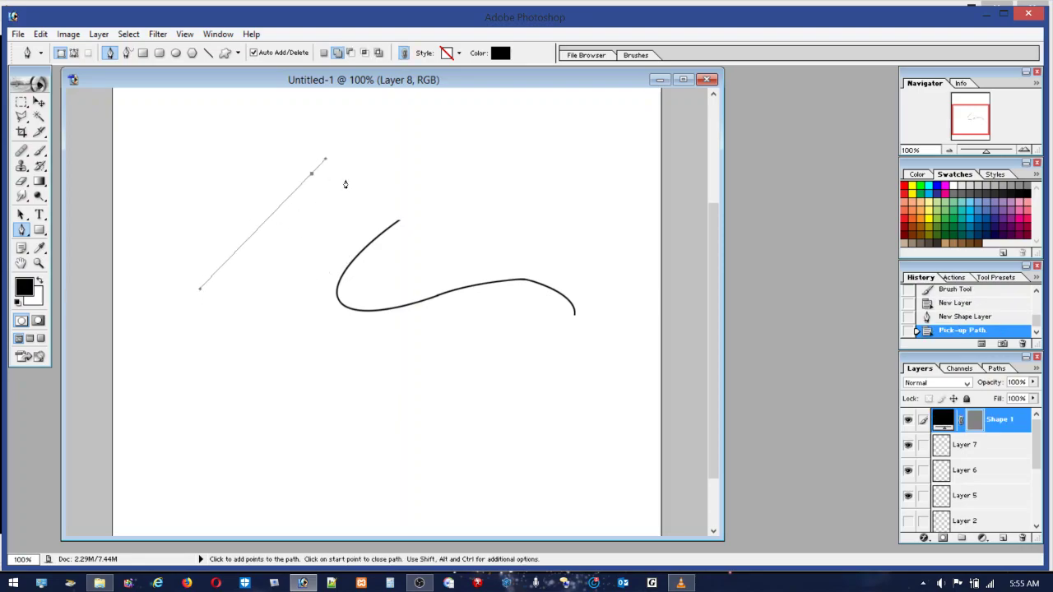
pyautogui.moveTo(360, 182); pyautogui.dragTo(414, 324)
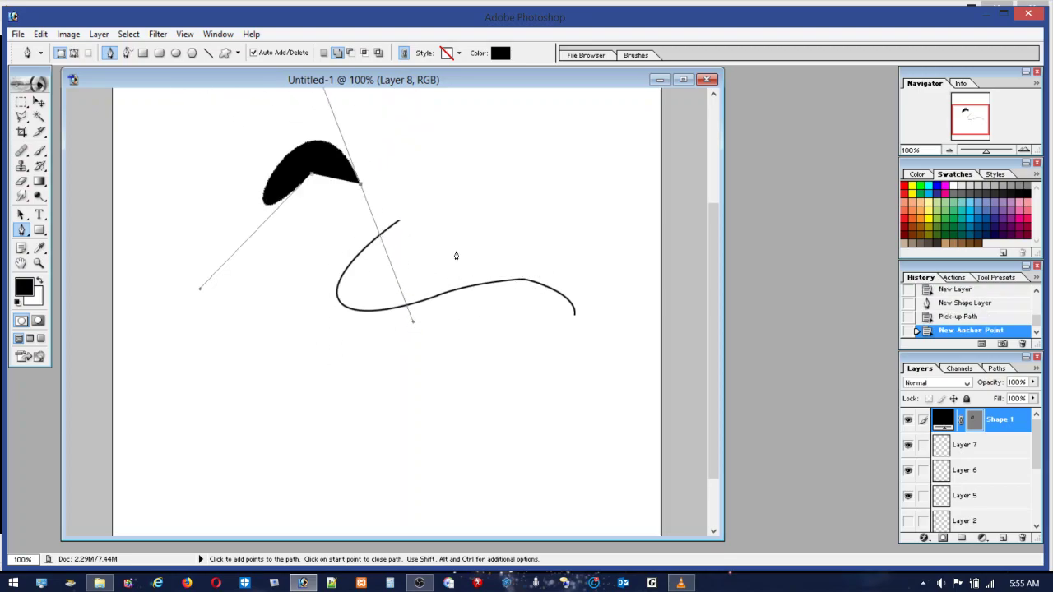
pyautogui.moveTo(432, 153); pyautogui.dragTo(517, 329)
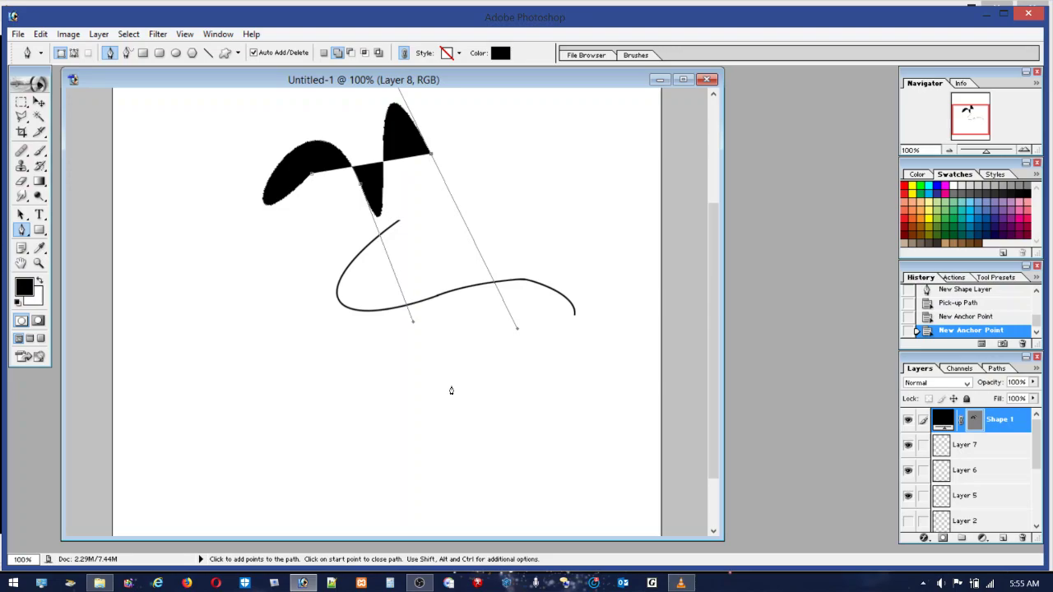
pyautogui.moveTo(463, 369); pyautogui.dragTo(386, 441)
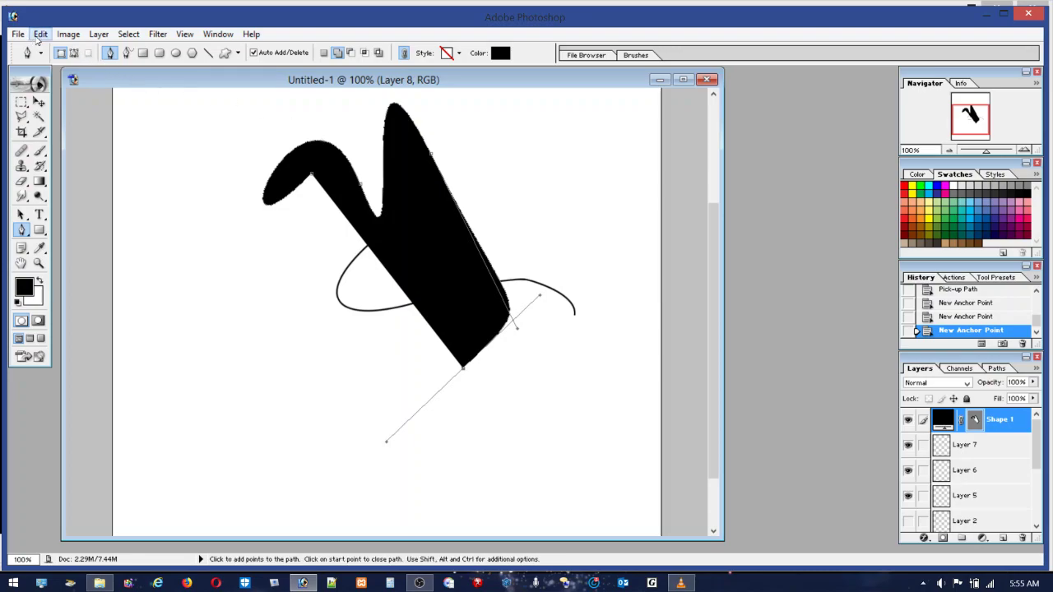
# Step backward repeatedly until History returns to New Layer with Layer 8 selected
pyautogui.click(39, 36)
pyautogui.click(45, 50)
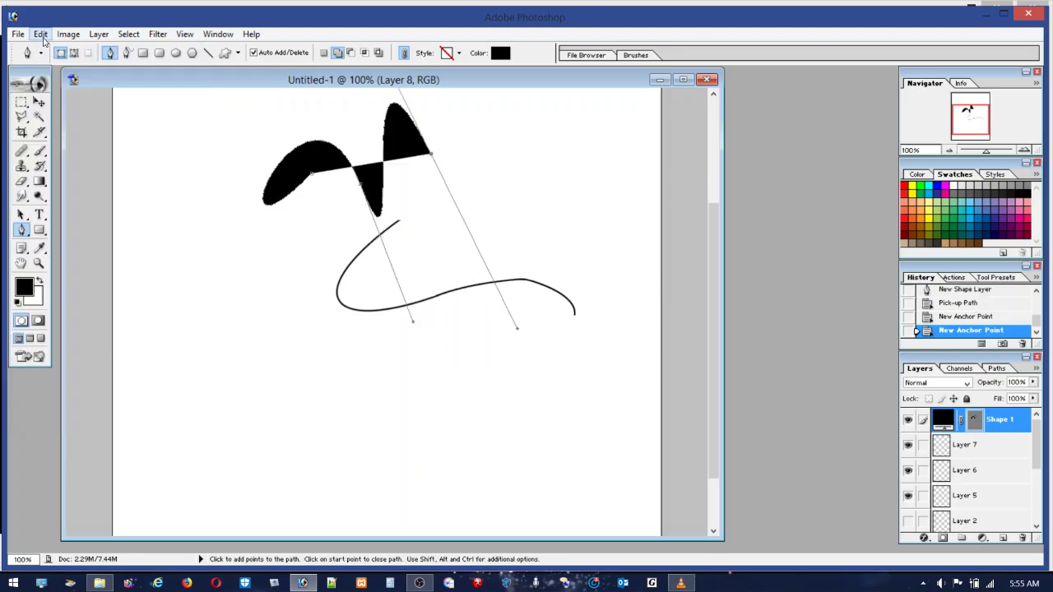
pyautogui.click(41, 34)
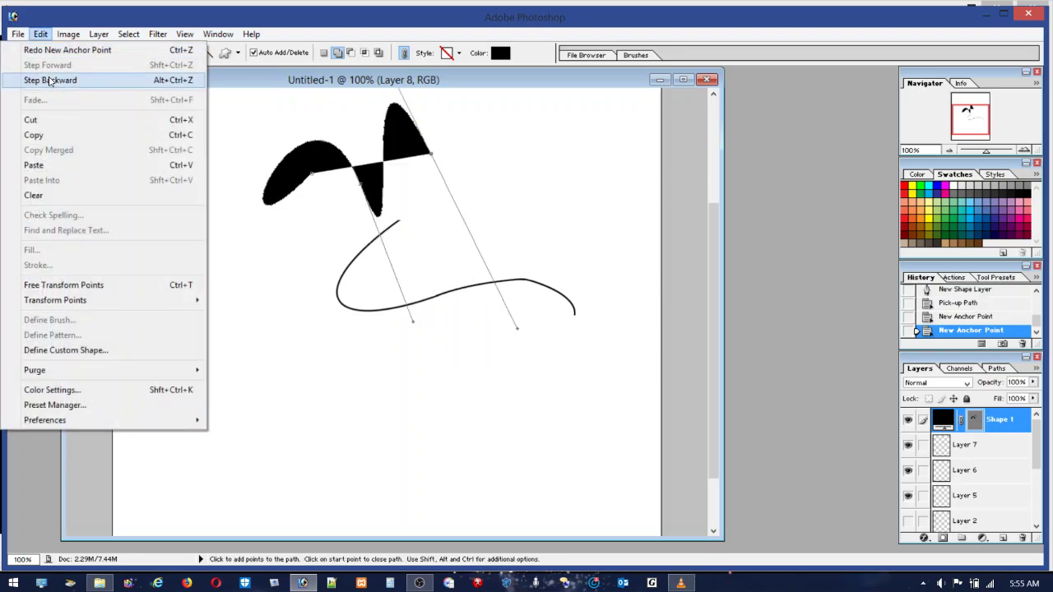
pyautogui.click(51, 79)
pyautogui.click(41, 33)
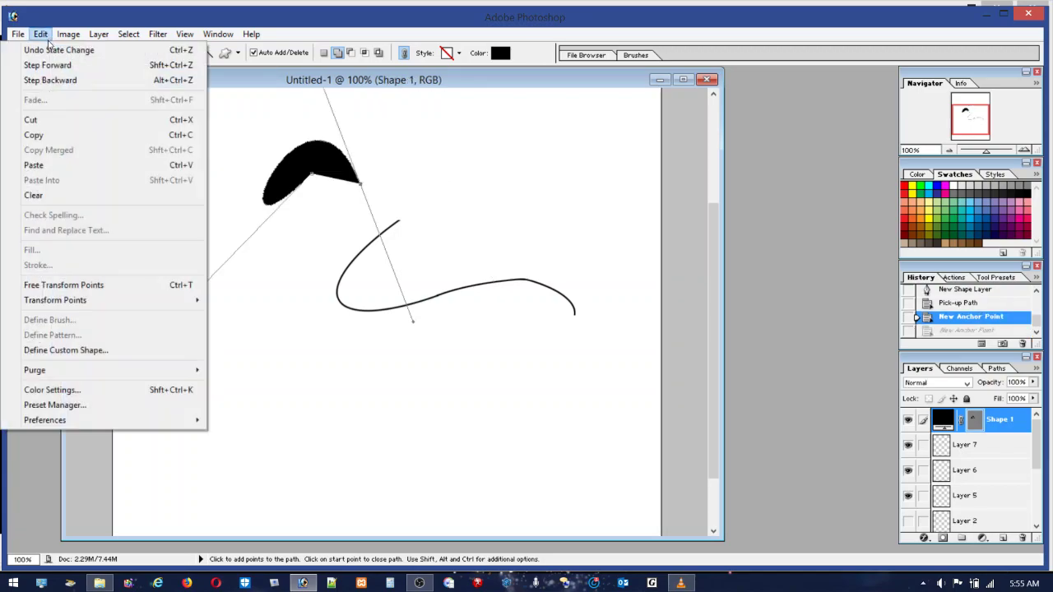
pyautogui.click(51, 80)
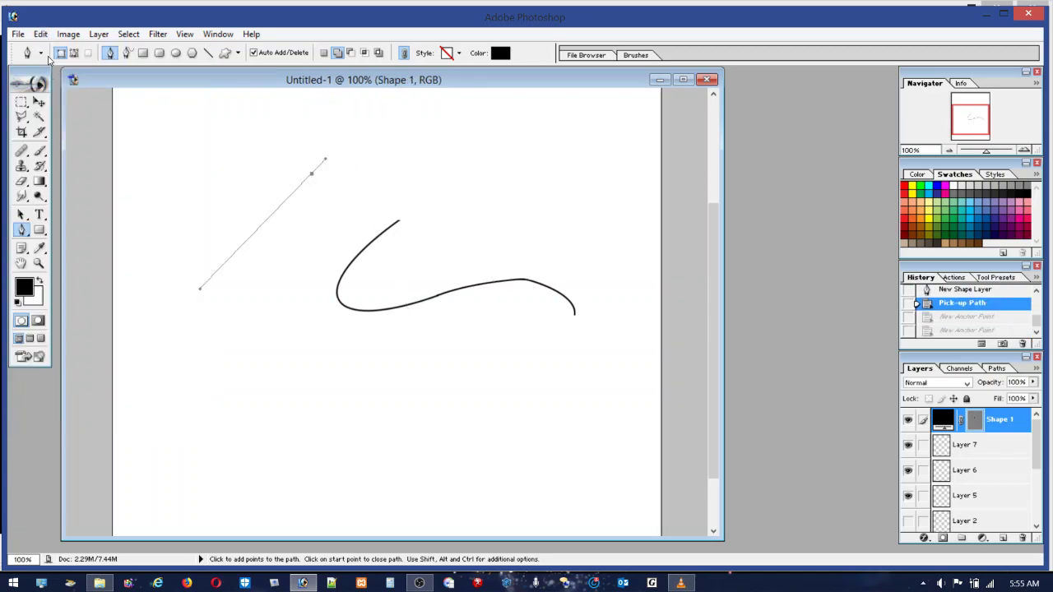
pyautogui.click(47, 37)
pyautogui.click(50, 79)
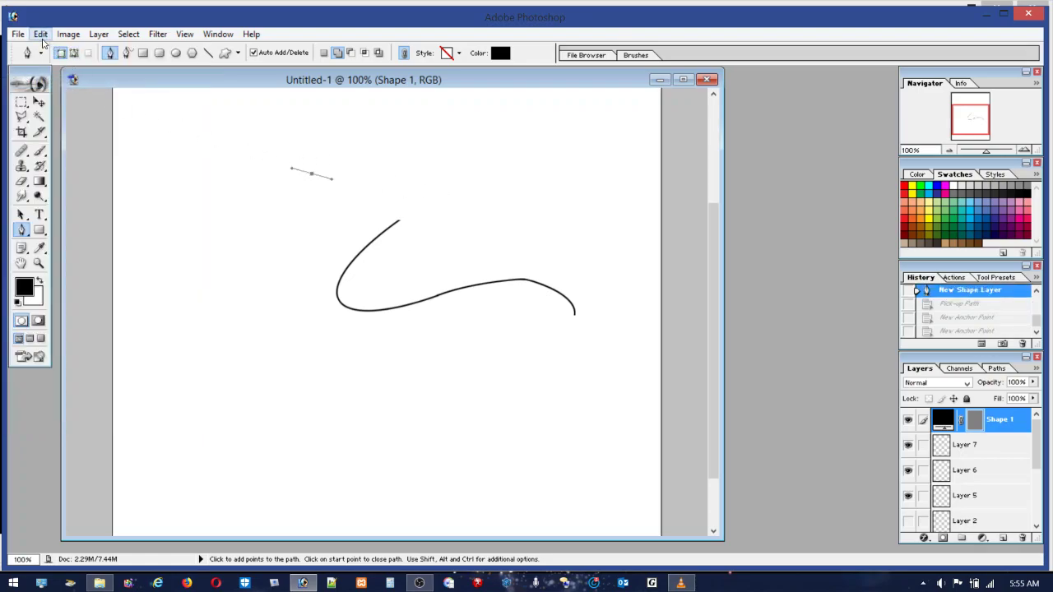
pyautogui.click(41, 33)
pyautogui.click(50, 80)
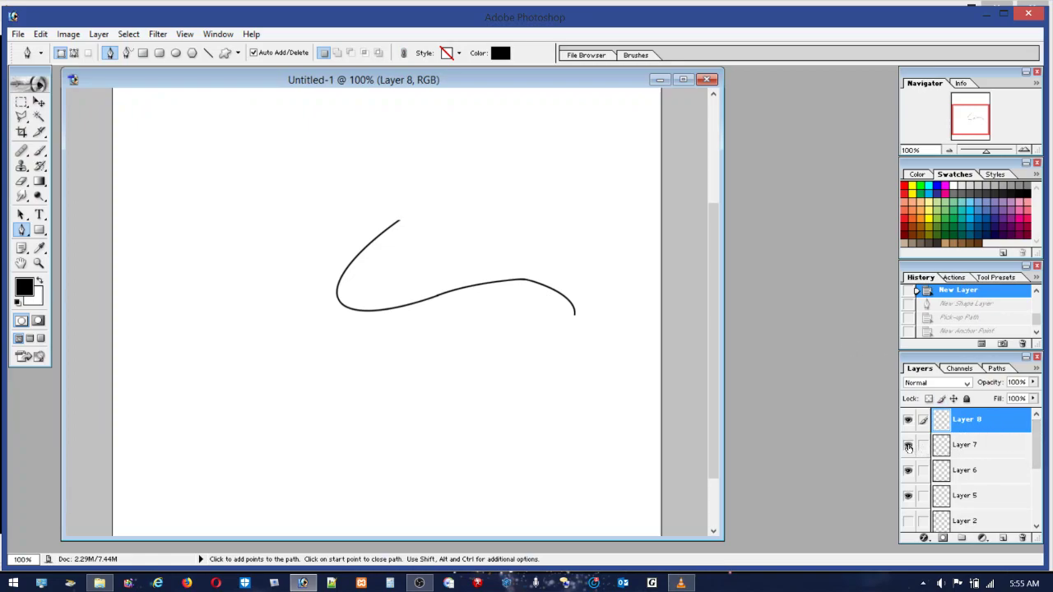
# Hide Layers 7, 6 and 5 and set the foreground colour to teal
pyautogui.click(908, 445)
pyautogui.click(908, 470)
pyautogui.click(908, 495)
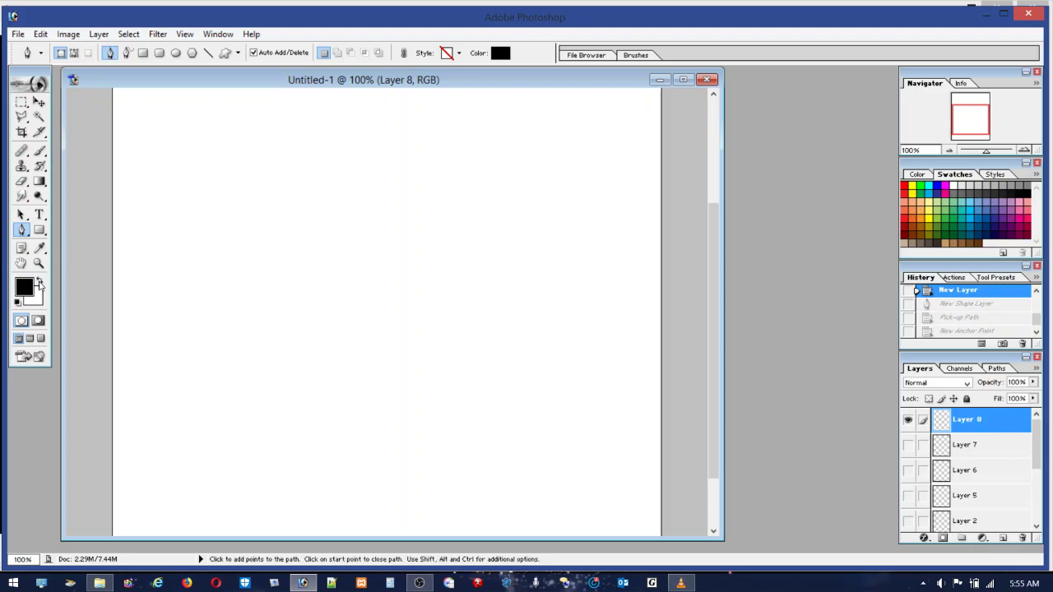
pyautogui.click(39, 282)
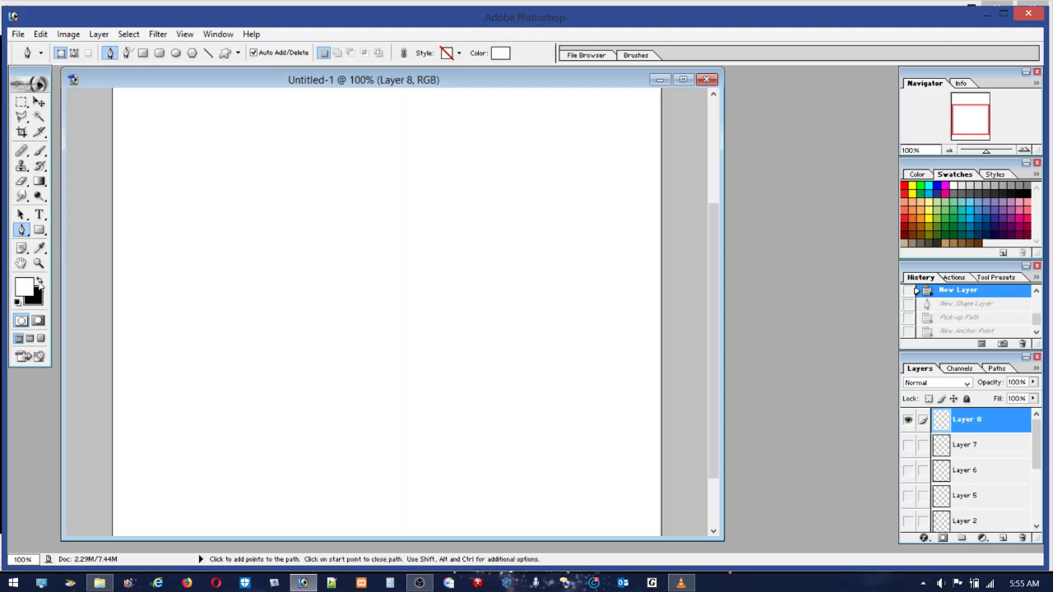
pyautogui.click(968, 205)
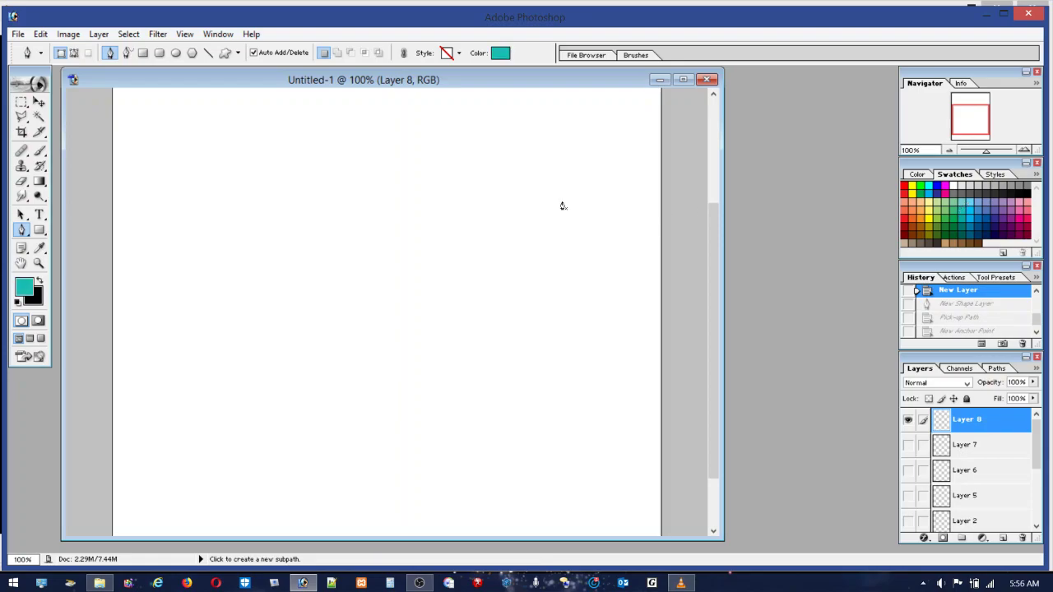
# Draw a closed, curved teal blob with the Pen tool on Shape 1
pyautogui.moveTo(304, 233); pyautogui.dragTo(291, 259)
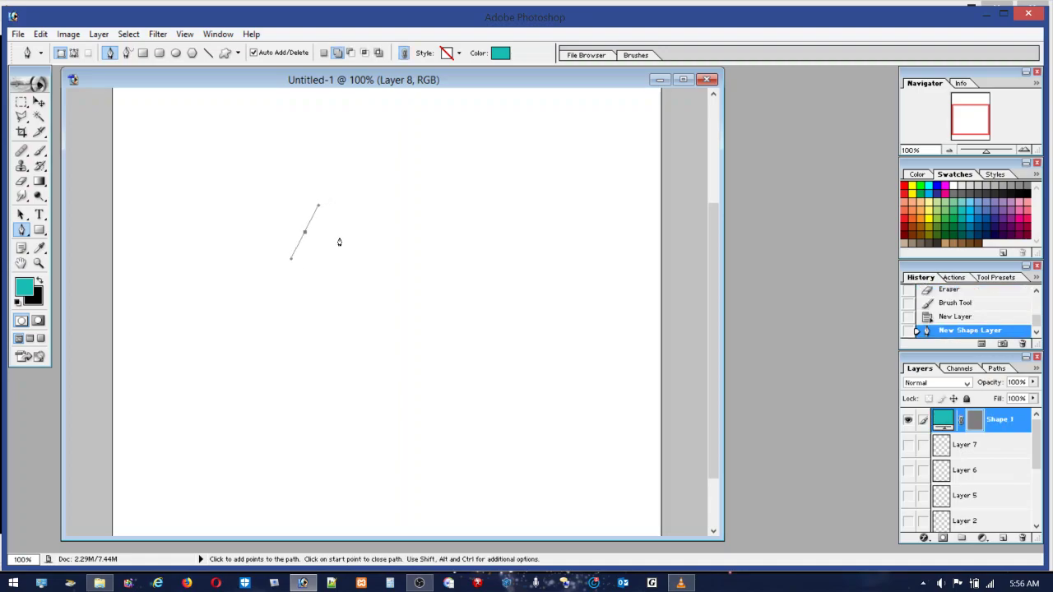
pyautogui.click(398, 249)
pyautogui.moveTo(398, 248); pyautogui.dragTo(441, 205)
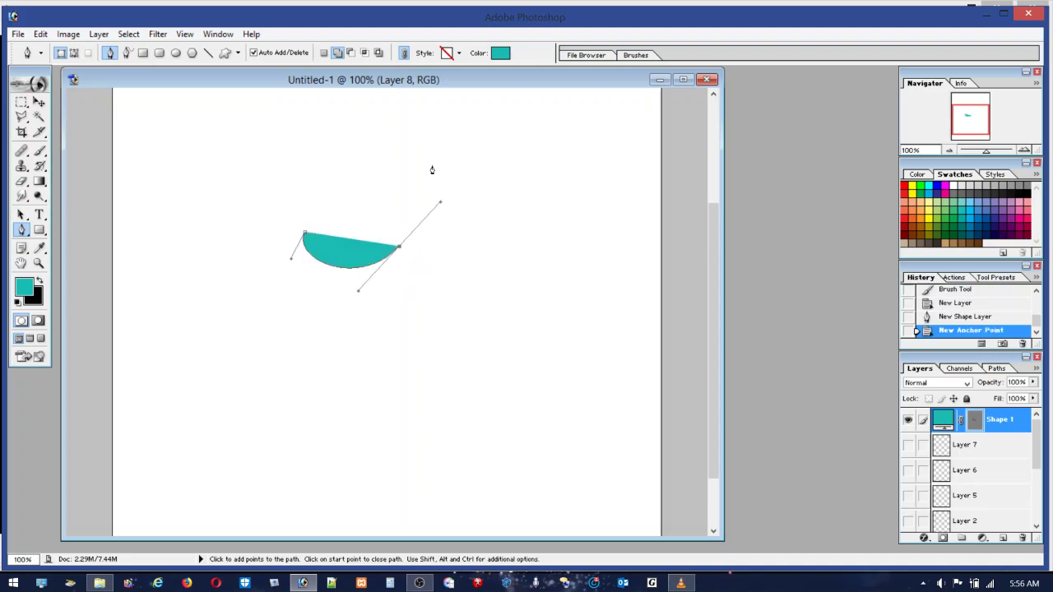
pyautogui.moveTo(432, 167)
pyautogui.mouseDown()
pyautogui.moveTo(418, 137)
pyautogui.moveTo(433, 147)
pyautogui.mouseUp()
pyautogui.click(349, 130)
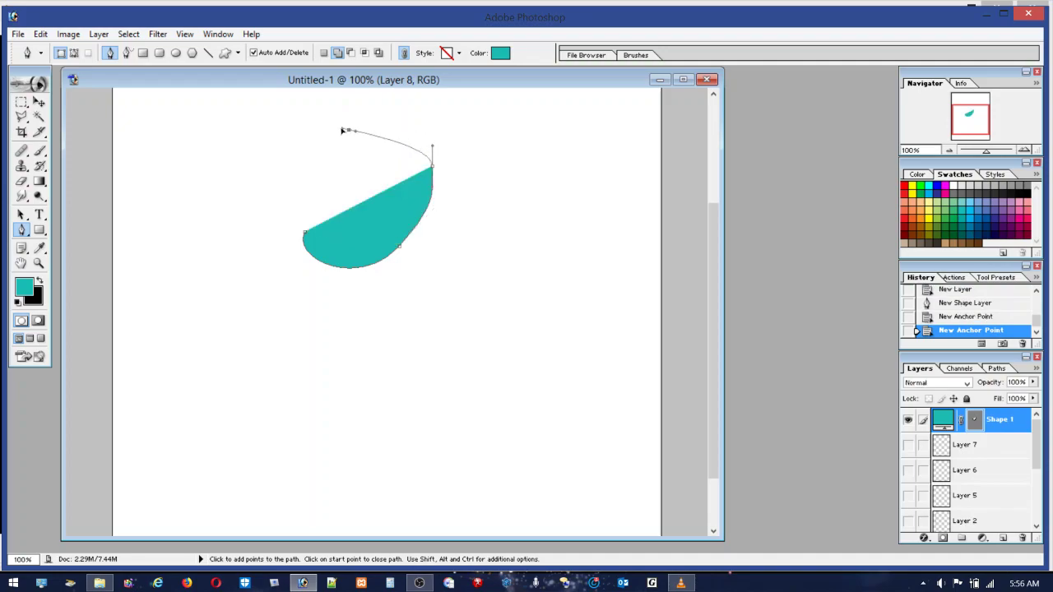
pyautogui.moveTo(342, 131); pyautogui.dragTo(333, 135)
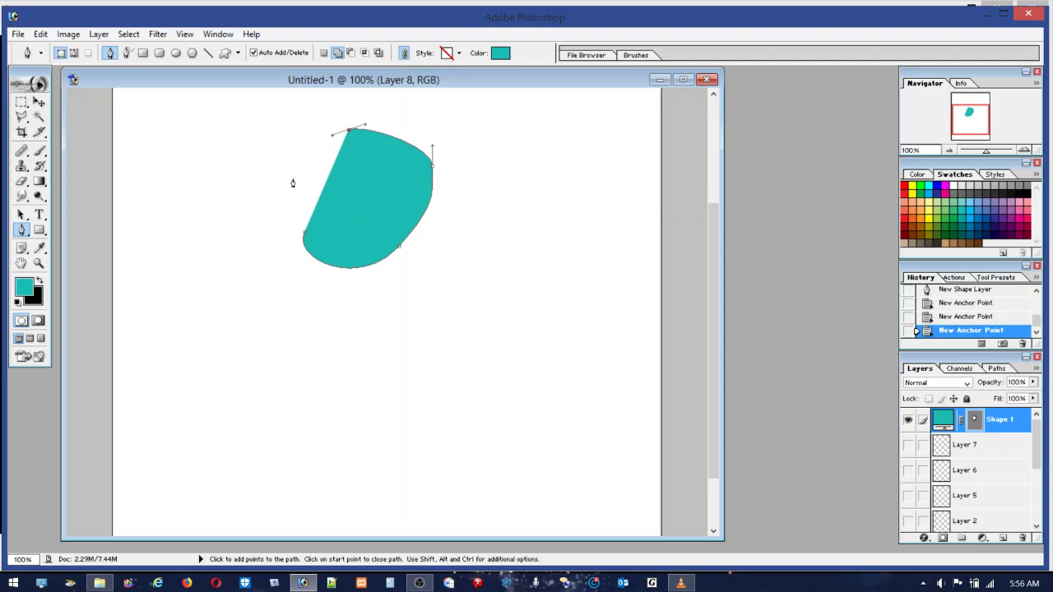
pyautogui.moveTo(296, 170); pyautogui.dragTo(294, 187)
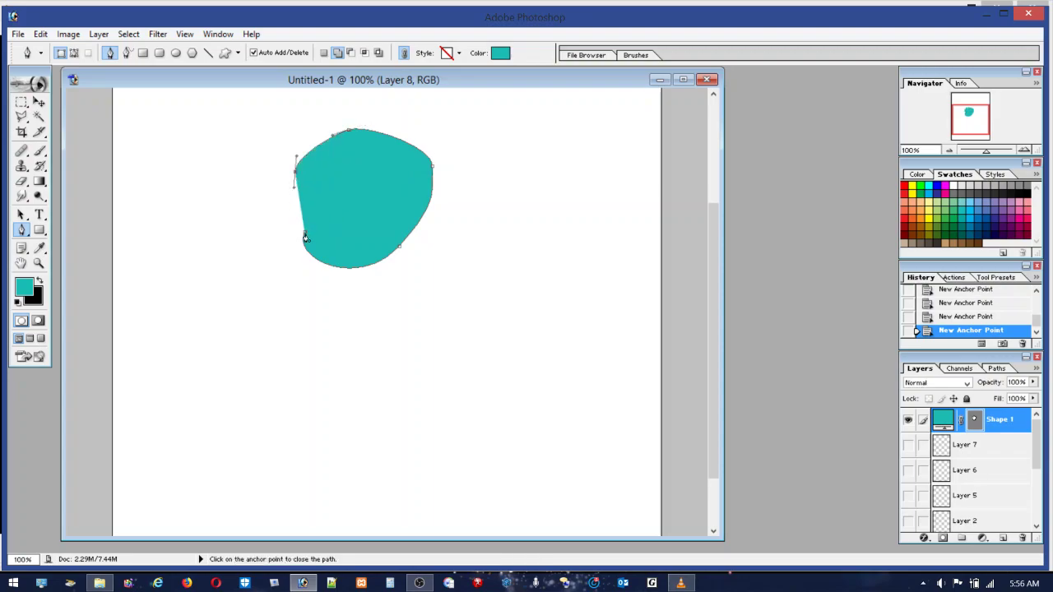
pyautogui.click(304, 236)
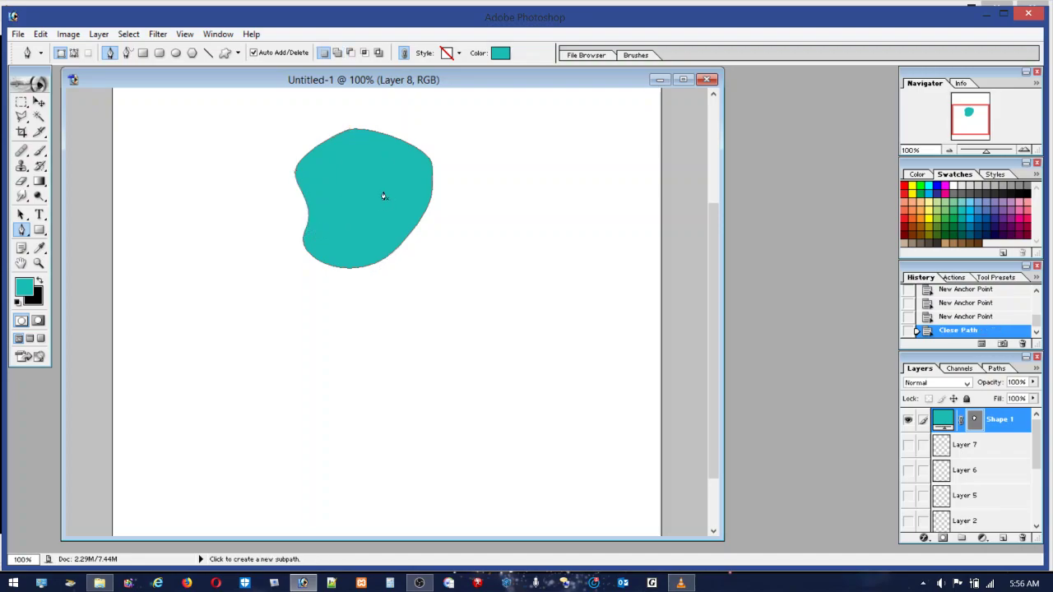
pyautogui.click(39, 102)
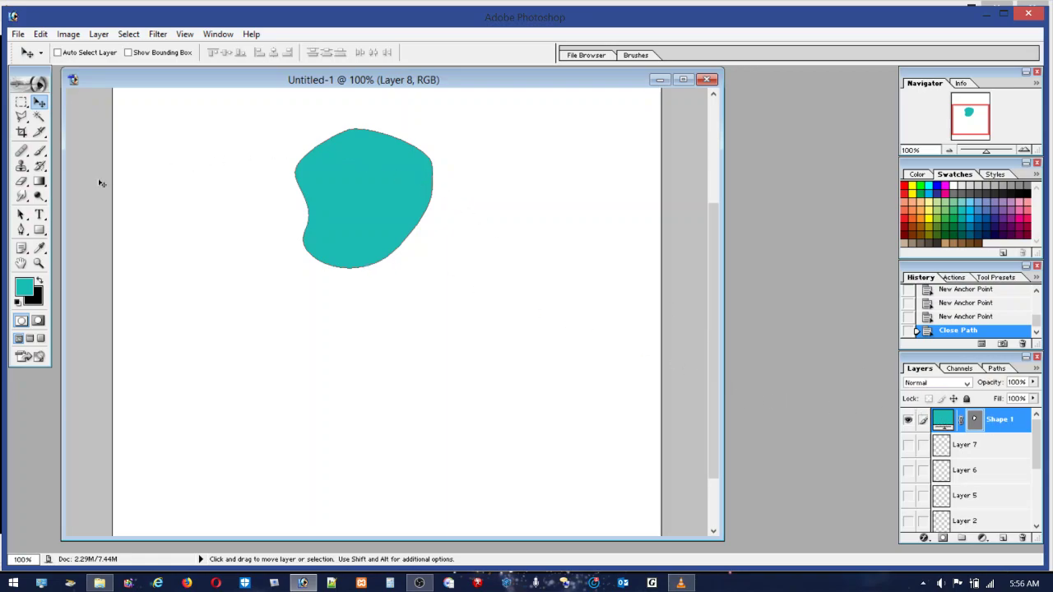
# Undo the accidental New Shape Layer step
pyautogui.click(22, 229)
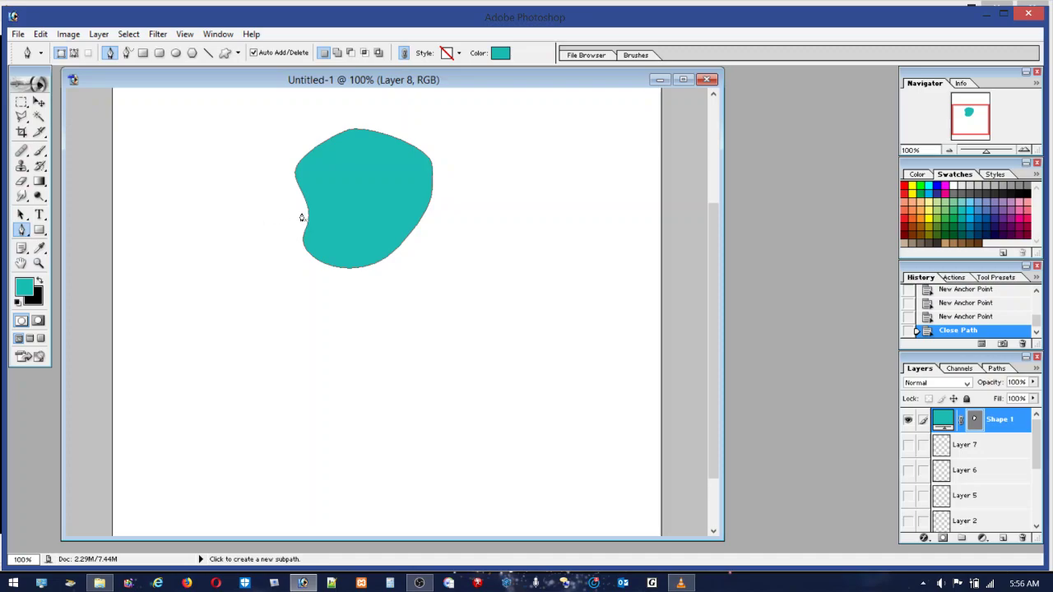
pyautogui.click(316, 217)
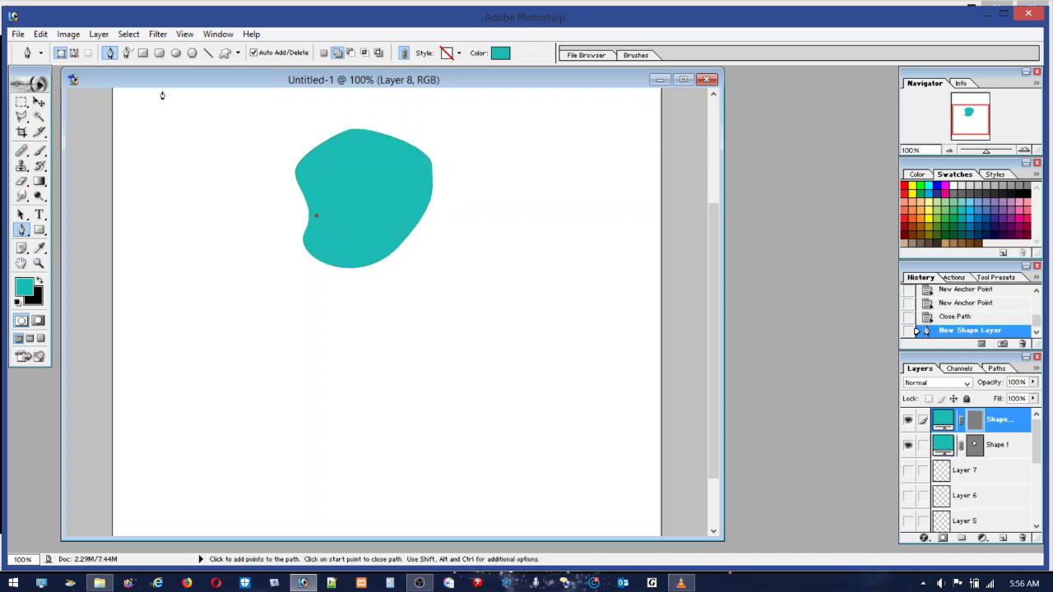
pyautogui.click(41, 33)
pyautogui.click(48, 52)
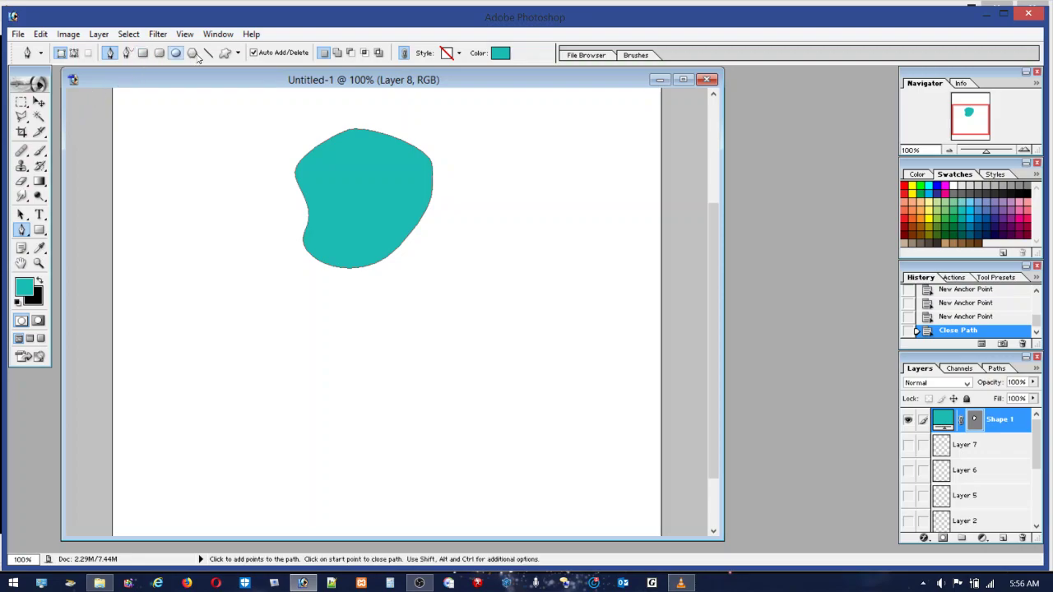
# Switch the Pen to Path mode and undo the extra New Work Path
pyautogui.click(74, 55)
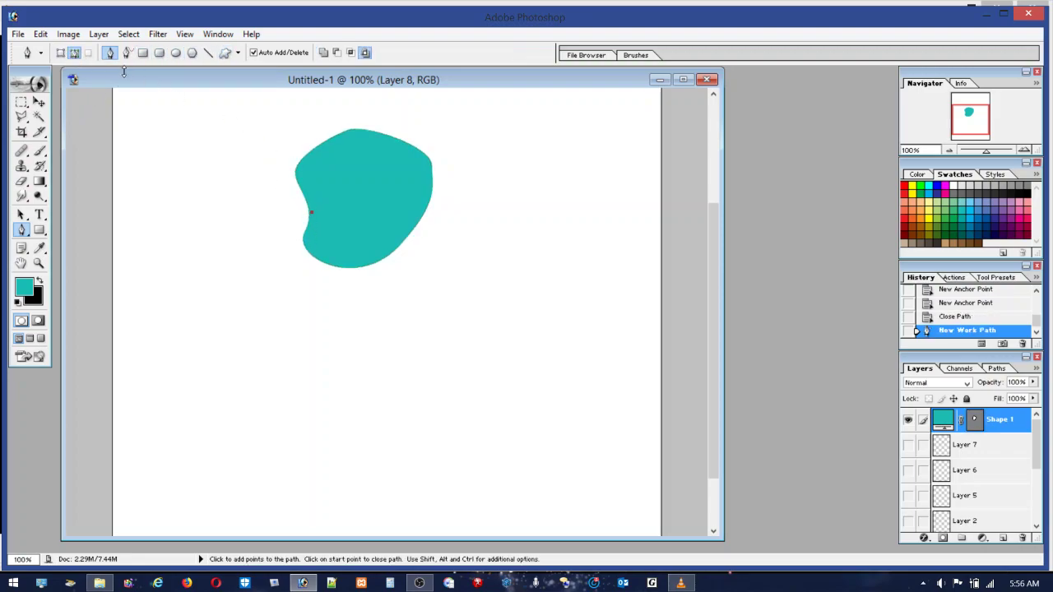
pyautogui.click(42, 34)
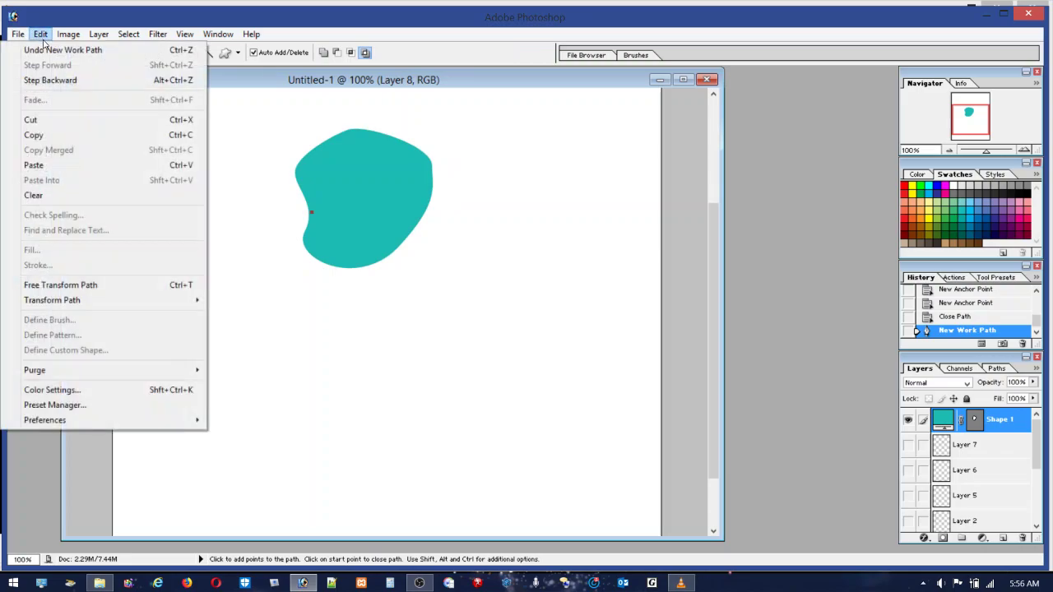
pyautogui.click(47, 50)
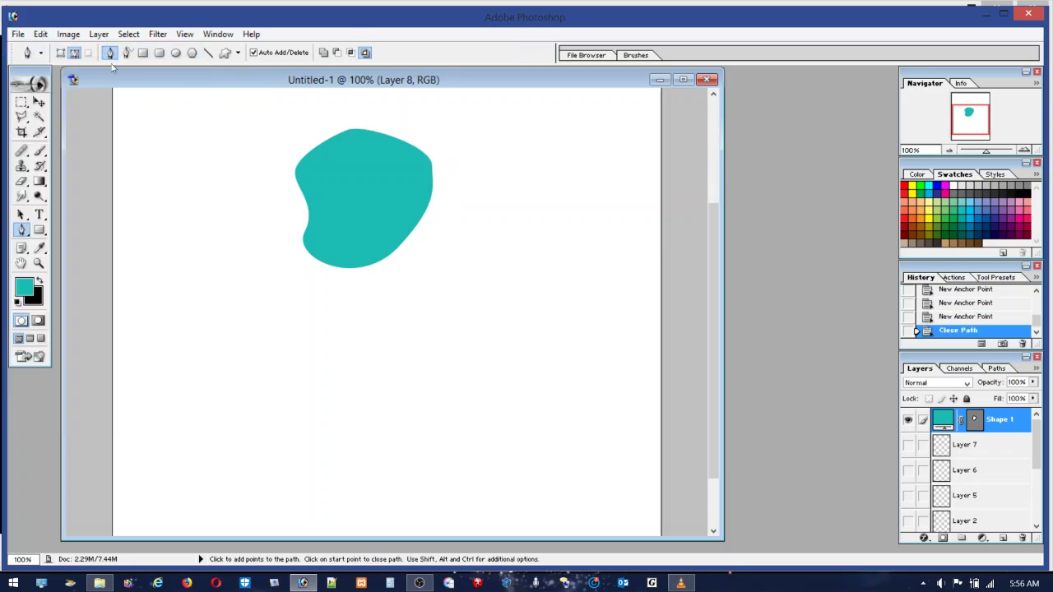
pyautogui.click(28, 237)
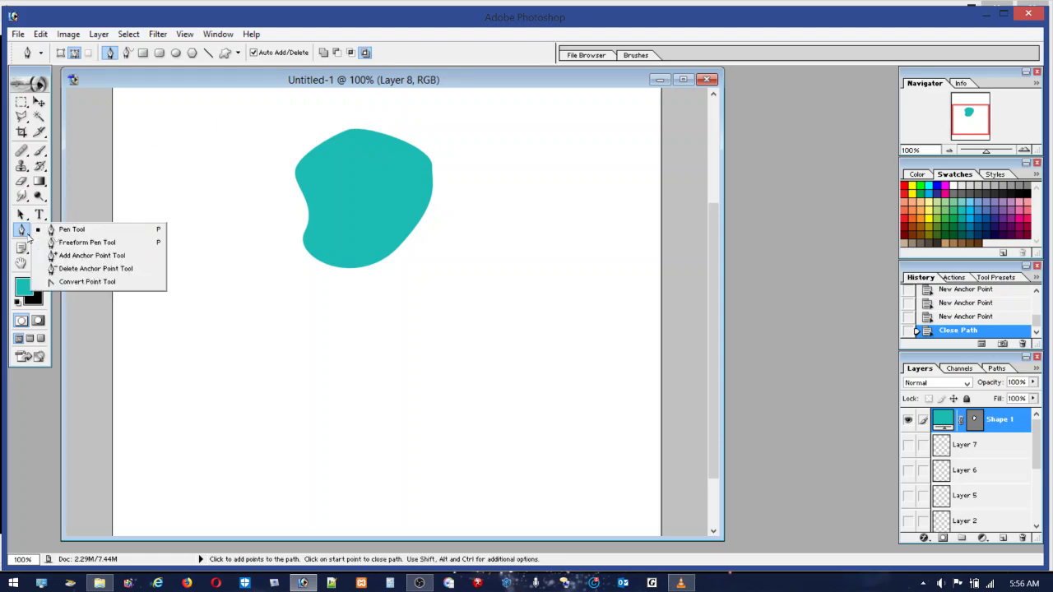
# Select the Convert Point tool, dismiss the error, and reveal the blob's path
pyautogui.click(67, 283)
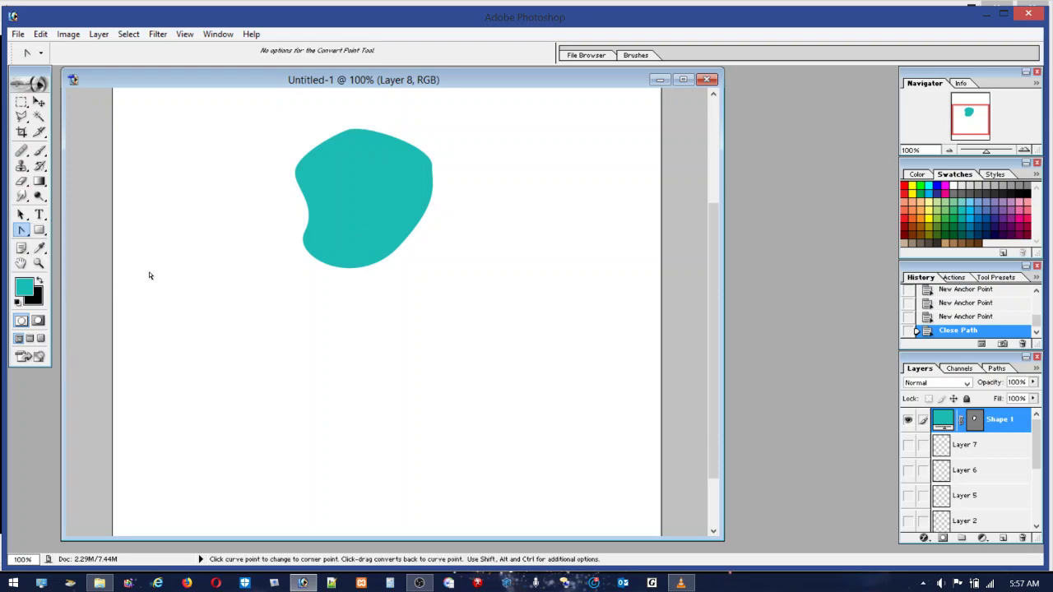
pyautogui.click(302, 244)
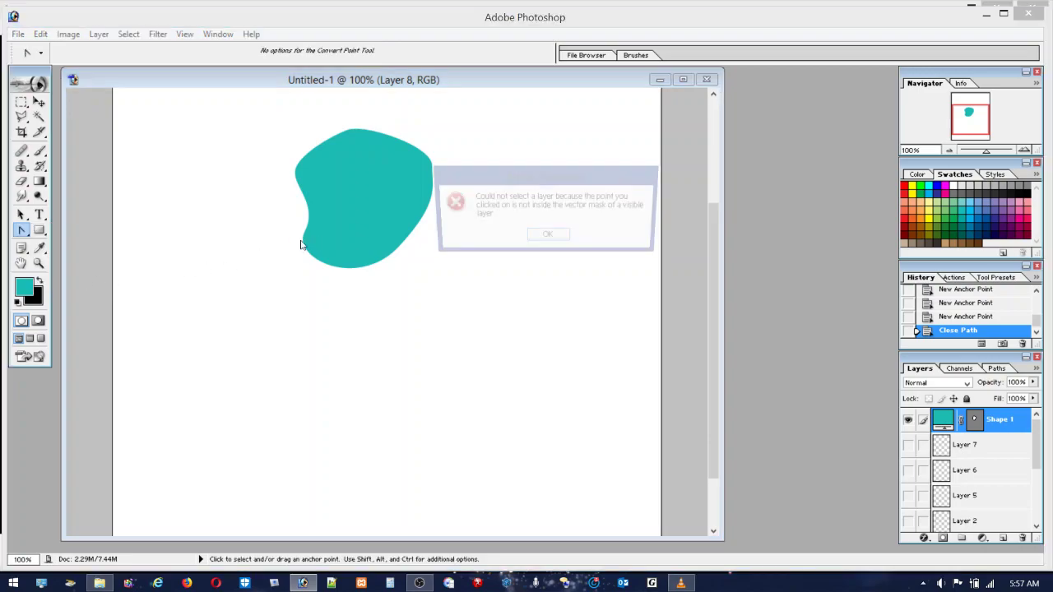
pyautogui.click(563, 241)
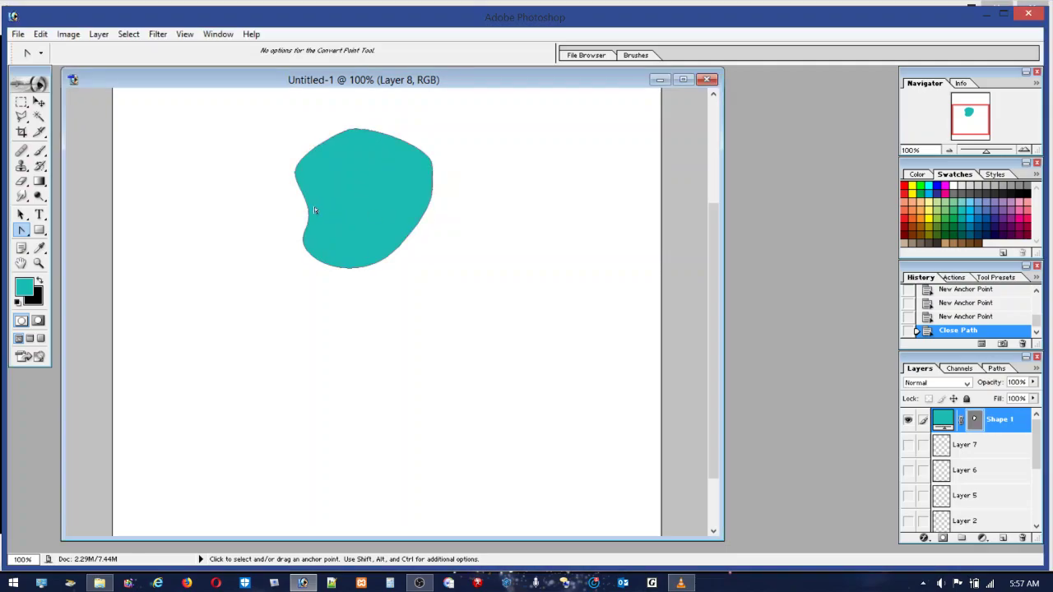
pyautogui.click(309, 231)
# Drag direction handles on the lower-right and lower-left anchors to round the blob
pyautogui.moveTo(400, 247); pyautogui.dragTo(433, 217)
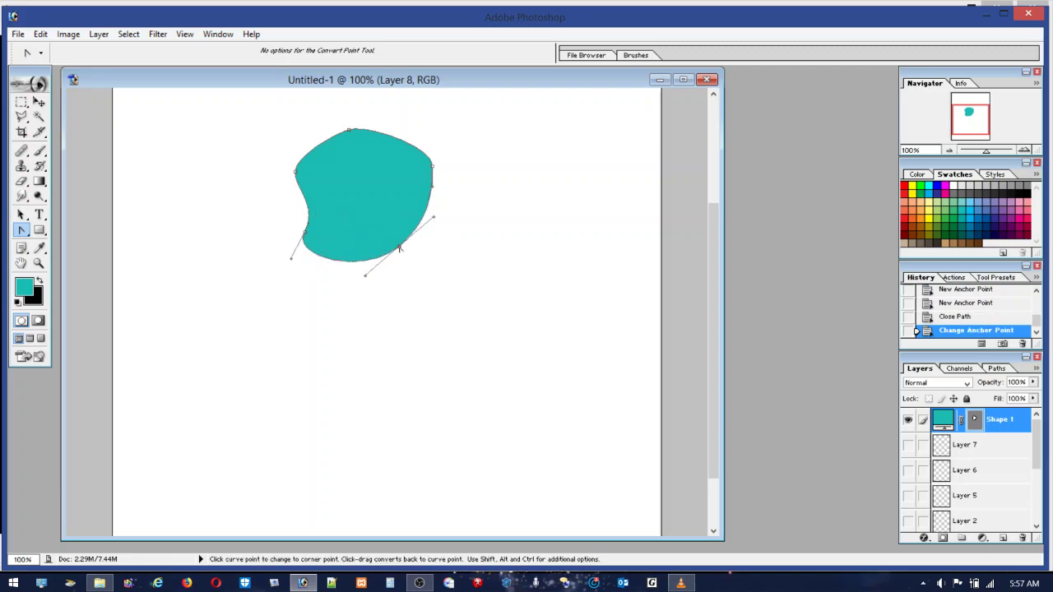
pyautogui.moveTo(400, 248); pyautogui.dragTo(453, 204)
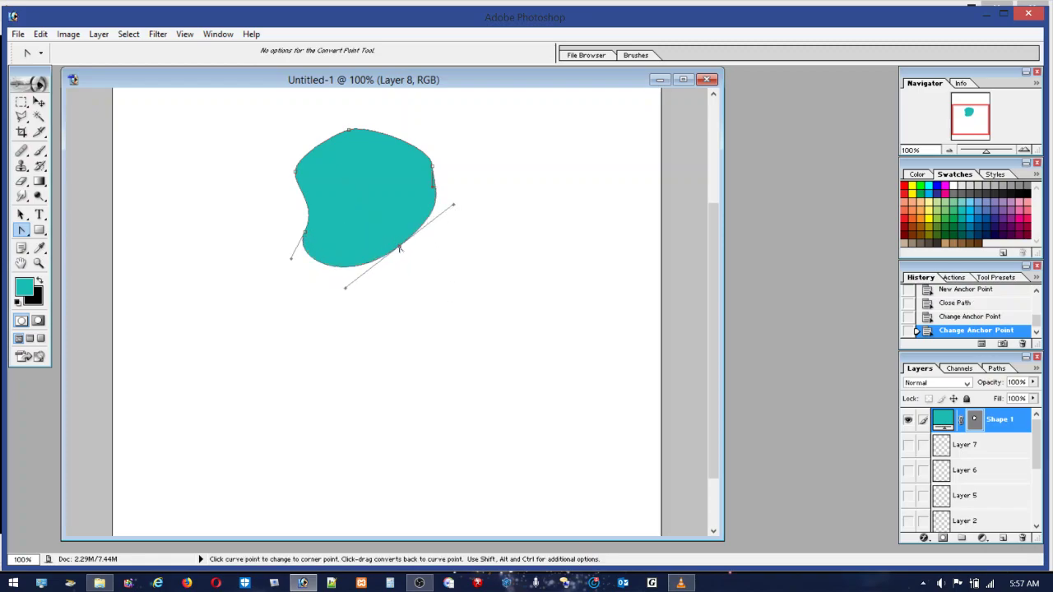
pyautogui.moveTo(400, 248); pyautogui.dragTo(459, 201)
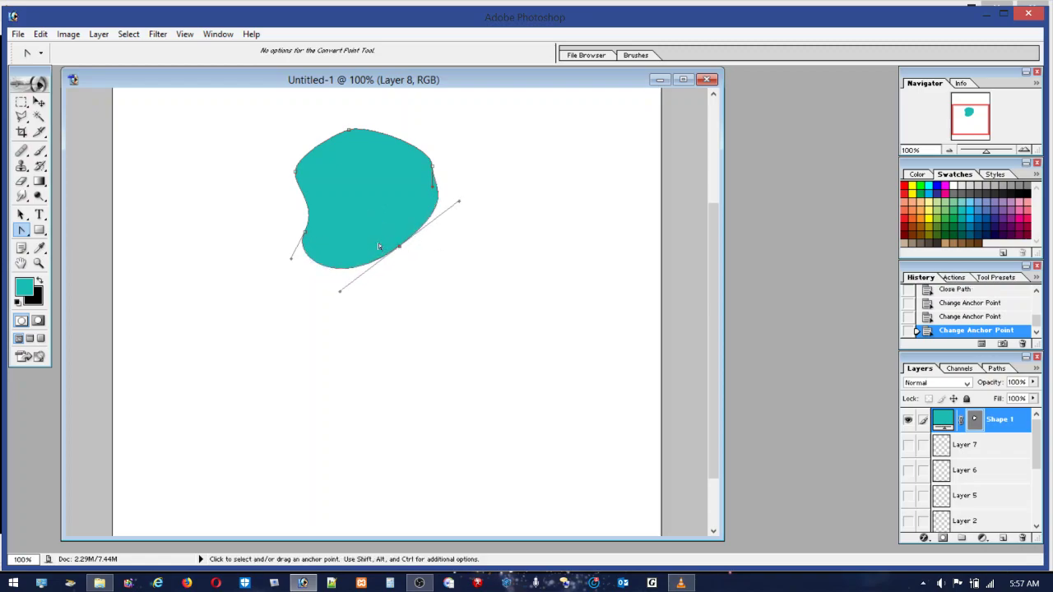
pyautogui.click(390, 238)
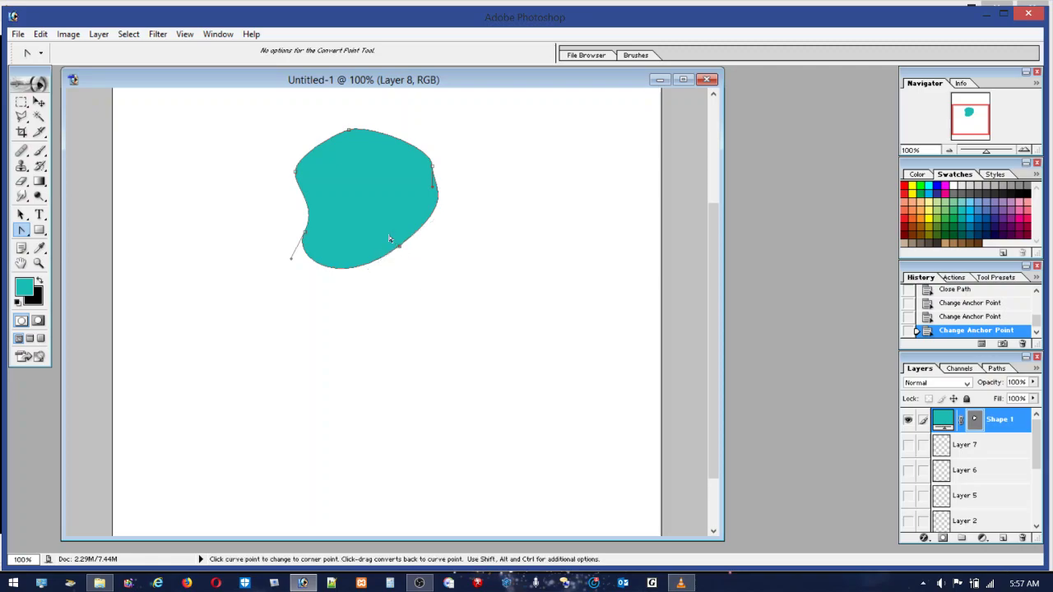
pyautogui.rightClick(422, 282)
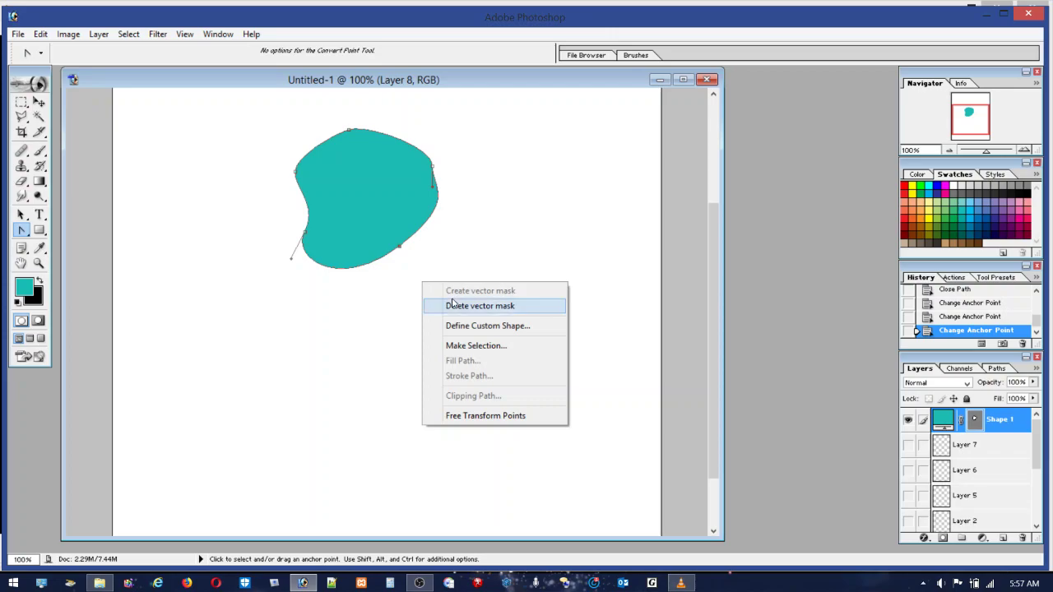
pyautogui.click(409, 256)
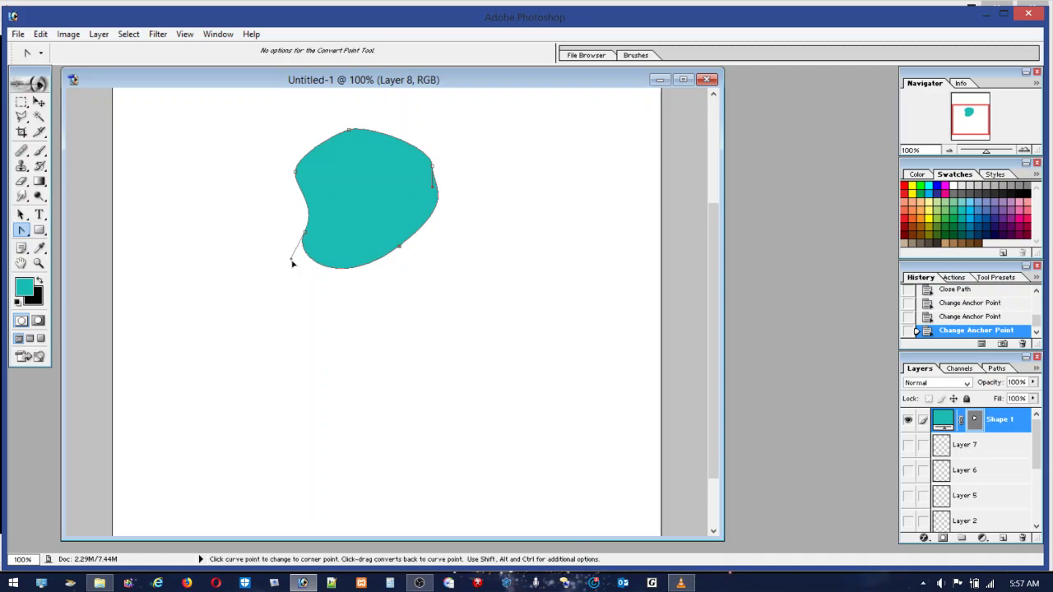
pyautogui.moveTo(292, 263); pyautogui.dragTo(326, 257)
pyautogui.click(28, 237)
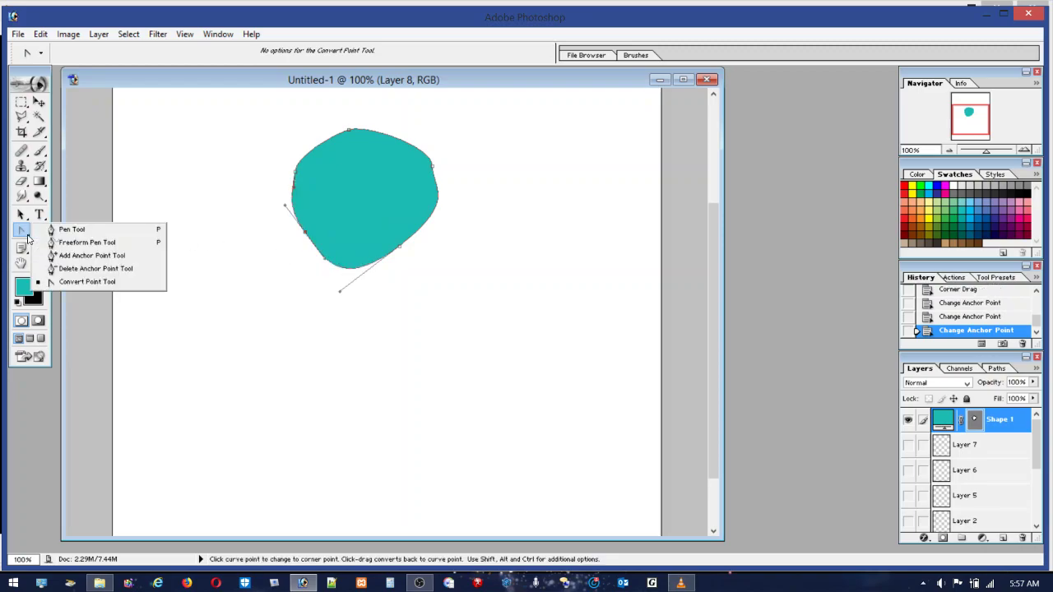
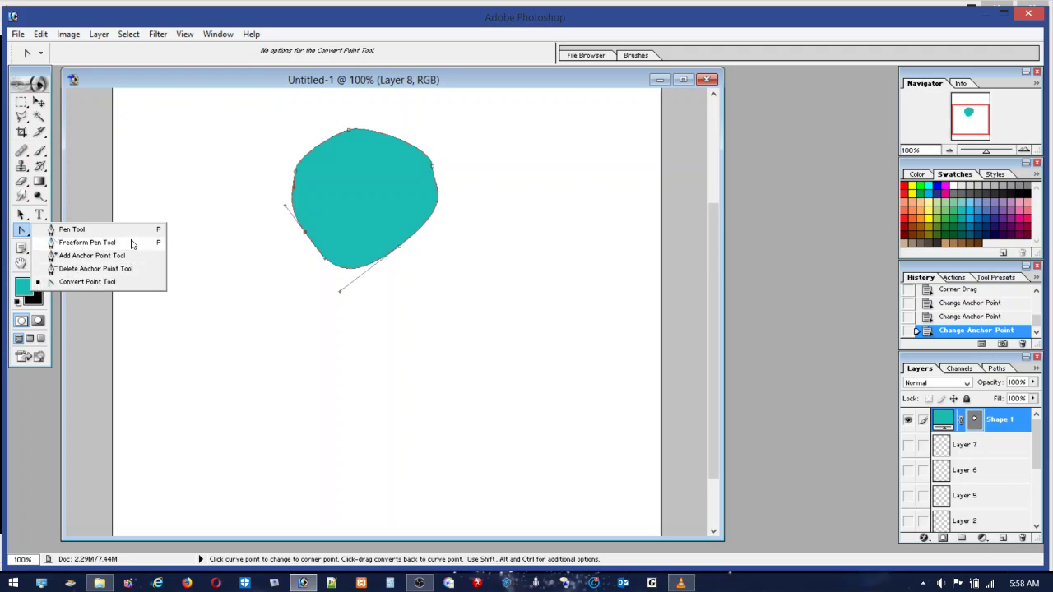
# Pull curve handles from the teal blob's left anchor, then drag the shape lower
pyautogui.click(295, 173)
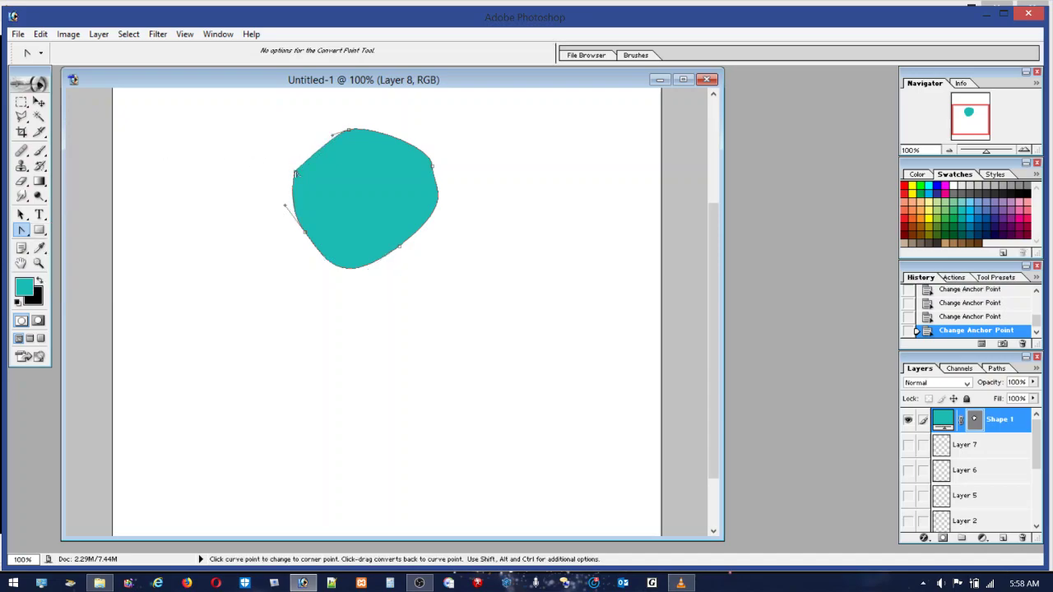
pyautogui.moveTo(295, 173); pyautogui.dragTo(291, 200)
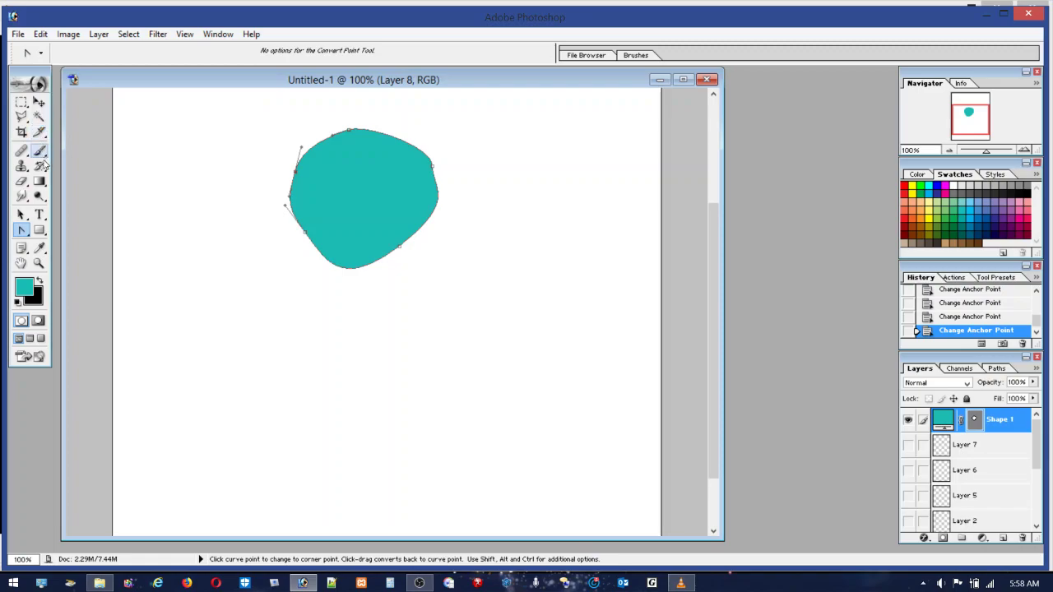
pyautogui.click(38, 102)
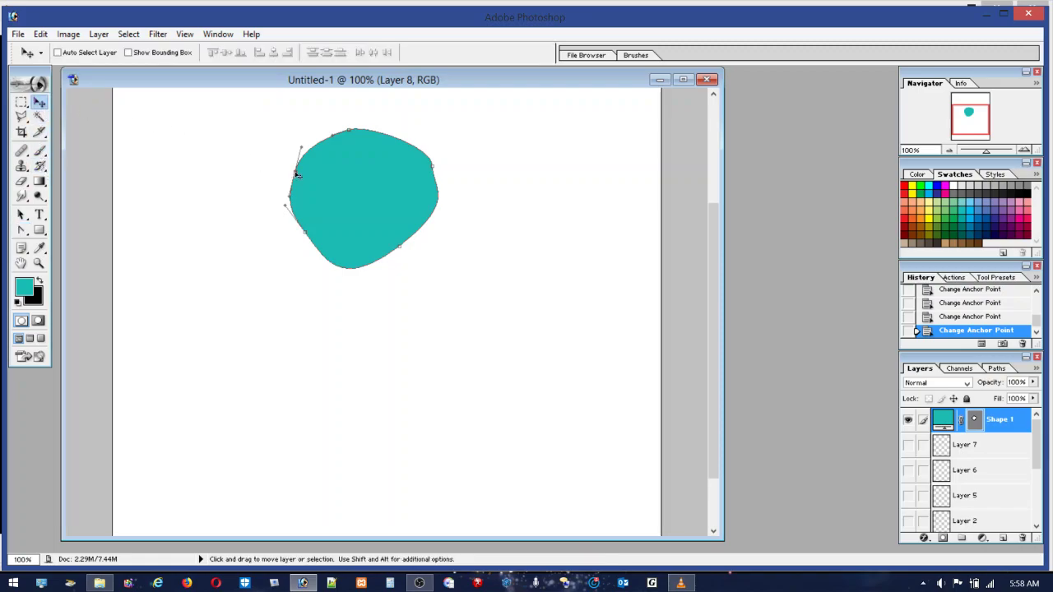
pyautogui.moveTo(297, 174); pyautogui.dragTo(274, 216)
pyautogui.moveTo(411, 214); pyautogui.dragTo(431, 223)
pyautogui.moveTo(359, 217); pyautogui.dragTo(363, 222)
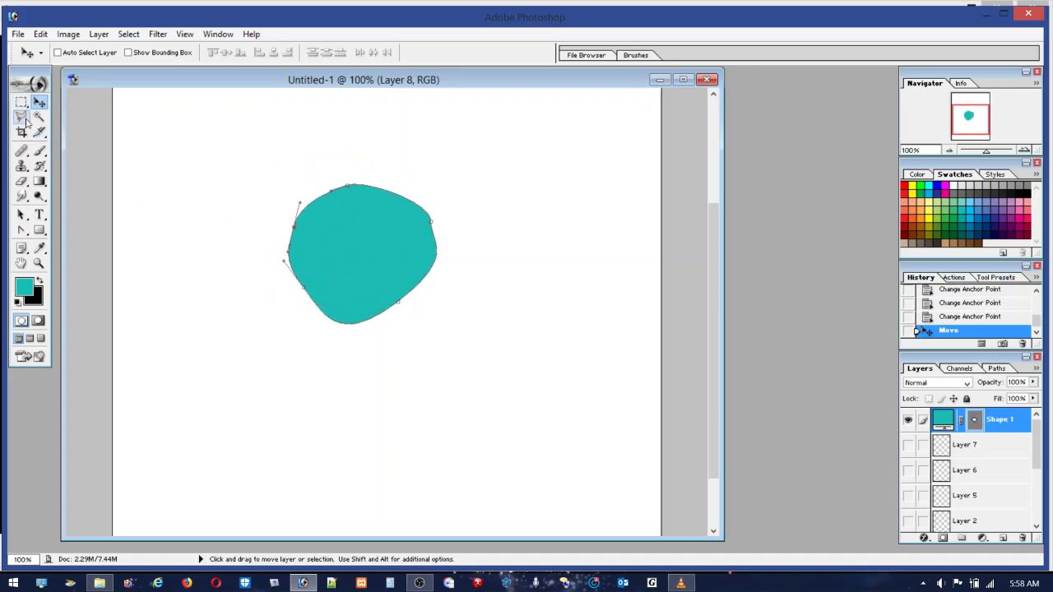
# Move the teal shape's path up and to the left, then select Shape 1's vector mask
pyautogui.click(21, 215)
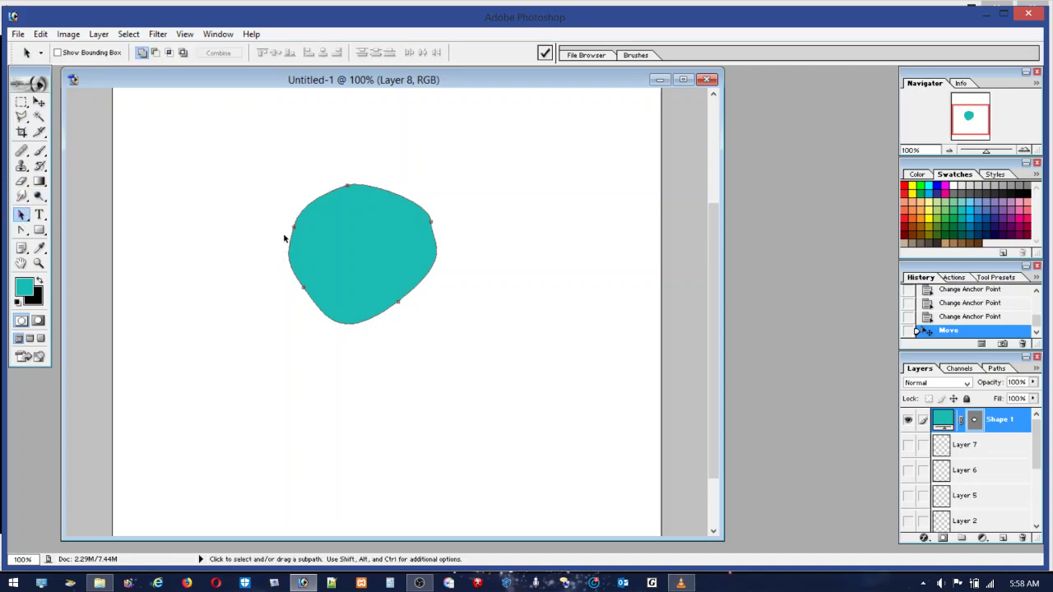
pyautogui.moveTo(295, 228); pyautogui.dragTo(227, 217)
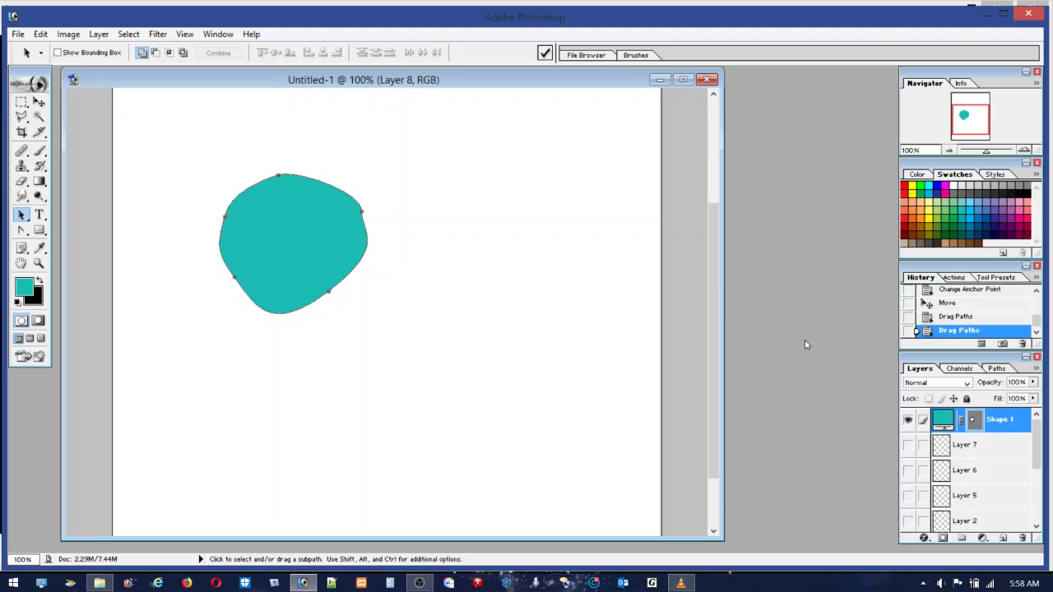
pyautogui.click(978, 420)
# Swap foreground and background colours, add a layer mask to Shape 1, then undo it
pyautogui.click(41, 281)
pyautogui.click(943, 538)
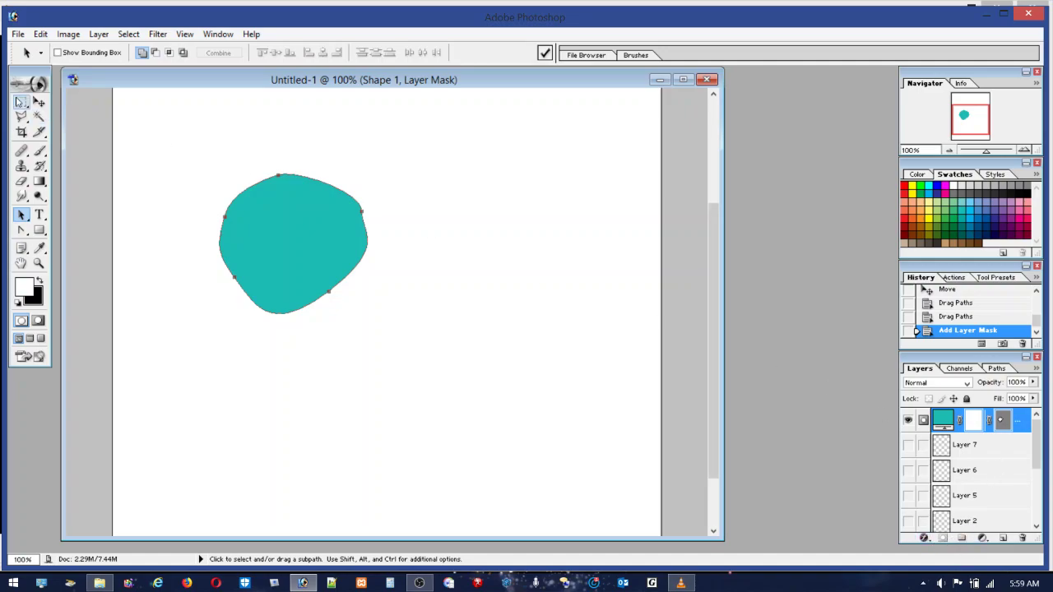
pyautogui.click(41, 34)
pyautogui.click(51, 50)
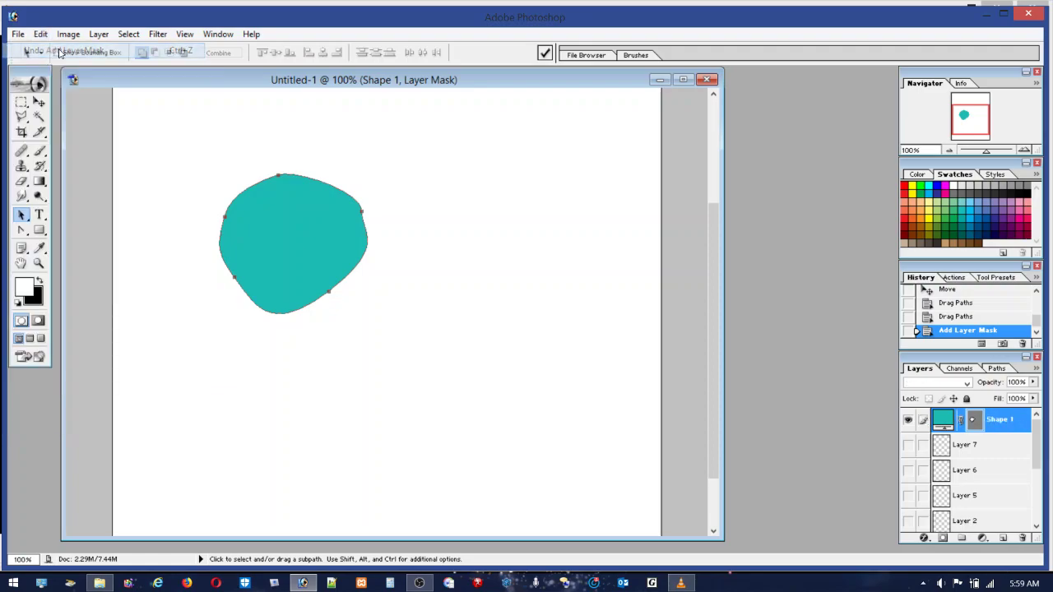
pyautogui.click(924, 538)
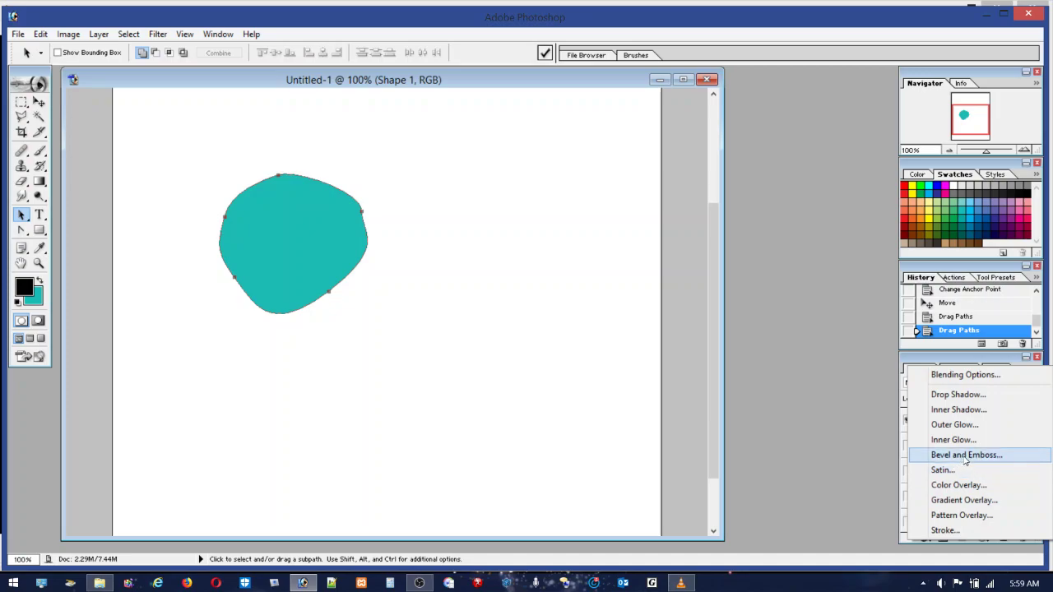
# Apply a Stroke layer style to the teal shape with black as its colour
pyautogui.click(943, 531)
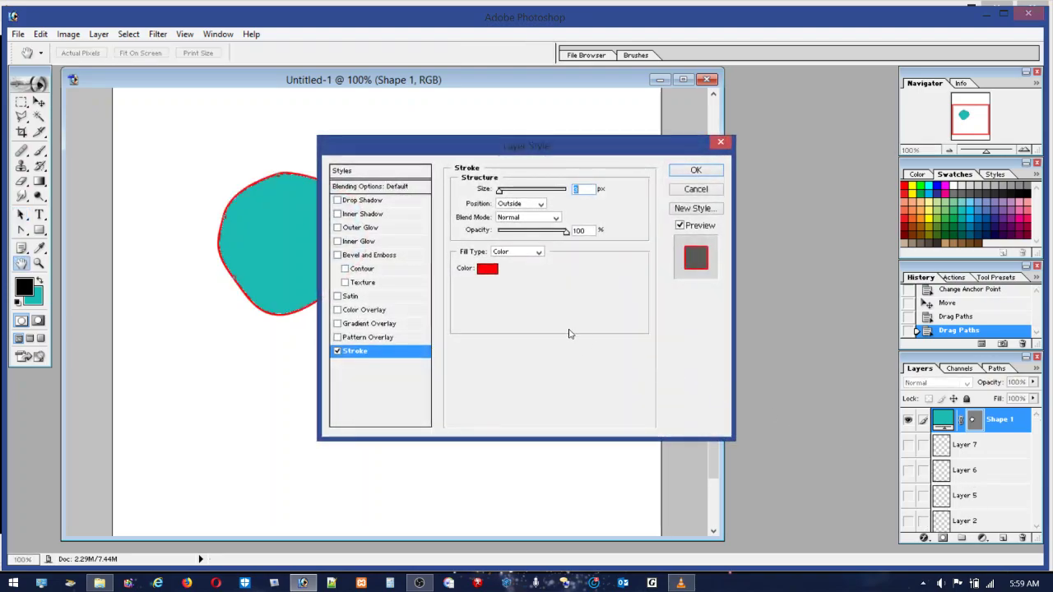
pyautogui.click(494, 270)
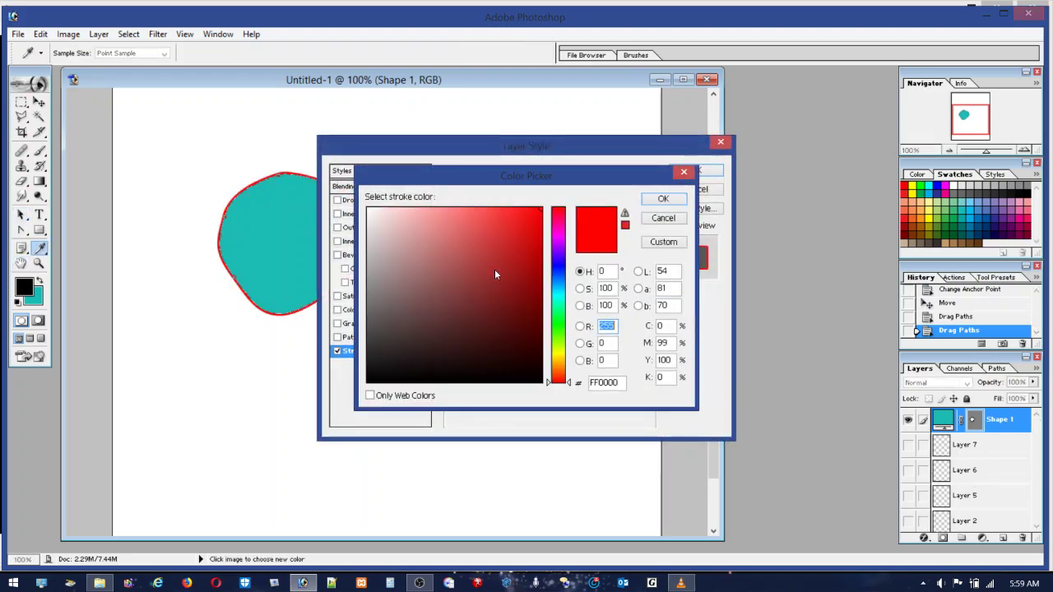
pyautogui.moveTo(494, 274)
pyautogui.mouseDown()
pyautogui.moveTo(425, 372)
pyautogui.moveTo(367, 383)
pyautogui.moveTo(360, 395)
pyautogui.mouseUp()
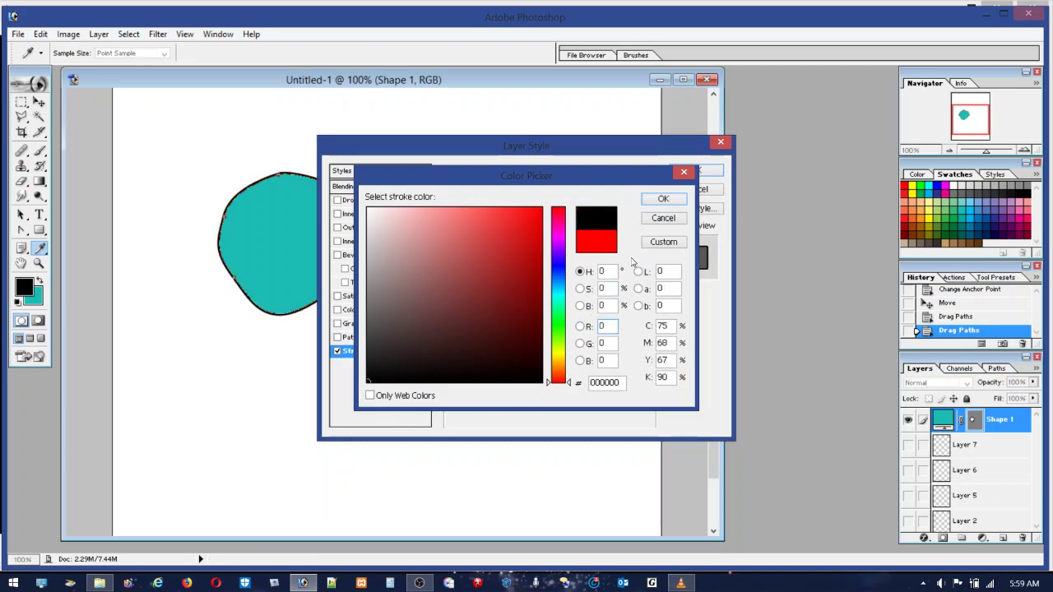
pyautogui.click(676, 202)
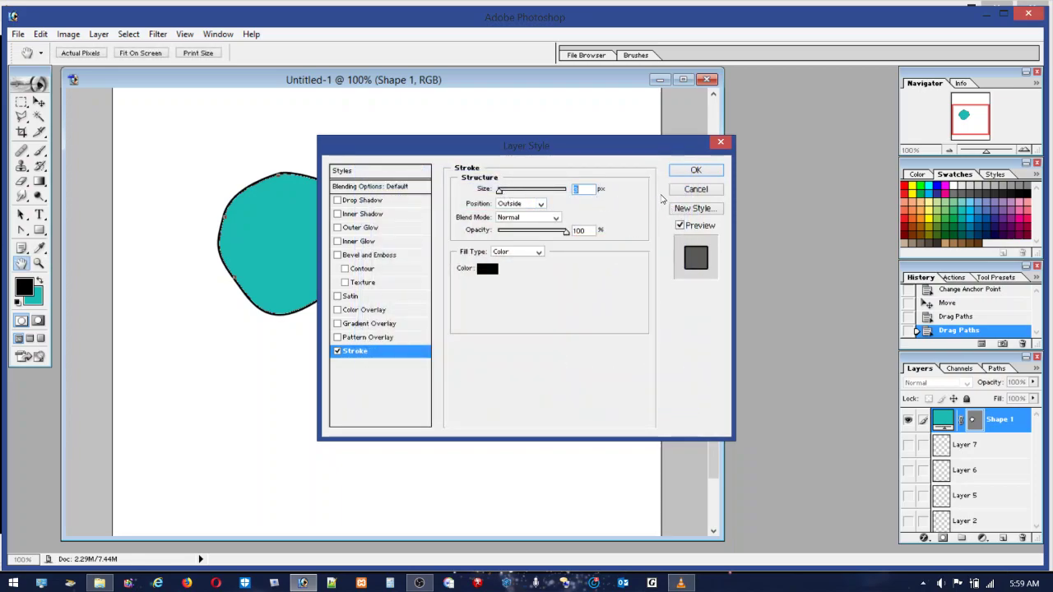
pyautogui.click(696, 170)
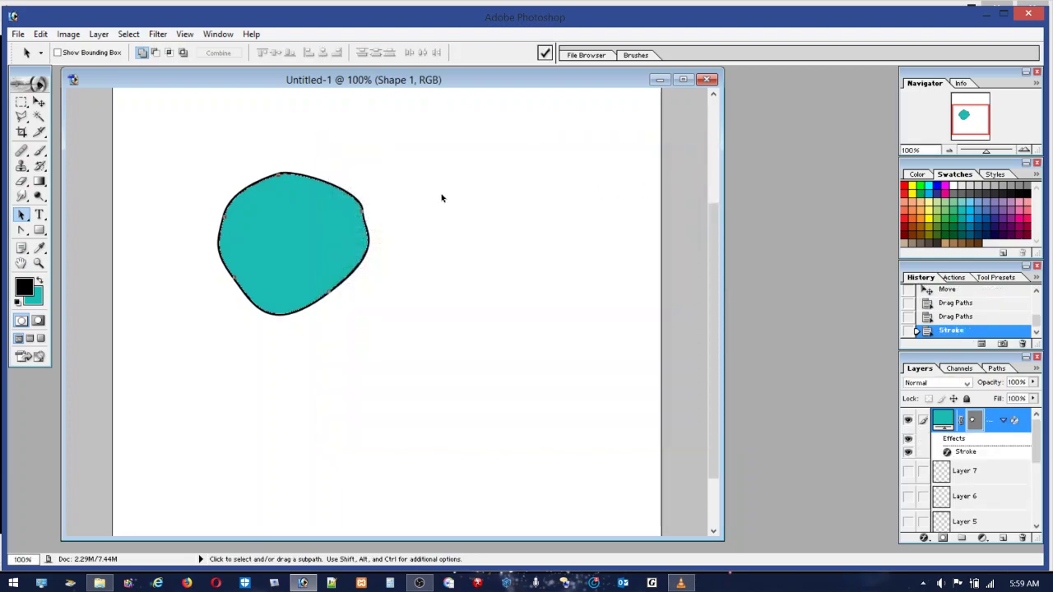
# Move the outlined shape right and down toward the centre and convert its right anchor
pyautogui.moveTo(364, 214); pyautogui.dragTo(476, 247)
pyautogui.click(22, 233)
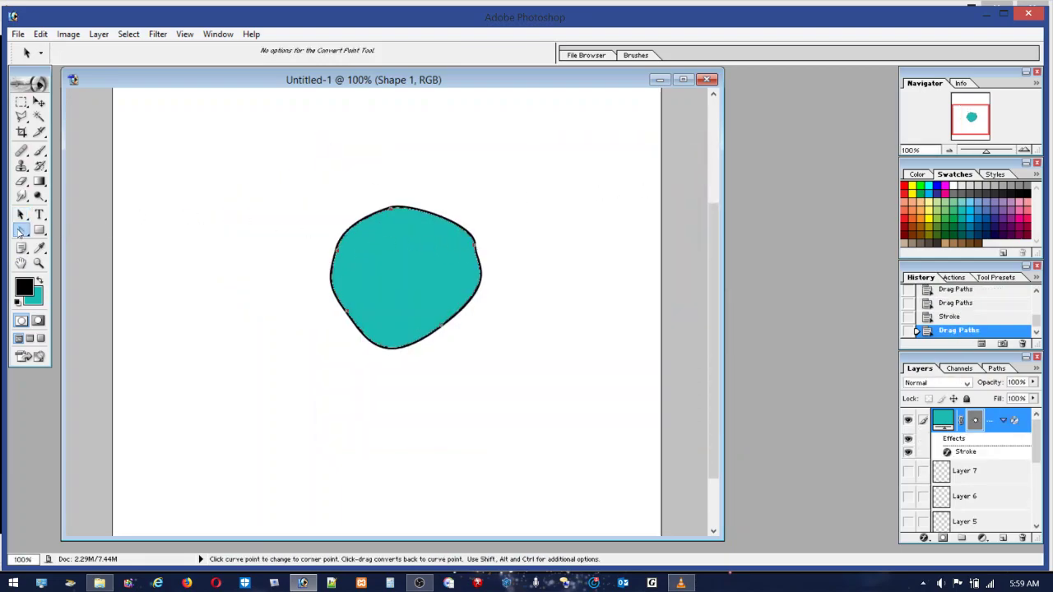
pyautogui.moveTo(476, 251); pyautogui.dragTo(468, 165)
pyautogui.click(459, 249)
# Swing the right anchor's curve handles and select the upper-right anchor points
pyautogui.click(485, 236)
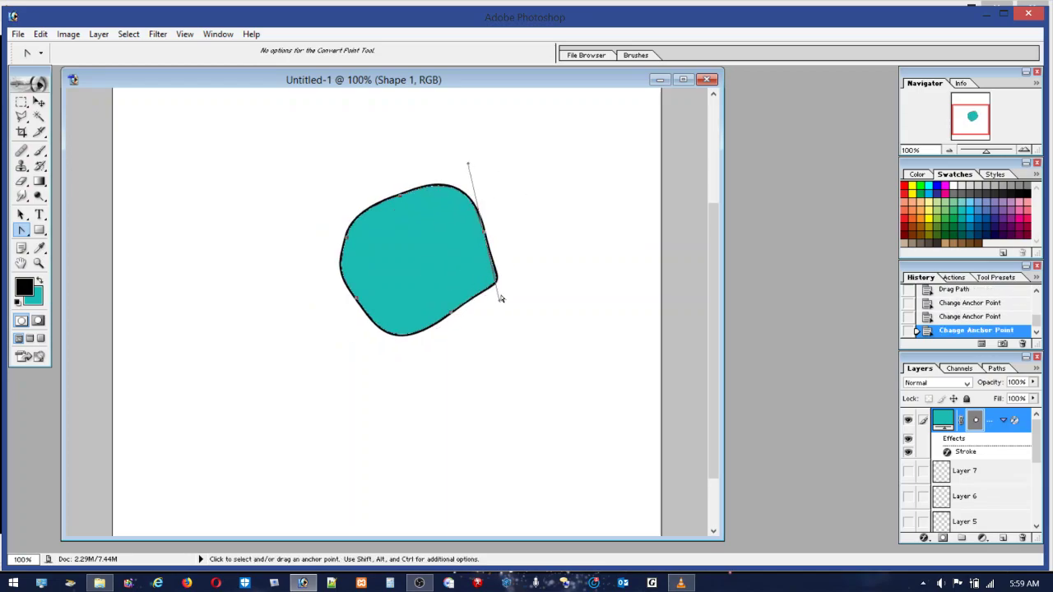
pyautogui.moveTo(487, 236); pyautogui.dragTo(451, 151)
pyautogui.moveTo(498, 240); pyautogui.dragTo(528, 195)
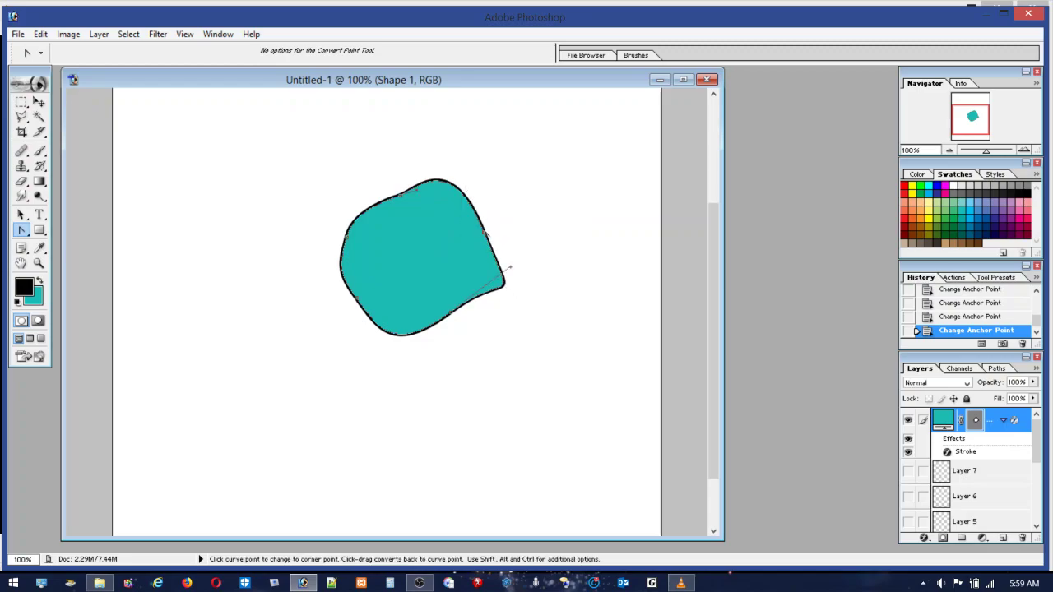
pyautogui.rightClick(525, 220)
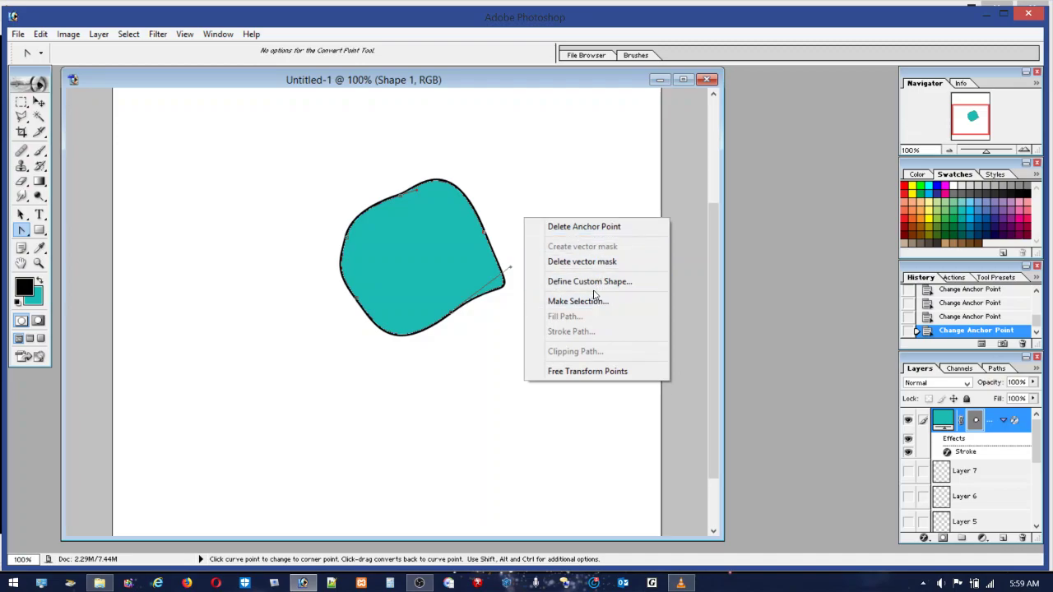
# Stretch the upper-right points up and outward, round the right end and reshape the left curve
pyautogui.click(607, 372)
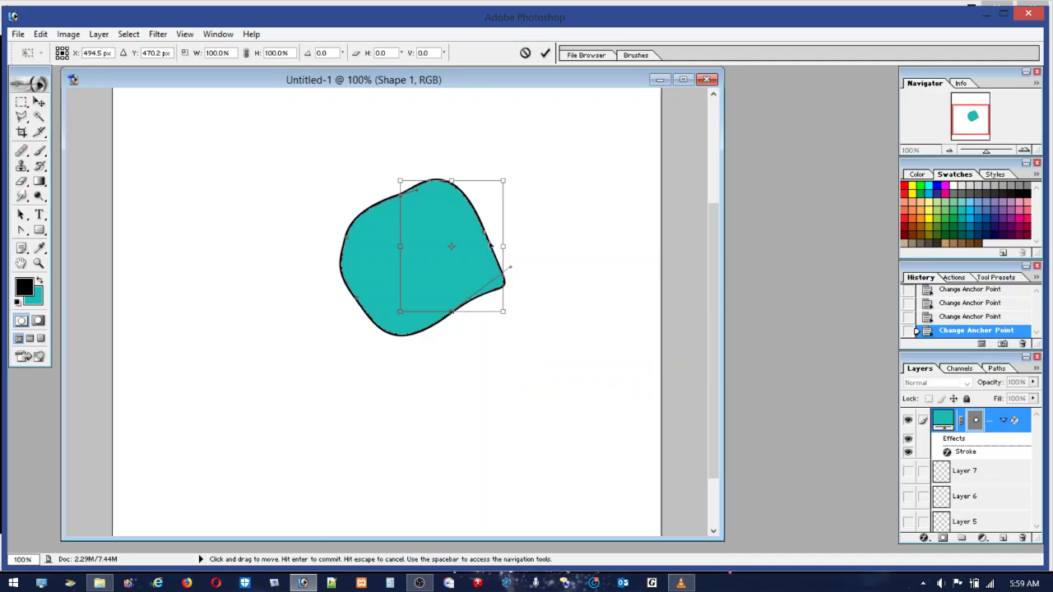
pyautogui.moveTo(465, 249); pyautogui.dragTo(542, 194)
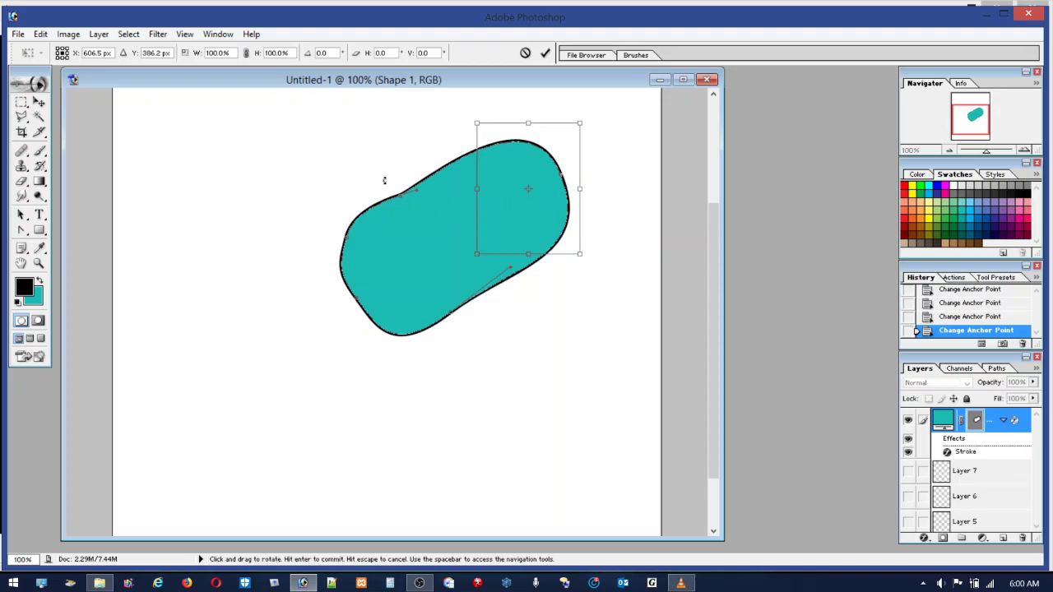
pyautogui.rightClick(432, 236)
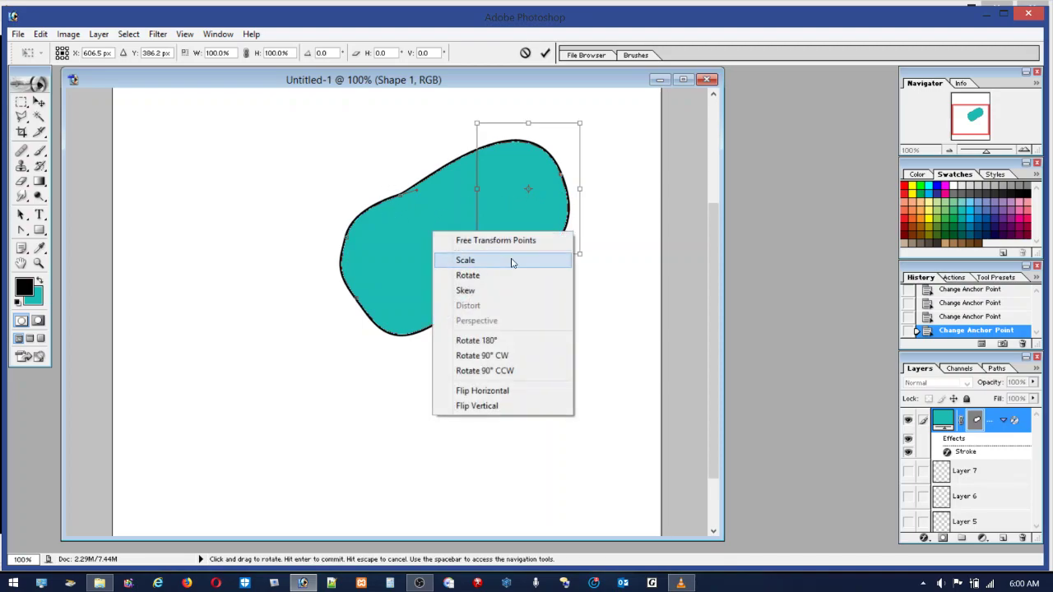
pyautogui.click(461, 258)
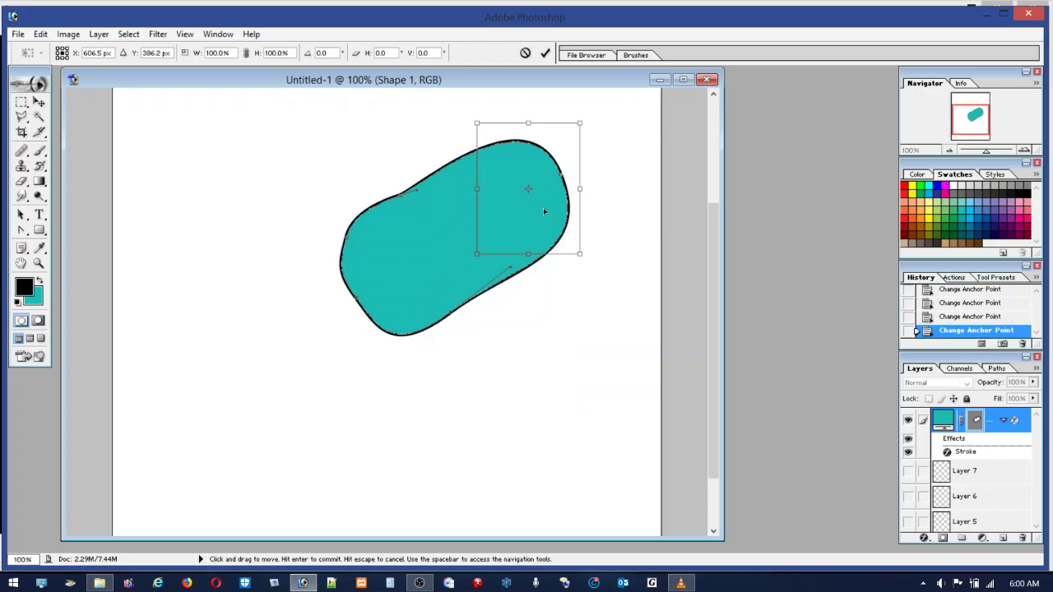
pyautogui.press('Return')
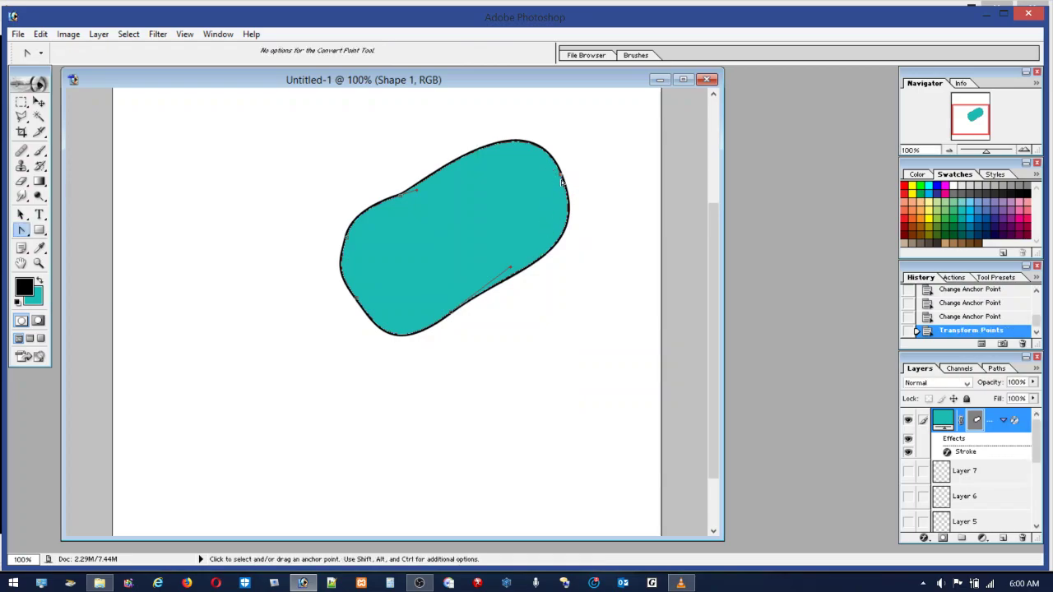
pyautogui.moveTo(564, 178); pyautogui.dragTo(535, 128)
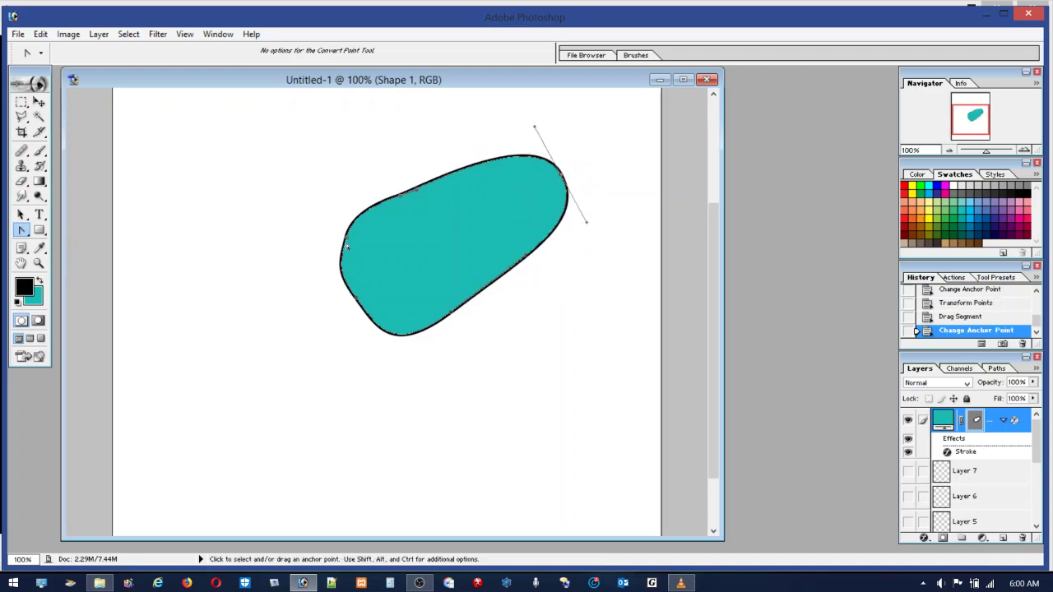
pyautogui.moveTo(346, 244); pyautogui.dragTo(325, 313)
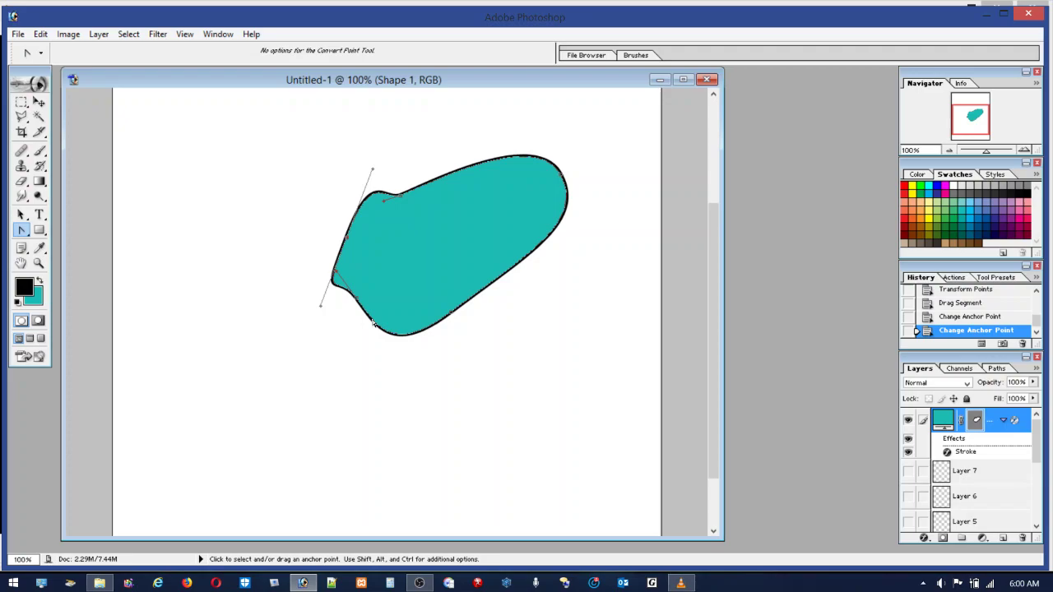
# Free-transform the left lobe's points up and to the left and commit
pyautogui.rightClick(373, 321)
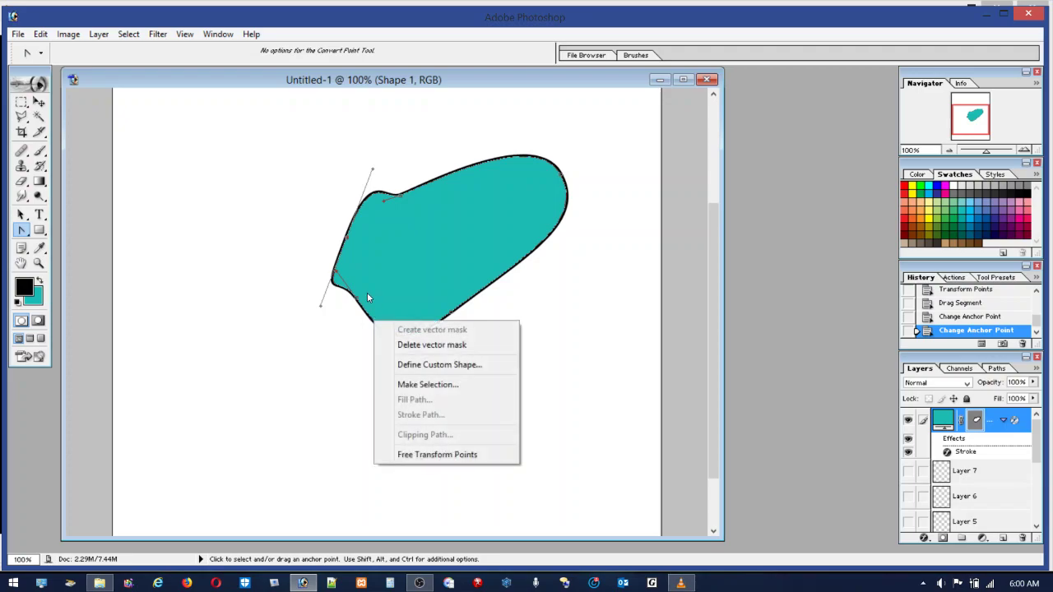
pyautogui.click(420, 454)
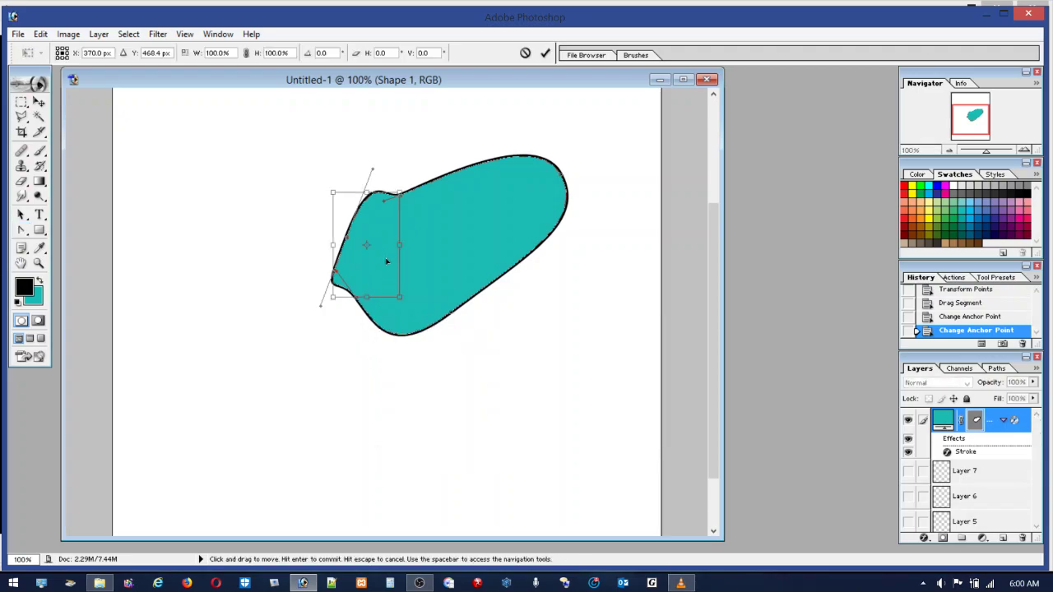
pyautogui.moveTo(367, 276); pyautogui.dragTo(258, 242)
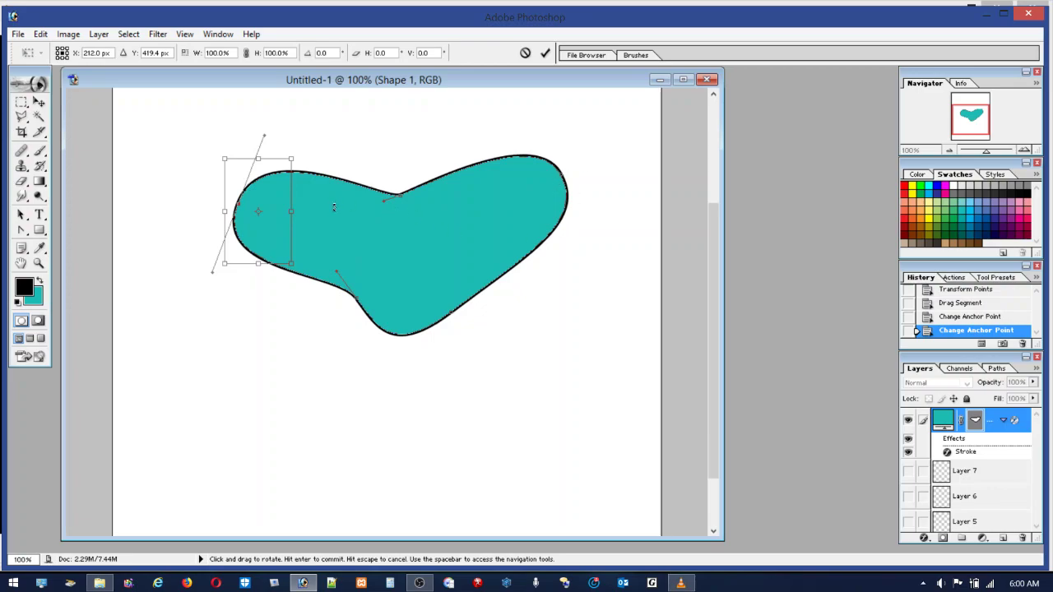
pyautogui.press('Return')
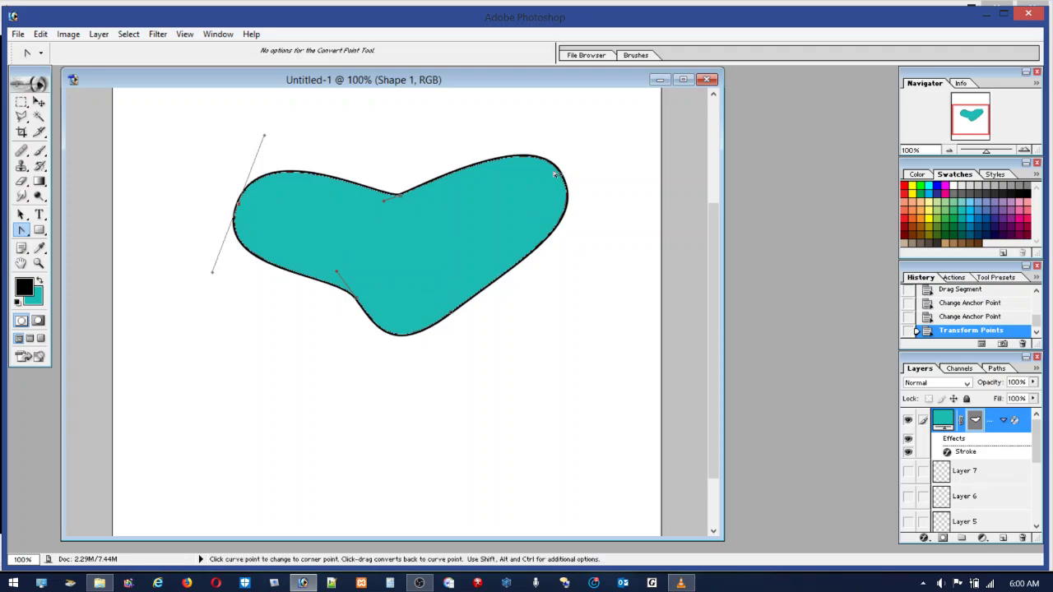
# Start Free Transform Points on the selected right-side anchor points
pyautogui.rightClick(579, 184)
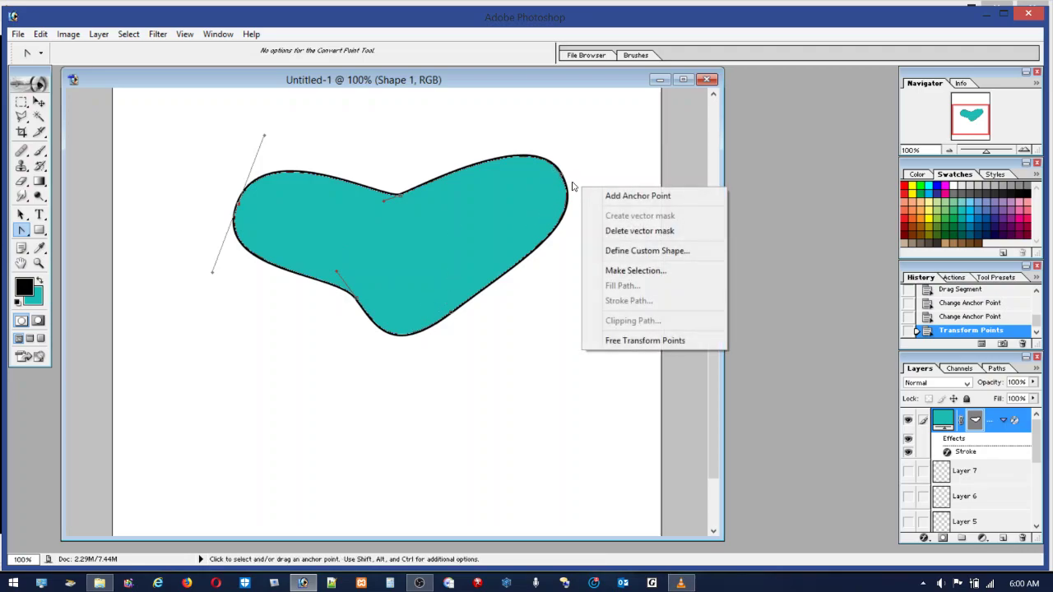
pyautogui.rightClick(561, 175)
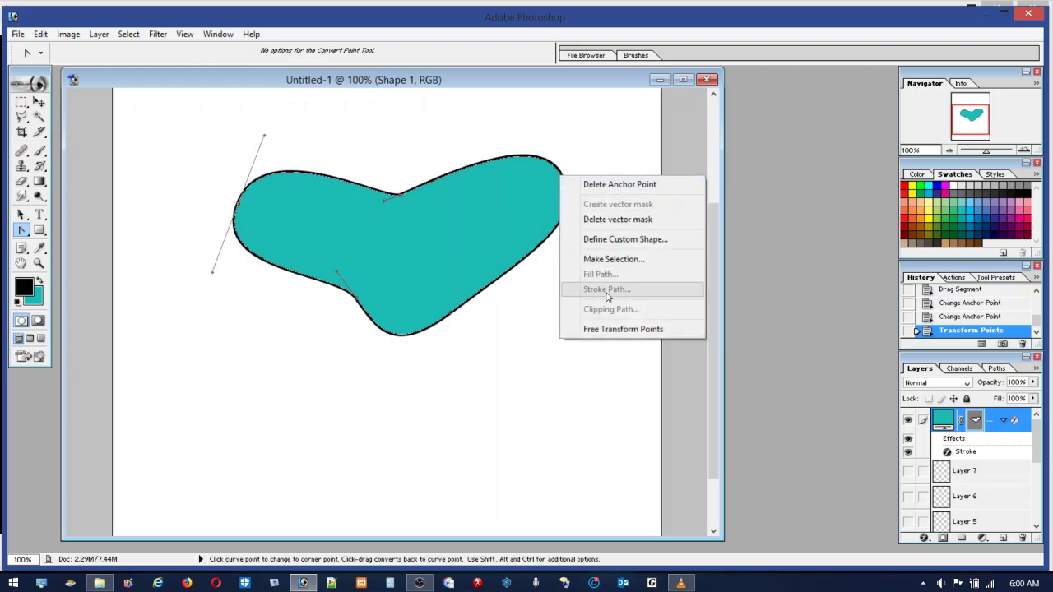
pyautogui.click(617, 329)
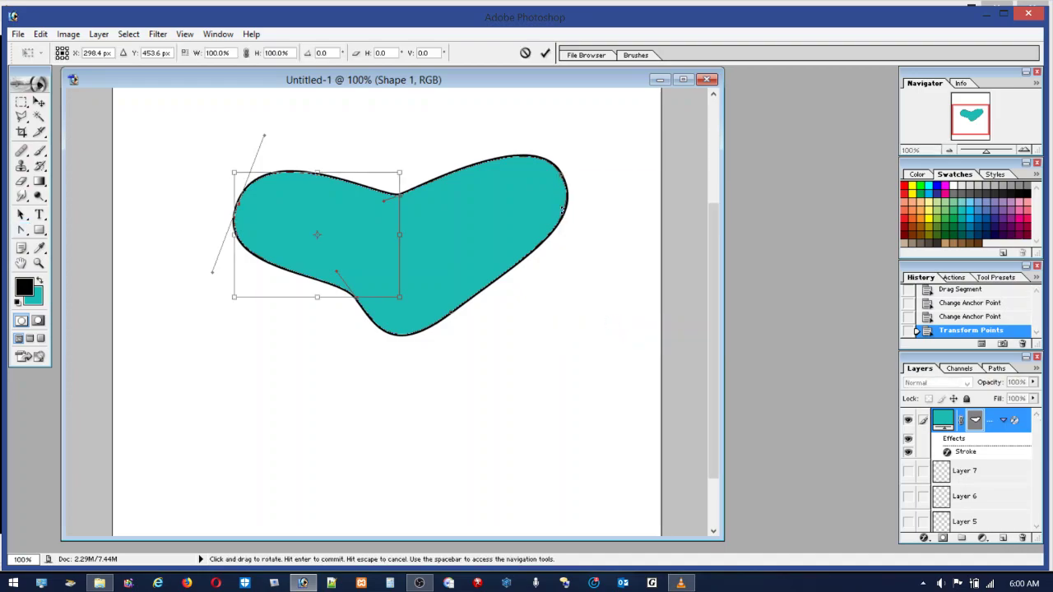
# Commit the pending point transform and pull handles from the right anchor to round it
pyautogui.rightClick(492, 195)
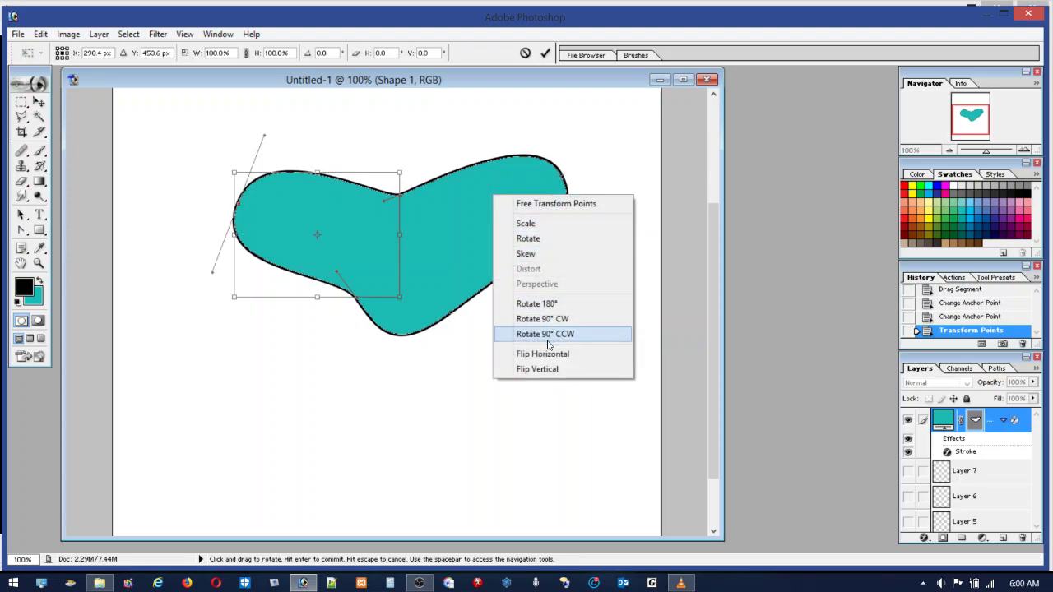
pyautogui.click(43, 35)
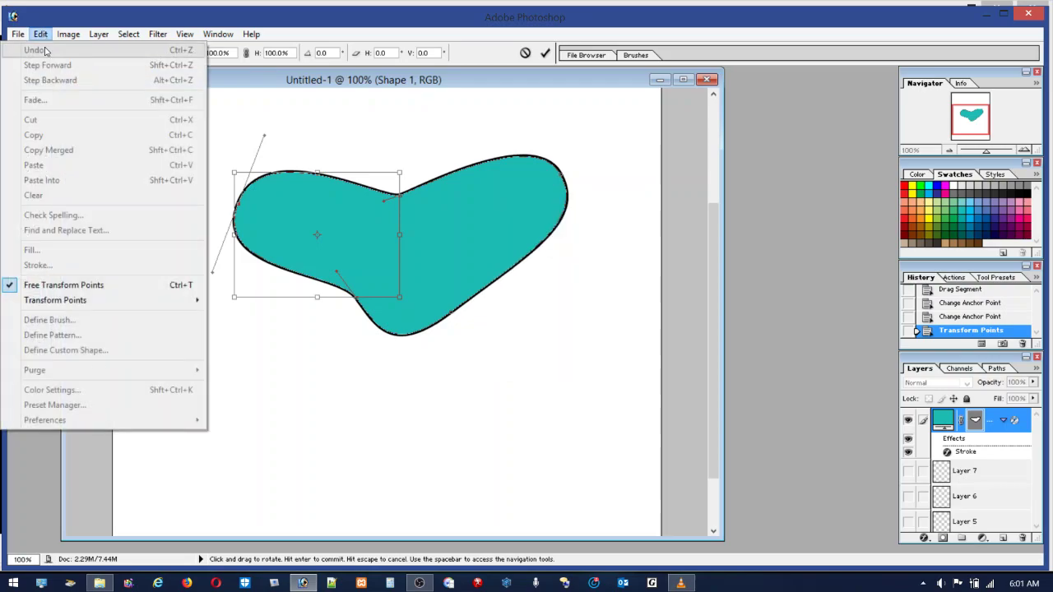
pyautogui.click(483, 192)
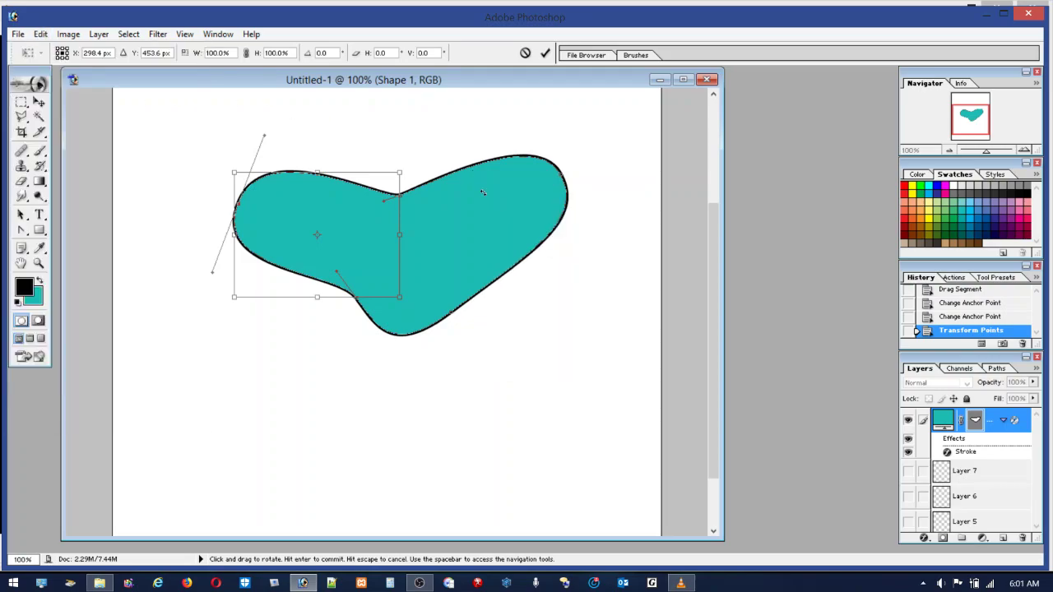
pyautogui.press('Return')
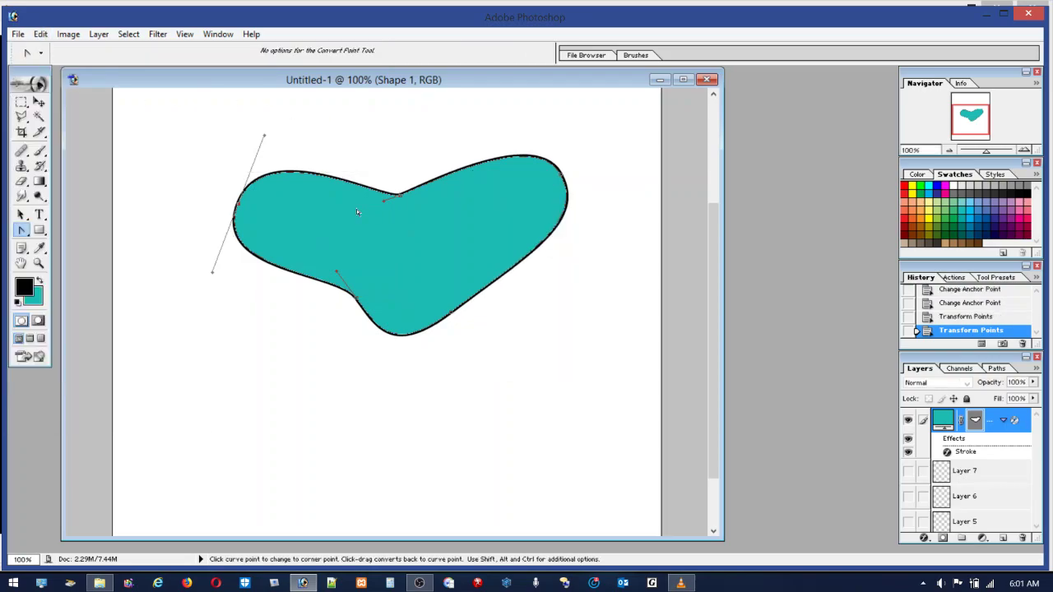
pyautogui.click(560, 176)
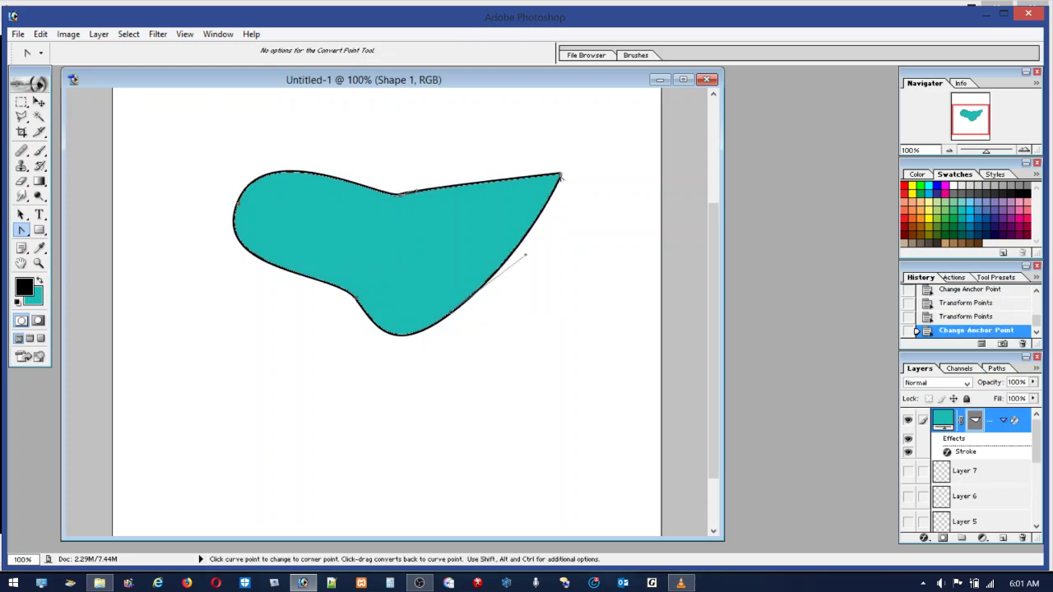
pyautogui.moveTo(560, 176); pyautogui.dragTo(573, 241)
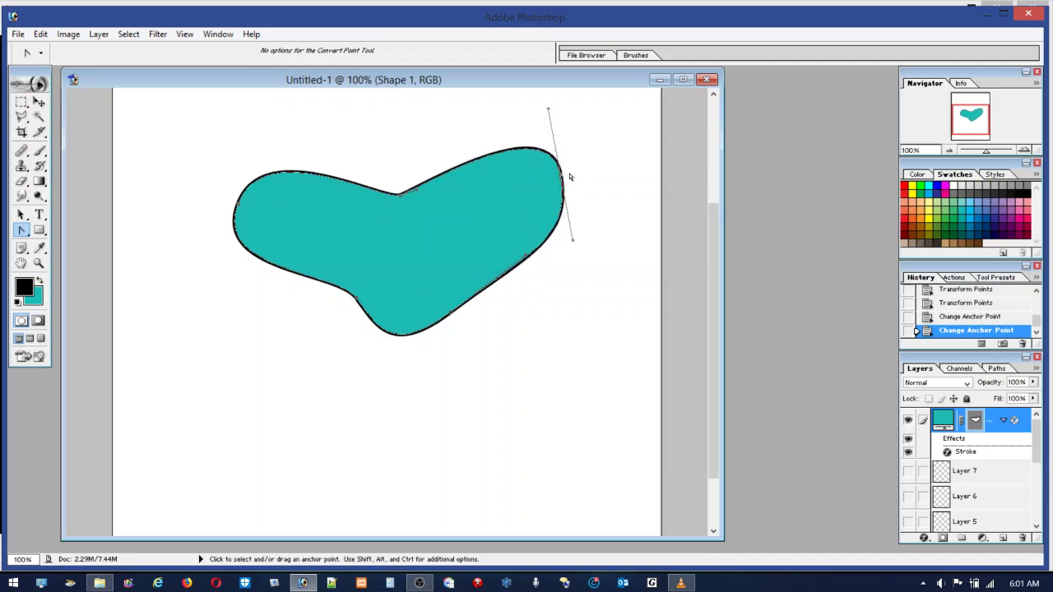
# Free-transform the right-side points further right and down and commit
pyautogui.rightClick(562, 177)
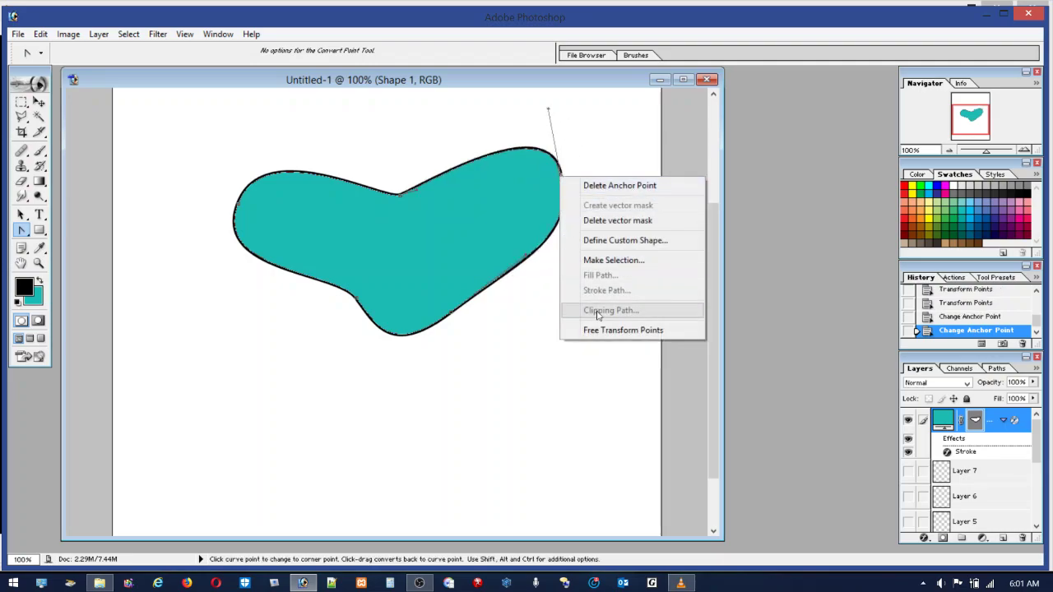
pyautogui.click(603, 333)
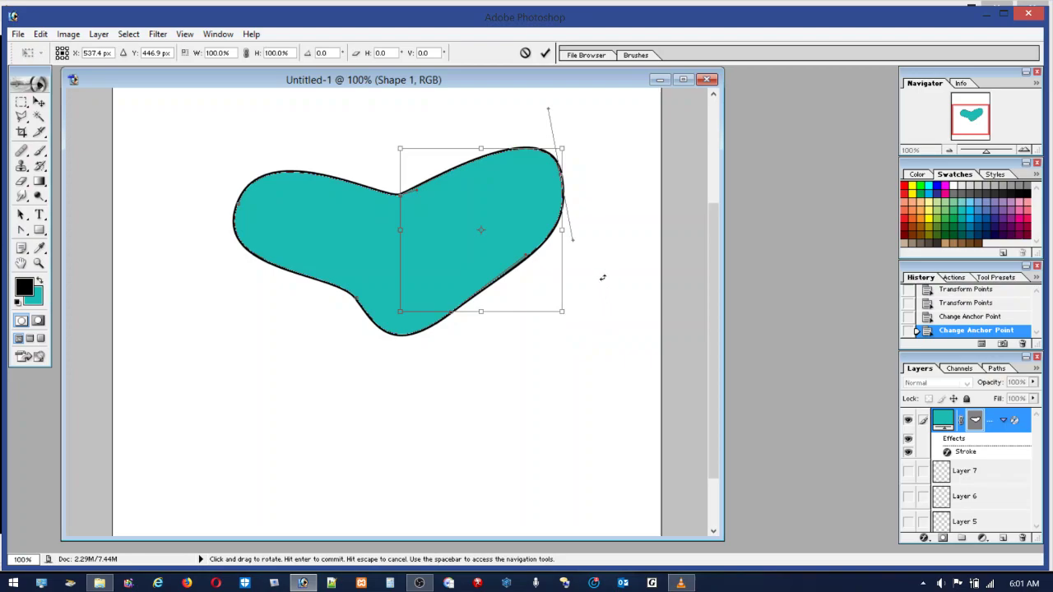
pyautogui.moveTo(538, 218); pyautogui.dragTo(571, 285)
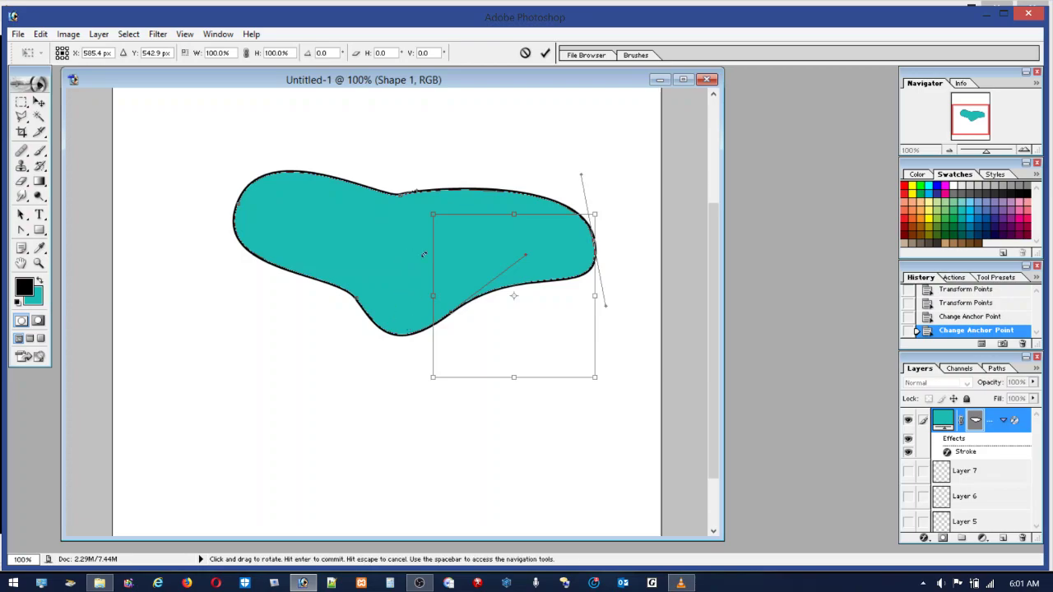
pyautogui.rightClick(513, 244)
pyautogui.click(482, 240)
pyautogui.press('Return')
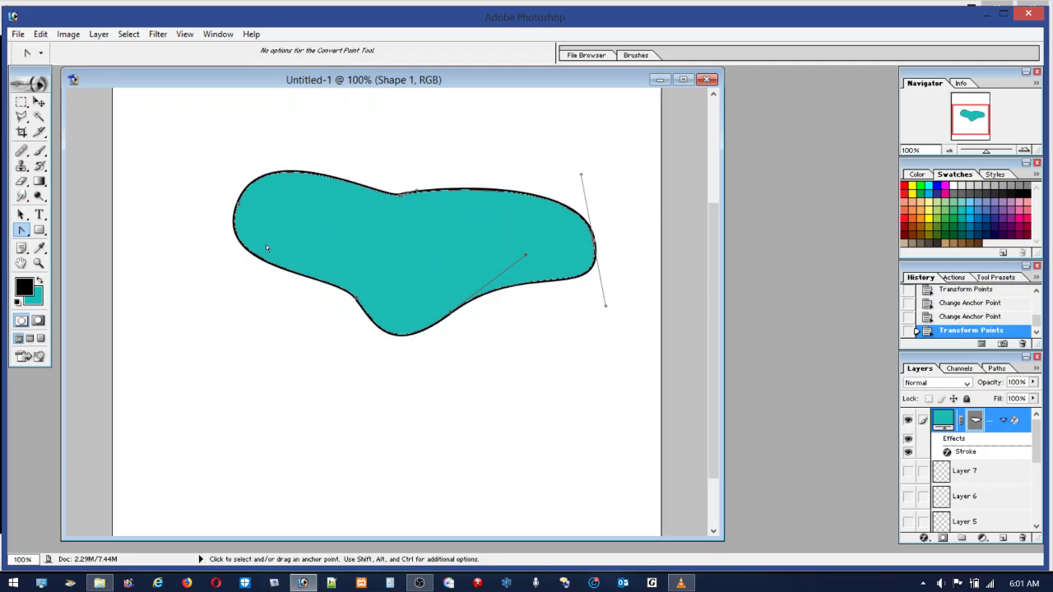
# Zoom in on the teal shape, fit the page on screen, and widen the document window
pyautogui.press('z')
pyautogui.moveTo(208, 138); pyautogui.dragTo(566, 334)
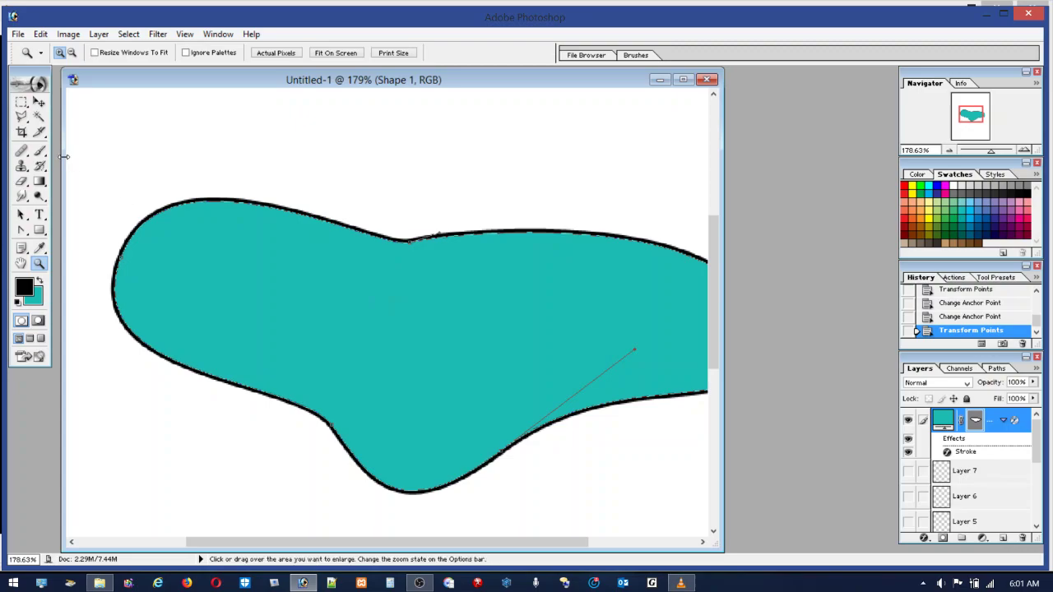
pyautogui.doubleClick(22, 264)
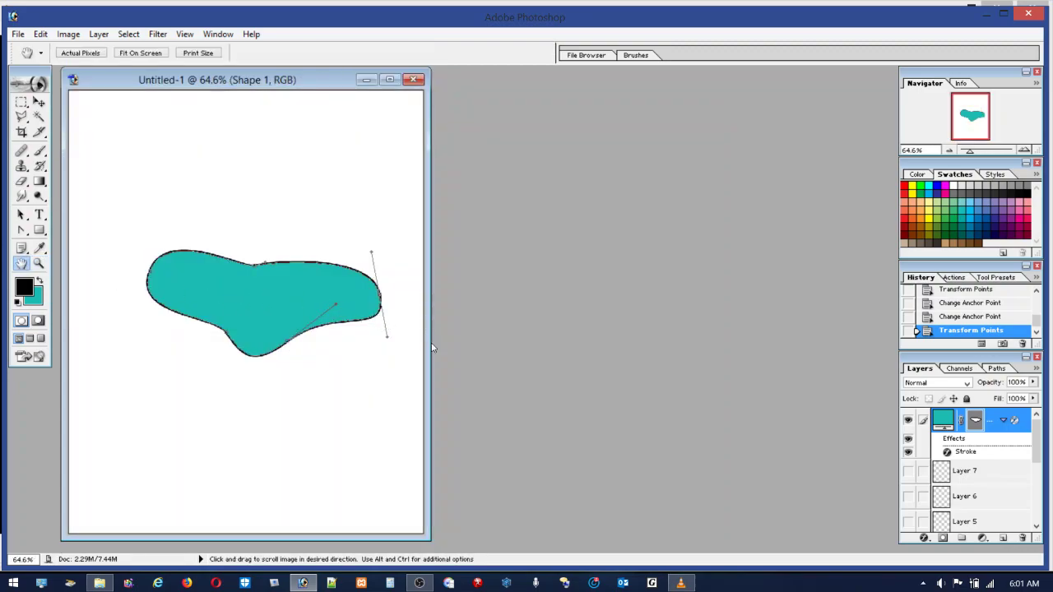
pyautogui.moveTo(429, 344); pyautogui.dragTo(675, 344)
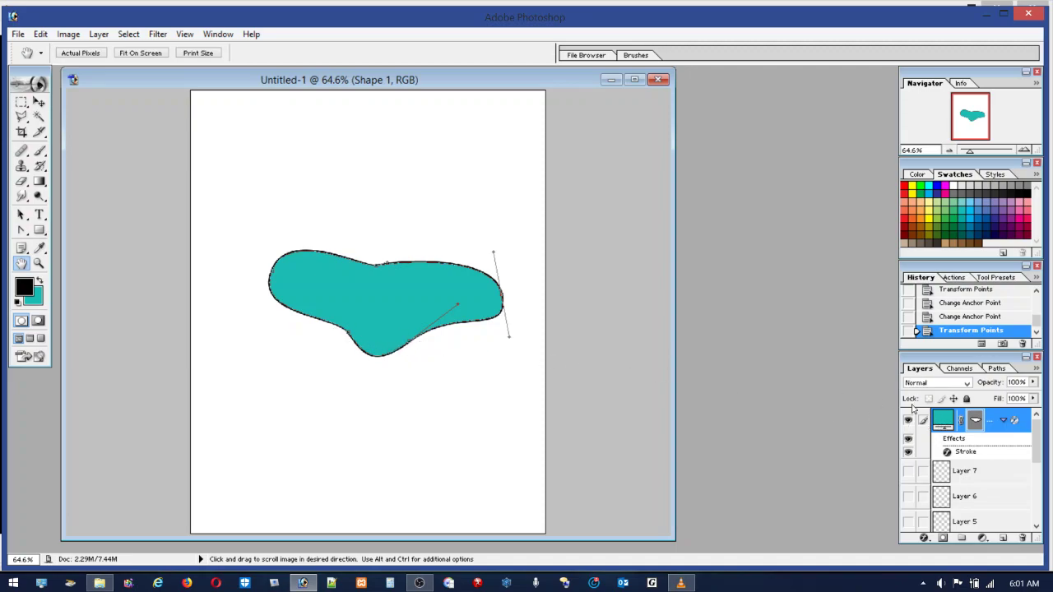
# Pick orange and try brushing on the shape layer, dismissing the not-editable warnings
pyautogui.click(913, 213)
pyautogui.click(39, 153)
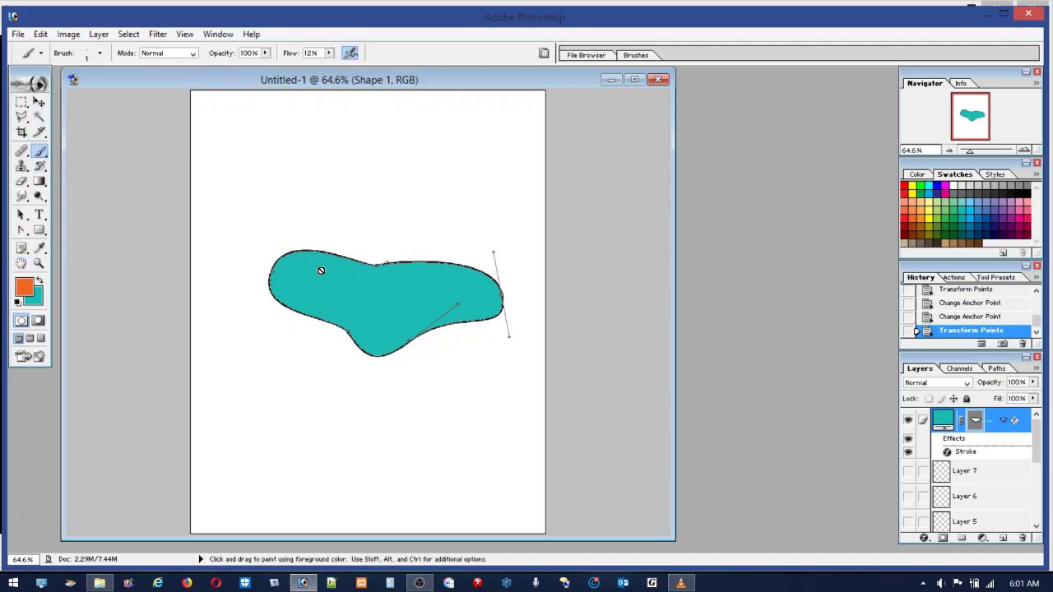
pyautogui.click(387, 303)
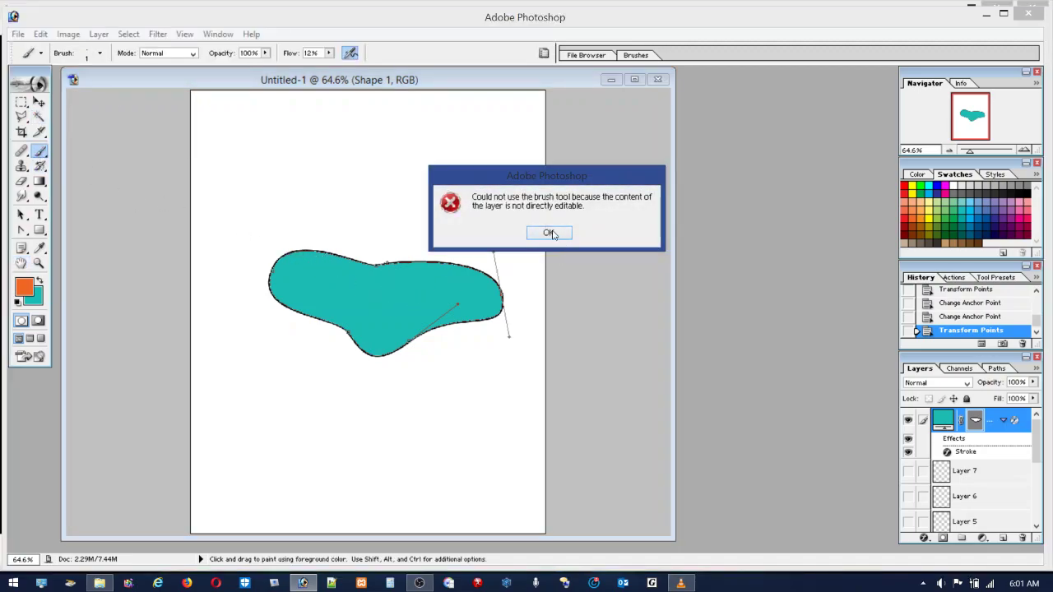
pyautogui.click(550, 233)
pyautogui.click(416, 301)
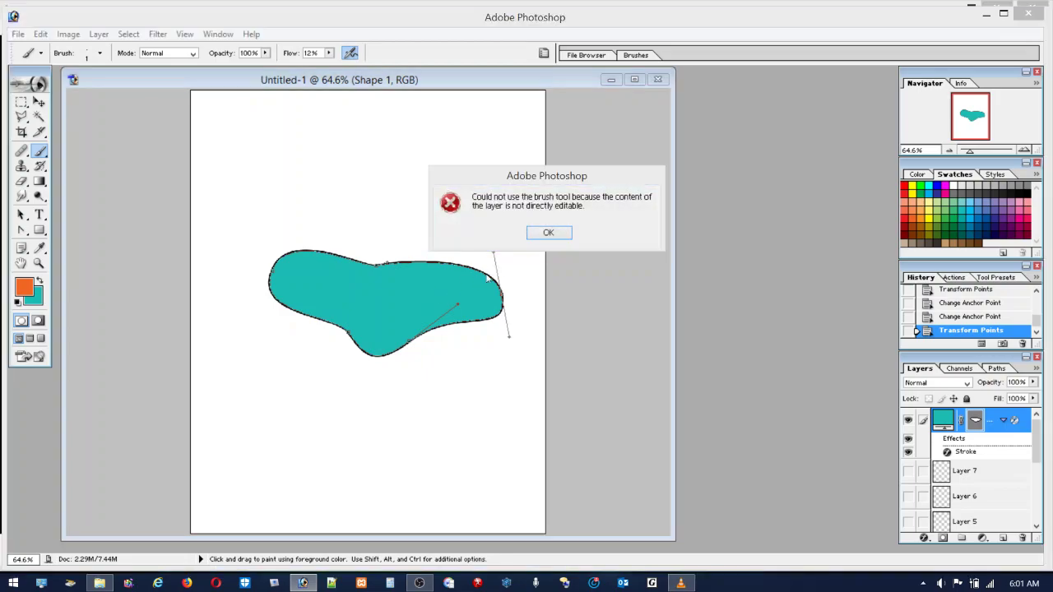
pyautogui.click(549, 234)
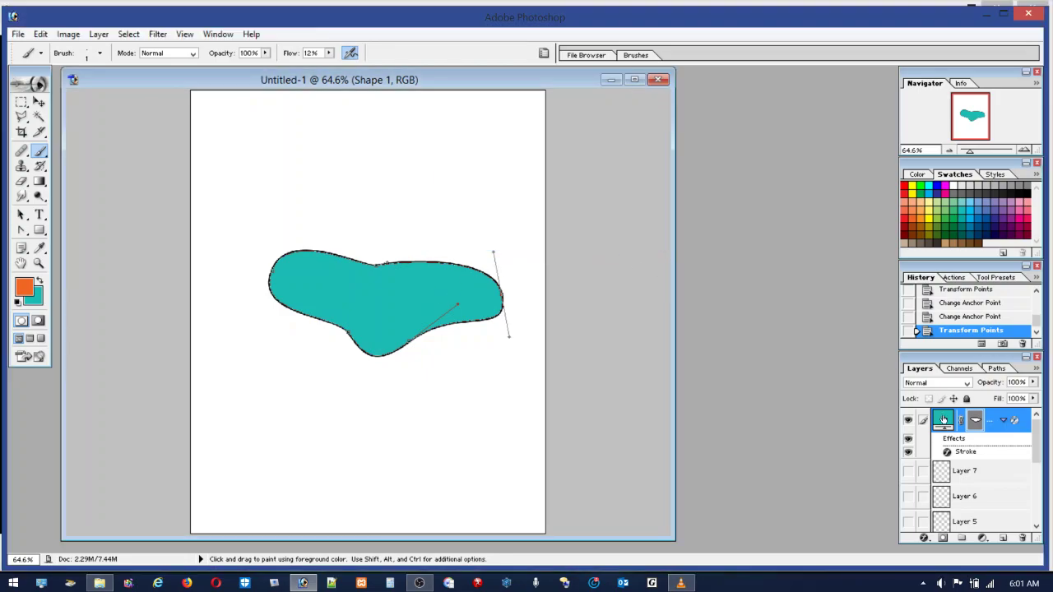
# Change the shape layer's fill colour to light teal 74CFCB
pyautogui.doubleClick(943, 421)
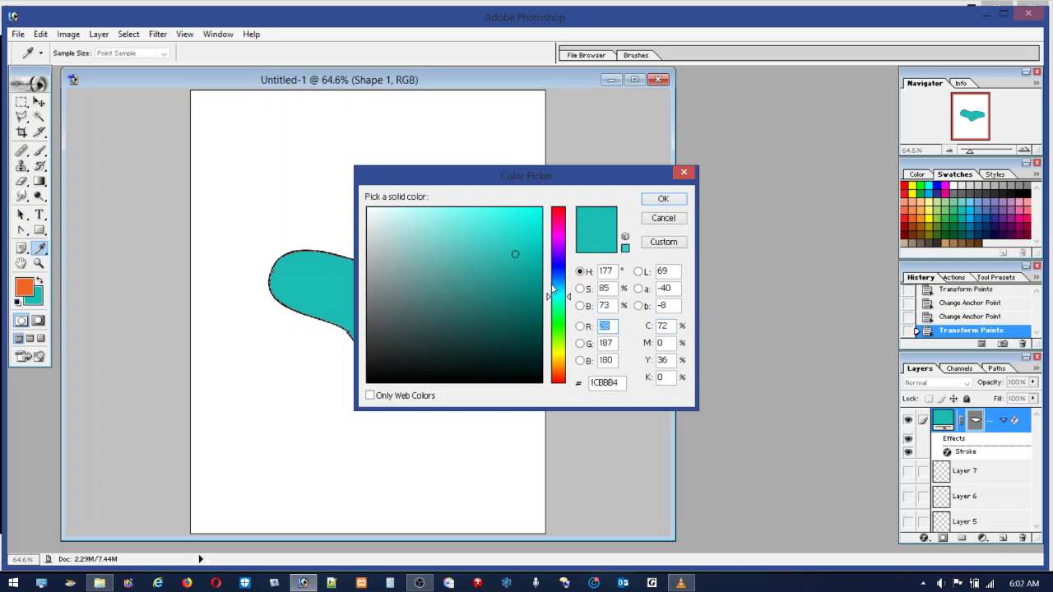
pyautogui.click(513, 328)
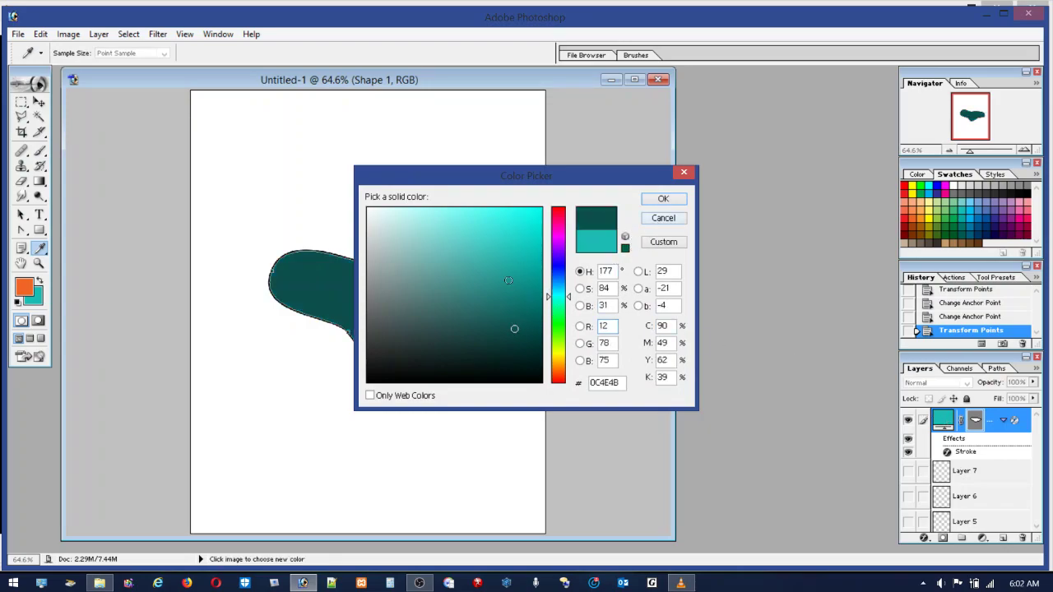
pyautogui.click(443, 241)
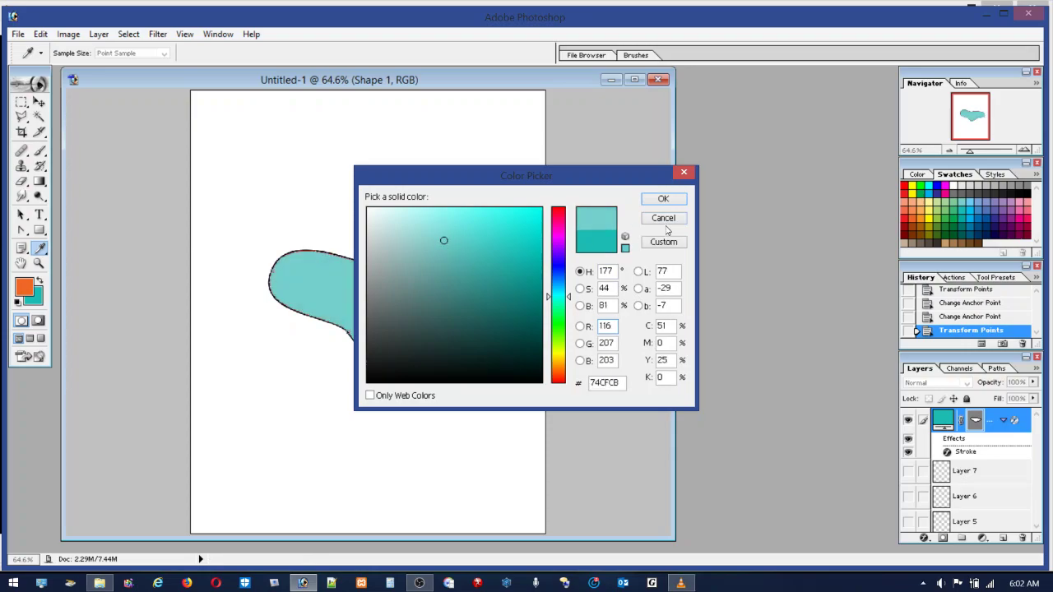
pyautogui.click(663, 199)
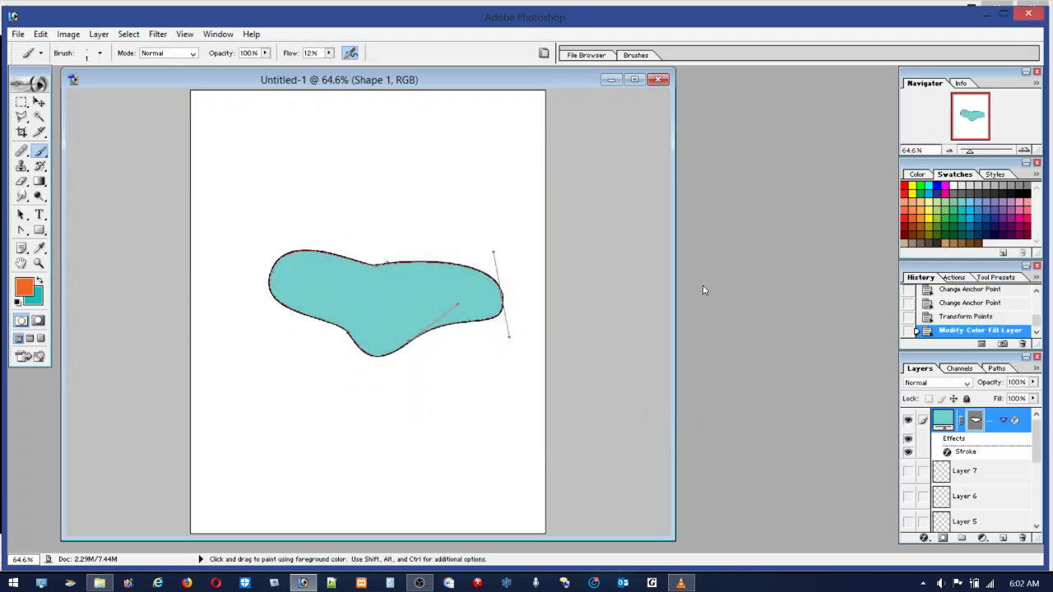
# Collapse Shape 1's effects list and hide the vector path outline on the canvas
pyautogui.moveTo(957, 436); pyautogui.dragTo(980, 444)
pyautogui.click(1004, 422)
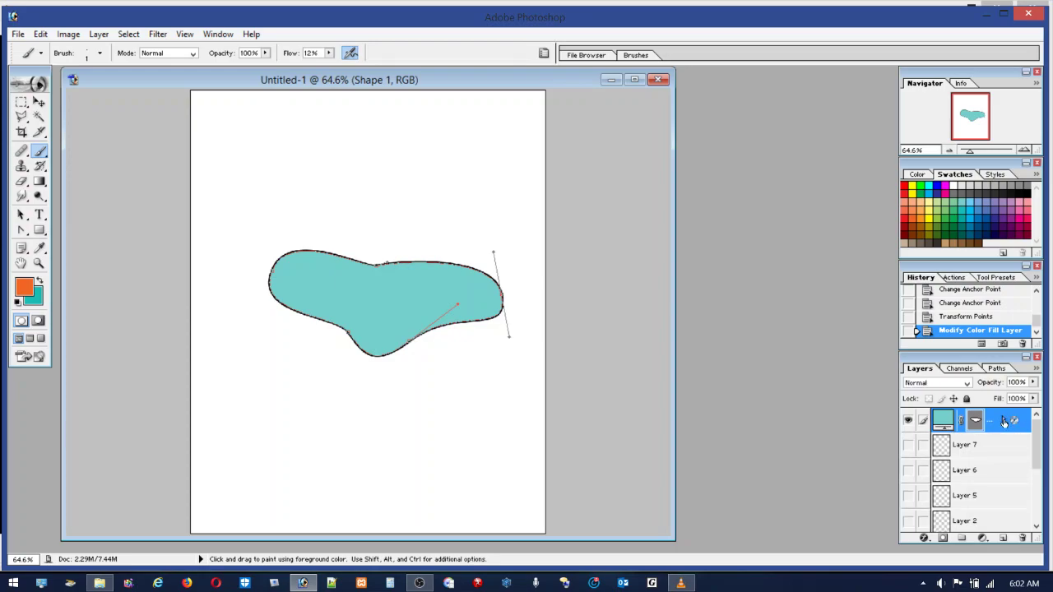
pyautogui.click(1004, 421)
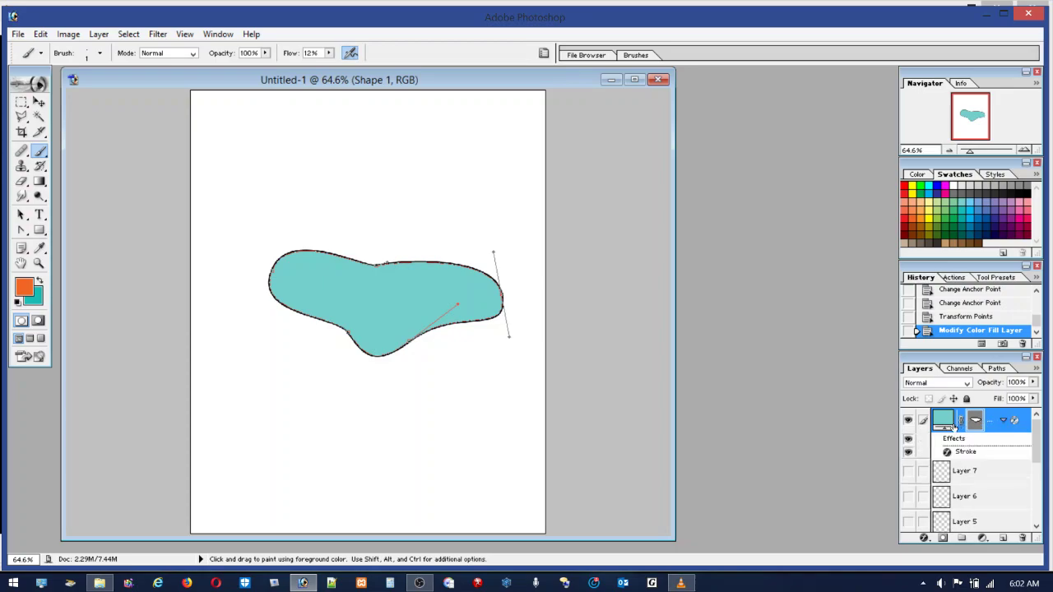
pyautogui.click(1003, 421)
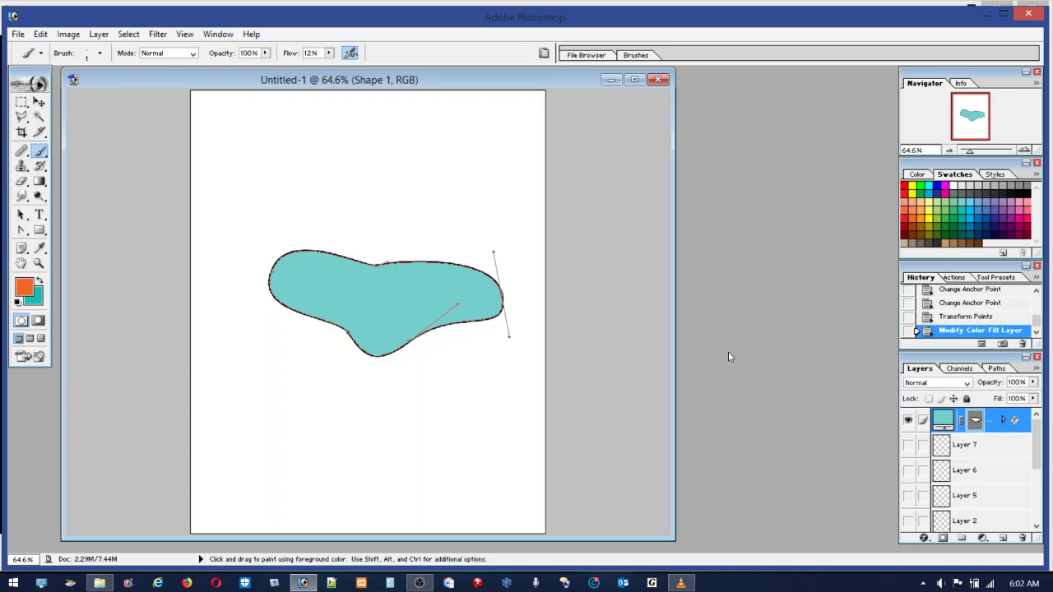
pyautogui.click(975, 420)
pyautogui.doubleClick(929, 422)
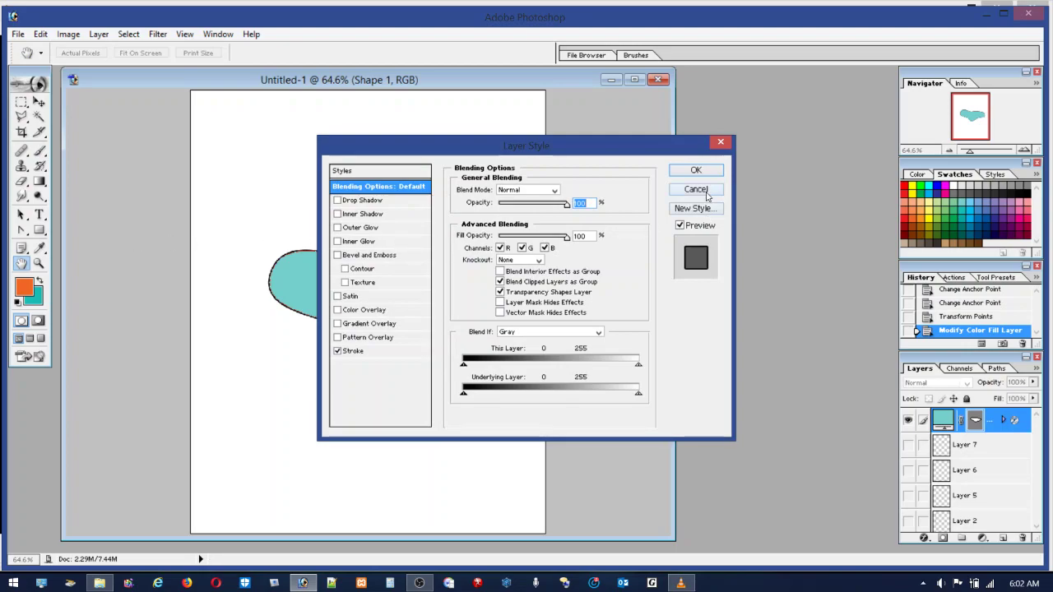
pyautogui.click(696, 190)
# Set the foreground colour to a light yellow swatch and select the Move tool
pyautogui.click(930, 207)
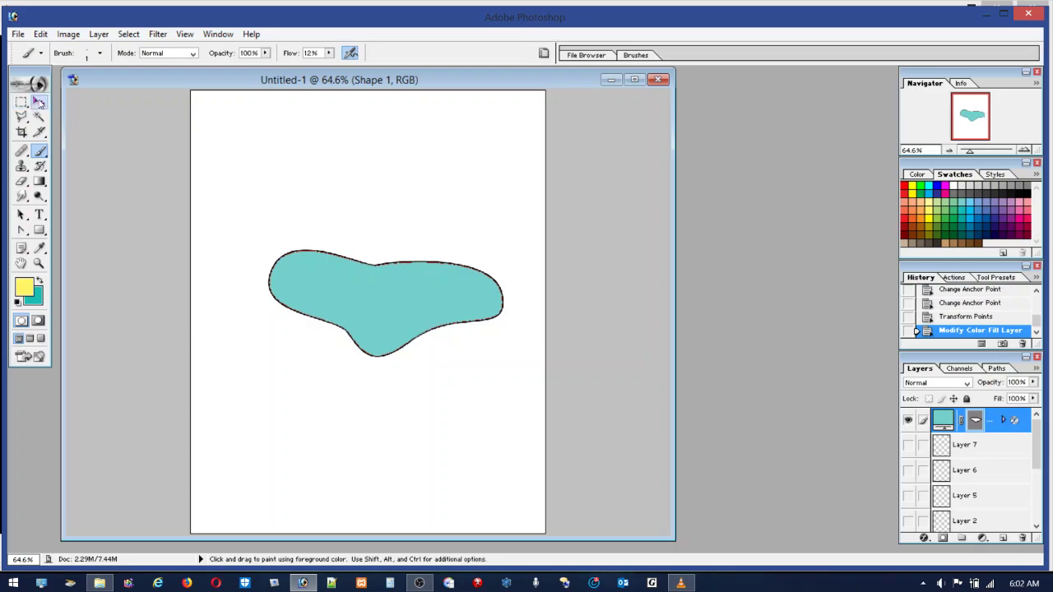
pyautogui.click(39, 101)
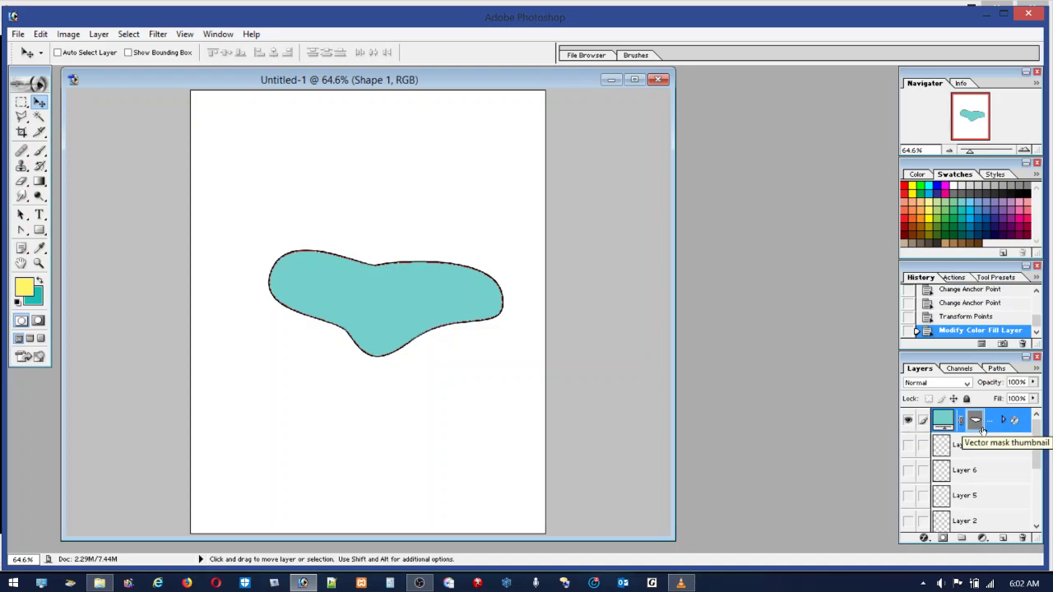
pyautogui.click(923, 538)
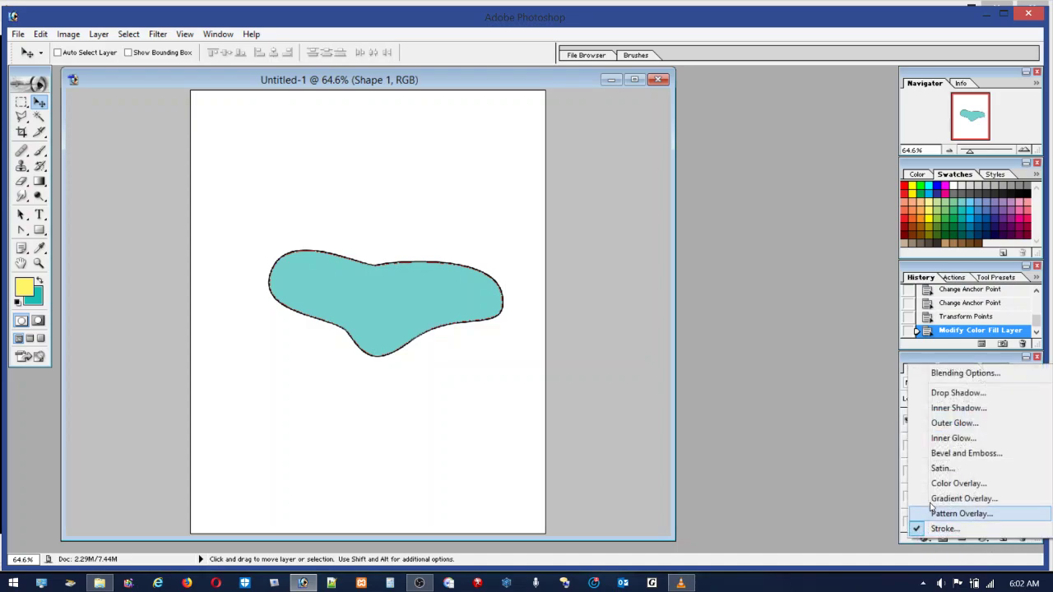
# Add a Smooth Inner Bevel and Emboss to the turquoise shape, lit at 128° angle, 28° altitude
pyautogui.click(965, 459)
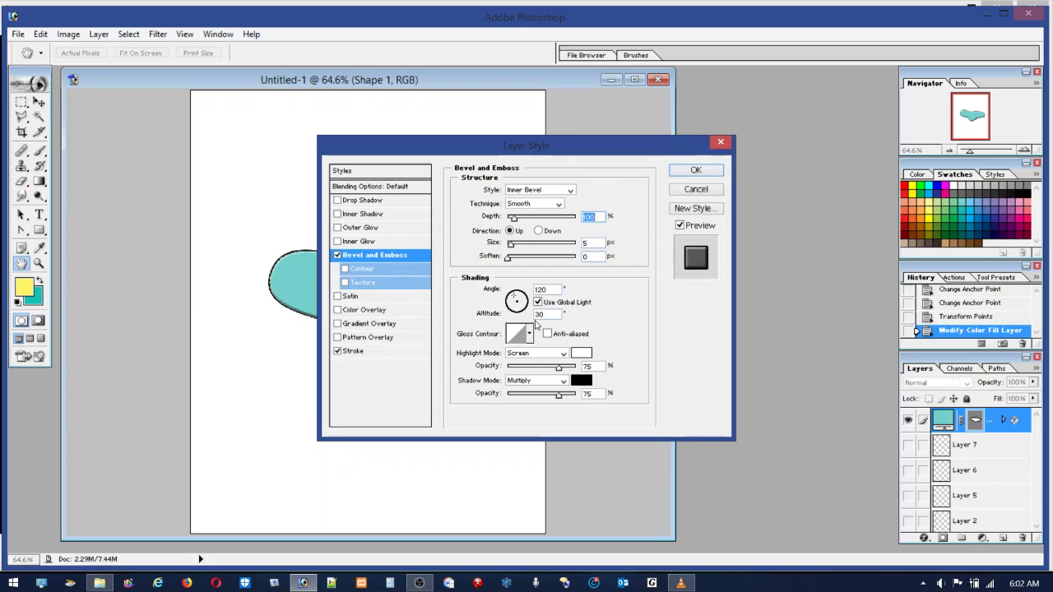
pyautogui.moveTo(516, 303); pyautogui.dragTo(515, 301)
pyautogui.click(518, 298)
pyautogui.click(523, 305)
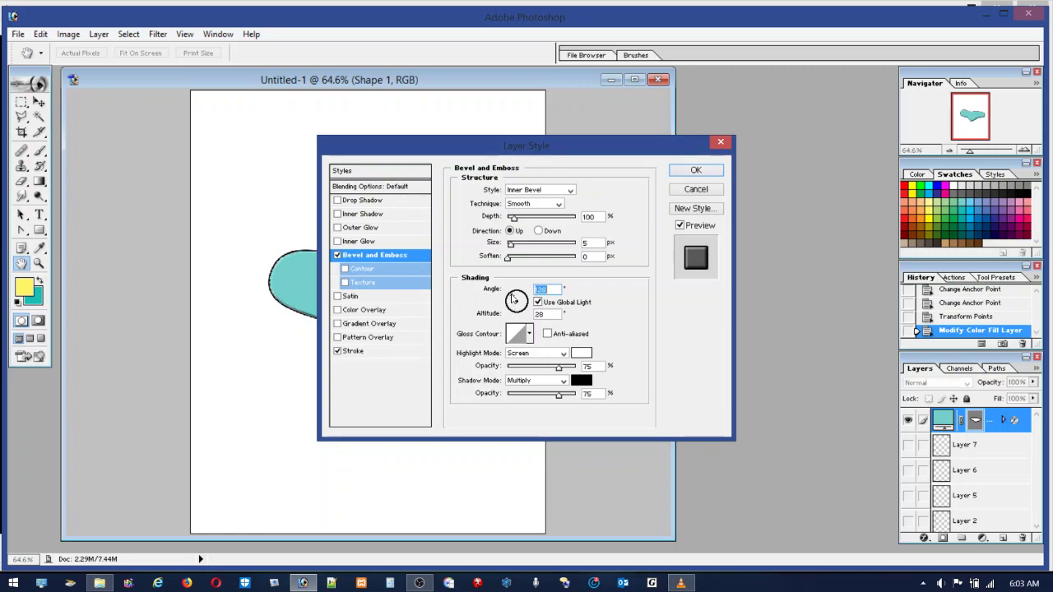
pyautogui.click(695, 171)
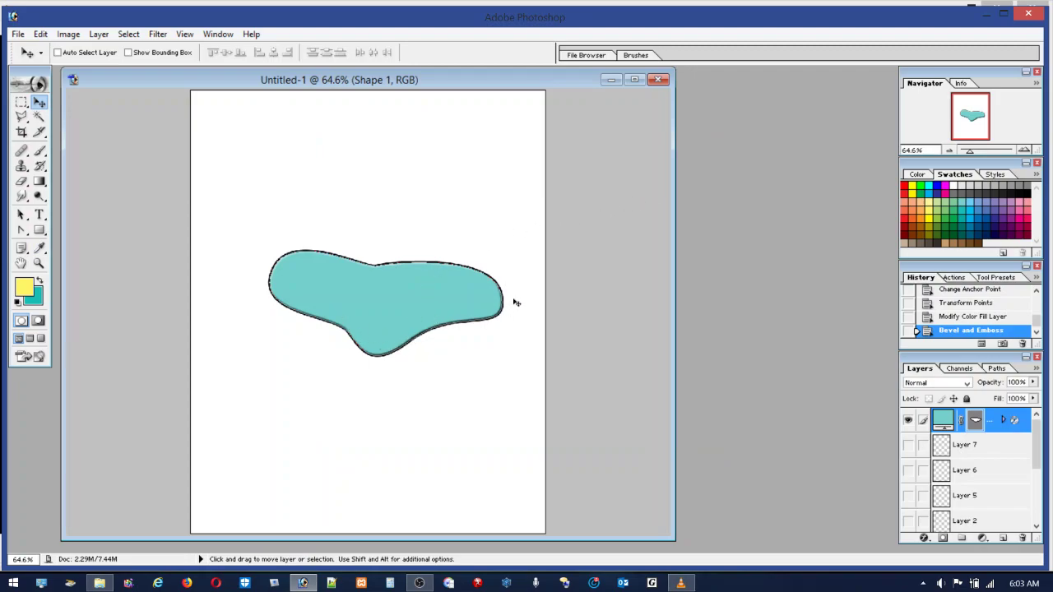
pyautogui.click(923, 538)
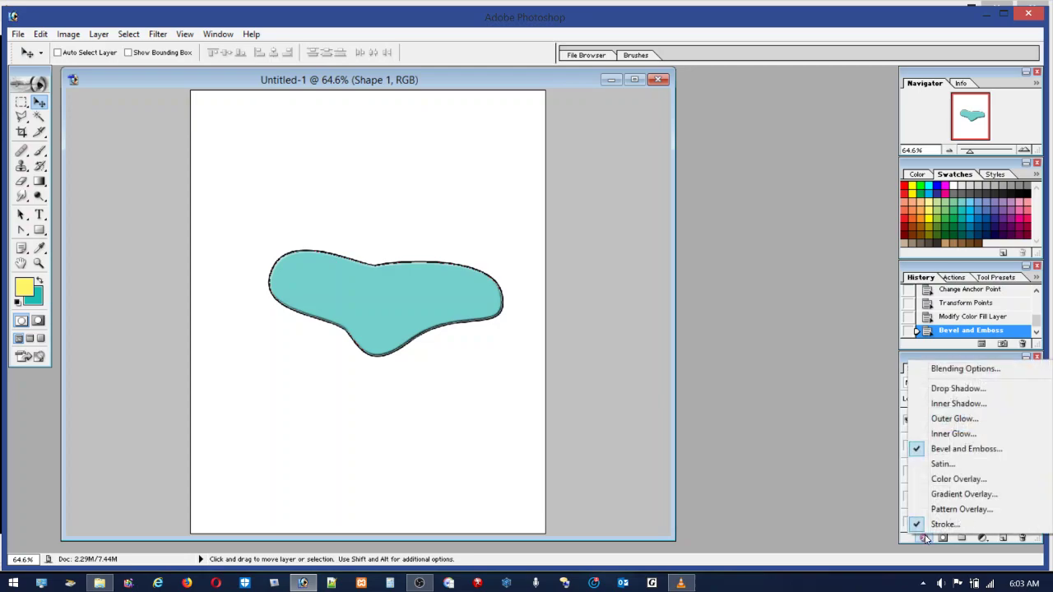
# Set the bevel to 61% depth and 32 px size, lower its shadow opacity, and enable Satin
pyautogui.click(967, 451)
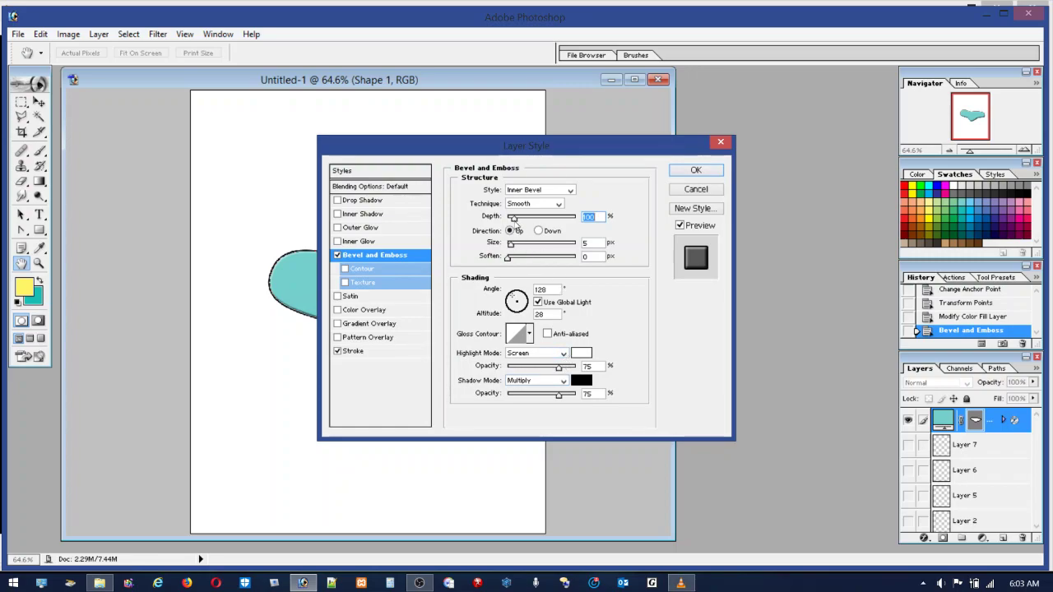
pyautogui.moveTo(514, 219); pyautogui.dragTo(522, 248)
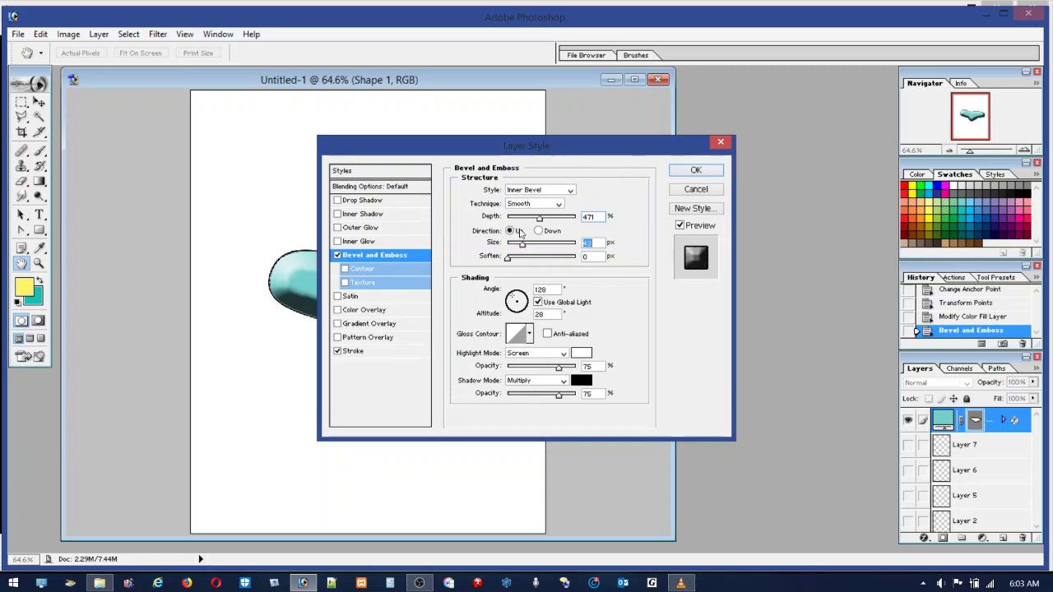
pyautogui.moveTo(473, 151); pyautogui.dragTo(679, 108)
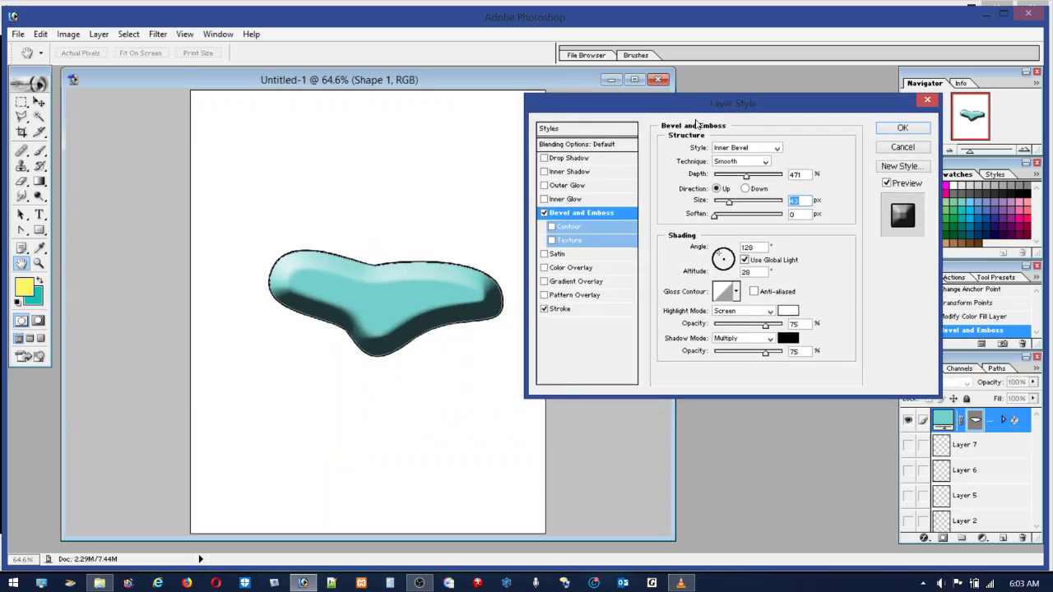
pyautogui.moveTo(727, 204)
pyautogui.mouseDown()
pyautogui.moveTo(748, 178)
pyautogui.moveTo(718, 177)
pyautogui.mouseUp()
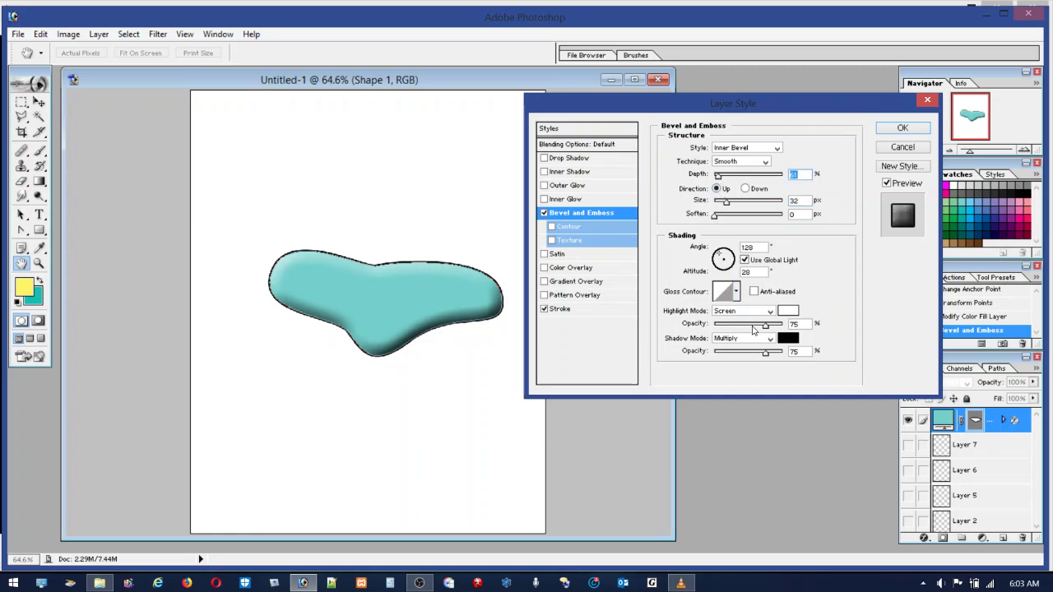
pyautogui.moveTo(764, 356)
pyautogui.mouseDown()
pyautogui.moveTo(695, 354)
pyautogui.moveTo(763, 356)
pyautogui.mouseUp()
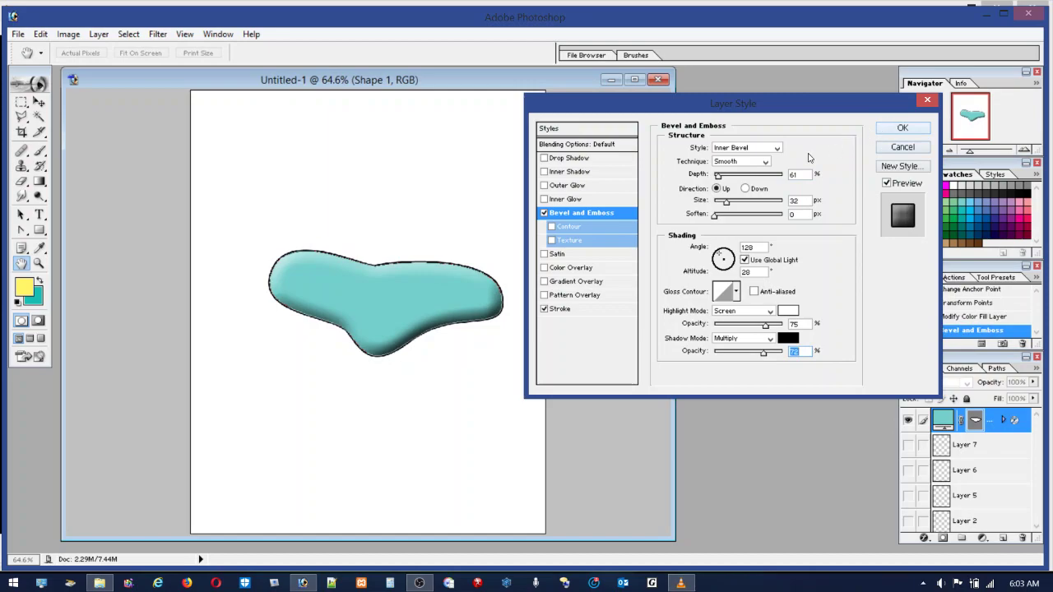
pyautogui.click(558, 254)
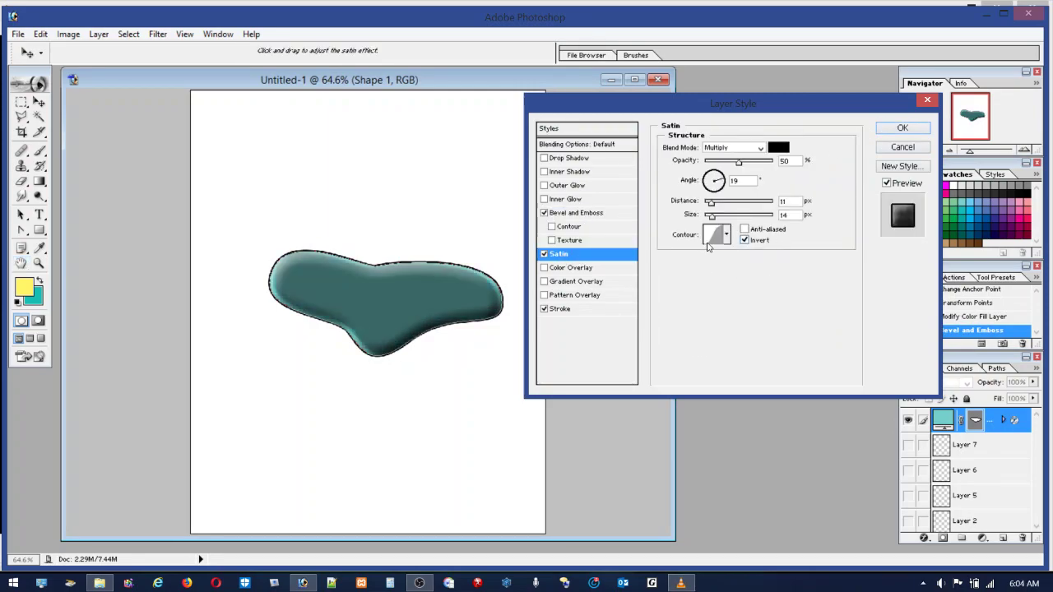
# Preview a series of satin contour presets, including Cone - Inverted, Linear and Cone
pyautogui.click(727, 237)
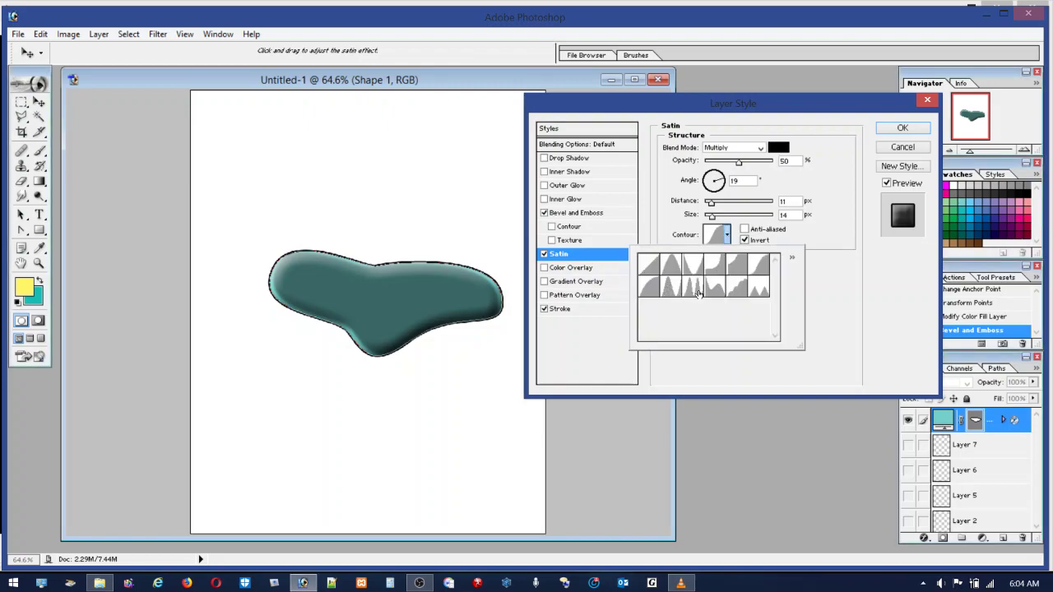
pyautogui.click(696, 288)
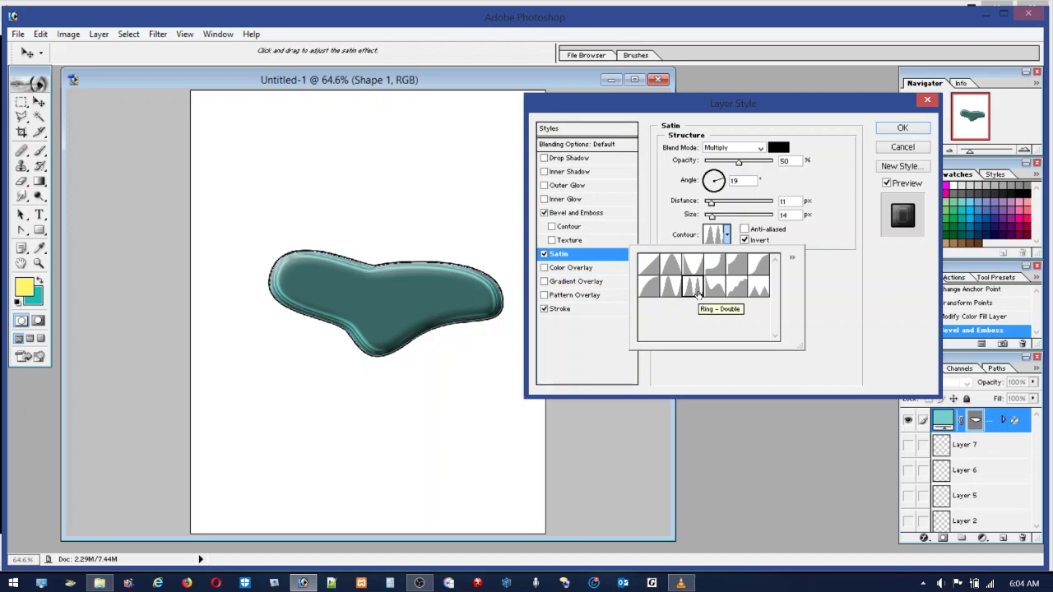
pyautogui.click(670, 289)
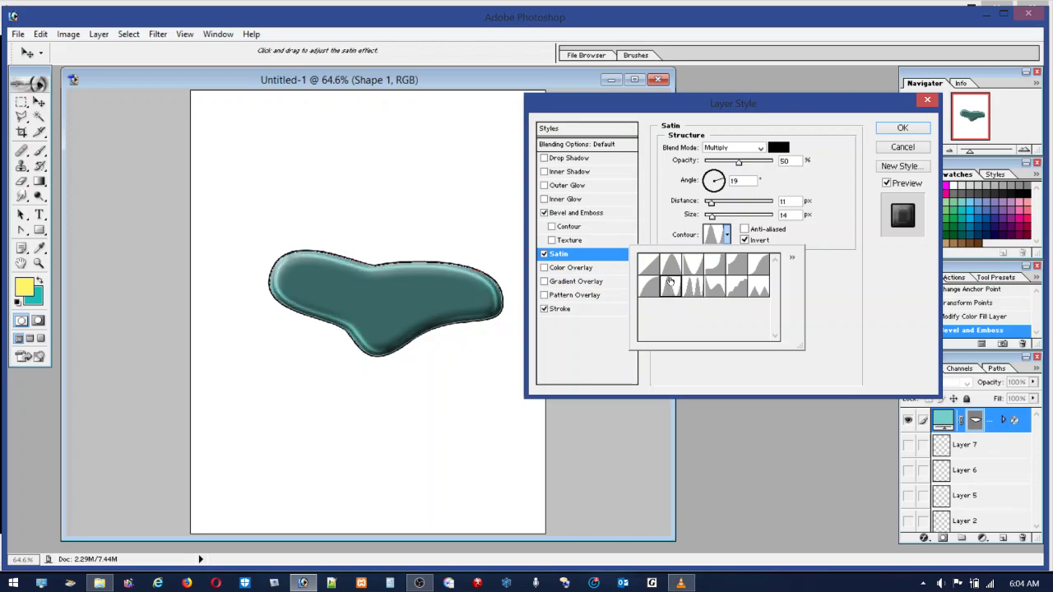
pyautogui.click(670, 265)
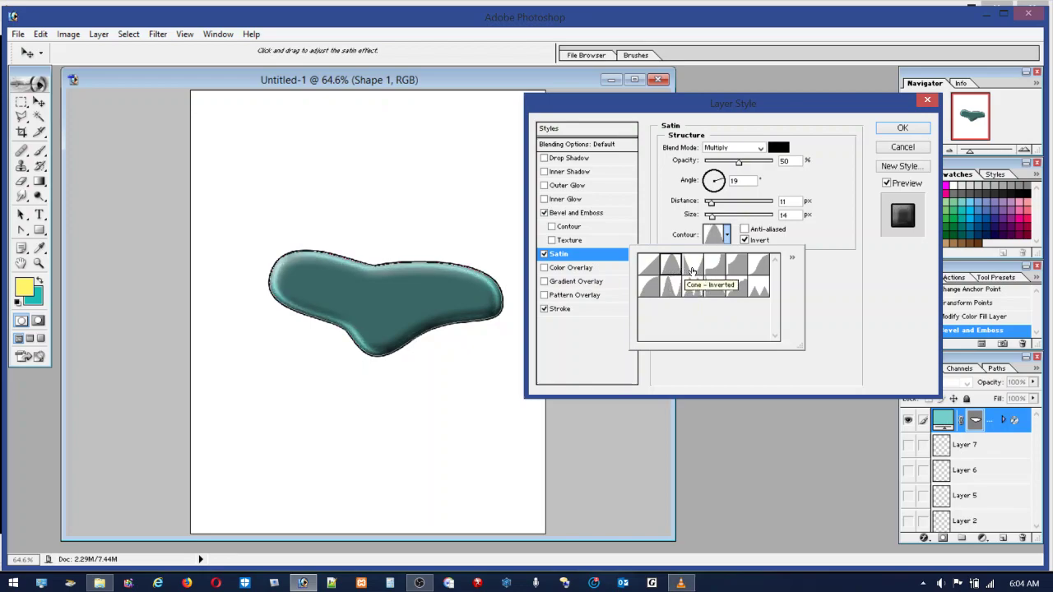
pyautogui.click(692, 266)
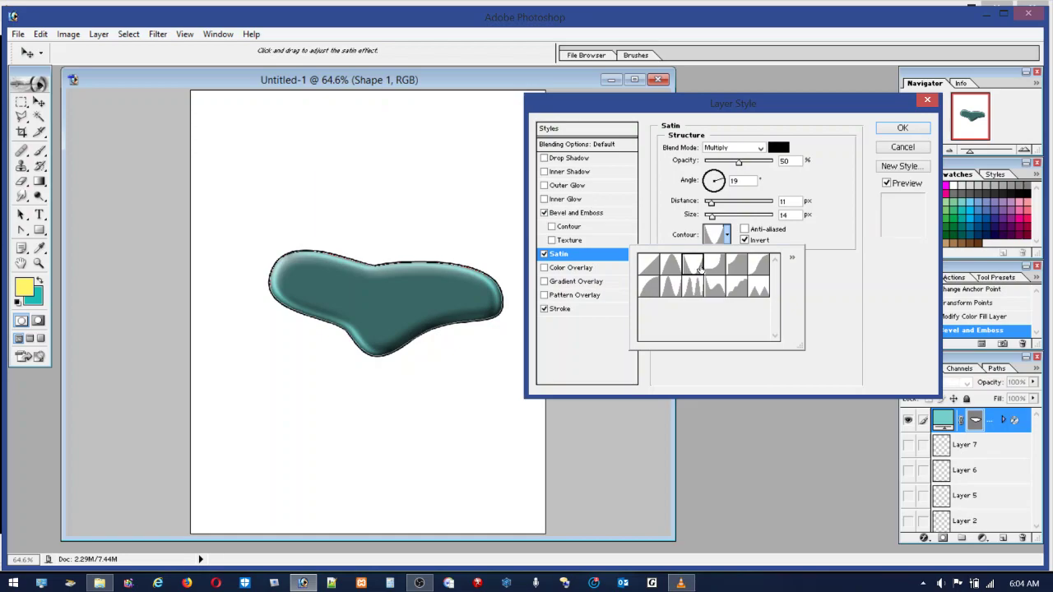
pyautogui.click(715, 265)
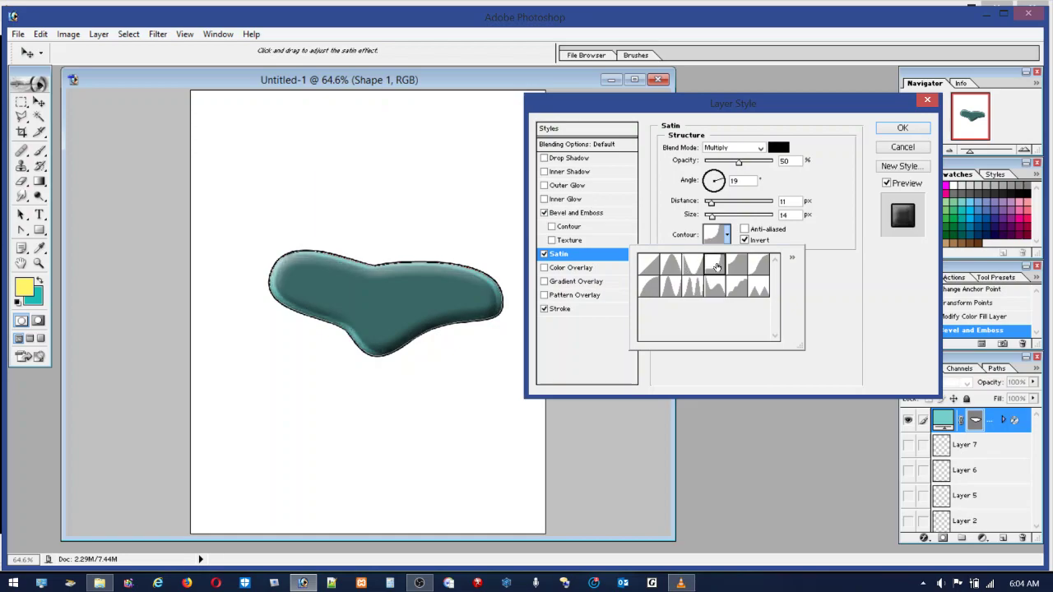
pyautogui.click(731, 267)
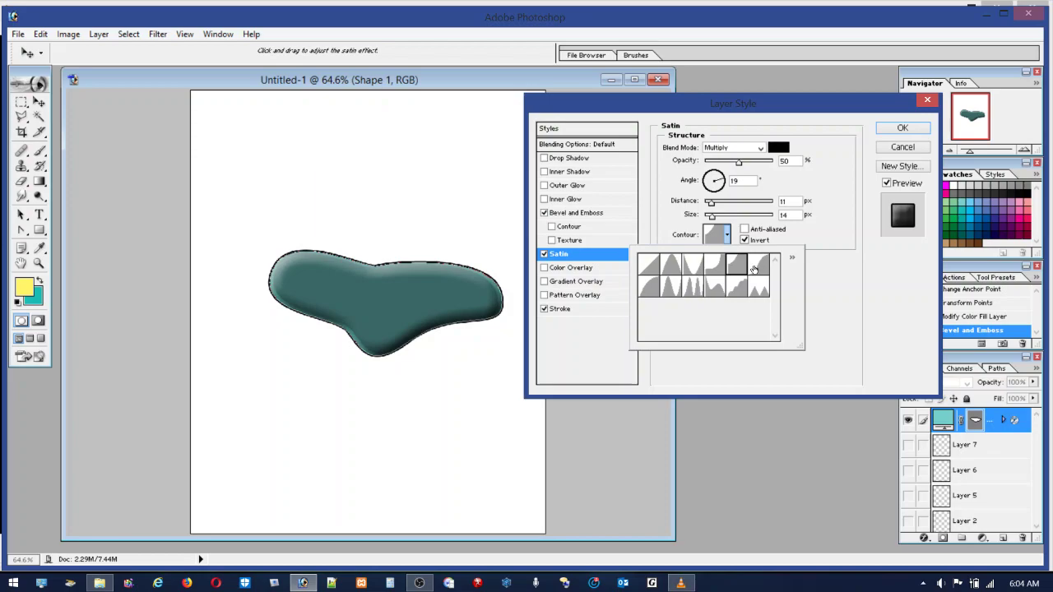
pyautogui.click(757, 268)
pyautogui.click(757, 290)
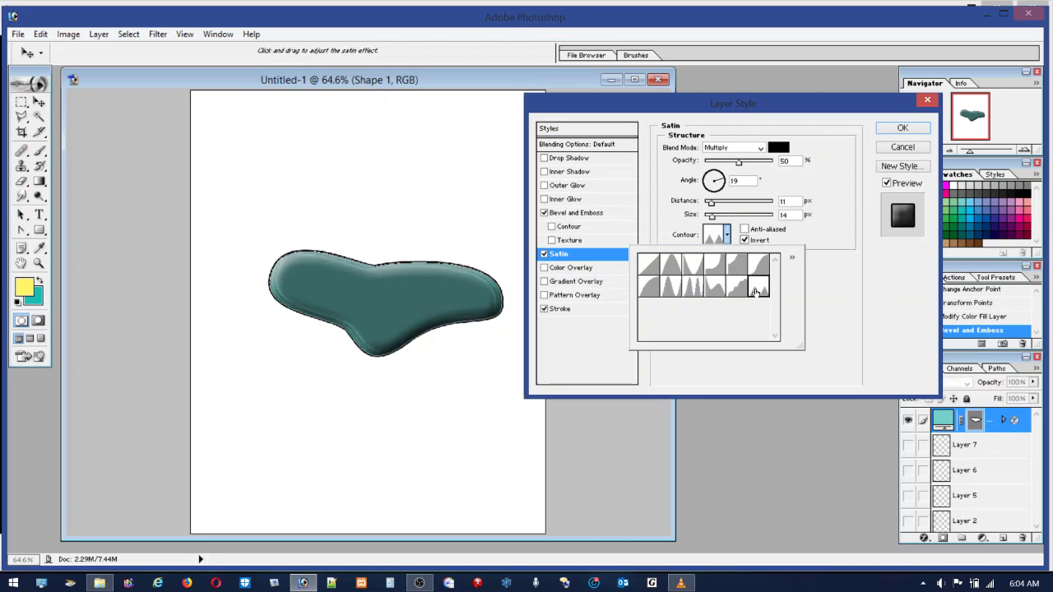
pyautogui.click(731, 289)
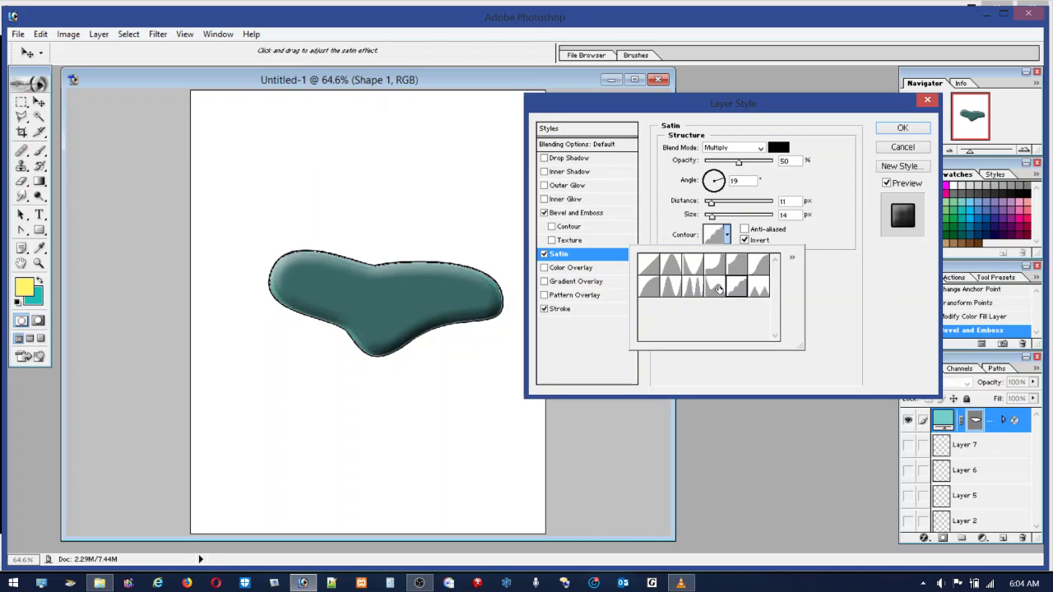
pyautogui.click(719, 286)
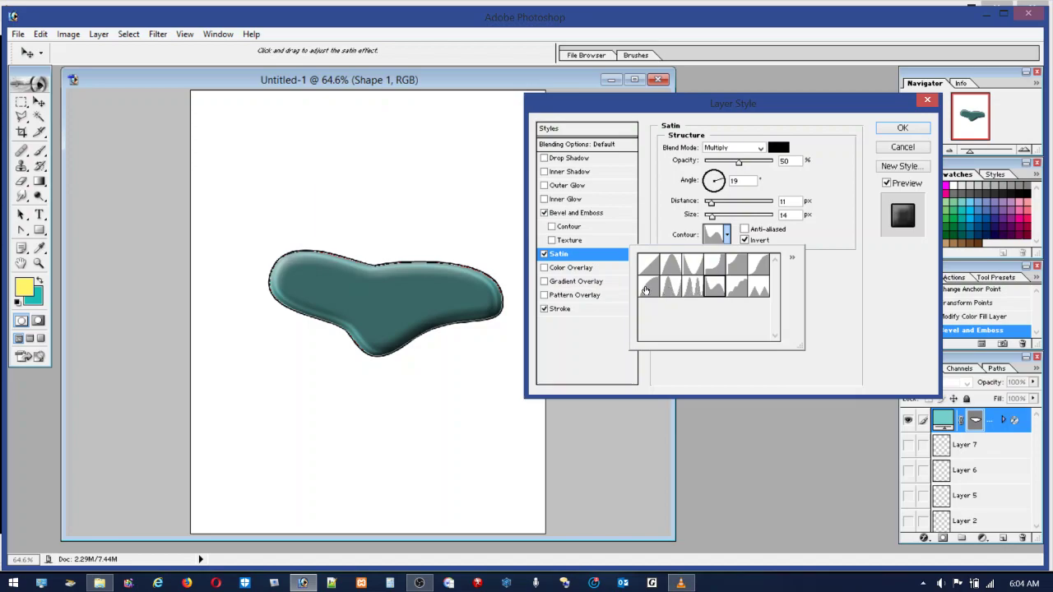
pyautogui.click(647, 288)
pyautogui.click(650, 265)
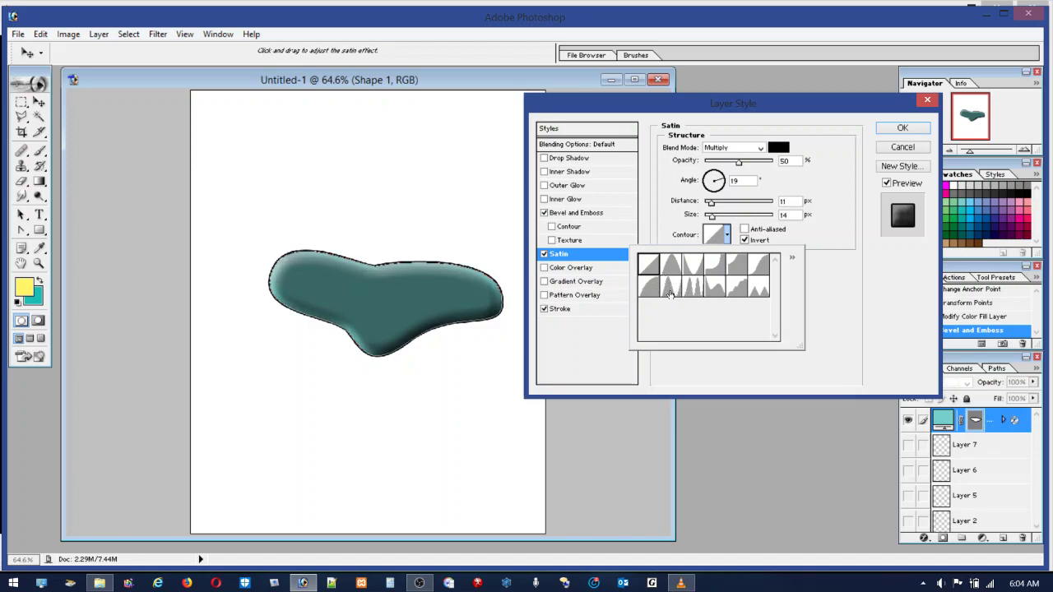
pyautogui.click(670, 292)
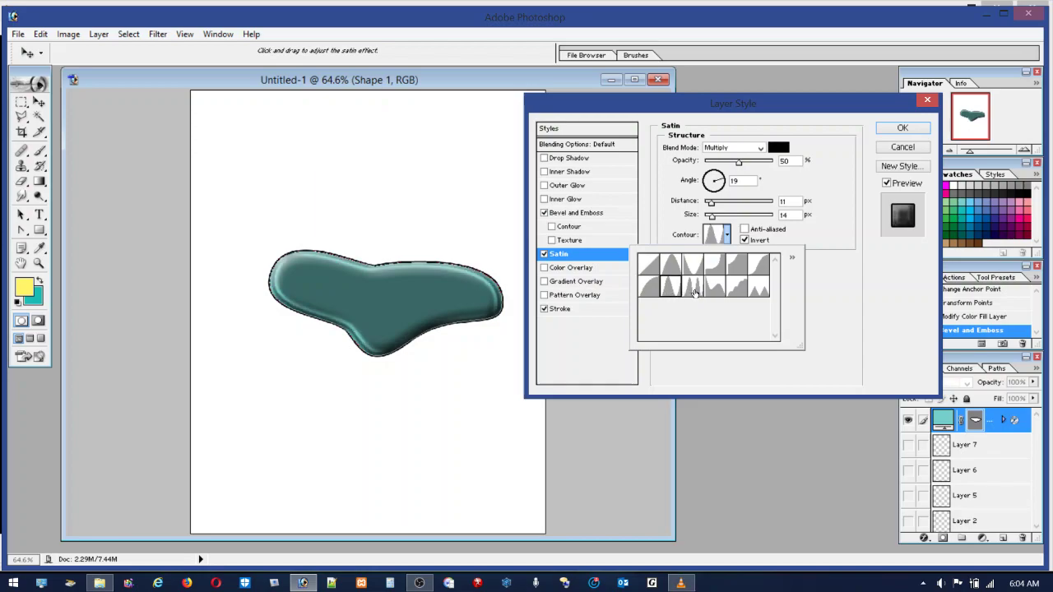
pyautogui.click(694, 289)
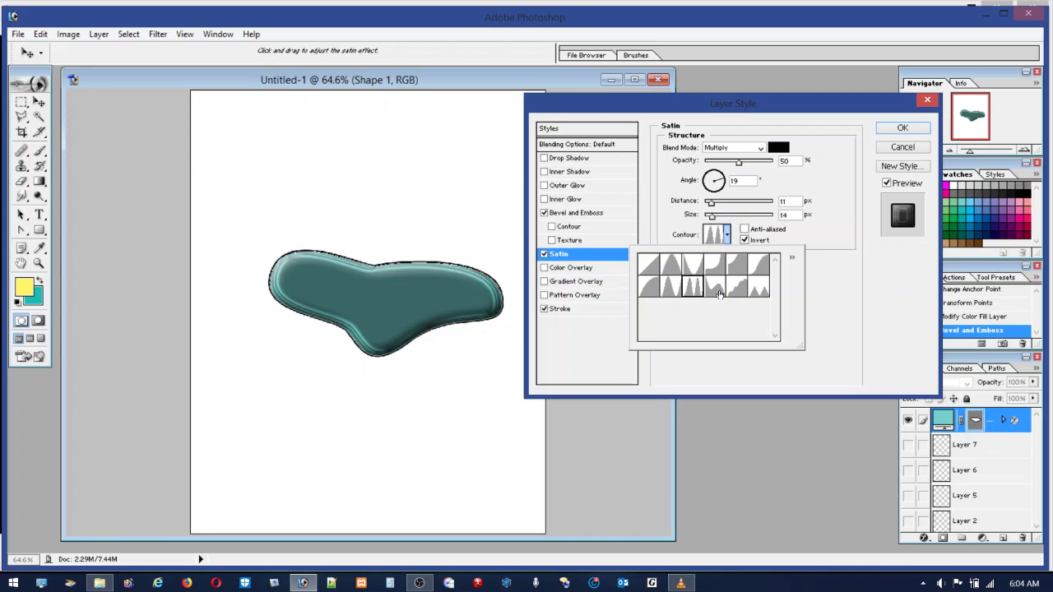
pyautogui.click(718, 294)
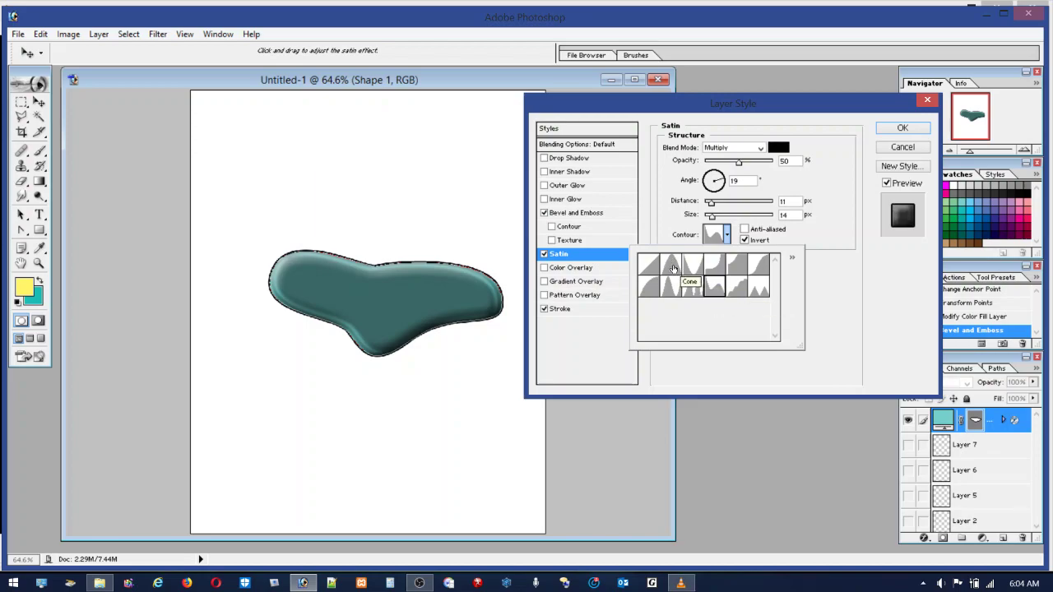
pyautogui.click(673, 269)
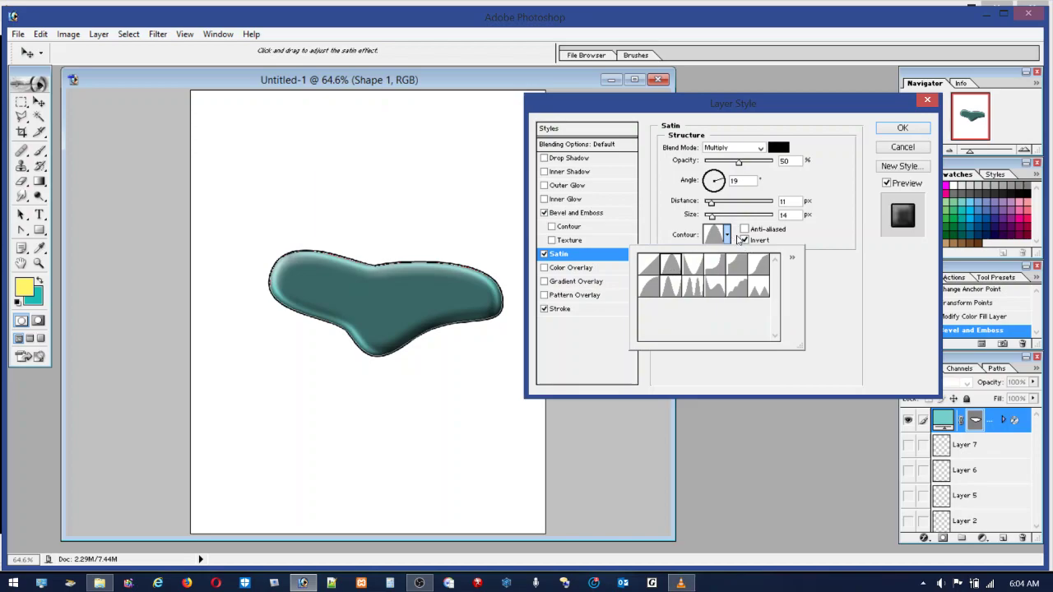
# Toggle the satin's Invert option to compare, leaving it turned off
pyautogui.click(744, 241)
pyautogui.click(745, 241)
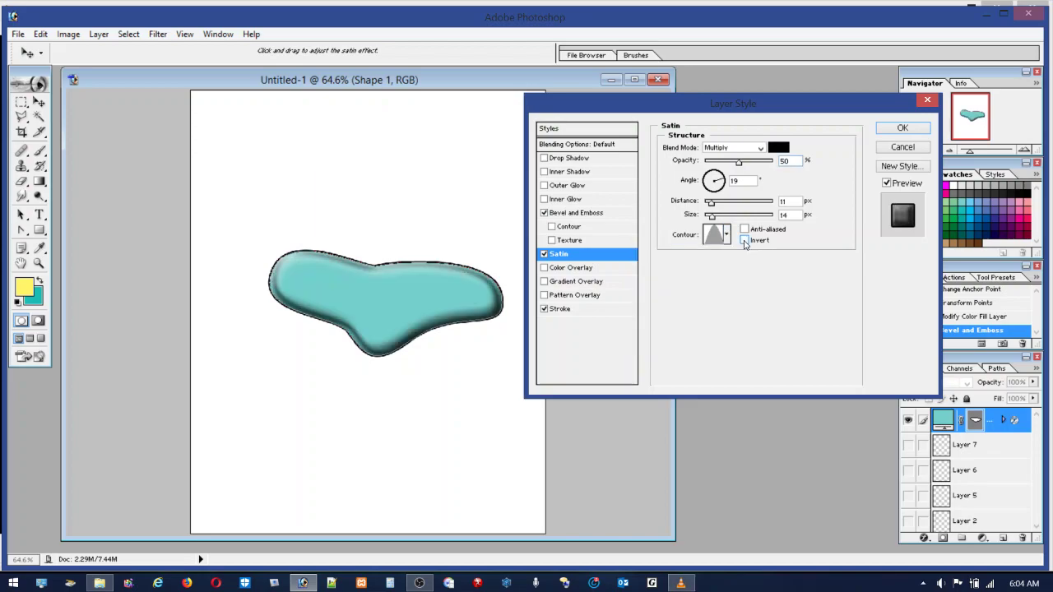
pyautogui.click(745, 242)
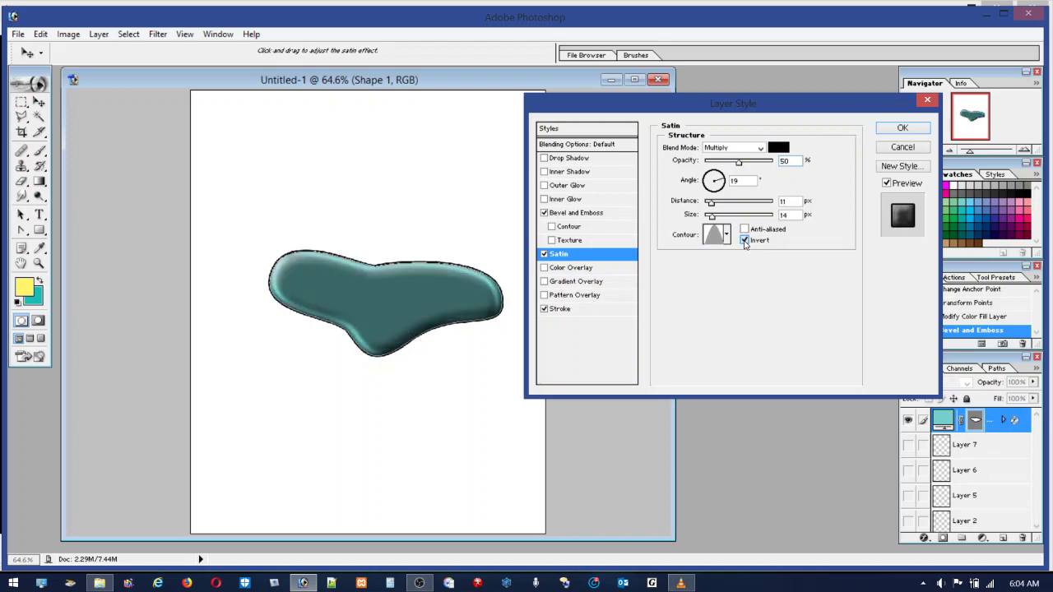
pyautogui.click(745, 241)
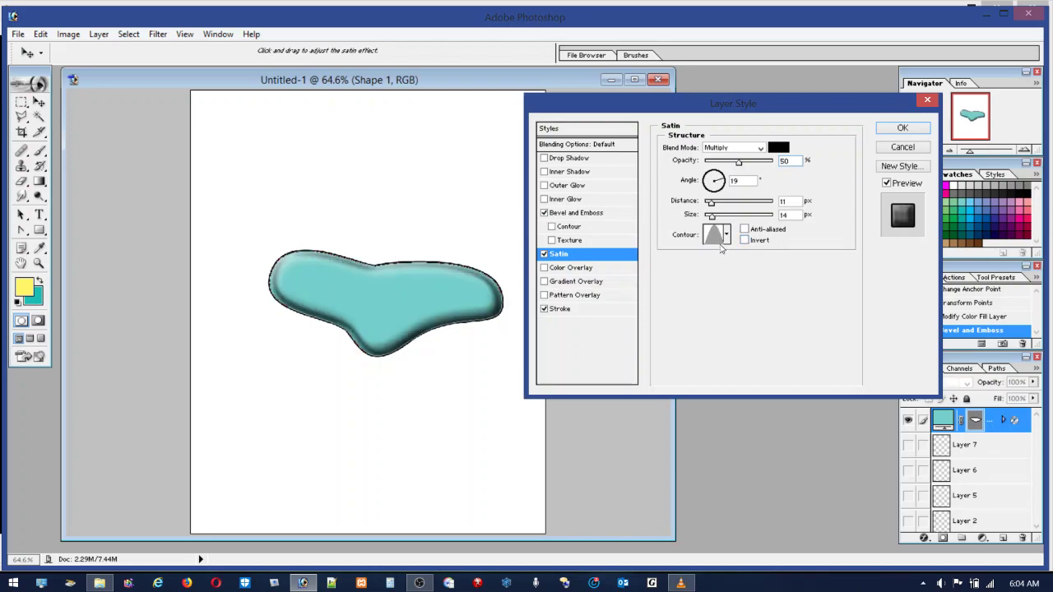
# Try more satin contours such as Ring - Double and Ring, settling on Gaussian
pyautogui.click(727, 236)
pyautogui.click(693, 285)
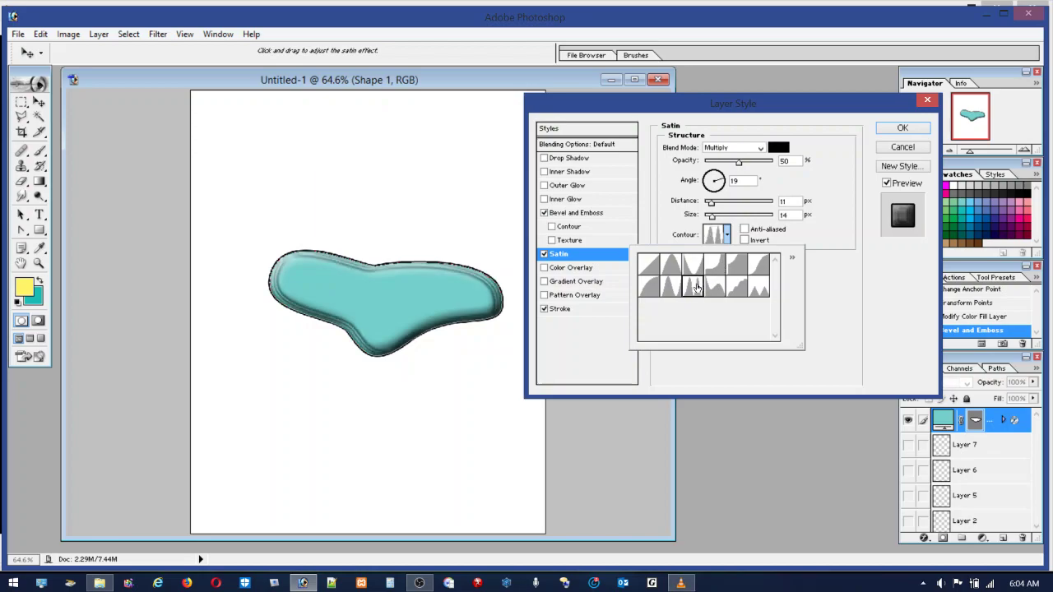
pyautogui.click(668, 288)
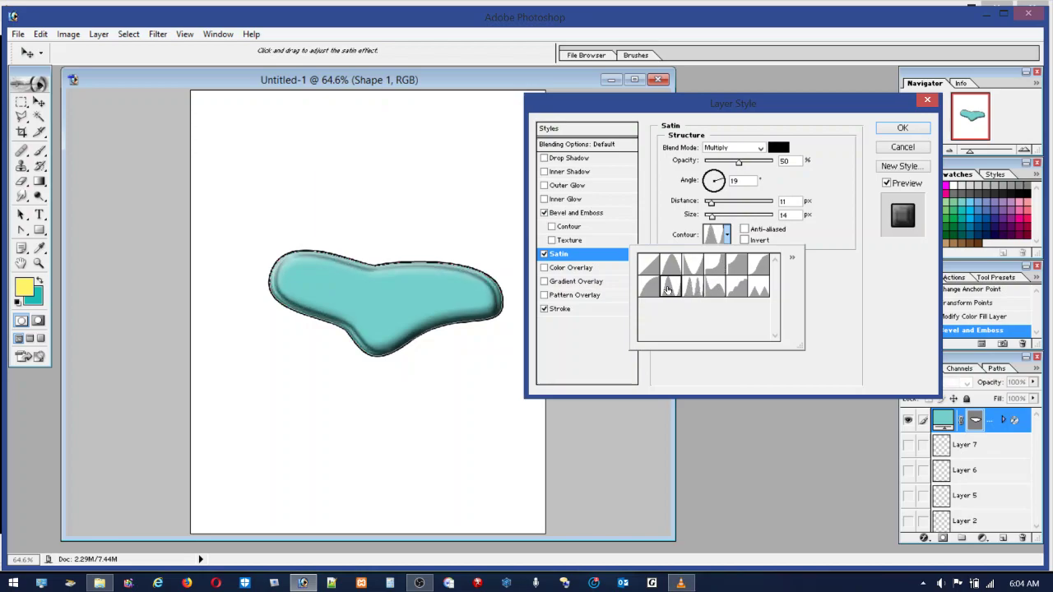
pyautogui.click(692, 286)
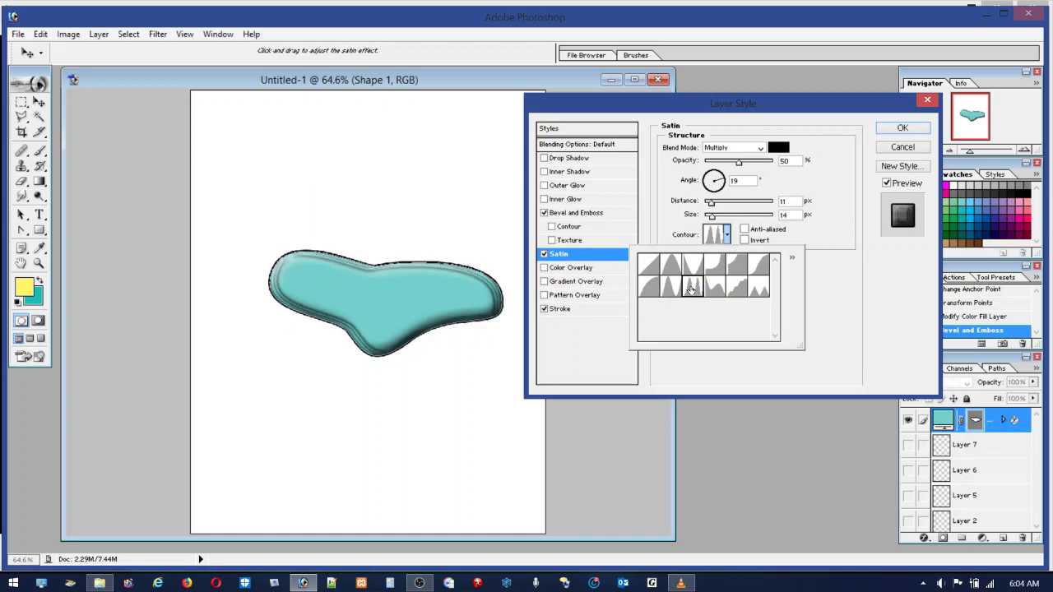
pyautogui.click(671, 288)
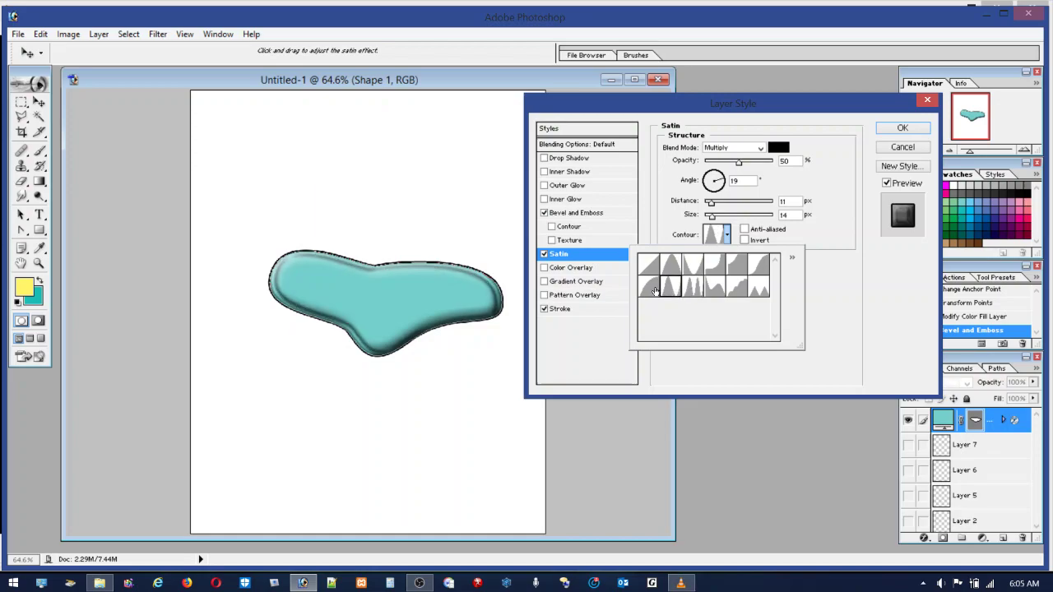
pyautogui.click(654, 288)
pyautogui.click(736, 288)
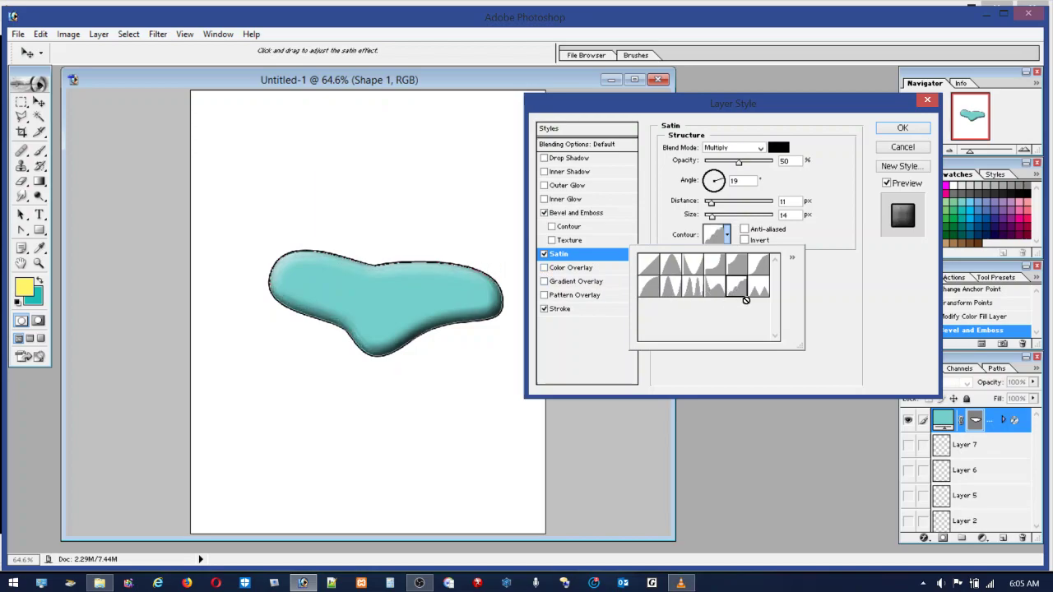
pyautogui.click(760, 296)
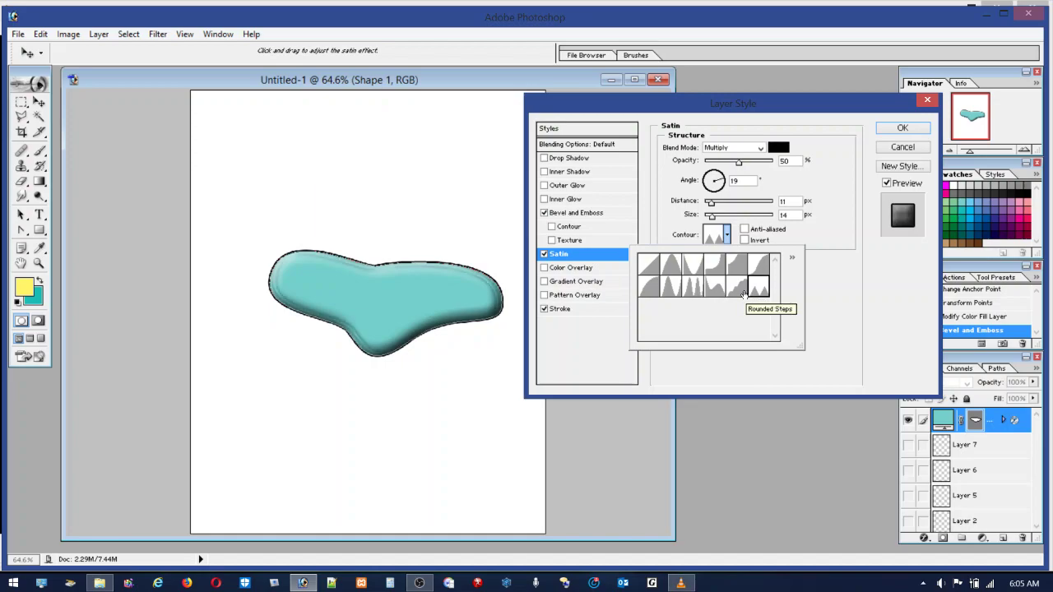
pyautogui.click(696, 291)
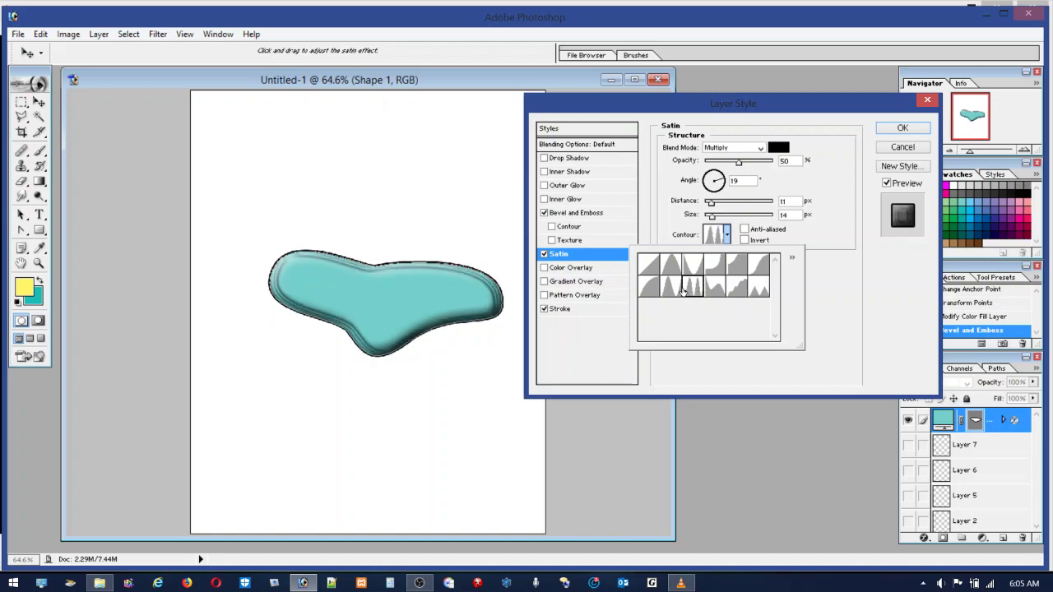
pyautogui.click(674, 289)
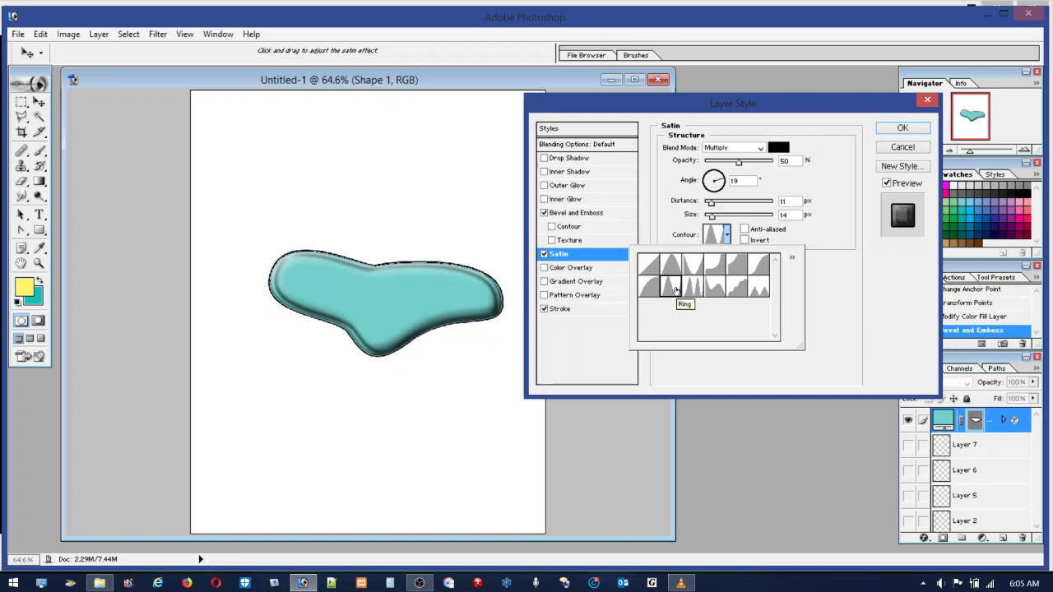
pyautogui.click(671, 264)
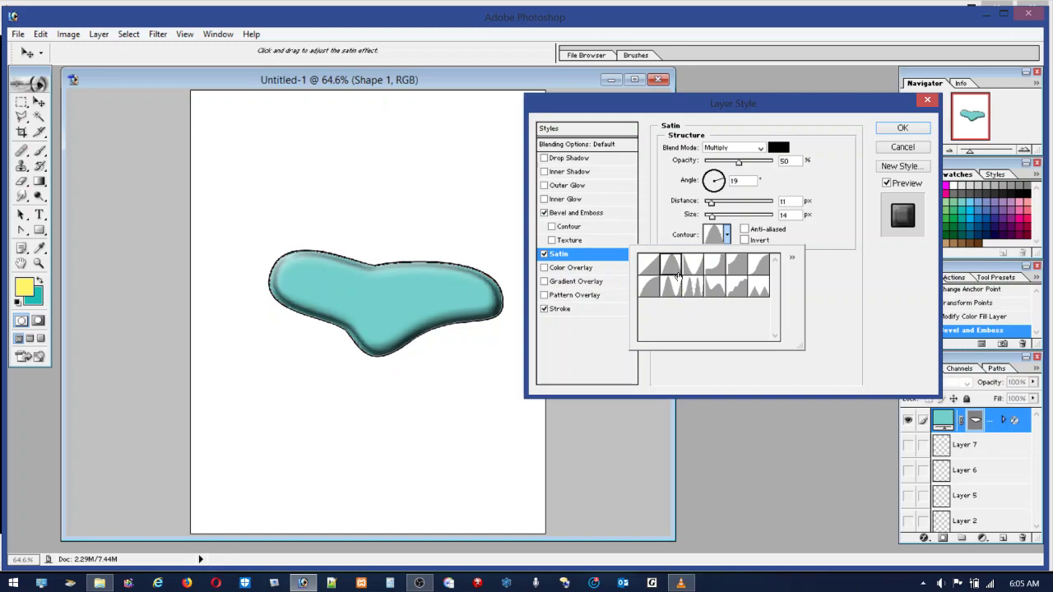
pyautogui.click(717, 266)
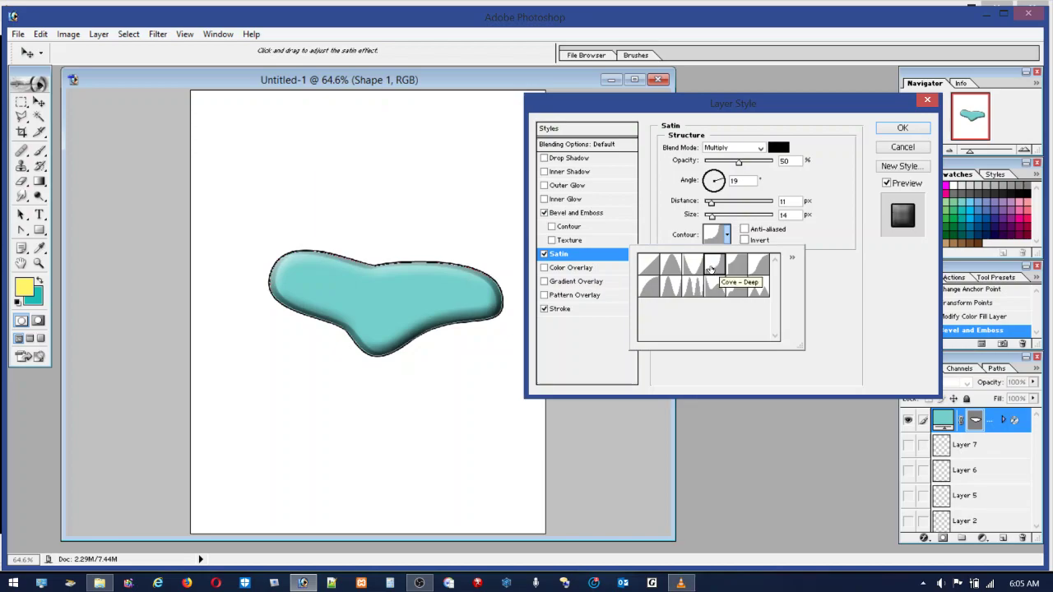
pyautogui.click(755, 272)
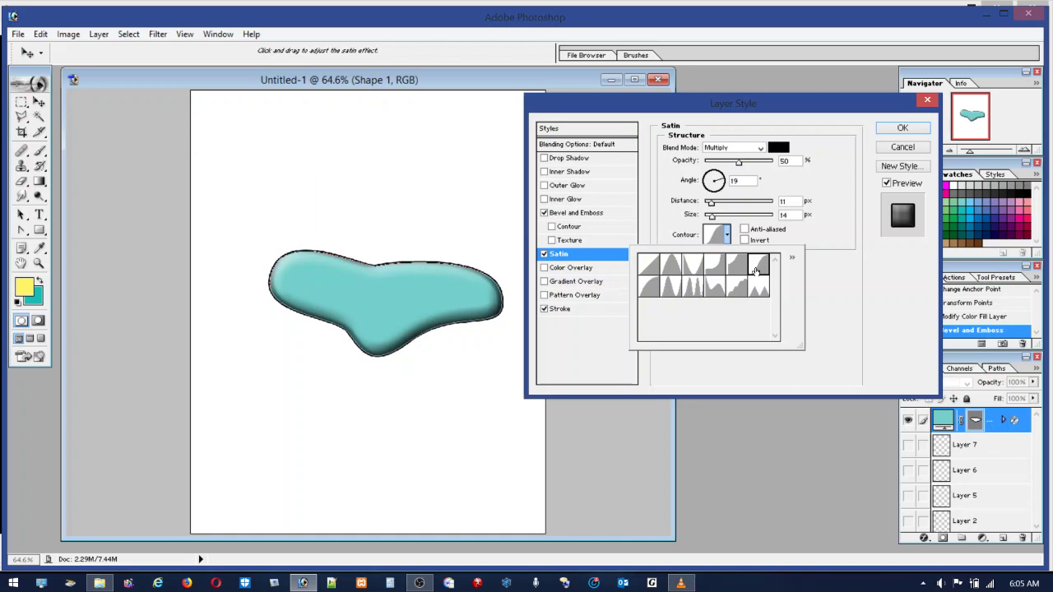
pyautogui.click(673, 272)
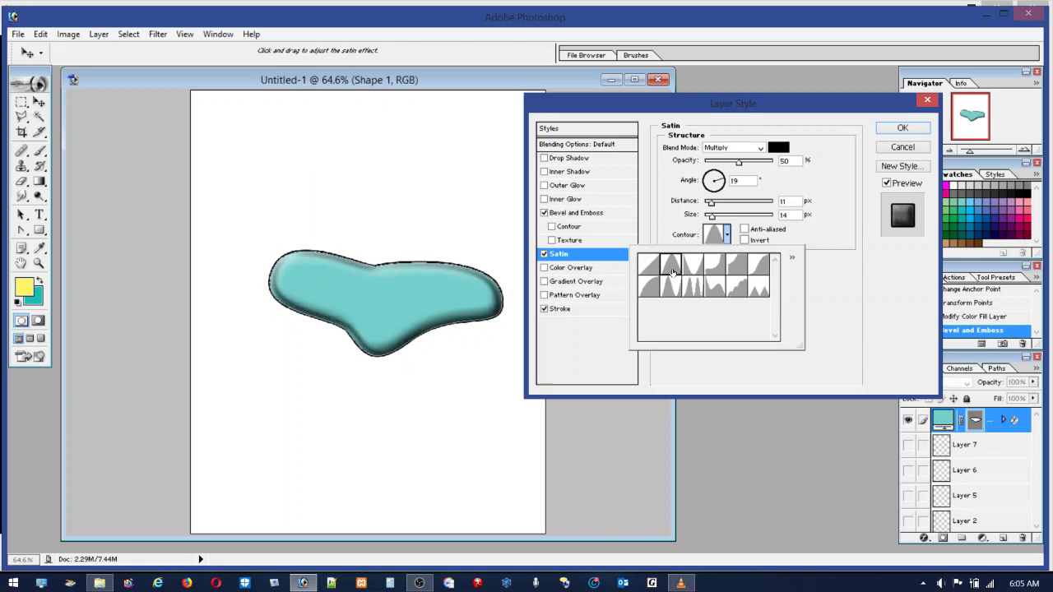
pyautogui.click(760, 272)
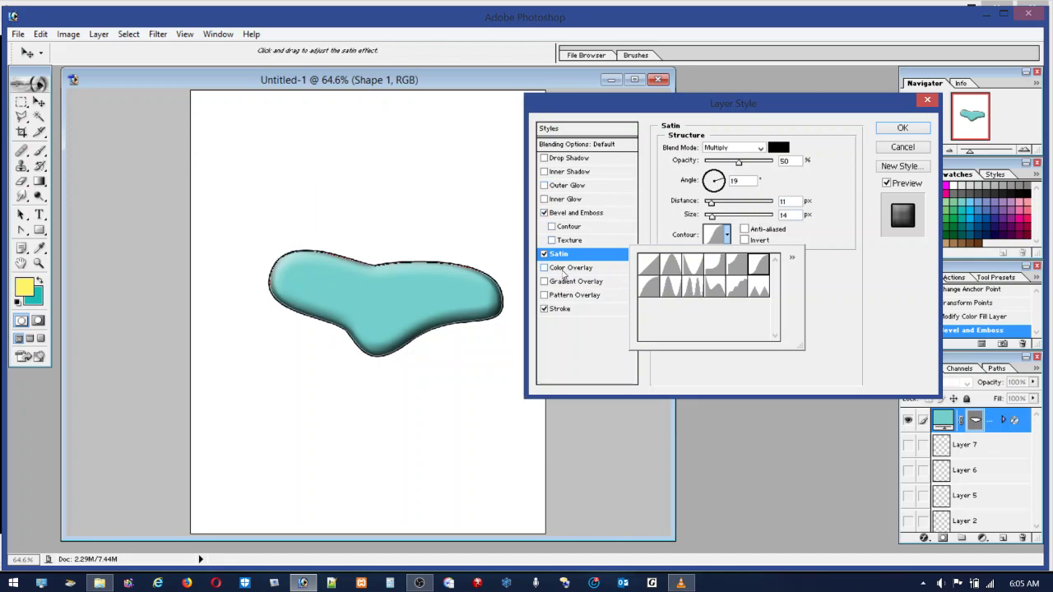
# Add a red Color Overlay to the shape and lower its opacity
pyautogui.click(544, 267)
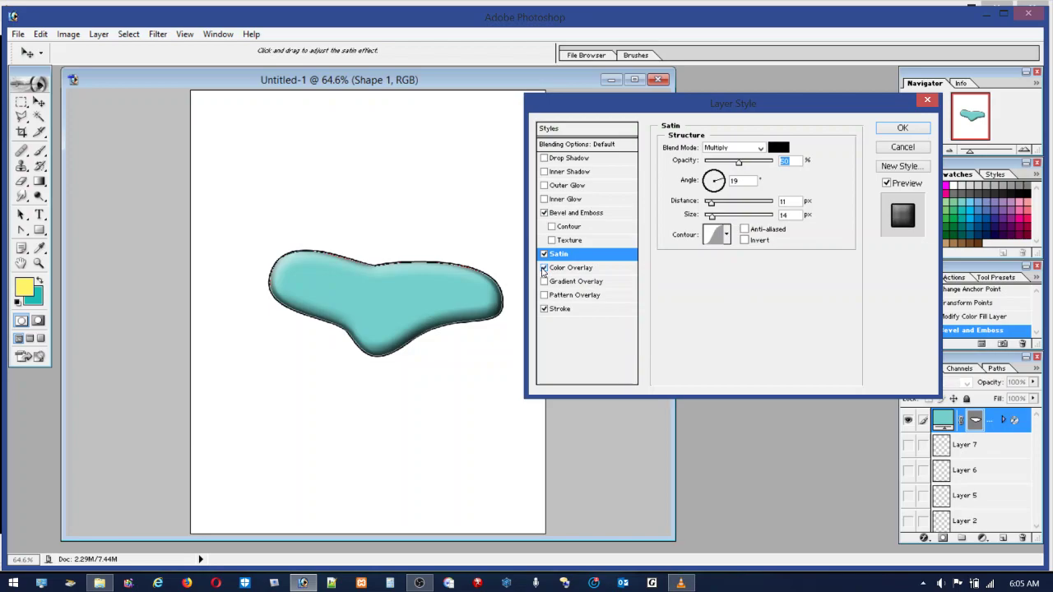
pyautogui.click(586, 268)
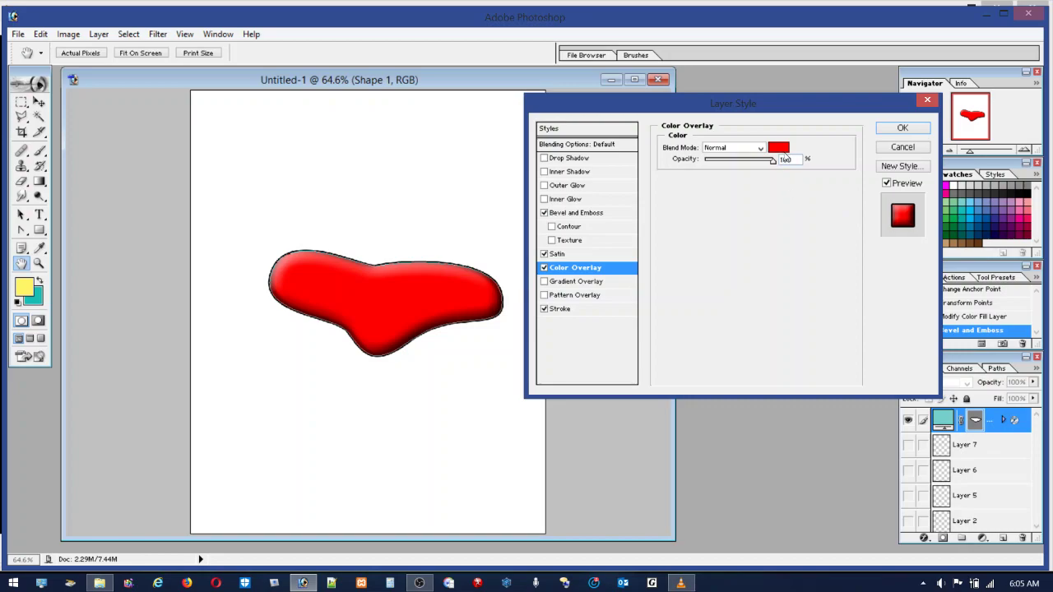
pyautogui.moveTo(773, 162); pyautogui.dragTo(711, 166)
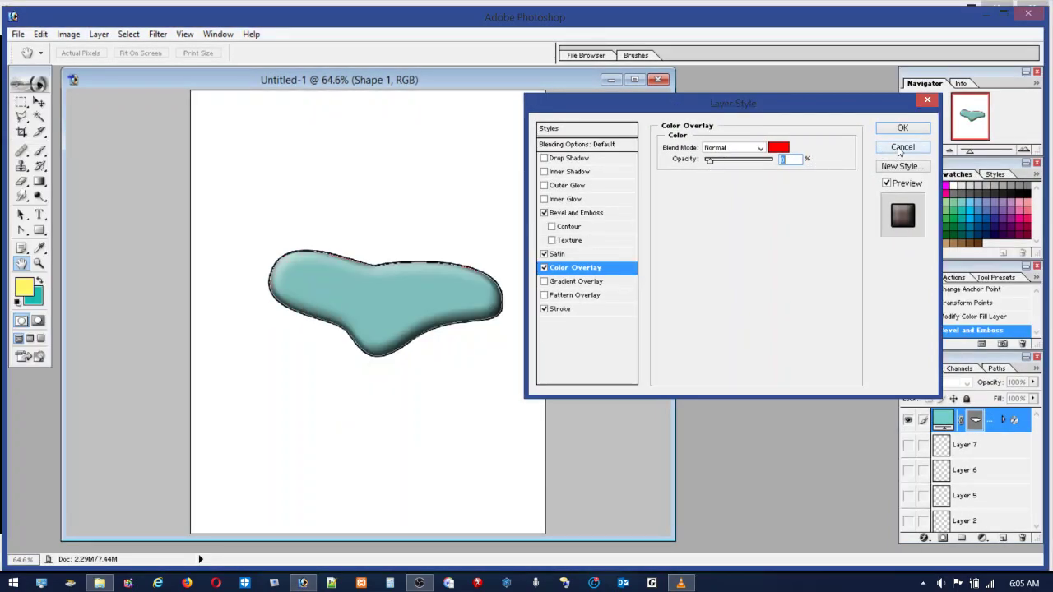
# Cancel all layer style changes and close Untitled-1 without saving
pyautogui.click(898, 149)
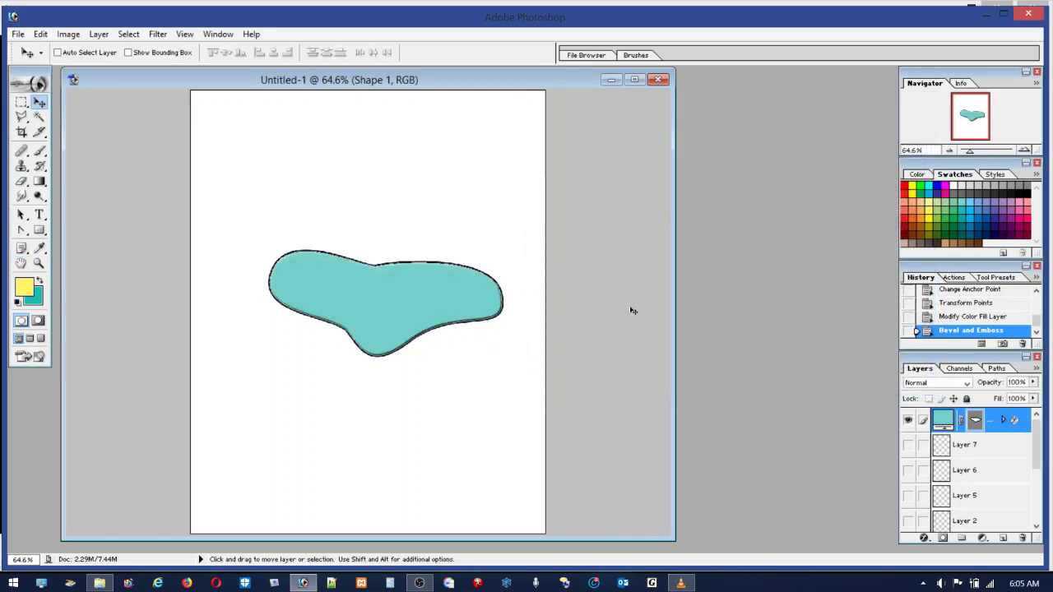
pyautogui.click(657, 81)
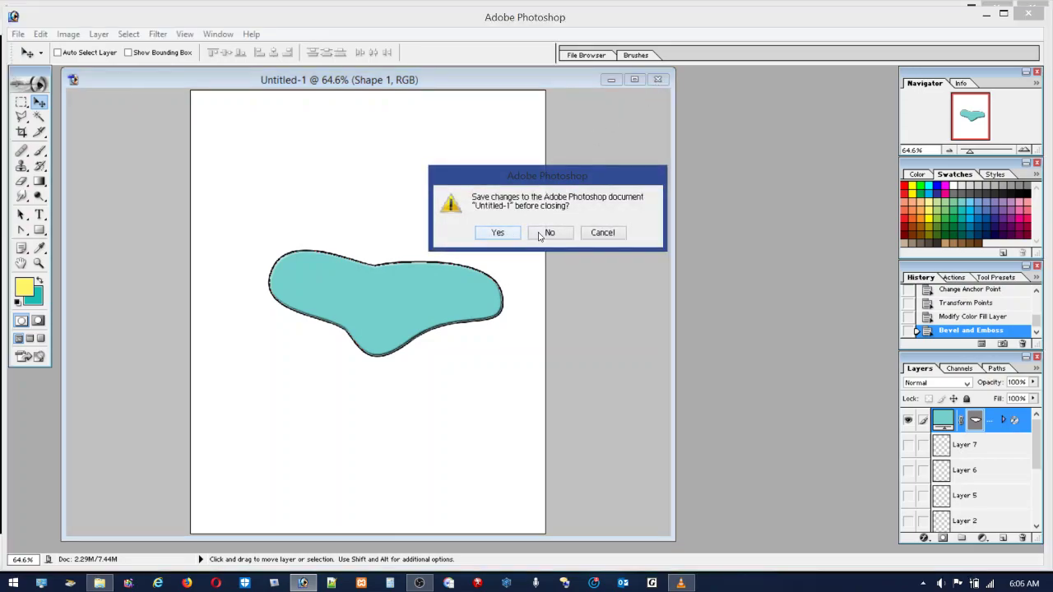
pyautogui.click(546, 233)
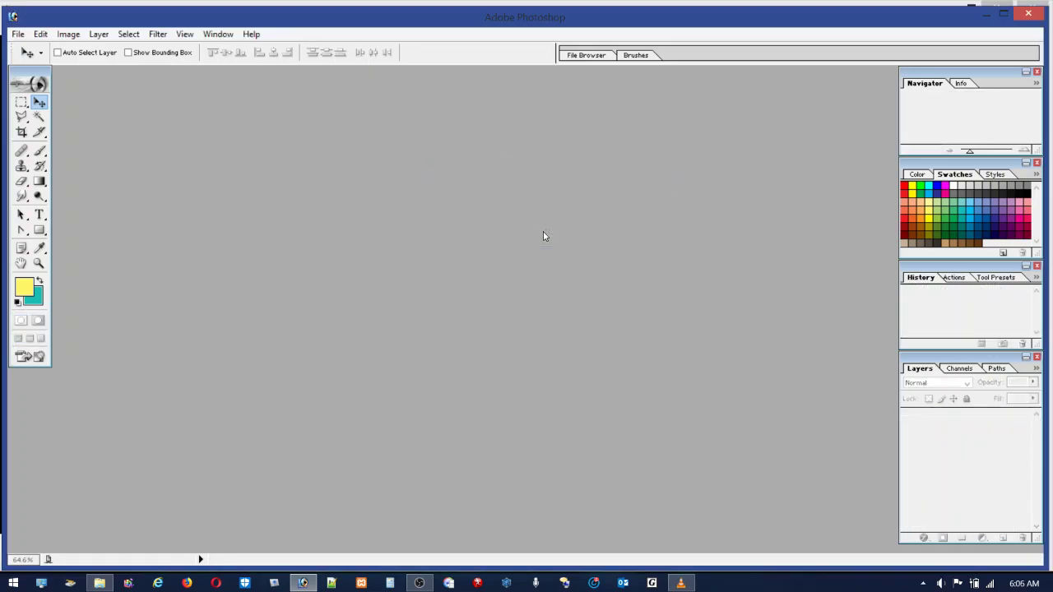
# Create a new document from the 8 x 10 inch preset at 100 pixels/inch
pyautogui.click(18, 33)
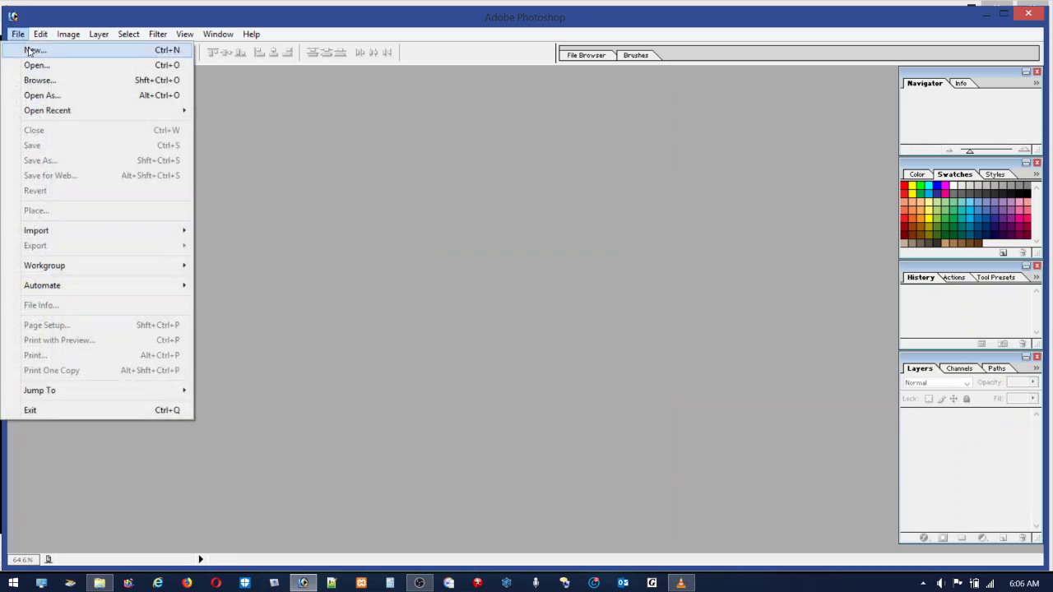
pyautogui.click(29, 47)
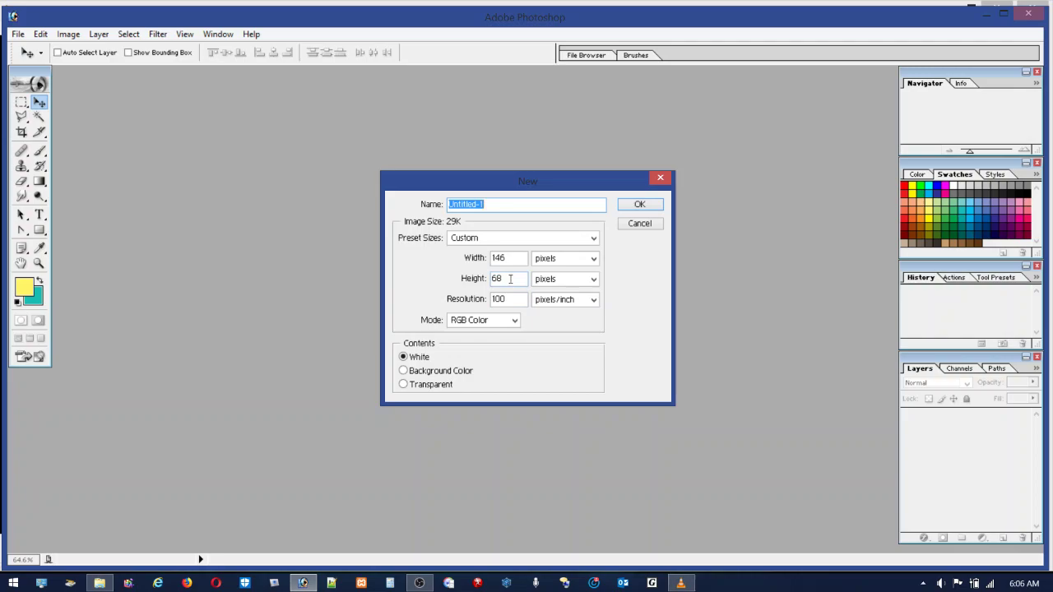
pyautogui.click(594, 239)
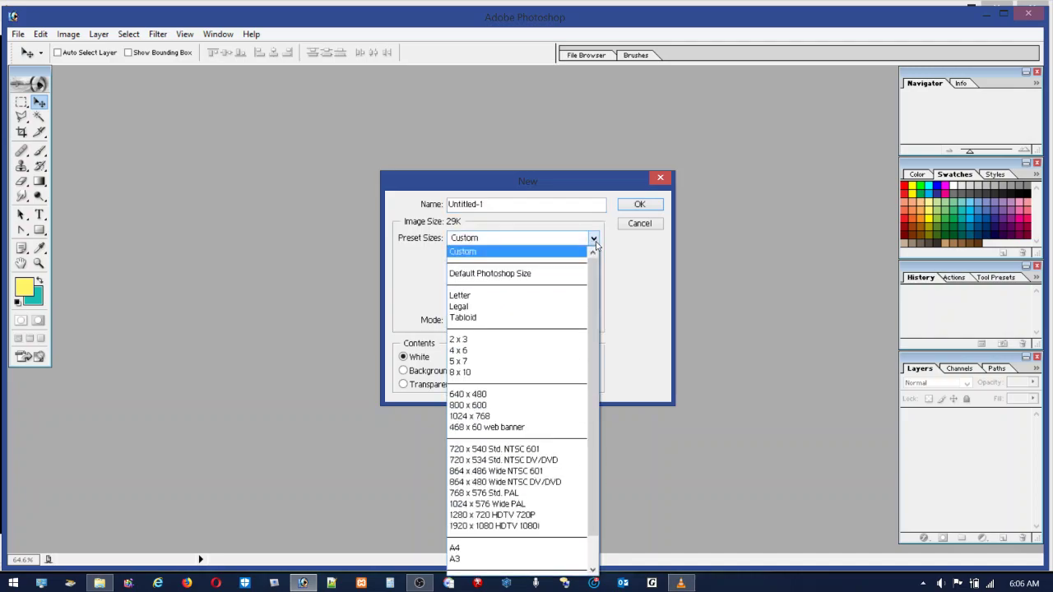
pyautogui.click(474, 373)
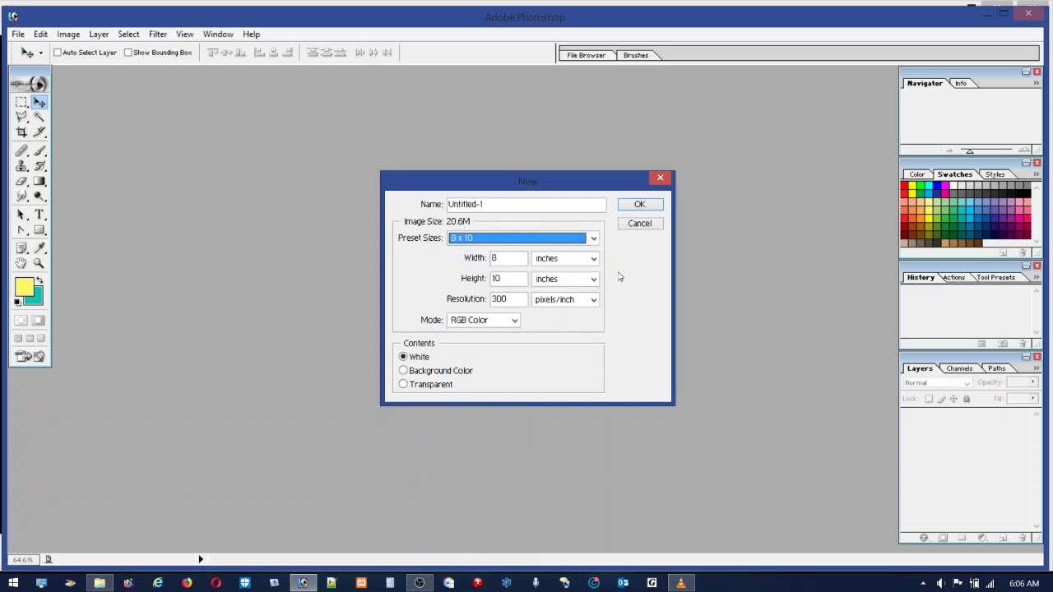
pyautogui.moveTo(496, 298); pyautogui.dragTo(480, 293)
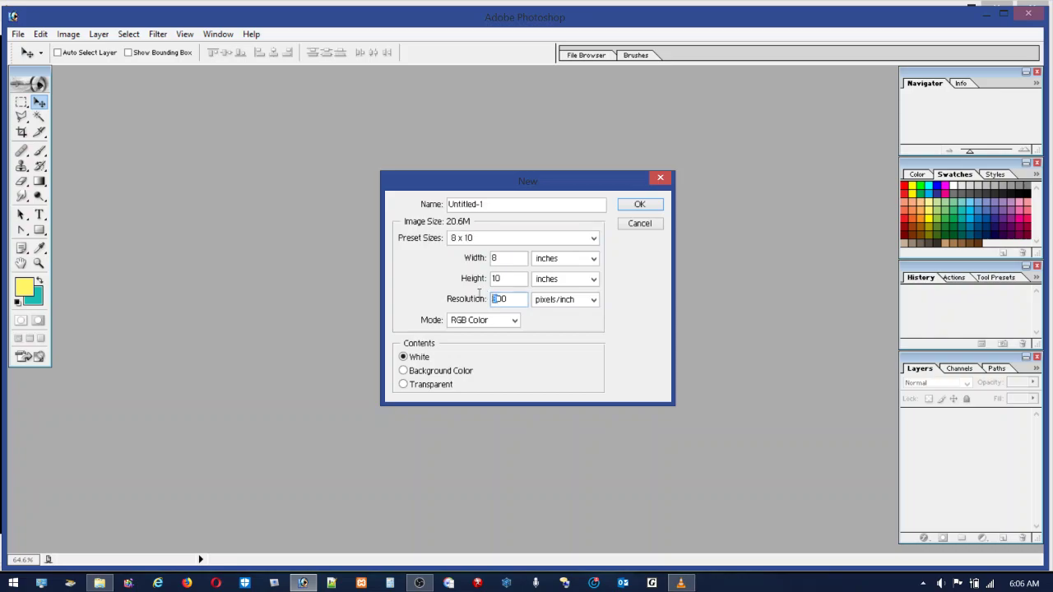
pyautogui.write('1')
pyautogui.click(640, 207)
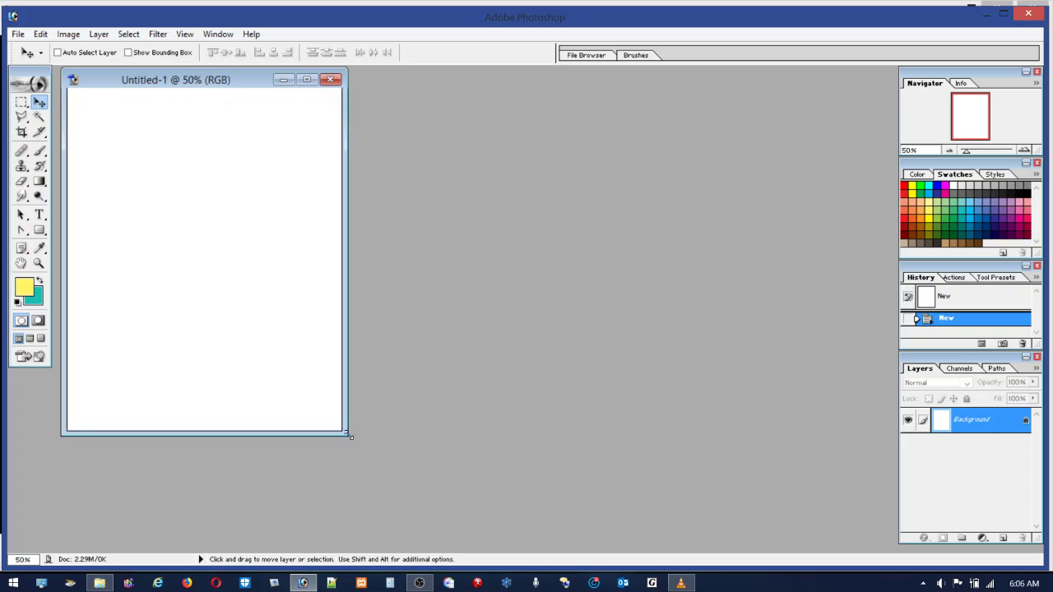
# Enlarge the document window, zoom the canvas to 153%, and switch to the Brush tool
pyautogui.moveTo(339, 430); pyautogui.dragTo(683, 510)
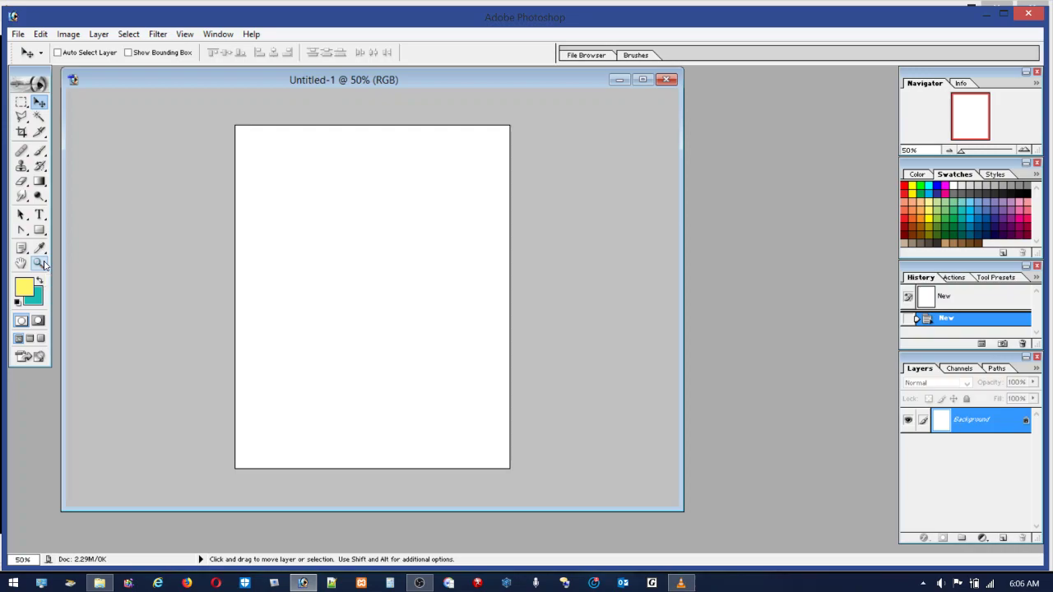
pyautogui.click(38, 263)
pyautogui.moveTo(324, 209); pyautogui.dragTo(446, 319)
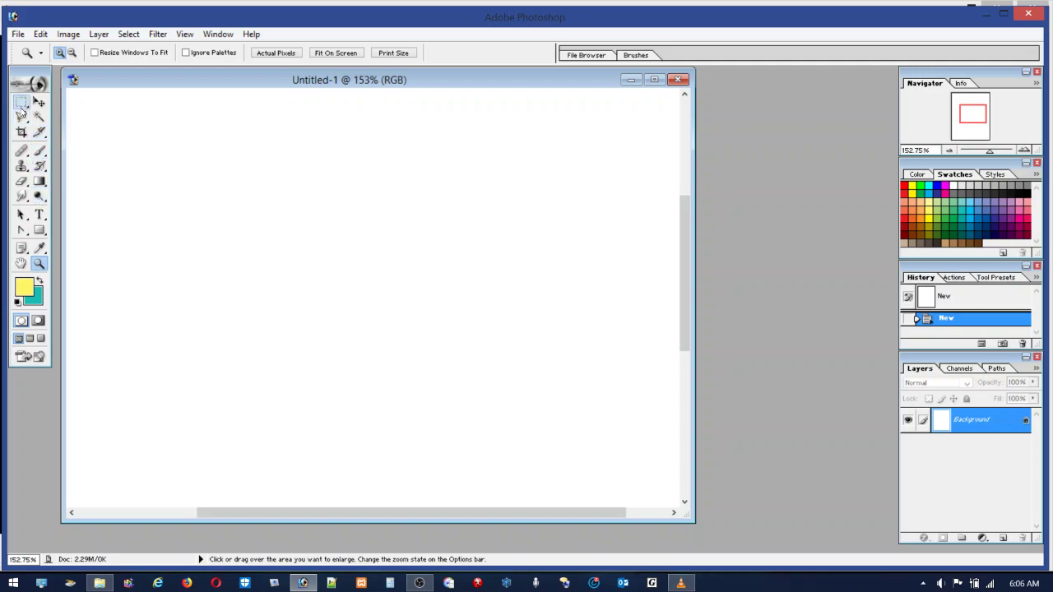
pyautogui.click(21, 102)
pyautogui.click(21, 116)
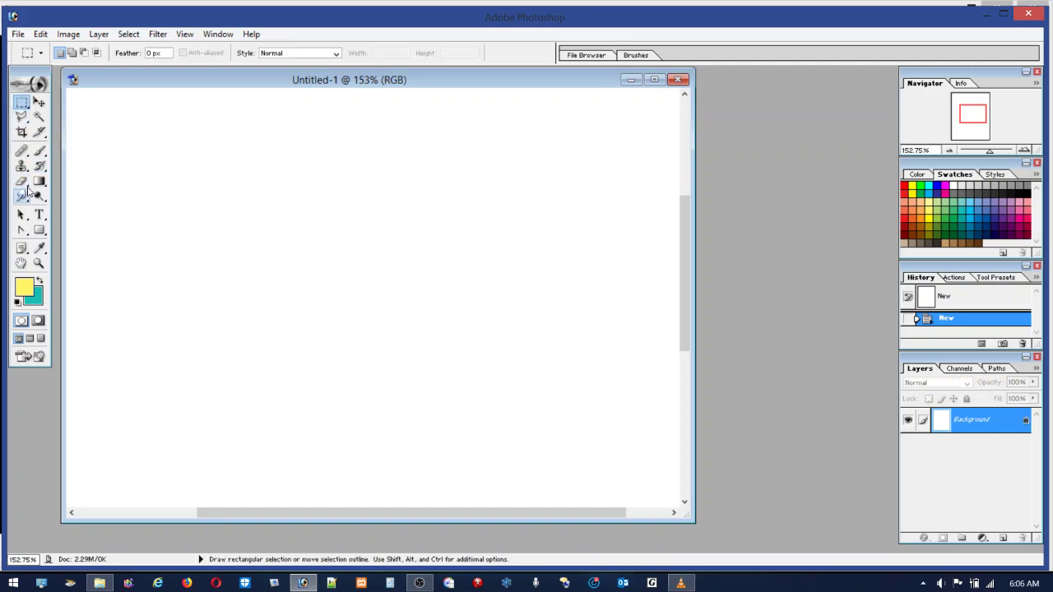
pyautogui.click(40, 153)
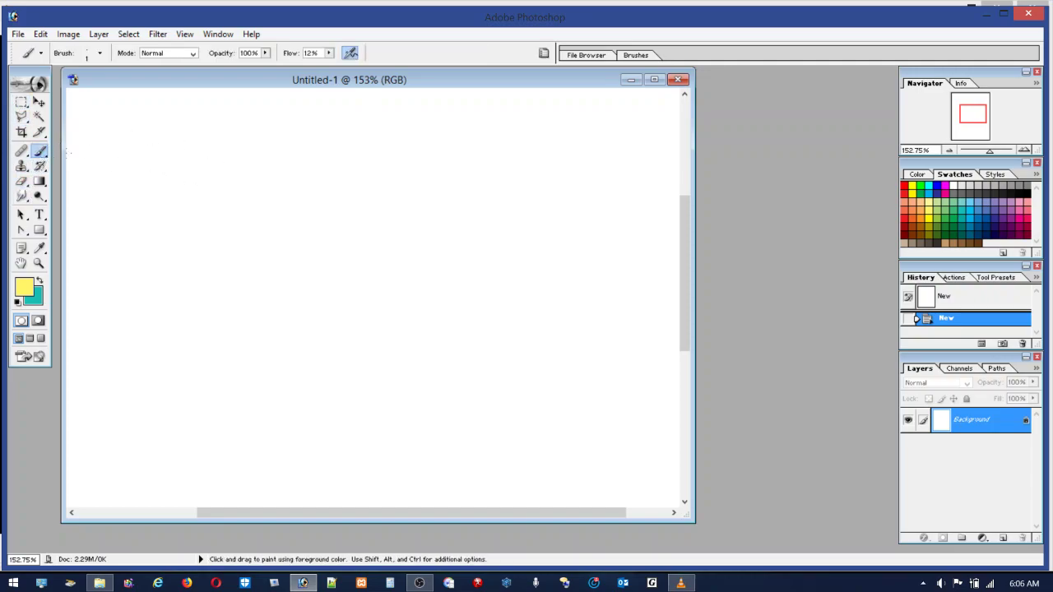
# Pick the 13 px round brush, add a new Layer 1, and enlarge the brush diameter
pyautogui.click(87, 58)
pyautogui.click(84, 158)
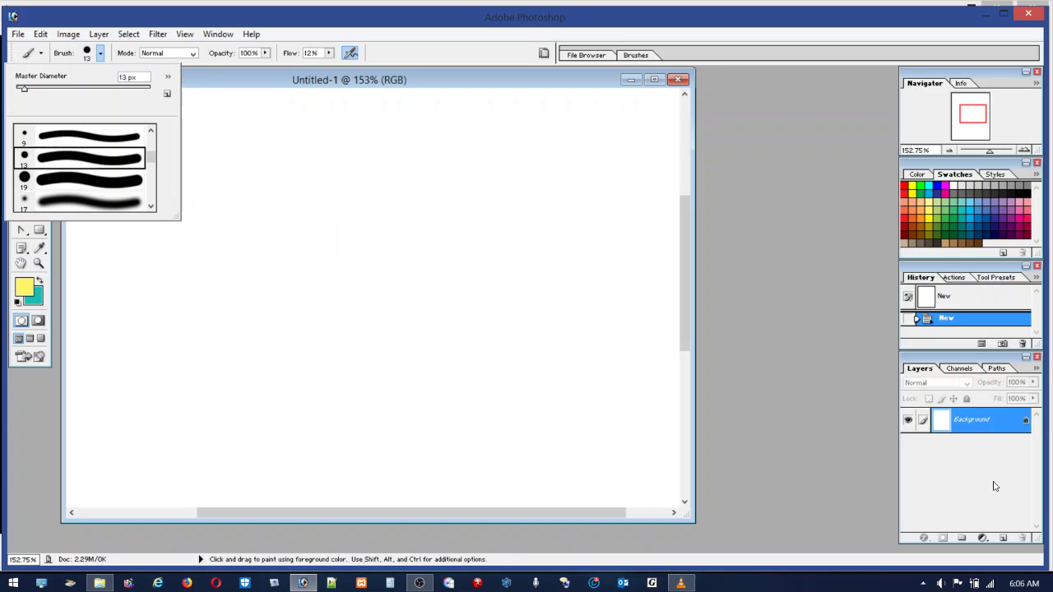
pyautogui.click(1002, 539)
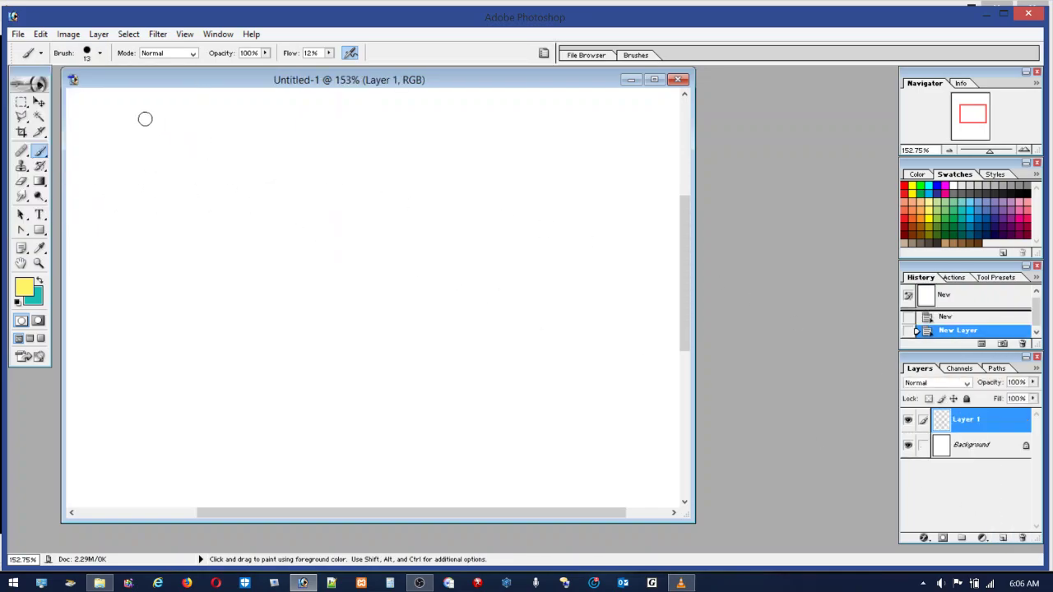
pyautogui.click(88, 54)
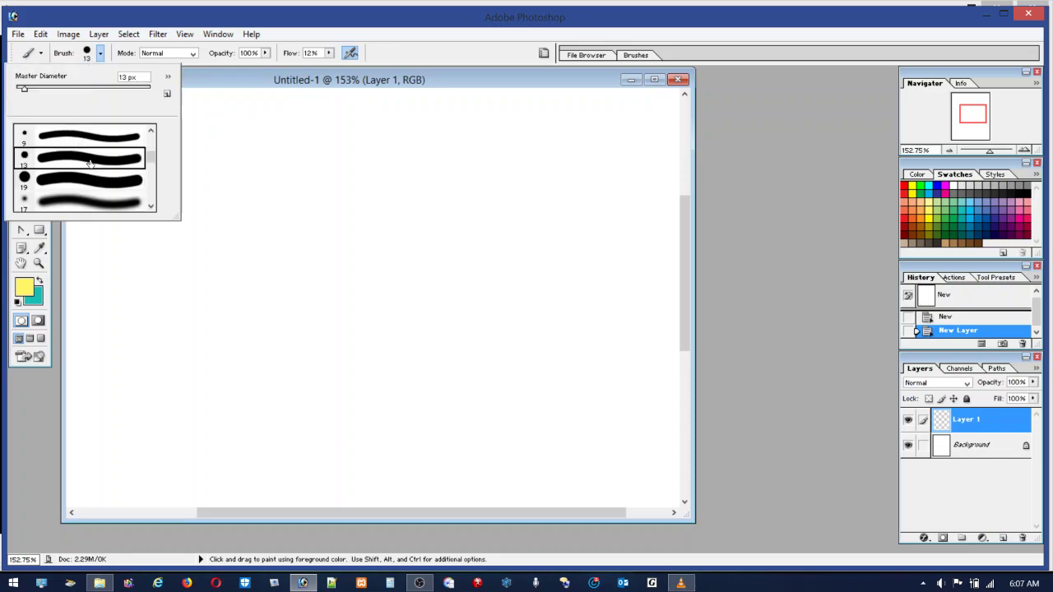
pyautogui.moveTo(86, 92); pyautogui.dragTo(87, 92)
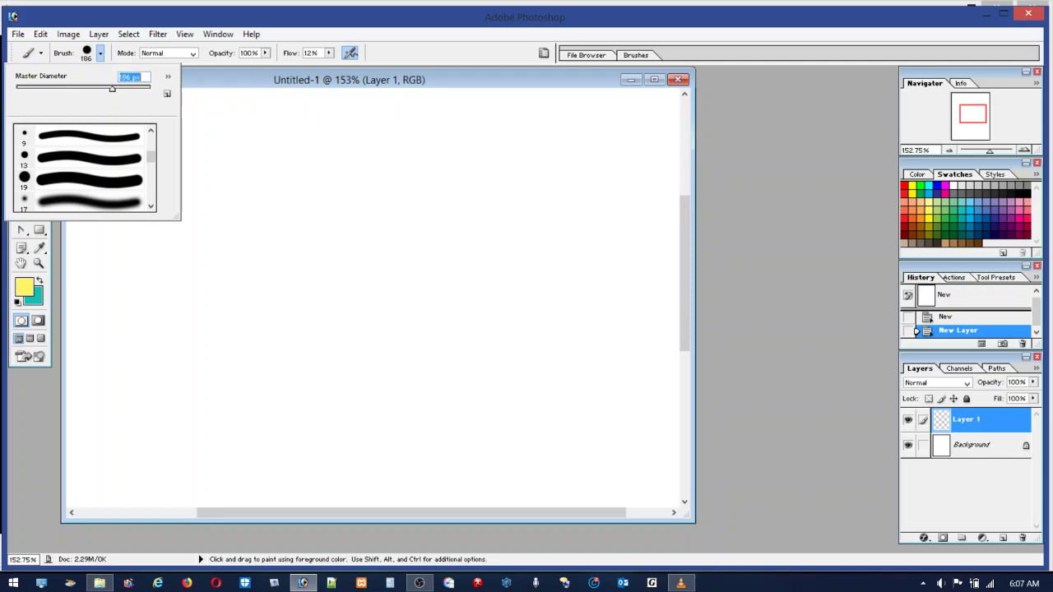
# Undo a yellow test stroke and set the brush flow to 100%
pyautogui.moveTo(411, 282)
pyautogui.mouseDown()
pyautogui.moveTo(387, 296)
pyautogui.moveTo(432, 260)
pyautogui.moveTo(386, 295)
pyautogui.moveTo(411, 293)
pyautogui.mouseUp()
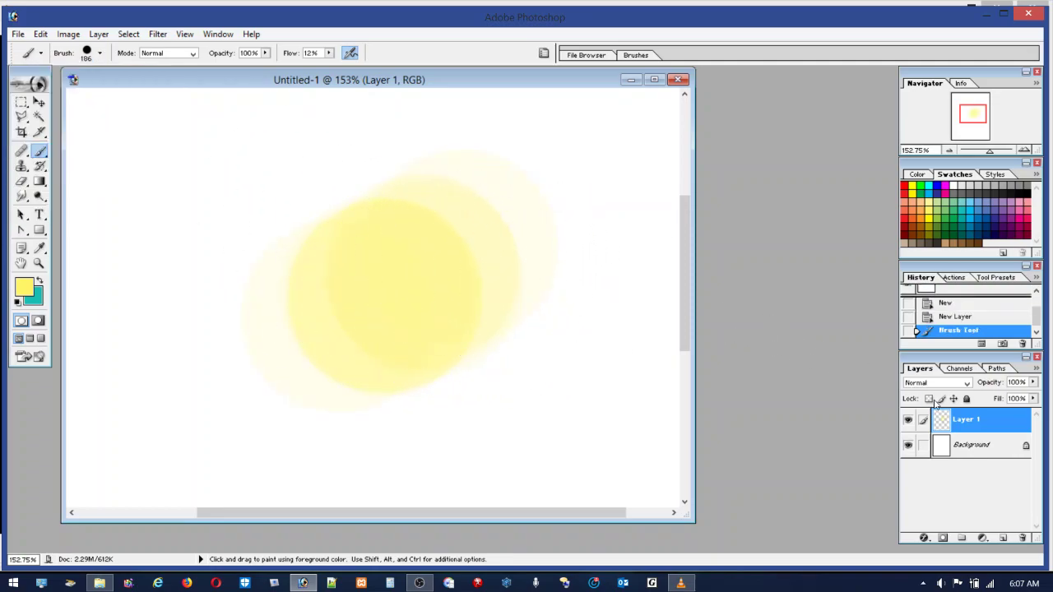
pyautogui.click(39, 33)
pyautogui.click(49, 48)
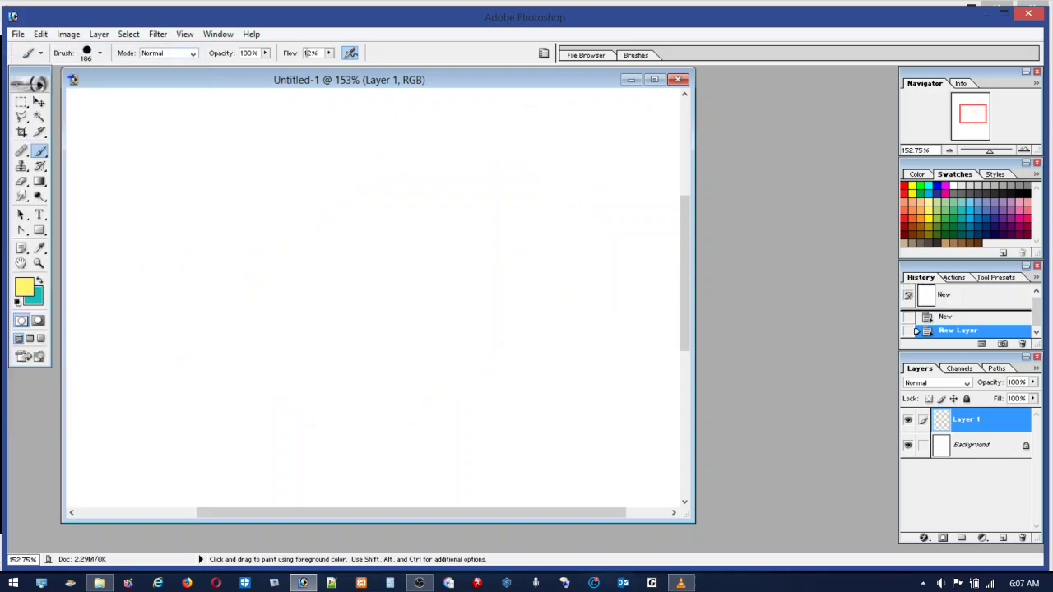
pyautogui.click(328, 55)
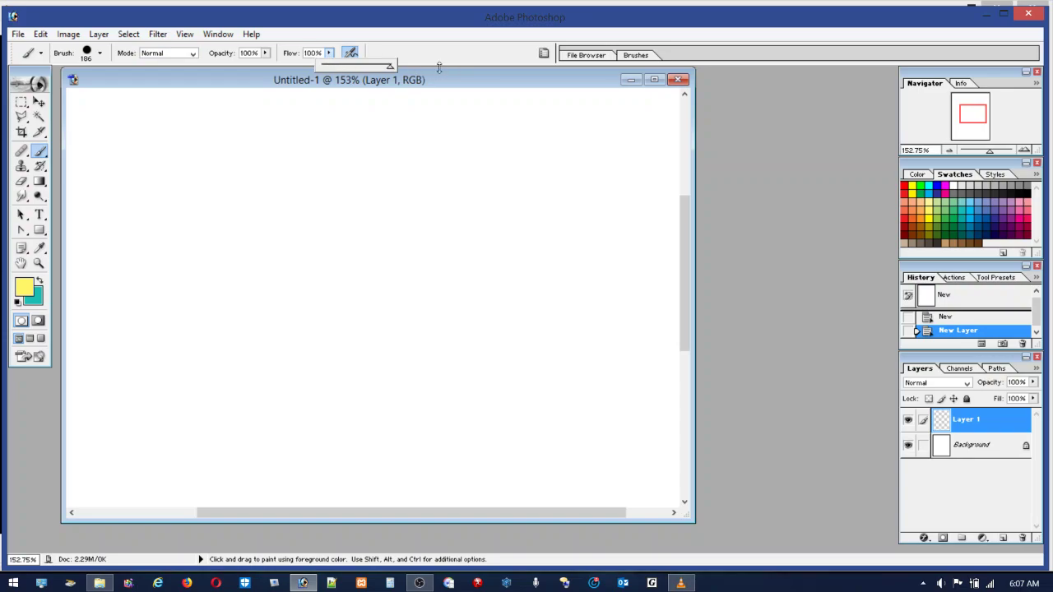
# Paint a thick black diagonal stroke of two round dabs on Layer 1
pyautogui.click(1030, 191)
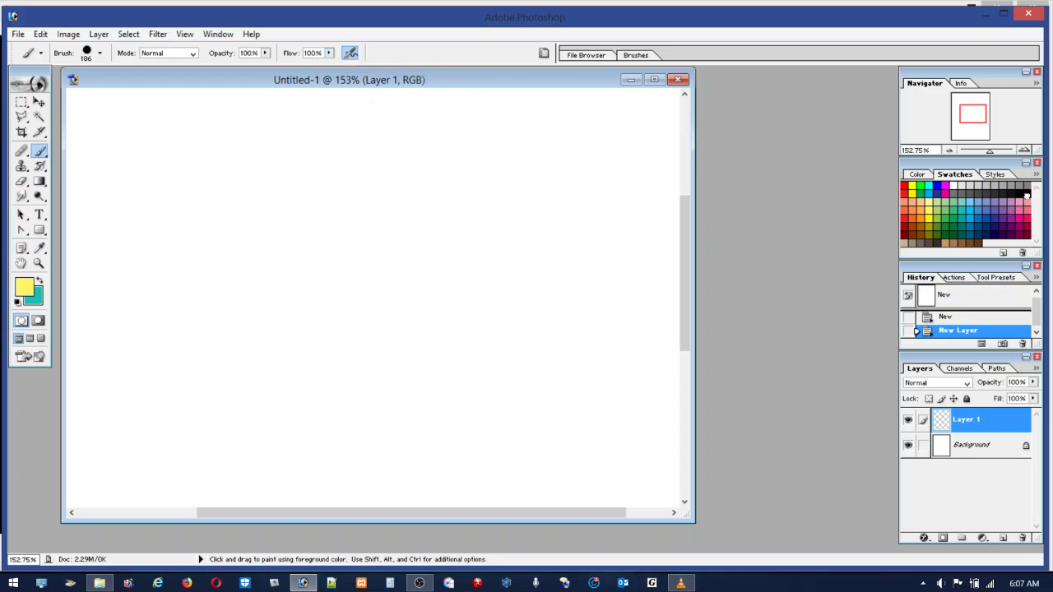
pyautogui.click(335, 335)
pyautogui.moveTo(334, 334)
pyautogui.mouseDown()
pyautogui.moveTo(420, 285)
pyautogui.moveTo(436, 287)
pyautogui.moveTo(350, 323)
pyautogui.moveTo(418, 301)
pyautogui.mouseUp()
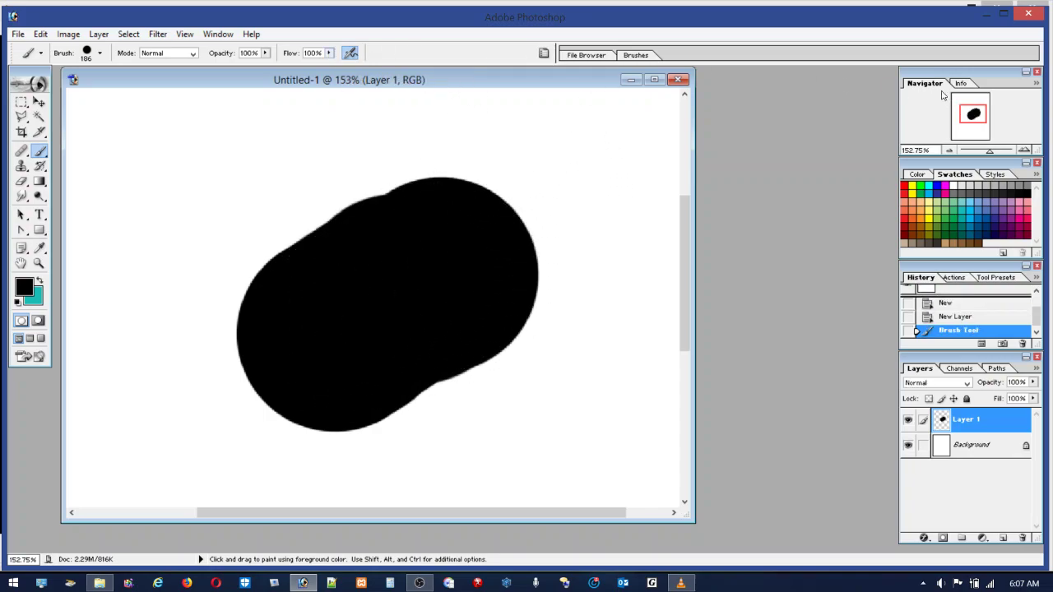
pyautogui.click(636, 55)
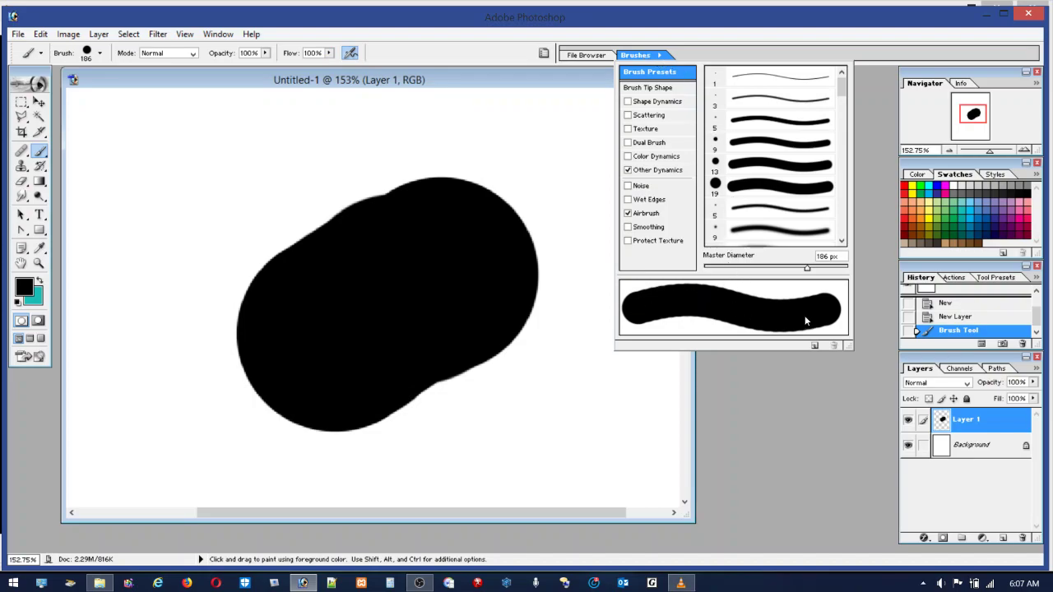
# Set the brush tip spacing to 28%, then undo a test stroke of extra dabs
pyautogui.click(678, 89)
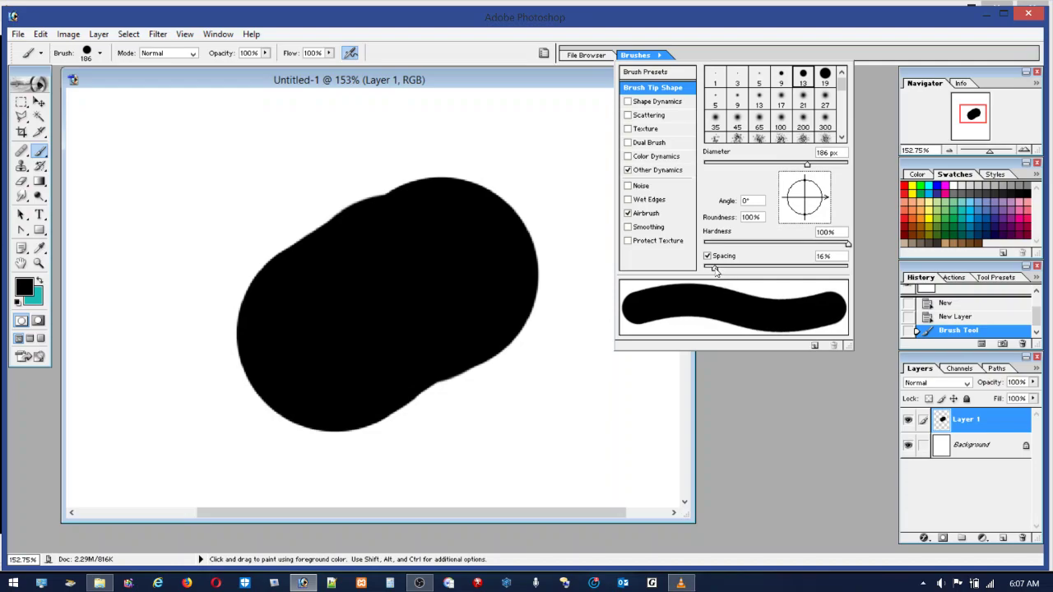
pyautogui.moveTo(715, 271); pyautogui.dragTo(705, 271)
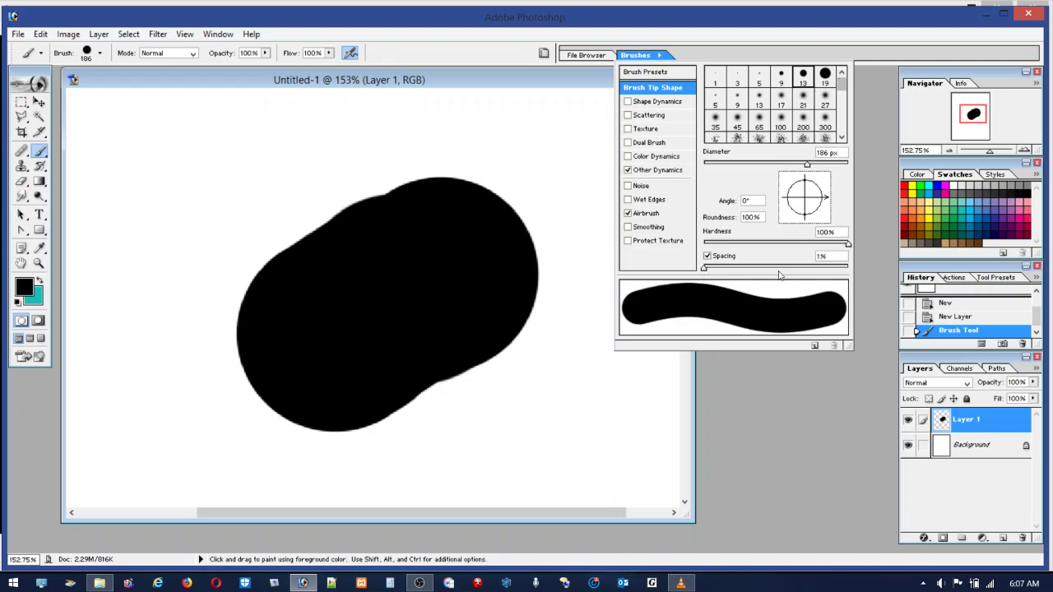
pyautogui.moveTo(706, 268)
pyautogui.mouseDown()
pyautogui.moveTo(775, 268)
pyautogui.moveTo(791, 288)
pyautogui.moveTo(726, 296)
pyautogui.moveTo(691, 286)
pyautogui.moveTo(726, 276)
pyautogui.mouseUp()
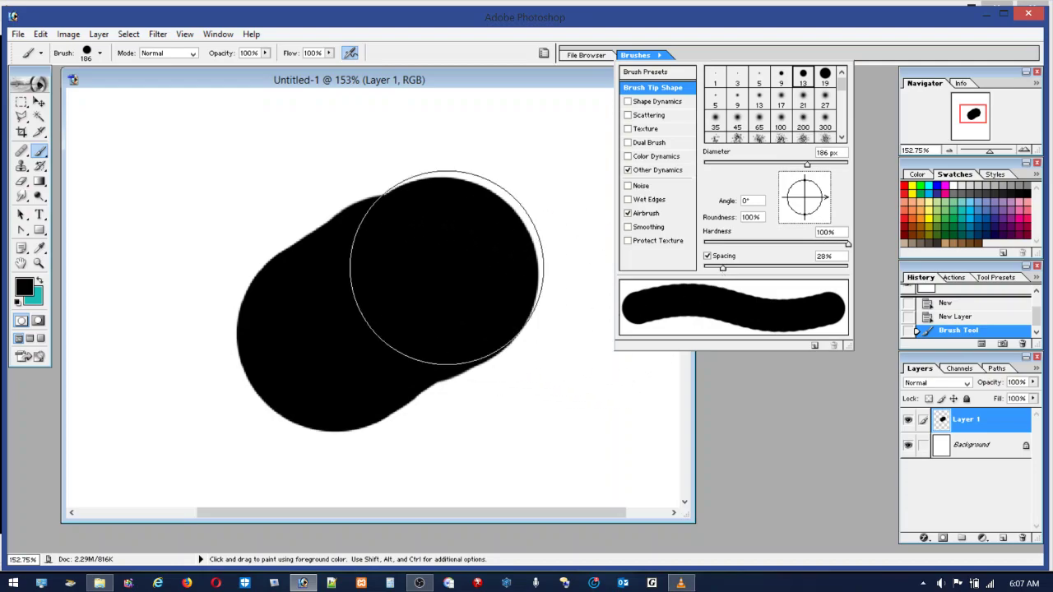
pyautogui.moveTo(447, 247)
pyautogui.mouseDown()
pyautogui.moveTo(312, 185)
pyautogui.moveTo(345, 247)
pyautogui.moveTo(461, 284)
pyautogui.mouseUp()
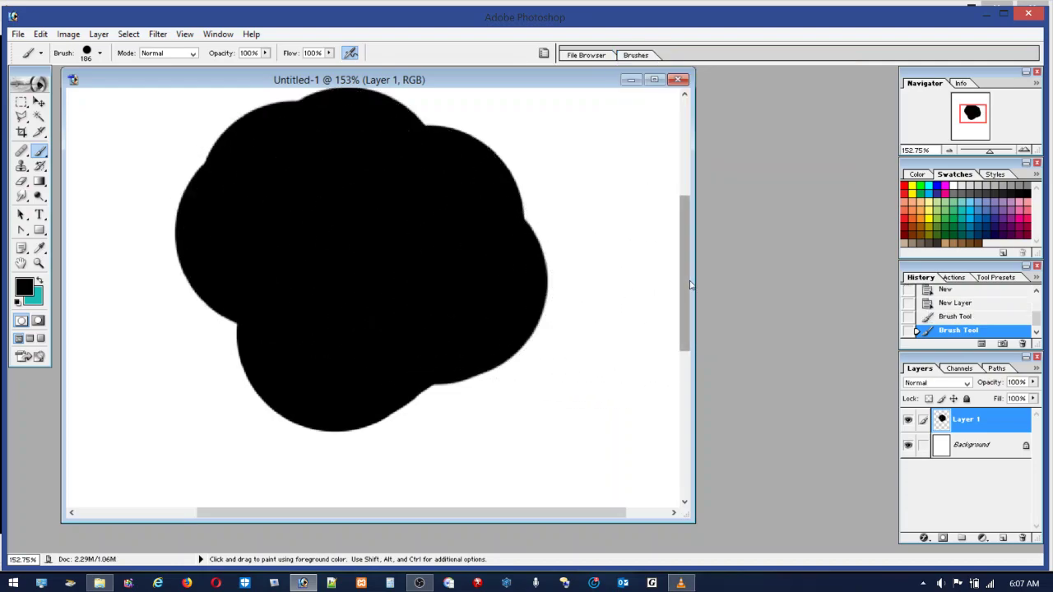
pyautogui.click(40, 34)
pyautogui.click(59, 47)
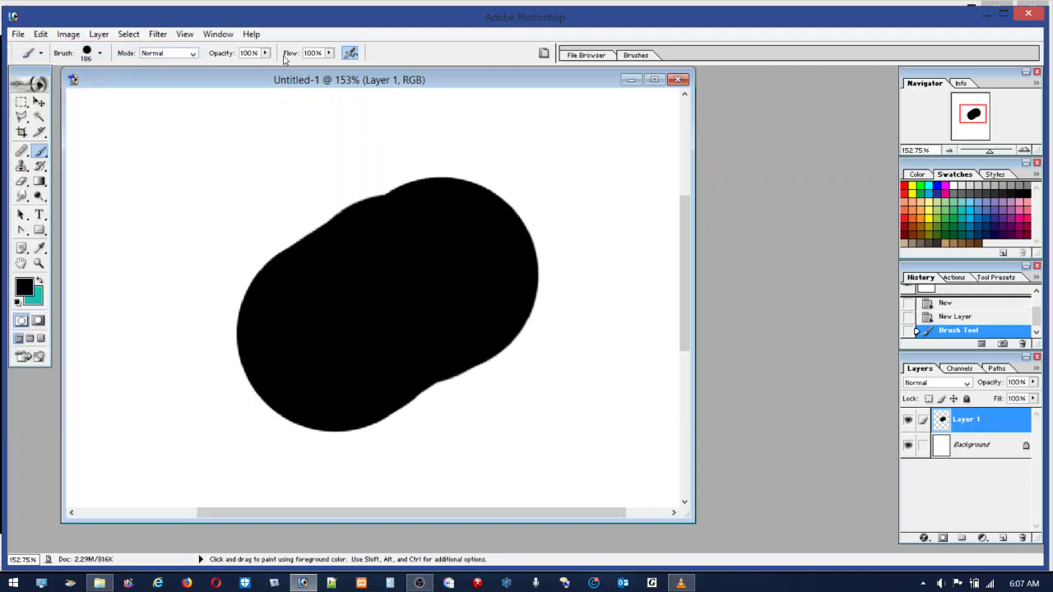
# Set brush flow to 17% and paint a soft grey looping halo around the blob
pyautogui.click(329, 54)
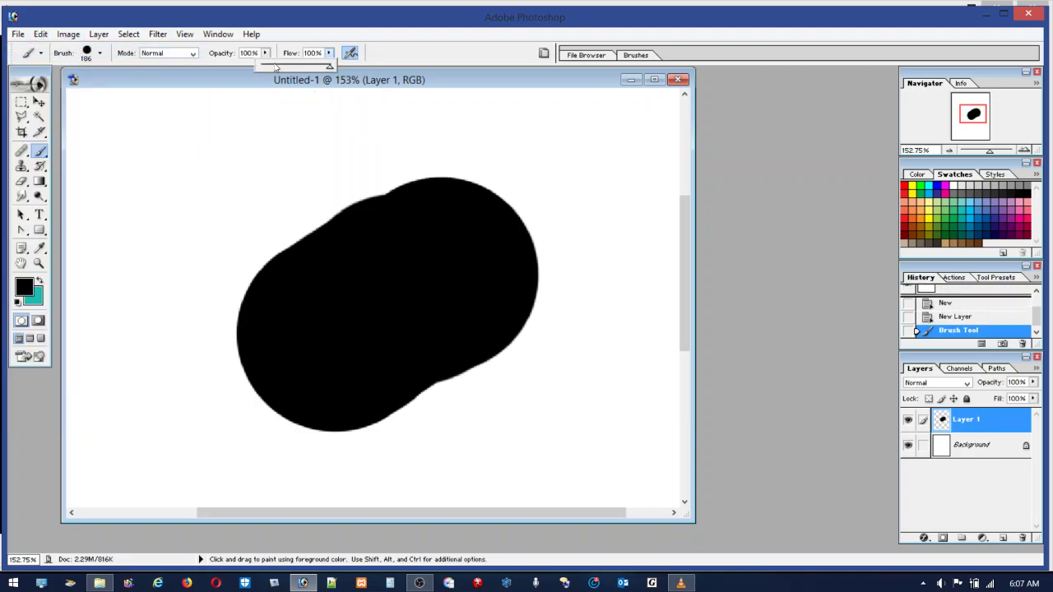
pyautogui.moveTo(333, 178)
pyautogui.mouseDown()
pyautogui.moveTo(391, 261)
pyautogui.moveTo(305, 257)
pyautogui.moveTo(266, 331)
pyautogui.moveTo(442, 296)
pyautogui.moveTo(467, 262)
pyautogui.moveTo(402, 245)
pyautogui.moveTo(325, 261)
pyautogui.moveTo(272, 305)
pyautogui.moveTo(269, 353)
pyautogui.moveTo(333, 353)
pyautogui.moveTo(431, 310)
pyautogui.moveTo(446, 267)
pyautogui.moveTo(414, 246)
pyautogui.moveTo(326, 263)
pyautogui.moveTo(286, 315)
pyautogui.moveTo(281, 365)
pyautogui.moveTo(327, 371)
pyautogui.moveTo(430, 339)
pyautogui.moveTo(454, 287)
pyautogui.moveTo(442, 265)
pyautogui.moveTo(355, 267)
pyautogui.moveTo(279, 338)
pyautogui.moveTo(329, 382)
pyautogui.moveTo(464, 290)
pyautogui.moveTo(413, 255)
pyautogui.moveTo(434, 324)
pyautogui.moveTo(398, 255)
pyautogui.moveTo(350, 334)
pyautogui.moveTo(326, 276)
pyautogui.moveTo(325, 308)
pyautogui.moveTo(273, 317)
pyautogui.moveTo(358, 340)
pyautogui.moveTo(396, 269)
pyautogui.moveTo(366, 316)
pyautogui.moveTo(389, 244)
pyautogui.moveTo(427, 329)
pyautogui.moveTo(474, 234)
pyautogui.moveTo(363, 257)
pyautogui.moveTo(429, 329)
pyautogui.moveTo(489, 244)
pyautogui.moveTo(407, 319)
pyautogui.moveTo(467, 353)
pyautogui.moveTo(550, 255)
pyautogui.moveTo(452, 222)
pyautogui.moveTo(460, 308)
pyautogui.moveTo(466, 224)
pyautogui.moveTo(373, 228)
pyautogui.moveTo(478, 291)
pyautogui.moveTo(484, 214)
pyautogui.moveTo(303, 283)
pyautogui.moveTo(296, 357)
pyautogui.moveTo(383, 343)
pyautogui.moveTo(366, 286)
pyautogui.moveTo(345, 359)
pyautogui.moveTo(452, 334)
pyautogui.moveTo(423, 230)
pyautogui.moveTo(336, 299)
pyautogui.moveTo(415, 356)
pyautogui.moveTo(453, 273)
pyautogui.moveTo(380, 293)
pyautogui.moveTo(422, 343)
pyautogui.moveTo(476, 282)
pyautogui.moveTo(325, 296)
pyautogui.moveTo(297, 379)
pyautogui.moveTo(374, 347)
pyautogui.moveTo(312, 315)
pyautogui.moveTo(405, 318)
pyautogui.moveTo(355, 287)
pyautogui.moveTo(387, 284)
pyautogui.mouseUp()
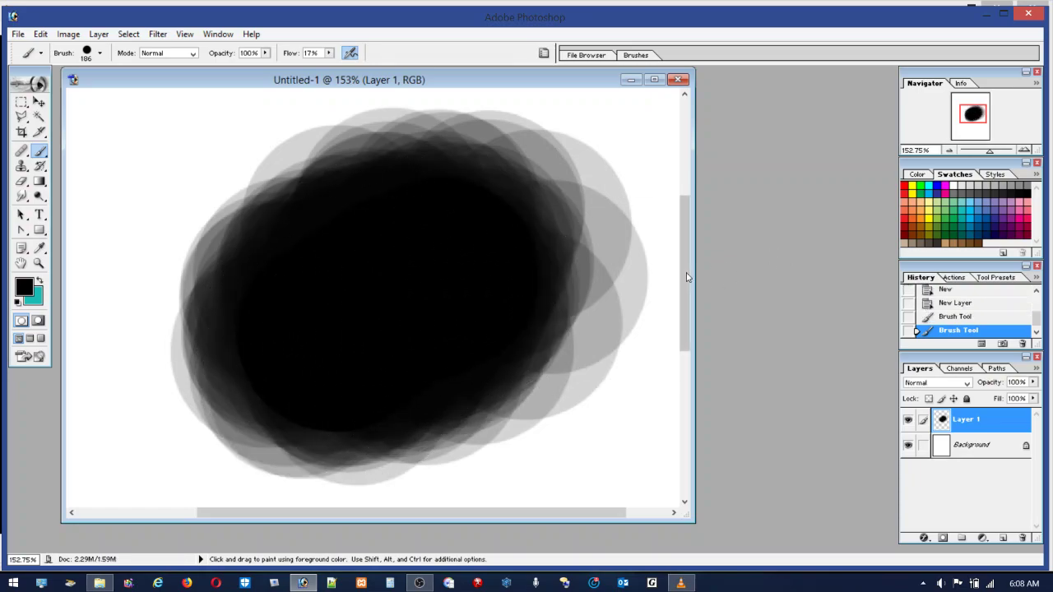
# Set brush spacing to 1% and paint a large black test stroke toward the left
pyautogui.click(636, 55)
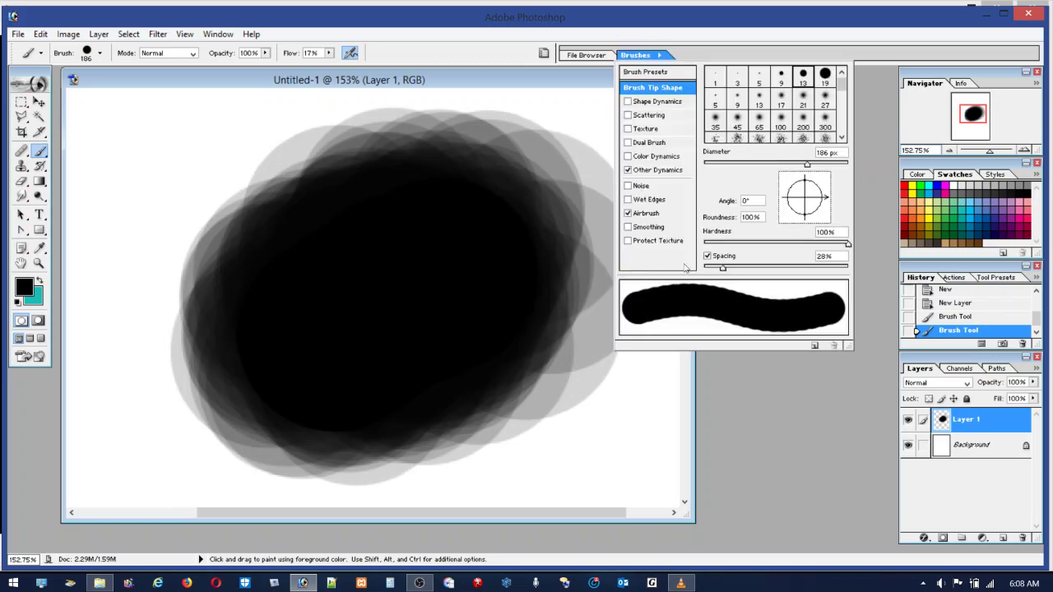
pyautogui.moveTo(714, 271); pyautogui.dragTo(704, 272)
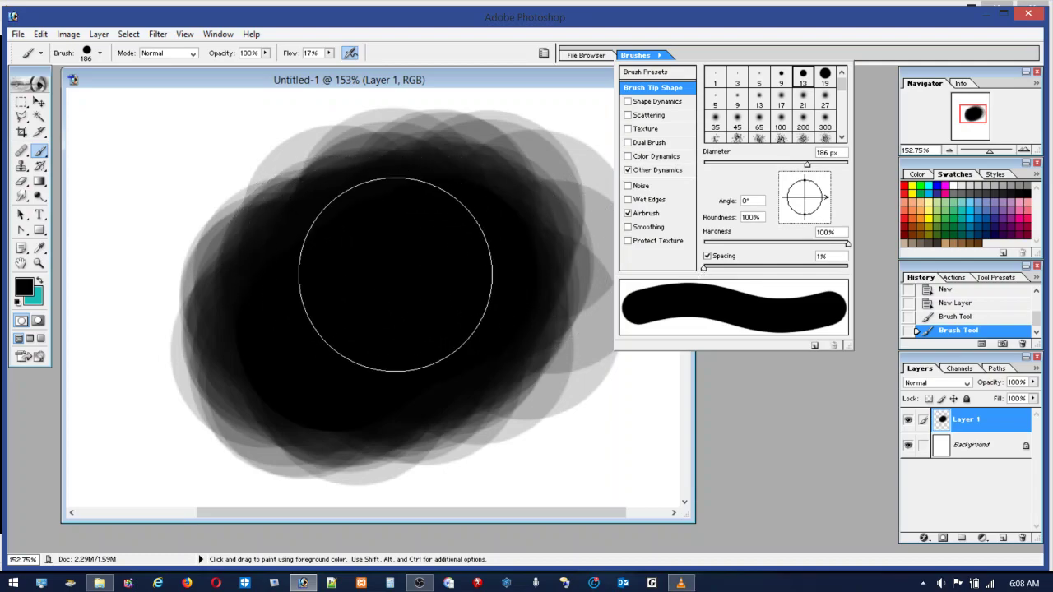
pyautogui.moveTo(428, 245)
pyautogui.mouseDown()
pyautogui.moveTo(251, 209)
pyautogui.moveTo(214, 218)
pyautogui.moveTo(171, 248)
pyautogui.moveTo(240, 339)
pyautogui.moveTo(371, 339)
pyautogui.moveTo(446, 187)
pyautogui.moveTo(313, 229)
pyautogui.moveTo(293, 276)
pyautogui.moveTo(296, 313)
pyautogui.moveTo(448, 343)
pyautogui.moveTo(539, 346)
pyautogui.mouseUp()
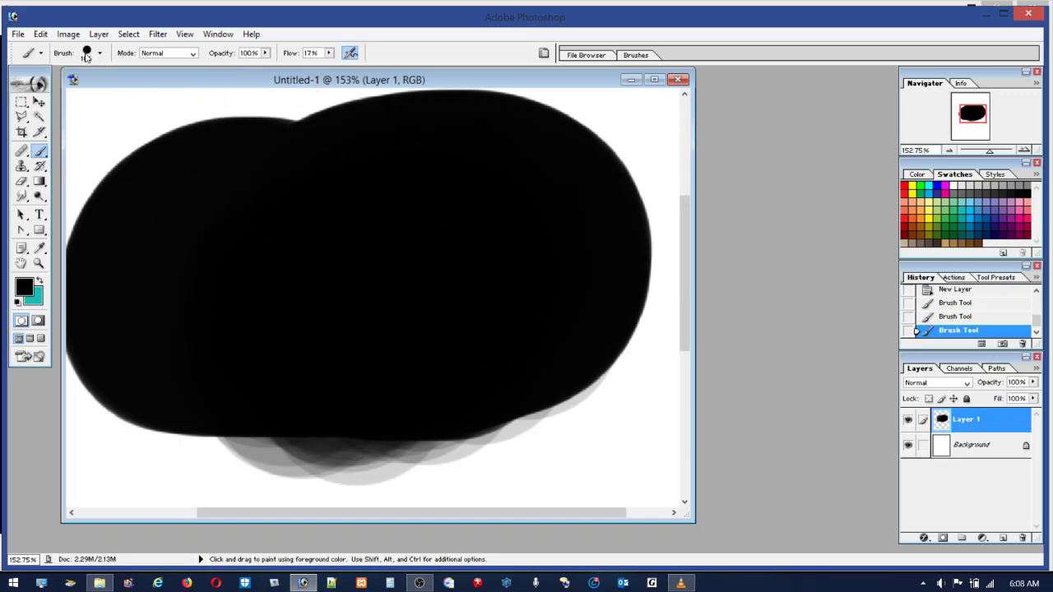
# Step backward three history states to discard the extra strokes, then paint a fresh black stroke
pyautogui.click(40, 35)
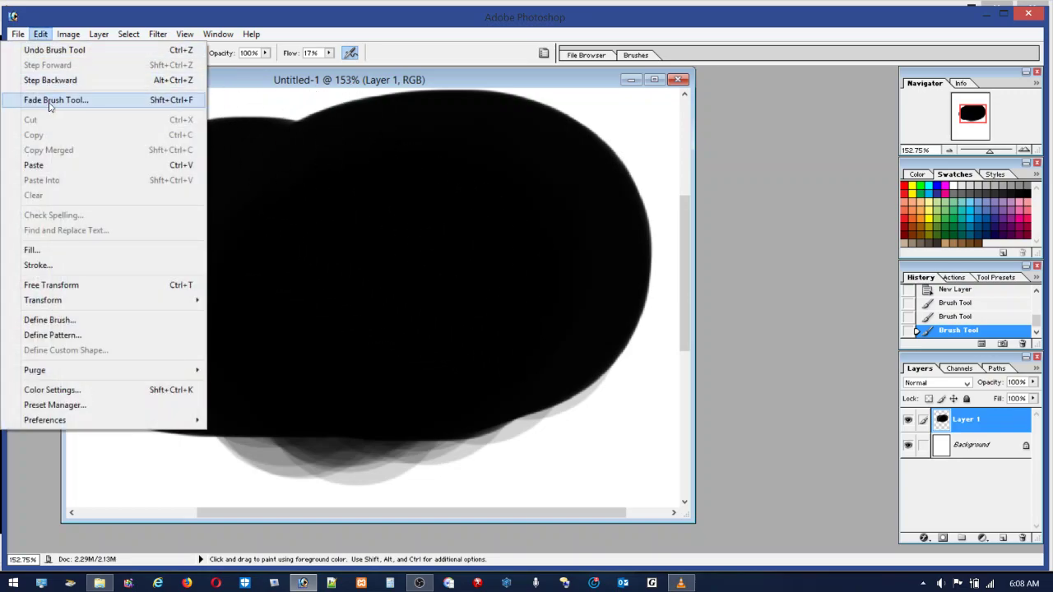
pyautogui.click(49, 80)
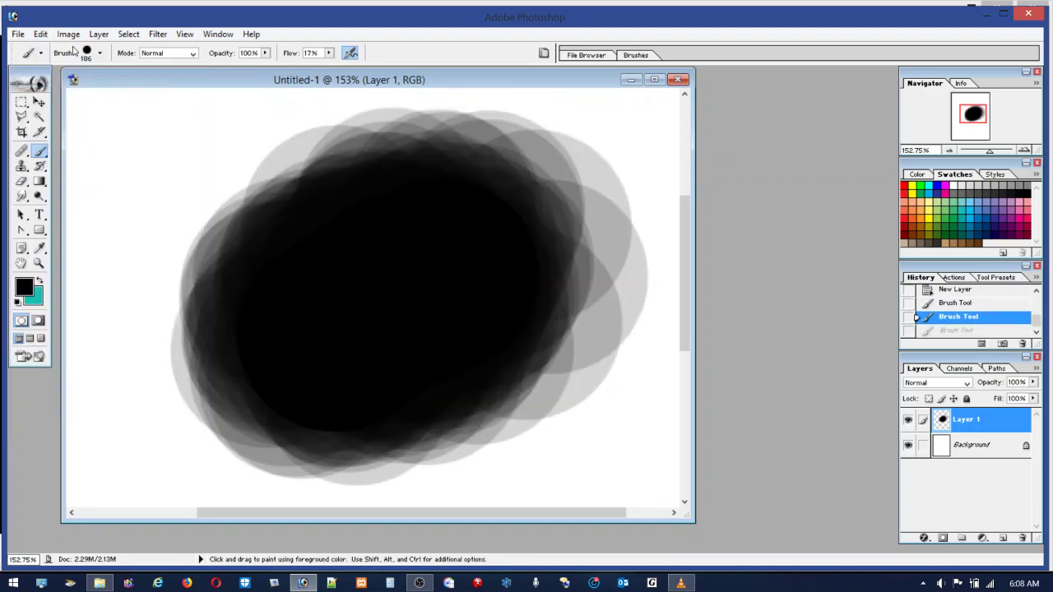
pyautogui.click(44, 36)
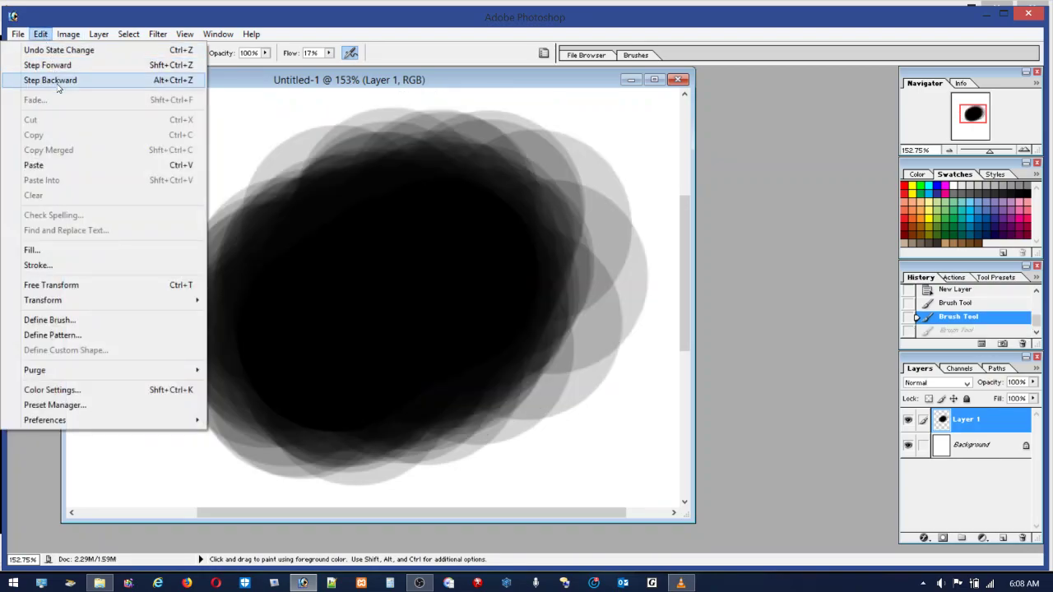
pyautogui.click(55, 80)
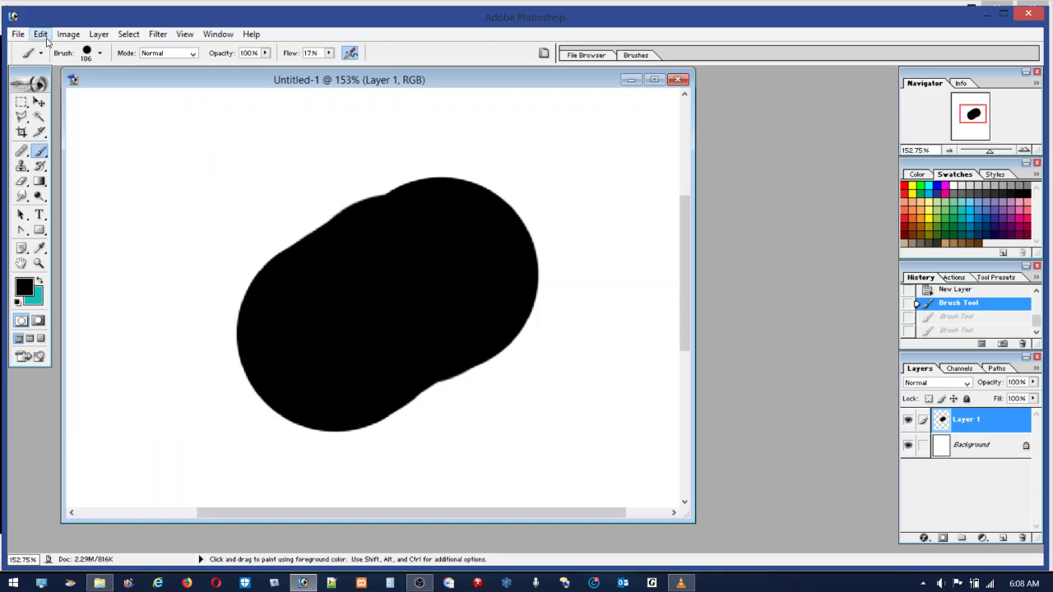
pyautogui.click(43, 36)
pyautogui.click(55, 78)
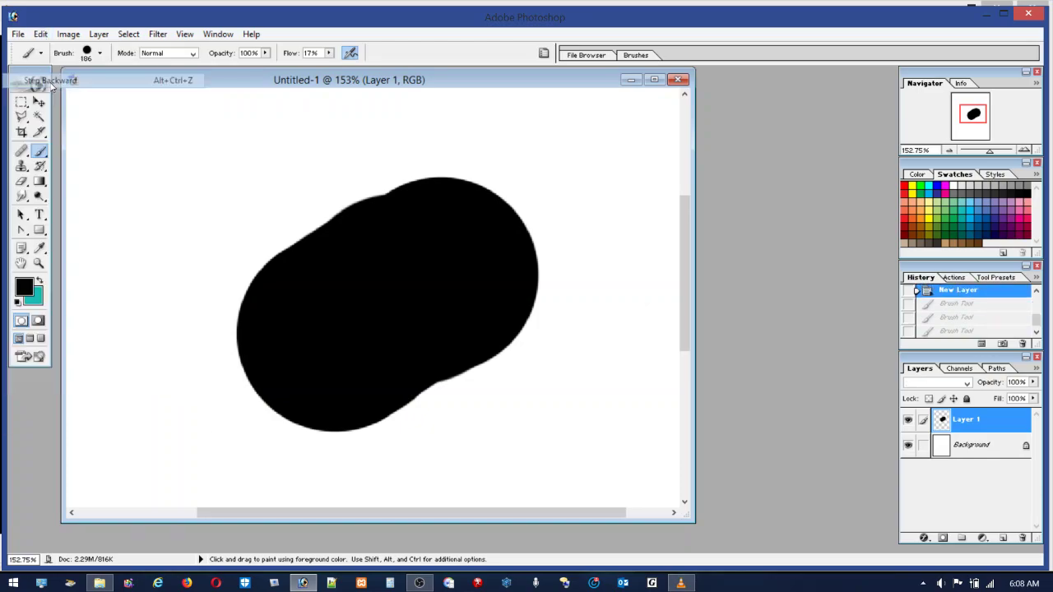
pyautogui.moveTo(393, 271)
pyautogui.mouseDown()
pyautogui.moveTo(344, 323)
pyautogui.moveTo(429, 278)
pyautogui.moveTo(444, 257)
pyautogui.moveTo(417, 257)
pyautogui.moveTo(353, 326)
pyautogui.moveTo(430, 294)
pyautogui.moveTo(444, 256)
pyautogui.moveTo(406, 262)
pyautogui.moveTo(406, 230)
pyautogui.moveTo(381, 237)
pyautogui.moveTo(369, 273)
pyautogui.moveTo(452, 249)
pyautogui.moveTo(463, 293)
pyautogui.moveTo(382, 311)
pyautogui.moveTo(425, 298)
pyautogui.moveTo(390, 320)
pyautogui.moveTo(446, 301)
pyautogui.moveTo(453, 283)
pyautogui.moveTo(442, 254)
pyautogui.moveTo(394, 226)
pyautogui.moveTo(408, 232)
pyautogui.moveTo(402, 221)
pyautogui.moveTo(356, 233)
pyautogui.moveTo(354, 273)
pyautogui.moveTo(370, 216)
pyautogui.moveTo(324, 342)
pyautogui.moveTo(387, 331)
pyautogui.moveTo(441, 301)
pyautogui.moveTo(418, 323)
pyautogui.moveTo(463, 300)
pyautogui.moveTo(369, 269)
pyautogui.moveTo(335, 290)
pyautogui.moveTo(366, 238)
pyautogui.mouseUp()
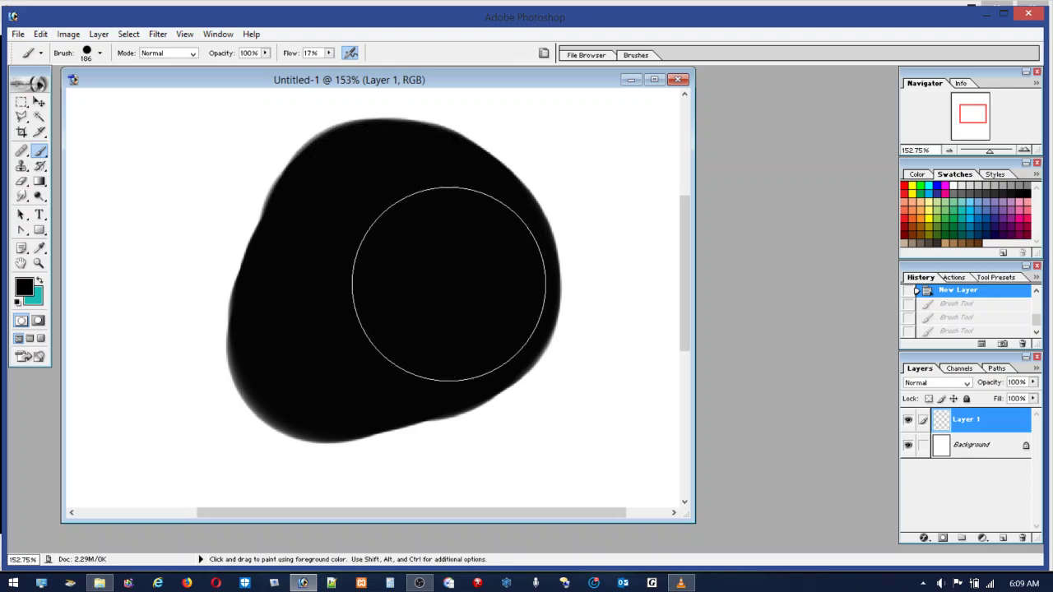
# Dab and brush soft 17%-flow black shading across the blob's lower middle
pyautogui.click(423, 329)
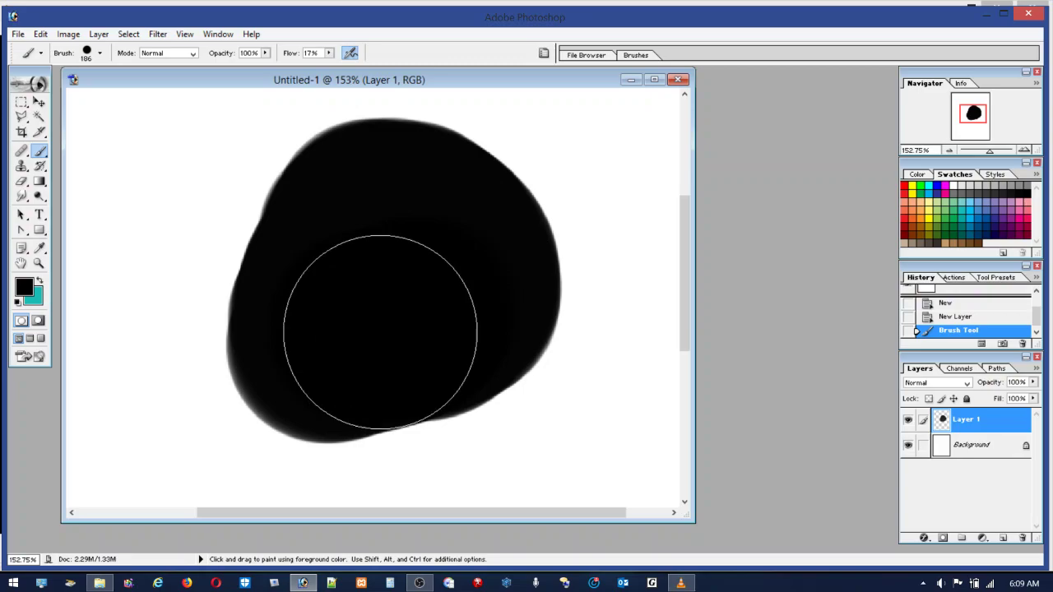
pyautogui.moveTo(411, 337); pyautogui.dragTo(364, 336)
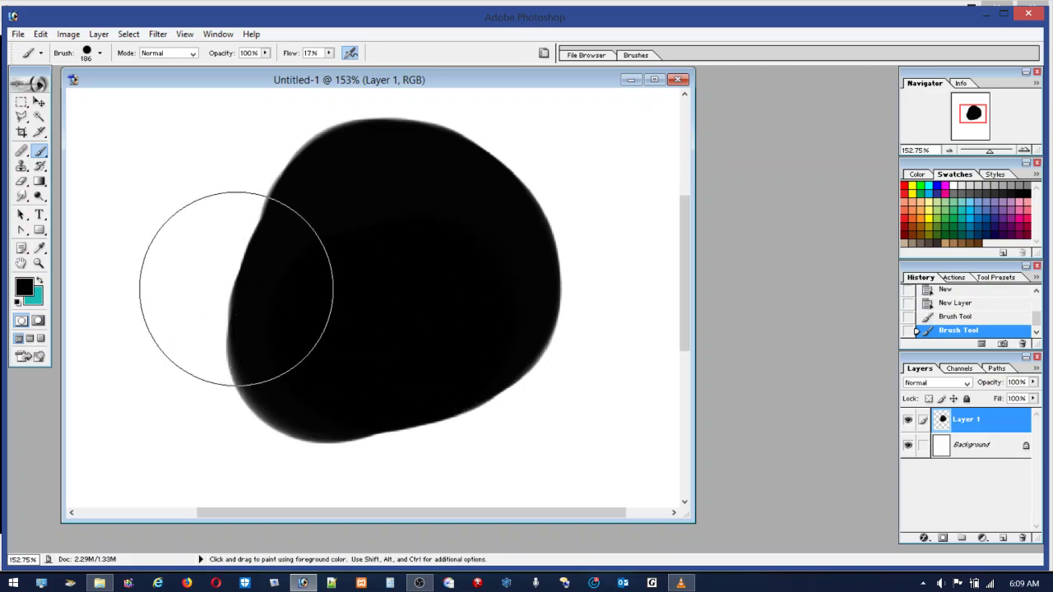
pyautogui.click(20, 183)
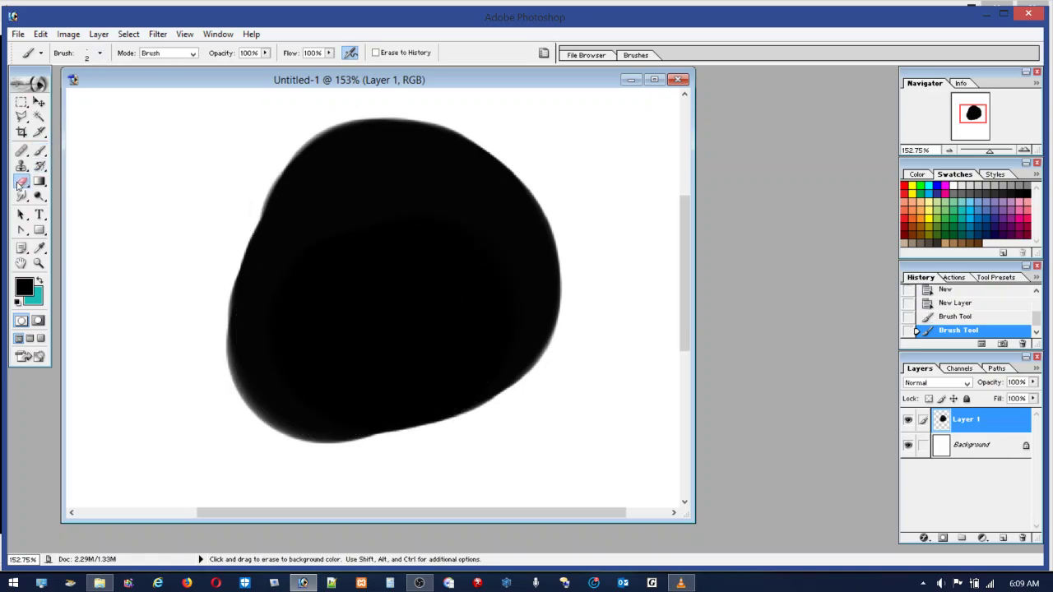
# Set the eraser to a 53 px round brush
pyautogui.click(98, 55)
pyautogui.click(79, 138)
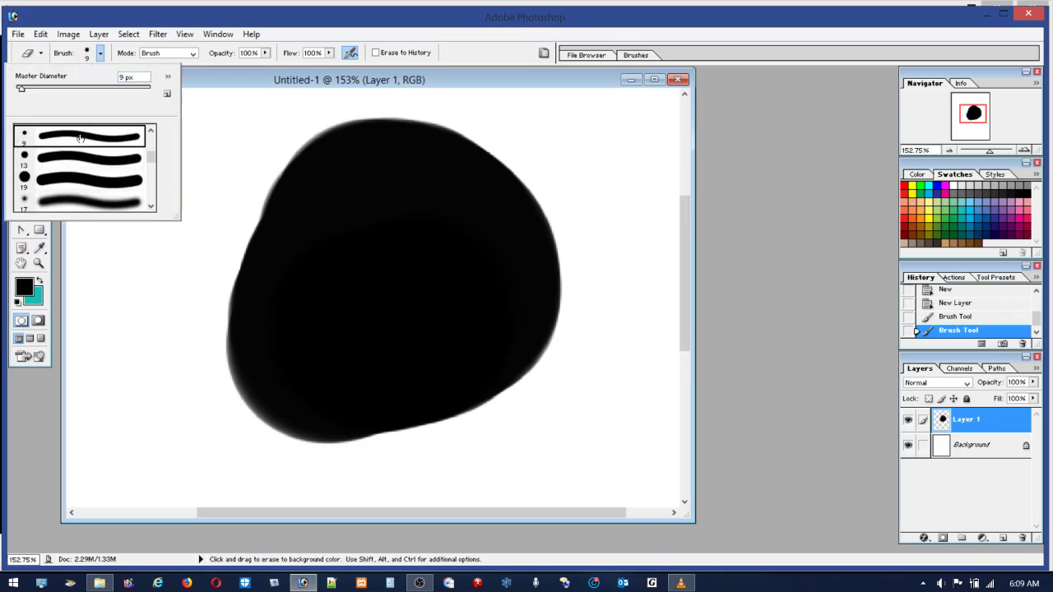
pyautogui.click(51, 93)
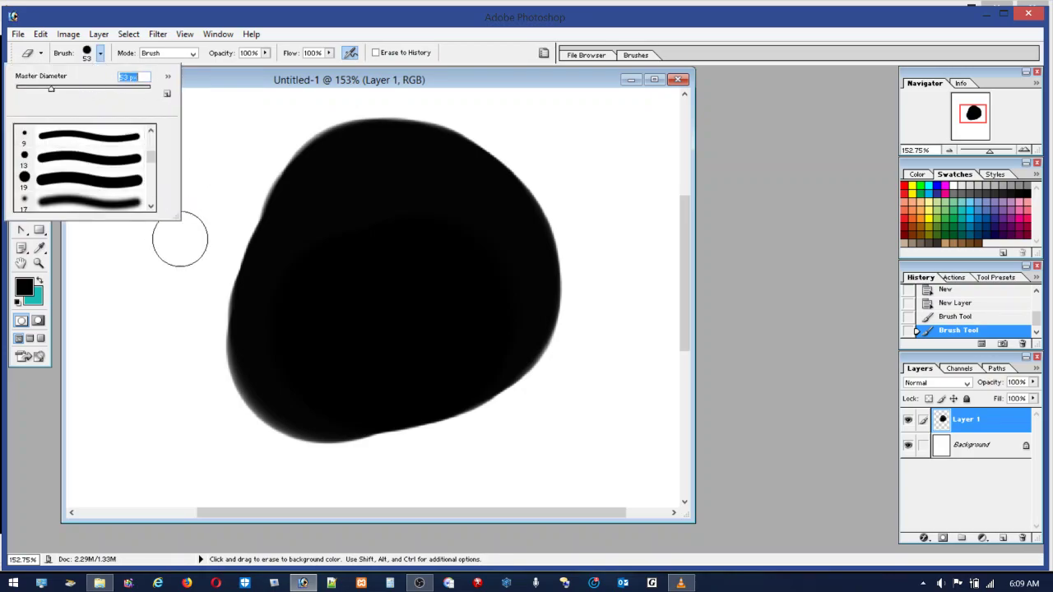
pyautogui.press('Return')
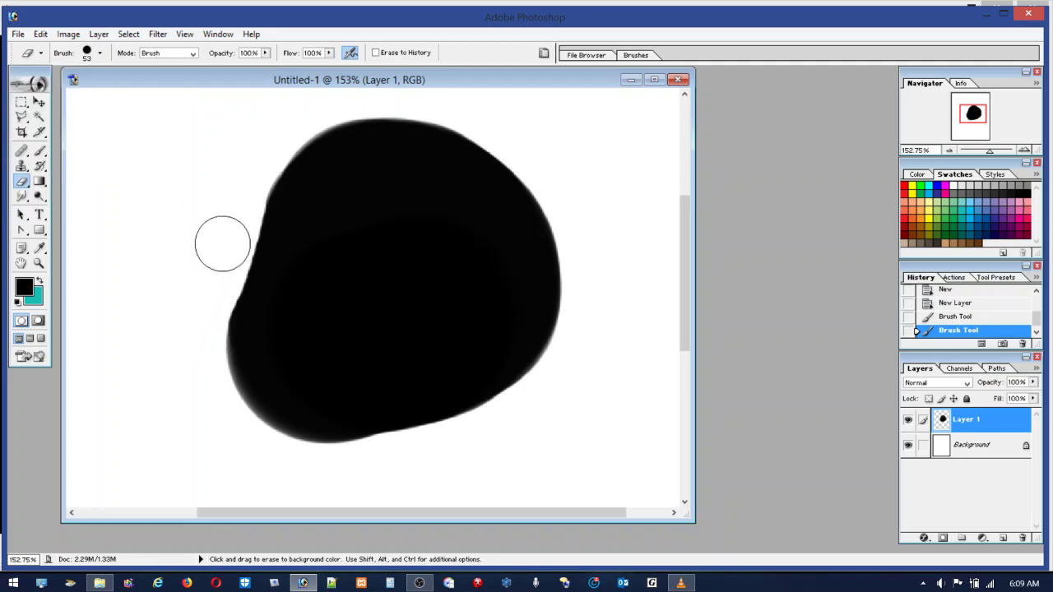
# Erase along the blob's left, bottom and upper-right edges to straighten and smooth its outline
pyautogui.moveTo(214, 285)
pyautogui.mouseDown()
pyautogui.moveTo(205, 382)
pyautogui.moveTo(227, 224)
pyautogui.moveTo(216, 432)
pyautogui.moveTo(331, 461)
pyautogui.moveTo(435, 462)
pyautogui.moveTo(315, 449)
pyautogui.mouseUp()
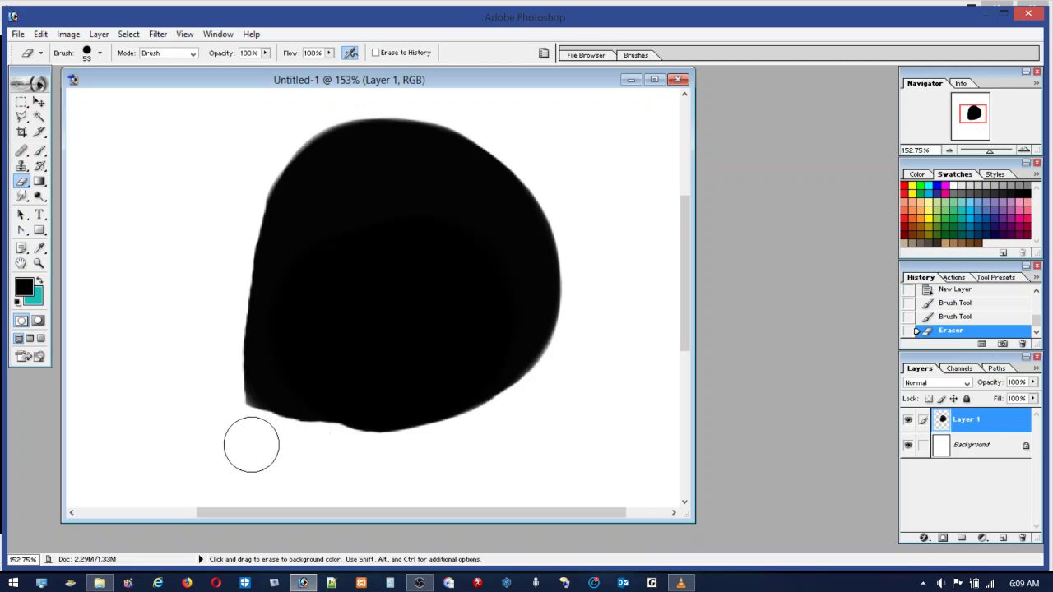
pyautogui.moveTo(537, 420)
pyautogui.mouseDown()
pyautogui.moveTo(550, 384)
pyautogui.moveTo(456, 435)
pyautogui.moveTo(350, 444)
pyautogui.moveTo(246, 419)
pyautogui.mouseUp()
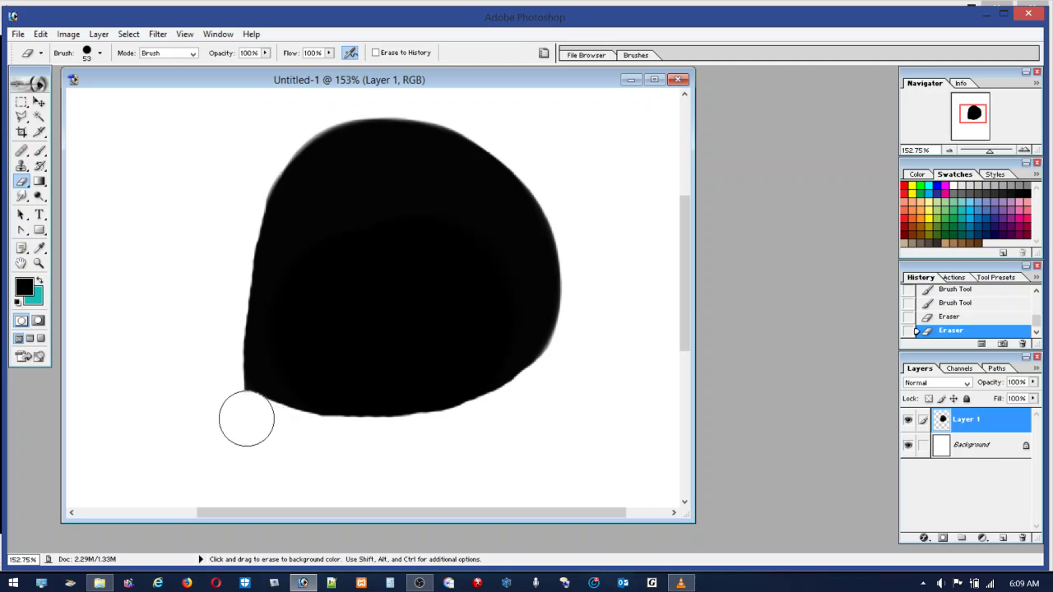
pyautogui.moveTo(188, 387); pyautogui.dragTo(200, 378)
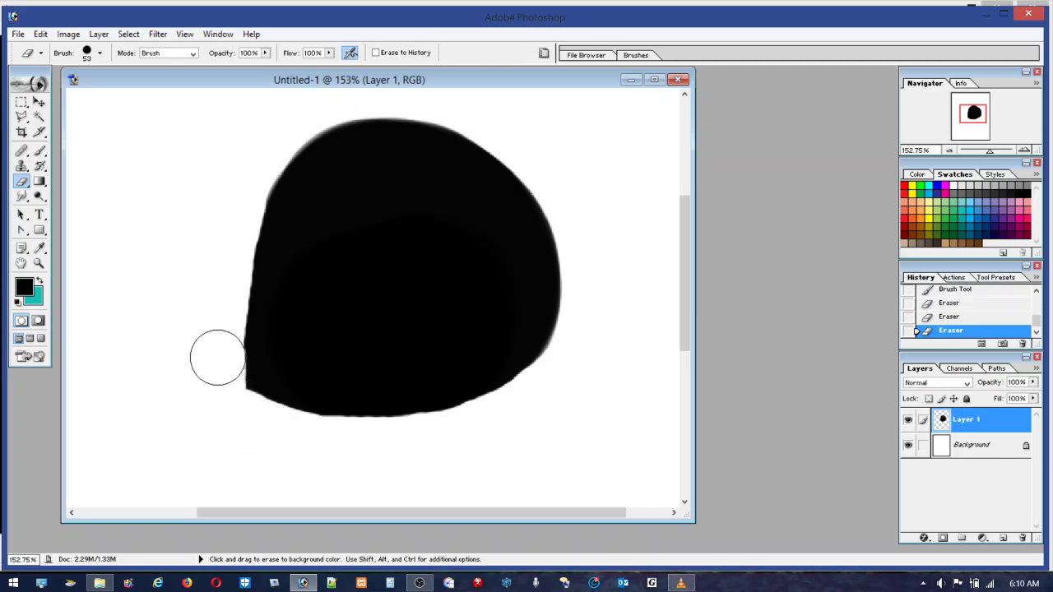
pyautogui.moveTo(223, 399); pyautogui.dragTo(209, 252)
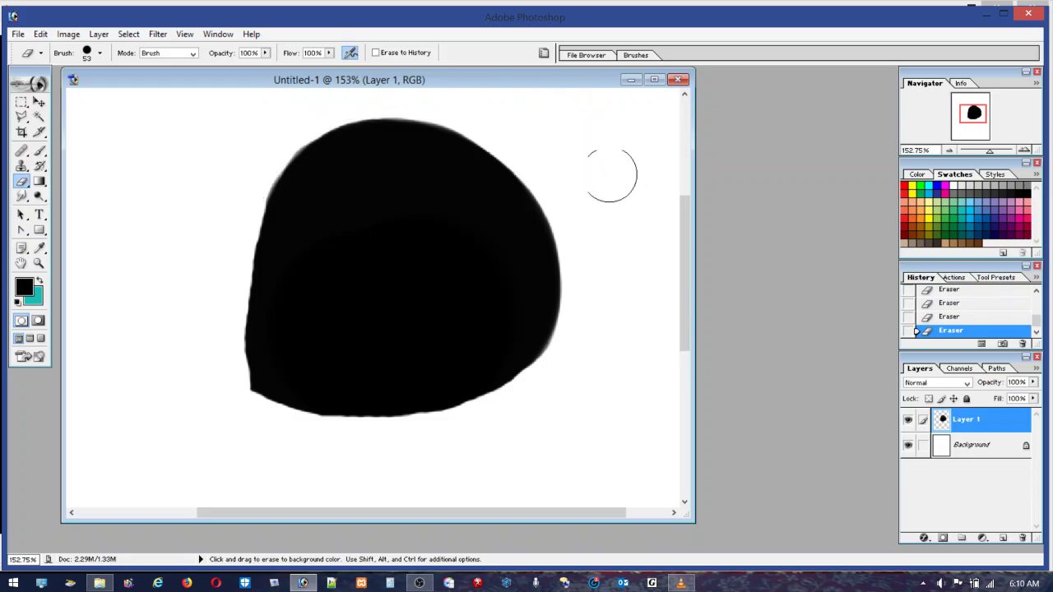
pyautogui.moveTo(545, 141)
pyautogui.mouseDown()
pyautogui.moveTo(557, 188)
pyautogui.moveTo(591, 239)
pyautogui.mouseUp()
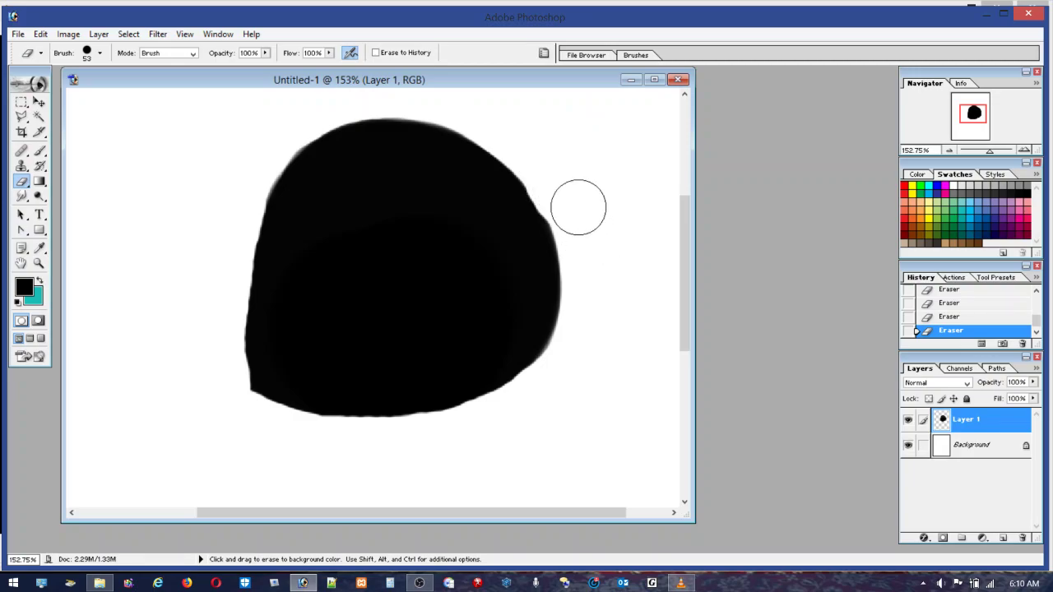
pyautogui.moveTo(542, 156); pyautogui.dragTo(593, 273)
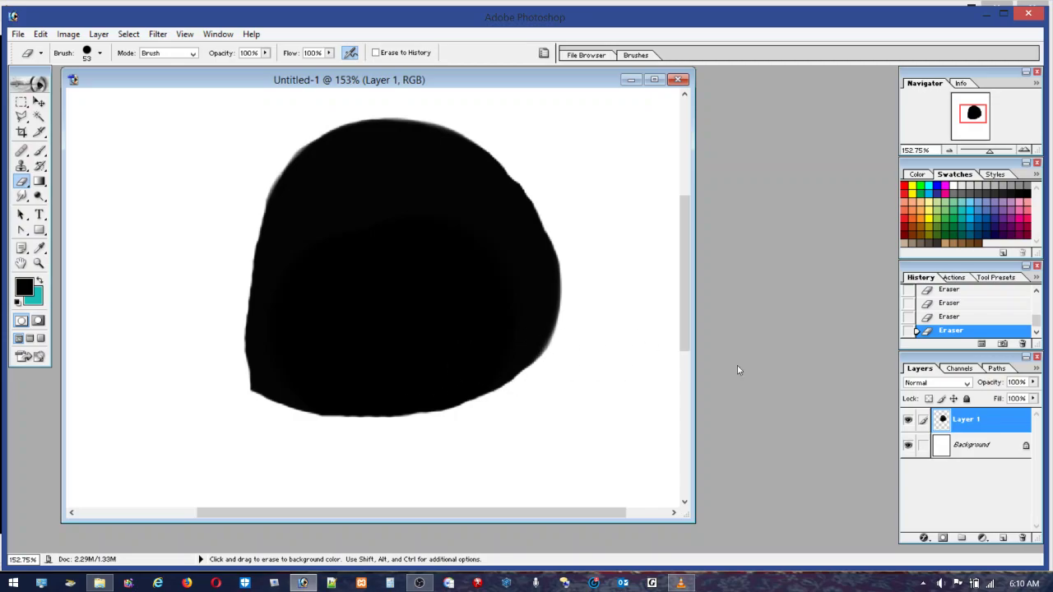
# Load the nut shape's outline as a selection, add empty Layer 2, and make brown the foreground colour
pyautogui.keyDown('ctrl'); pyautogui.click(960, 423); pyautogui.keyUp('ctrl')
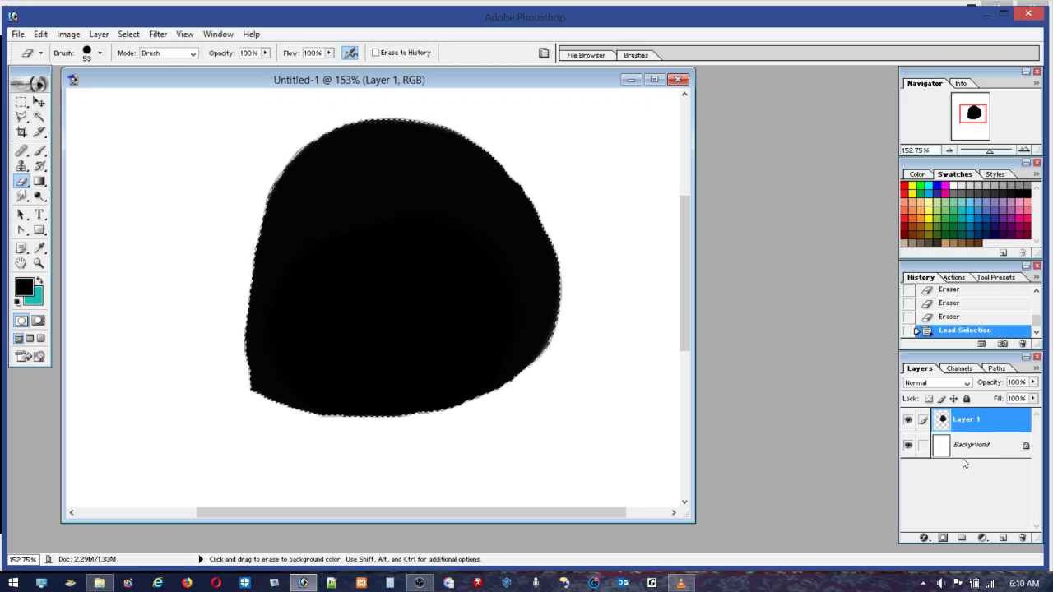
pyautogui.click(1005, 540)
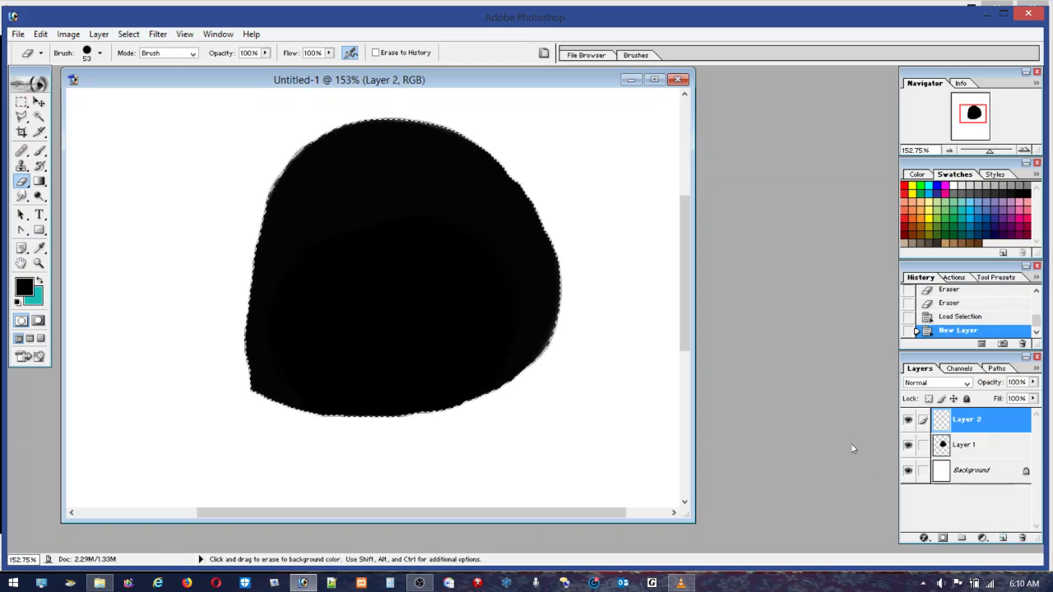
pyautogui.click(100, 53)
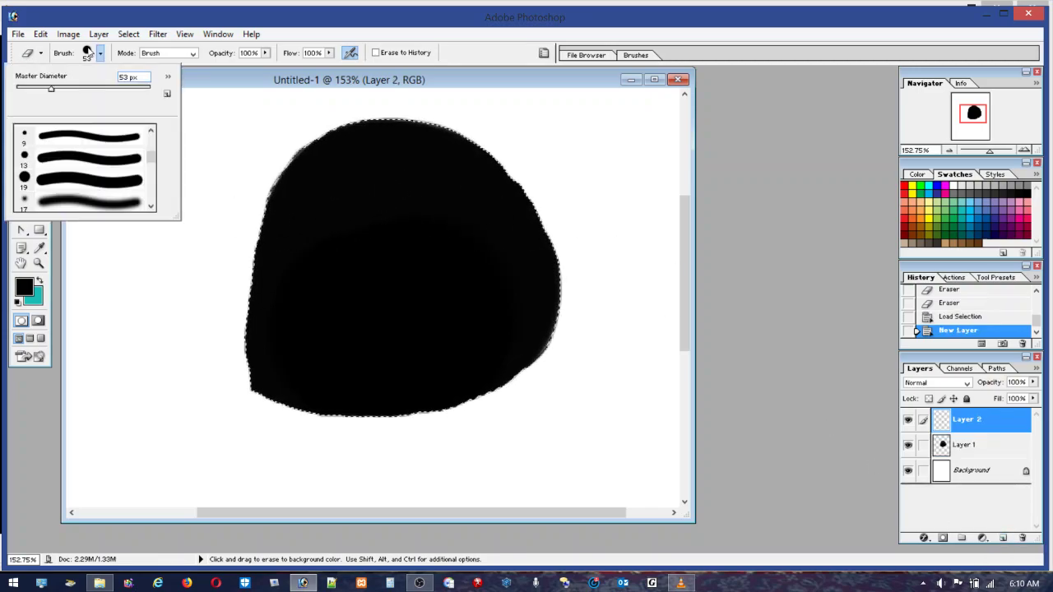
pyautogui.click(77, 206)
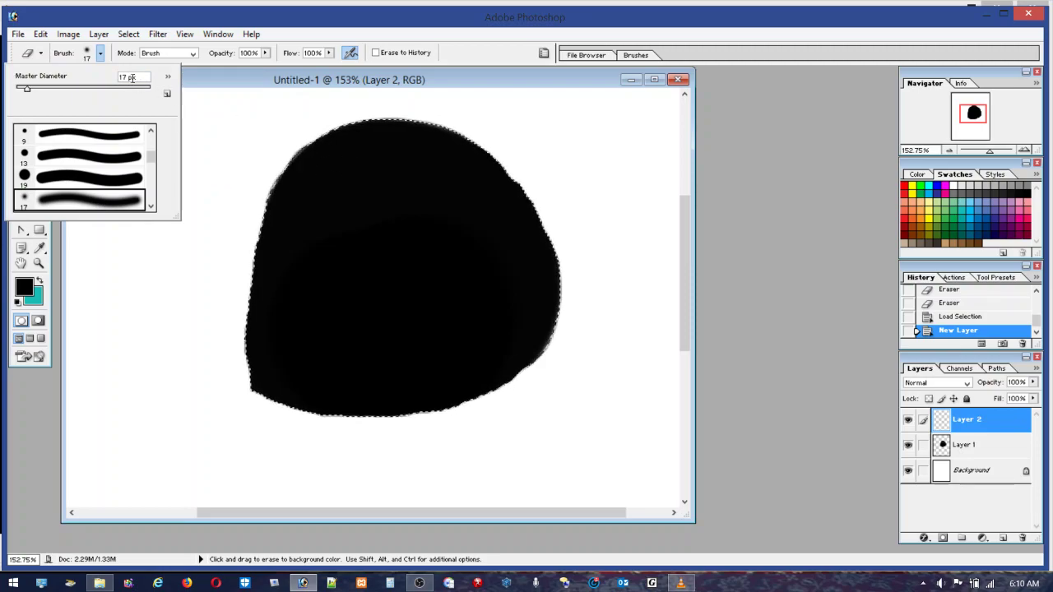
pyautogui.click(76, 88)
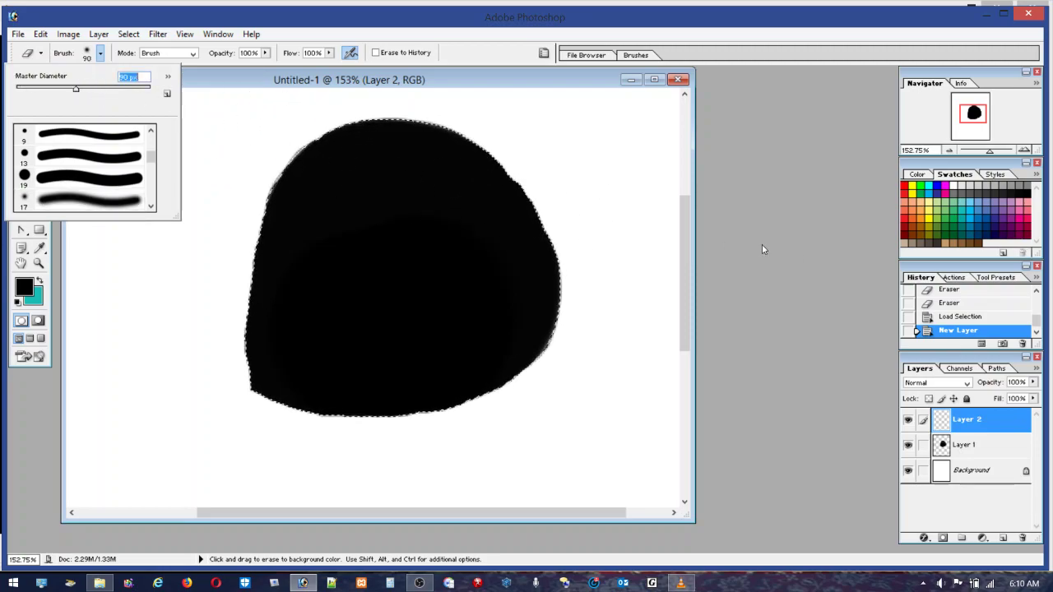
pyautogui.click(940, 241)
pyautogui.click(941, 240)
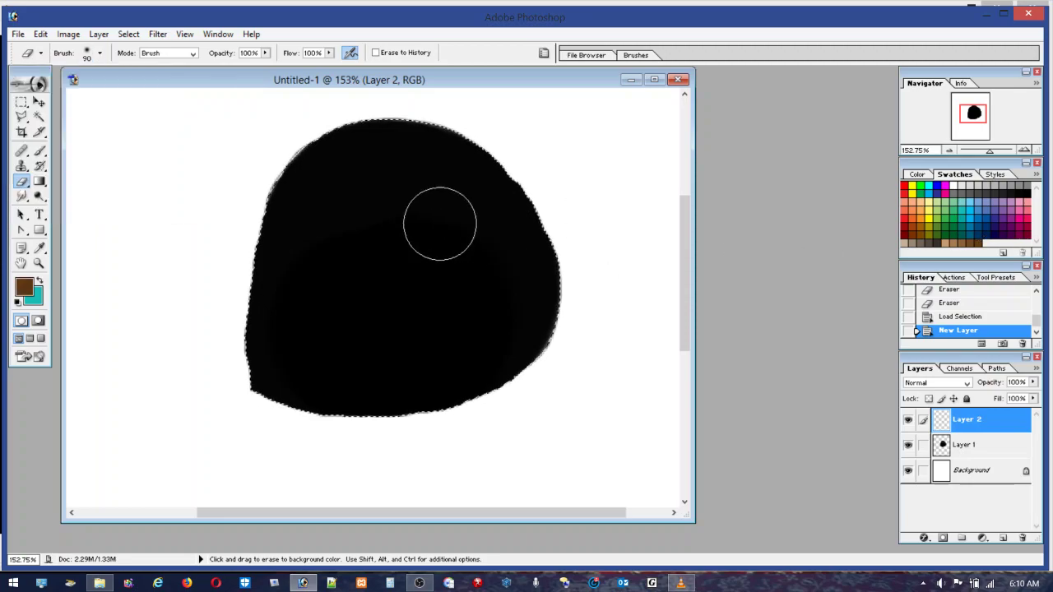
# Resize the brush through several sizes, settling on 180 px
pyautogui.click(92, 54)
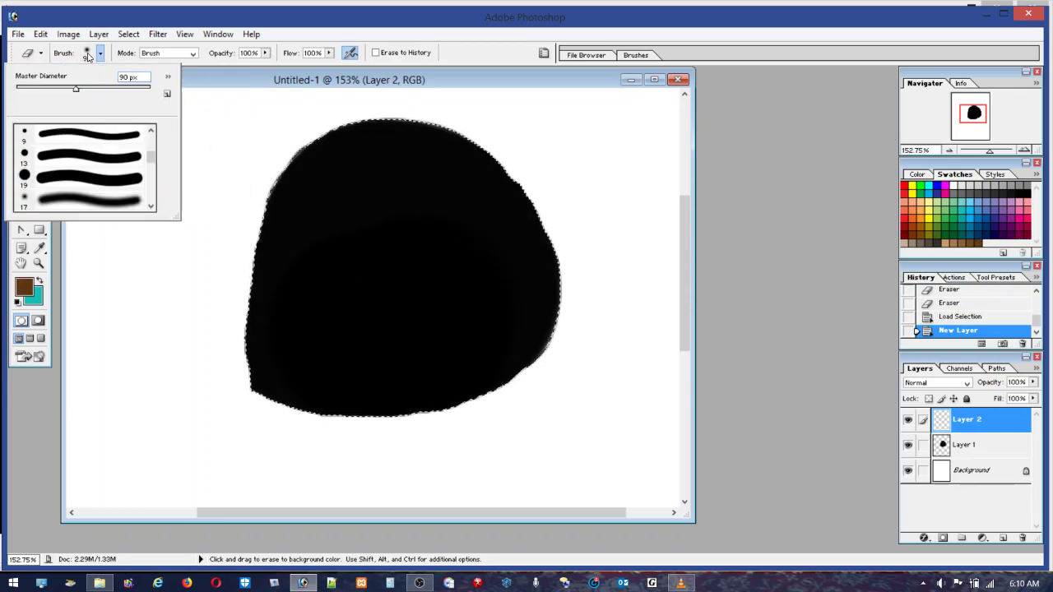
pyautogui.click(118, 87)
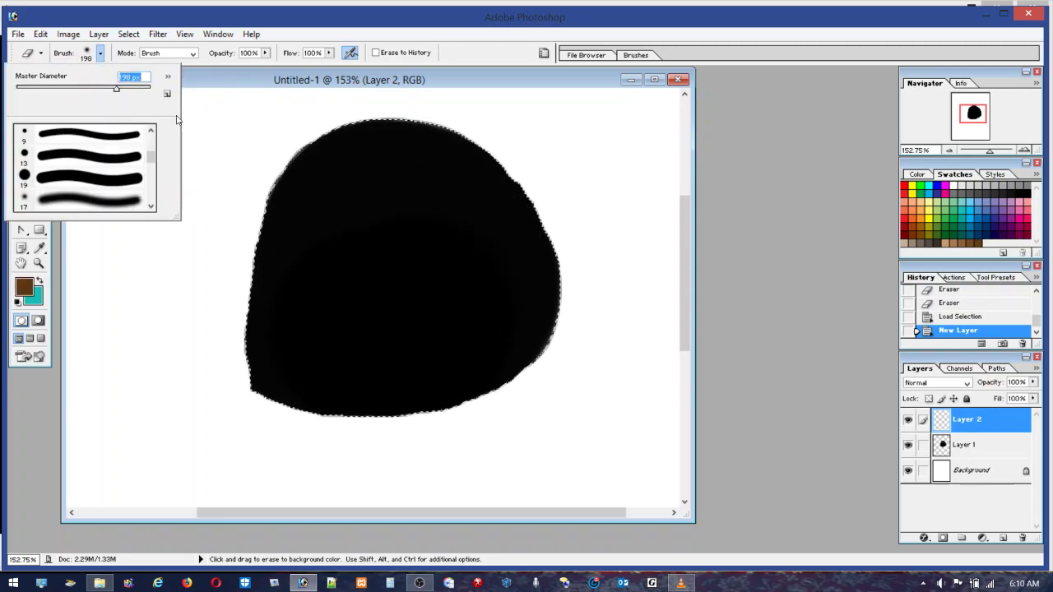
pyautogui.click(143, 87)
pyautogui.click(246, 165)
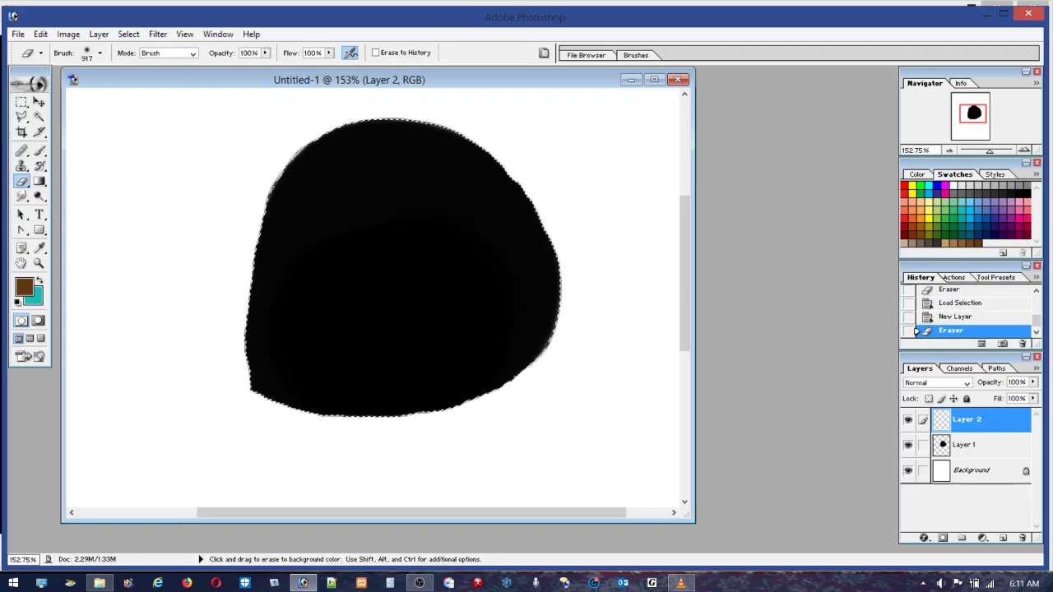
pyautogui.click(386, 165)
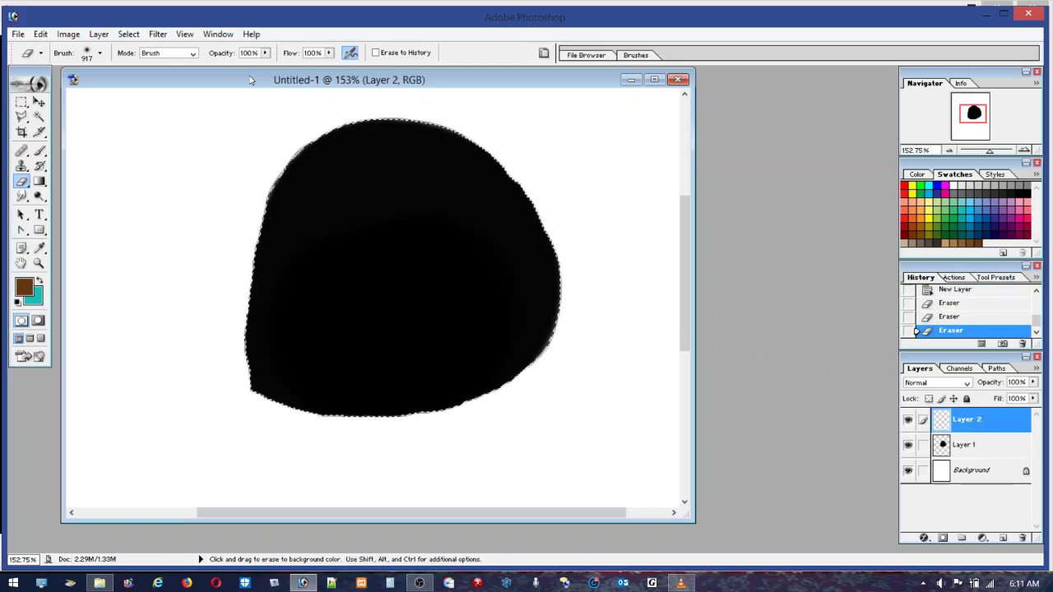
pyautogui.click(87, 55)
pyautogui.moveTo(83, 88); pyautogui.dragTo(105, 88)
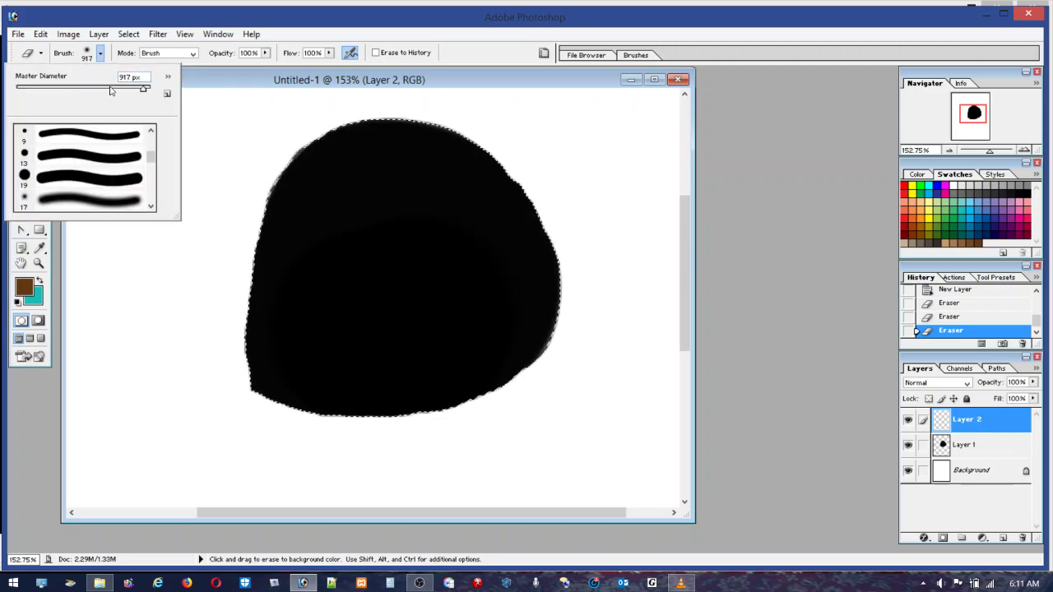
pyautogui.click(401, 260)
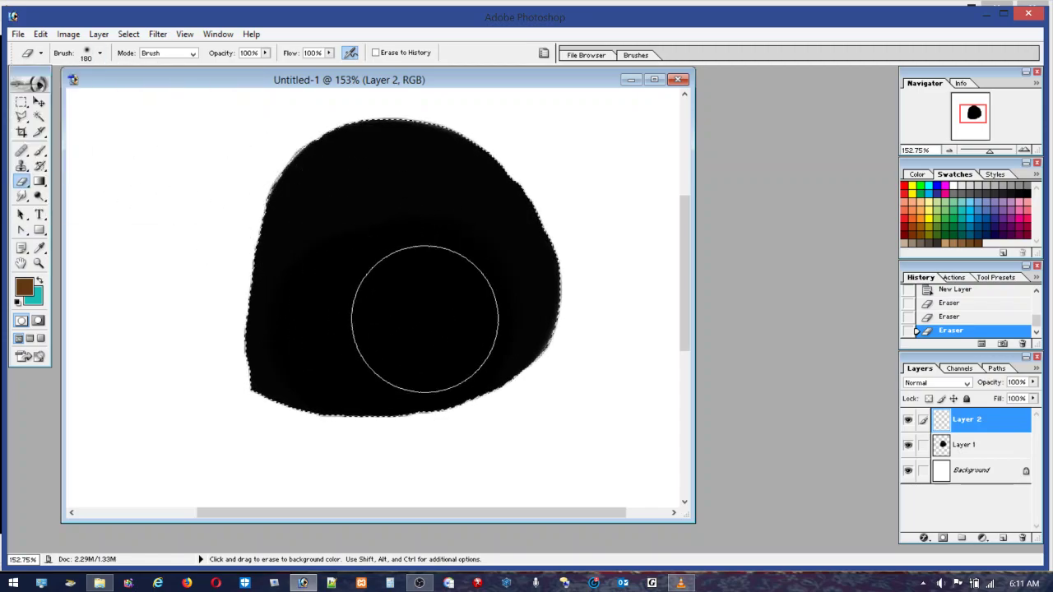
# Erase inside the selection on Layer 2 along the lower-right edge, keeping Brush erase mode
pyautogui.moveTo(424, 320); pyautogui.dragTo(431, 289)
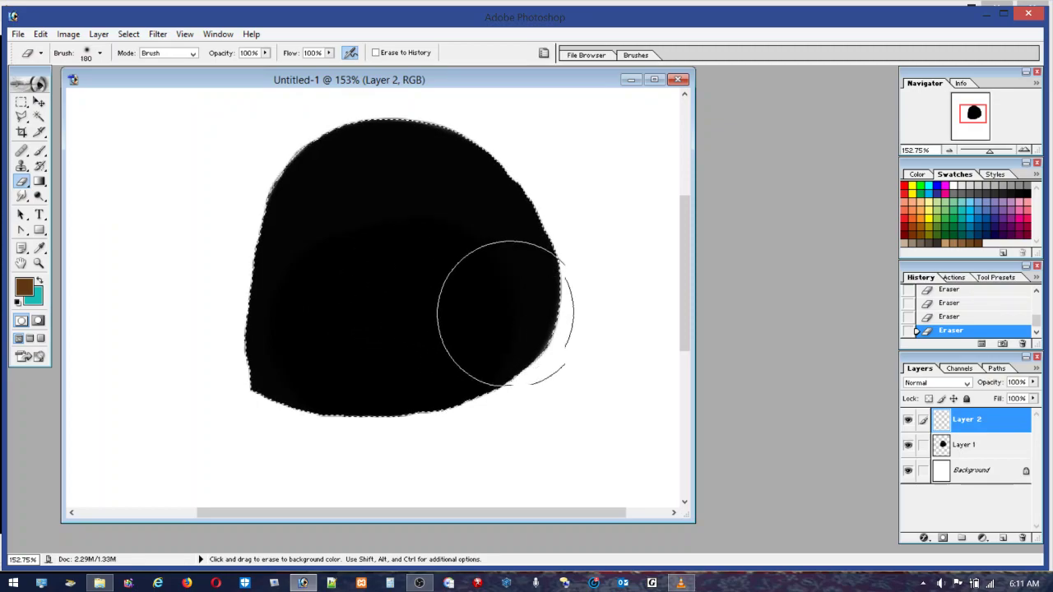
pyautogui.moveTo(506, 314)
pyautogui.mouseDown()
pyautogui.moveTo(584, 324)
pyautogui.moveTo(590, 346)
pyautogui.mouseUp()
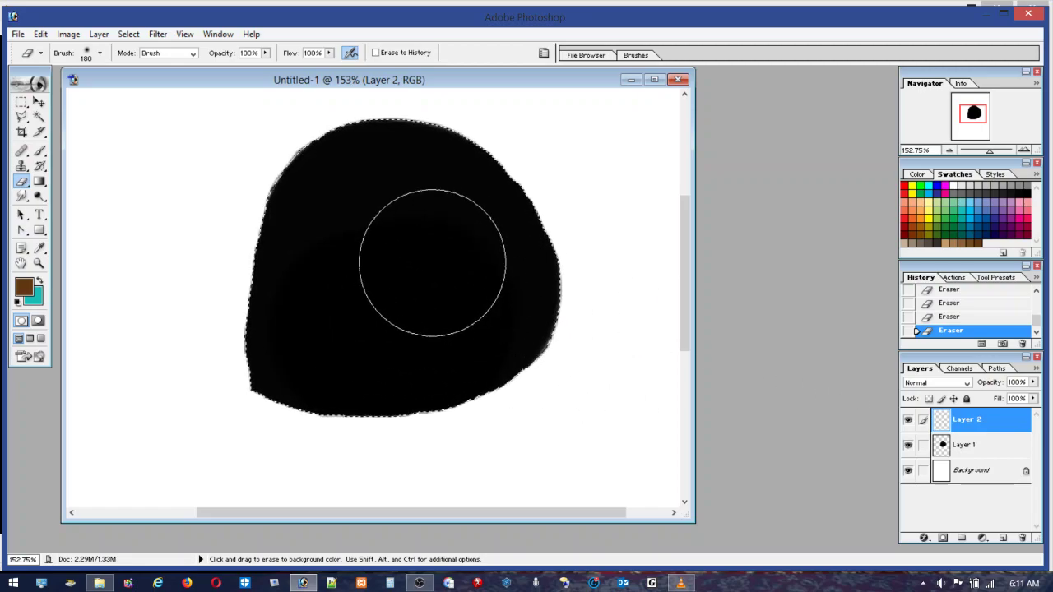
pyautogui.click(193, 53)
pyautogui.click(194, 55)
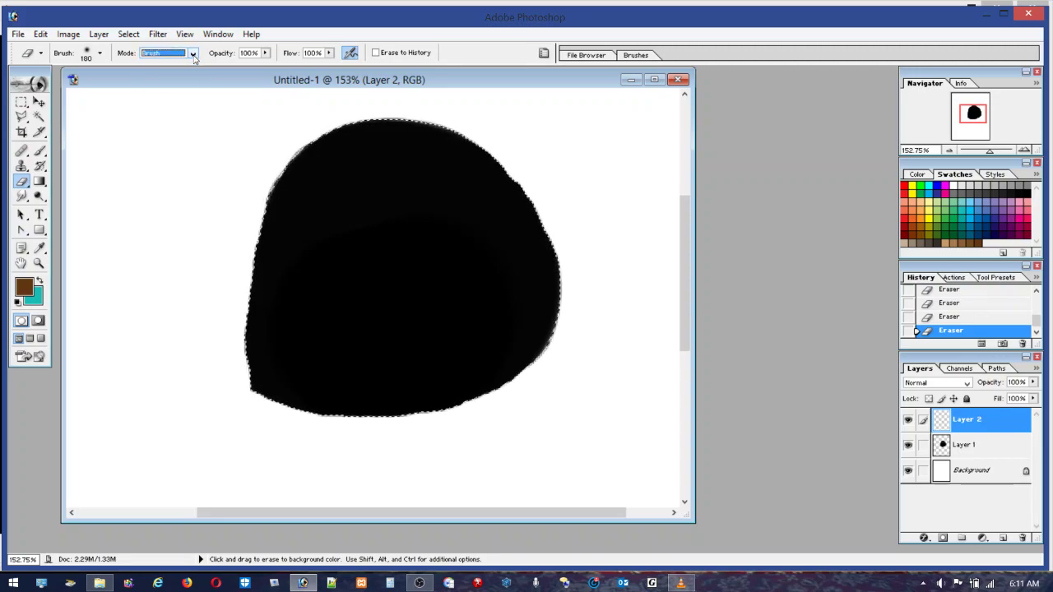
pyautogui.click(39, 151)
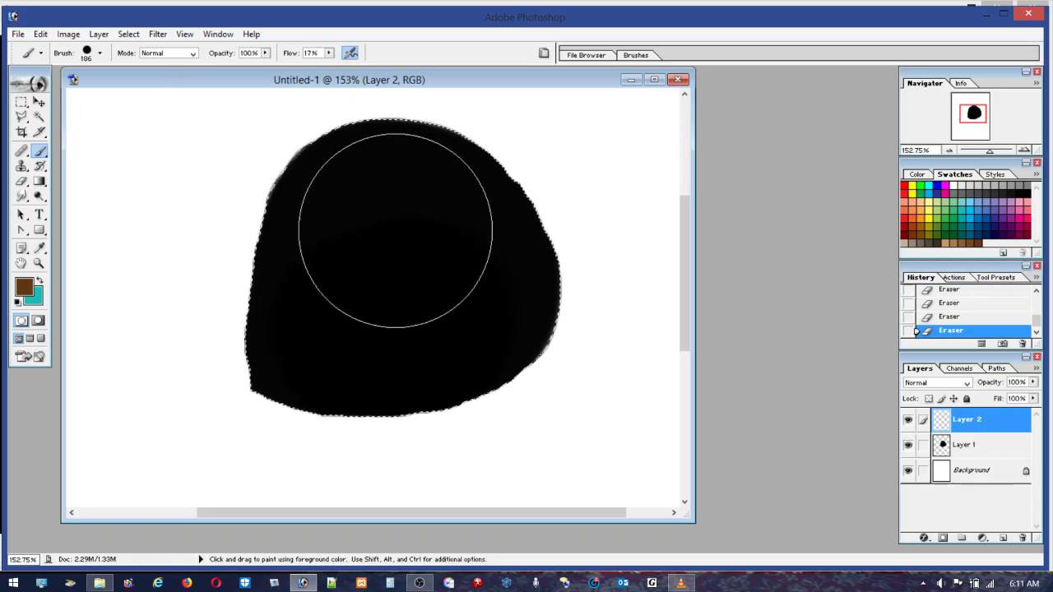
# Choose the soft 17 px brush at 231 px and paint brown over the black shape
pyautogui.click(100, 52)
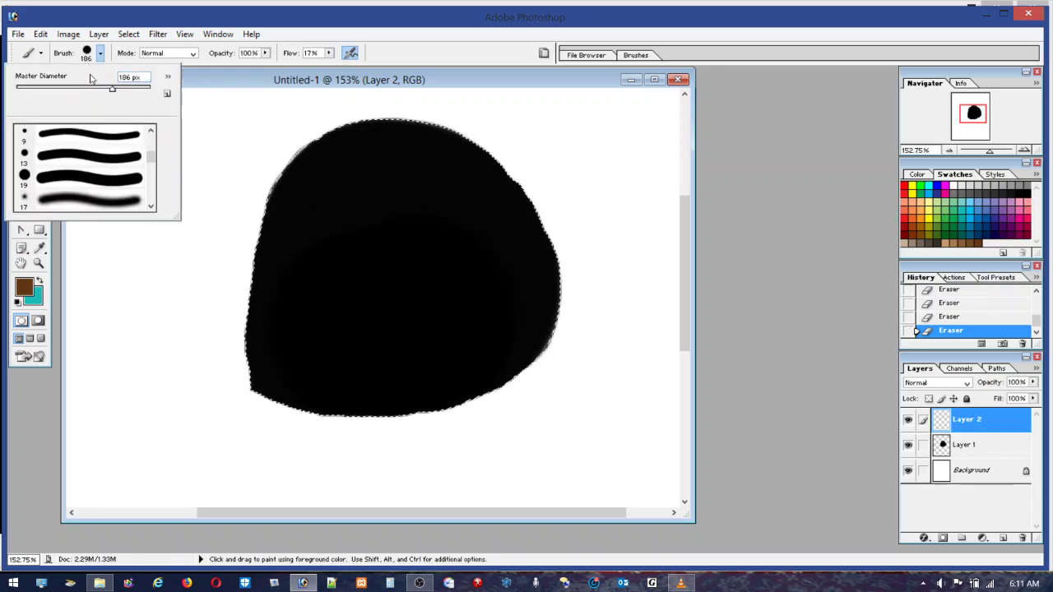
pyautogui.click(64, 202)
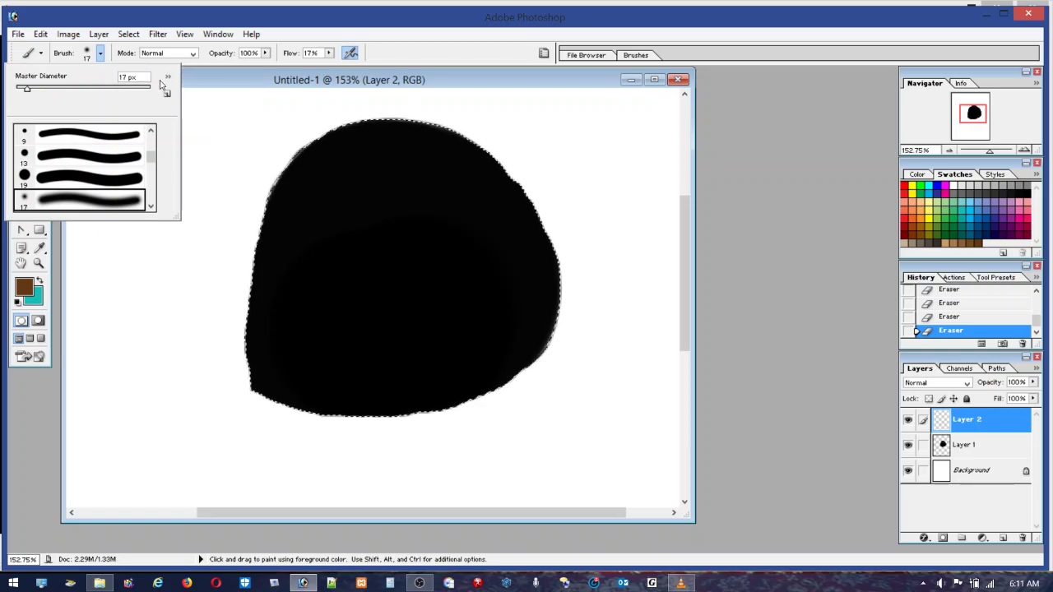
pyautogui.click(84, 88)
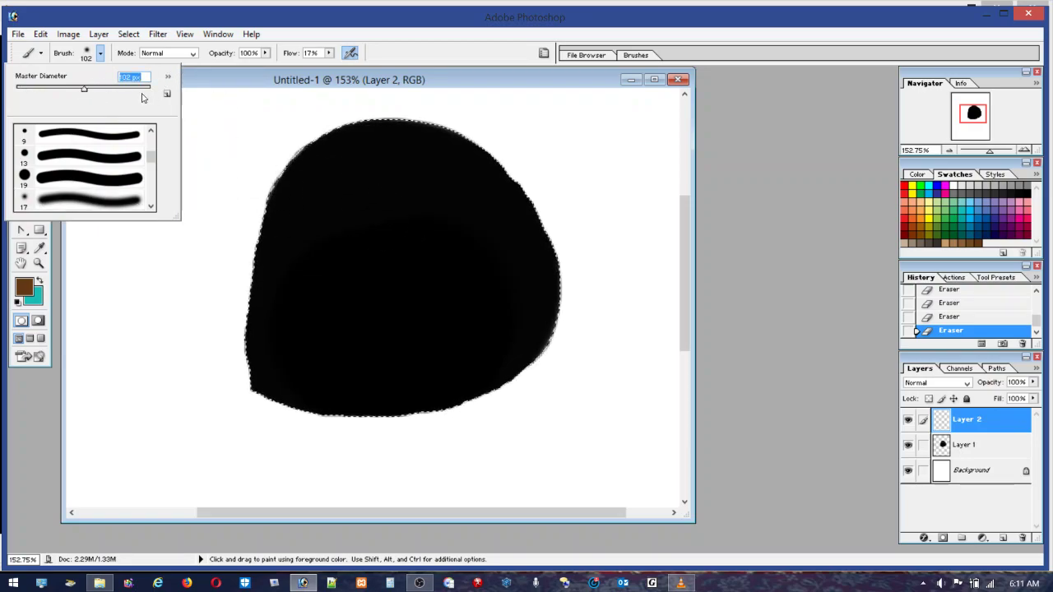
pyautogui.click(118, 88)
pyautogui.moveTo(459, 272); pyautogui.dragTo(449, 300)
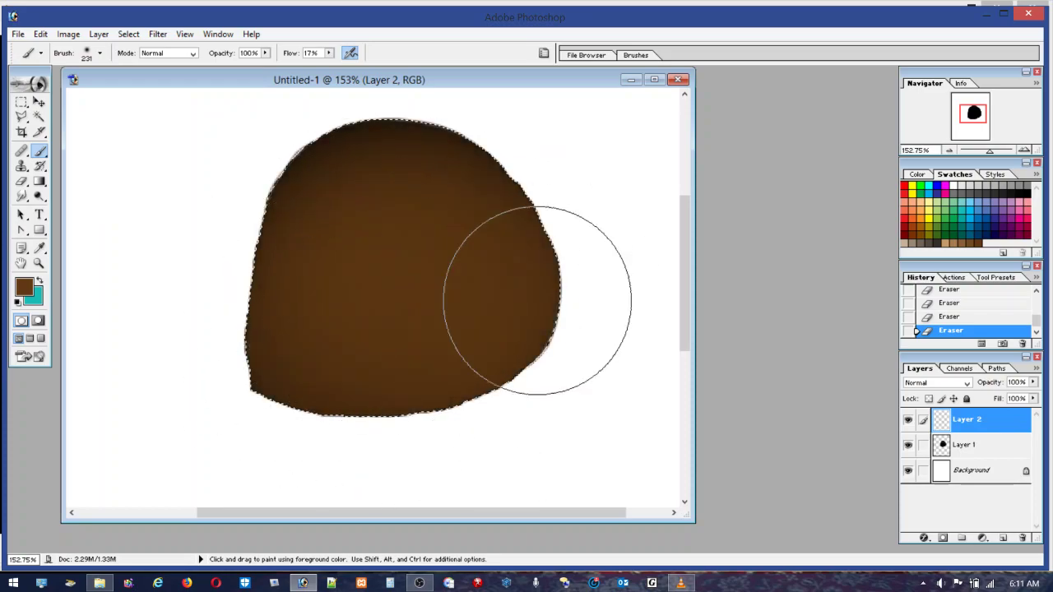
pyautogui.moveTo(461, 362); pyautogui.dragTo(364, 388)
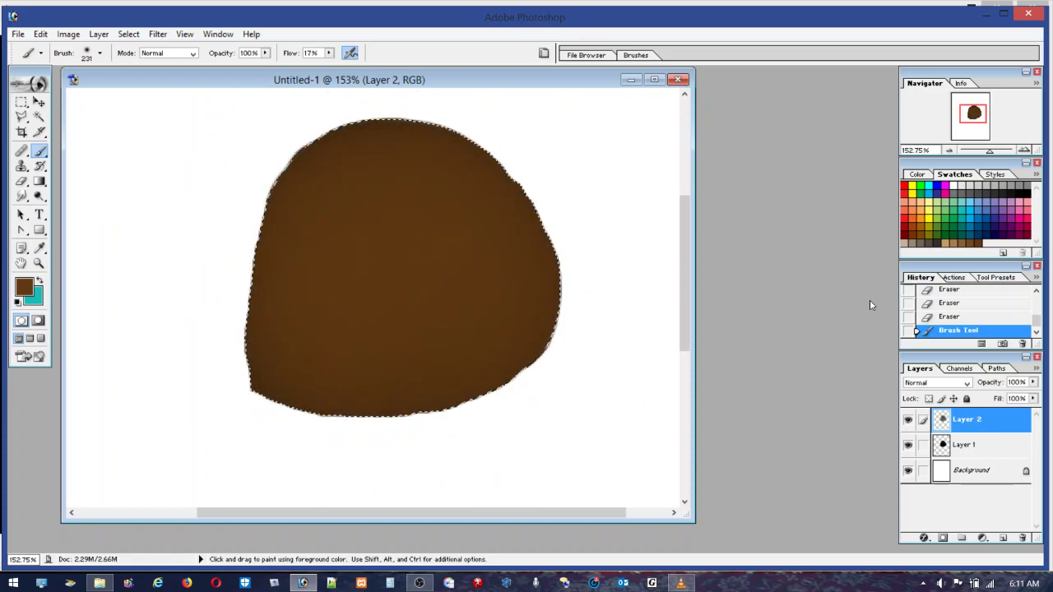
# Darken the shape's lower right with a dark swatch and brush a dark-red tint into its middle
pyautogui.click(938, 244)
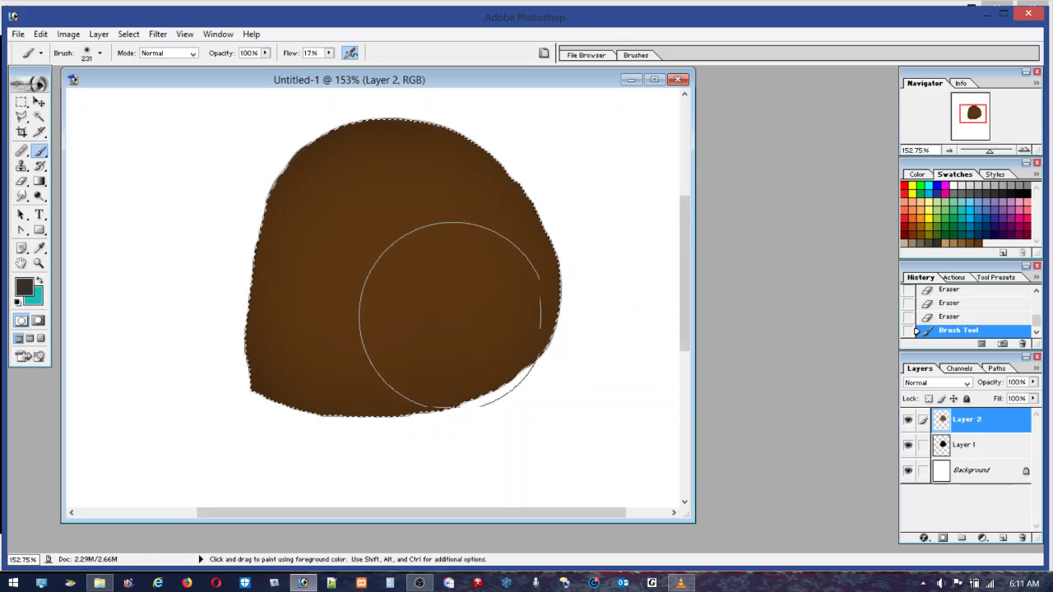
pyautogui.moveTo(446, 305)
pyautogui.mouseDown()
pyautogui.moveTo(355, 370)
pyautogui.moveTo(515, 408)
pyautogui.moveTo(573, 205)
pyautogui.moveTo(325, 152)
pyautogui.moveTo(312, 376)
pyautogui.mouseUp()
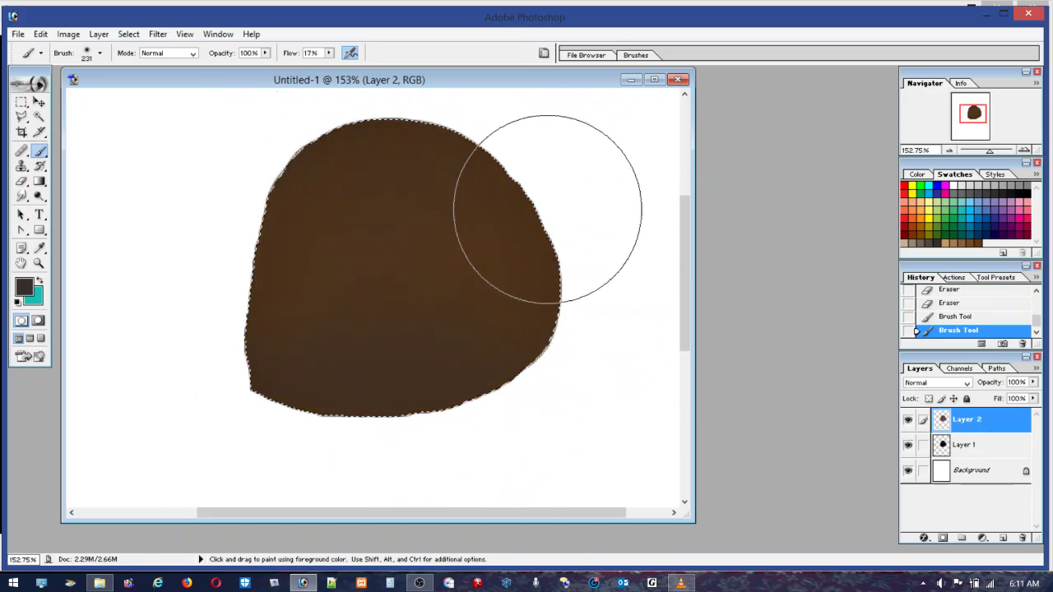
pyautogui.click(910, 232)
pyautogui.moveTo(390, 231); pyautogui.dragTo(336, 277)
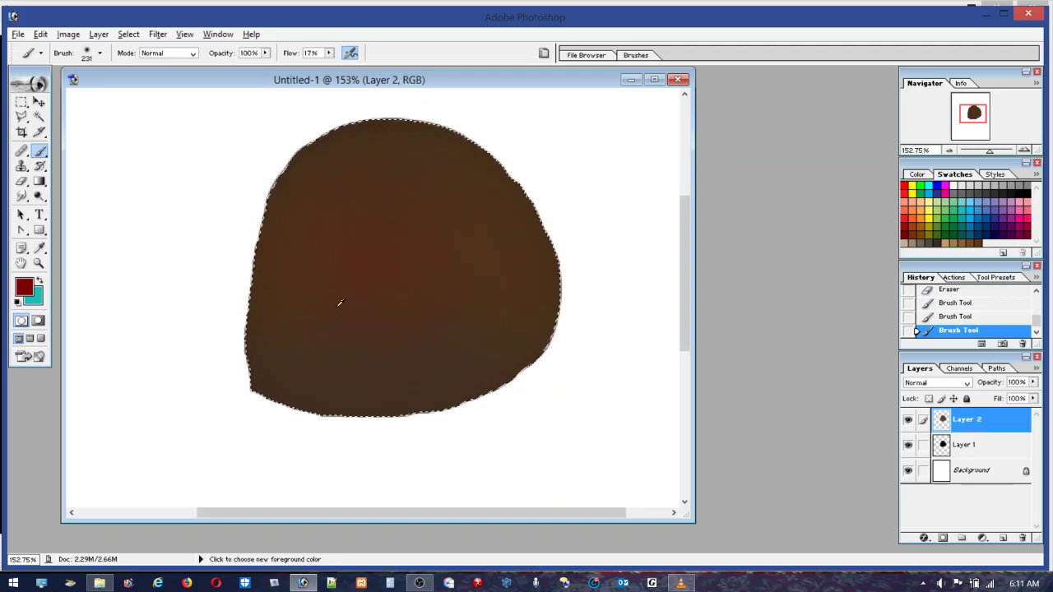
# Alternate dark-red tints and sampled brown over the shape's centre to blend the colour
pyautogui.keyDown('alt'); pyautogui.click(338, 304); pyautogui.keyUp('alt')
pyautogui.moveTo(413, 296)
pyautogui.mouseDown()
pyautogui.moveTo(247, 306)
pyautogui.moveTo(399, 223)
pyautogui.moveTo(357, 376)
pyautogui.moveTo(387, 362)
pyautogui.mouseUp()
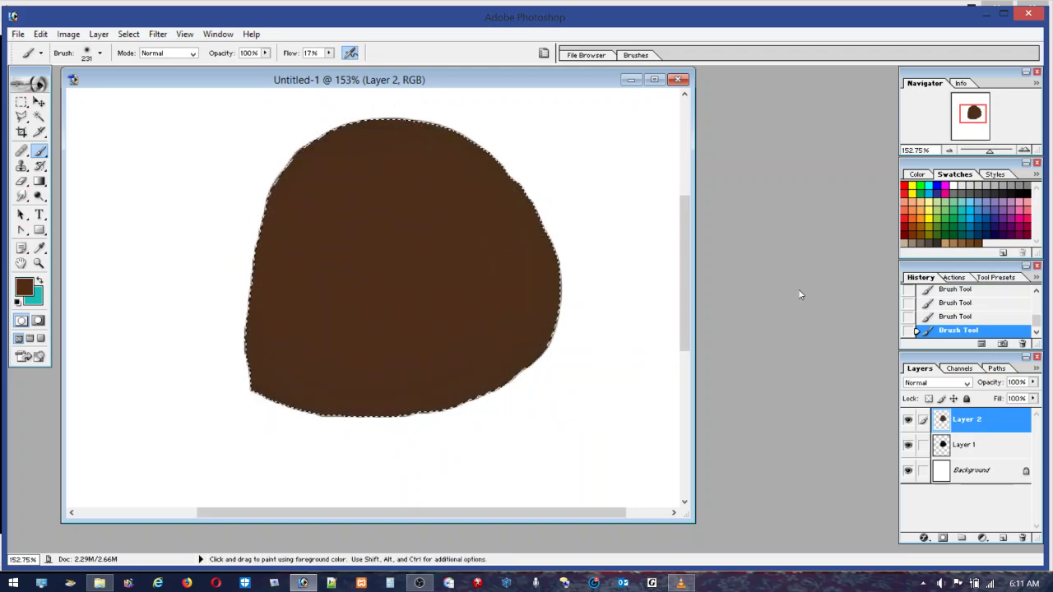
pyautogui.click(907, 231)
pyautogui.moveTo(370, 302); pyautogui.dragTo(400, 353)
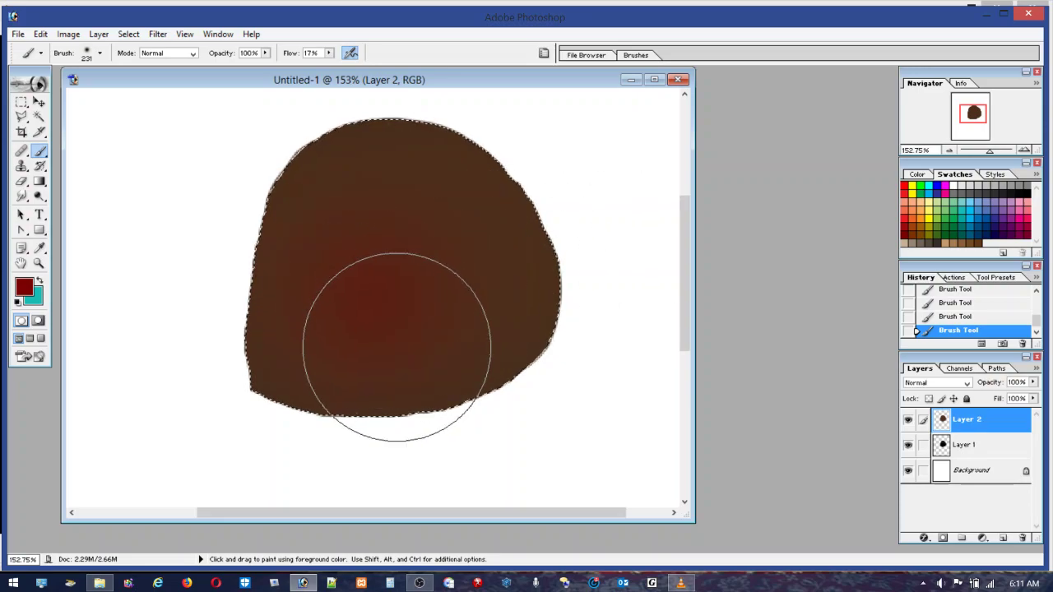
pyautogui.keyDown('alt'); pyautogui.click(289, 342); pyautogui.keyUp('alt')
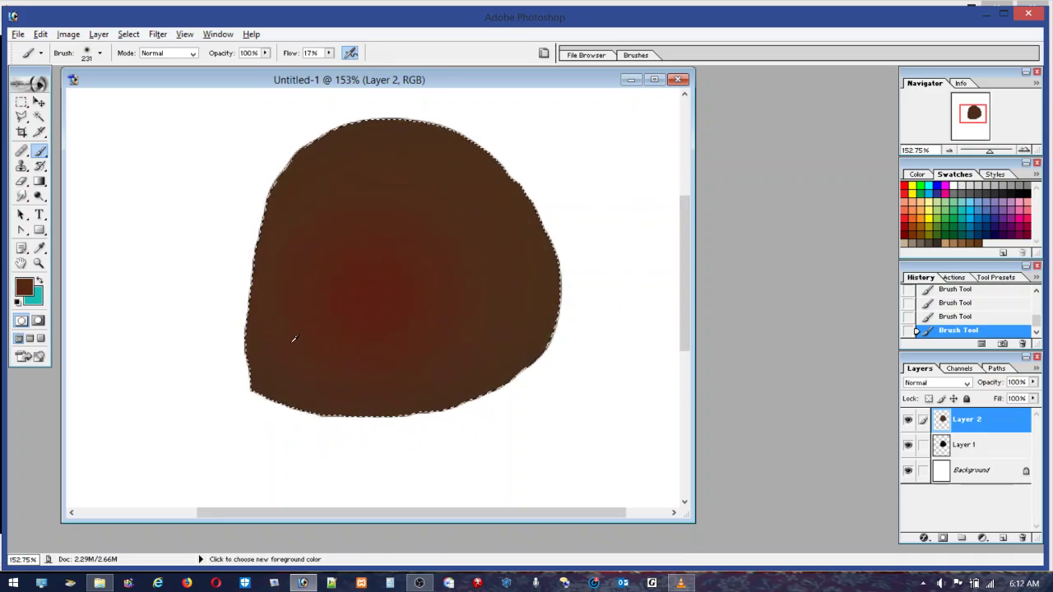
pyautogui.moveTo(446, 345); pyautogui.dragTo(353, 329)
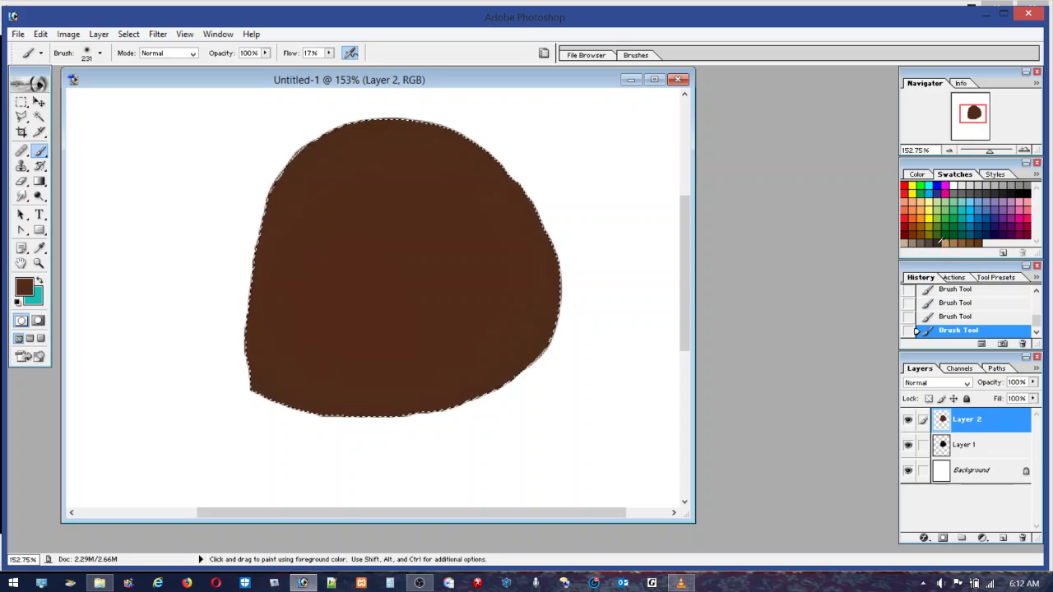
# Darken the shape's bottom and right edges with black, then sample the dark brown
pyautogui.click(1028, 192)
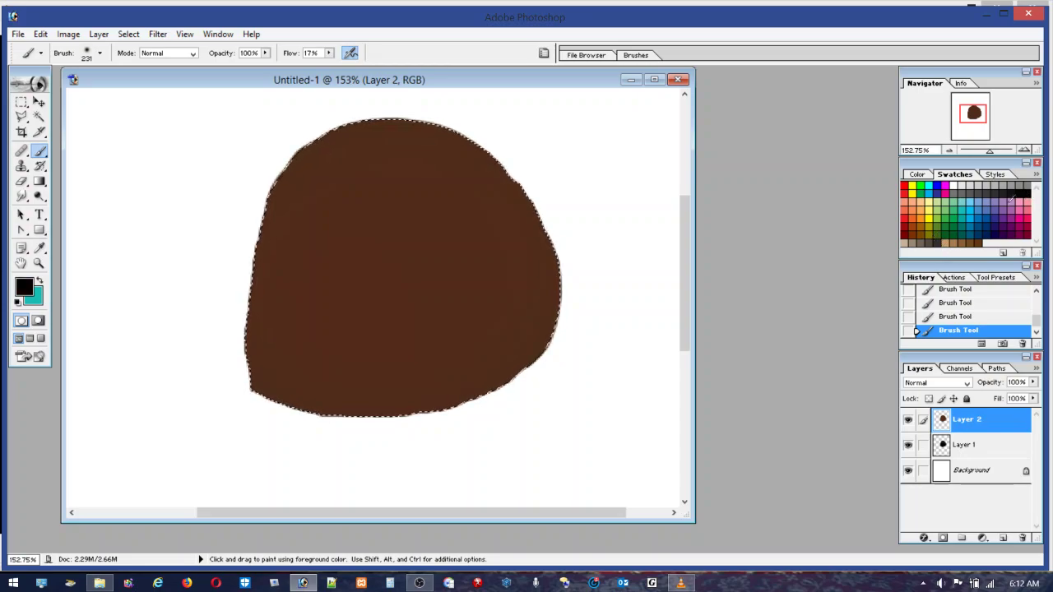
pyautogui.moveTo(269, 400)
pyautogui.mouseDown()
pyautogui.moveTo(412, 435)
pyautogui.moveTo(616, 294)
pyautogui.moveTo(419, 348)
pyautogui.mouseUp()
pyautogui.keyDown('alt'); pyautogui.click(361, 360); pyautogui.keyUp('alt')
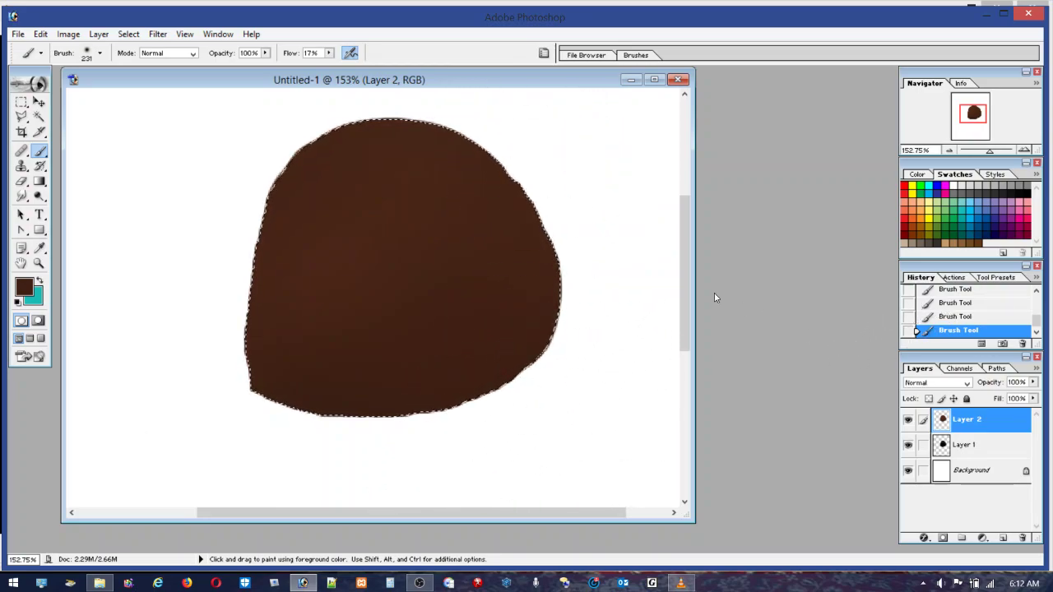
# Shrink the brush to 9 px, pick a lighter brown, and add empty Layer 3
pyautogui.click(86, 55)
pyautogui.click(24, 89)
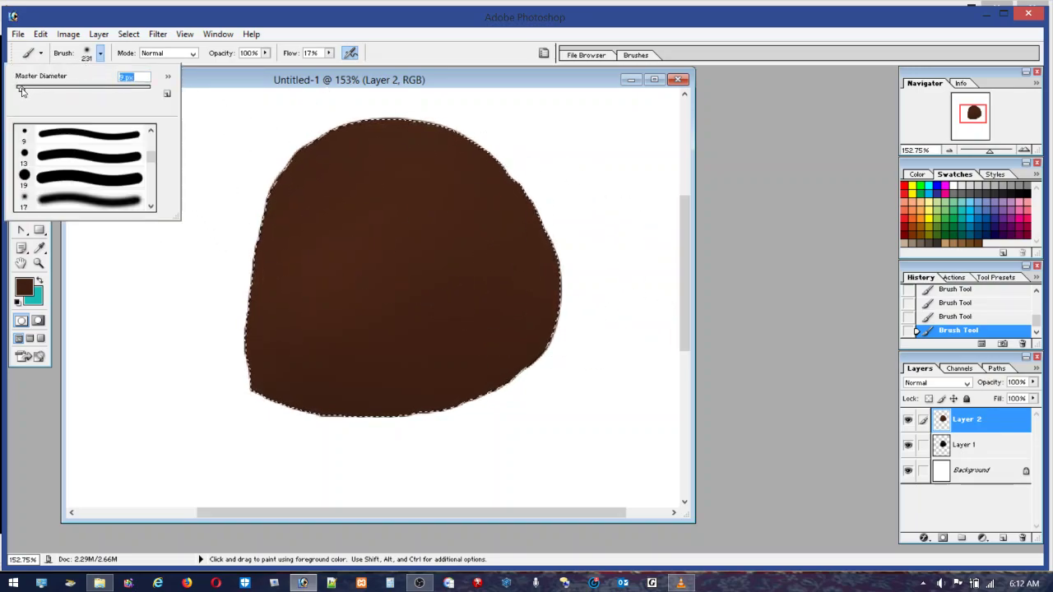
pyautogui.click(961, 239)
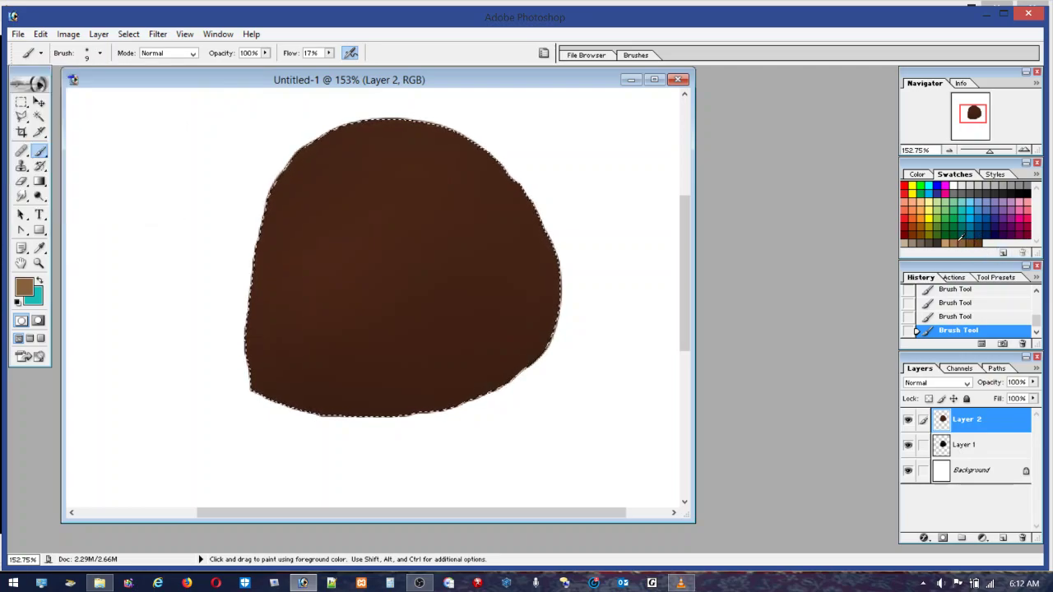
pyautogui.click(1003, 539)
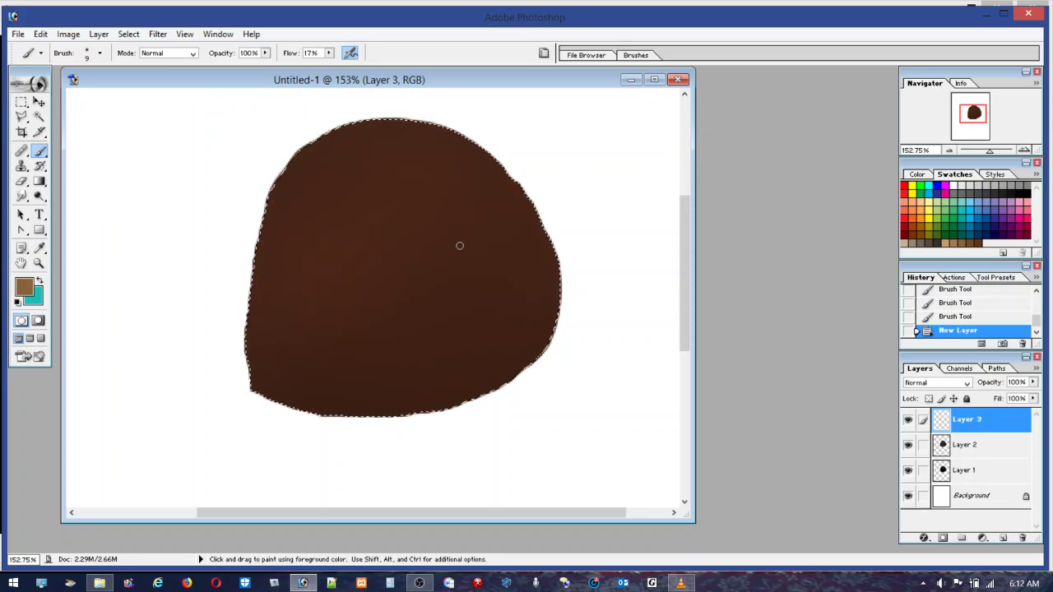
# Paint five light-brown streaks on Layer 3 radiating from the nut's lower-left point like shell ridges
pyautogui.moveTo(458, 246); pyautogui.dragTo(290, 359)
pyautogui.moveTo(241, 382); pyautogui.dragTo(241, 382)
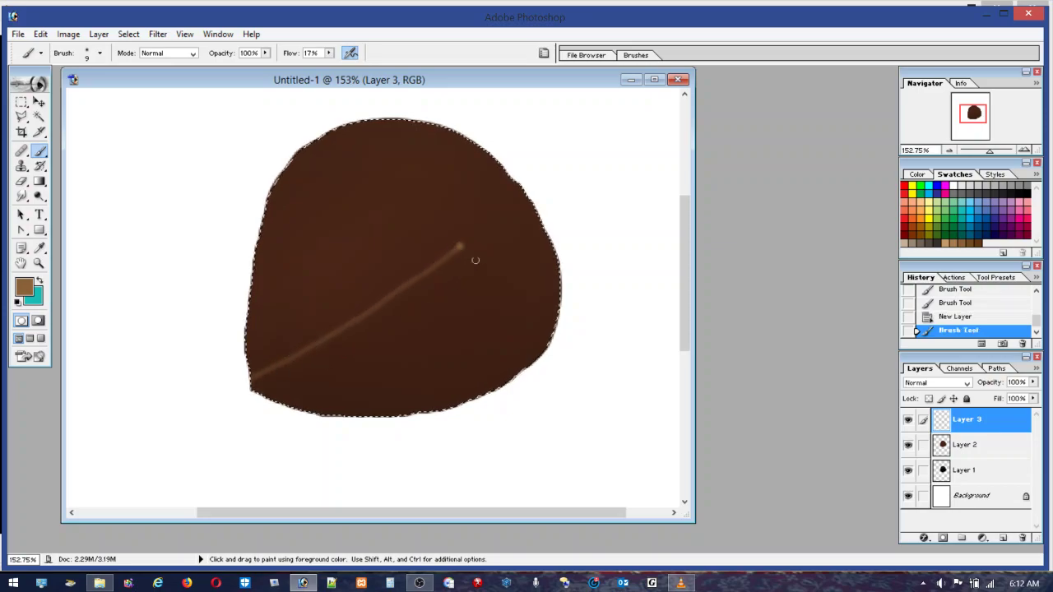
pyautogui.moveTo(467, 269); pyautogui.dragTo(324, 358)
pyautogui.moveTo(252, 389)
pyautogui.mouseDown()
pyautogui.moveTo(464, 318)
pyautogui.moveTo(392, 356)
pyautogui.moveTo(254, 392)
pyautogui.moveTo(485, 349)
pyautogui.moveTo(408, 386)
pyautogui.moveTo(265, 399)
pyautogui.mouseUp()
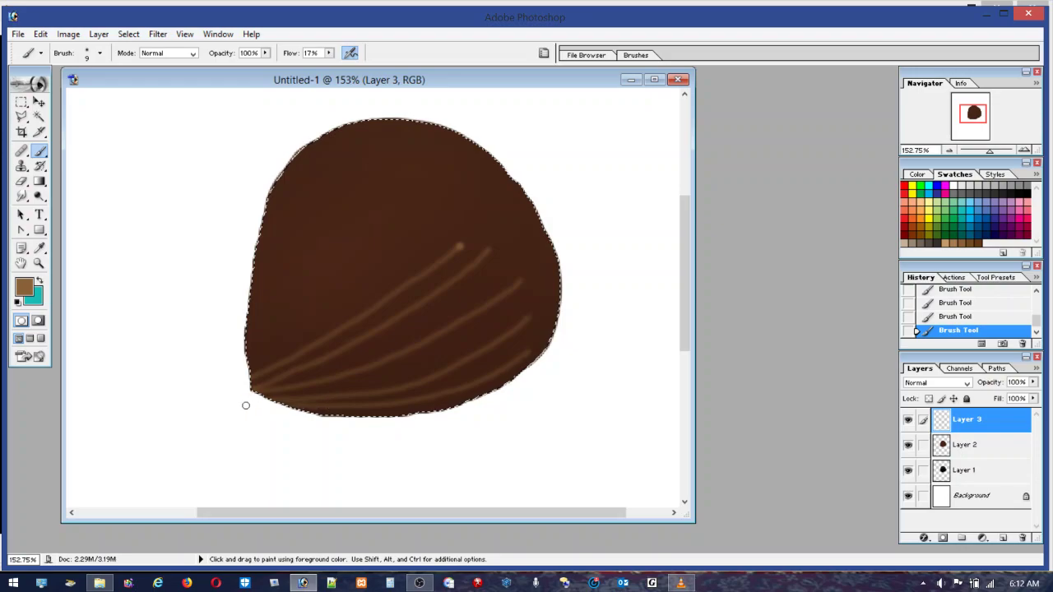
pyautogui.moveTo(441, 216); pyautogui.dragTo(352, 290)
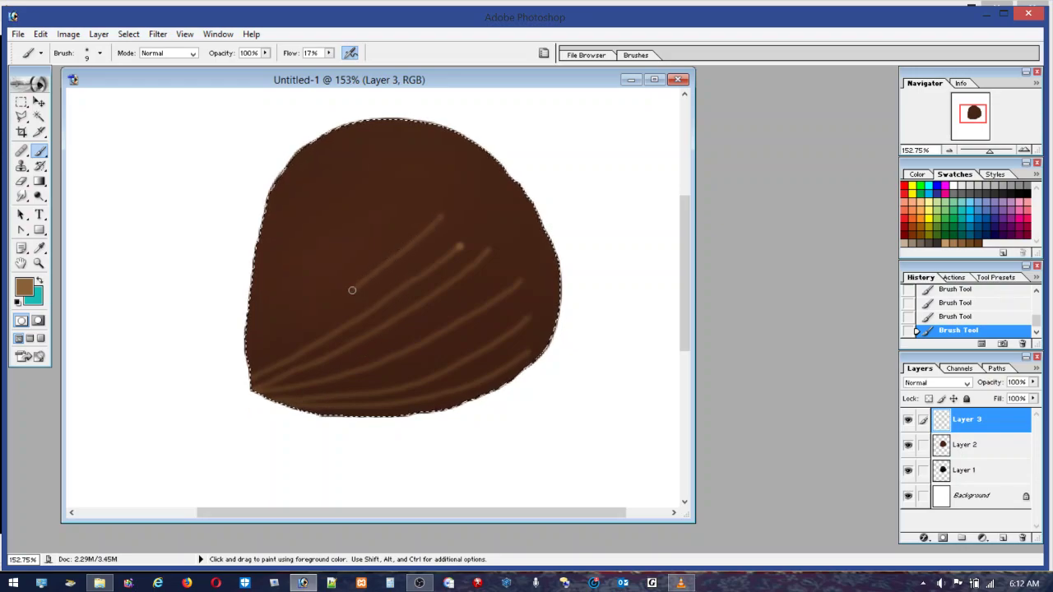
pyautogui.moveTo(418, 206)
pyautogui.mouseDown()
pyautogui.moveTo(379, 225)
pyautogui.moveTo(248, 416)
pyautogui.mouseUp()
pyautogui.moveTo(387, 168); pyautogui.dragTo(309, 264)
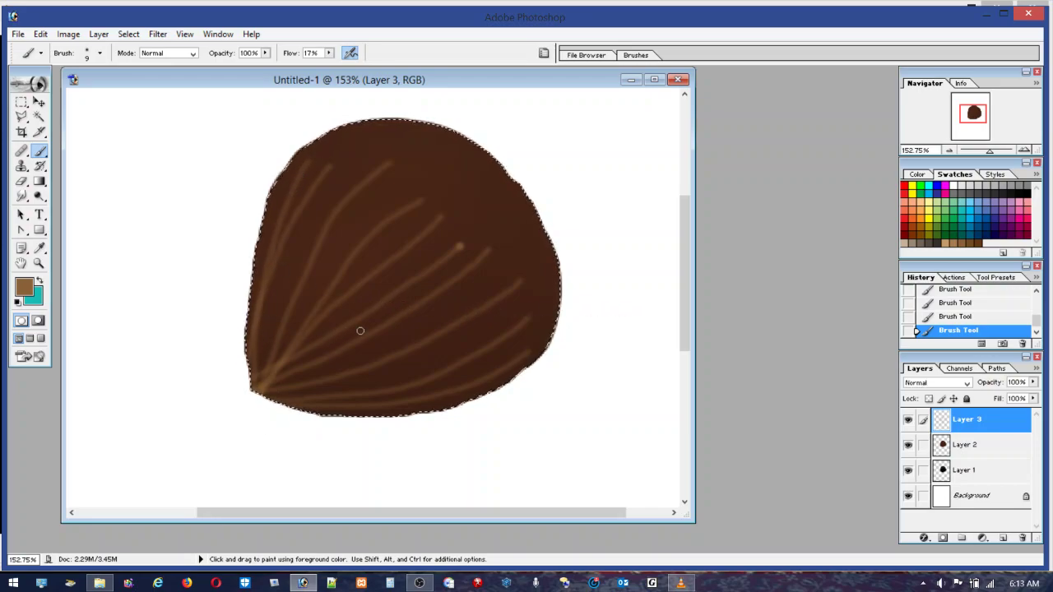
pyautogui.click(38, 262)
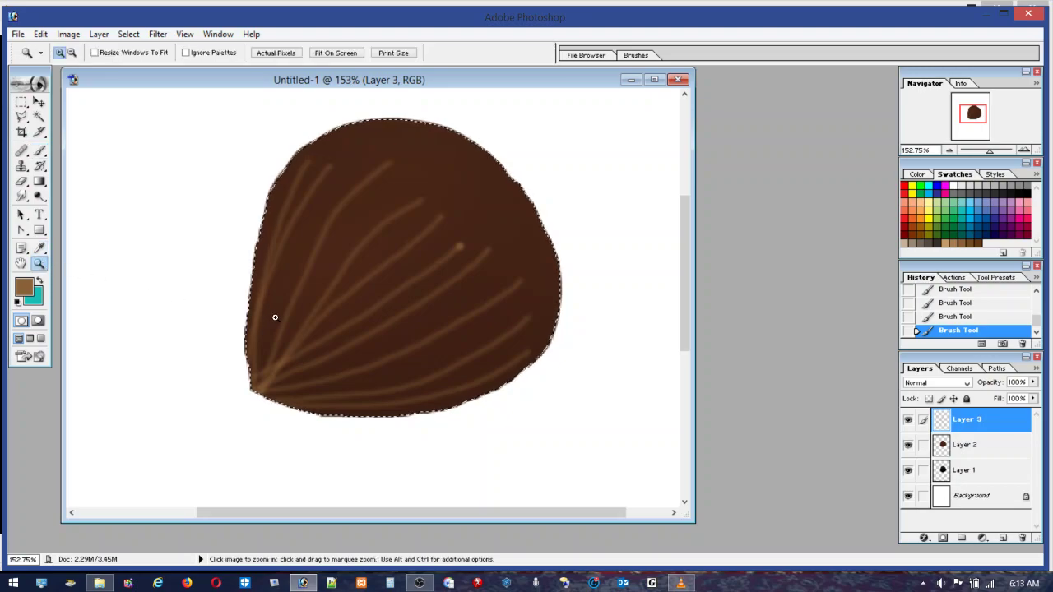
# Return to the Brush, sample dark brown from the shape, and set the brush to 52 px
pyautogui.click(38, 196)
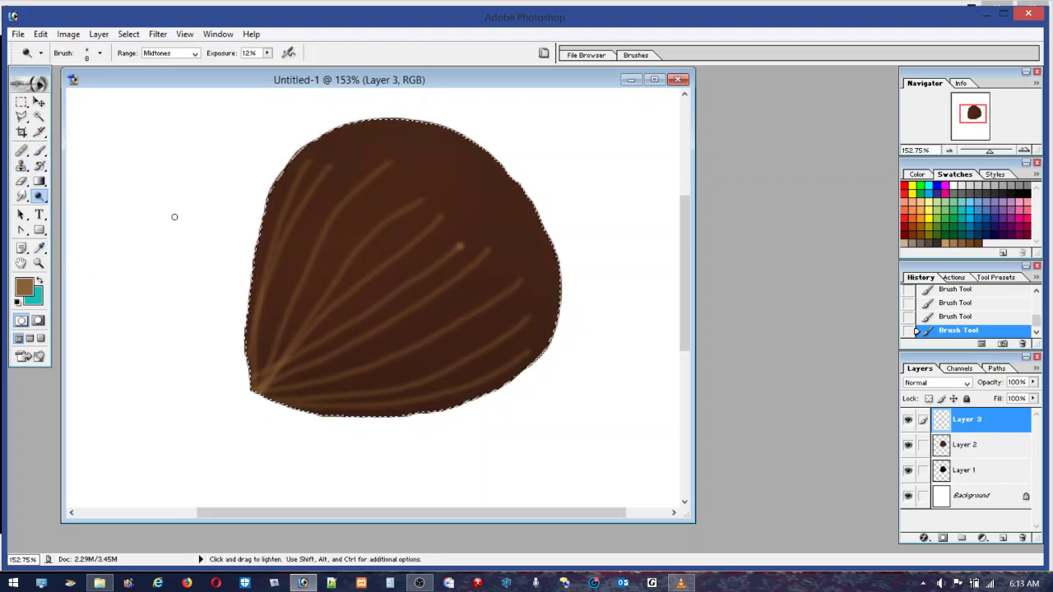
pyautogui.click(41, 152)
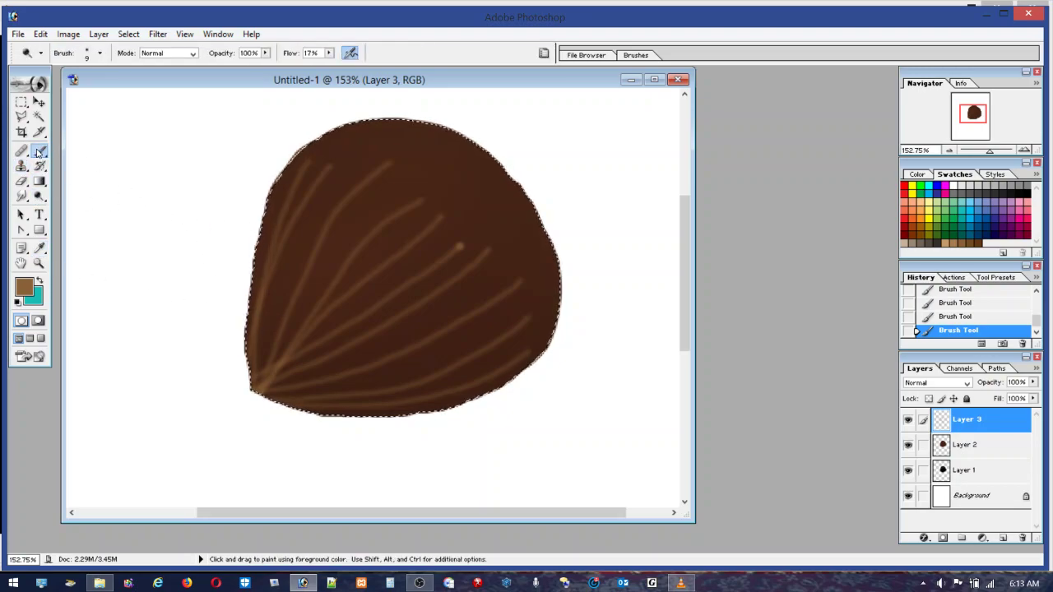
pyautogui.keyDown('alt'); pyautogui.click(302, 310); pyautogui.keyUp('alt')
pyautogui.click(100, 53)
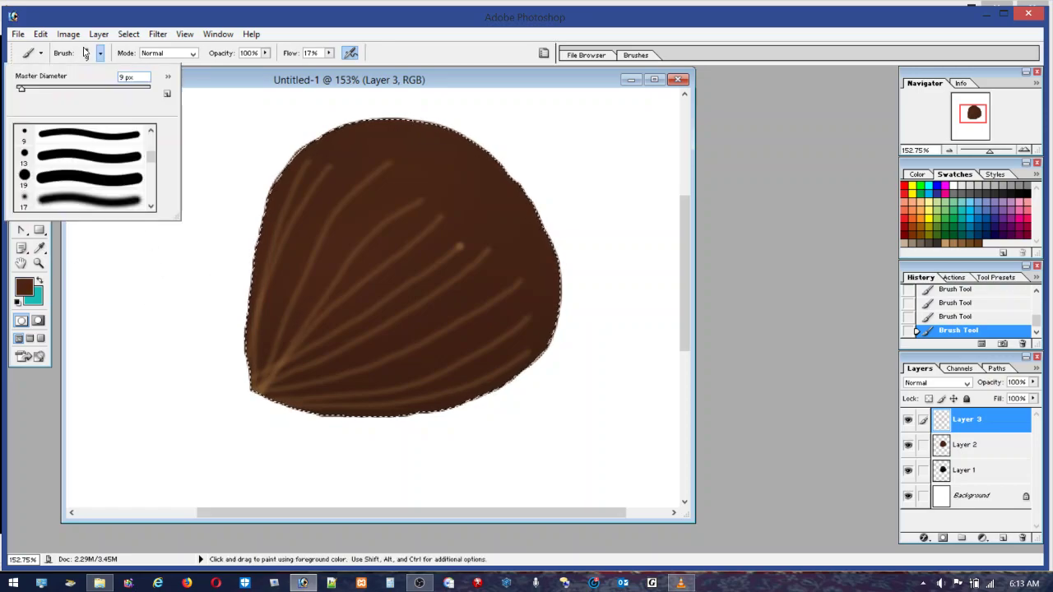
pyautogui.click(50, 89)
pyautogui.click(258, 348)
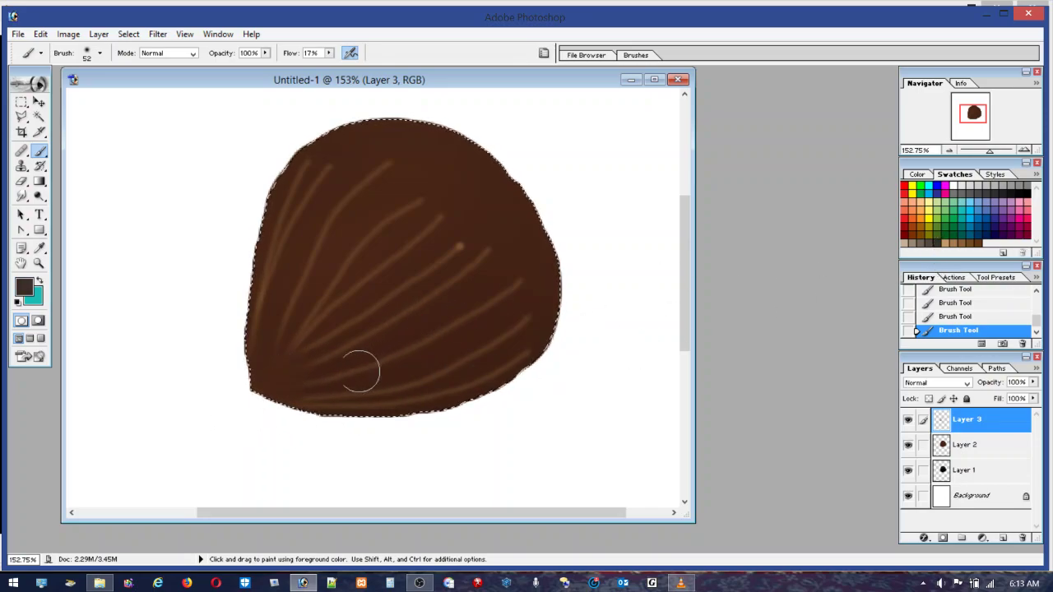
# Dab dark shading at the nut's lower-left point, then undo it
pyautogui.click(284, 381)
pyautogui.click(41, 34)
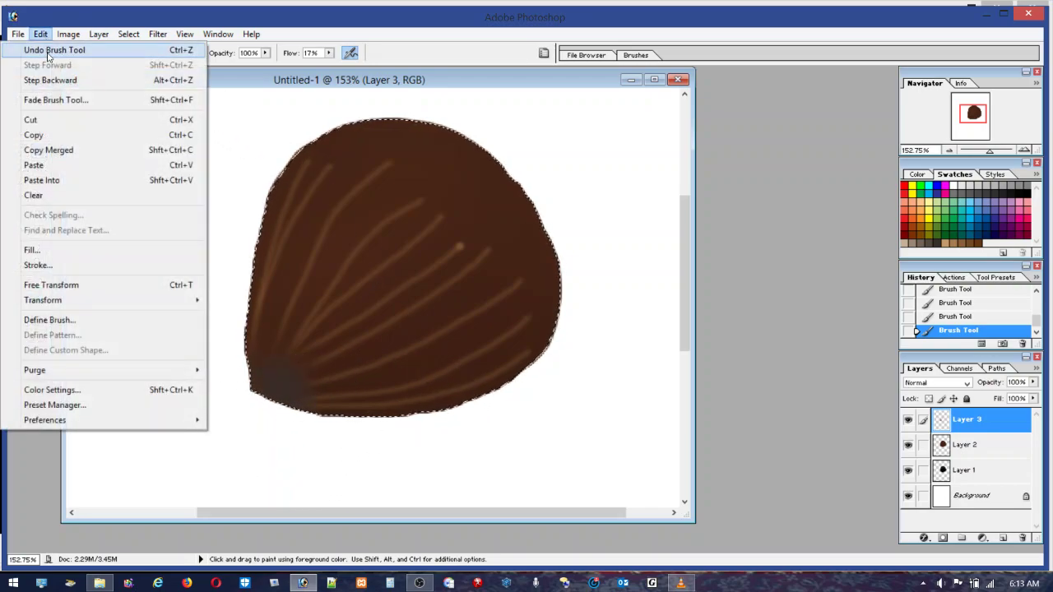
pyautogui.click(49, 51)
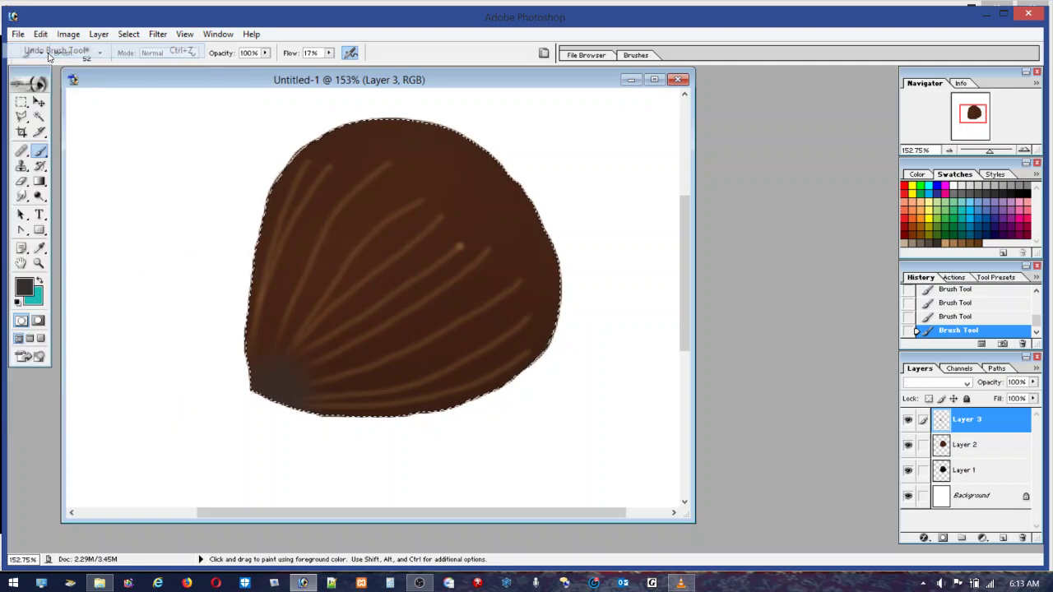
pyautogui.click(41, 35)
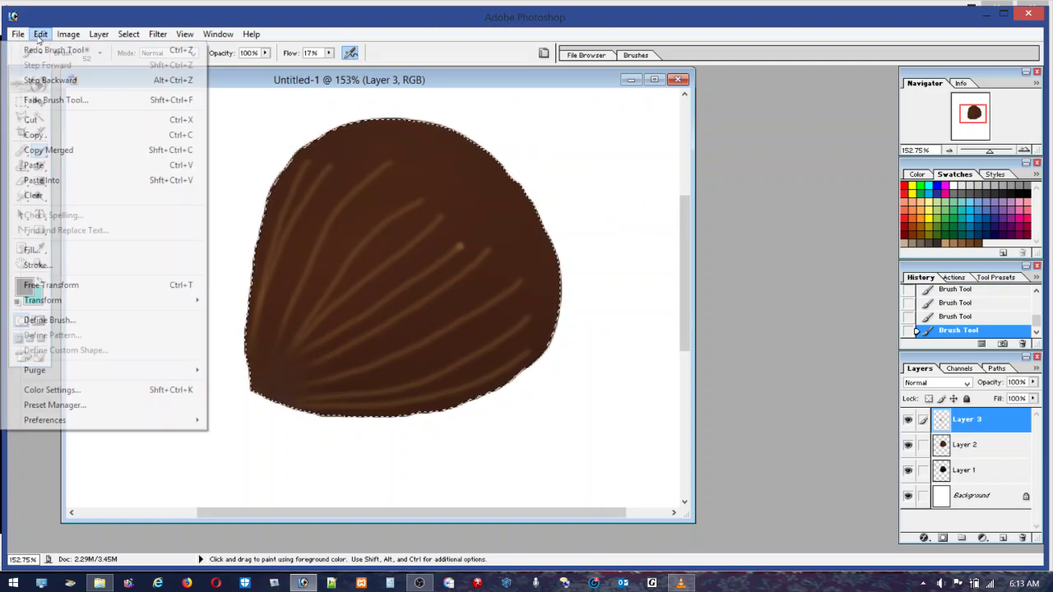
pyautogui.click(46, 80)
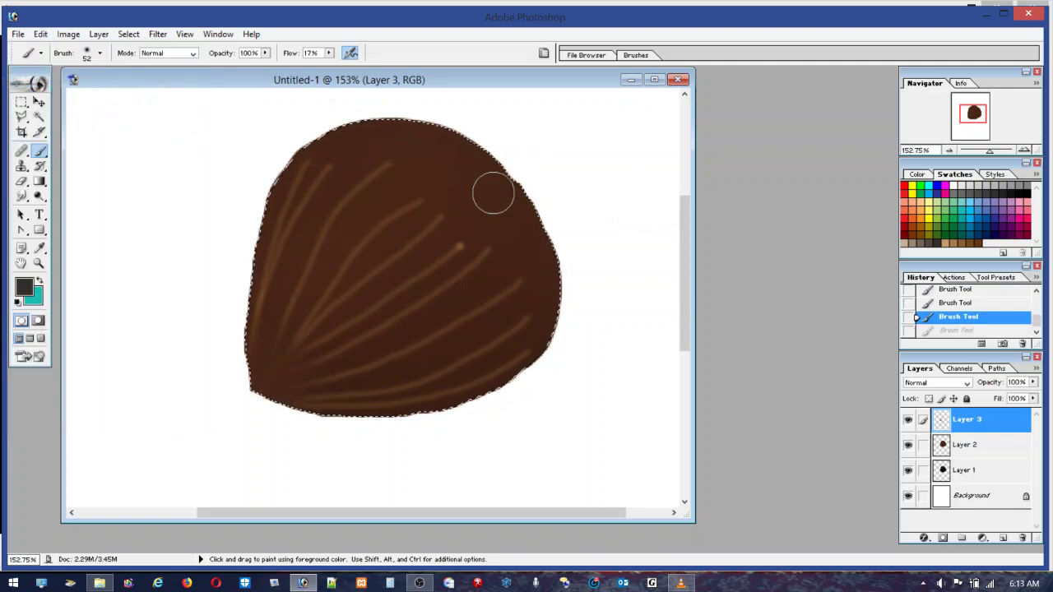
# Resample dark brown and darken the shape's lower-left edge
pyautogui.click(1026, 188)
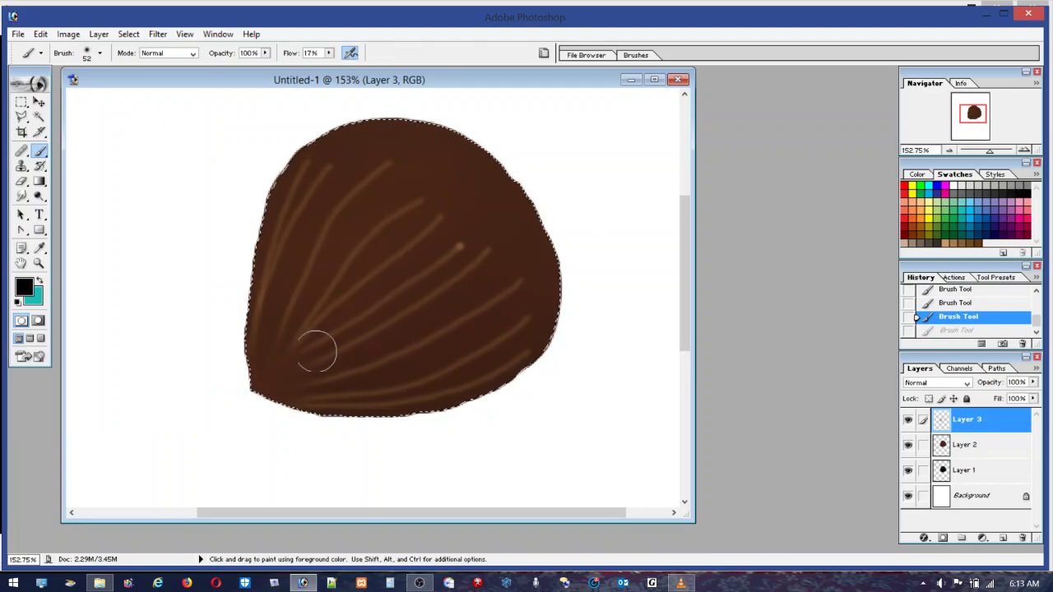
pyautogui.click(278, 387)
pyautogui.keyDown('alt'); pyautogui.click(268, 366); pyautogui.keyUp('alt')
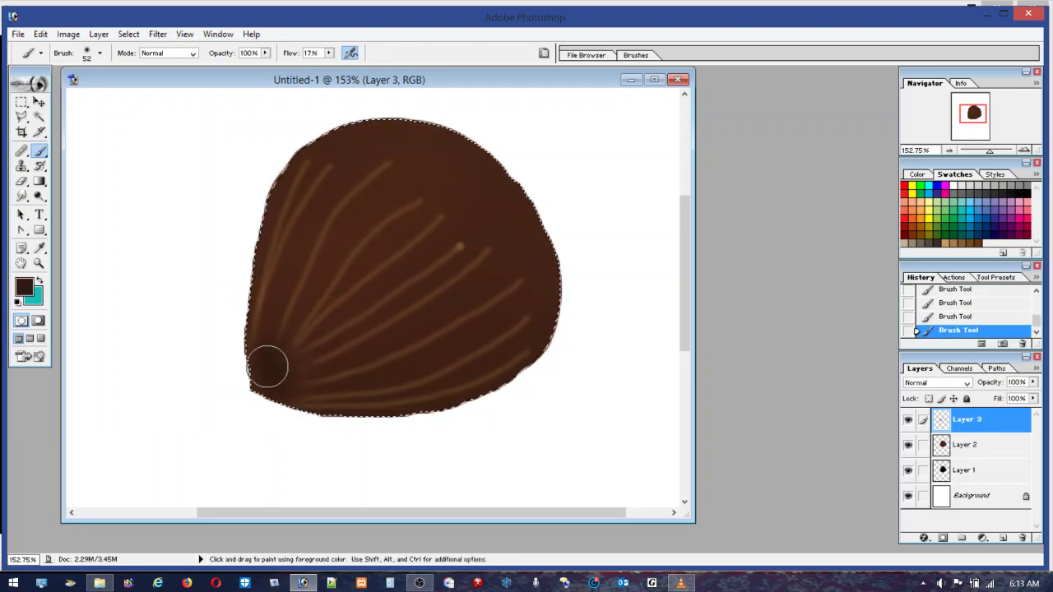
pyautogui.moveTo(265, 361); pyautogui.dragTo(277, 346)
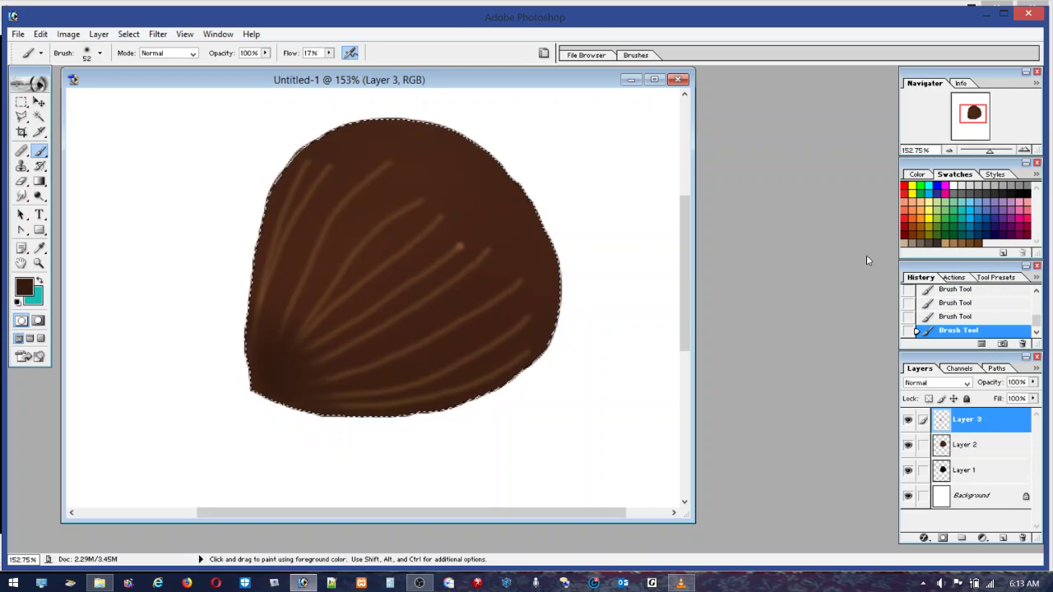
# Dab dark red at the lower left, then sweep a dark brown wash toward the right edge
pyautogui.click(912, 229)
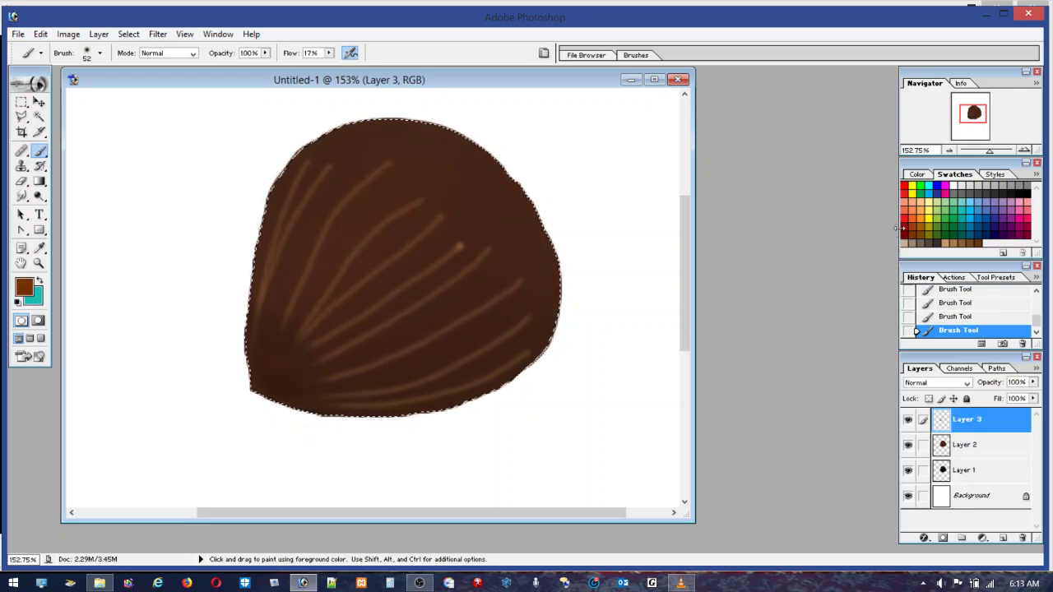
pyautogui.click(906, 232)
pyautogui.click(288, 376)
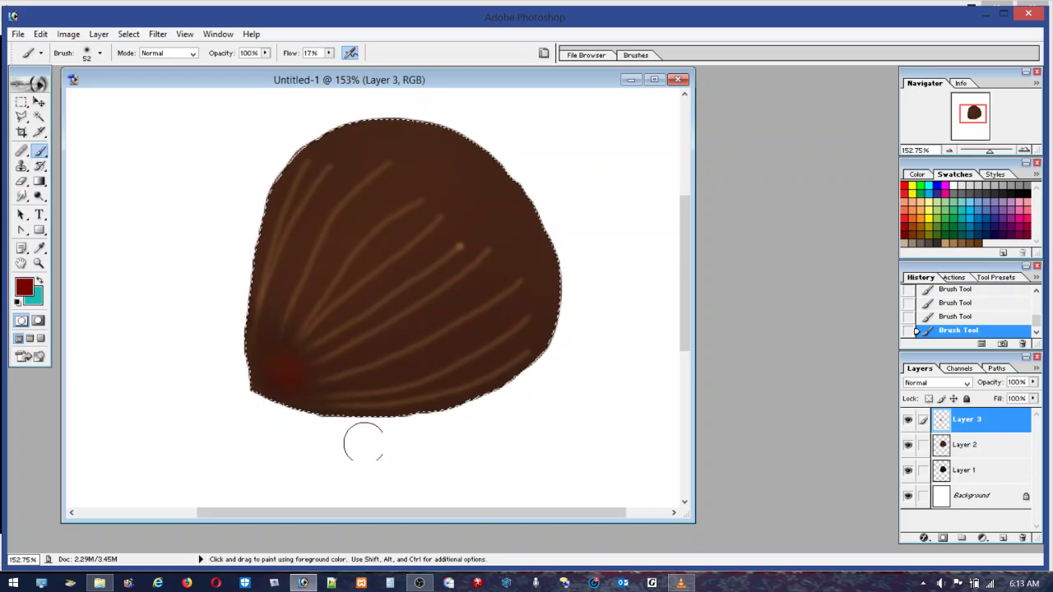
pyautogui.keyDown('alt'); pyautogui.click(281, 355); pyautogui.keyUp('alt')
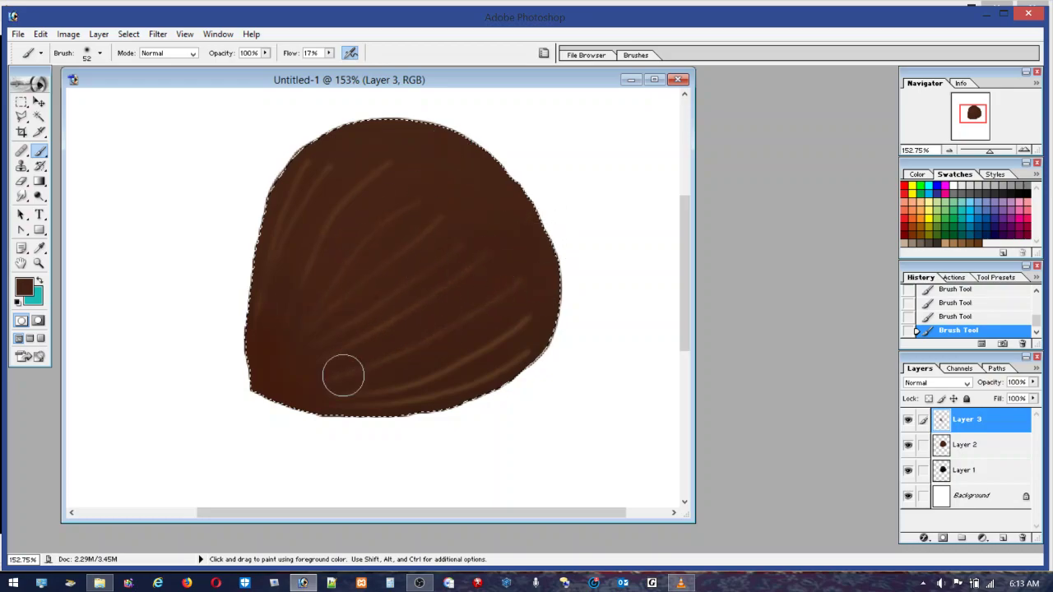
pyautogui.moveTo(359, 437)
pyautogui.mouseDown()
pyautogui.moveTo(456, 399)
pyautogui.moveTo(526, 352)
pyautogui.mouseUp()
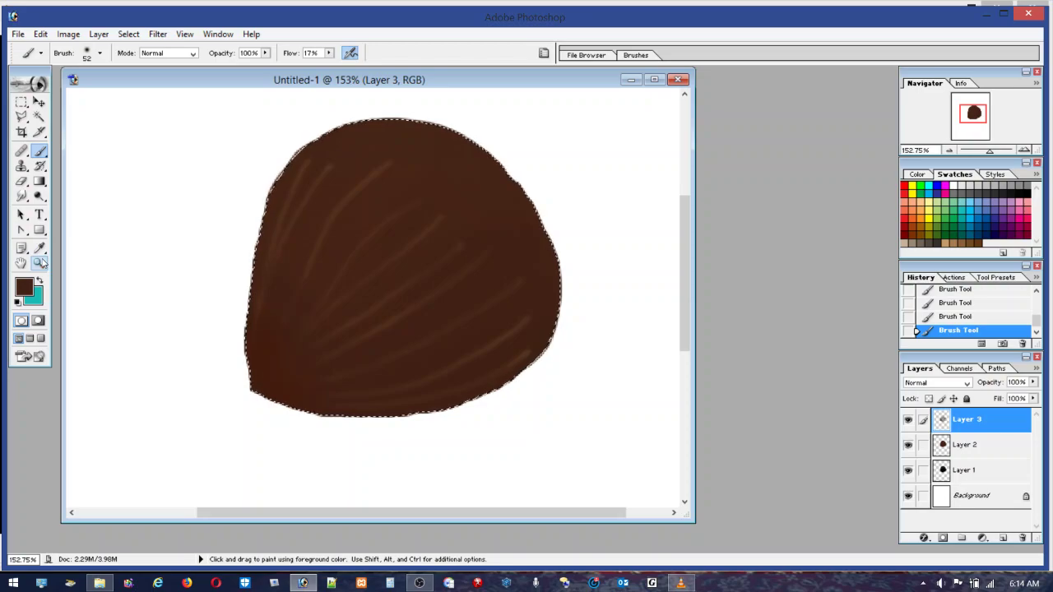
# Set a 24 px black brush, undo the dark diagonal stroke, and lower Flow to 2%
pyautogui.click(100, 53)
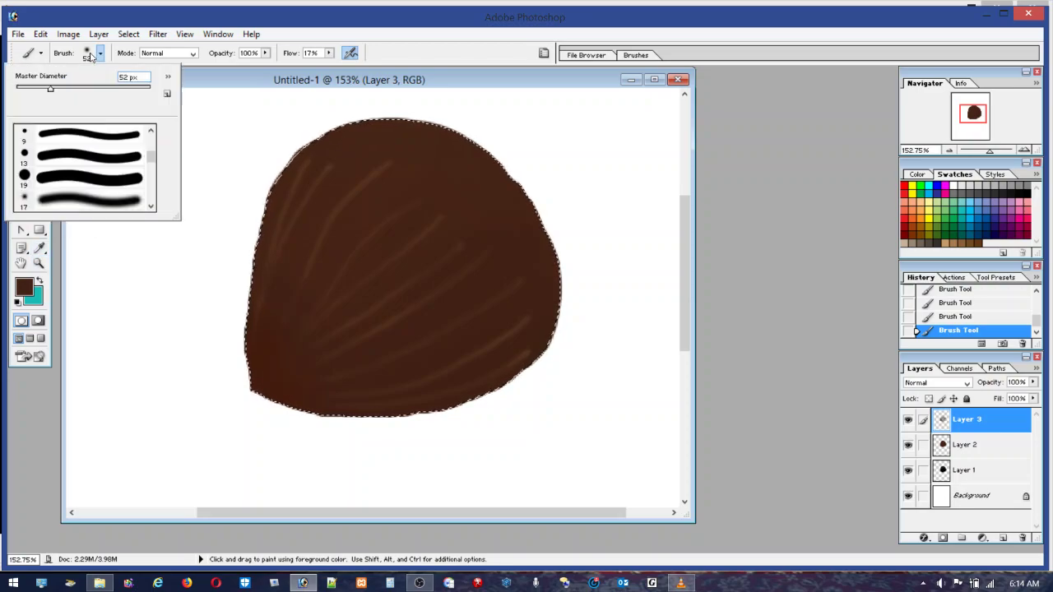
pyautogui.click(33, 89)
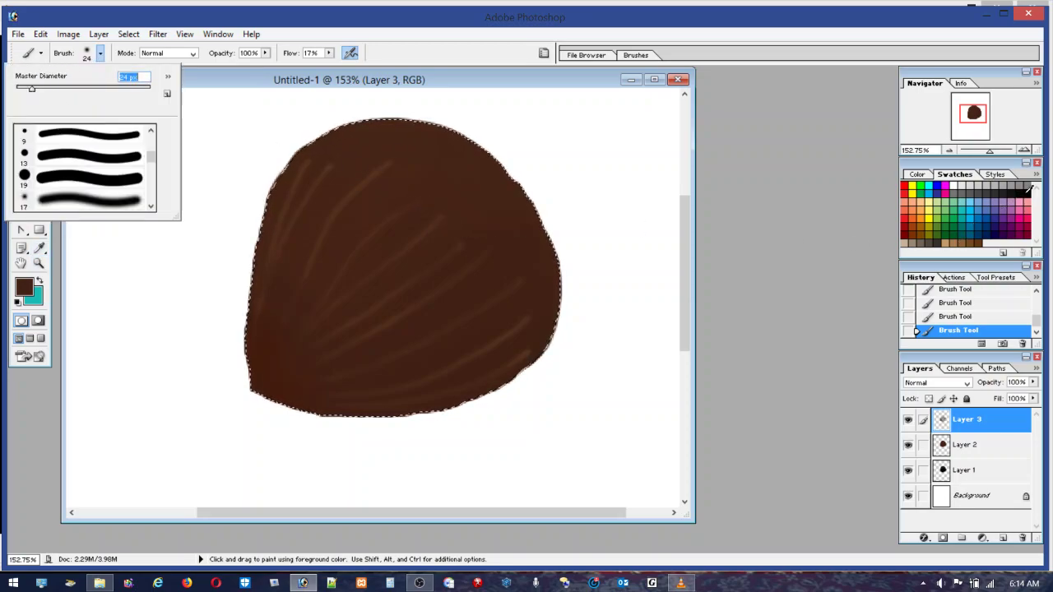
pyautogui.click(1026, 190)
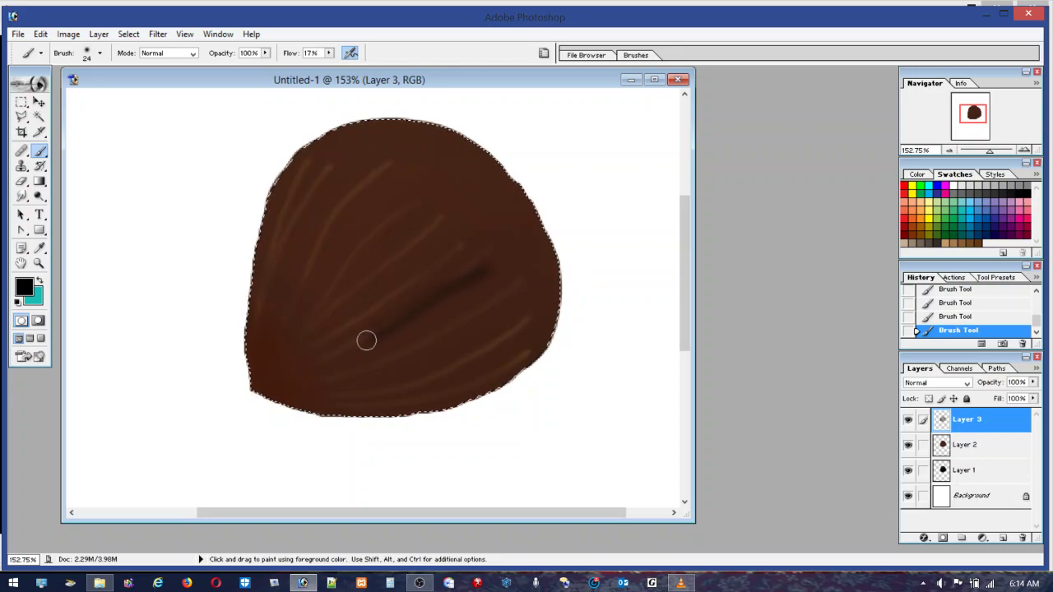
pyautogui.click(40, 34)
pyautogui.click(47, 51)
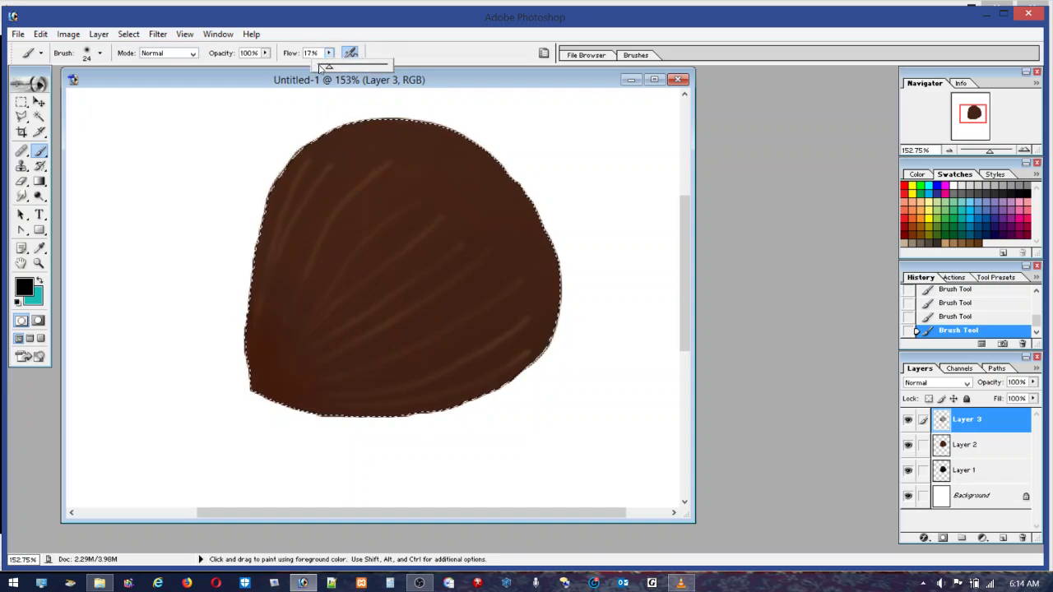
pyautogui.moveTo(327, 66); pyautogui.dragTo(319, 66)
pyautogui.click(475, 279)
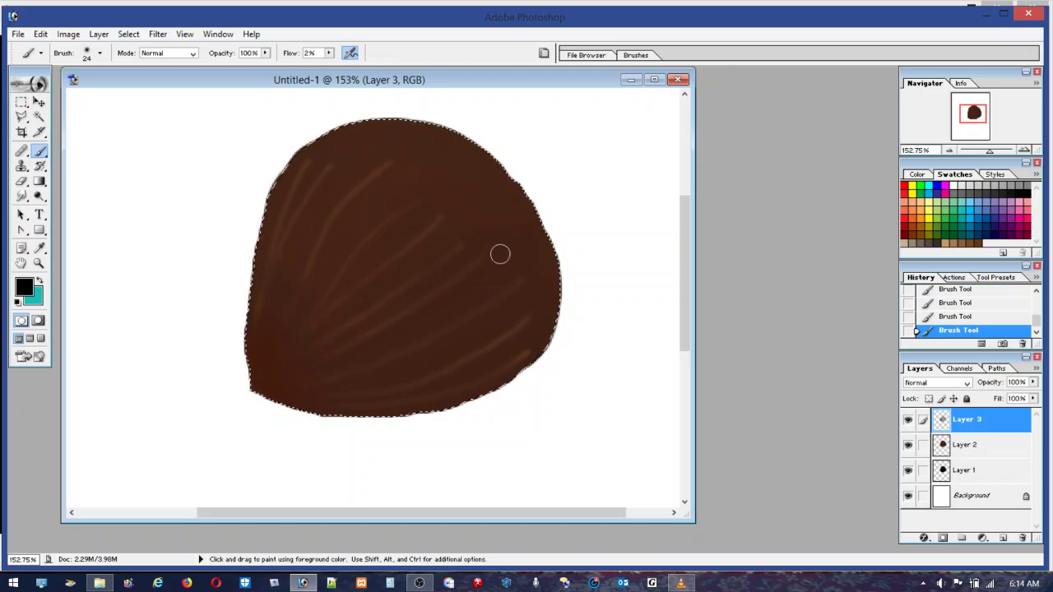
# Lay faint 2%-flow black shading across the shape's lower part and left side
pyautogui.moveTo(501, 308)
pyautogui.mouseDown()
pyautogui.moveTo(355, 377)
pyautogui.moveTo(498, 324)
pyautogui.moveTo(536, 299)
pyautogui.mouseUp()
pyautogui.moveTo(438, 343)
pyautogui.mouseDown()
pyautogui.moveTo(330, 383)
pyautogui.moveTo(452, 375)
pyautogui.moveTo(500, 359)
pyautogui.moveTo(516, 339)
pyautogui.moveTo(415, 391)
pyautogui.moveTo(366, 401)
pyautogui.moveTo(509, 354)
pyautogui.moveTo(519, 346)
pyautogui.moveTo(503, 276)
pyautogui.moveTo(464, 307)
pyautogui.moveTo(336, 363)
pyautogui.moveTo(442, 322)
pyautogui.moveTo(519, 272)
pyautogui.moveTo(320, 366)
pyautogui.moveTo(439, 253)
pyautogui.moveTo(426, 281)
pyautogui.moveTo(335, 330)
pyautogui.moveTo(452, 266)
pyautogui.moveTo(469, 235)
pyautogui.moveTo(338, 320)
pyautogui.moveTo(453, 239)
pyautogui.moveTo(313, 324)
pyautogui.moveTo(424, 221)
pyautogui.moveTo(344, 275)
pyautogui.moveTo(399, 202)
pyautogui.moveTo(332, 261)
pyautogui.mouseUp()
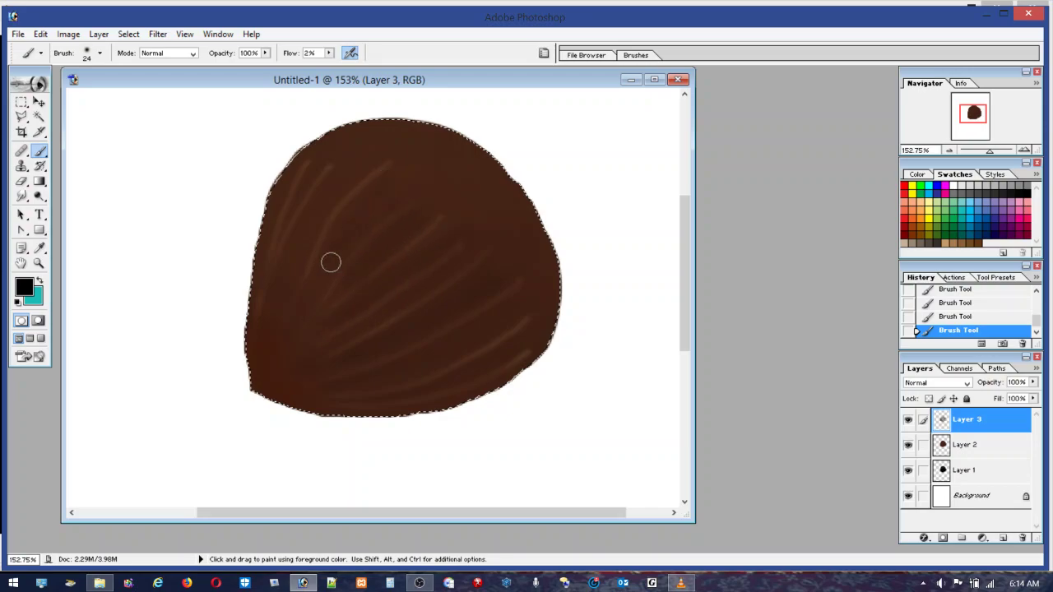
pyautogui.moveTo(331, 175)
pyautogui.mouseDown()
pyautogui.moveTo(299, 267)
pyautogui.moveTo(301, 240)
pyautogui.moveTo(348, 169)
pyautogui.moveTo(287, 321)
pyautogui.moveTo(288, 282)
pyautogui.moveTo(355, 148)
pyautogui.moveTo(269, 297)
pyautogui.moveTo(296, 135)
pyautogui.moveTo(253, 349)
pyautogui.moveTo(395, 352)
pyautogui.moveTo(538, 279)
pyautogui.moveTo(413, 352)
pyautogui.moveTo(331, 374)
pyautogui.moveTo(525, 335)
pyautogui.moveTo(365, 385)
pyautogui.moveTo(397, 409)
pyautogui.moveTo(312, 403)
pyautogui.moveTo(384, 406)
pyautogui.mouseUp()
# Pick dark red and resize the brush, settling on 53 px
pyautogui.click(905, 226)
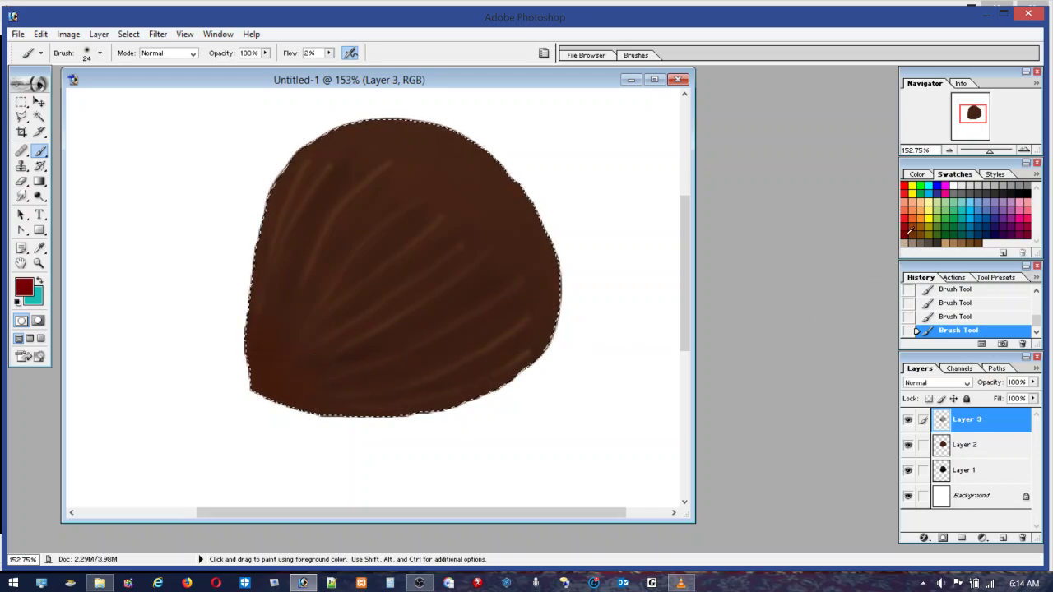
pyautogui.click(98, 54)
pyautogui.click(48, 88)
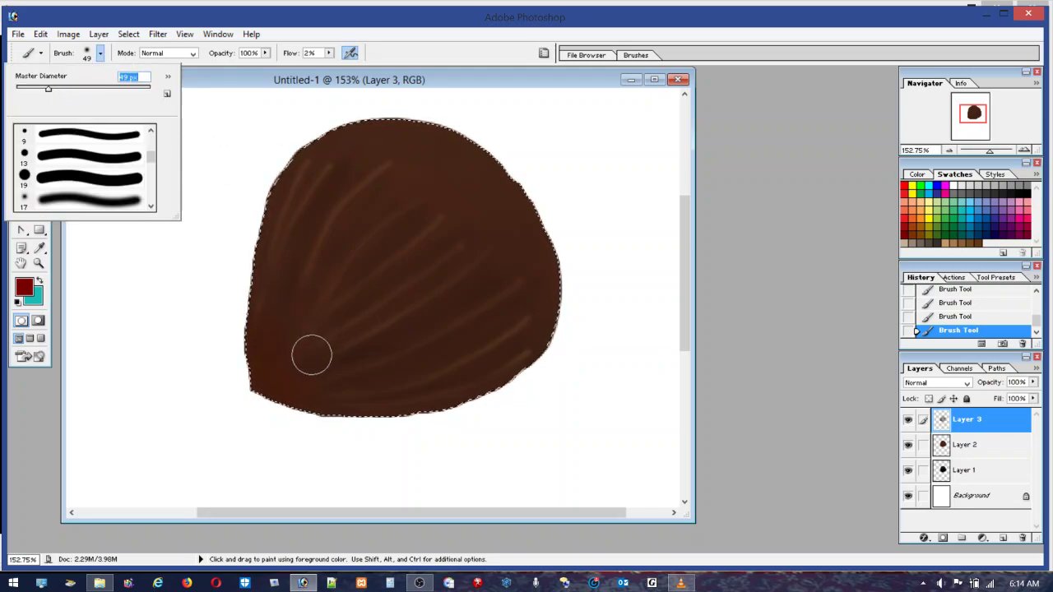
pyautogui.moveTo(69, 88); pyautogui.dragTo(76, 88)
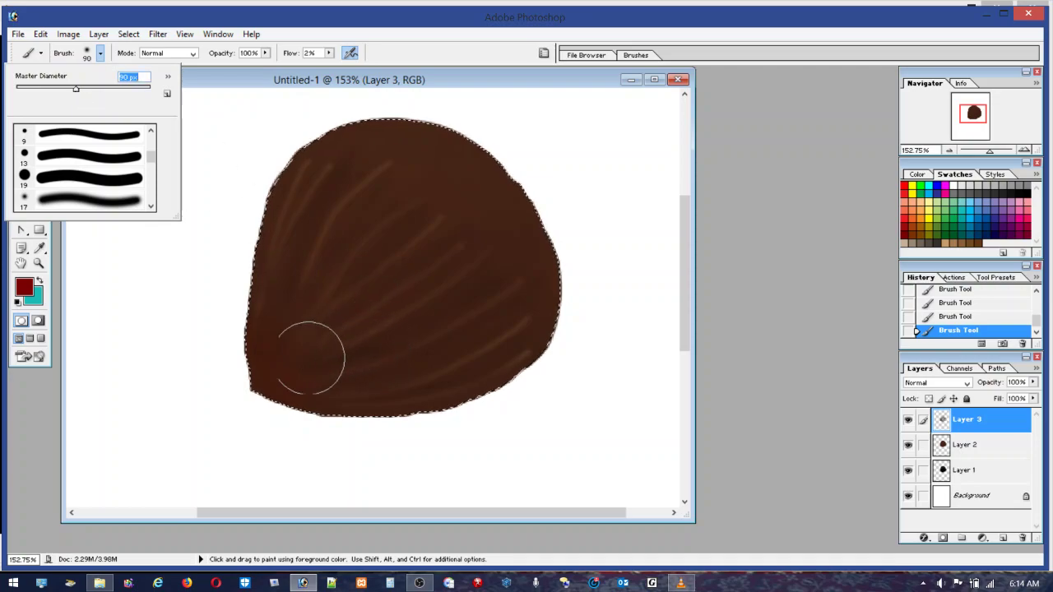
pyautogui.press('Return')
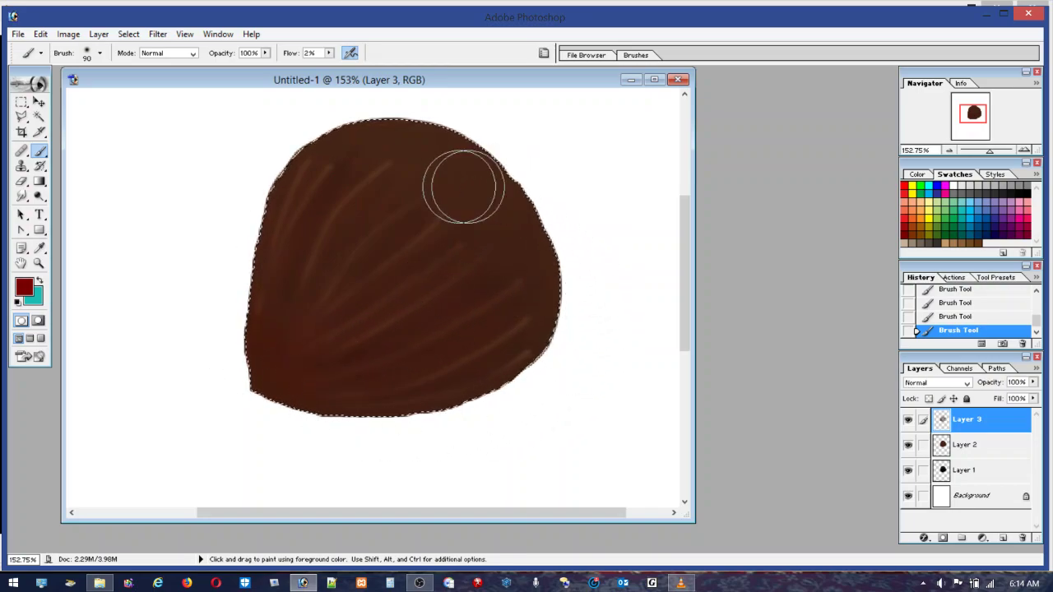
pyautogui.click(84, 57)
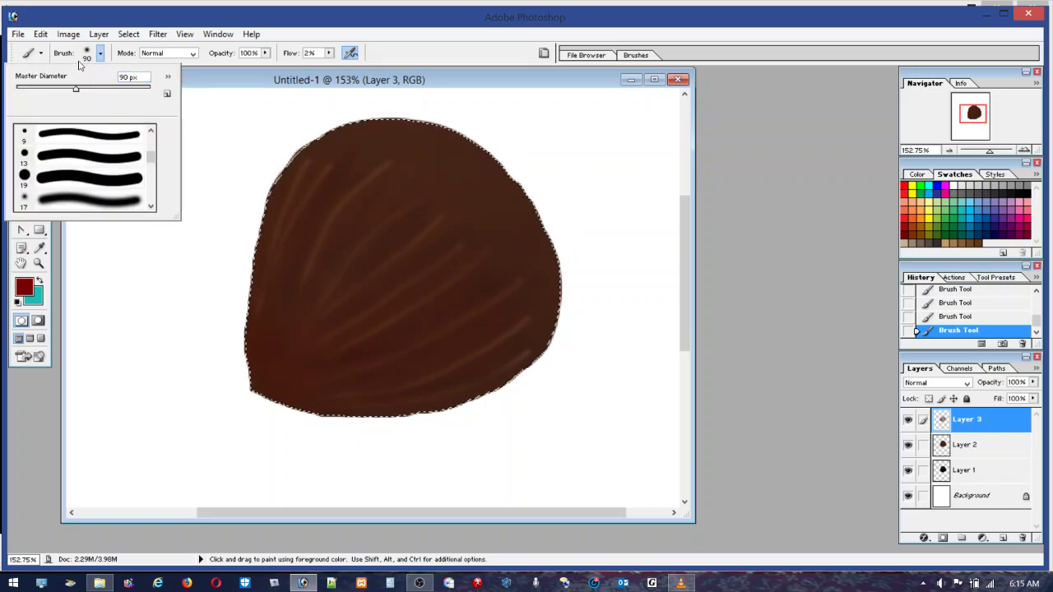
pyautogui.moveTo(75, 88); pyautogui.dragTo(51, 88)
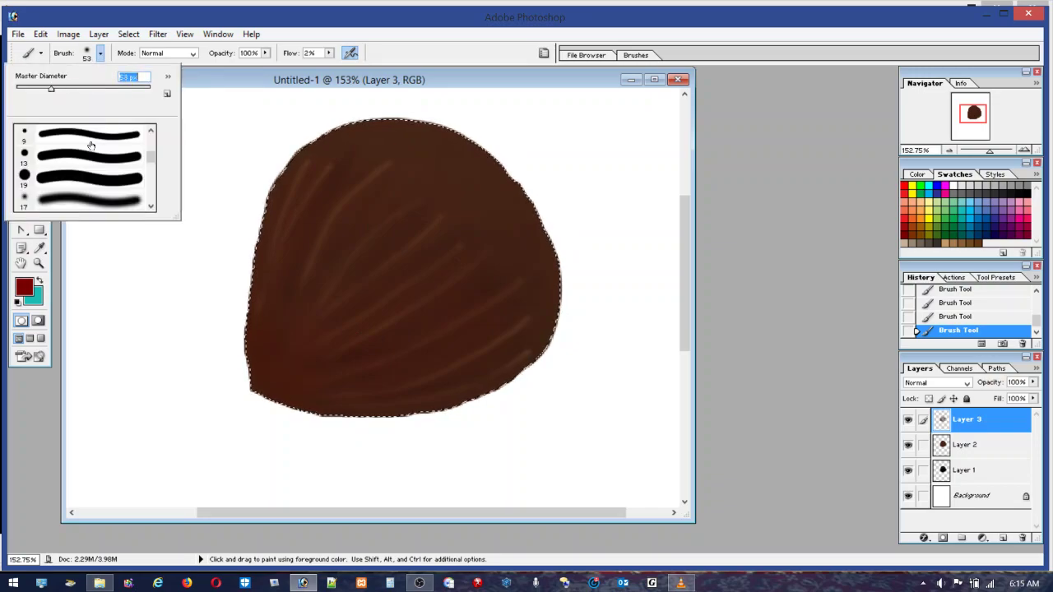
pyautogui.click(318, 294)
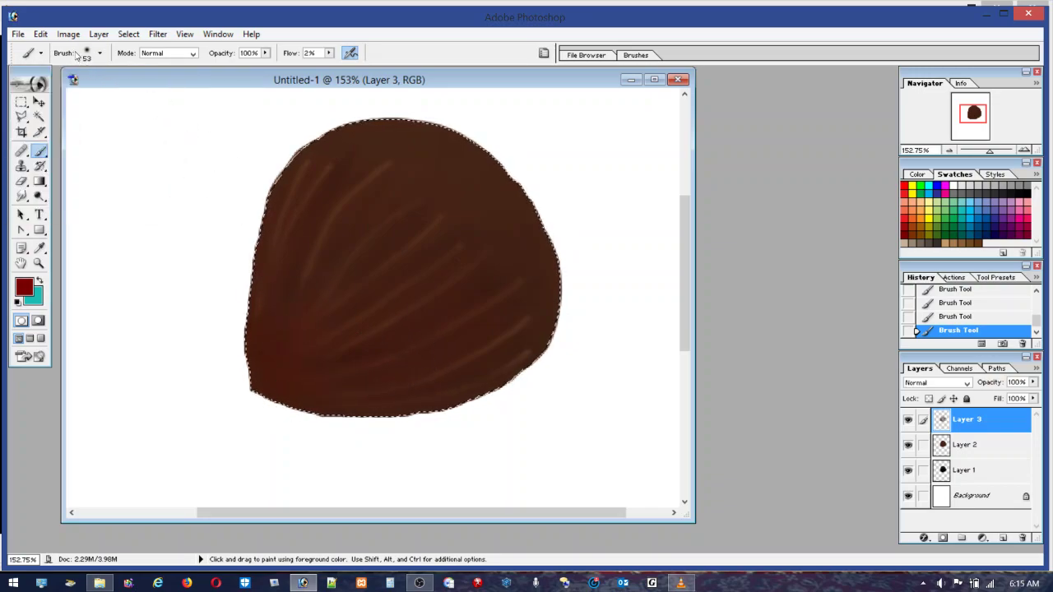
pyautogui.click(41, 37)
pyautogui.press('Escape')
# With black, faintly darken the lower-left edge, lower centre and upper-left edge
pyautogui.click(1026, 187)
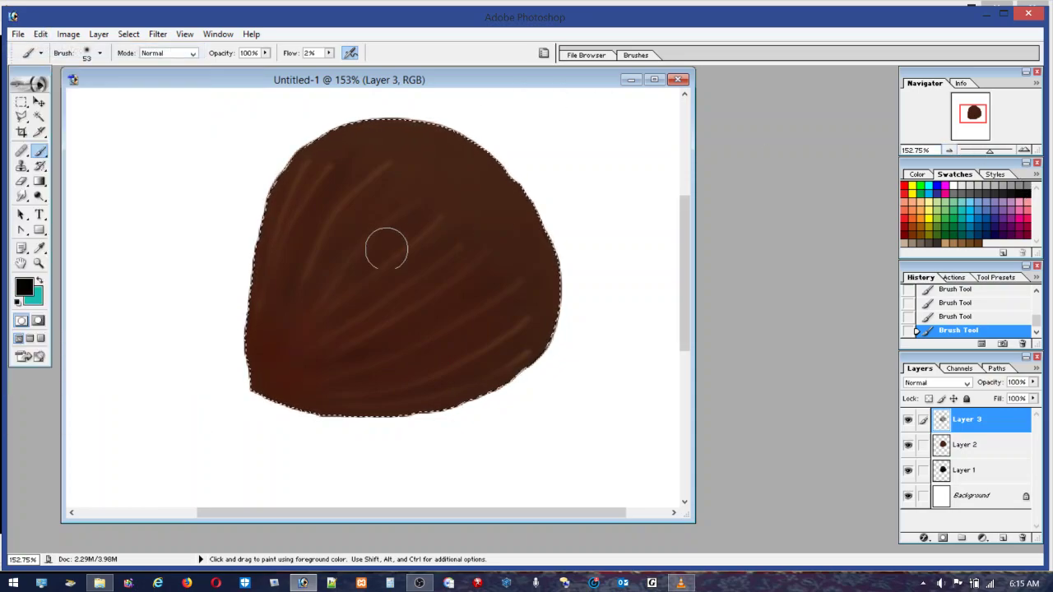
pyautogui.moveTo(276, 339); pyautogui.dragTo(268, 375)
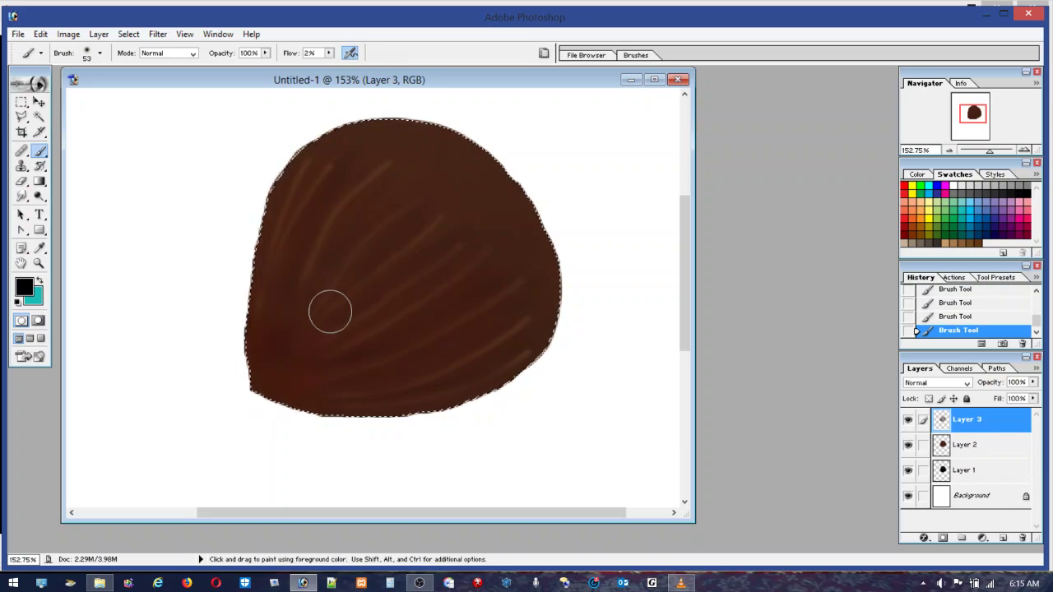
pyautogui.moveTo(300, 384); pyautogui.dragTo(434, 353)
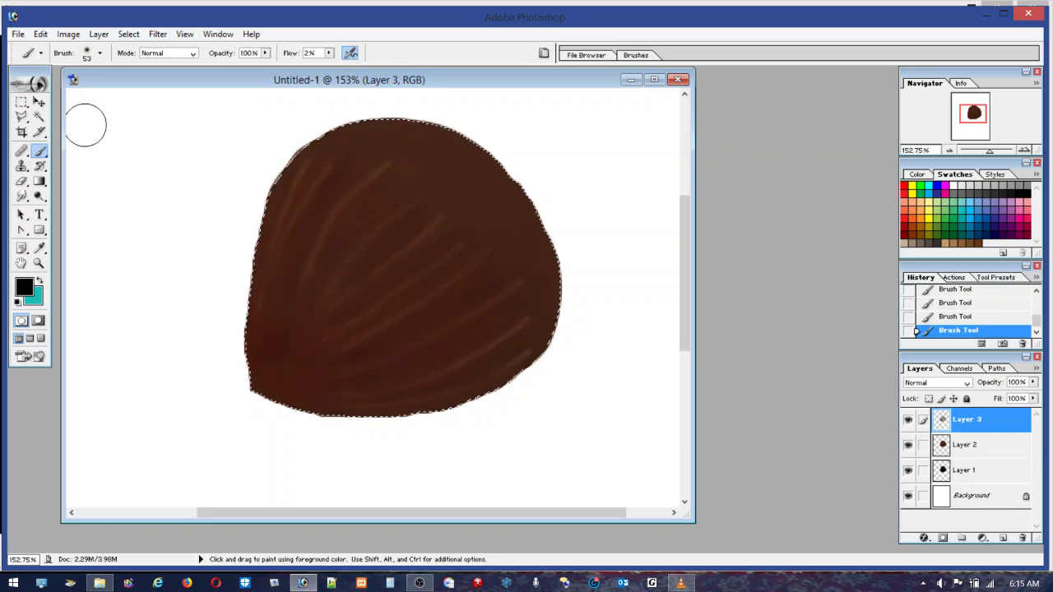
pyautogui.moveTo(94, 141); pyautogui.dragTo(354, 169)
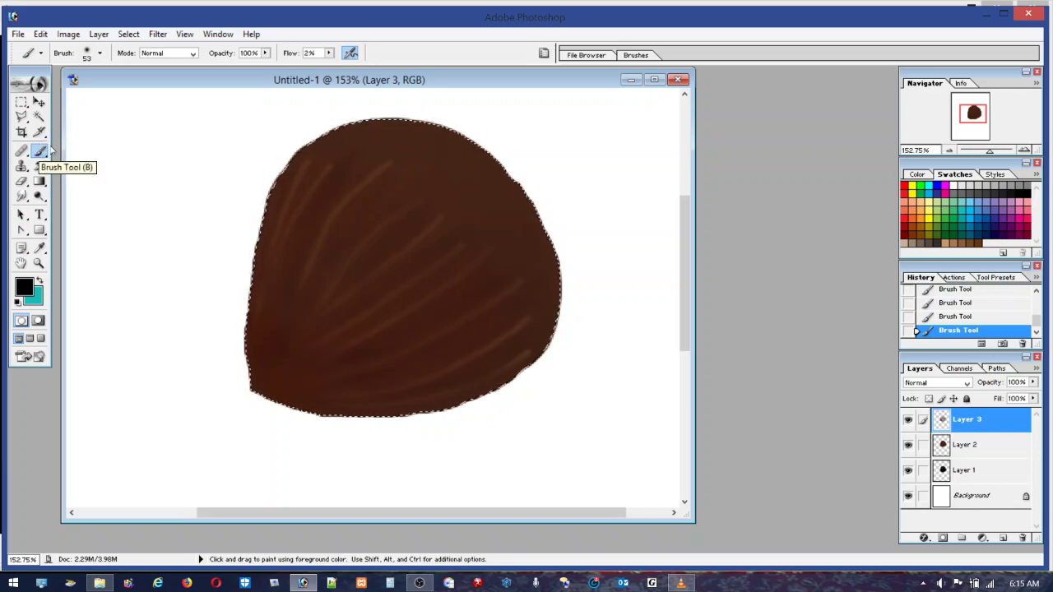
# Enlarge the brush to 182 px
pyautogui.click(99, 52)
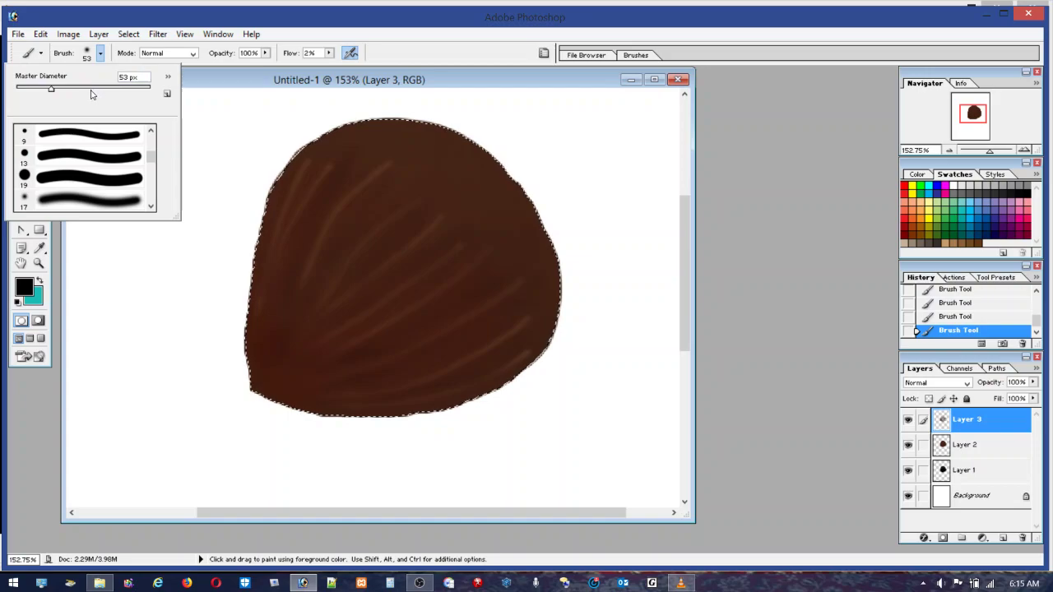
pyautogui.click(91, 89)
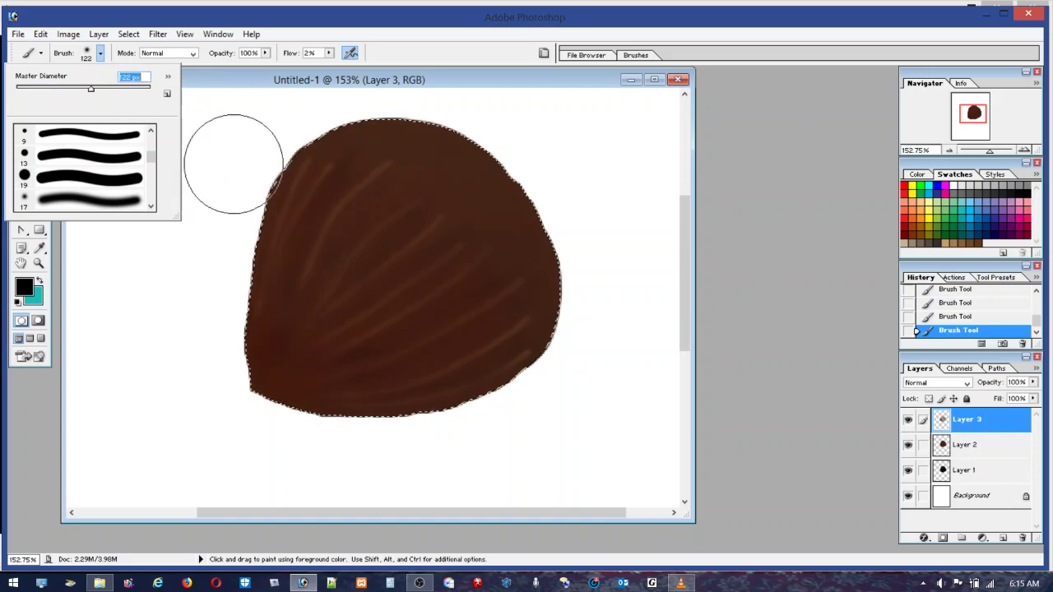
pyautogui.click(111, 89)
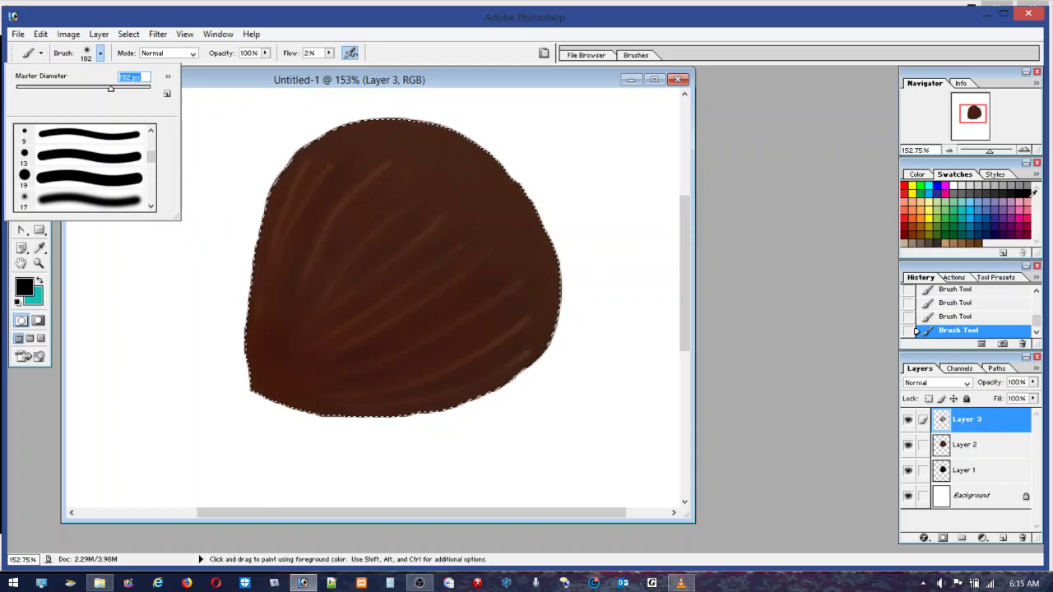
pyautogui.press('Return')
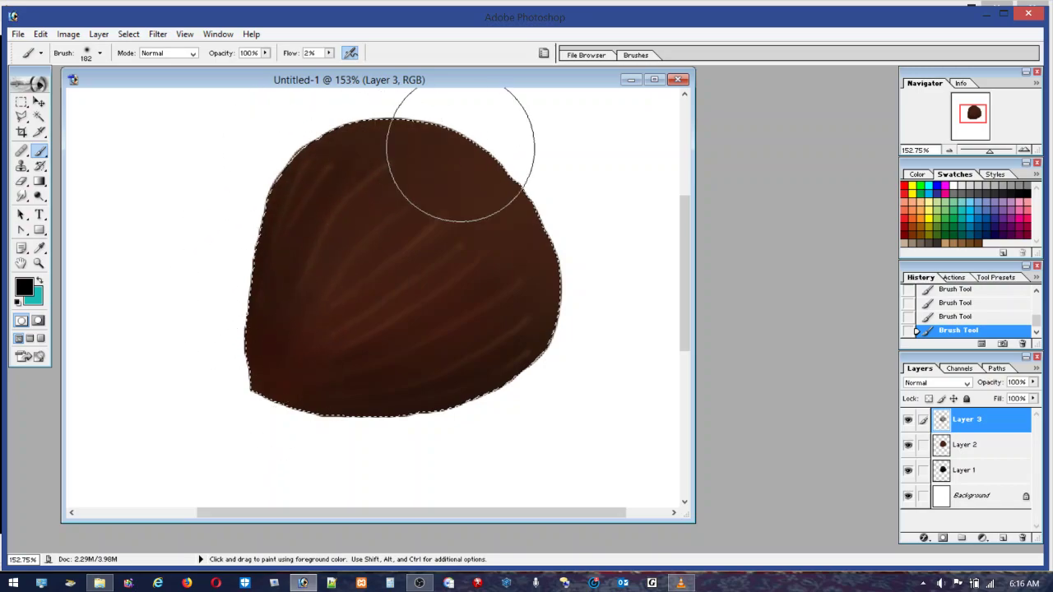
# Switch the paint colour to white and bring up the 2% Flow slider without undoing anything
pyautogui.click(955, 184)
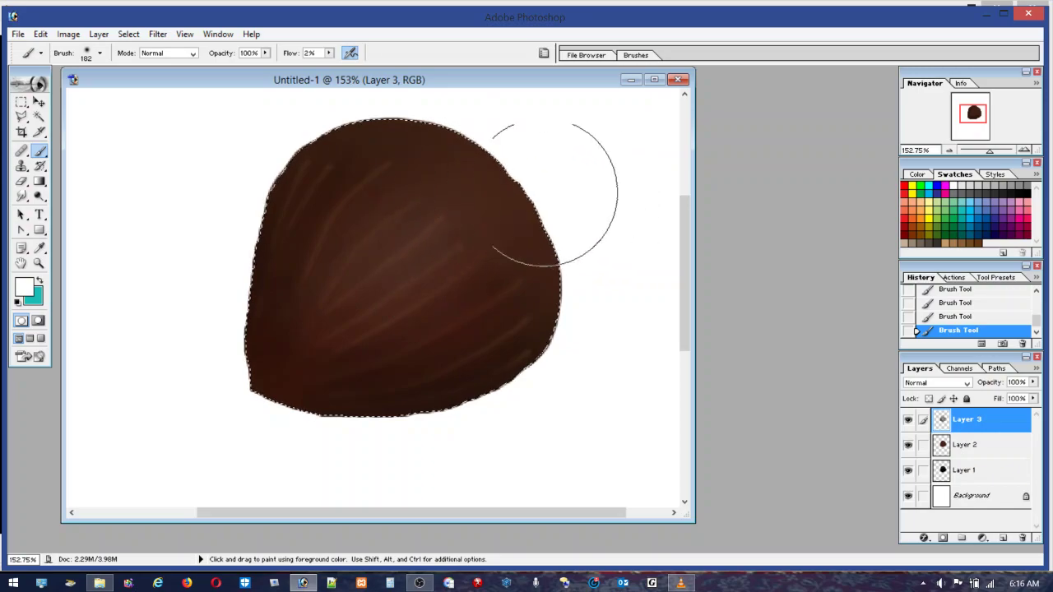
pyautogui.click(39, 37)
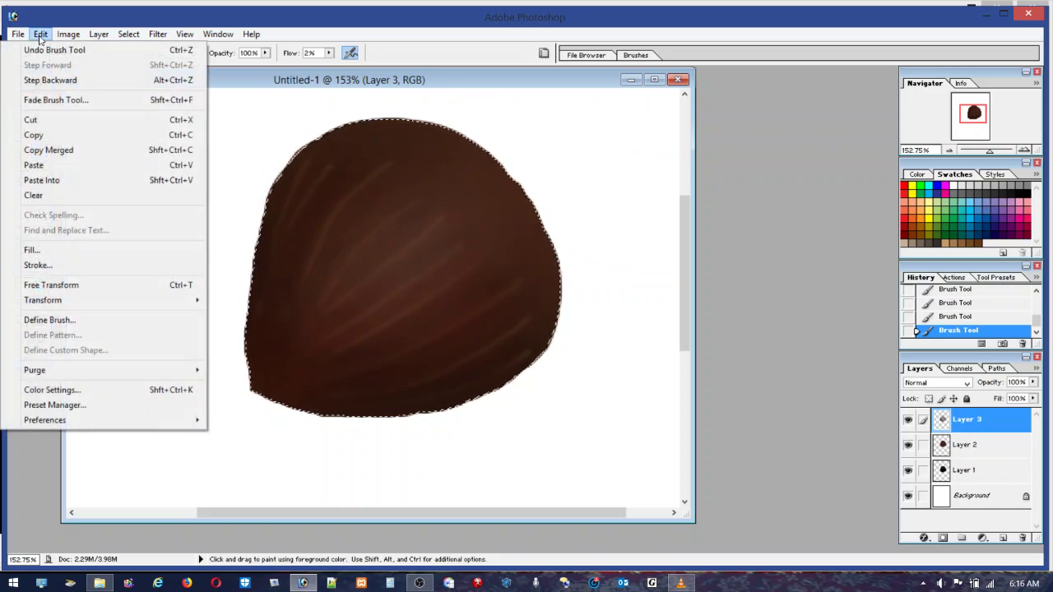
pyautogui.press('Escape')
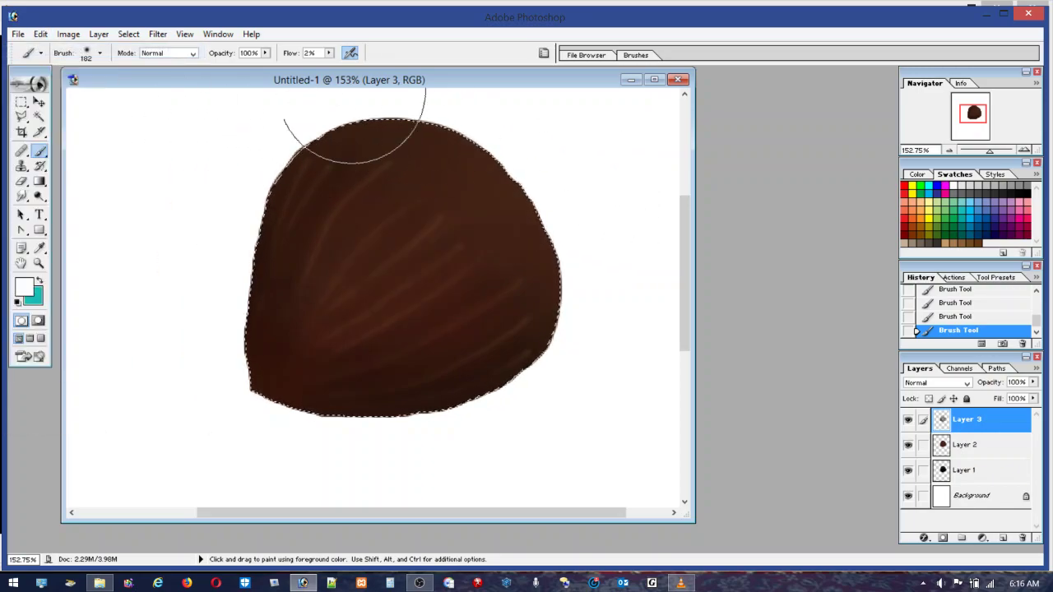
pyautogui.click(330, 54)
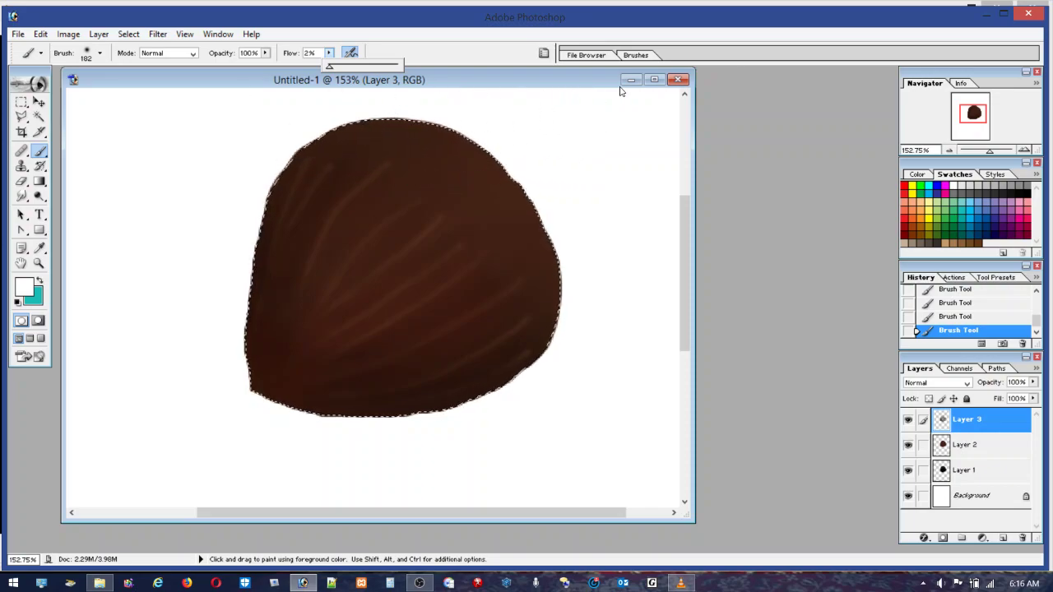
# Raise the brush spacing to about 30%
pyautogui.click(635, 55)
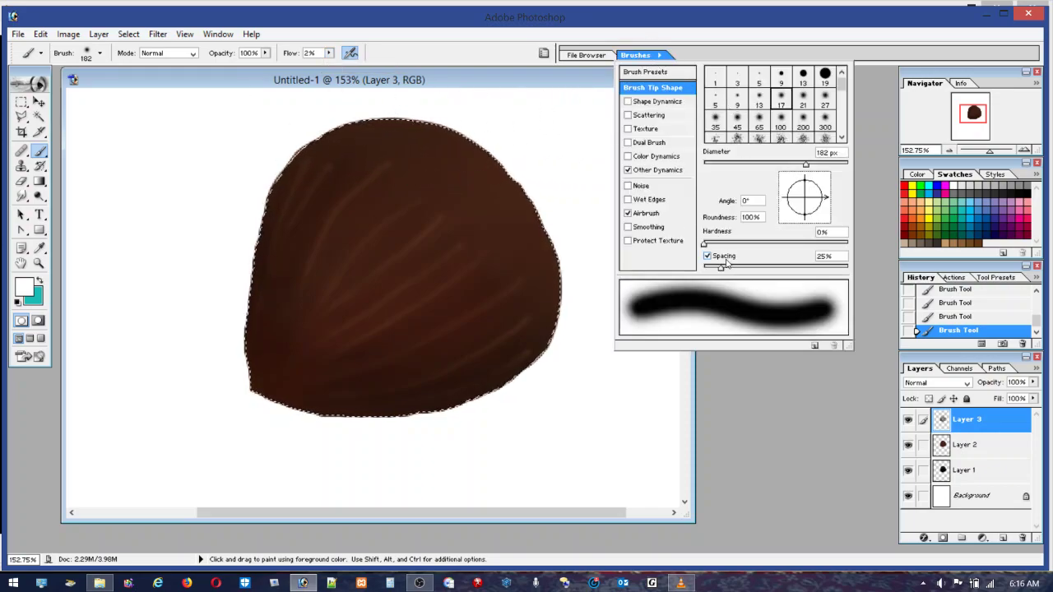
pyautogui.moveTo(722, 267); pyautogui.dragTo(726, 270)
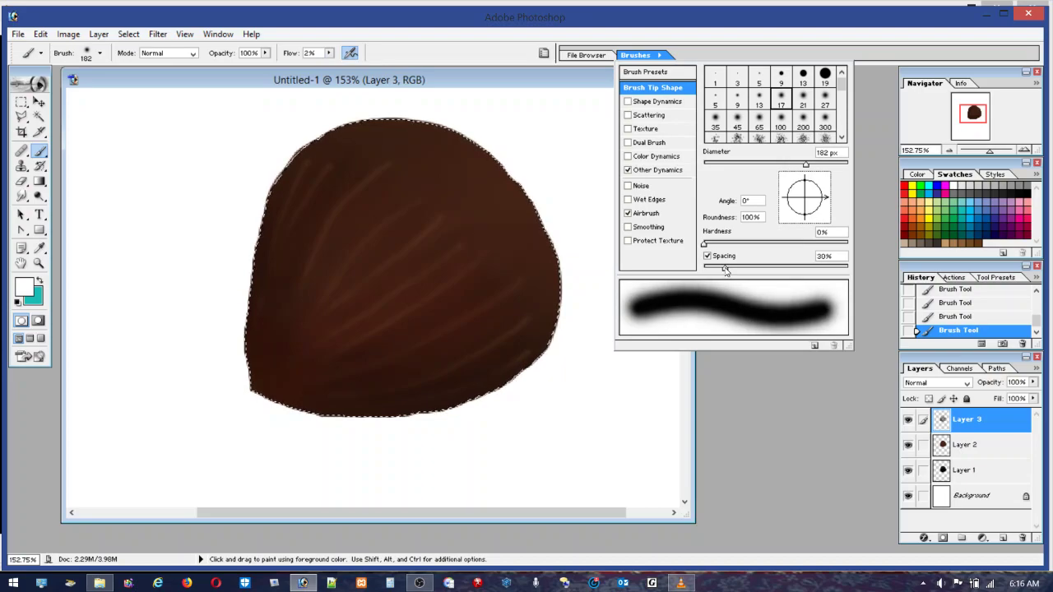
pyautogui.click(440, 264)
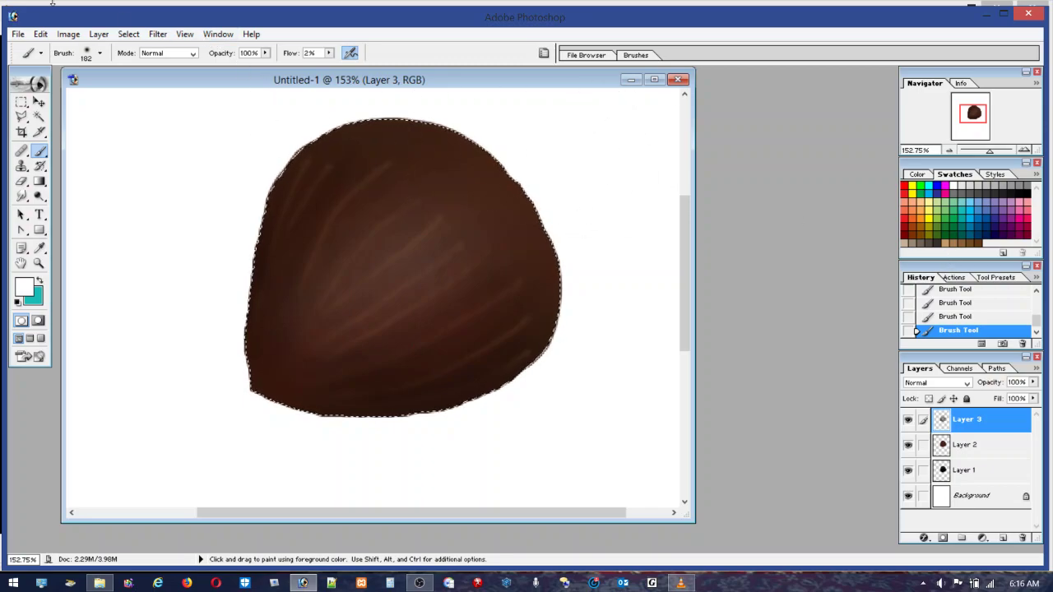
# Step back the last stroke, then paint faint tan streaks across the nut's middle
pyautogui.click(40, 34)
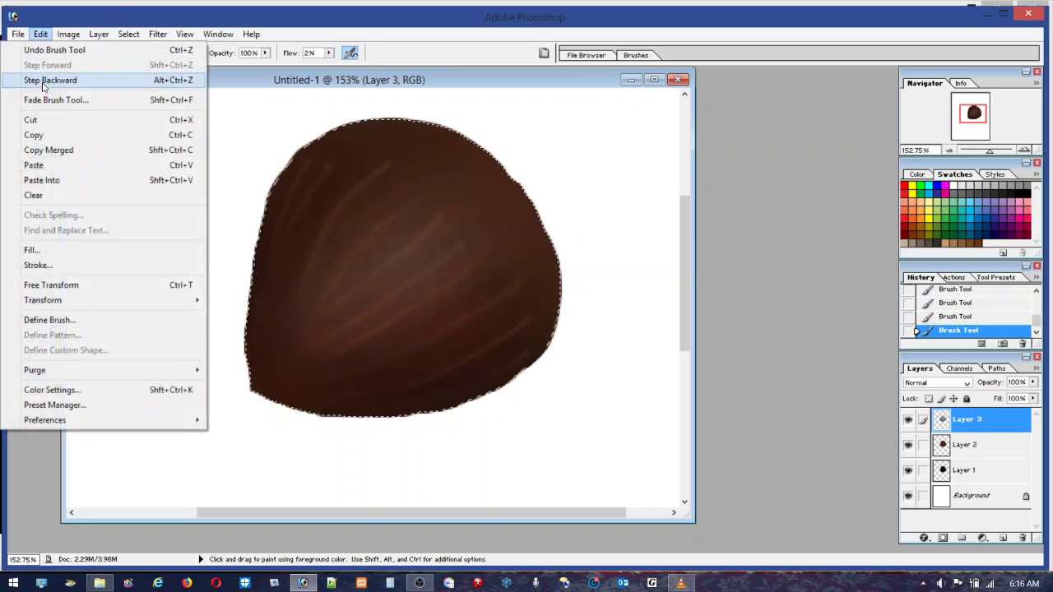
pyautogui.click(45, 80)
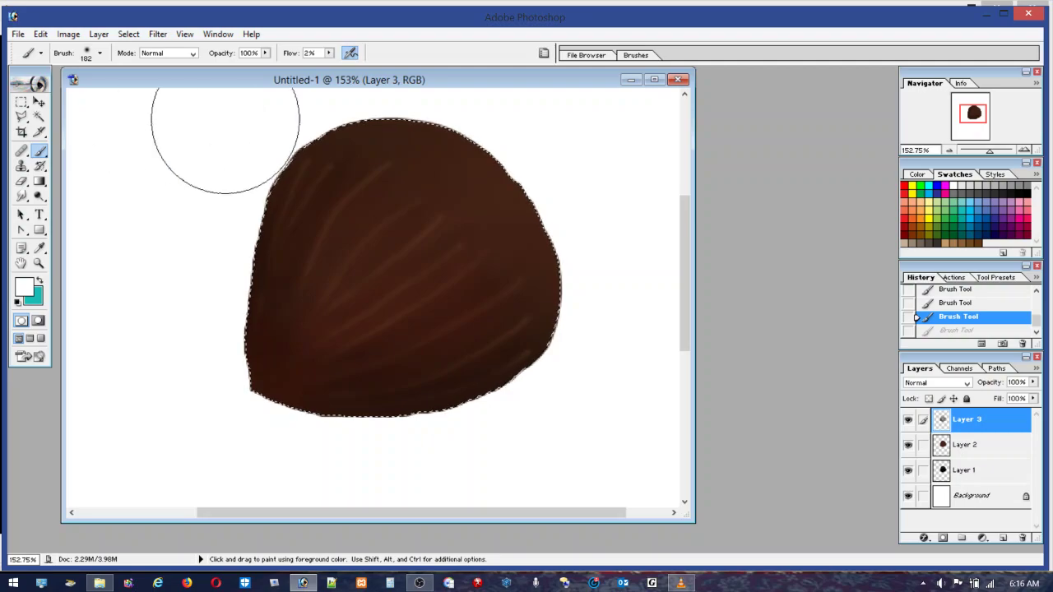
pyautogui.click(945, 241)
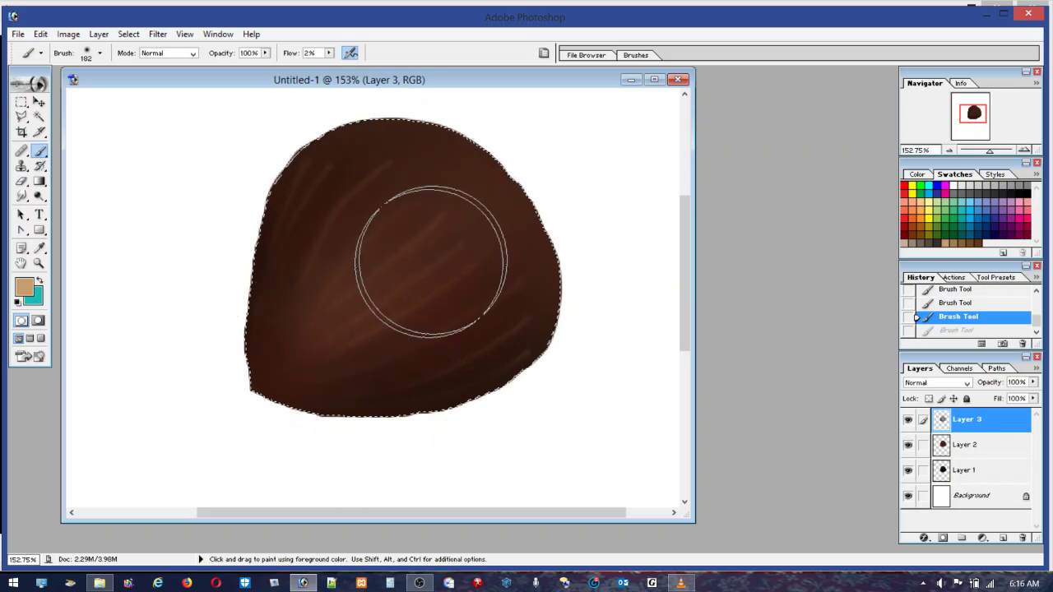
pyautogui.moveTo(292, 393); pyautogui.dragTo(393, 265)
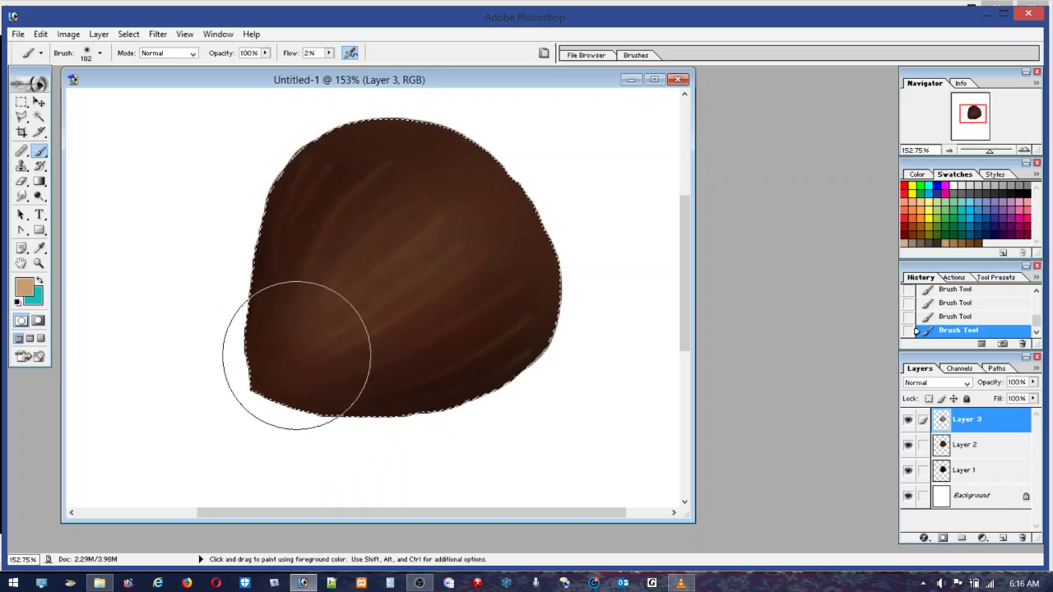
pyautogui.moveTo(296, 355); pyautogui.dragTo(414, 141)
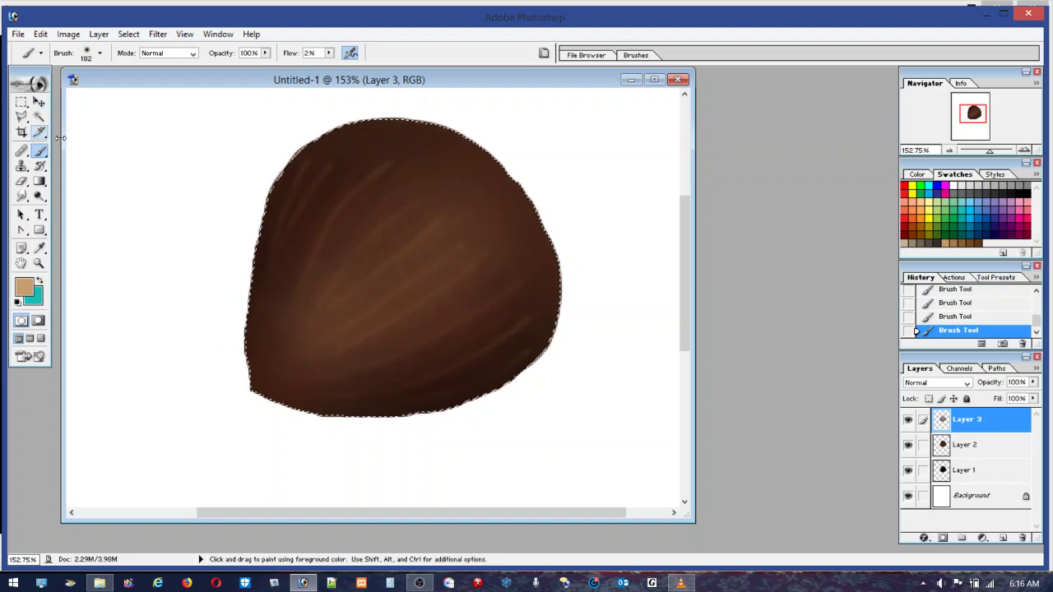
# Pick the 13 px brush and enlarge it to 64 px
pyautogui.click(99, 53)
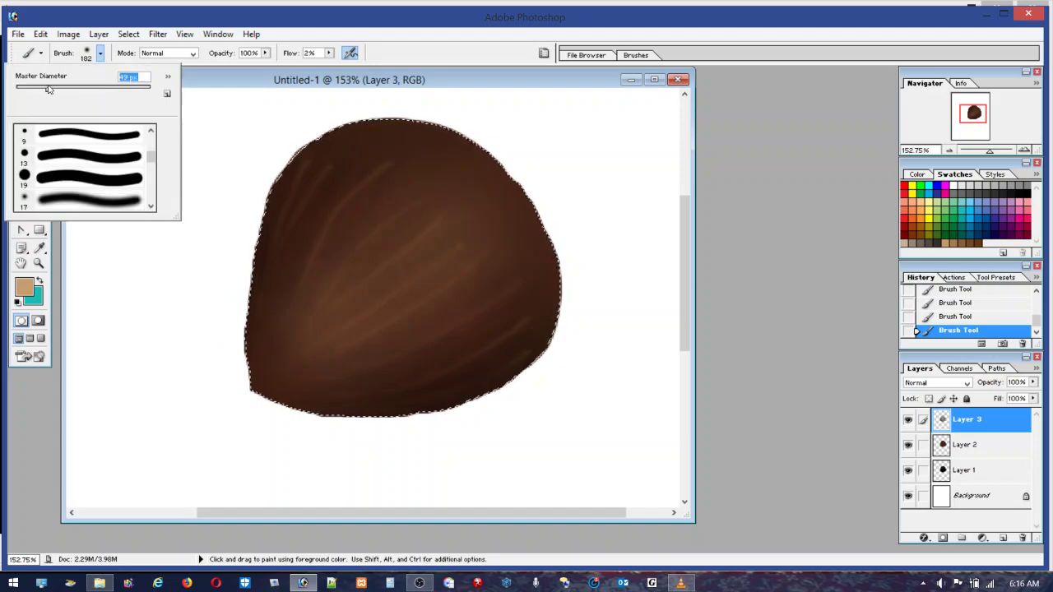
pyautogui.click(88, 160)
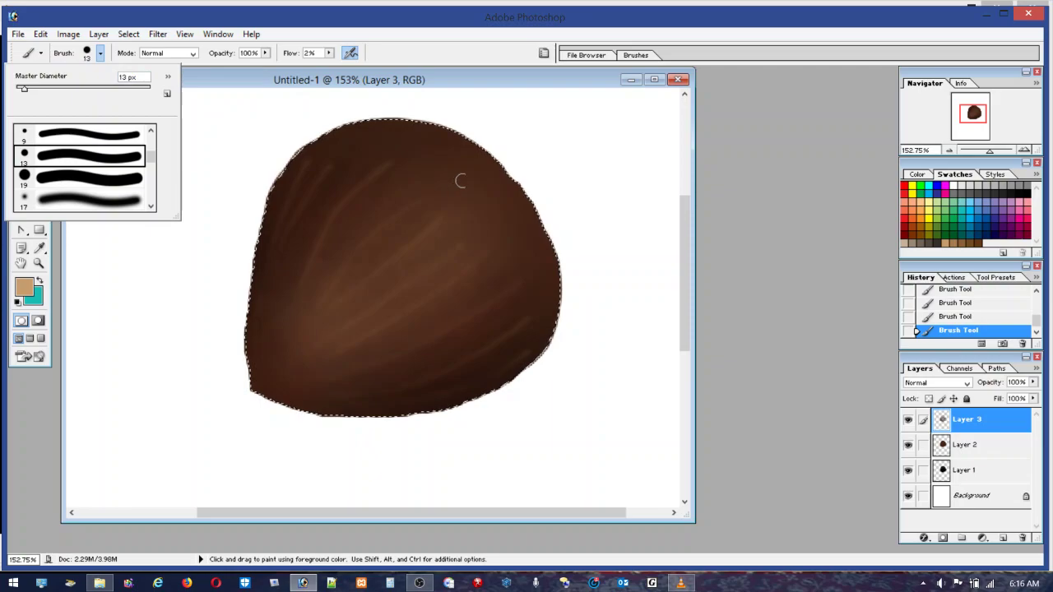
pyautogui.click(58, 88)
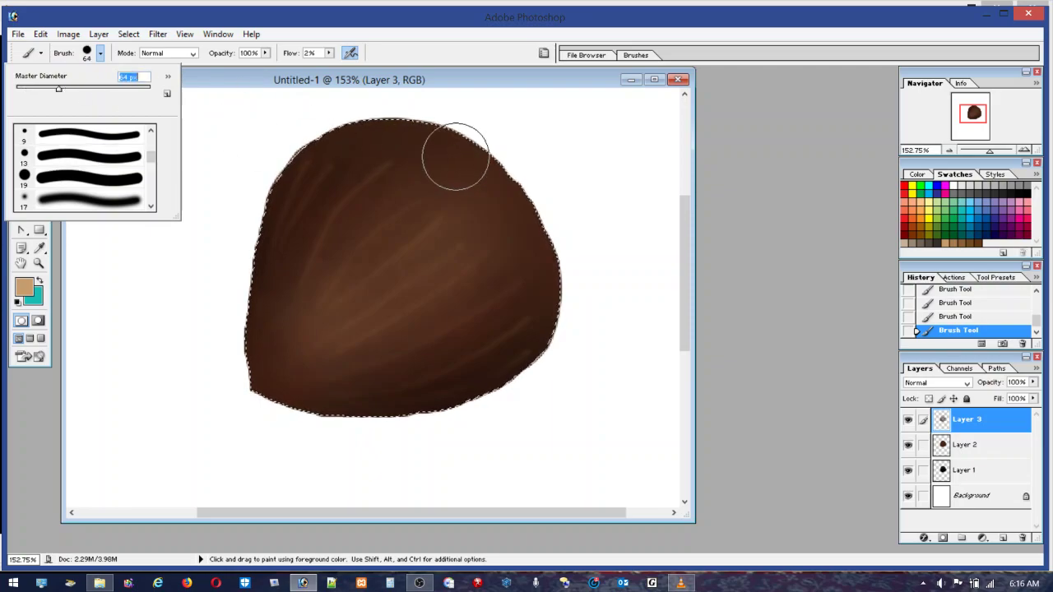
# Add a new layer and test dark red, black and brown strokes on the top-right edge
pyautogui.click(1001, 538)
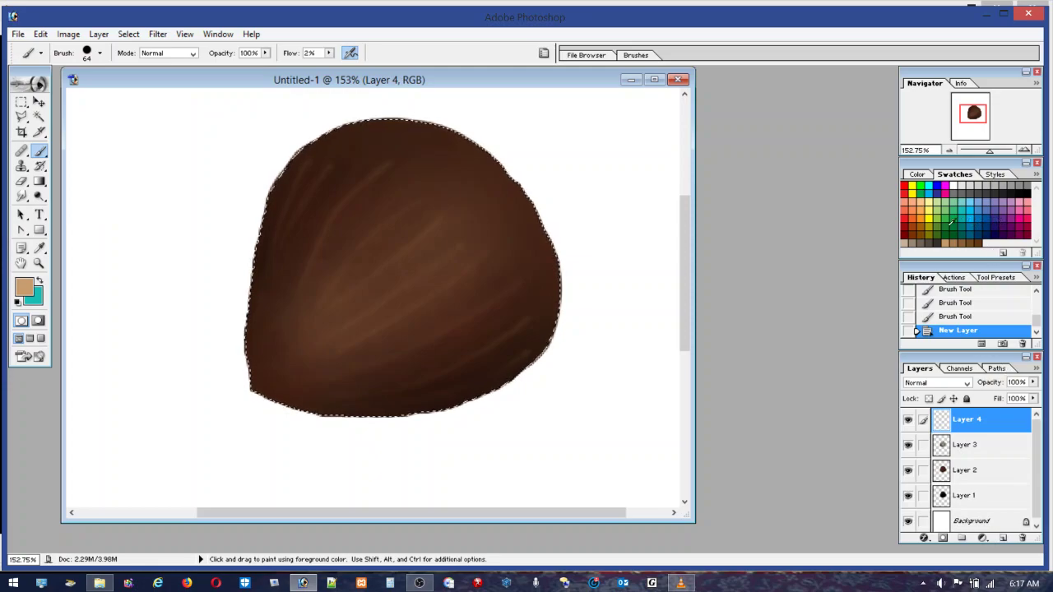
pyautogui.click(909, 236)
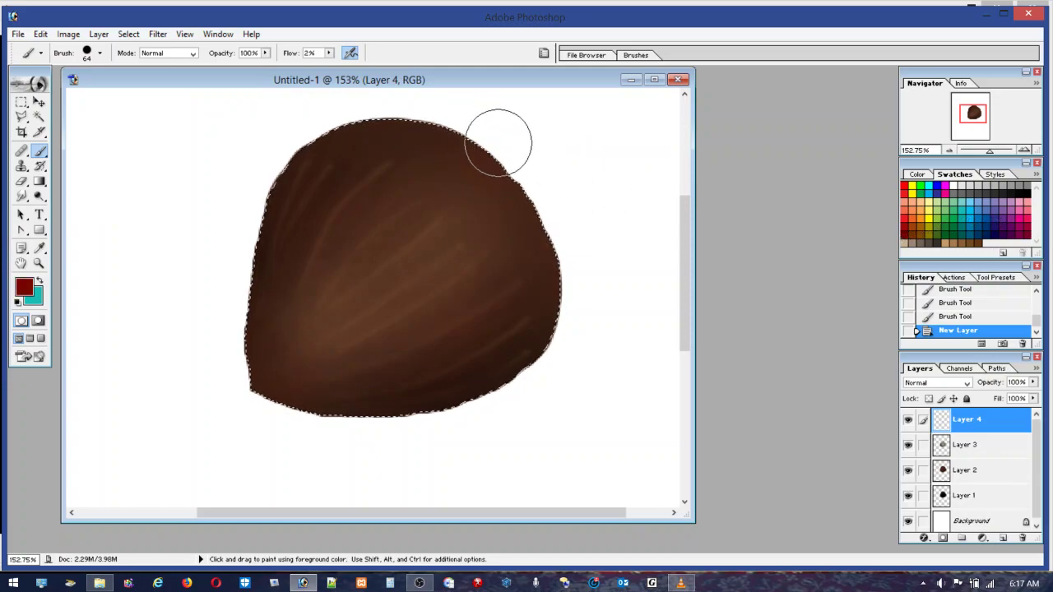
pyautogui.moveTo(507, 173); pyautogui.dragTo(508, 174)
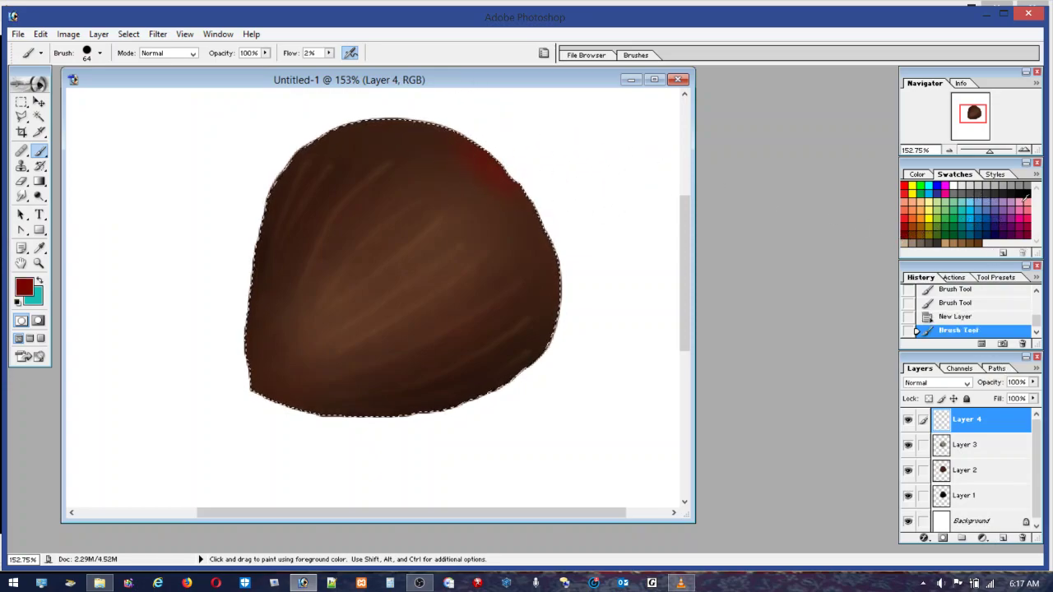
pyautogui.click(1030, 191)
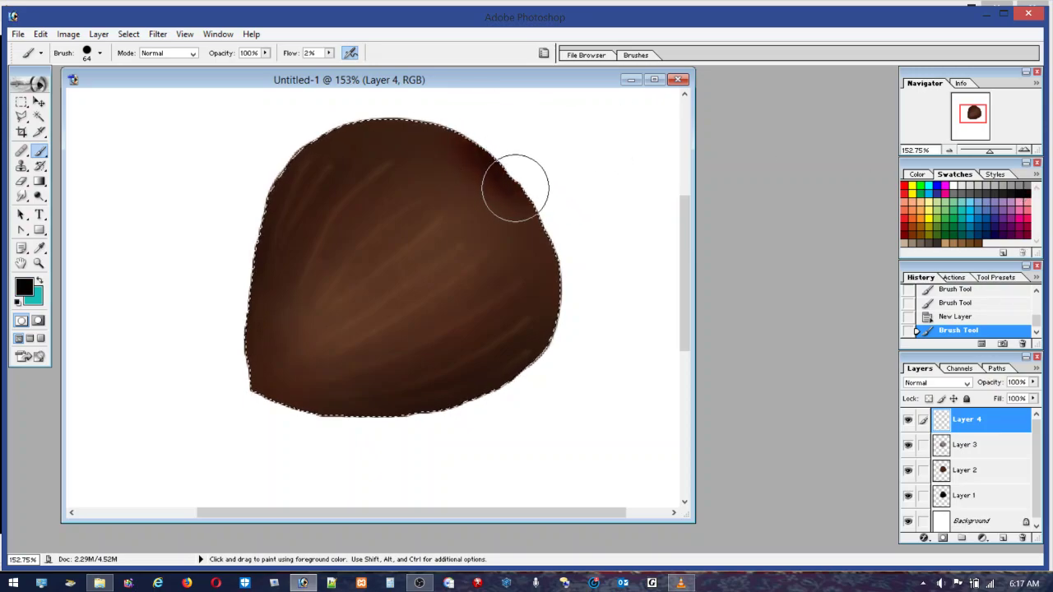
pyautogui.moveTo(515, 188); pyautogui.dragTo(519, 191)
pyautogui.click(912, 233)
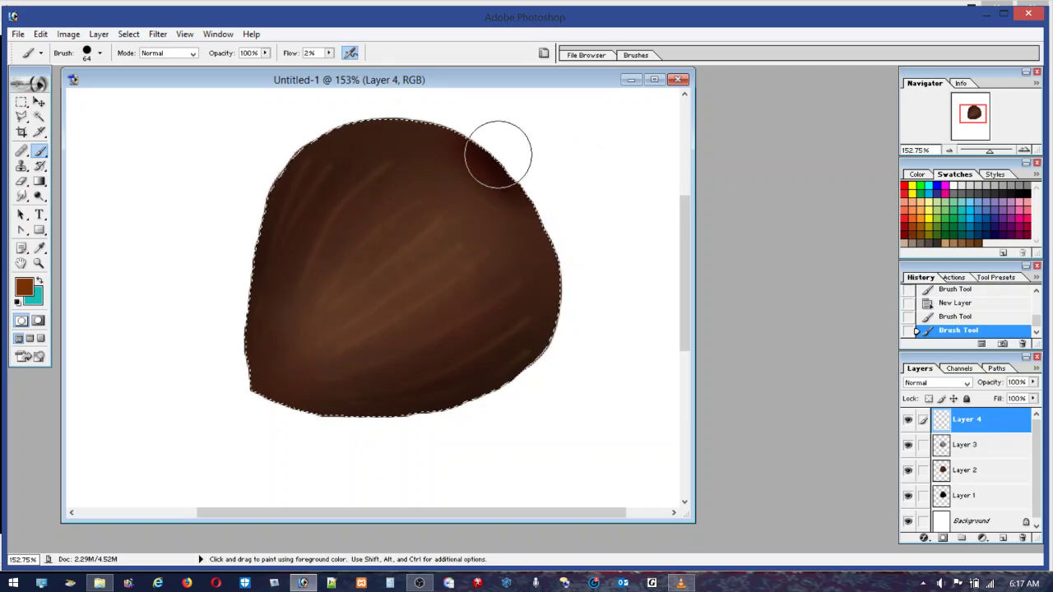
pyautogui.moveTo(527, 170); pyautogui.dragTo(576, 184)
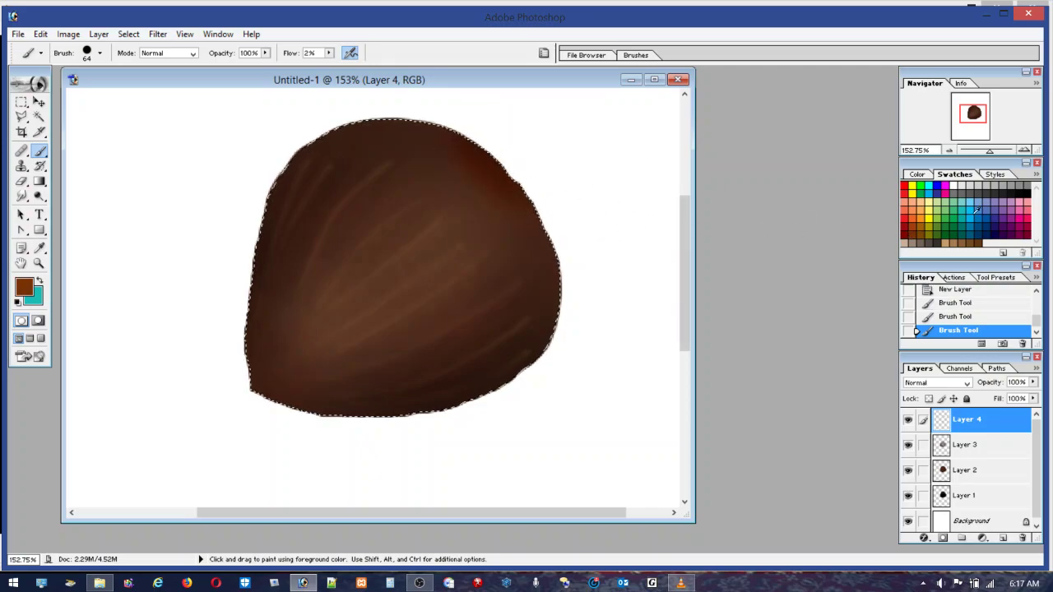
pyautogui.click(1029, 190)
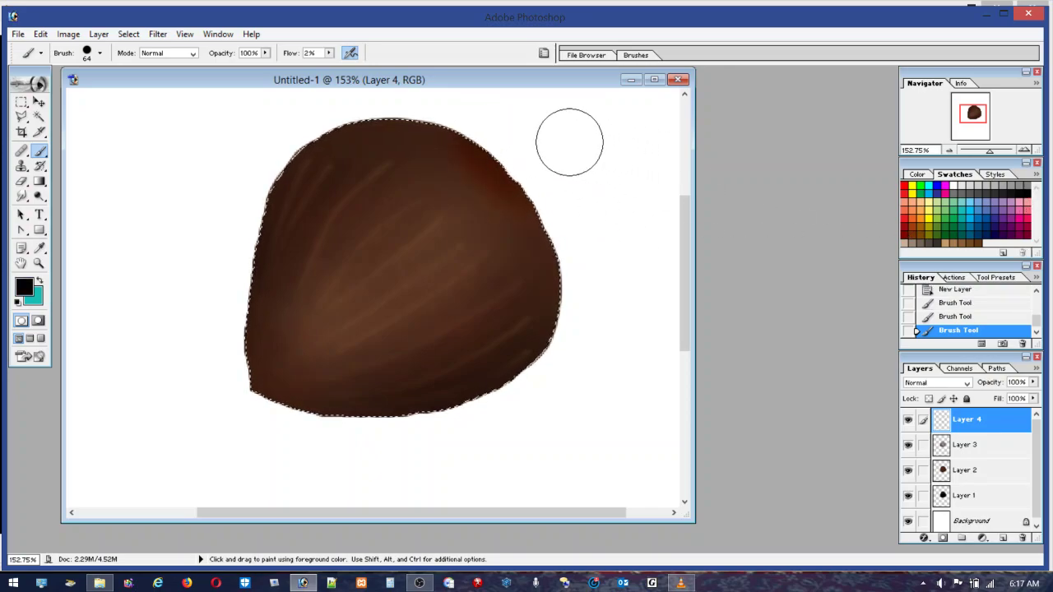
pyautogui.moveTo(510, 157)
pyautogui.mouseDown()
pyautogui.moveTo(465, 142)
pyautogui.moveTo(465, 115)
pyautogui.mouseUp()
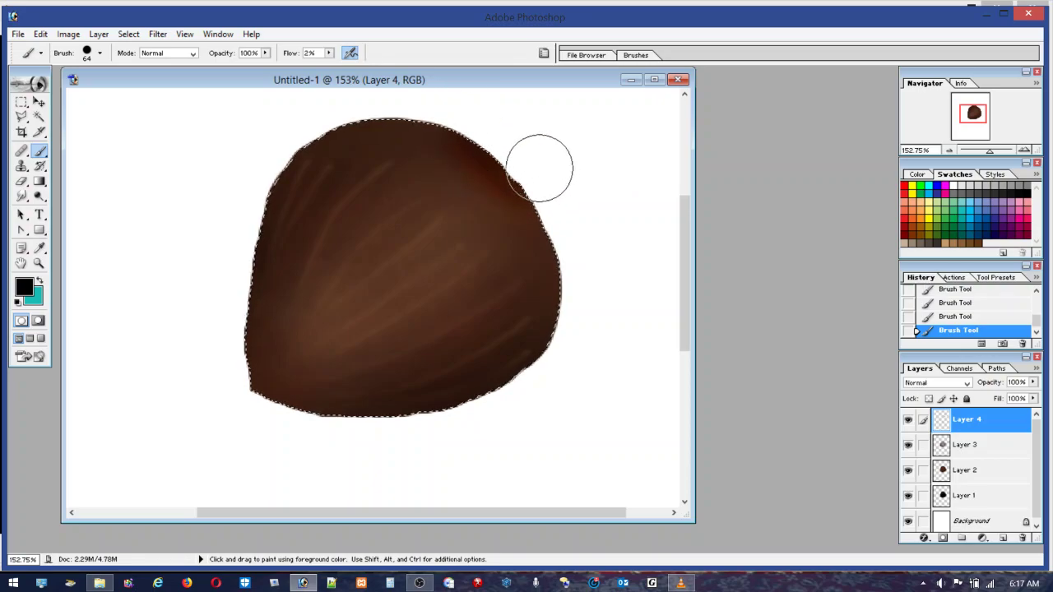
# Sample the edge's dark brown and paint a solid rim along the right and top at 100% flow
pyautogui.keyDown('alt'); pyautogui.click(507, 169); pyautogui.keyUp('alt')
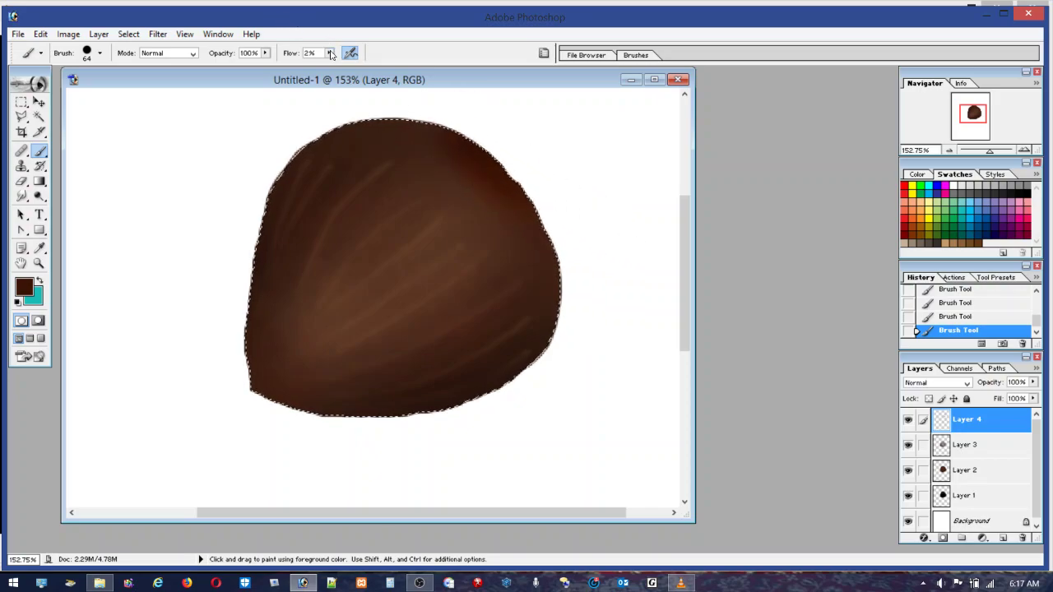
pyautogui.moveTo(330, 54)
pyautogui.mouseDown()
pyautogui.moveTo(333, 66)
pyautogui.moveTo(379, 69)
pyautogui.moveTo(442, 100)
pyautogui.moveTo(566, 214)
pyautogui.mouseUp()
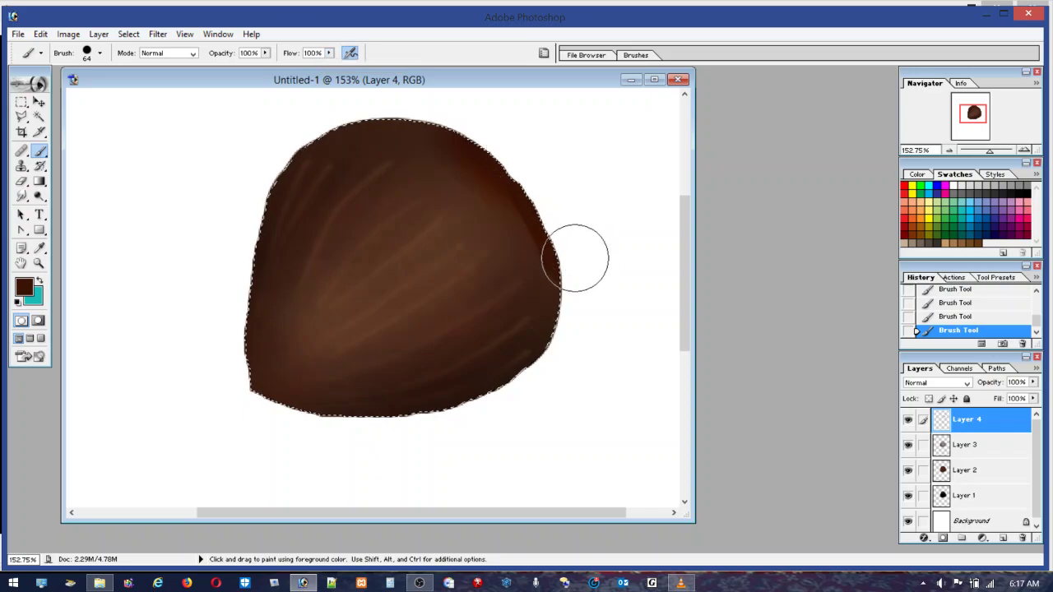
pyautogui.moveTo(575, 258); pyautogui.dragTo(534, 205)
pyautogui.moveTo(441, 113)
pyautogui.mouseDown()
pyautogui.moveTo(388, 100)
pyautogui.moveTo(436, 105)
pyautogui.moveTo(454, 126)
pyautogui.moveTo(409, 107)
pyautogui.moveTo(527, 175)
pyautogui.moveTo(445, 133)
pyautogui.moveTo(610, 292)
pyautogui.moveTo(583, 262)
pyautogui.moveTo(589, 297)
pyautogui.moveTo(575, 256)
pyautogui.moveTo(580, 294)
pyautogui.moveTo(565, 243)
pyautogui.moveTo(543, 220)
pyautogui.moveTo(559, 254)
pyautogui.moveTo(483, 170)
pyautogui.mouseUp()
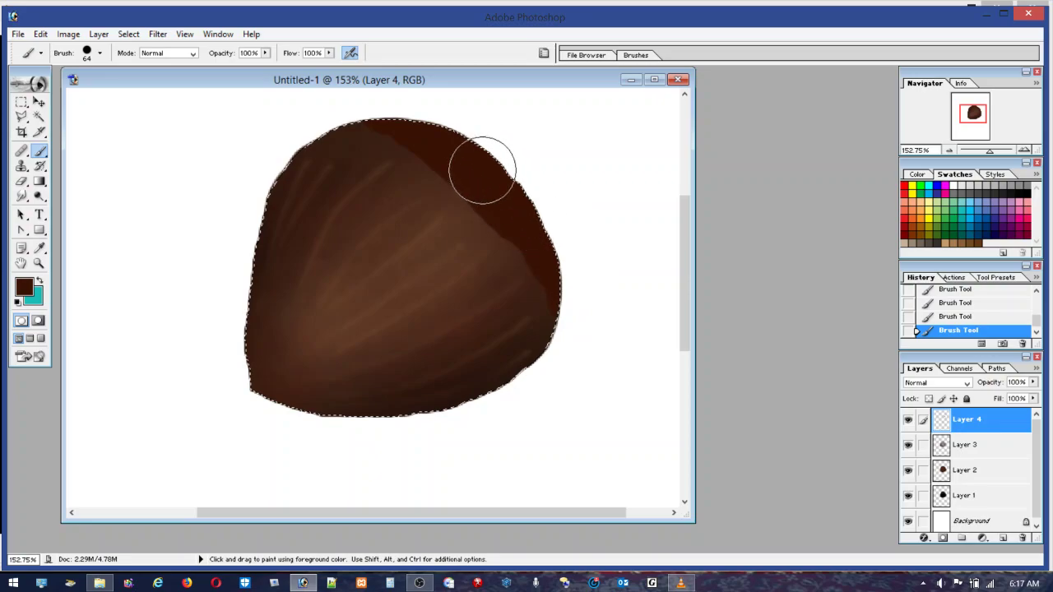
pyautogui.moveTo(380, 104)
pyautogui.mouseDown()
pyautogui.moveTo(316, 94)
pyautogui.moveTo(372, 104)
pyautogui.mouseUp()
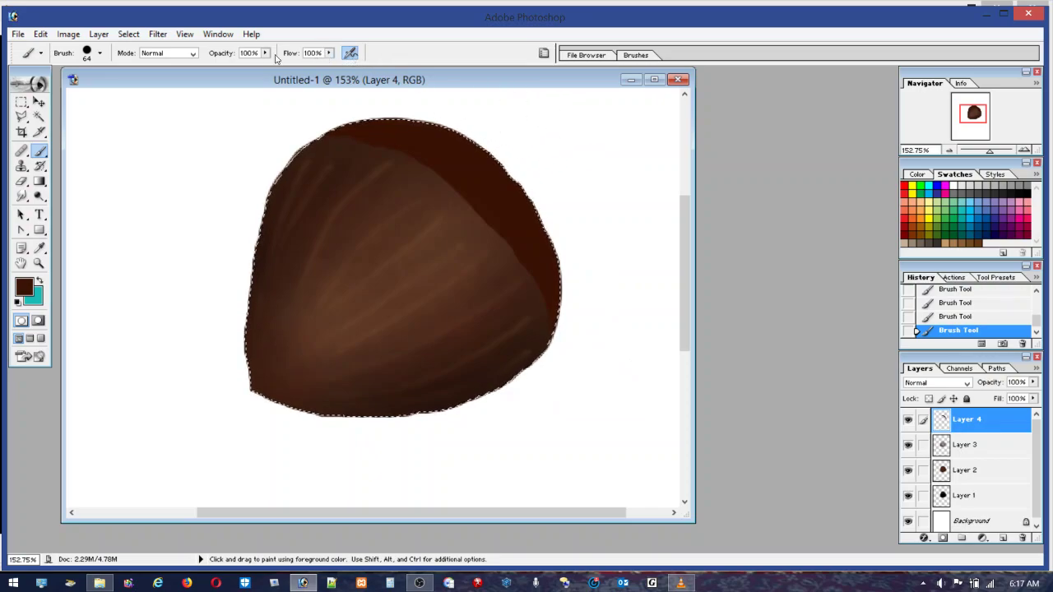
# Choose the soft 17 px brush and resize it to 92 px
pyautogui.click(88, 56)
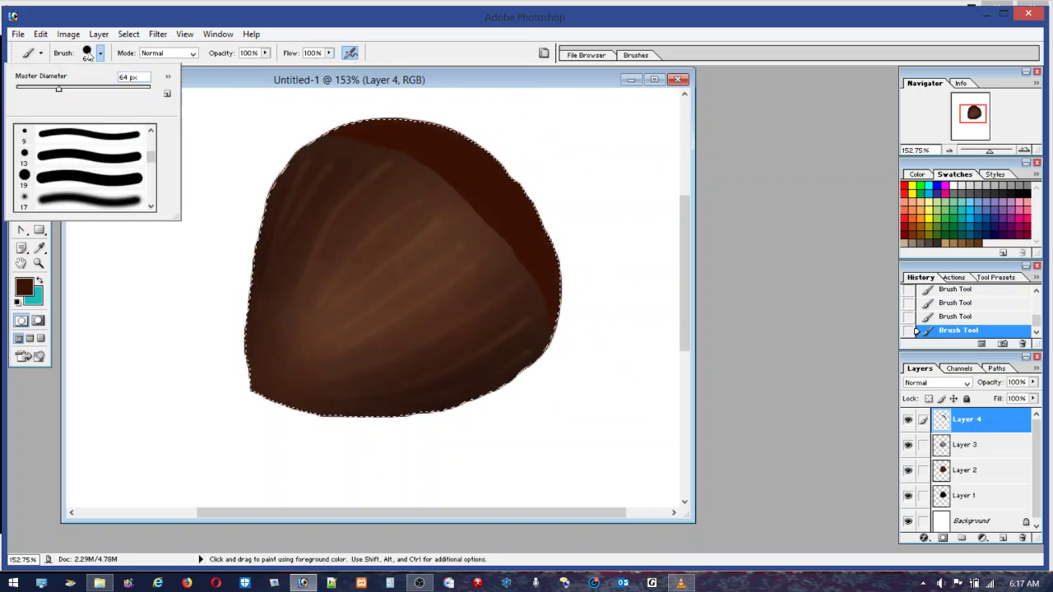
pyautogui.click(61, 201)
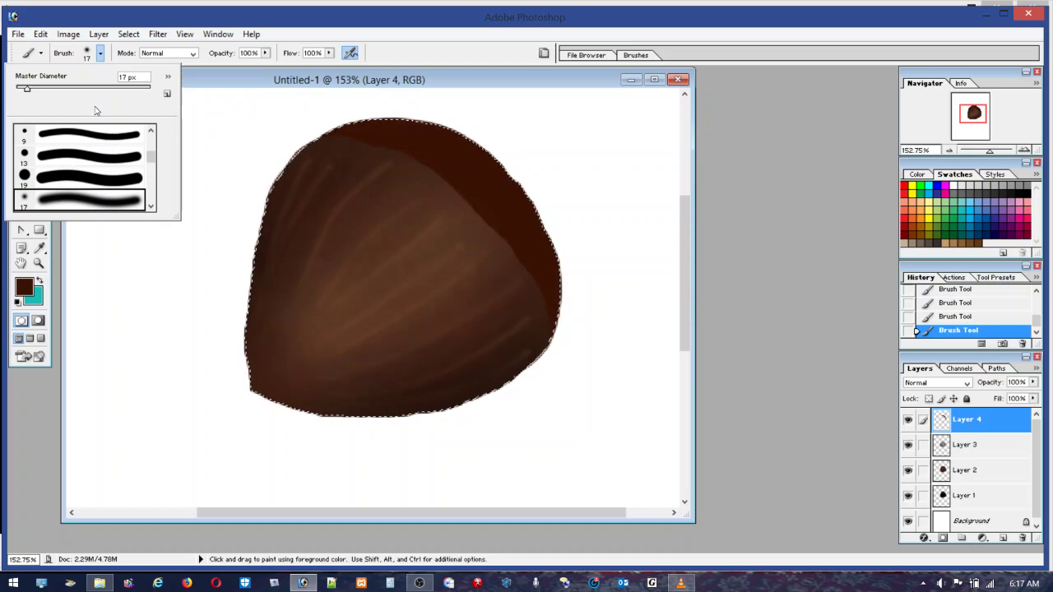
pyautogui.moveTo(27, 88); pyautogui.dragTo(58, 88)
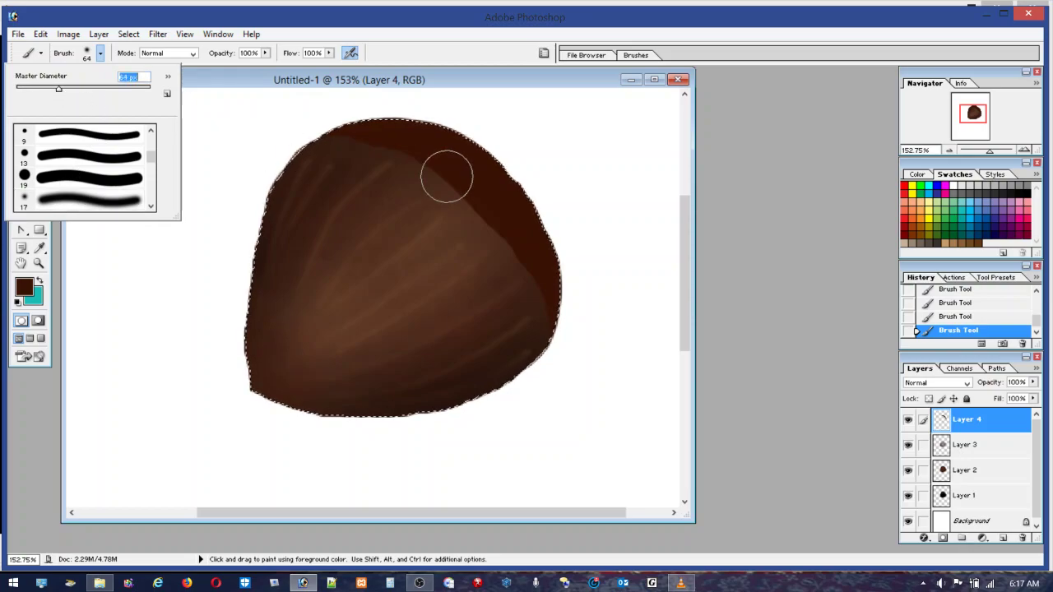
pyautogui.click(100, 88)
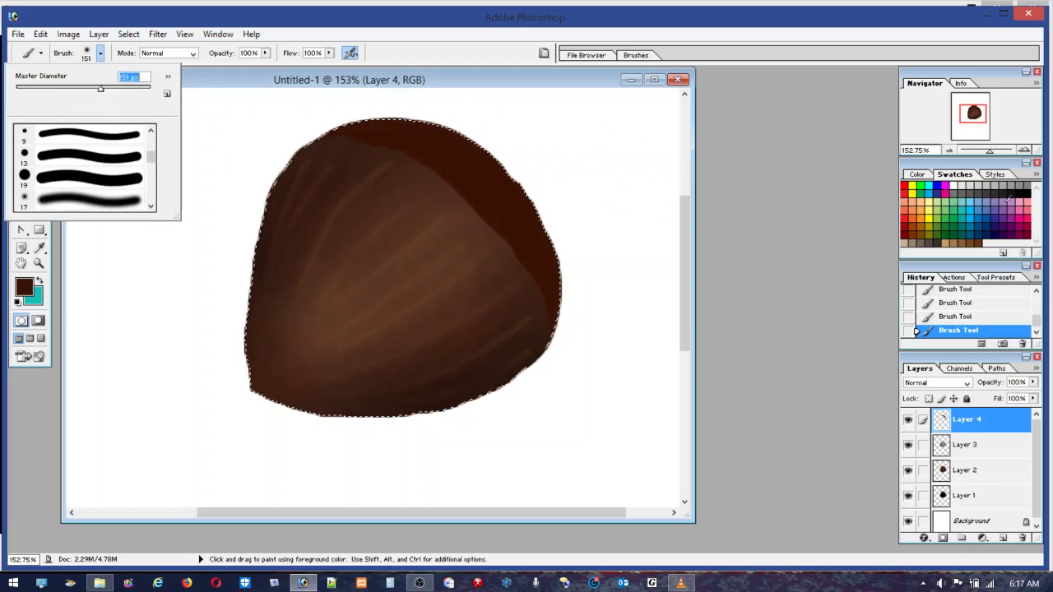
pyautogui.click(77, 88)
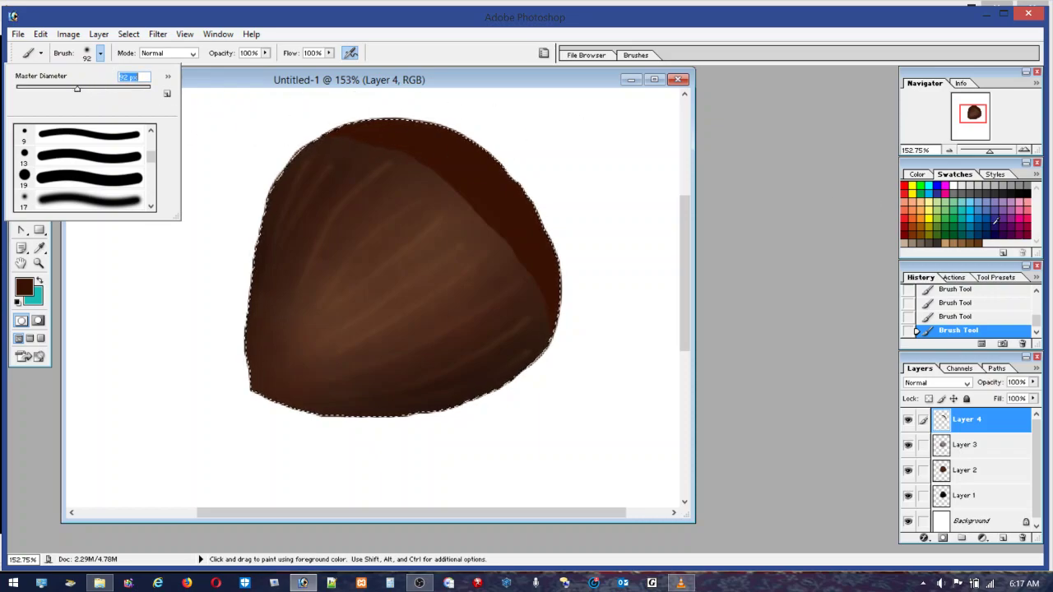
# Pick black, undo the stray top stroke, set flow to 11%, and shrink the brush to 9 px
pyautogui.click(1028, 189)
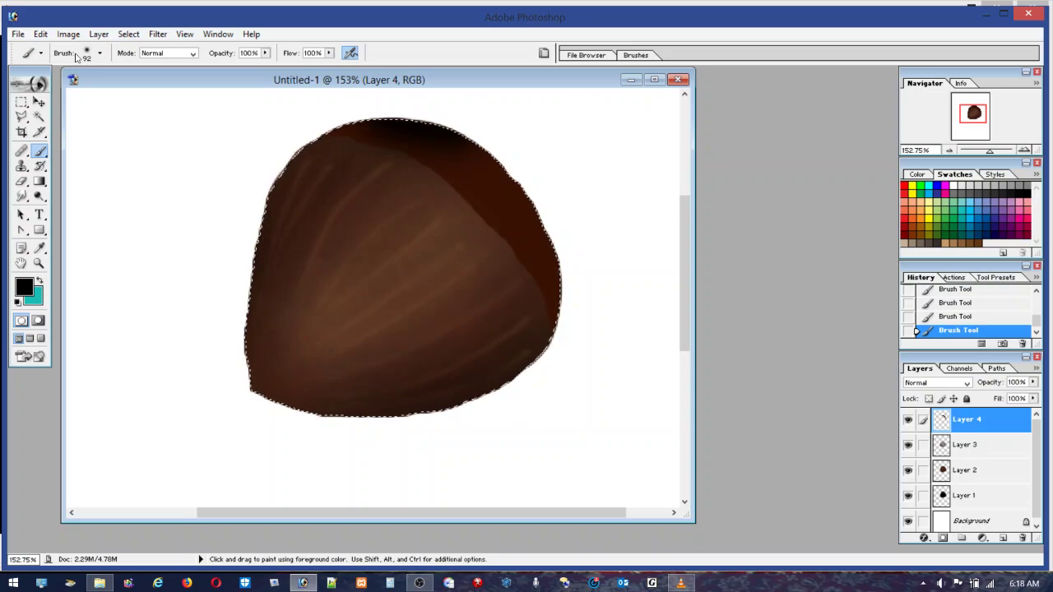
pyautogui.click(41, 33)
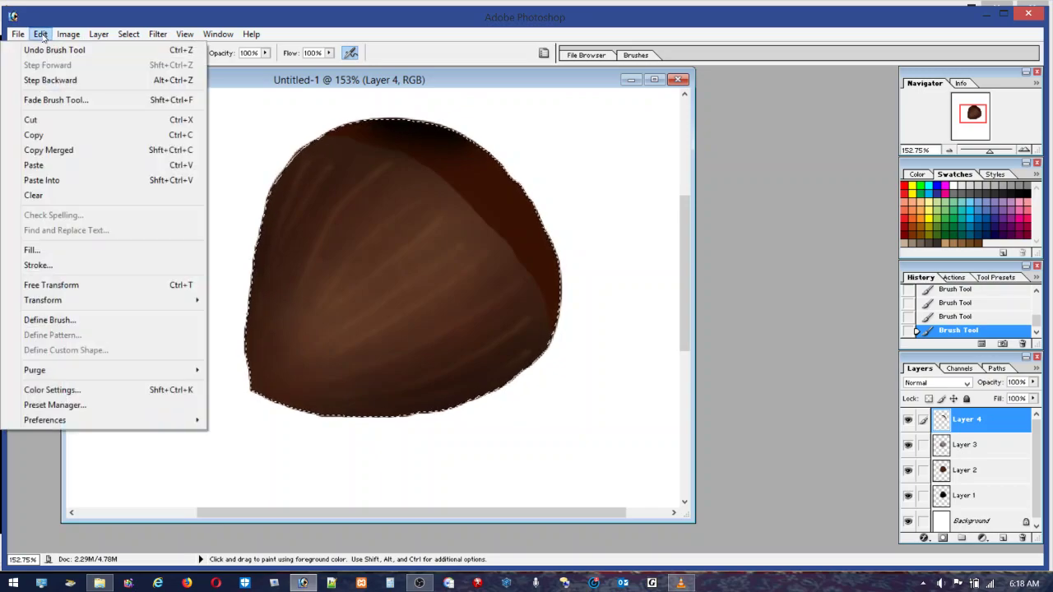
pyautogui.click(50, 50)
pyautogui.click(328, 54)
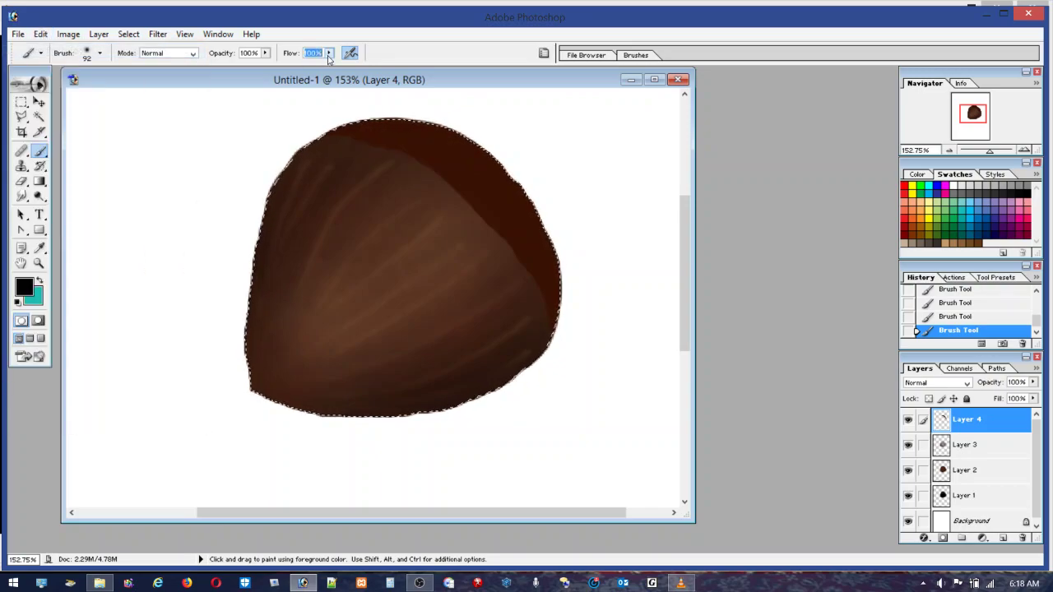
pyautogui.moveTo(328, 54); pyautogui.dragTo(268, 67)
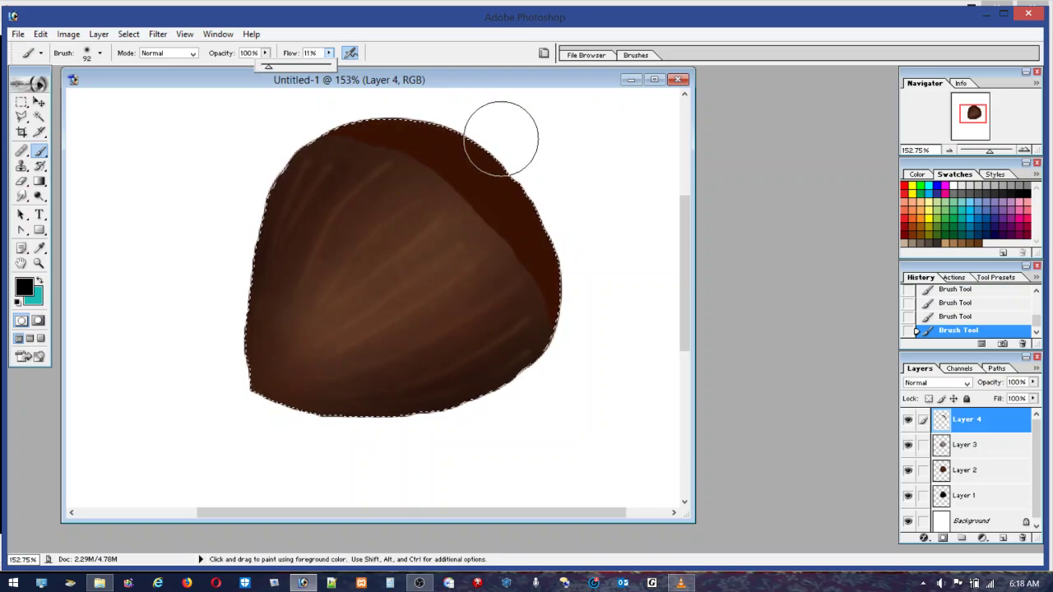
pyautogui.click(502, 146)
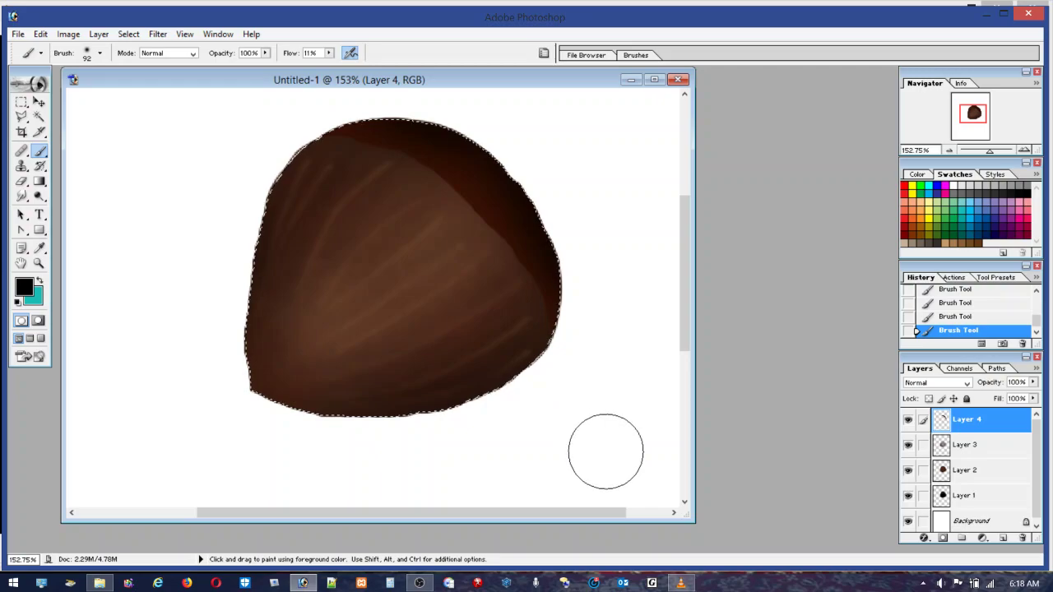
pyautogui.click(100, 53)
pyautogui.moveTo(61, 94); pyautogui.dragTo(21, 91)
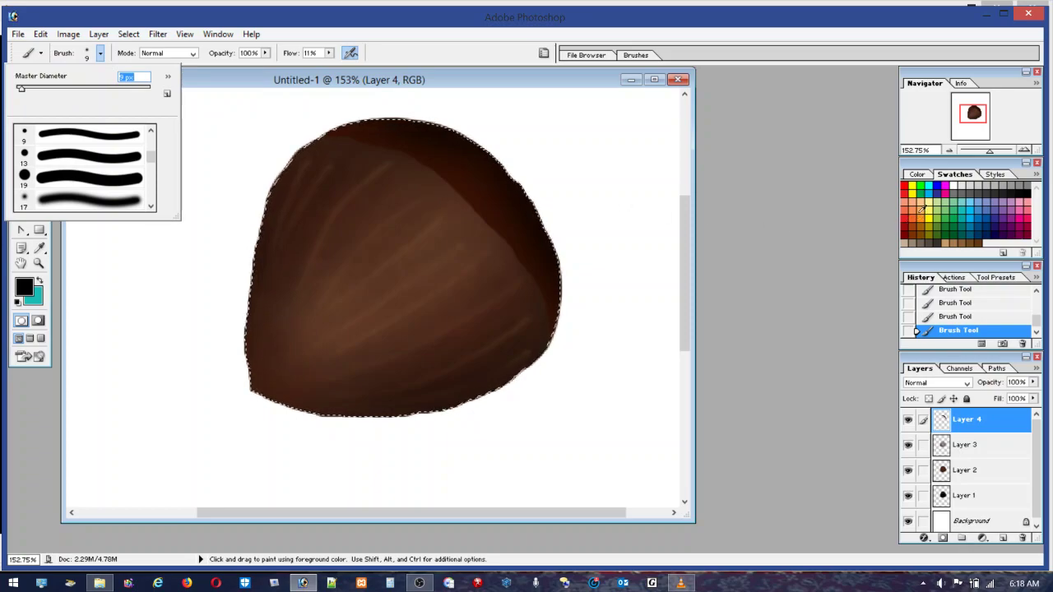
# Try a tan streak on the right edge, then undo it
pyautogui.click(951, 239)
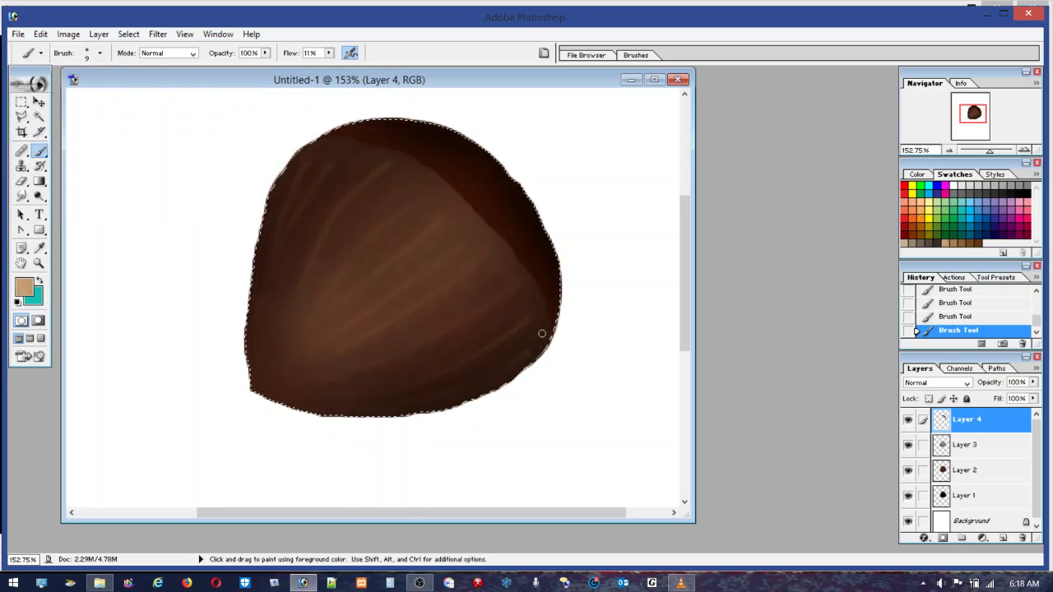
pyautogui.moveTo(543, 324); pyautogui.dragTo(542, 310)
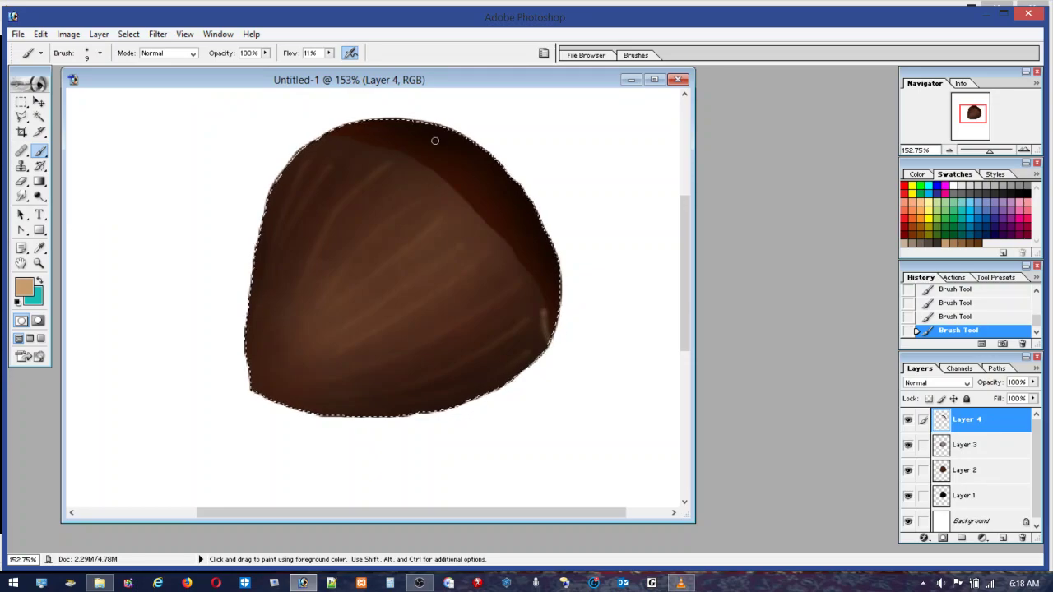
pyautogui.click(40, 34)
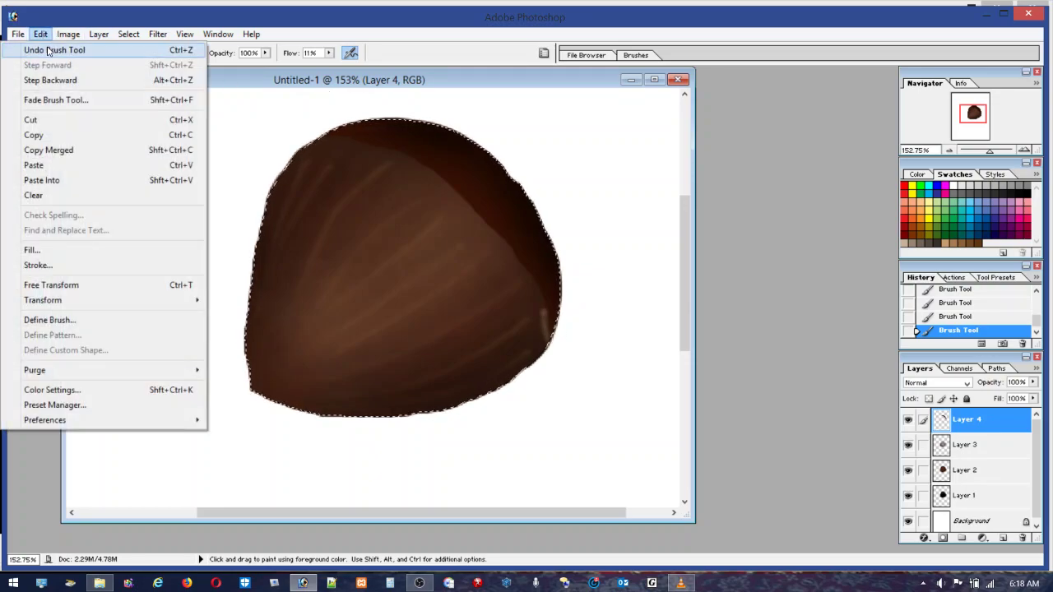
pyautogui.click(51, 48)
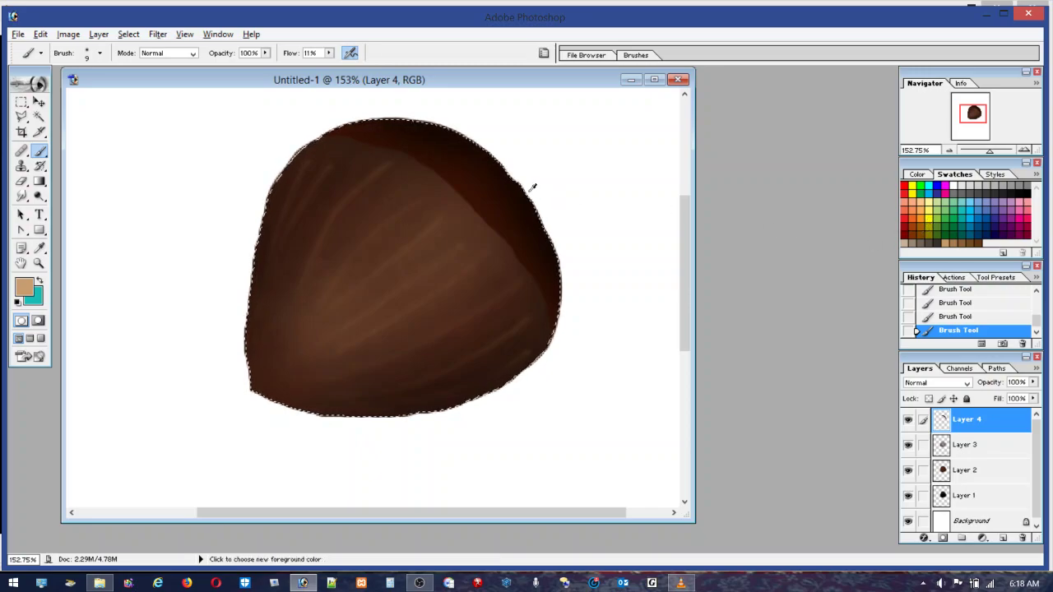
# Deepen the nut's right-edge shadow with soft black strokes
pyautogui.keyDown('alt'); pyautogui.click(489, 173); pyautogui.keyUp('alt')
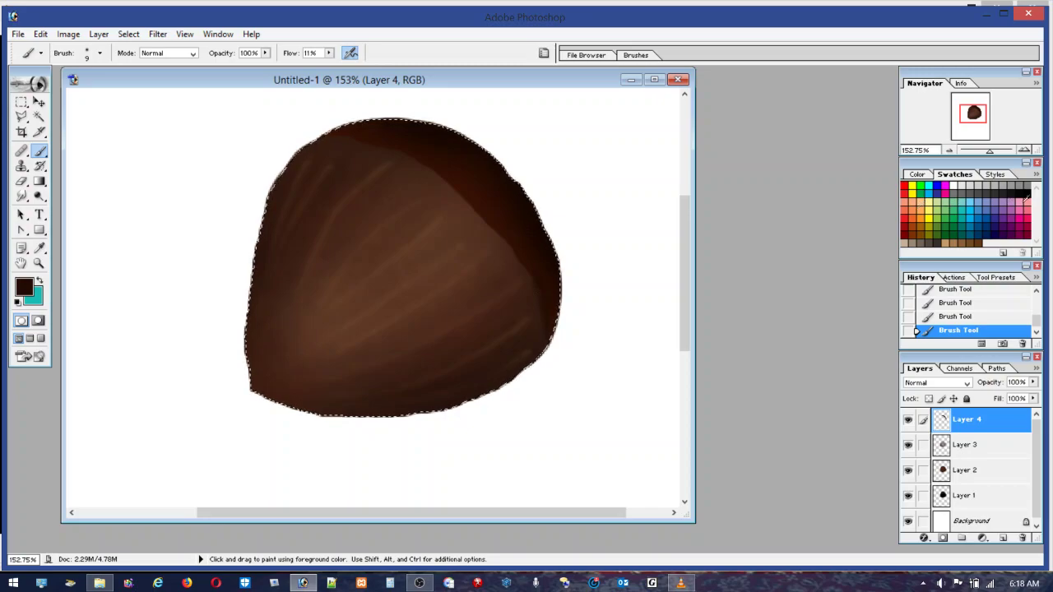
pyautogui.click(1026, 193)
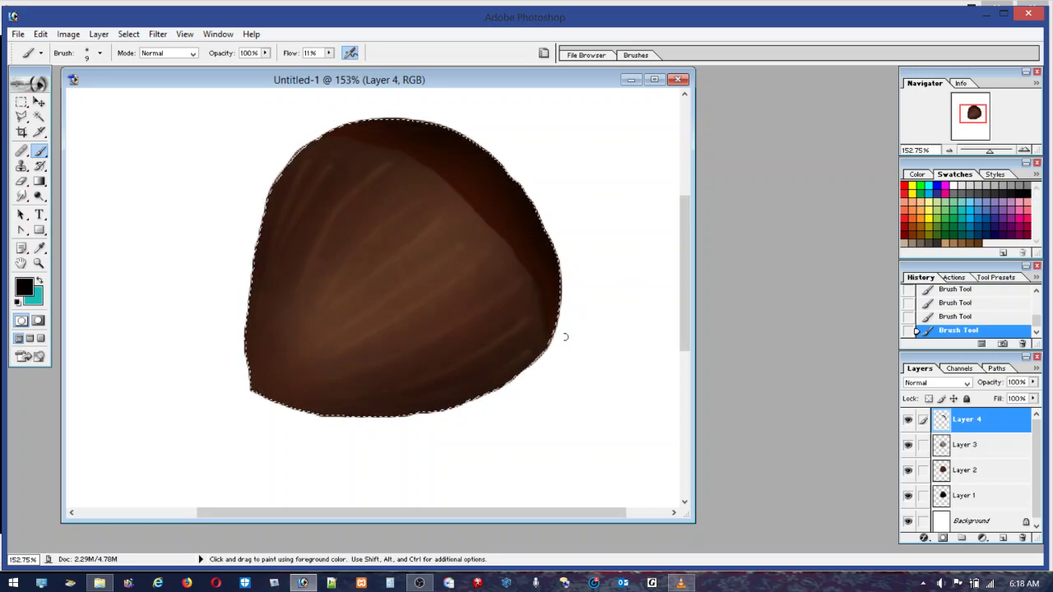
pyautogui.moveTo(543, 305)
pyautogui.mouseDown()
pyautogui.moveTo(513, 247)
pyautogui.moveTo(427, 164)
pyautogui.moveTo(331, 133)
pyautogui.moveTo(343, 143)
pyautogui.mouseUp()
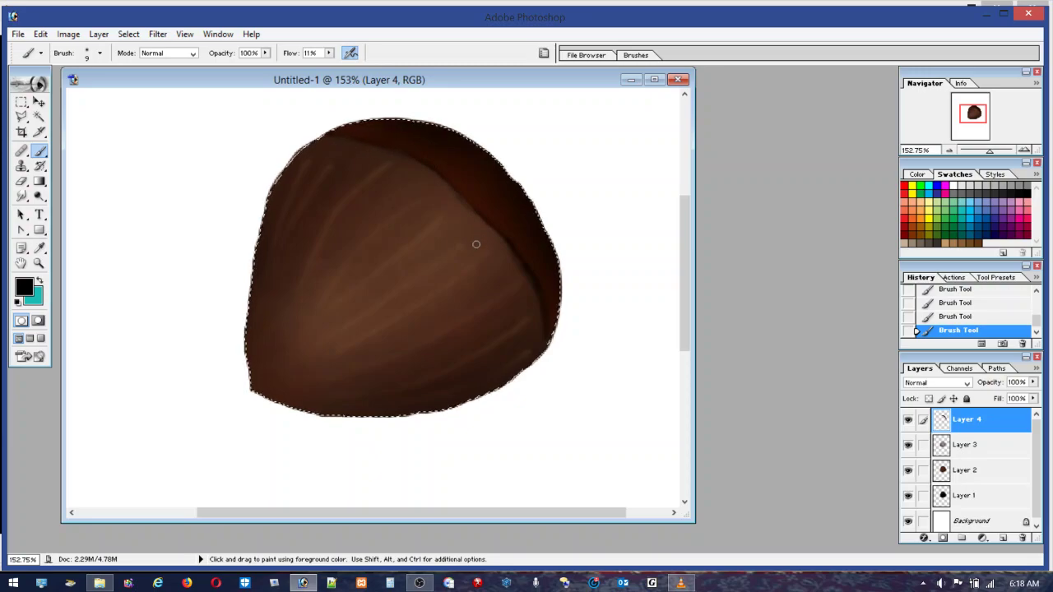
pyautogui.keyDown('alt'); pyautogui.click(496, 220); pyautogui.keyUp('alt')
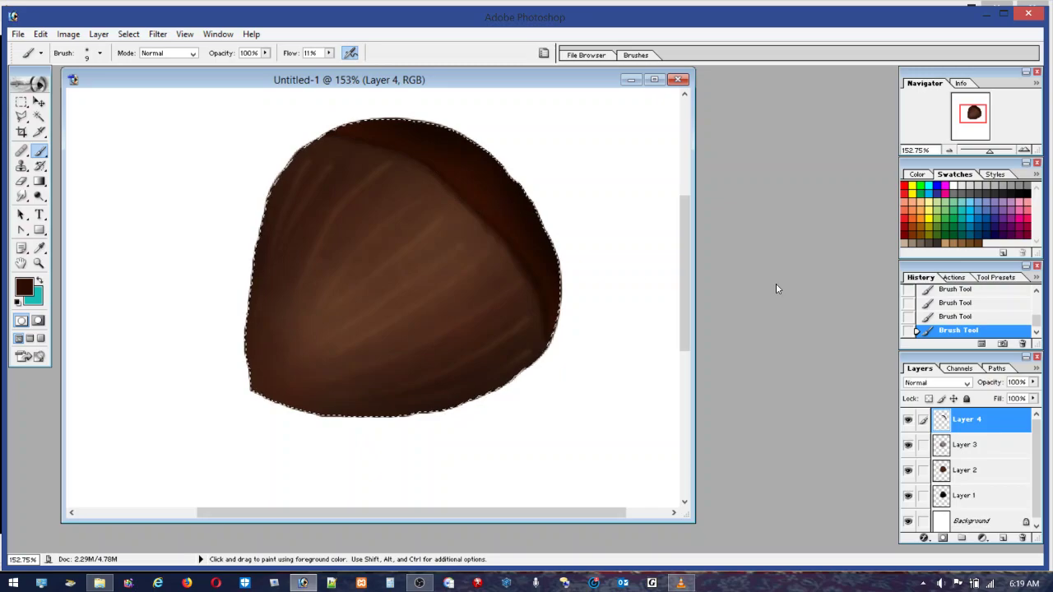
pyautogui.click(1029, 194)
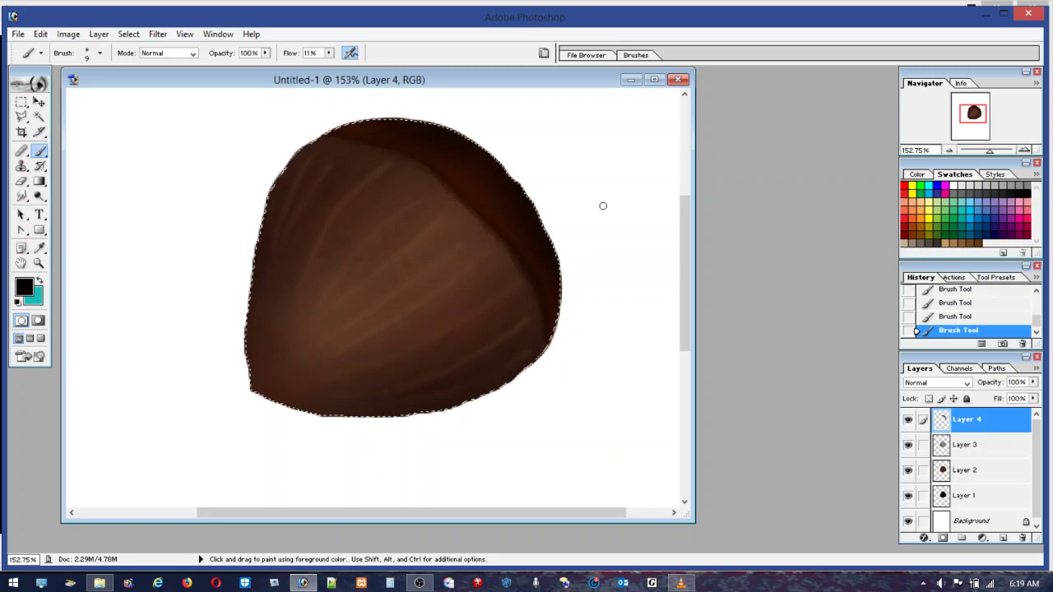
pyautogui.moveTo(550, 349); pyautogui.dragTo(555, 256)
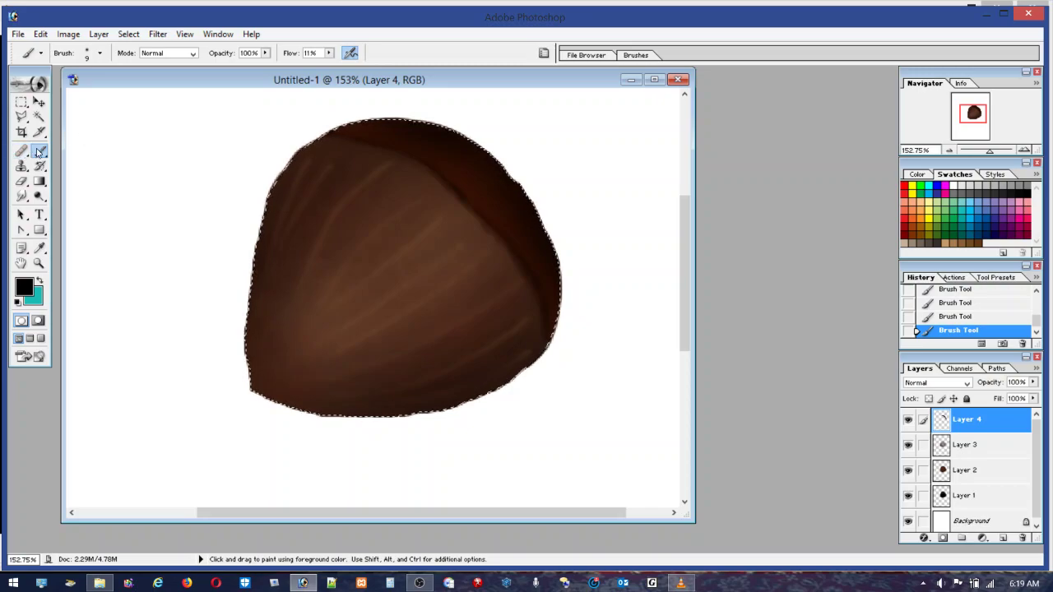
# Enlarge the brush to 54 px
pyautogui.click(87, 52)
pyautogui.click(57, 89)
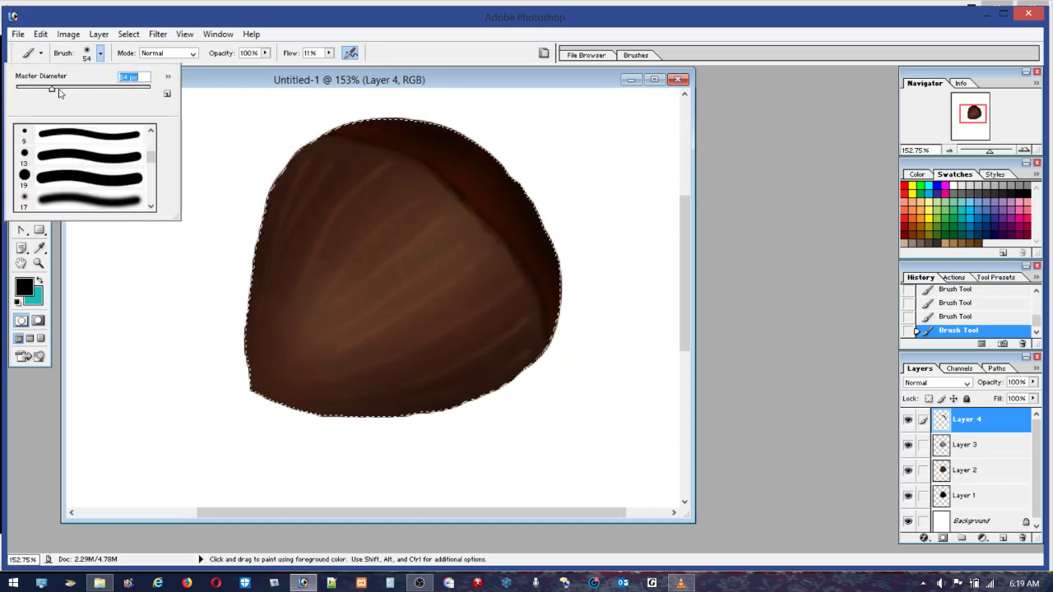
pyautogui.click(460, 159)
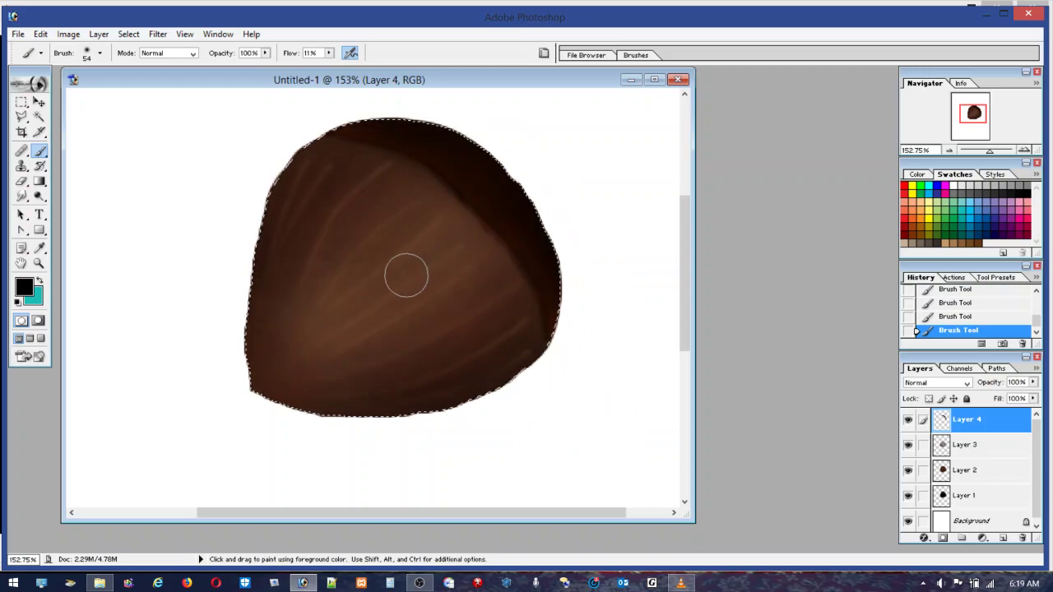
# Brush light peach around the nut's centre, undoing the last highlight dab
pyautogui.click(927, 198)
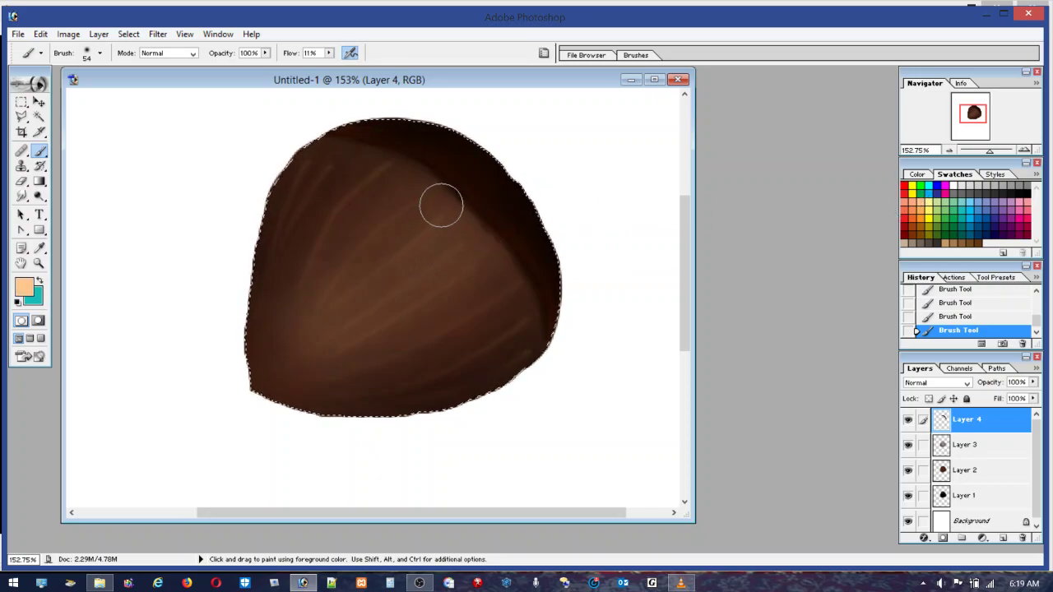
pyautogui.moveTo(385, 270); pyautogui.dragTo(320, 375)
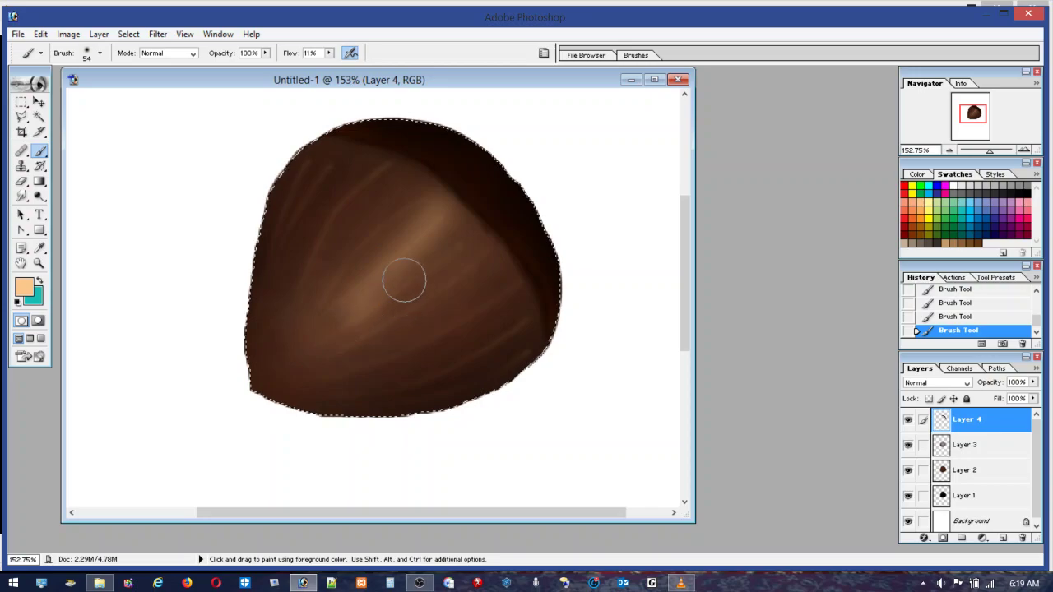
pyautogui.moveTo(421, 223); pyautogui.dragTo(421, 228)
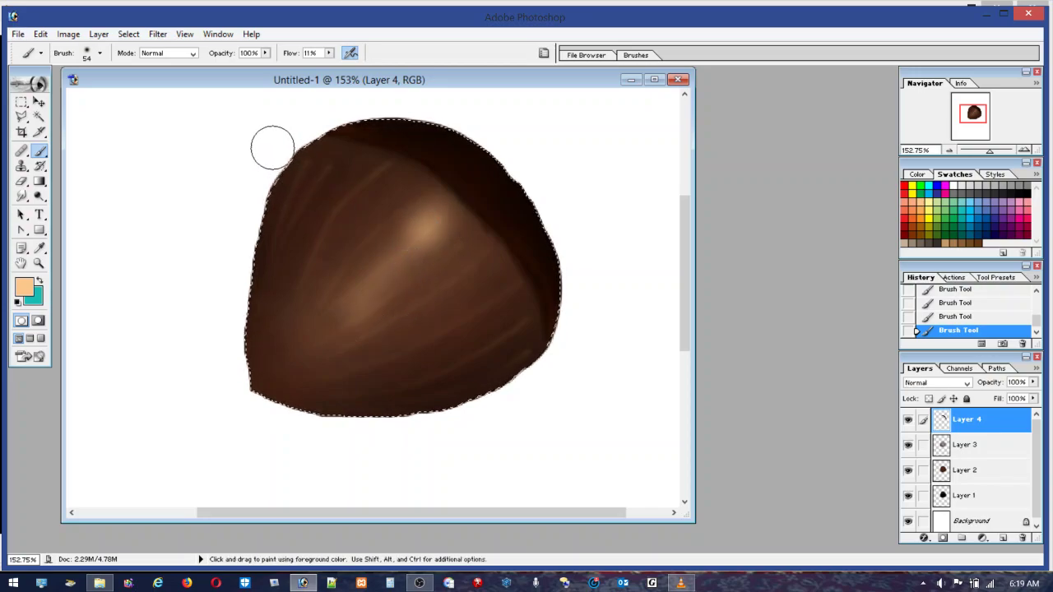
pyautogui.click(40, 34)
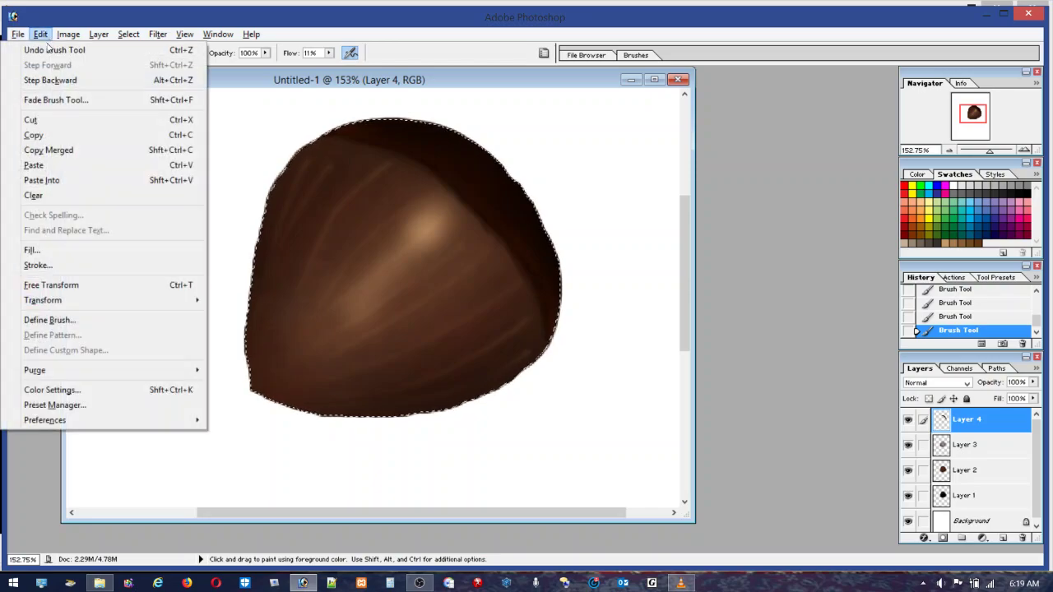
pyautogui.click(47, 52)
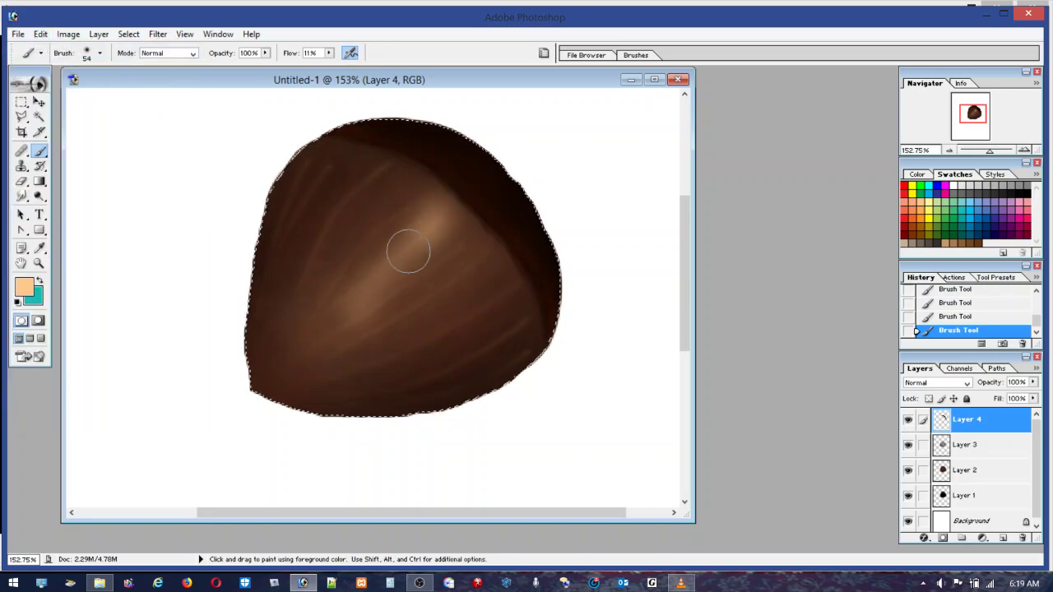
# Enlarge the brush to 101 px
pyautogui.click(88, 54)
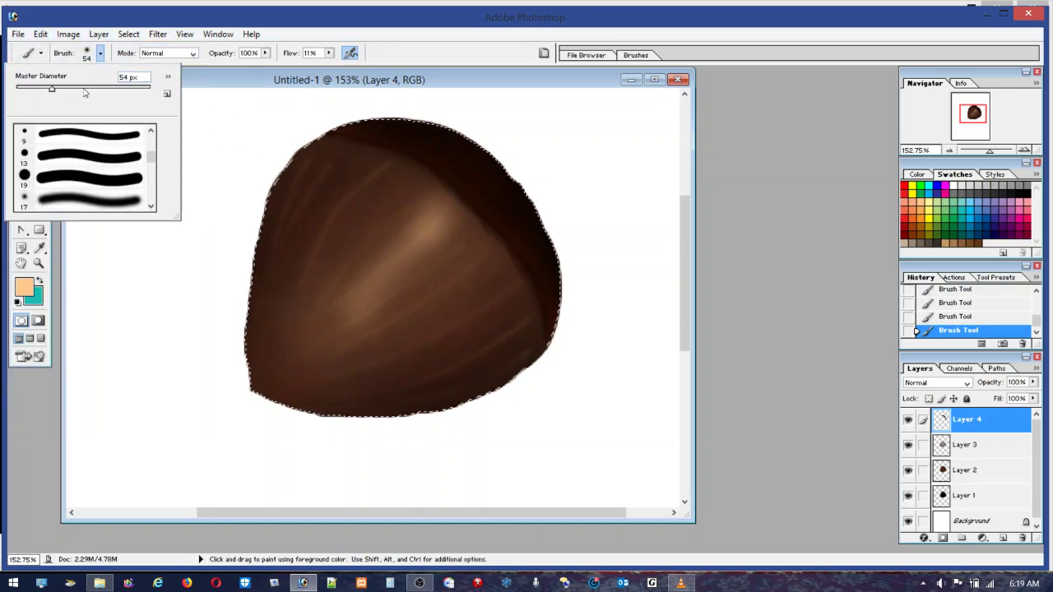
pyautogui.click(84, 90)
pyautogui.press('Return')
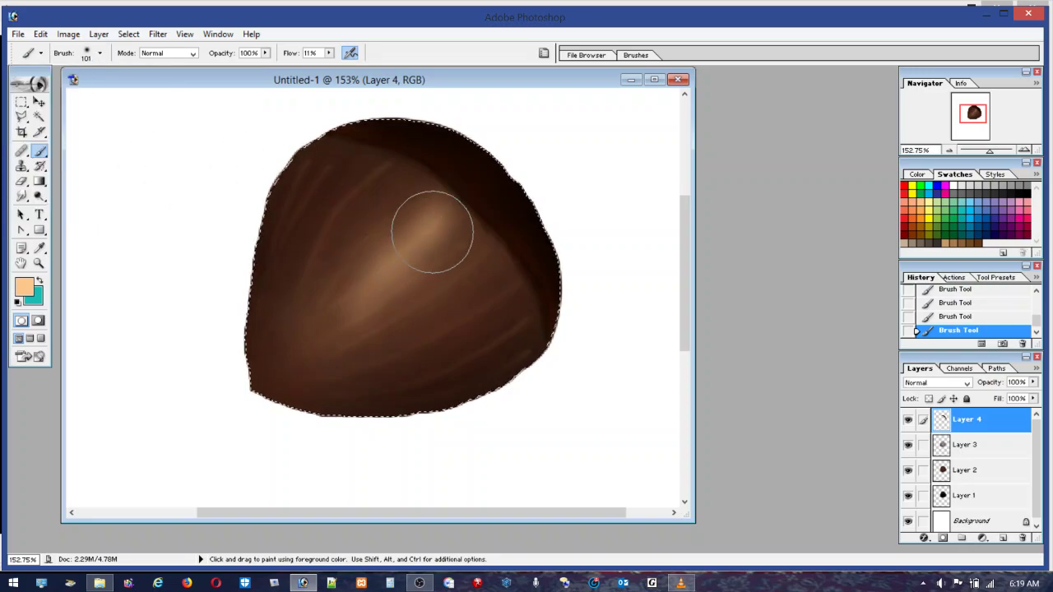
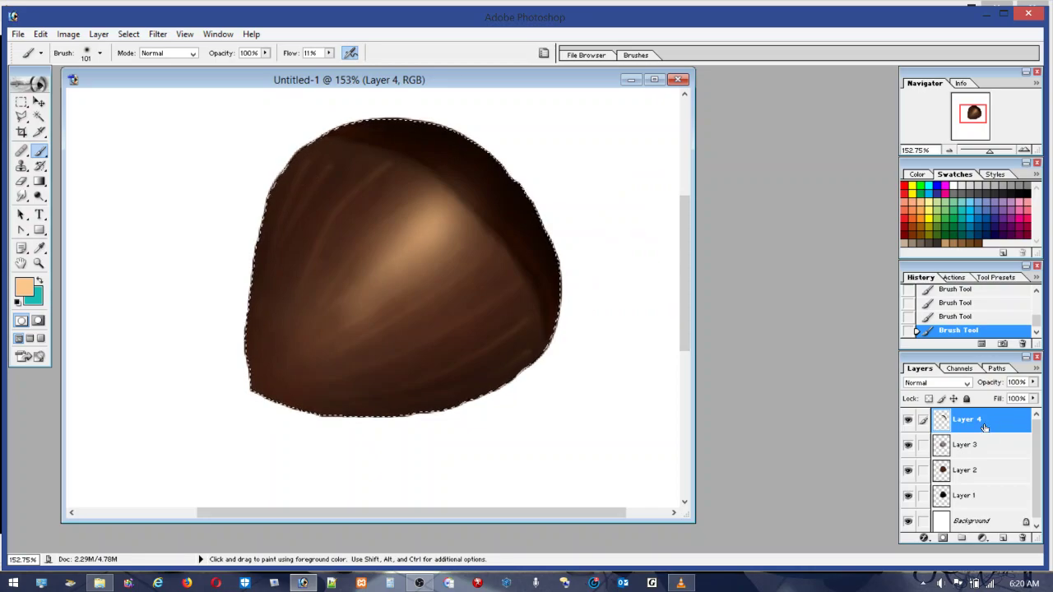
# Merge the chocolate layers into Layer 1, hide it, and deselect to leave a blank white canvas
pyautogui.hotkey('ctrl', 'e')
pyautogui.hotkey('ctrl', 'e')
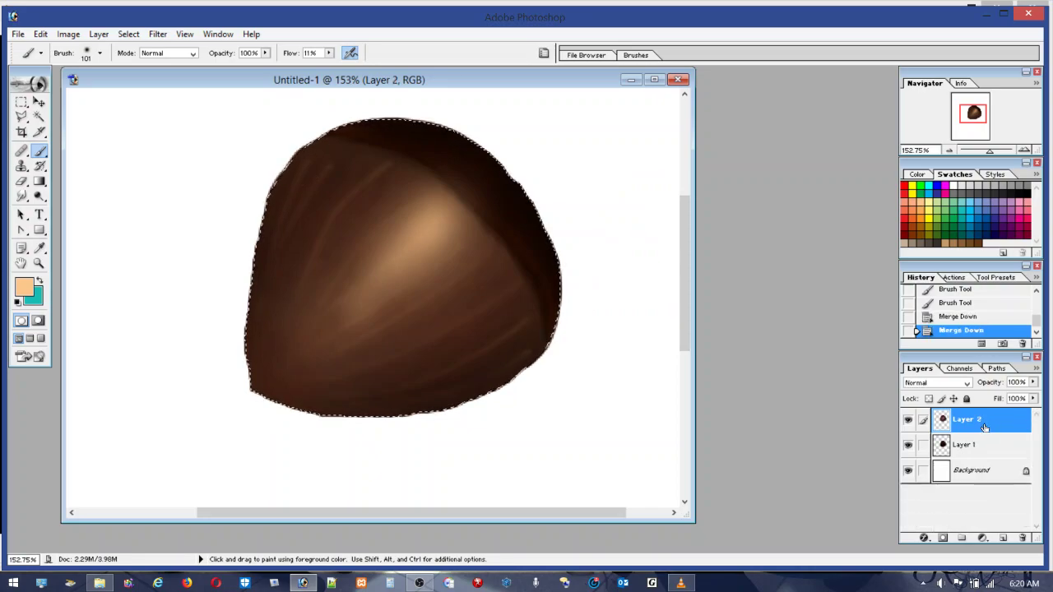
pyautogui.hotkey('ctrl', 'e')
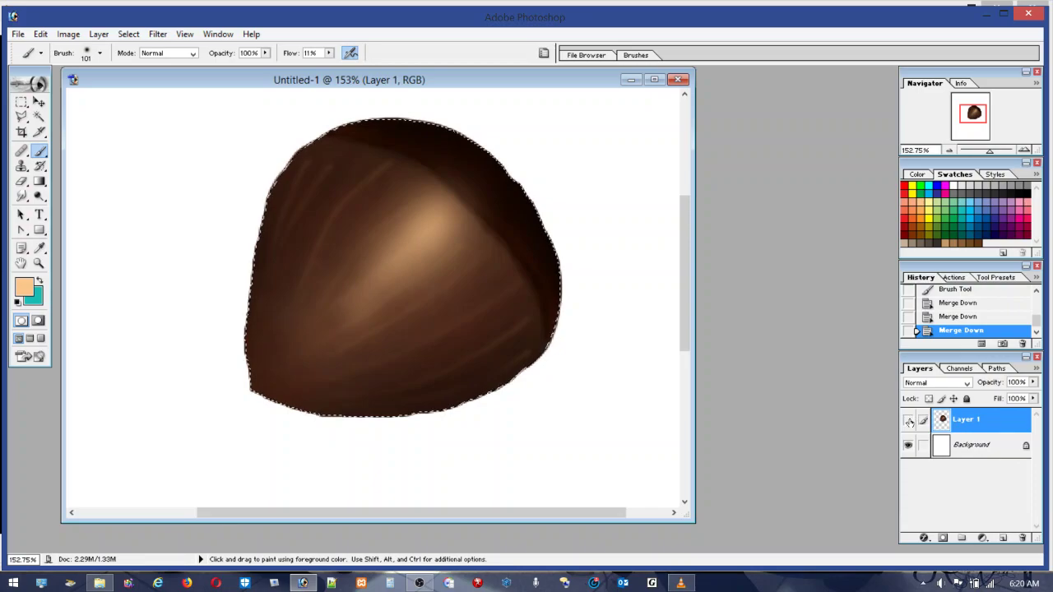
pyautogui.click(910, 420)
pyautogui.click(21, 101)
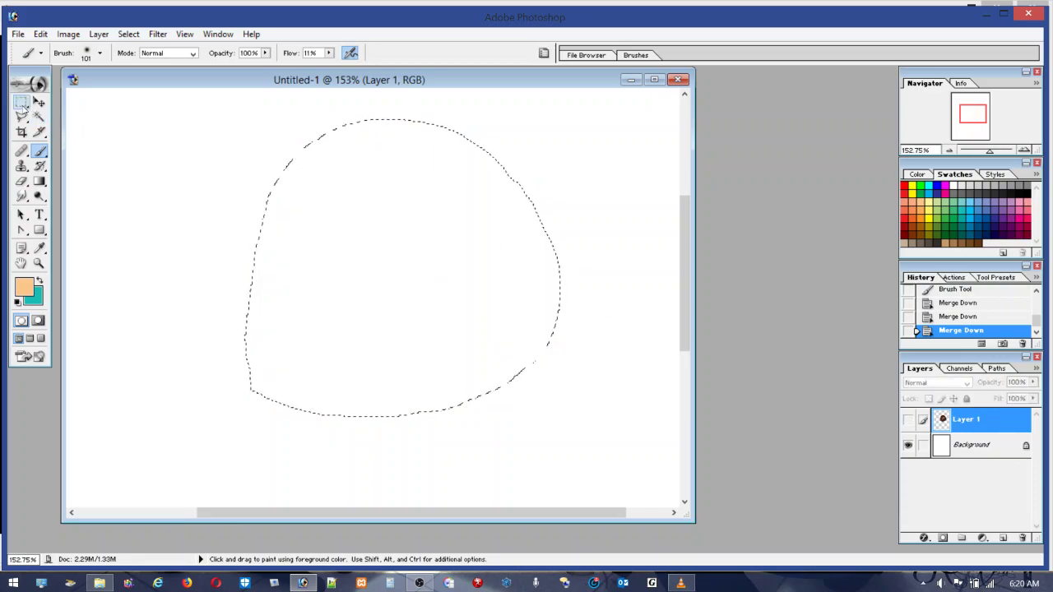
pyautogui.click(169, 118)
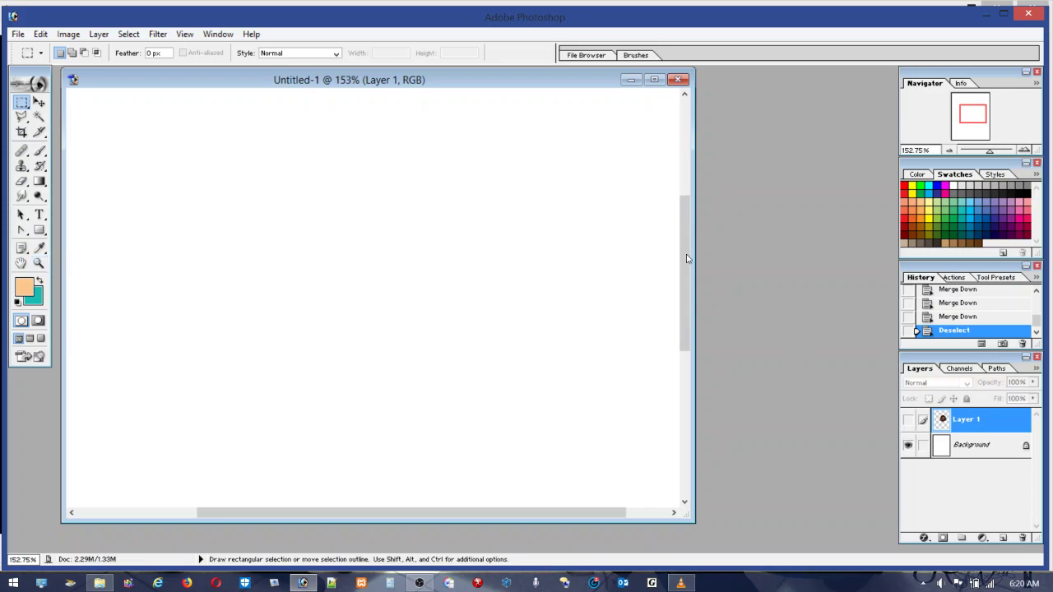
pyautogui.moveTo(687, 259); pyautogui.dragTo(699, 309)
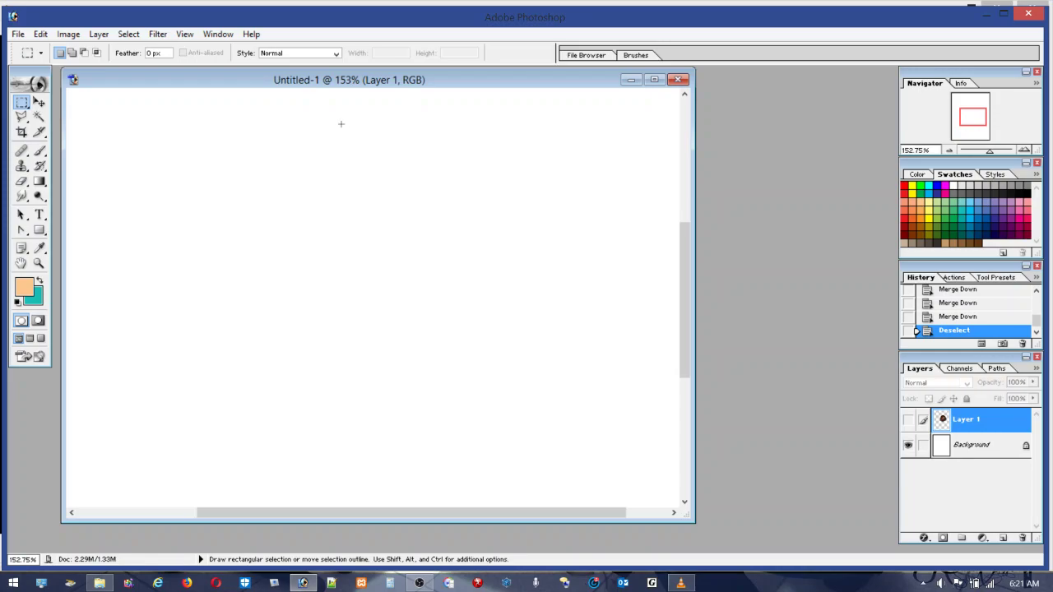
# Choose the Brush in black, add a new Layer 2, and undo a grey test blot
pyautogui.click(40, 153)
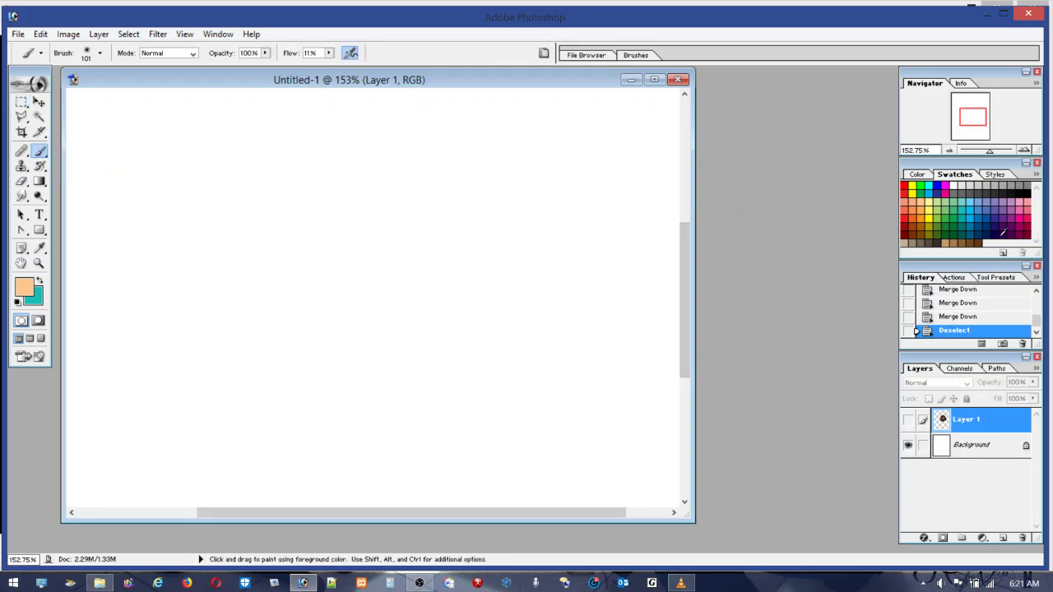
pyautogui.click(1028, 191)
pyautogui.click(1007, 539)
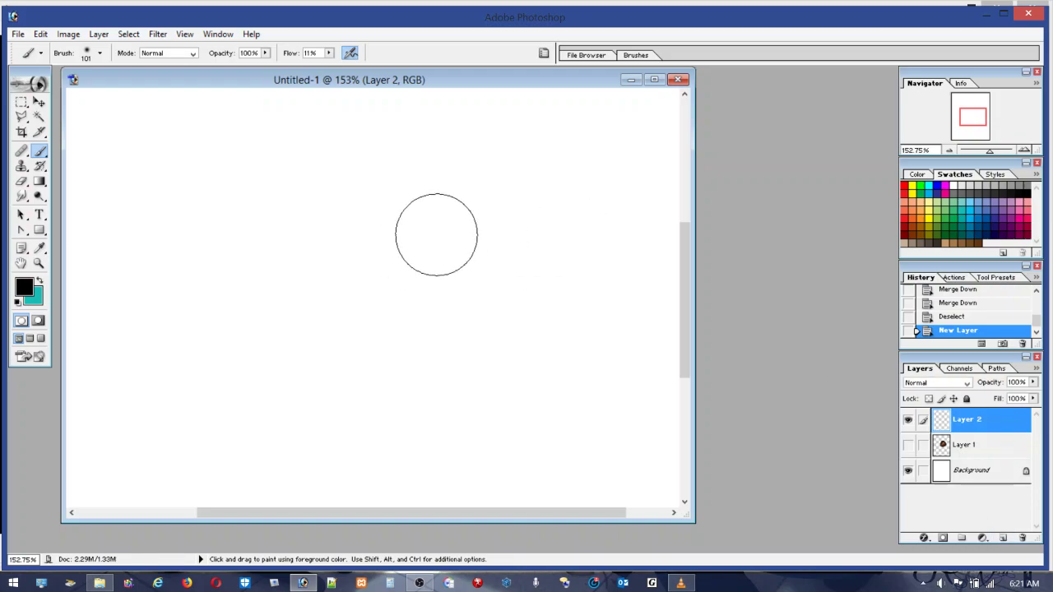
pyautogui.moveTo(457, 257); pyautogui.dragTo(463, 258)
pyautogui.click(99, 52)
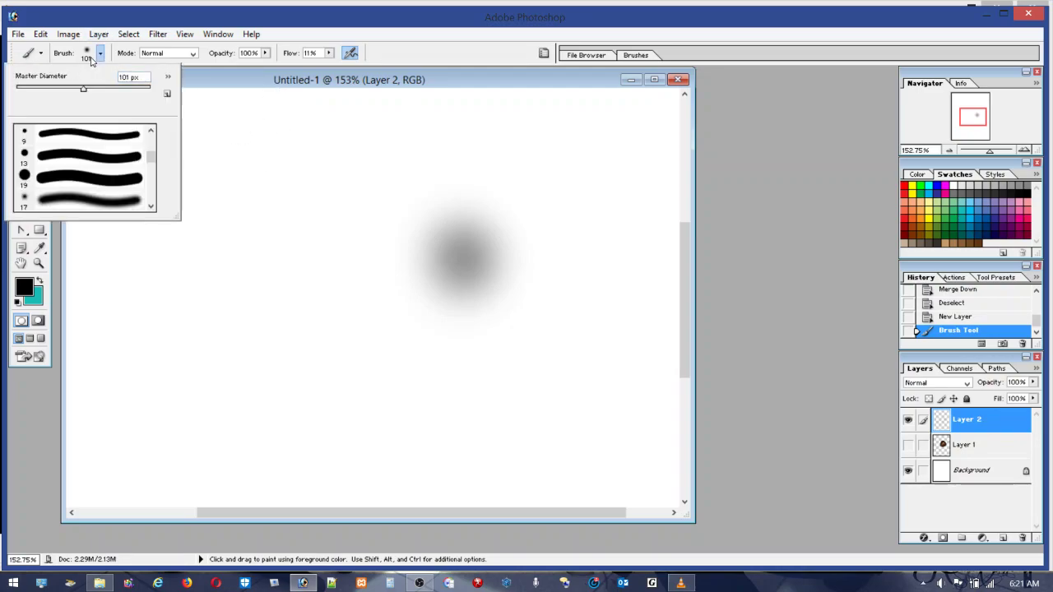
pyautogui.click(41, 37)
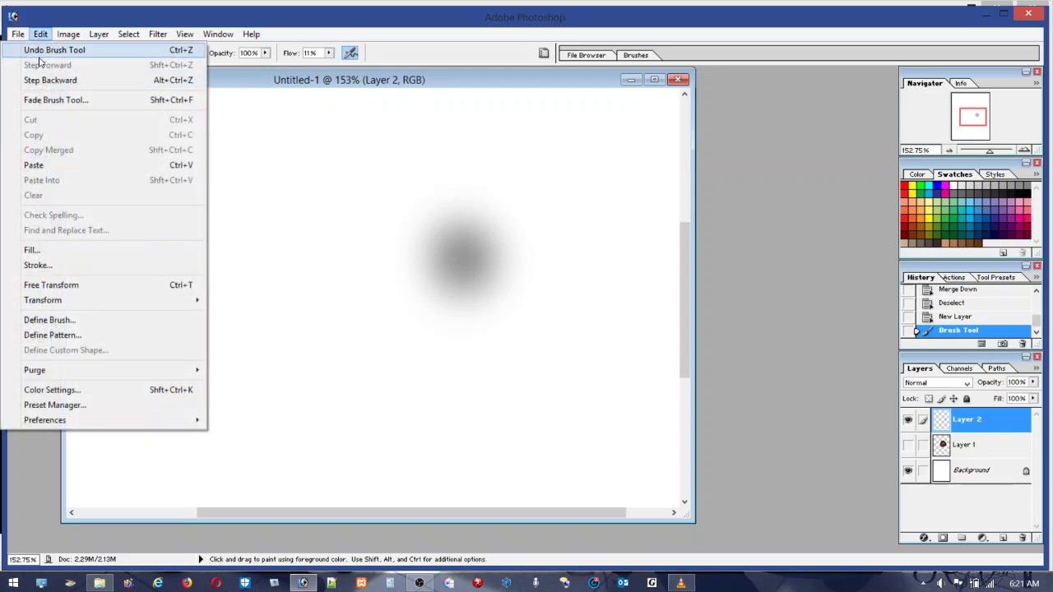
pyautogui.click(41, 81)
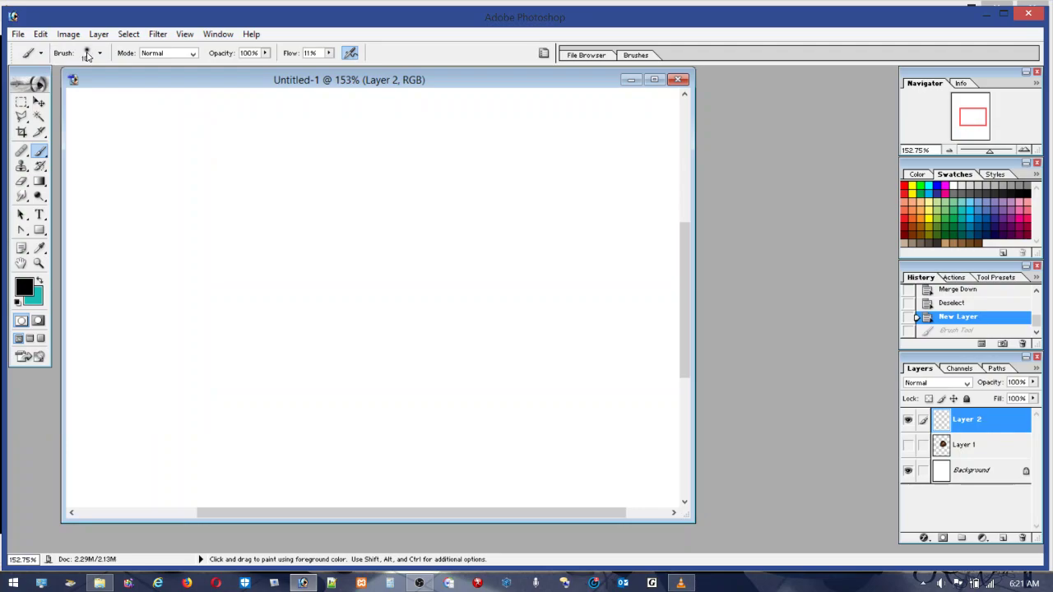
# Set the brush to a round tip with a 98 px diameter
pyautogui.click(86, 54)
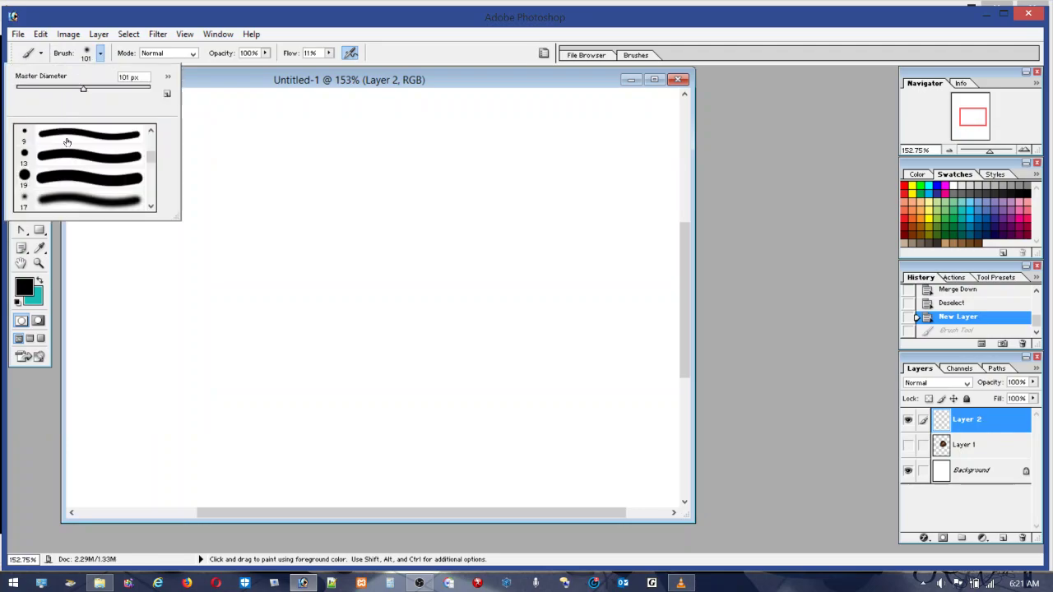
pyautogui.click(68, 177)
pyautogui.click(114, 94)
pyautogui.moveTo(98, 94); pyautogui.dragTo(82, 88)
pyautogui.click(504, 277)
# Raise Flow to 100% and paint a solid black round blob right of the canvas centre
pyautogui.moveTo(503, 277); pyautogui.dragTo(503, 277)
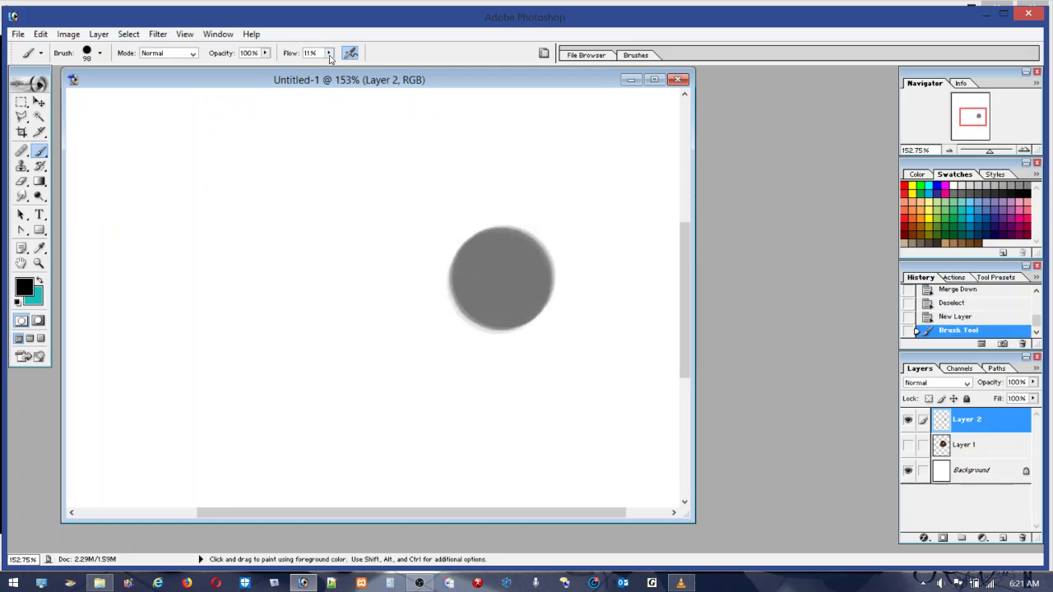
pyautogui.click(329, 53)
pyautogui.moveTo(327, 66); pyautogui.dragTo(393, 68)
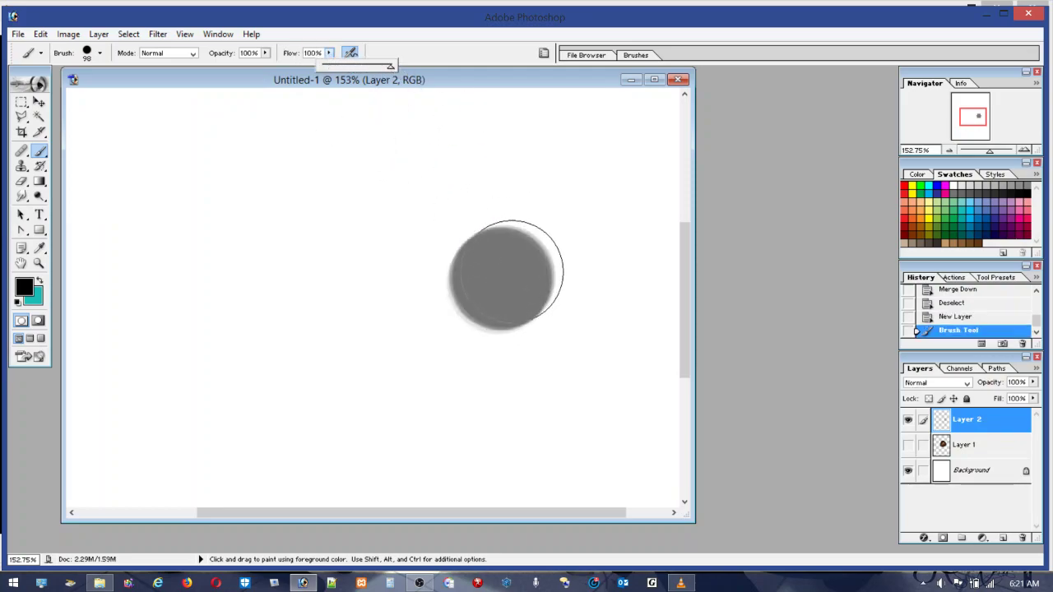
pyautogui.moveTo(502, 275)
pyautogui.mouseDown()
pyautogui.moveTo(520, 293)
pyautogui.moveTo(520, 267)
pyautogui.moveTo(506, 258)
pyautogui.moveTo(490, 273)
pyautogui.moveTo(504, 294)
pyautogui.moveTo(520, 276)
pyautogui.moveTo(514, 298)
pyautogui.moveTo(503, 265)
pyautogui.mouseUp()
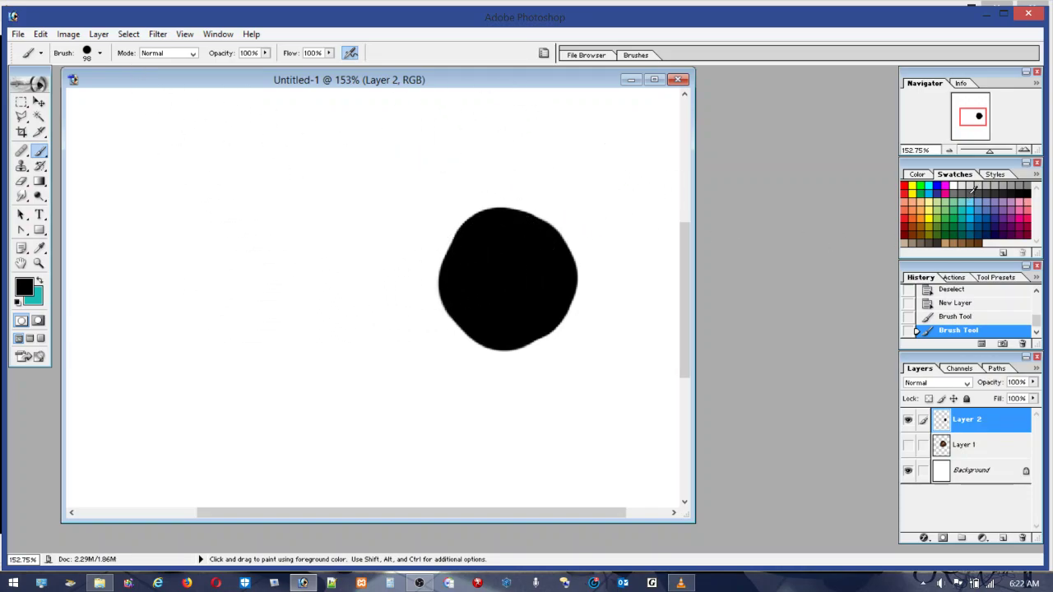
pyautogui.moveTo(990, 151); pyautogui.dragTo(961, 150)
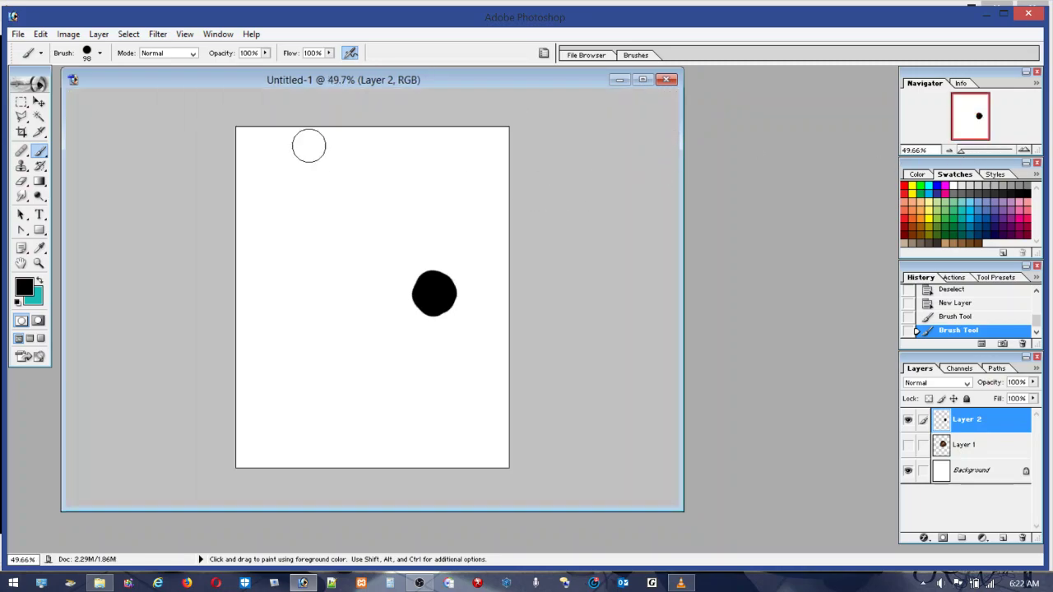
# Undo the blob and paint an angled black capsule for the screwdriver handle
pyautogui.click(46, 36)
pyautogui.click(51, 50)
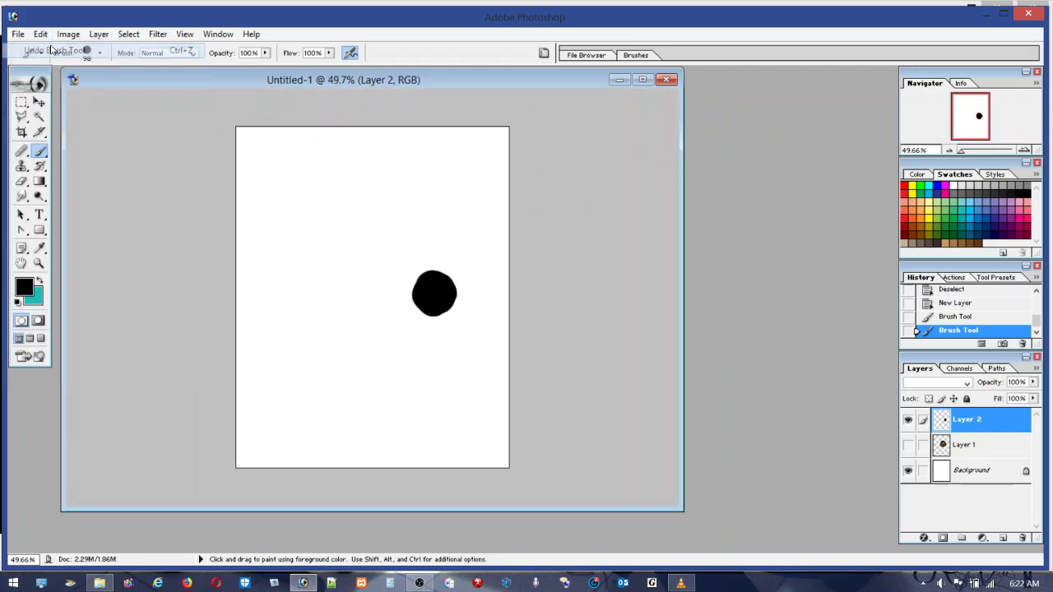
pyautogui.click(41, 34)
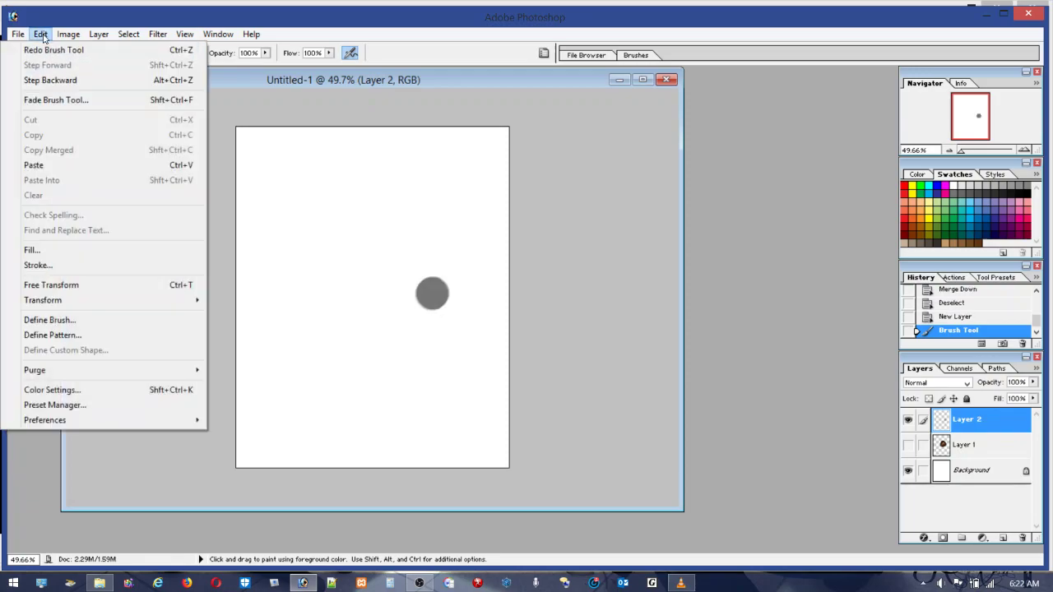
pyautogui.click(53, 79)
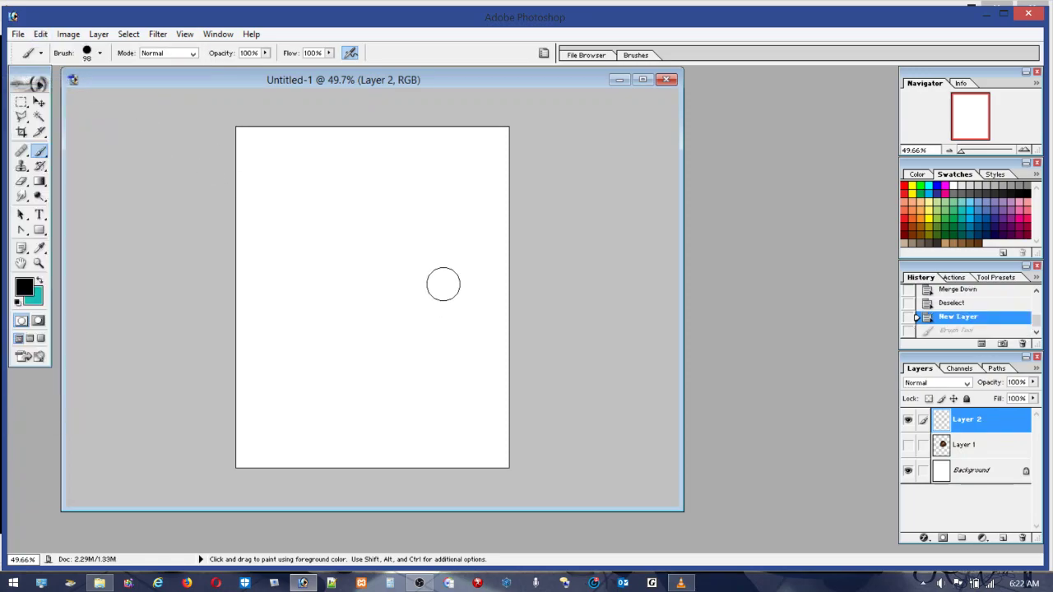
pyautogui.click(465, 288)
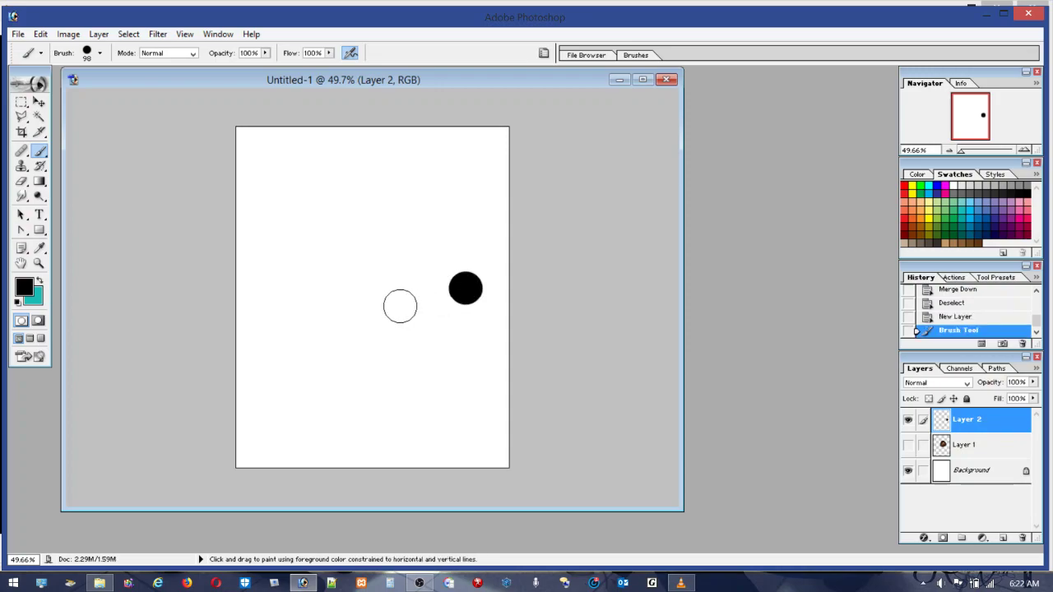
pyautogui.keyDown('shift'); pyautogui.click(400, 306); pyautogui.keyUp('shift')
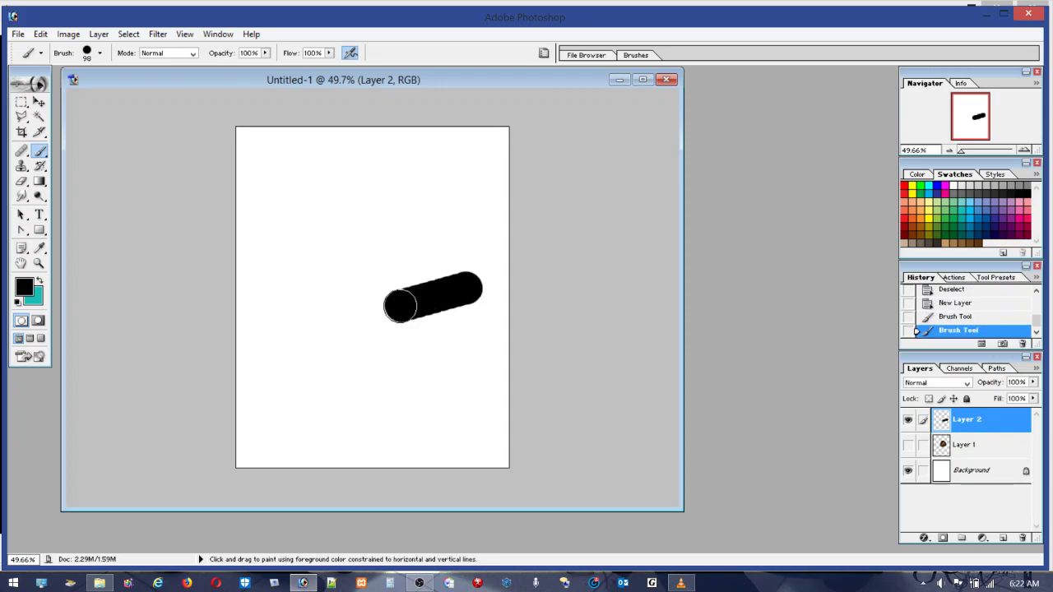
pyautogui.click(462, 281)
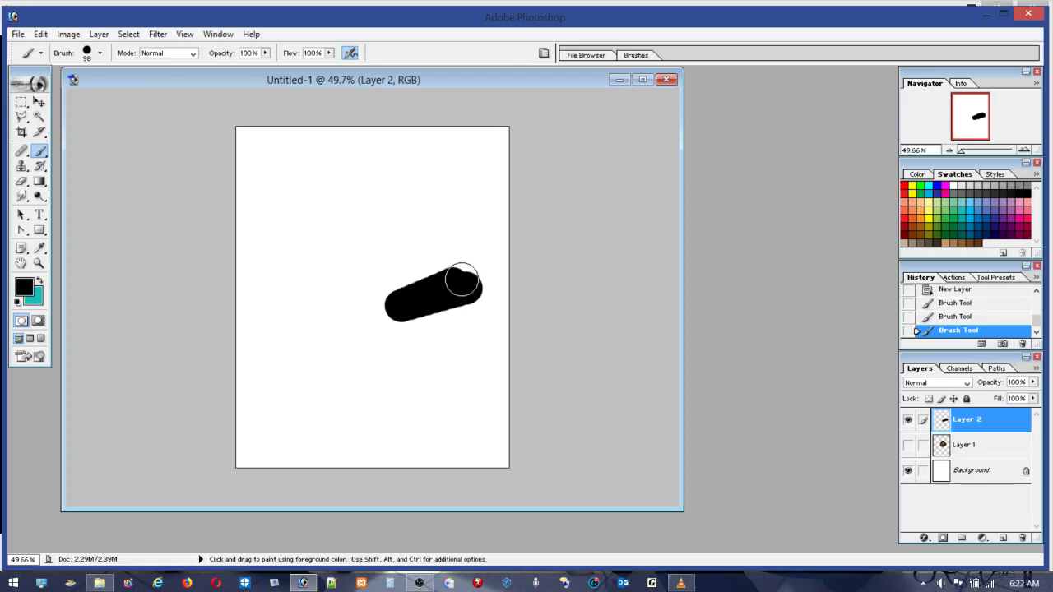
pyautogui.click(462, 278)
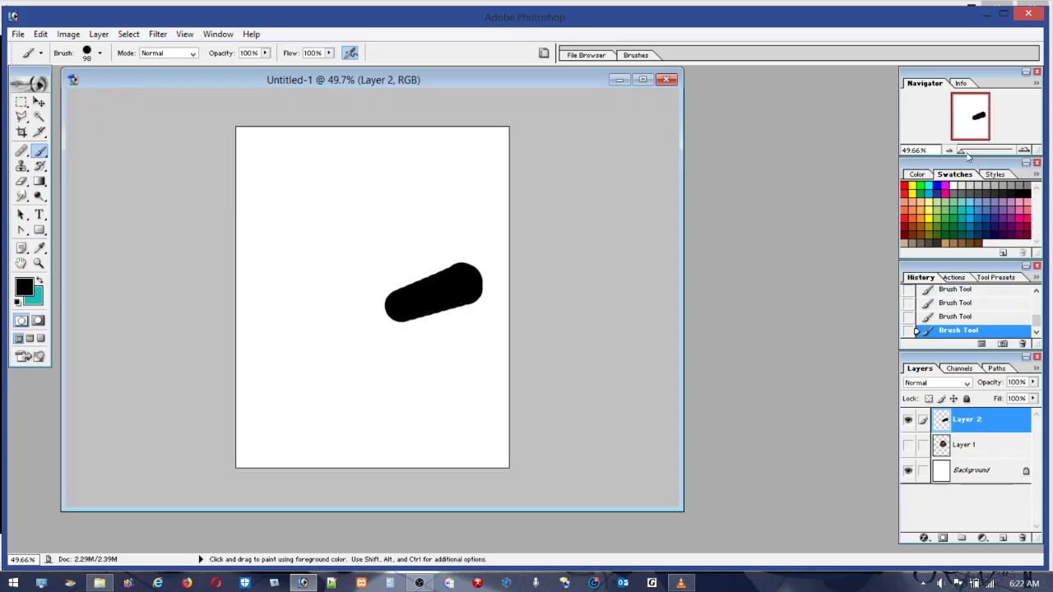
# Shrink the brush's Master Diameter to 18 px
pyautogui.click(87, 54)
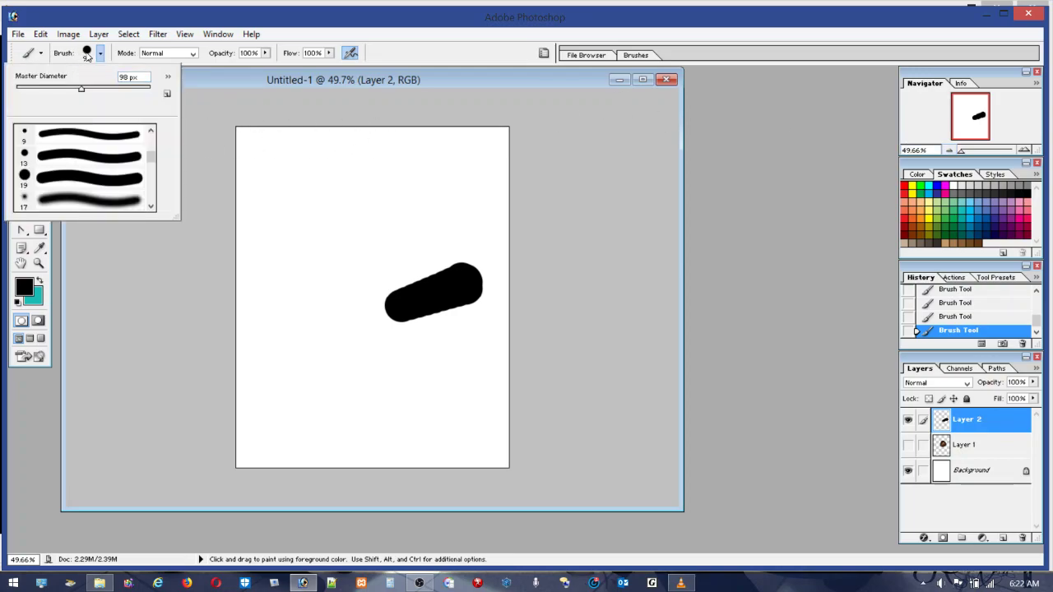
pyautogui.moveTo(81, 89); pyautogui.dragTo(39, 91)
pyautogui.moveTo(37, 91); pyautogui.dragTo(26, 91)
pyautogui.moveTo(27, 92); pyautogui.dragTo(29, 91)
# Paint a thin straight black shaft running from the lower left into the handle
pyautogui.click(393, 311)
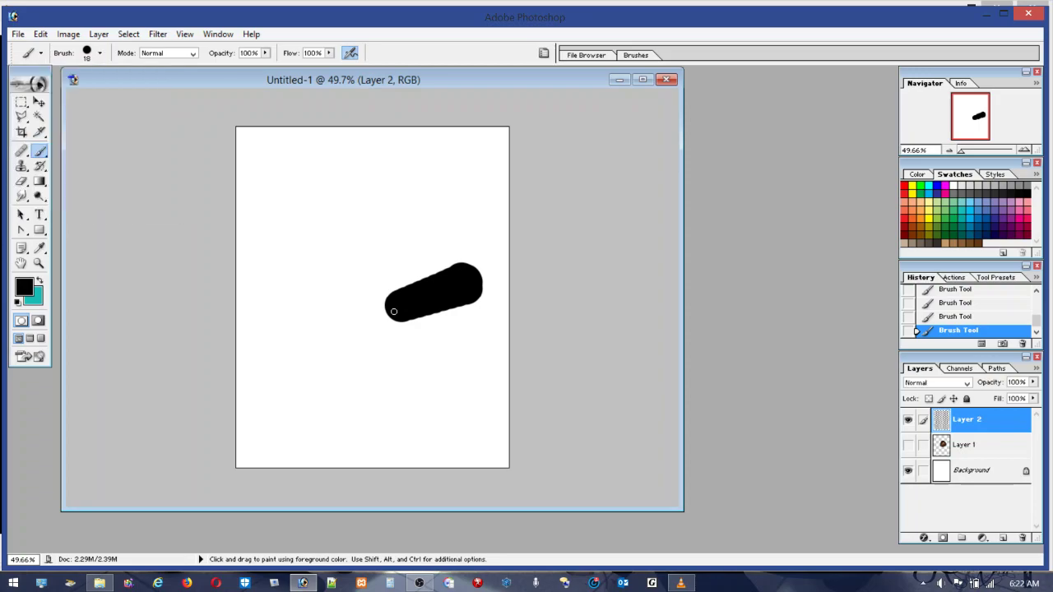
pyautogui.press('shift')
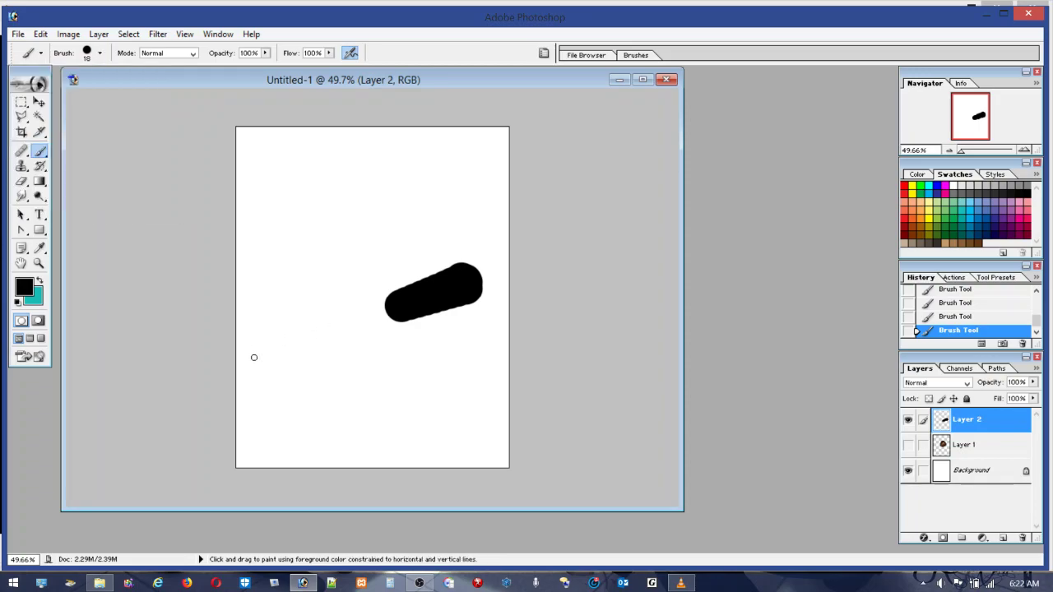
pyautogui.keyDown('shift'); pyautogui.click(254, 357); pyautogui.keyUp('shift')
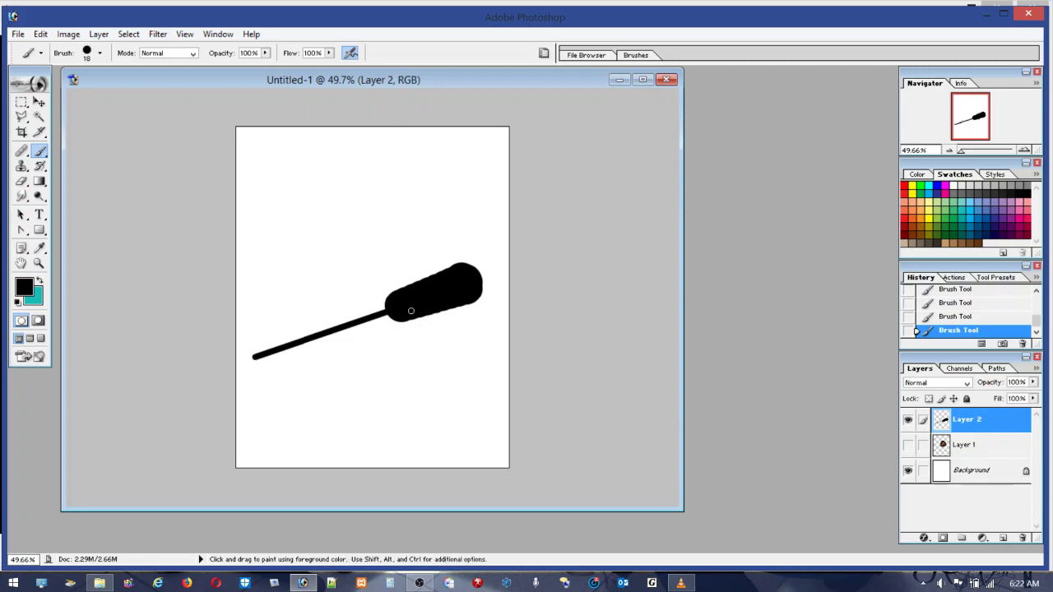
pyautogui.press('shift')
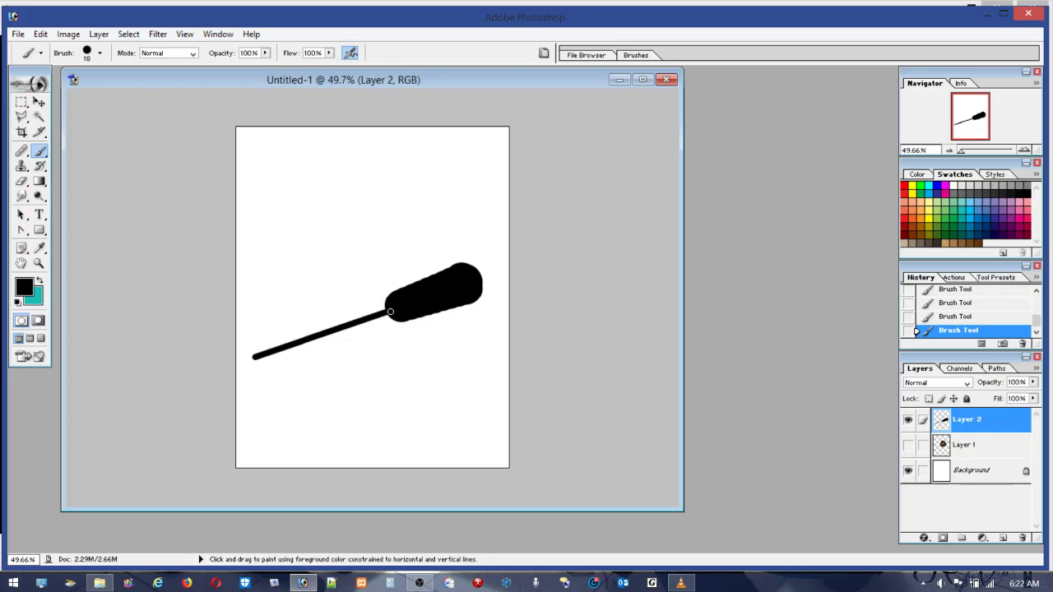
pyautogui.keyDown('shift'); pyautogui.click(390, 312); pyautogui.keyUp('shift')
pyautogui.keyDown('shift'); pyautogui.click(255, 357); pyautogui.keyUp('shift')
pyautogui.keyDown('shift'); pyautogui.click(390, 306); pyautogui.keyUp('shift')
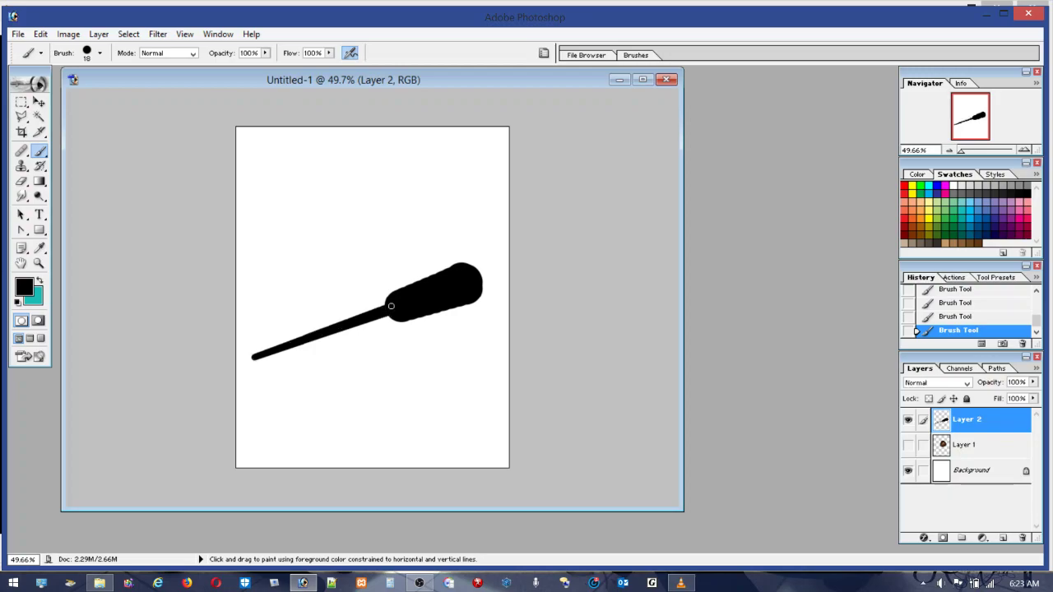
# Try thicker shaft strokes and undo them, keeping the thin shaft
pyautogui.click(40, 34)
pyautogui.click(47, 51)
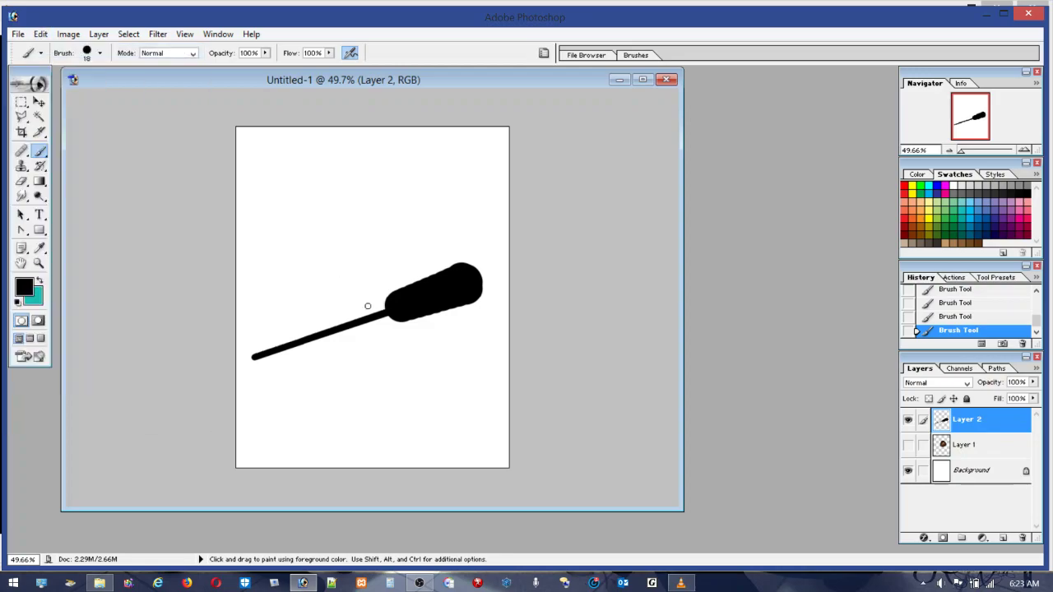
pyautogui.keyDown('shift'); pyautogui.click(255, 356); pyautogui.keyUp('shift')
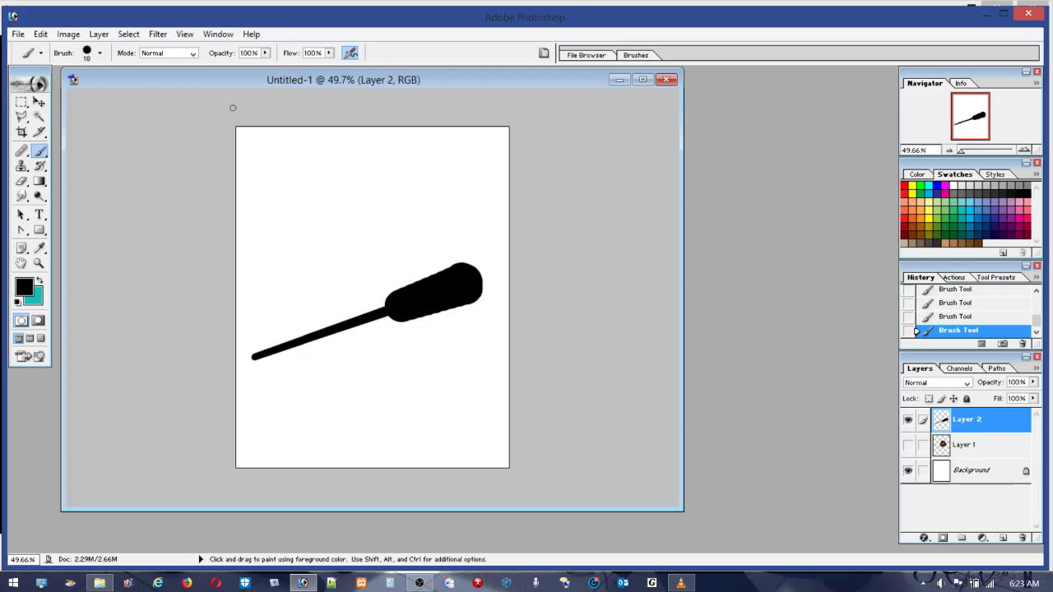
pyautogui.click(41, 36)
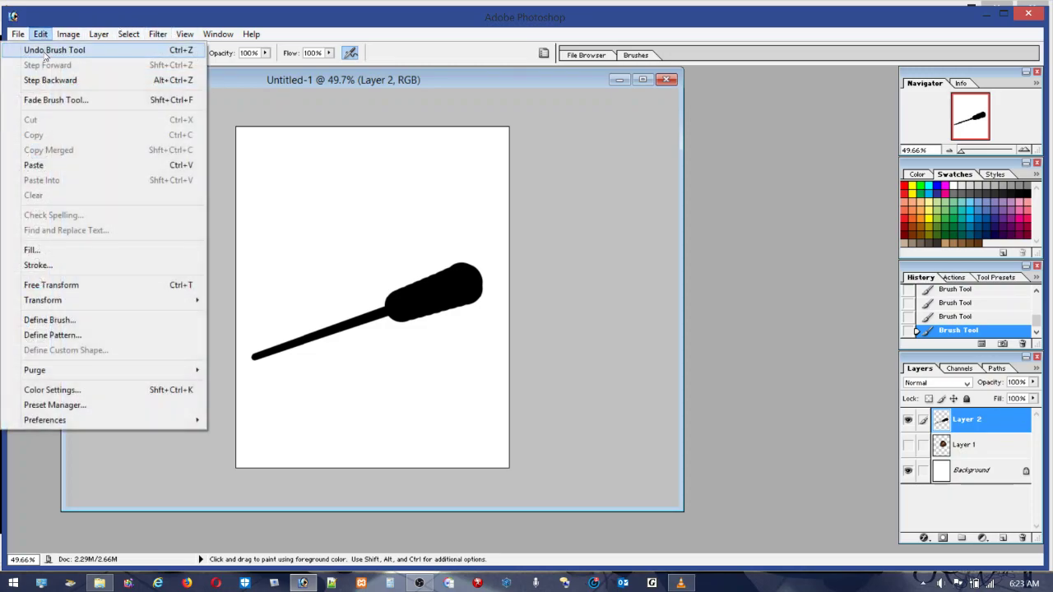
pyautogui.click(51, 50)
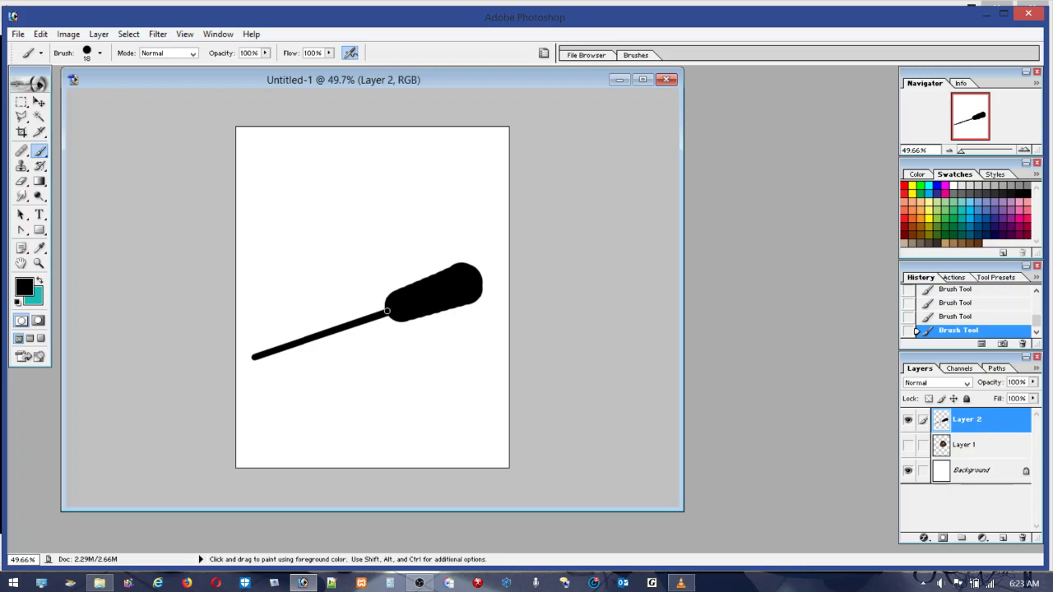
pyautogui.press('shift')
pyautogui.click(39, 264)
# Zoom to 165% on the handle, paint a flared lip at its left end, and smooth its edges
pyautogui.moveTo(384, 267); pyautogui.dragTo(523, 355)
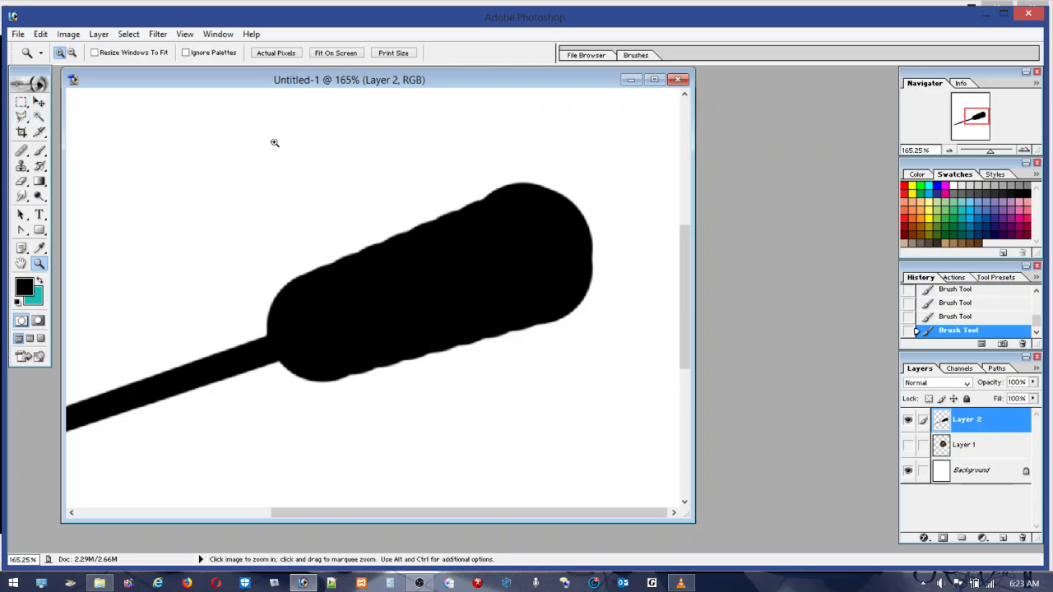
pyautogui.click(40, 153)
pyautogui.moveTo(285, 293)
pyautogui.mouseDown()
pyautogui.moveTo(289, 365)
pyautogui.moveTo(311, 379)
pyautogui.moveTo(282, 345)
pyautogui.moveTo(275, 292)
pyautogui.moveTo(282, 343)
pyautogui.moveTo(309, 378)
pyautogui.moveTo(281, 309)
pyautogui.moveTo(297, 286)
pyautogui.moveTo(283, 287)
pyautogui.moveTo(341, 275)
pyautogui.moveTo(275, 286)
pyautogui.moveTo(335, 274)
pyautogui.moveTo(277, 284)
pyautogui.moveTo(274, 299)
pyautogui.moveTo(285, 354)
pyautogui.moveTo(275, 326)
pyautogui.moveTo(312, 387)
pyautogui.moveTo(358, 364)
pyautogui.moveTo(328, 371)
pyautogui.mouseUp()
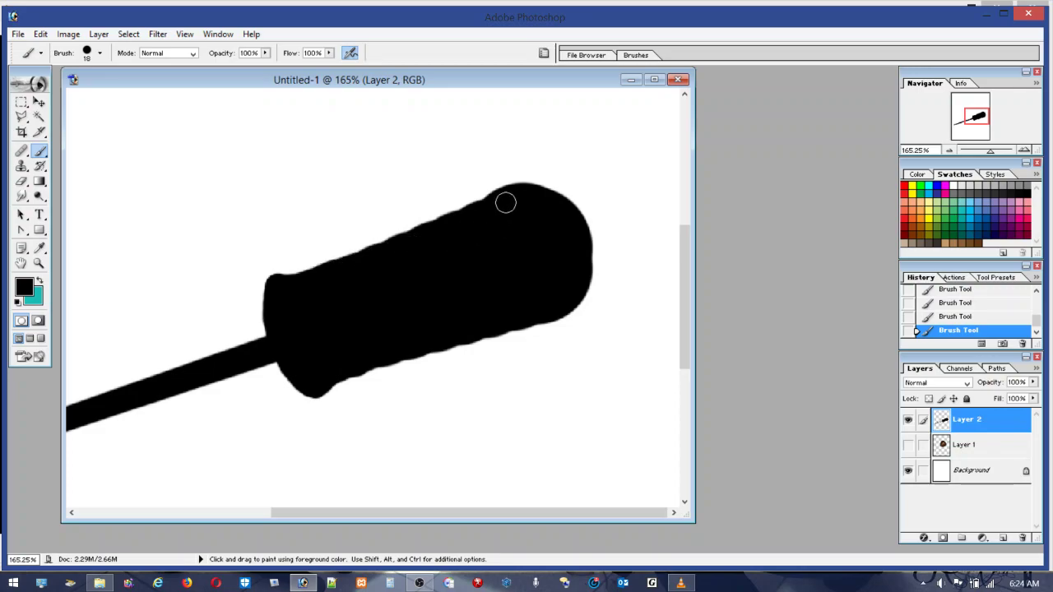
pyautogui.moveTo(489, 205); pyautogui.dragTo(301, 285)
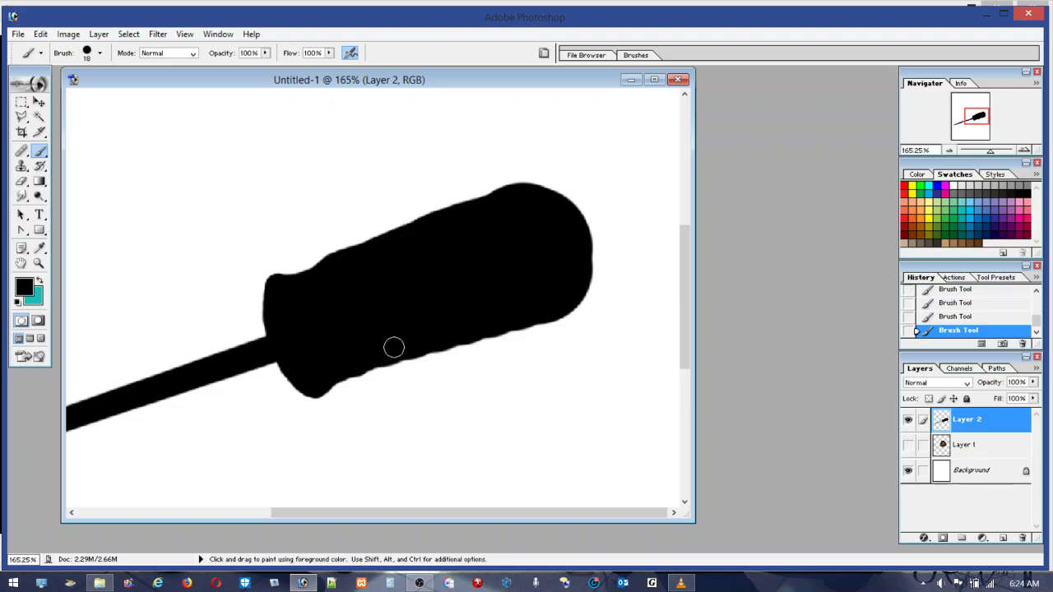
pyautogui.moveTo(479, 332)
pyautogui.mouseDown()
pyautogui.moveTo(548, 308)
pyautogui.moveTo(357, 359)
pyautogui.moveTo(540, 310)
pyautogui.moveTo(428, 348)
pyautogui.moveTo(350, 360)
pyautogui.moveTo(497, 320)
pyautogui.mouseUp()
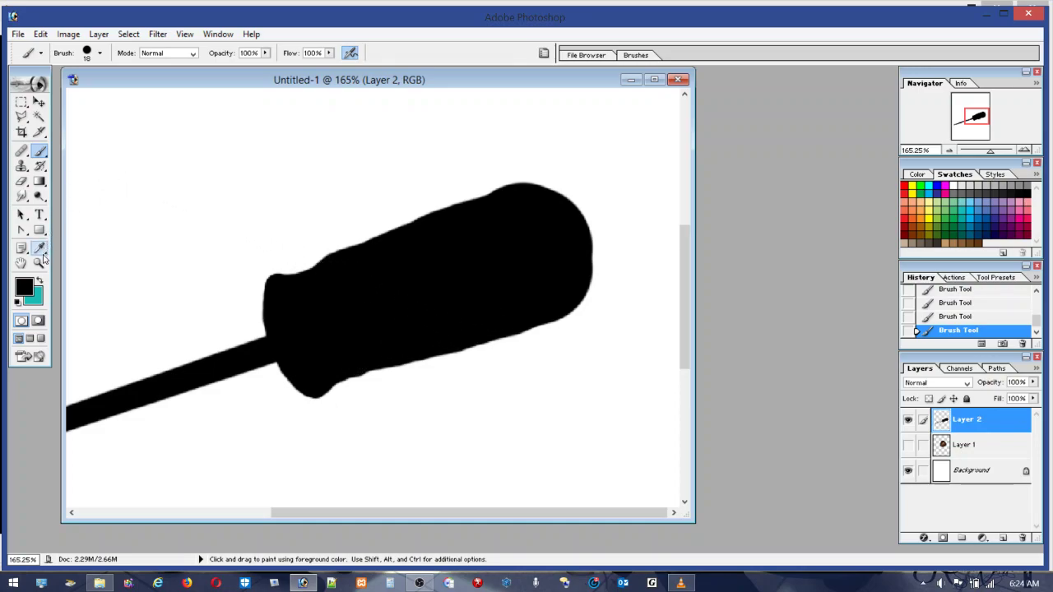
# Set the Eraser to a hard 19 px brush, undoing a soft test erase
pyautogui.click(21, 182)
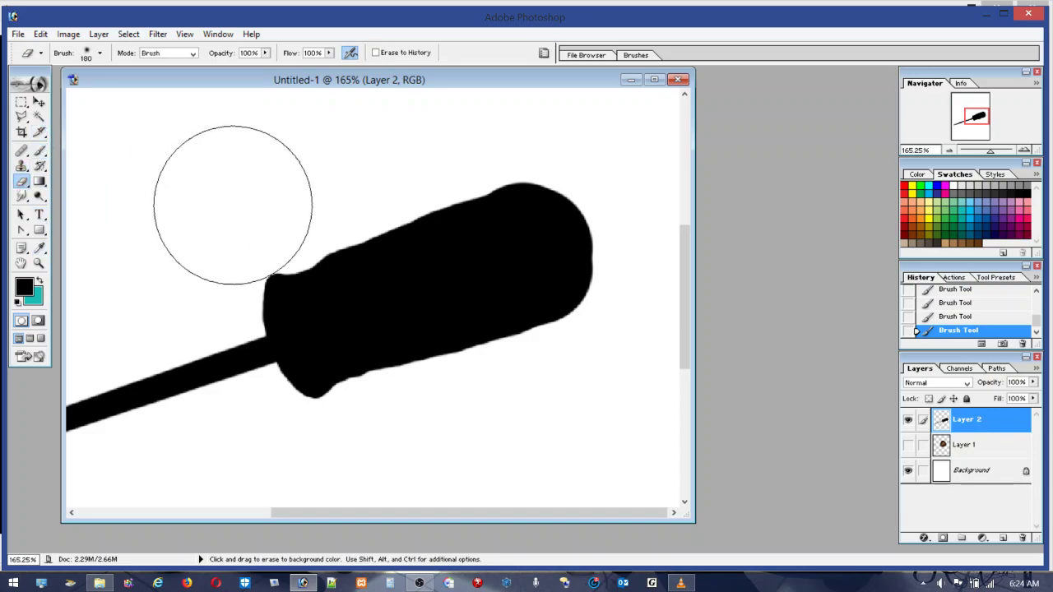
pyautogui.click(86, 55)
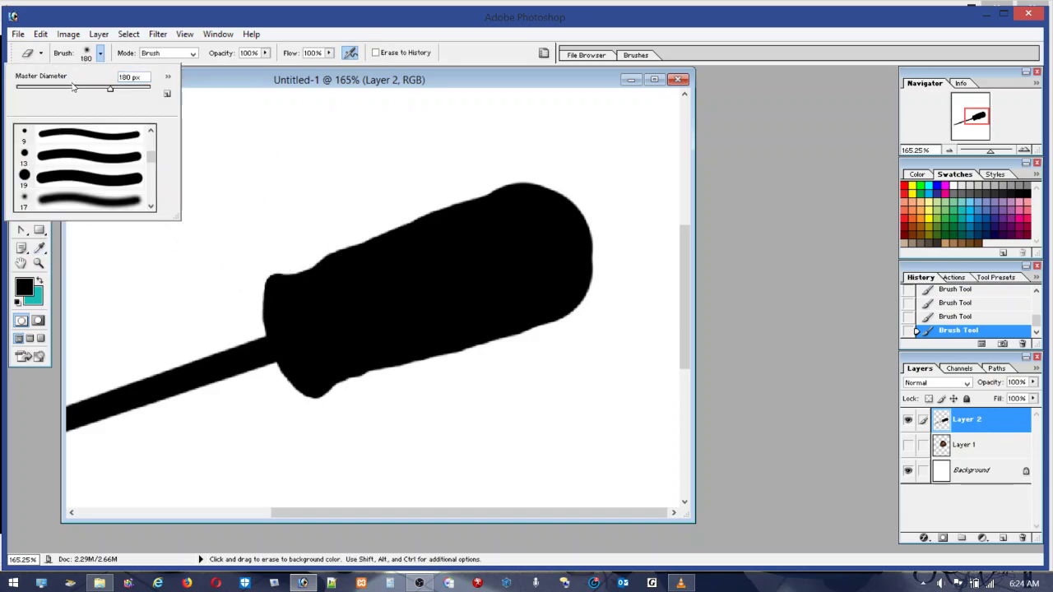
pyautogui.click(88, 89)
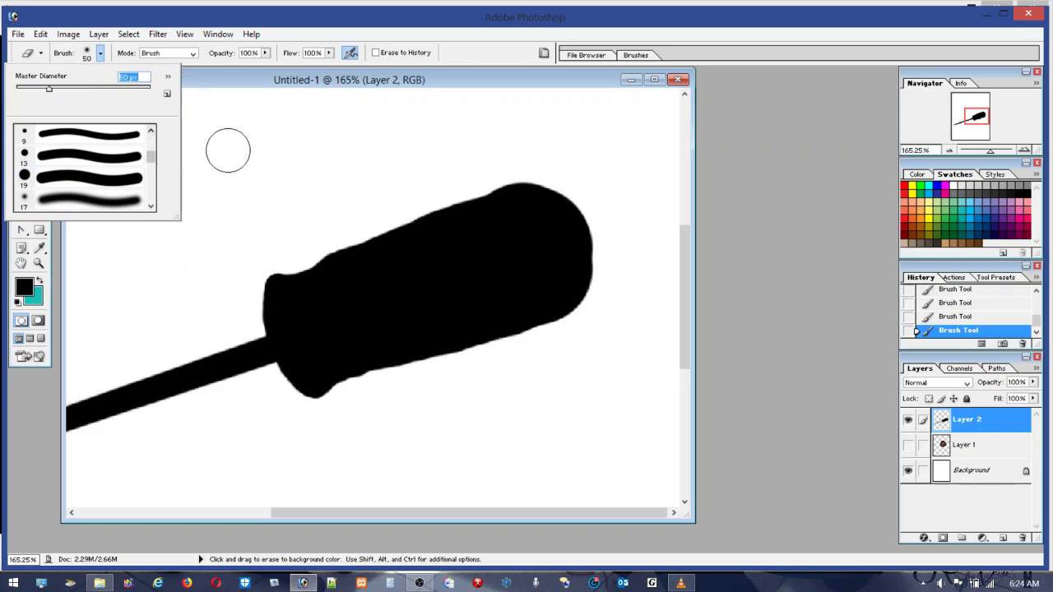
pyautogui.moveTo(334, 206); pyautogui.dragTo(322, 238)
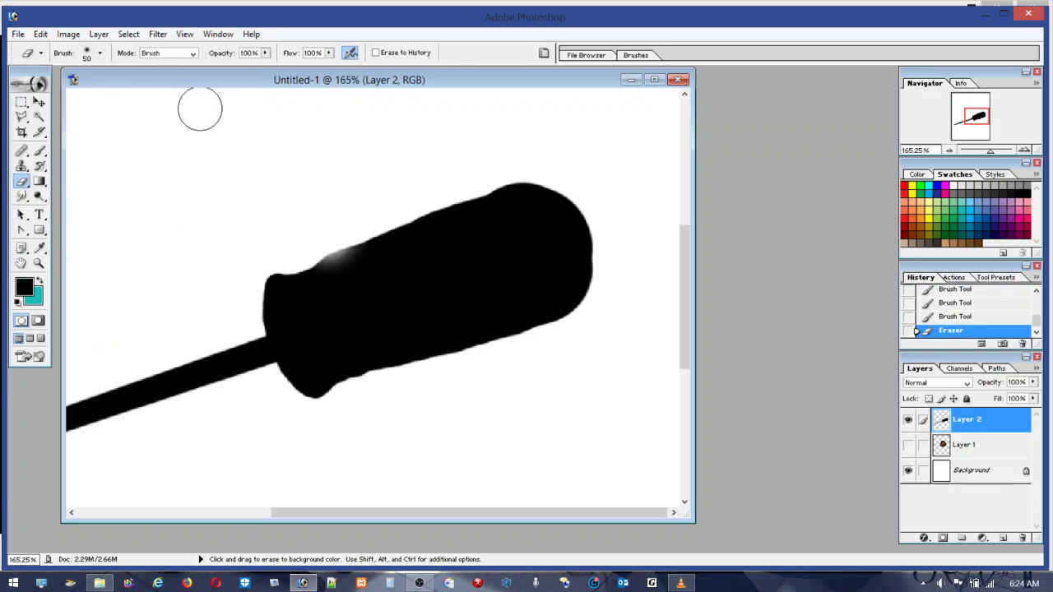
pyautogui.click(40, 34)
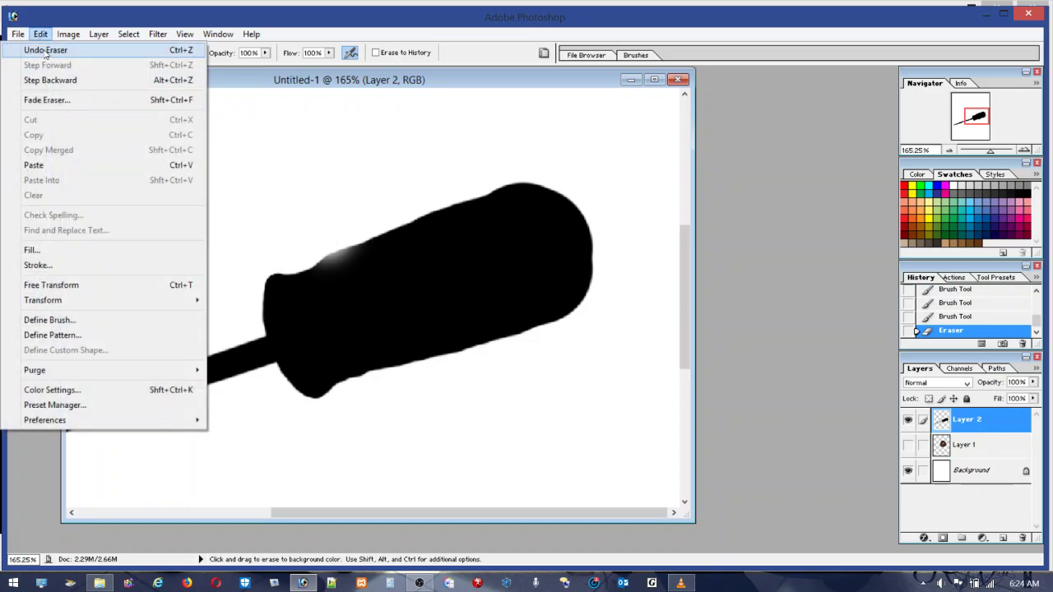
pyautogui.click(45, 50)
pyautogui.click(87, 56)
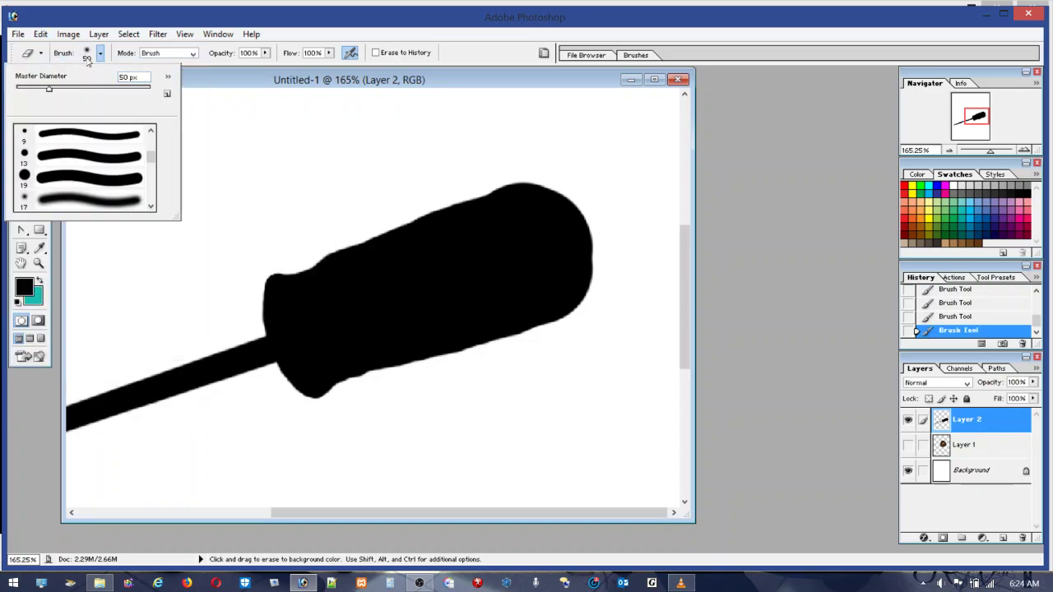
pyautogui.click(71, 175)
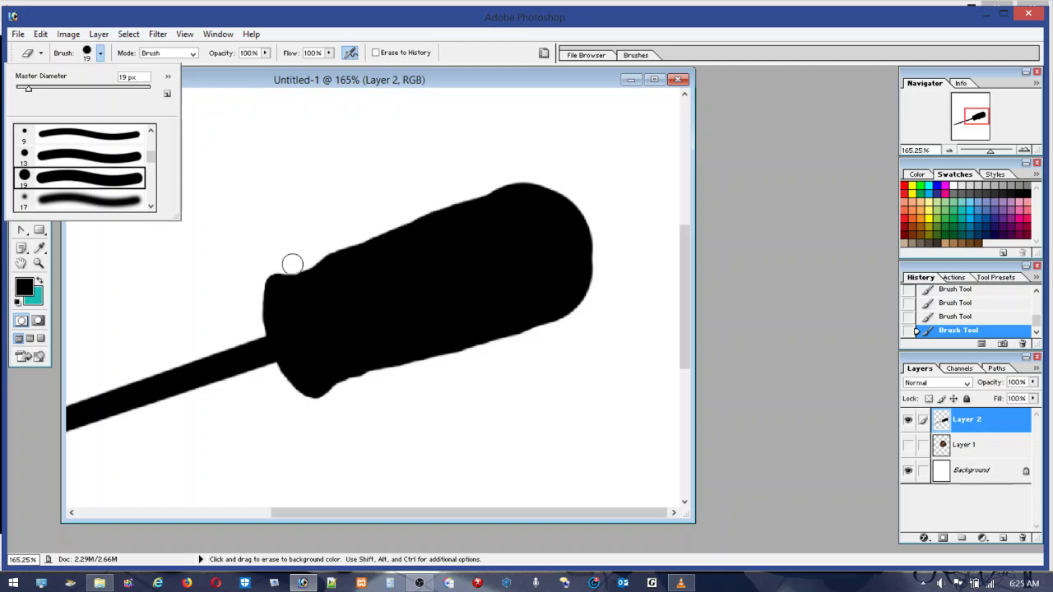
pyautogui.click(256, 273)
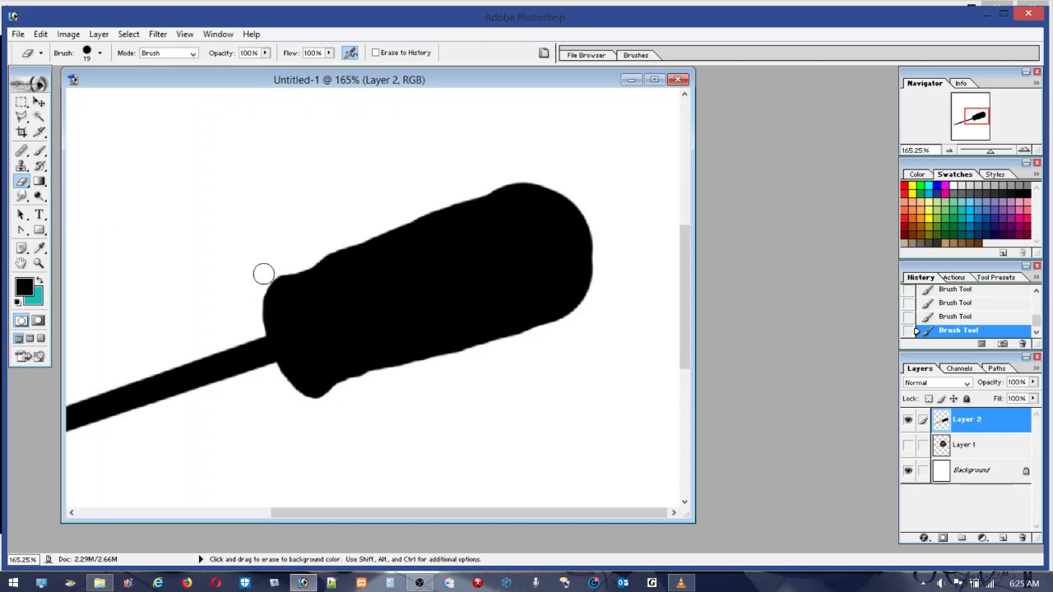
# Erase the bumps along the handle's top edge into a clean line
pyautogui.moveTo(277, 266)
pyautogui.mouseDown()
pyautogui.moveTo(303, 267)
pyautogui.moveTo(279, 269)
pyautogui.moveTo(311, 262)
pyautogui.moveTo(301, 273)
pyautogui.moveTo(431, 220)
pyautogui.mouseUp()
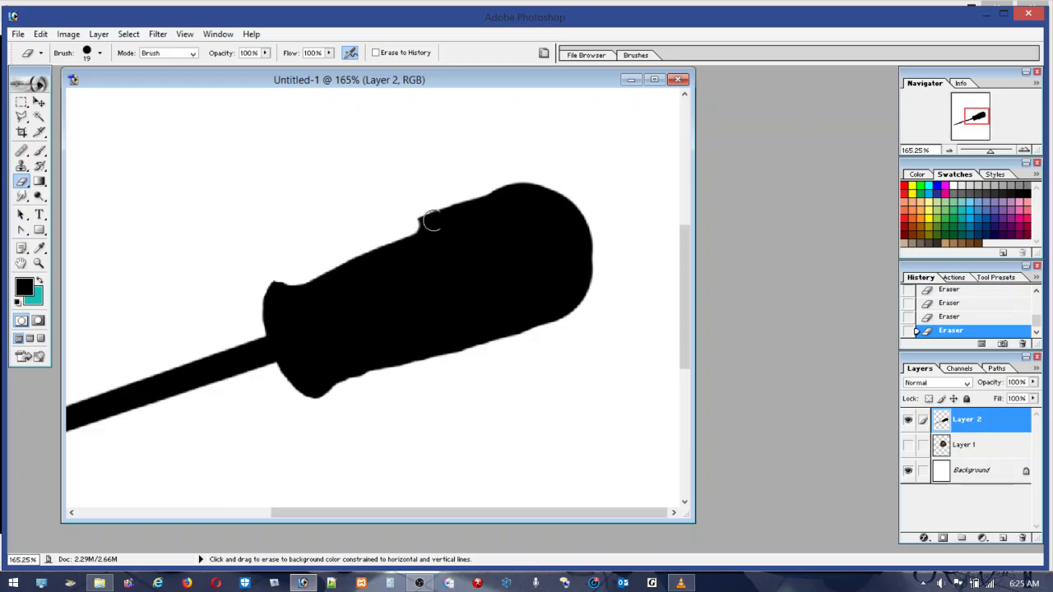
pyautogui.keyDown('shift'); pyautogui.click(459, 208); pyautogui.keyUp('shift')
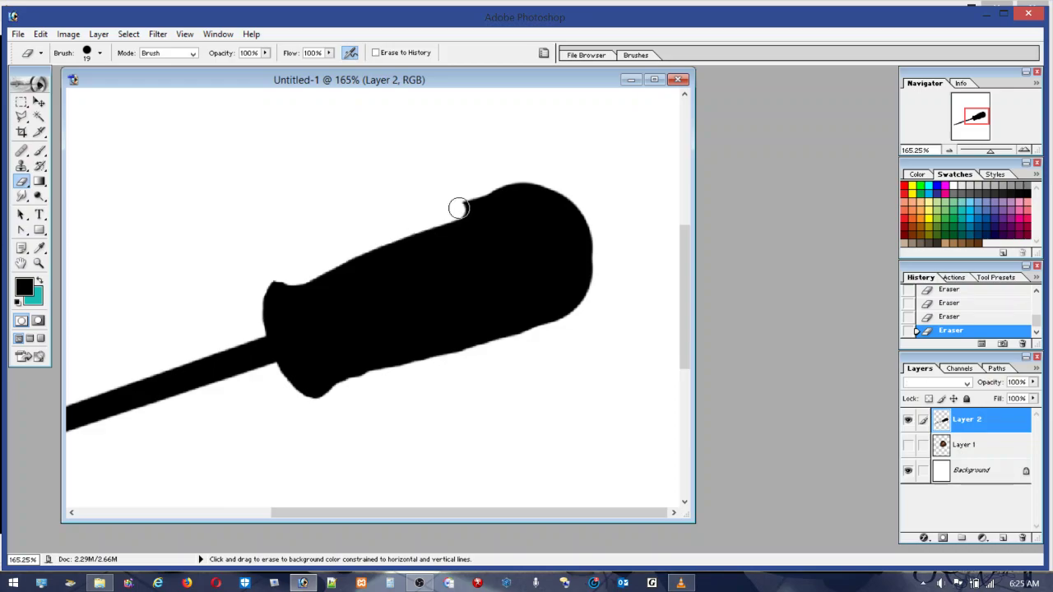
pyautogui.keyDown('shift'); pyautogui.click(487, 200); pyautogui.keyUp('shift')
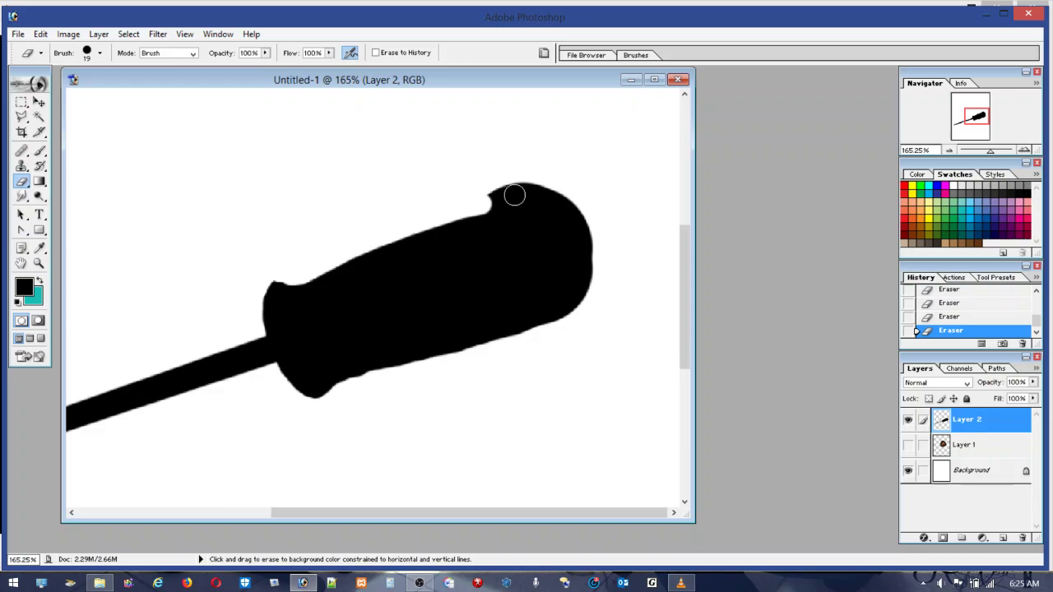
pyautogui.keyDown('shift'); pyautogui.click(547, 193); pyautogui.keyUp('shift')
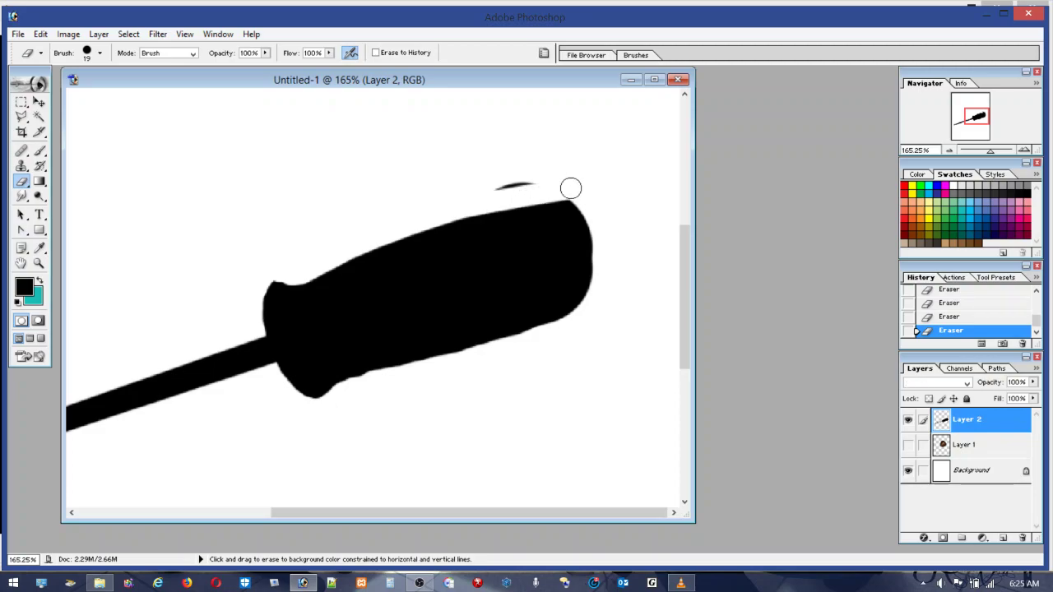
pyautogui.moveTo(551, 178); pyautogui.dragTo(483, 193)
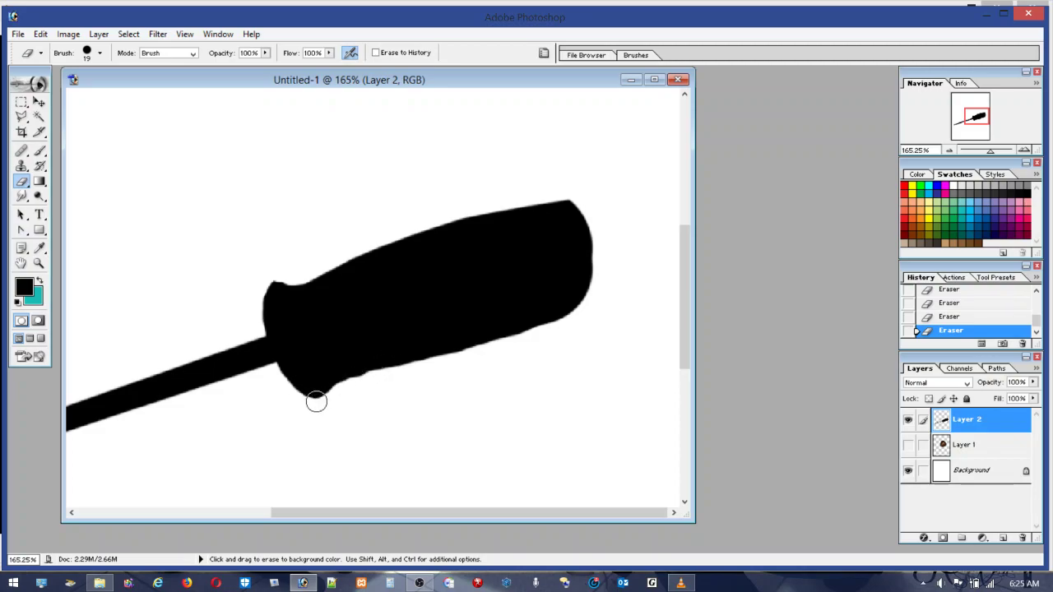
# Erase straight lines along the handle's lower edge to smooth its curve
pyautogui.moveTo(316, 401); pyautogui.dragTo(325, 392)
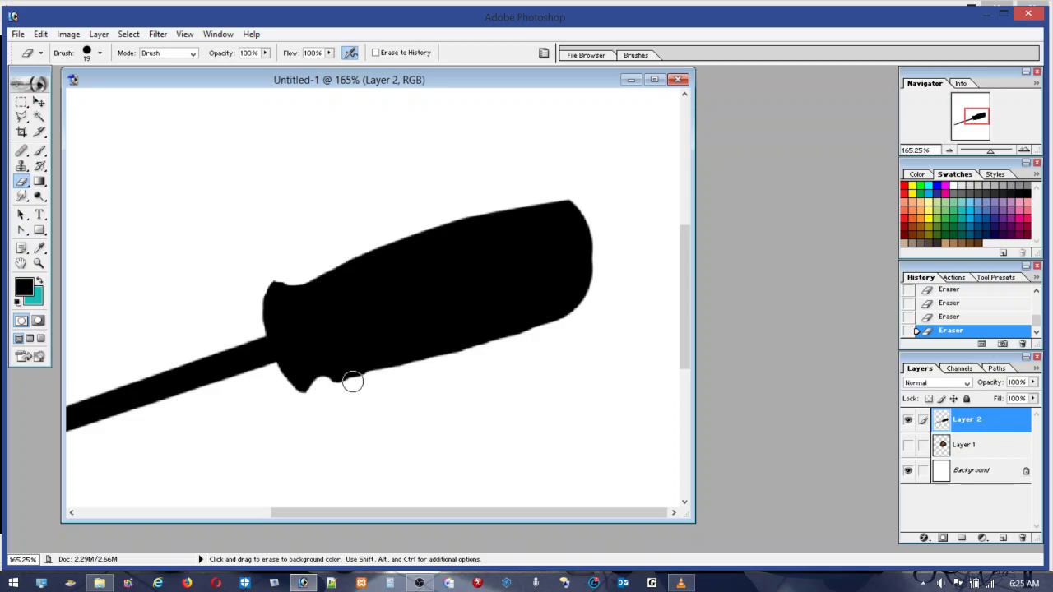
pyautogui.press('shift')
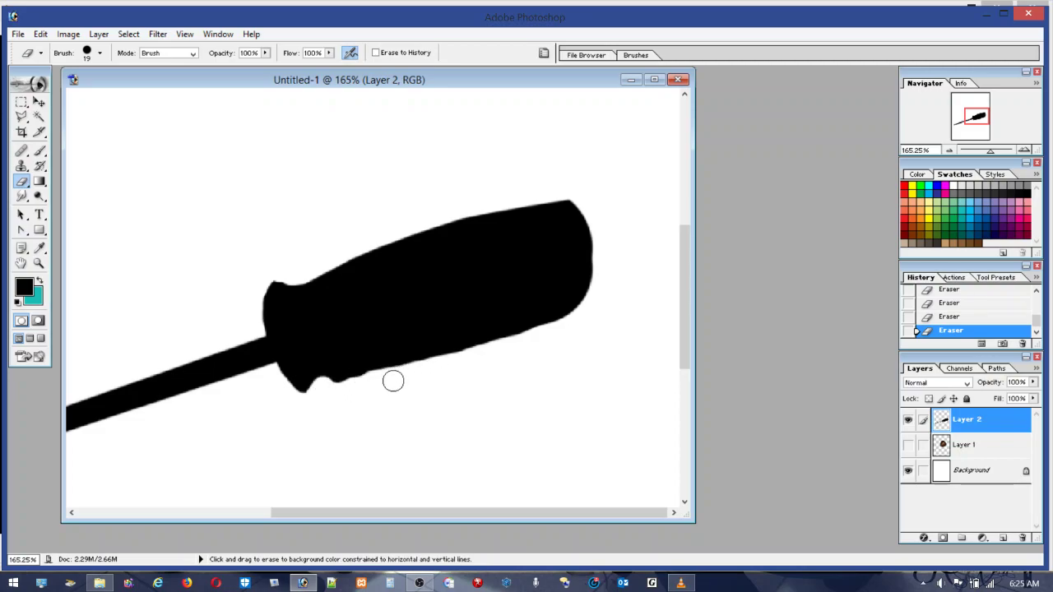
pyautogui.keyDown('shift'); pyautogui.click(398, 371); pyautogui.keyUp('shift')
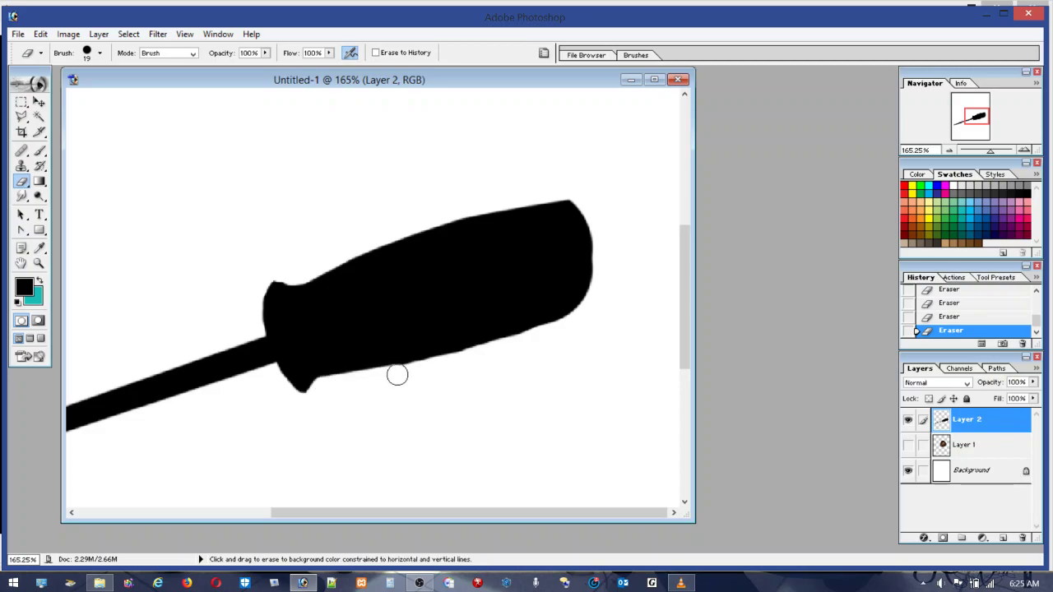
pyautogui.keyDown('shift'); pyautogui.click(475, 356); pyautogui.keyUp('shift')
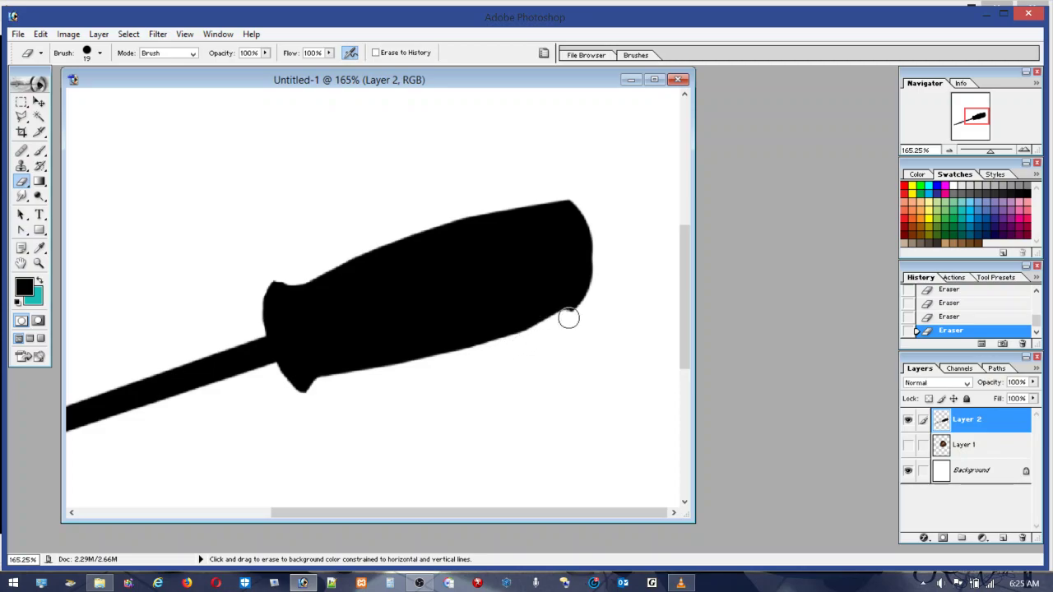
pyautogui.keyDown('shift'); pyautogui.click(595, 300); pyautogui.keyUp('shift')
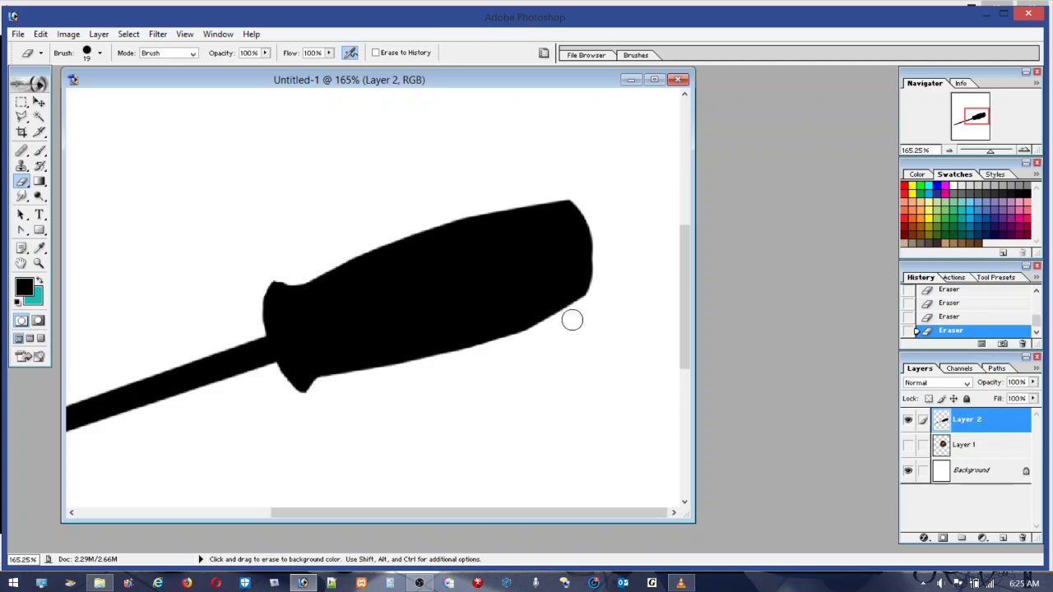
# Repaint gaps in the handle's top edge black and round its right end into a dome
pyautogui.click(40, 152)
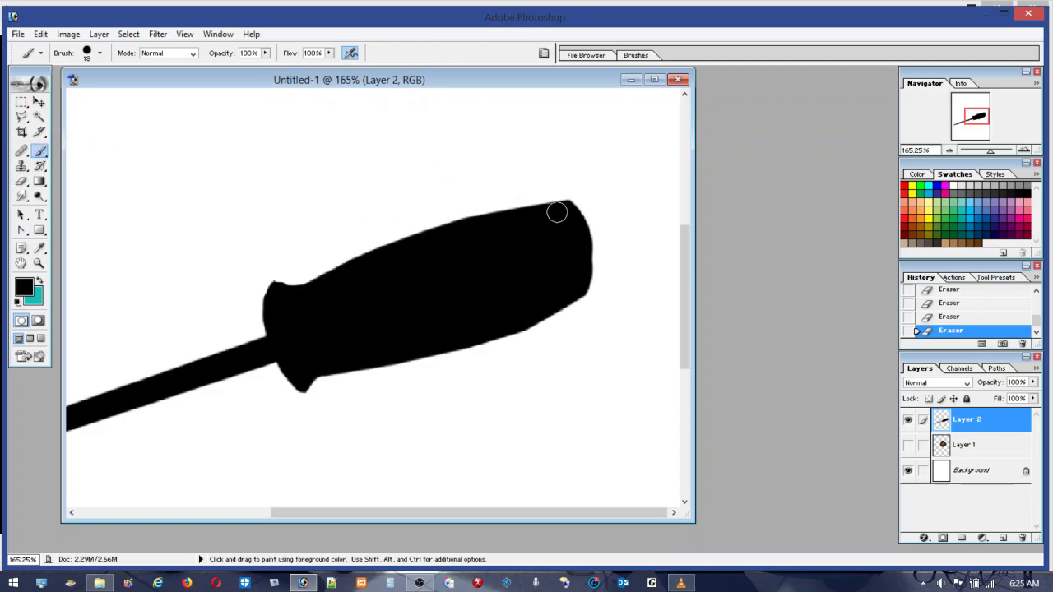
pyautogui.moveTo(562, 213); pyautogui.dragTo(471, 225)
pyautogui.click(468, 228)
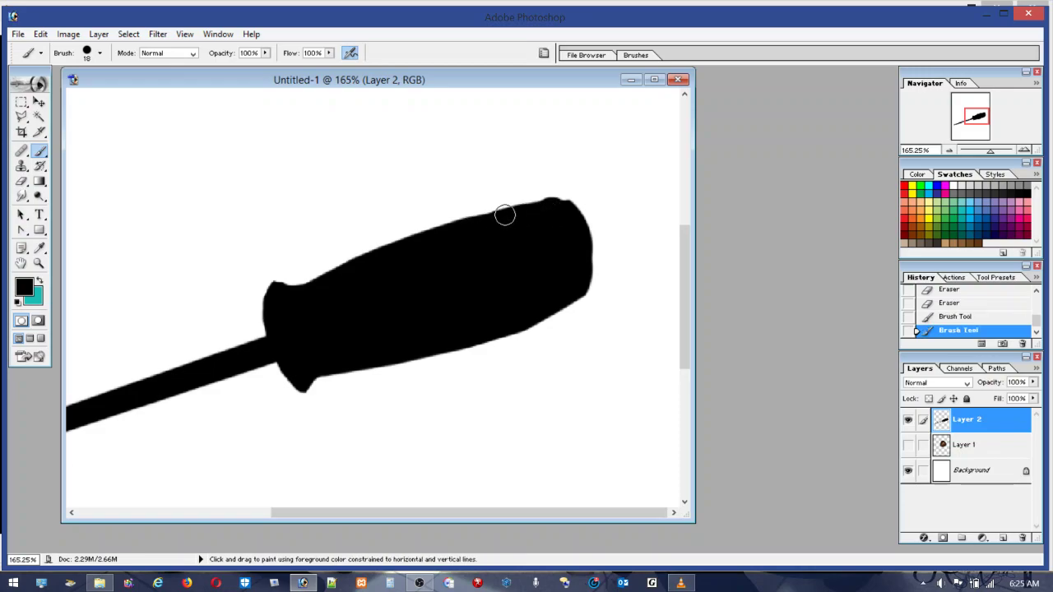
pyautogui.keyDown('shift'); pyautogui.click(524, 209); pyautogui.keyUp('shift')
pyautogui.keyDown('shift'); pyautogui.click(555, 205); pyautogui.keyUp('shift')
pyautogui.moveTo(556, 205)
pyautogui.mouseDown()
pyautogui.moveTo(588, 238)
pyautogui.moveTo(593, 278)
pyautogui.moveTo(523, 315)
pyautogui.moveTo(568, 303)
pyautogui.moveTo(590, 283)
pyautogui.moveTo(514, 319)
pyautogui.mouseUp()
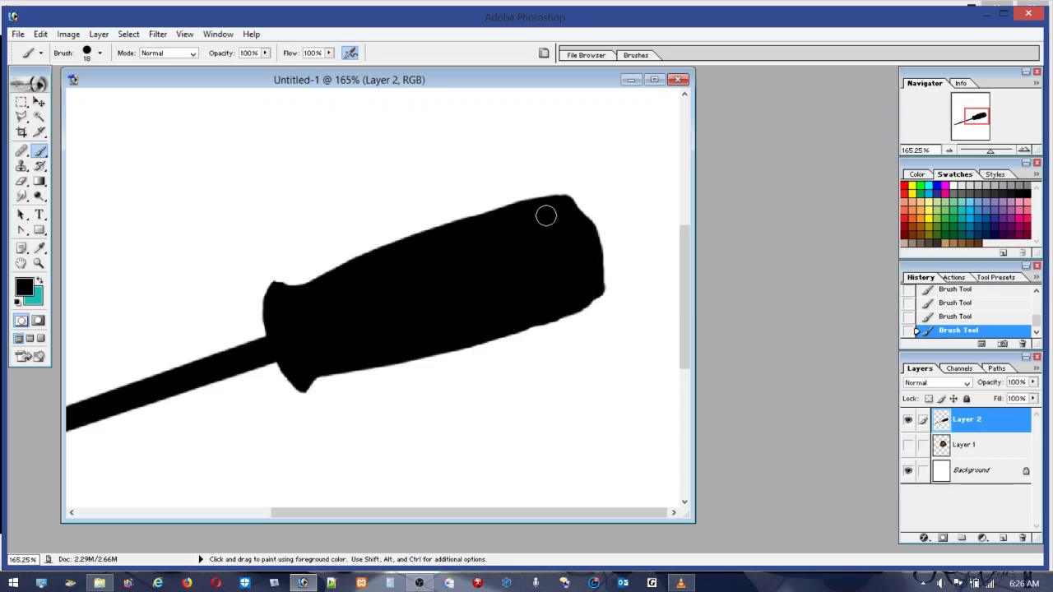
pyautogui.moveTo(568, 213); pyautogui.dragTo(592, 274)
pyautogui.moveTo(578, 214)
pyautogui.mouseDown()
pyautogui.moveTo(597, 251)
pyautogui.moveTo(593, 287)
pyautogui.moveTo(606, 272)
pyautogui.moveTo(607, 229)
pyautogui.moveTo(567, 209)
pyautogui.moveTo(593, 239)
pyautogui.moveTo(589, 289)
pyautogui.mouseUp()
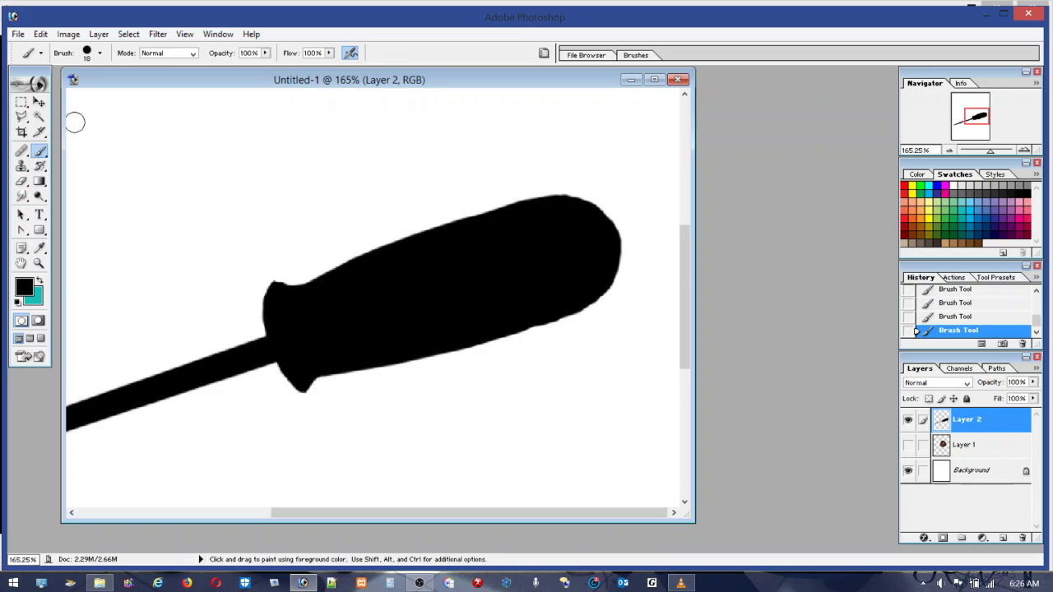
pyautogui.click(24, 119)
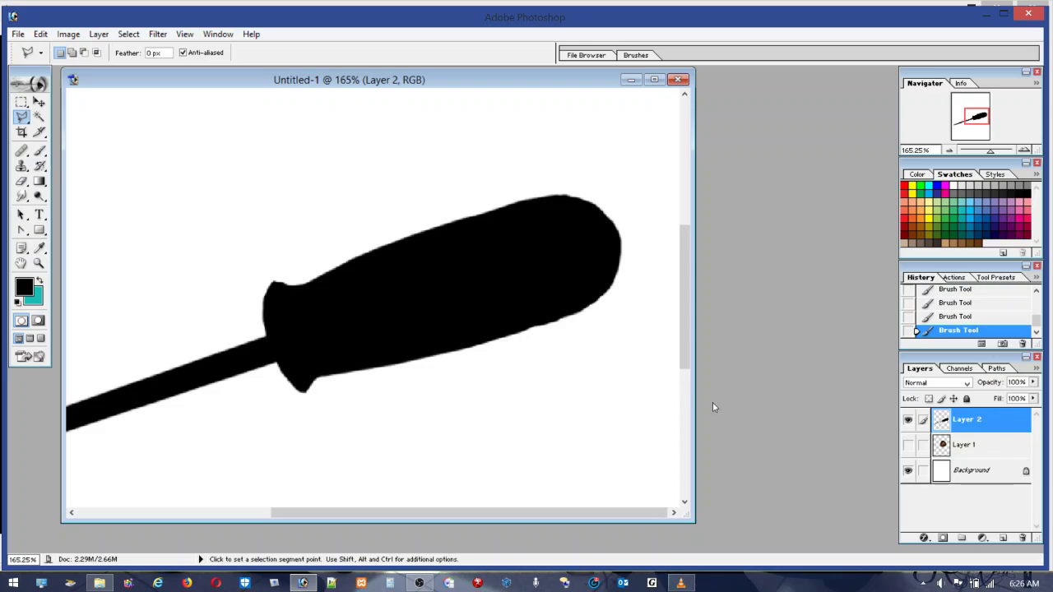
# Add Layer 3, load Layer 2's silhouette as a selection, and begin an Alt lasso cut at the handle end
pyautogui.click(1002, 540)
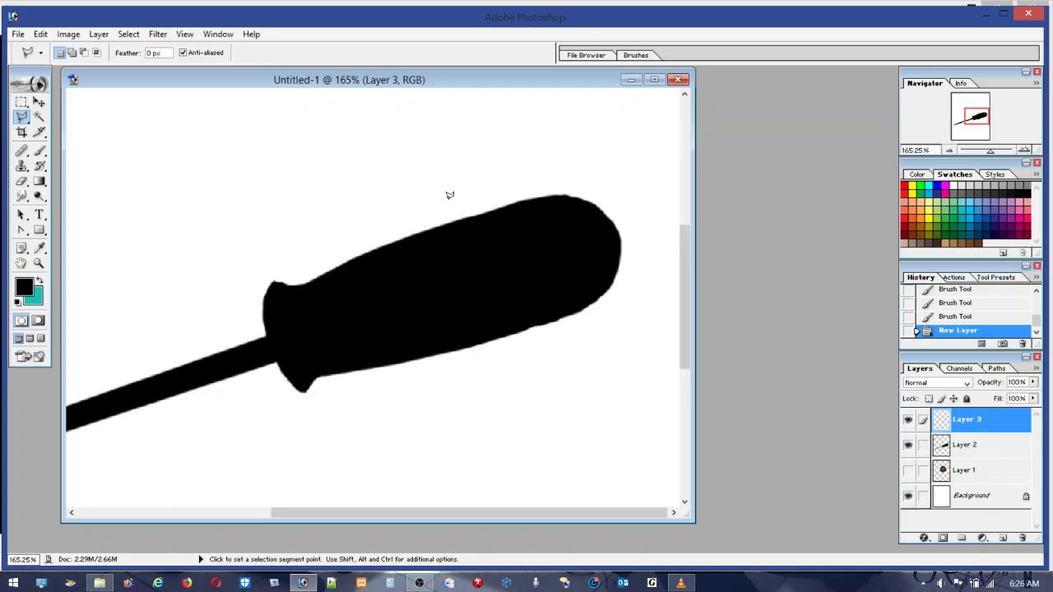
pyautogui.keyDown('ctrl'); pyautogui.click(986, 452); pyautogui.keyUp('ctrl')
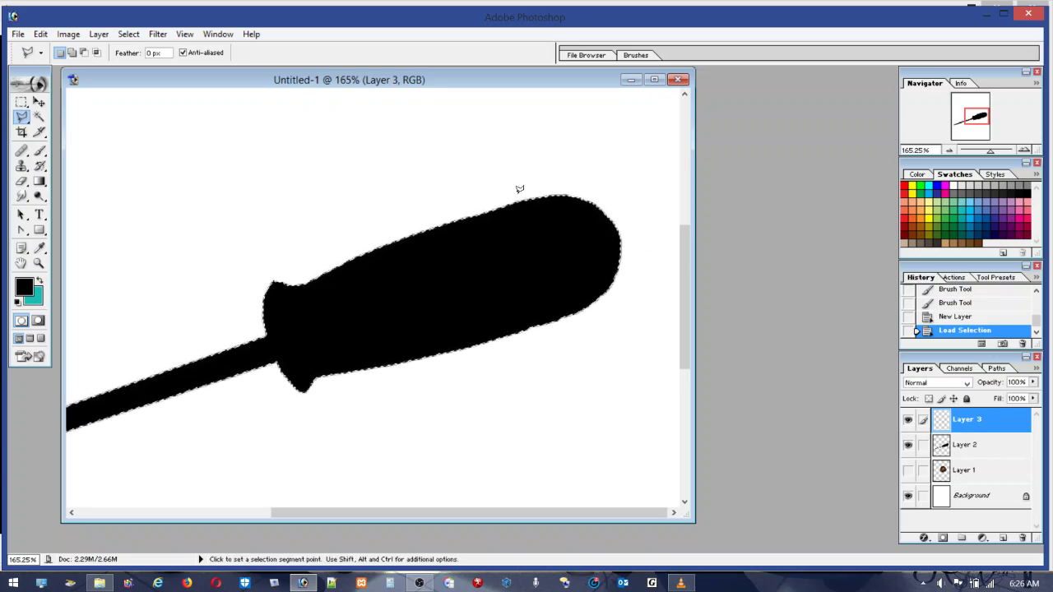
pyautogui.press('alt')
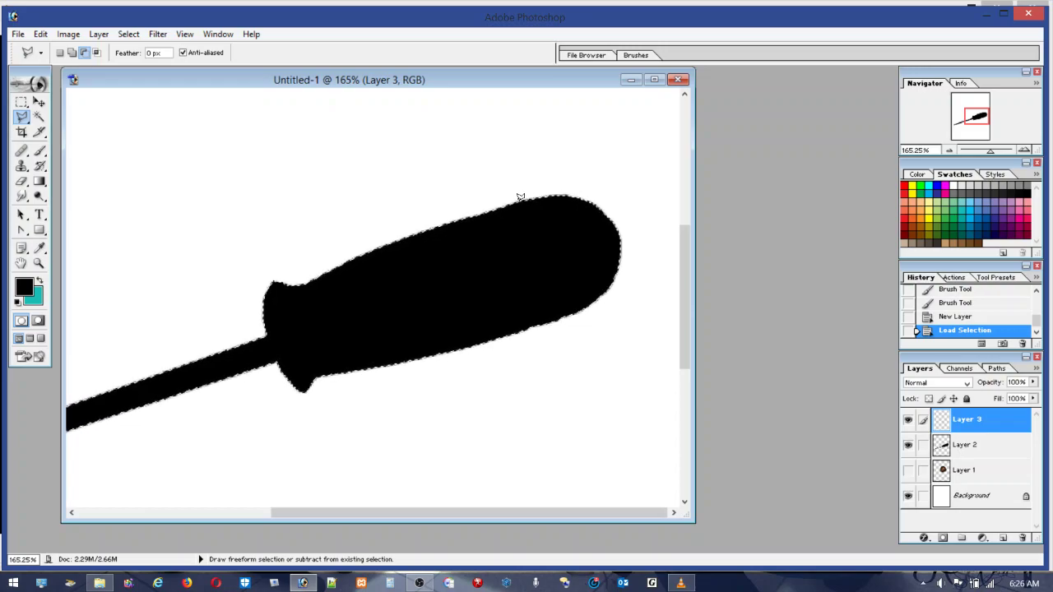
pyautogui.click(519, 199)
# Refine the selection with Polygonal Lasso cuts, undoing a straight cut, to isolate the rounded cap
pyautogui.moveTo(551, 313)
pyautogui.mouseDown()
pyautogui.moveTo(570, 344)
pyautogui.moveTo(364, 425)
pyautogui.moveTo(292, 436)
pyautogui.moveTo(246, 375)
pyautogui.moveTo(208, 240)
pyautogui.moveTo(246, 200)
pyautogui.moveTo(367, 156)
pyautogui.moveTo(520, 150)
pyautogui.mouseUp()
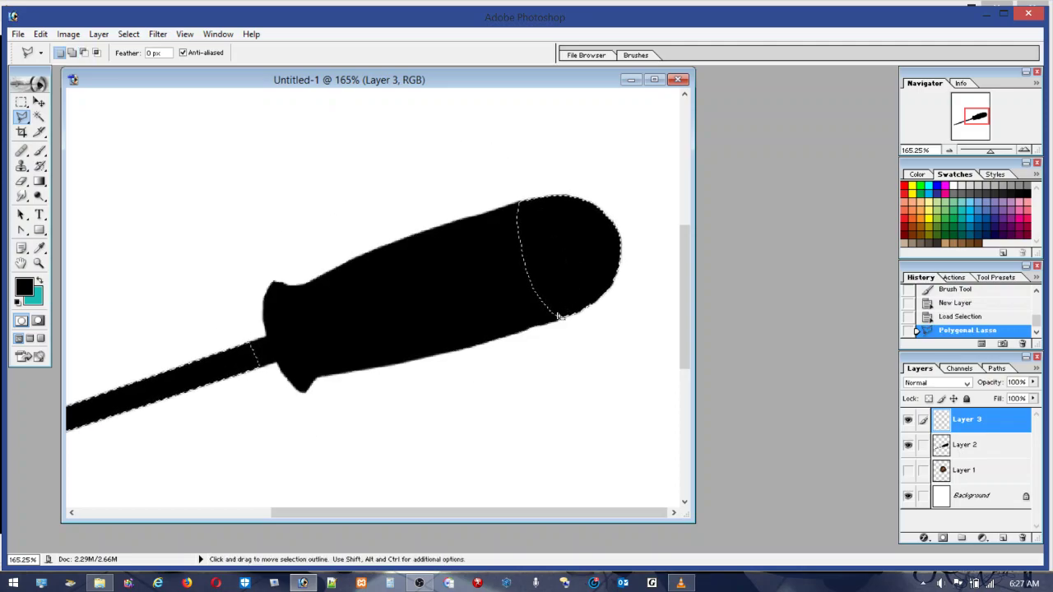
pyautogui.press('alt')
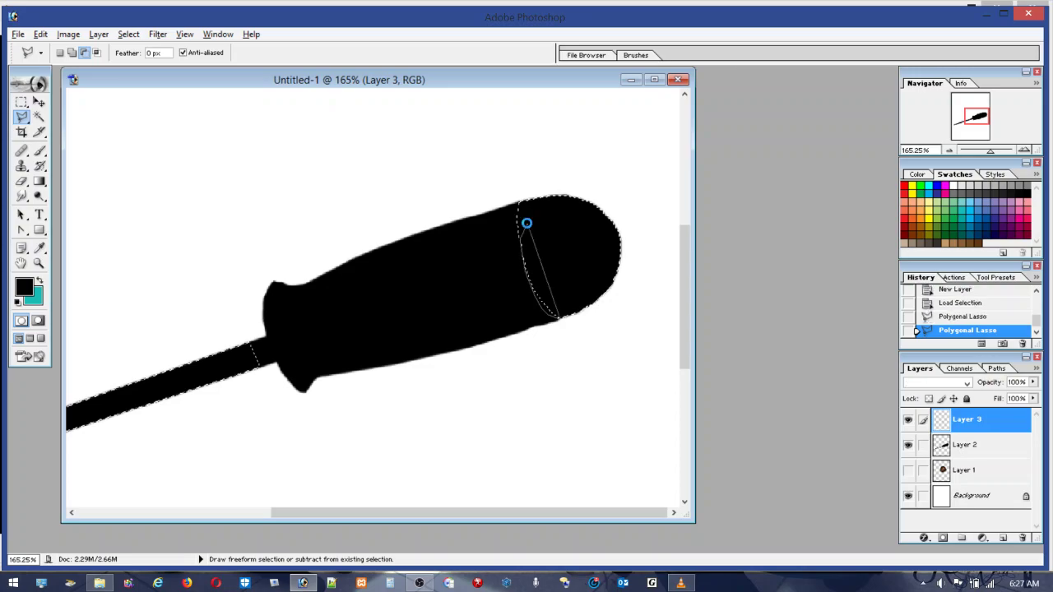
pyautogui.click(527, 225)
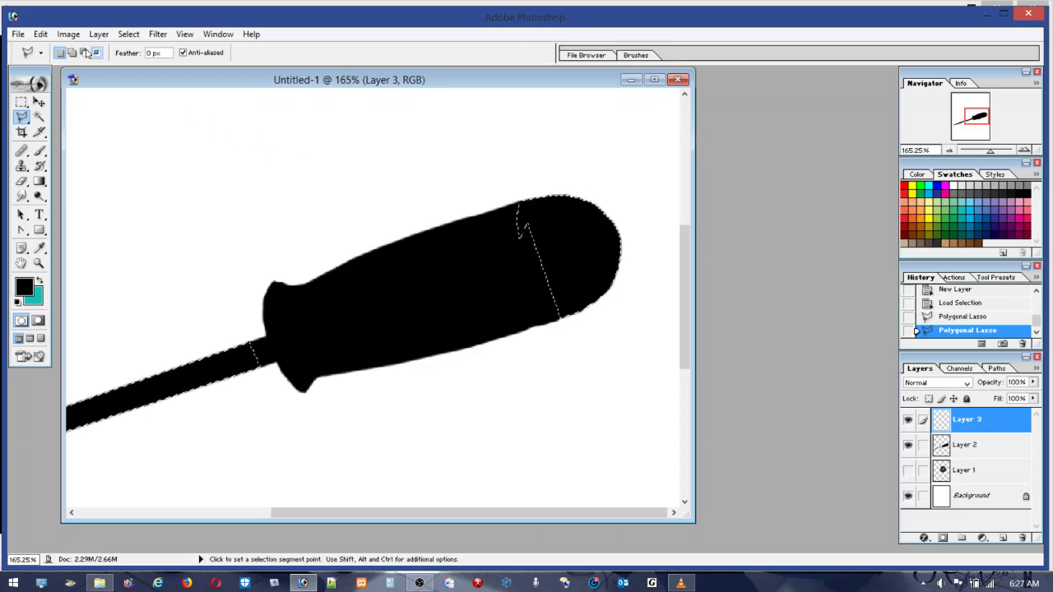
pyautogui.click(40, 34)
pyautogui.click(51, 54)
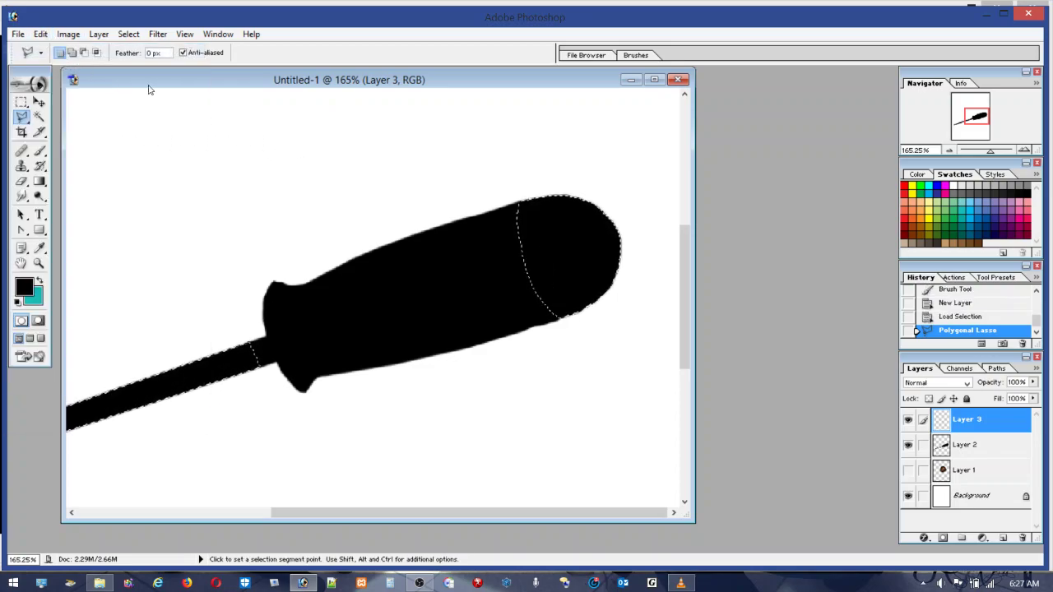
pyautogui.press('shift')
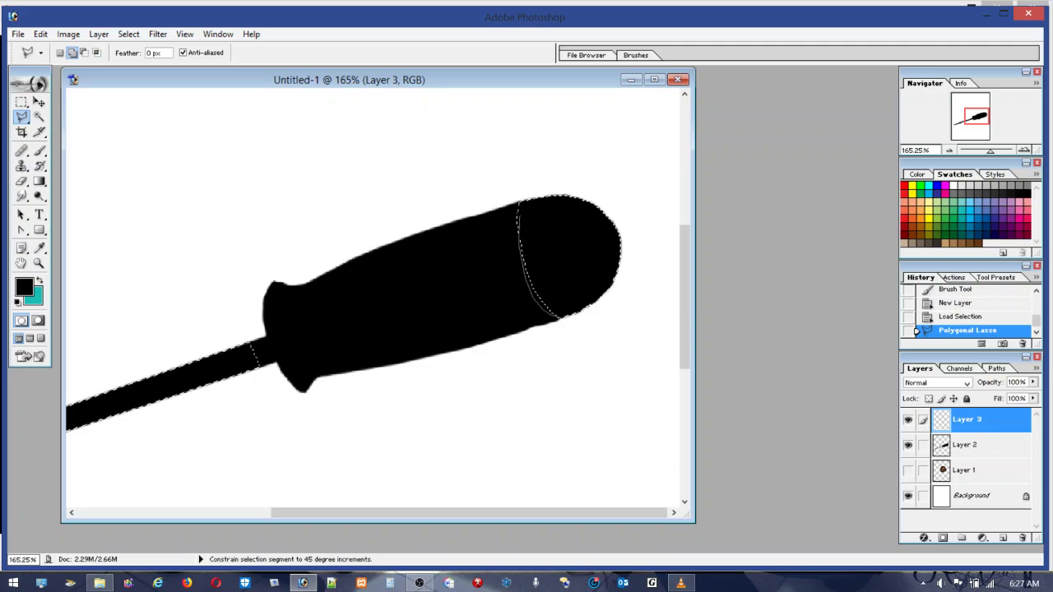
pyautogui.doubleClick(630, 228)
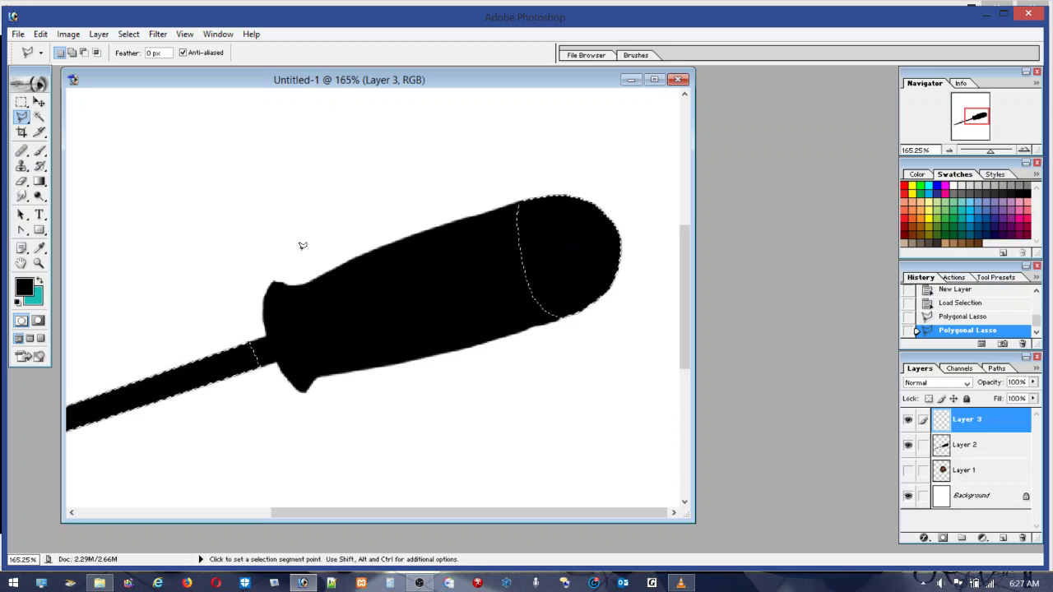
pyautogui.click(41, 155)
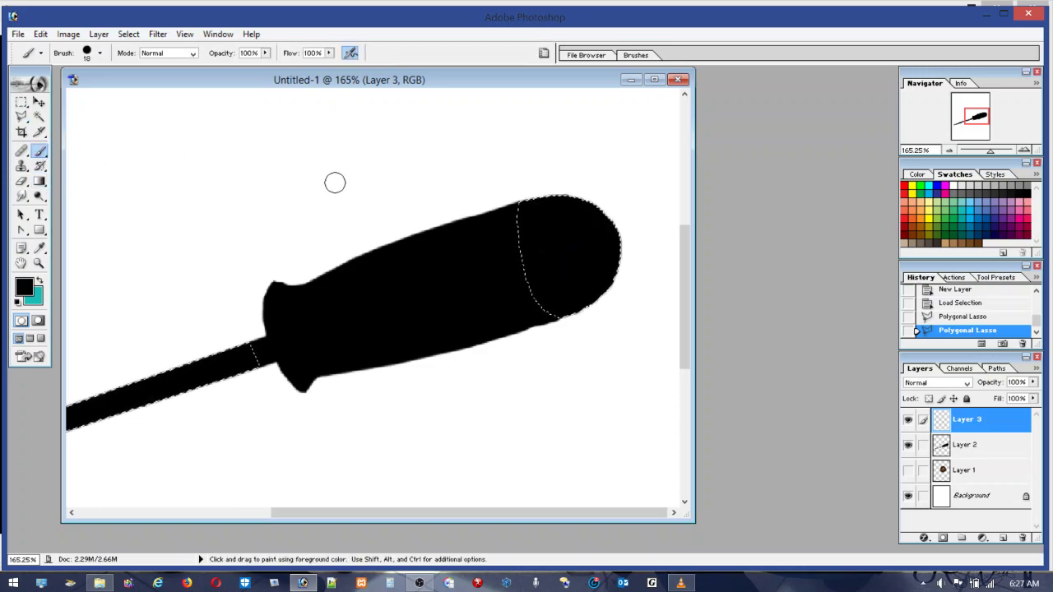
# Paint the selected cap solid yellow, then set the History Brush to a soft 78 px tip
pyautogui.click(931, 217)
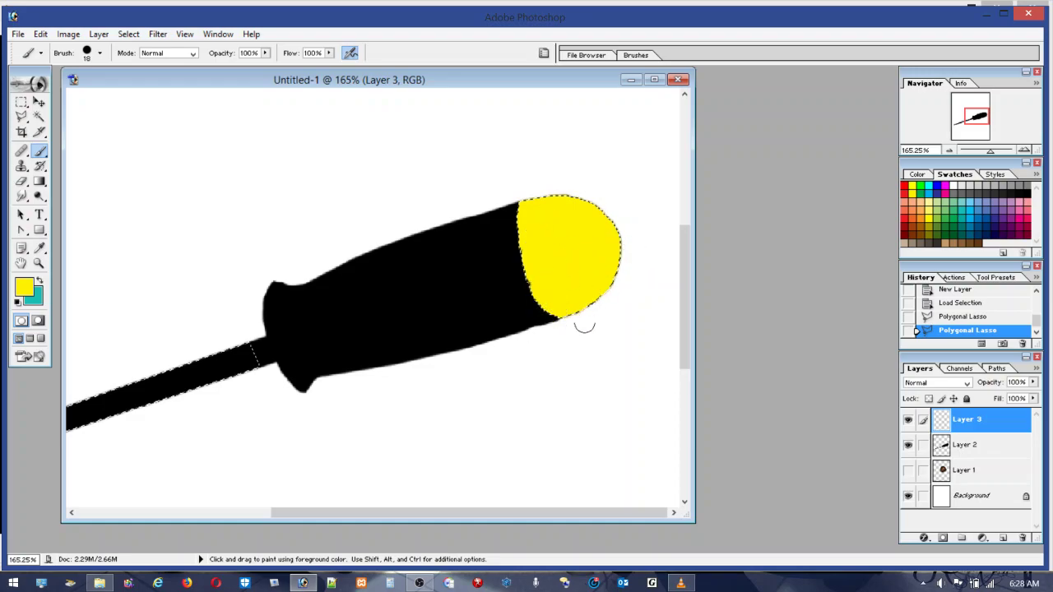
pyautogui.moveTo(589, 239); pyautogui.dragTo(615, 252)
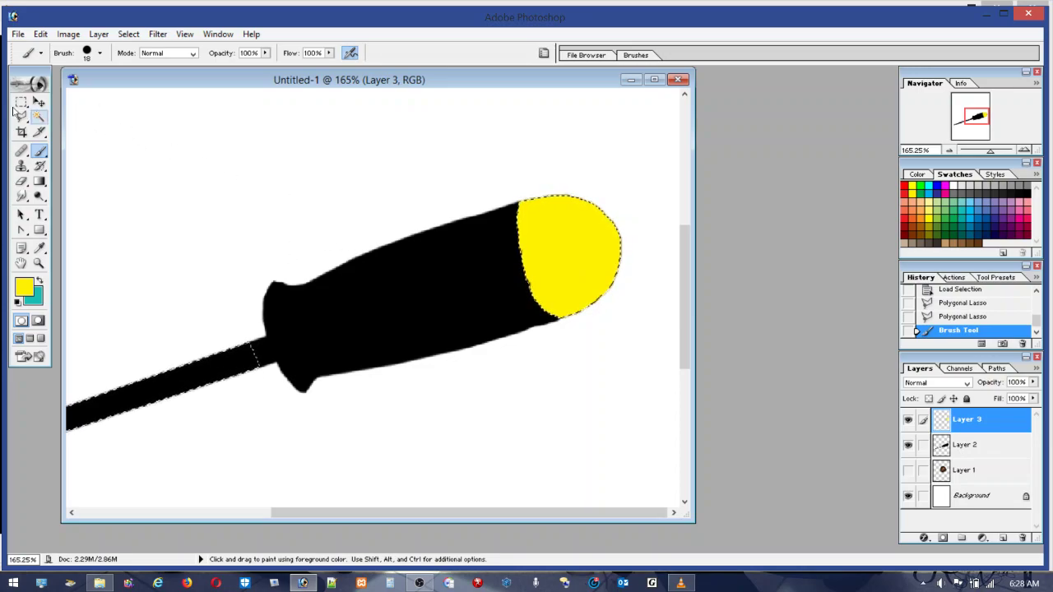
pyautogui.click(40, 164)
pyautogui.click(100, 53)
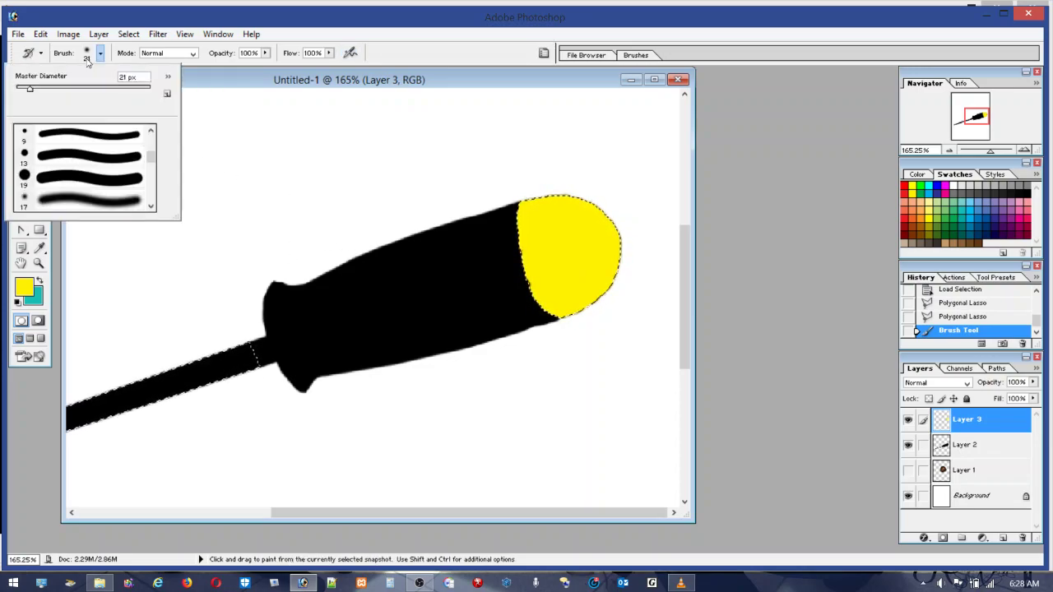
pyautogui.click(47, 91)
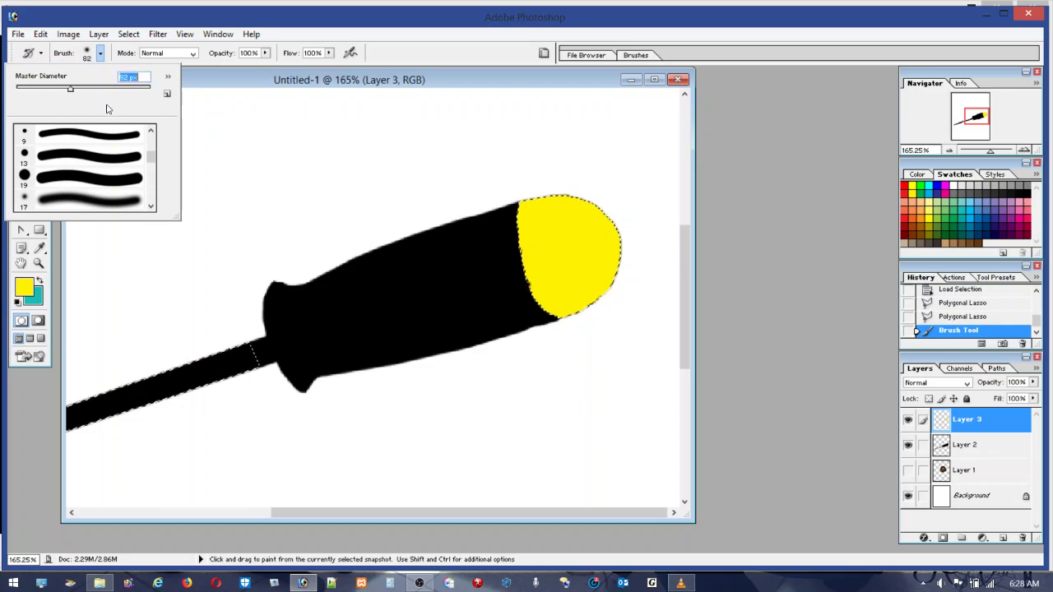
pyautogui.click(73, 195)
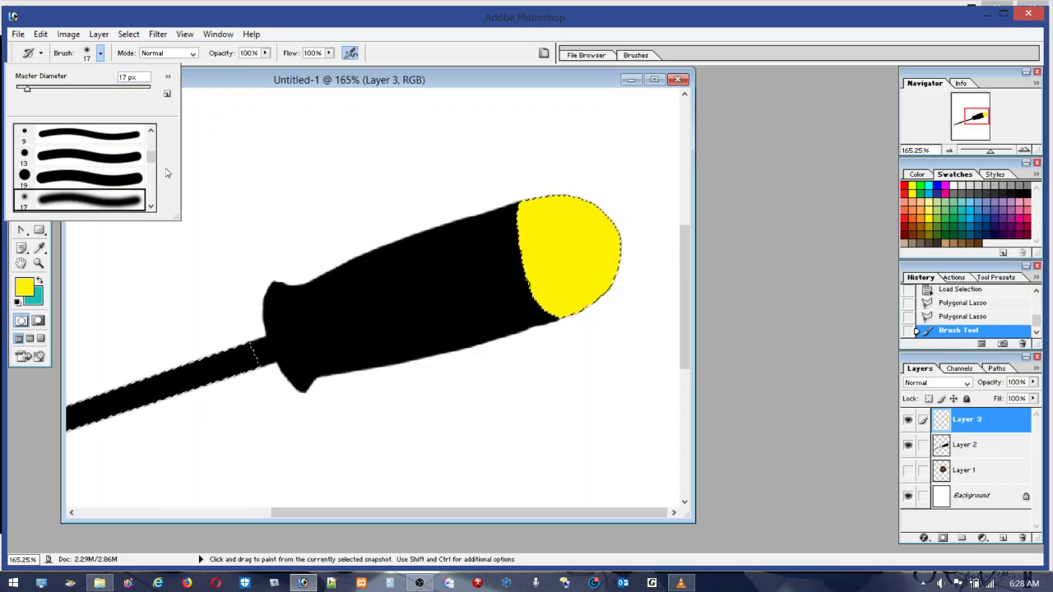
pyautogui.click(68, 89)
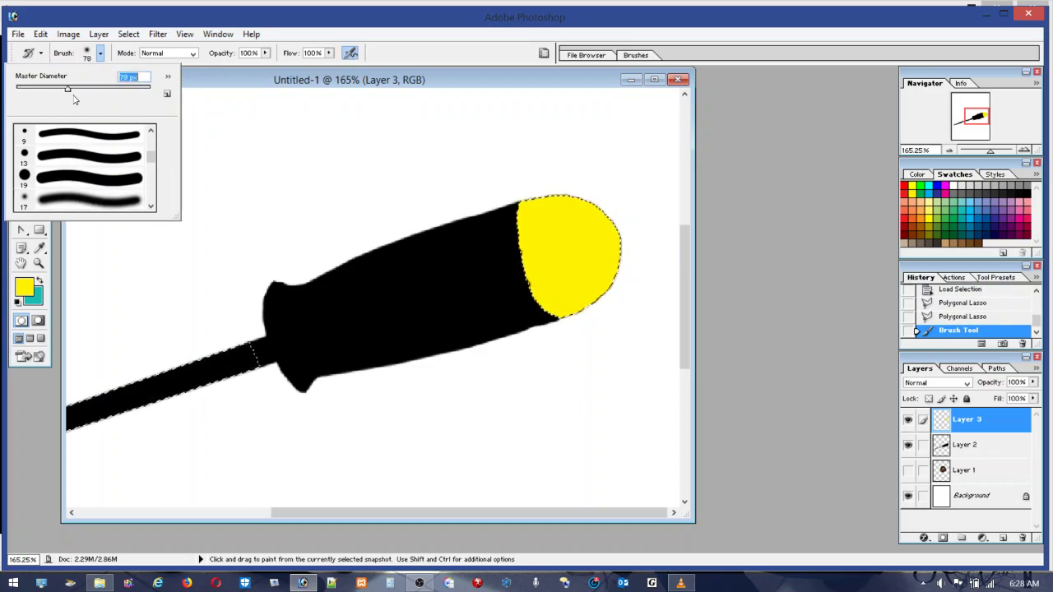
pyautogui.click(954, 185)
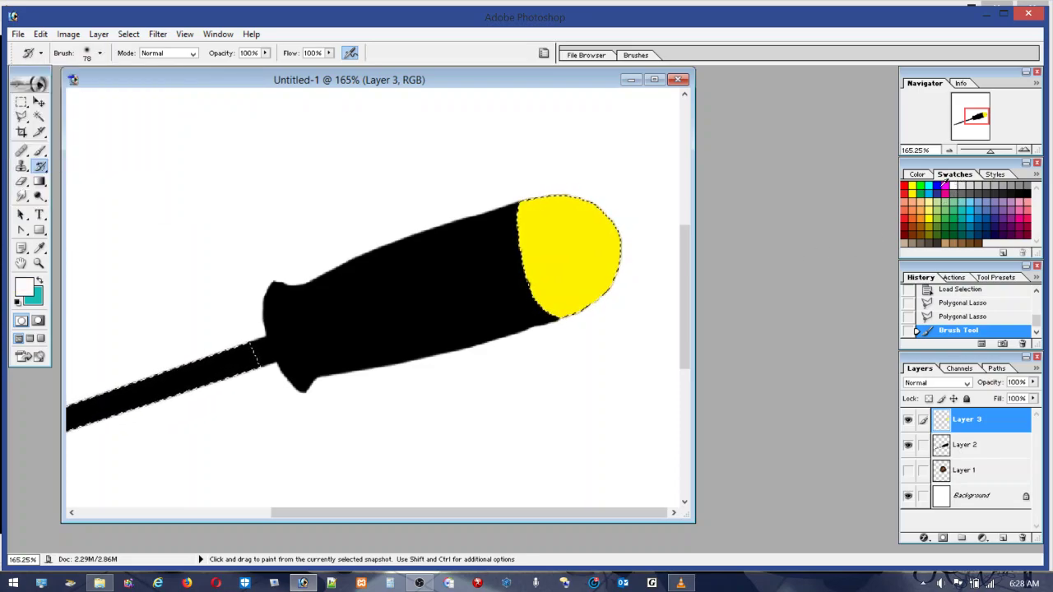
pyautogui.click(928, 199)
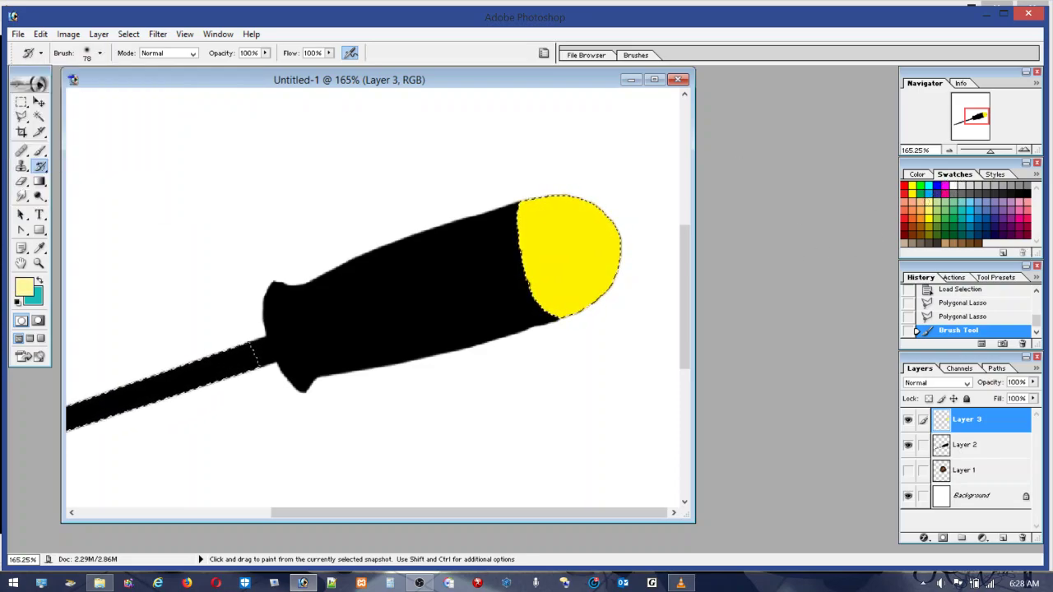
pyautogui.click(517, 238)
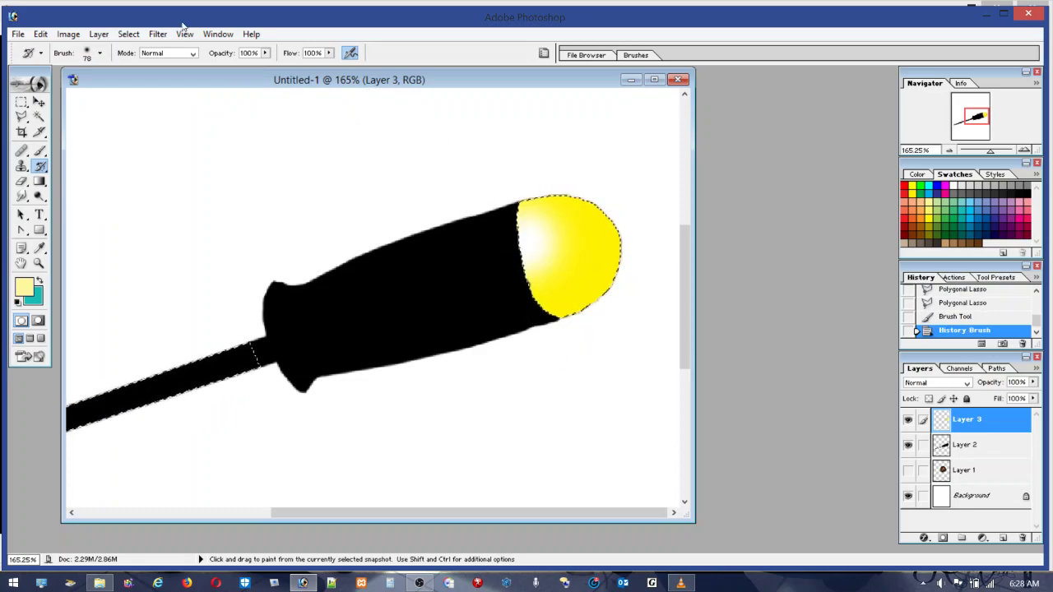
pyautogui.click(45, 38)
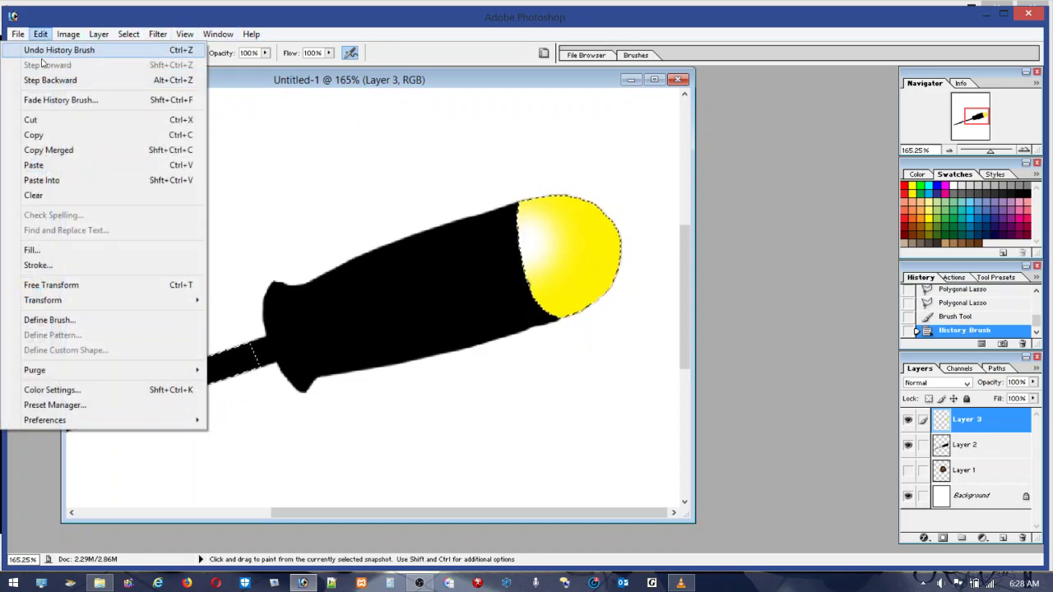
pyautogui.click(51, 80)
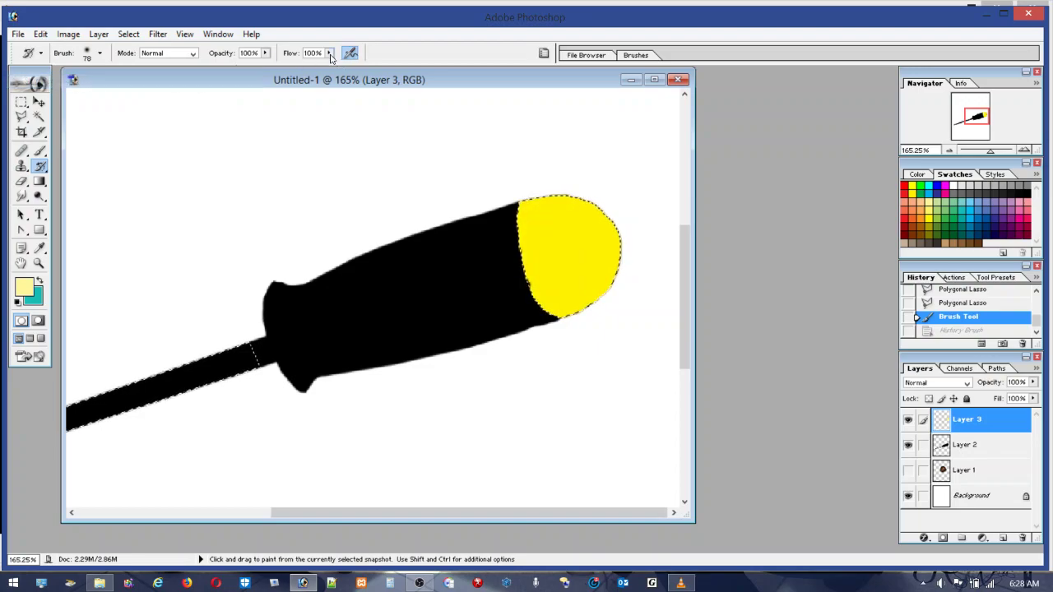
pyautogui.click(330, 56)
pyautogui.click(265, 69)
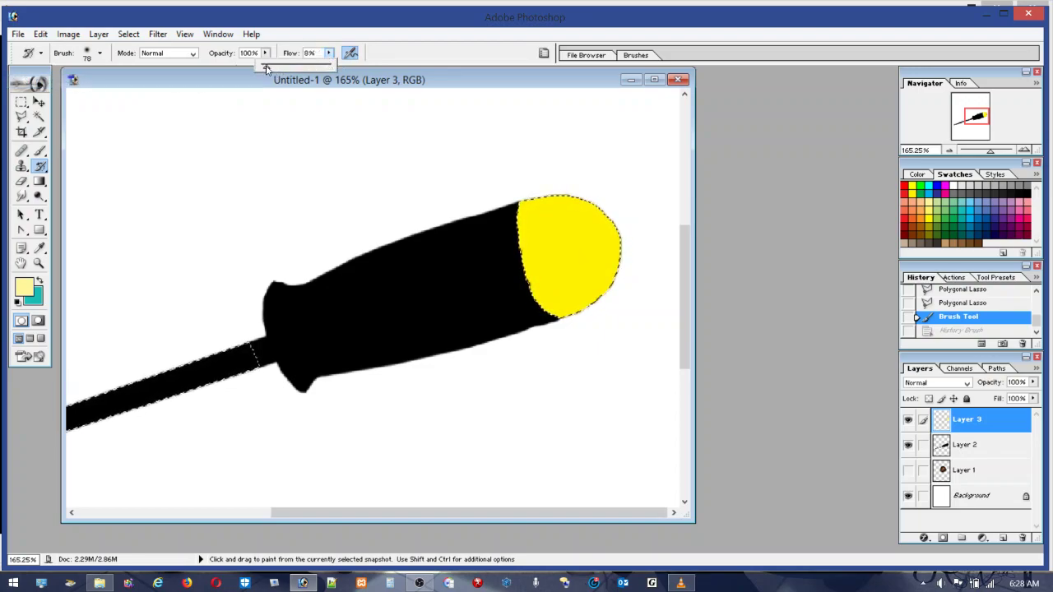
pyautogui.click(562, 285)
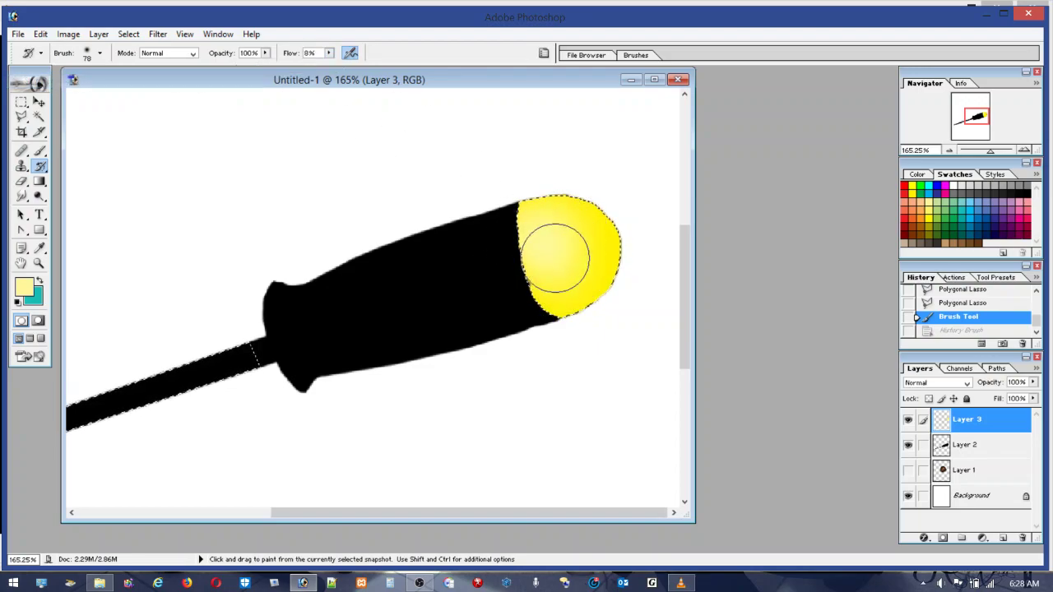
pyautogui.moveTo(551, 262); pyautogui.dragTo(529, 263)
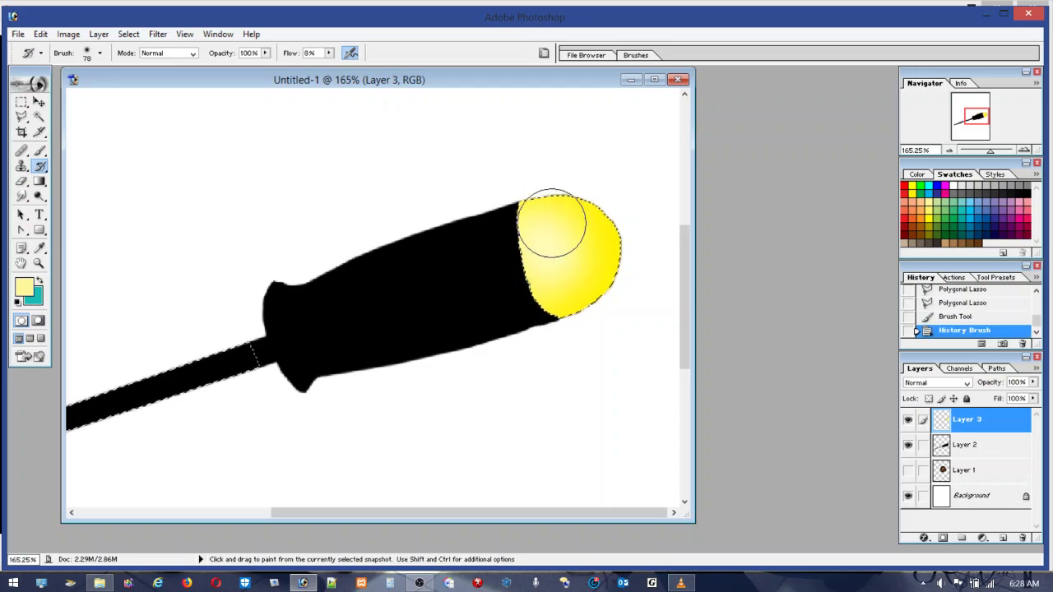
pyautogui.moveTo(620, 235)
pyautogui.mouseDown()
pyautogui.moveTo(583, 299)
pyautogui.moveTo(574, 243)
pyautogui.mouseUp()
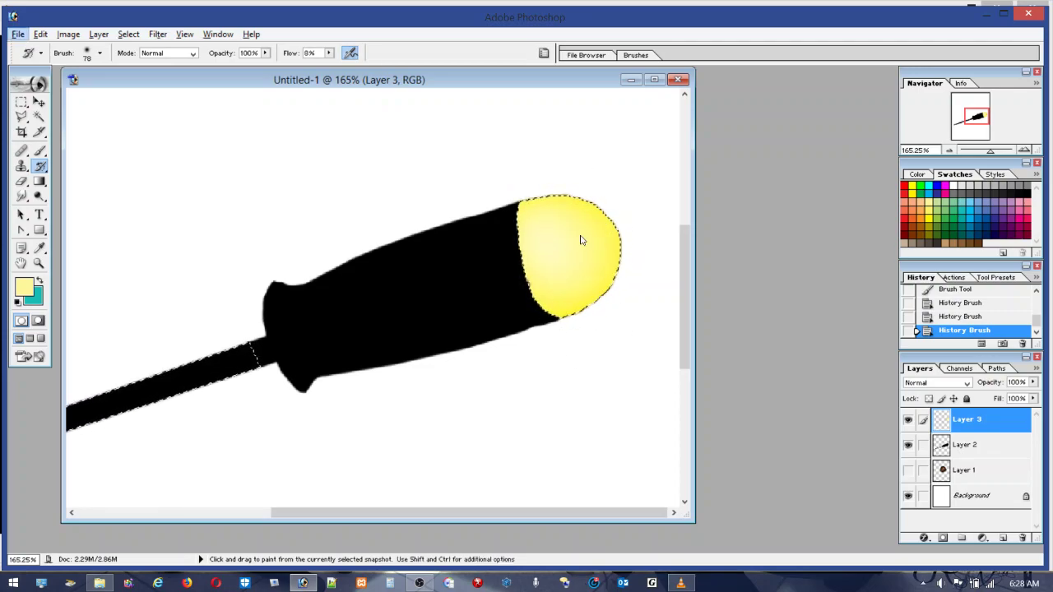
pyautogui.click(40, 151)
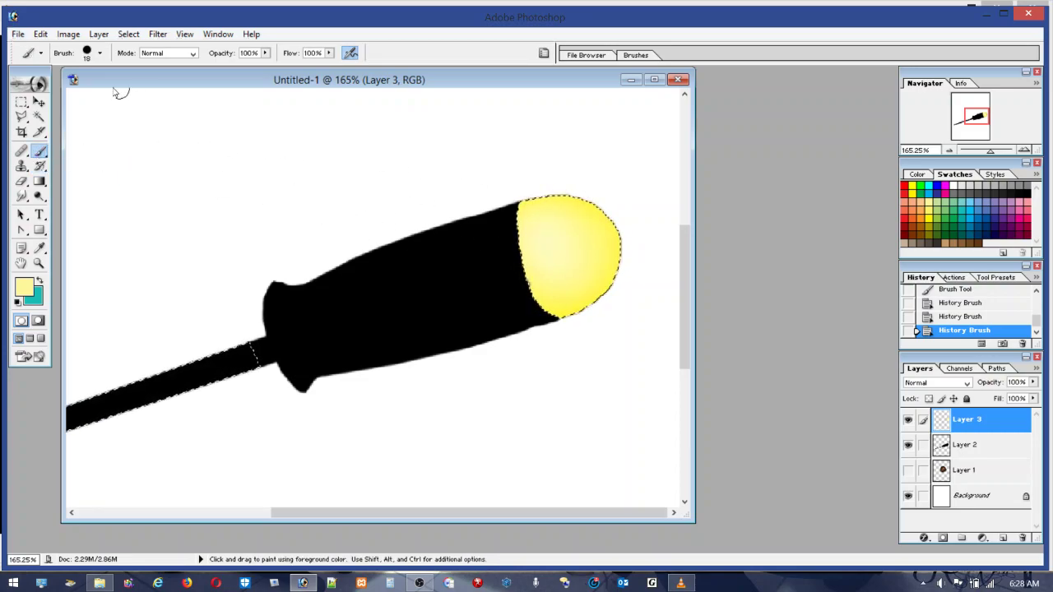
pyautogui.click(41, 36)
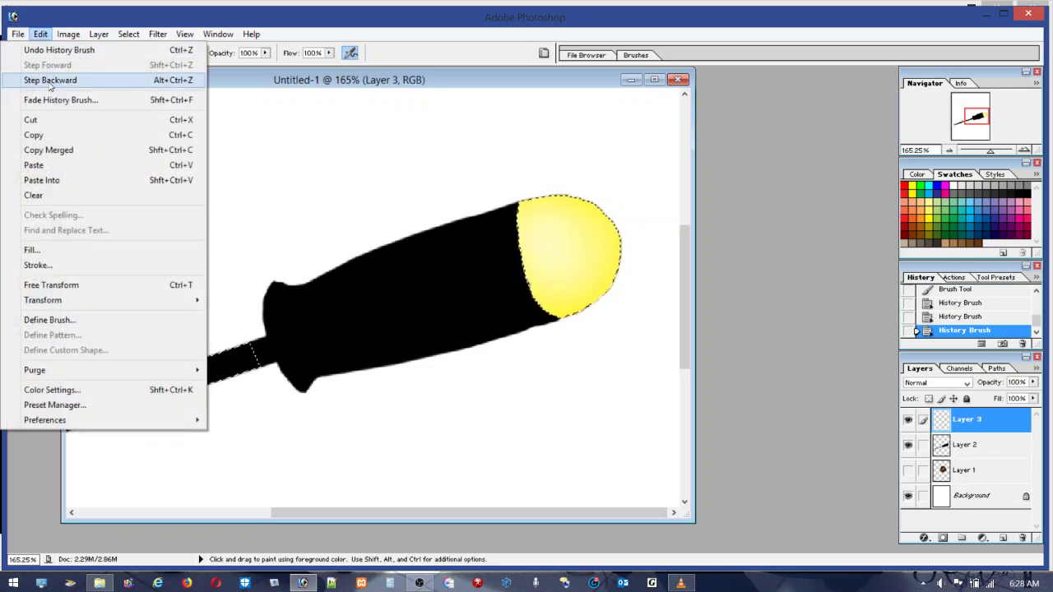
pyautogui.click(50, 82)
pyautogui.click(43, 36)
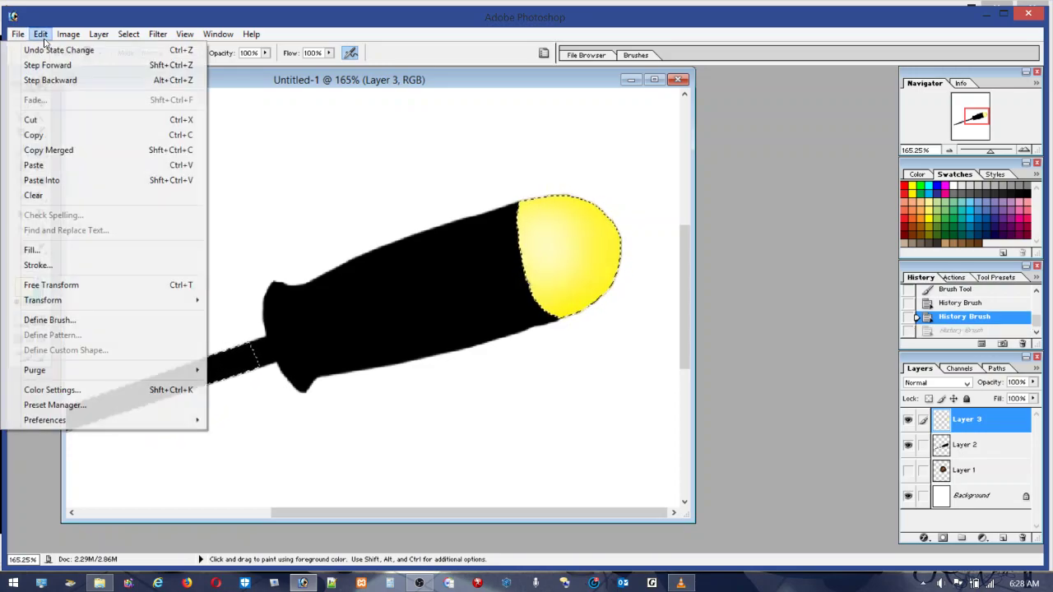
pyautogui.click(49, 80)
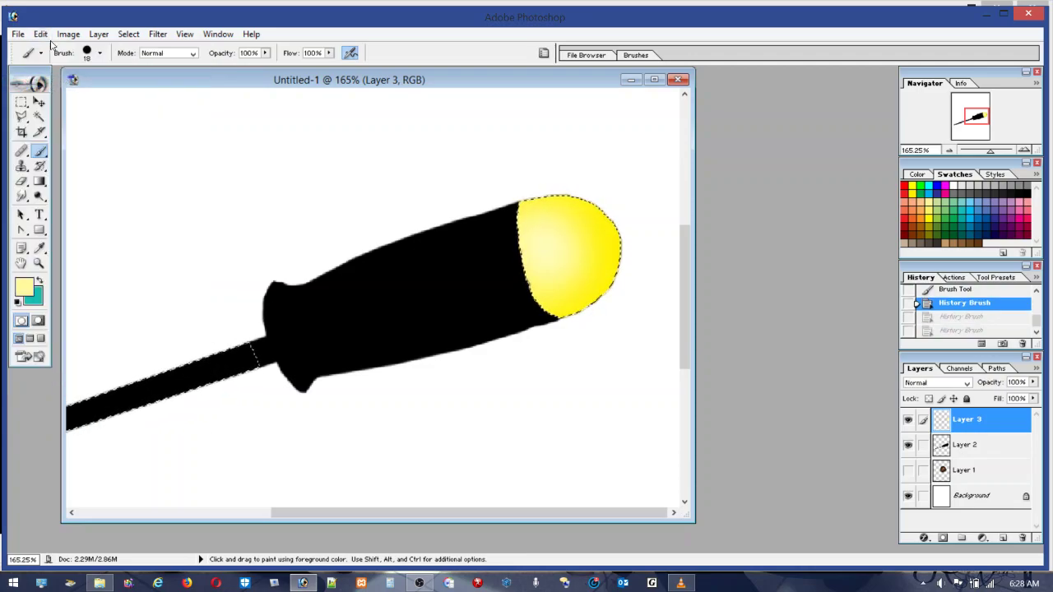
pyautogui.click(45, 36)
pyautogui.click(50, 79)
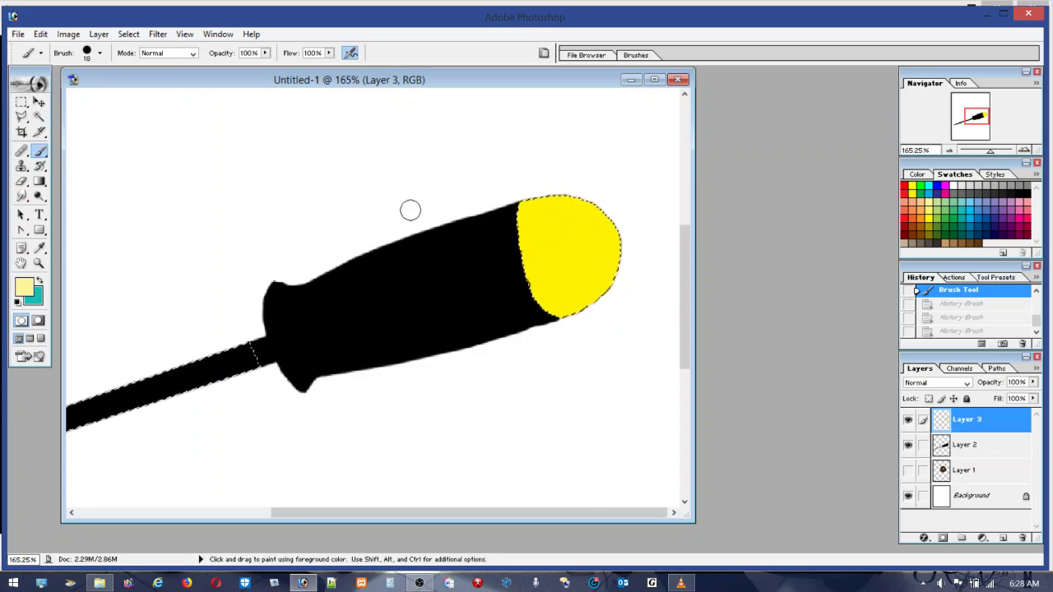
pyautogui.click(100, 53)
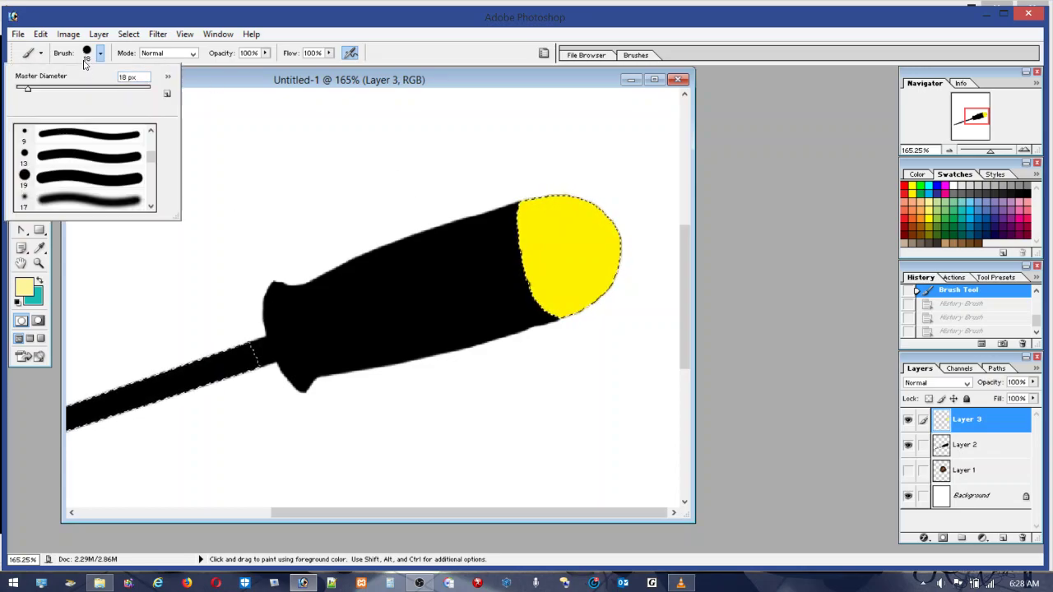
# Repaint the cap pale yellow with the soft 78 px brush, then sample its new yellow
pyautogui.click(70, 198)
pyautogui.click(68, 88)
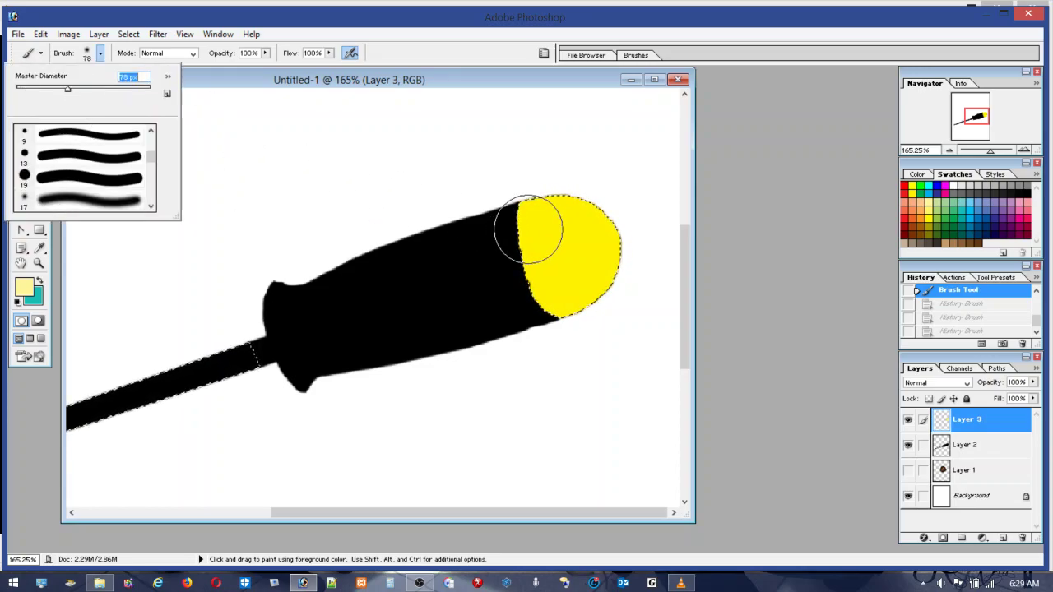
pyautogui.click(557, 241)
pyautogui.moveTo(564, 223); pyautogui.dragTo(530, 271)
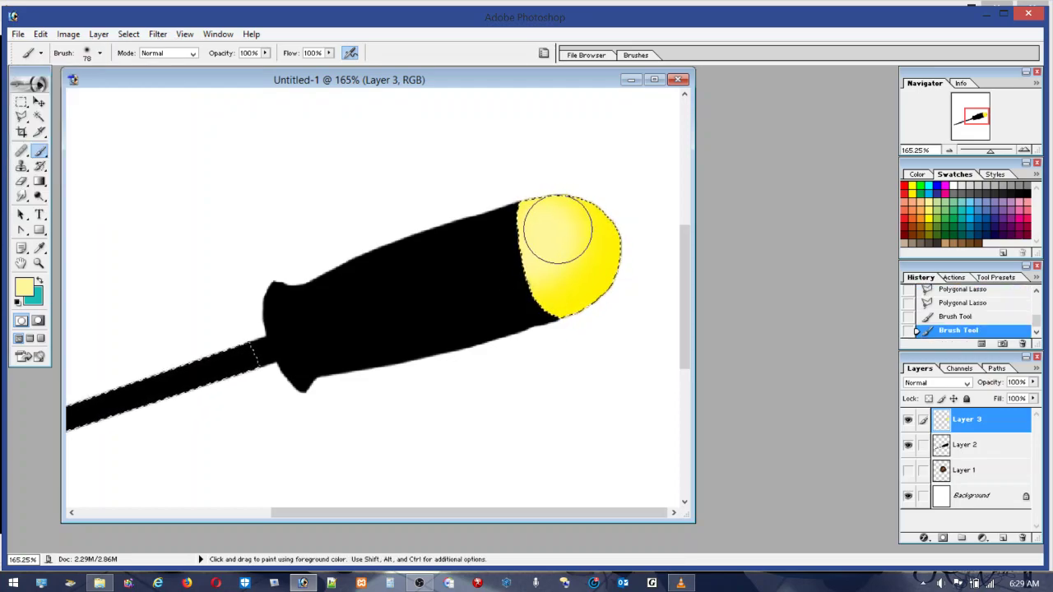
pyautogui.moveTo(582, 230)
pyautogui.mouseDown()
pyautogui.moveTo(538, 265)
pyautogui.moveTo(531, 233)
pyautogui.moveTo(563, 278)
pyautogui.moveTo(563, 301)
pyautogui.moveTo(547, 294)
pyautogui.moveTo(592, 270)
pyautogui.moveTo(560, 204)
pyautogui.moveTo(496, 239)
pyautogui.moveTo(513, 287)
pyautogui.mouseUp()
pyautogui.keyDown('alt'); pyautogui.click(568, 301); pyautogui.keyUp('alt')
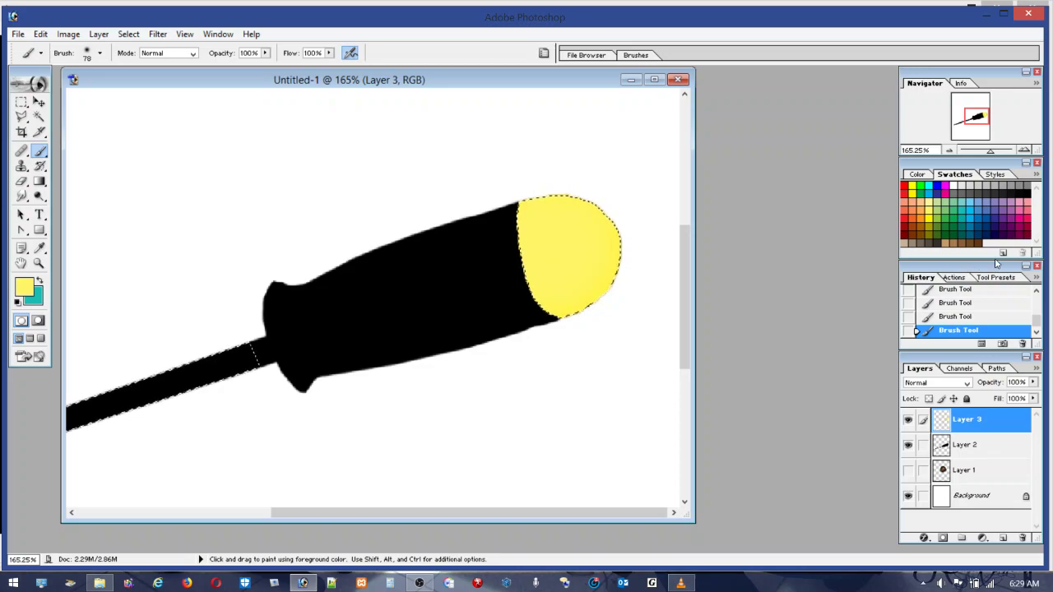
# Brush a black stroke on the cap's right edge, then undo it
pyautogui.click(1030, 190)
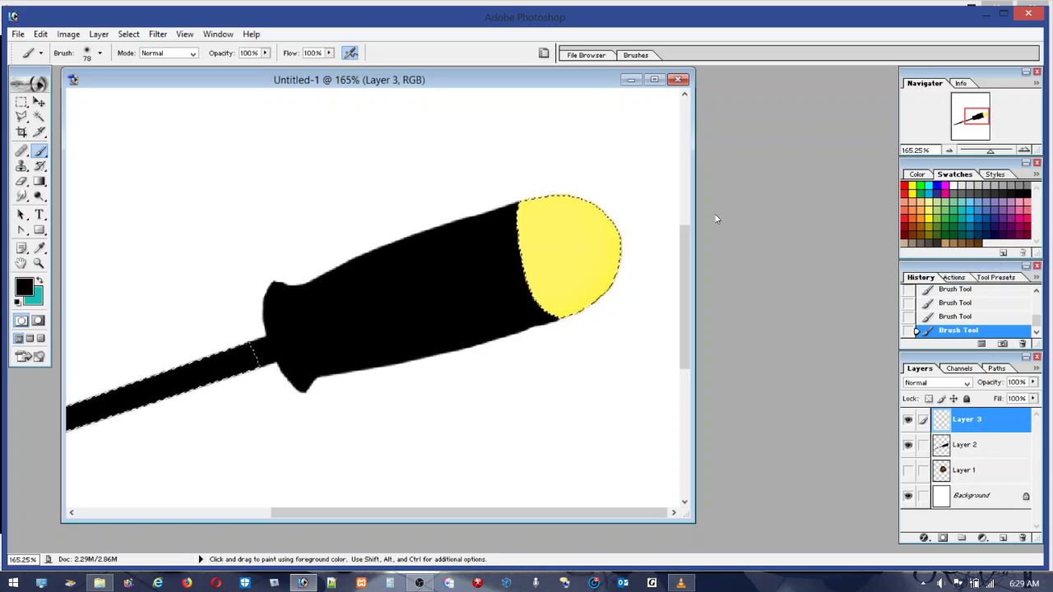
pyautogui.moveTo(621, 245); pyautogui.dragTo(642, 266)
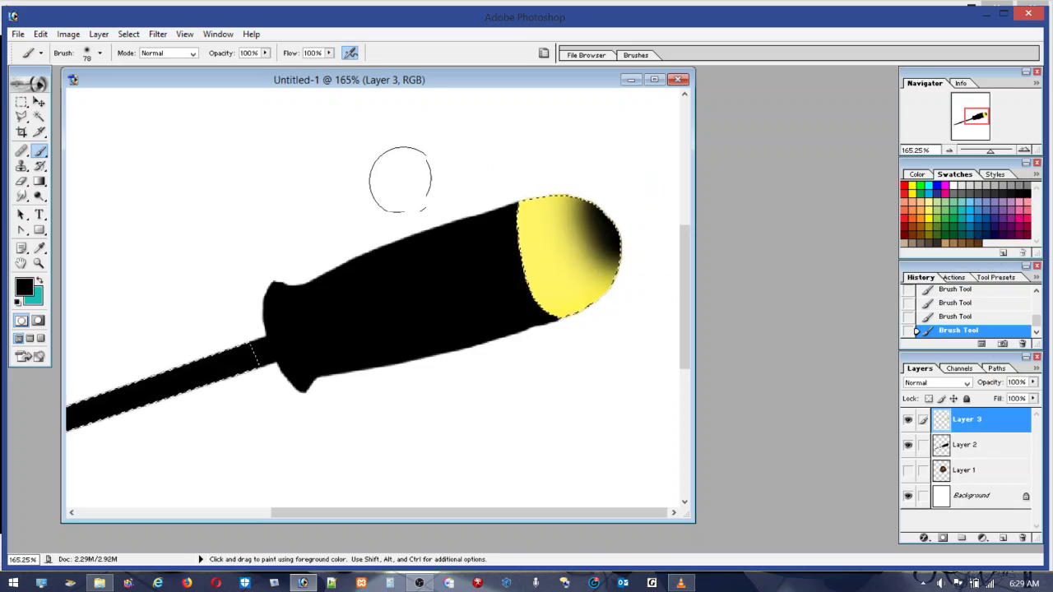
pyautogui.click(40, 34)
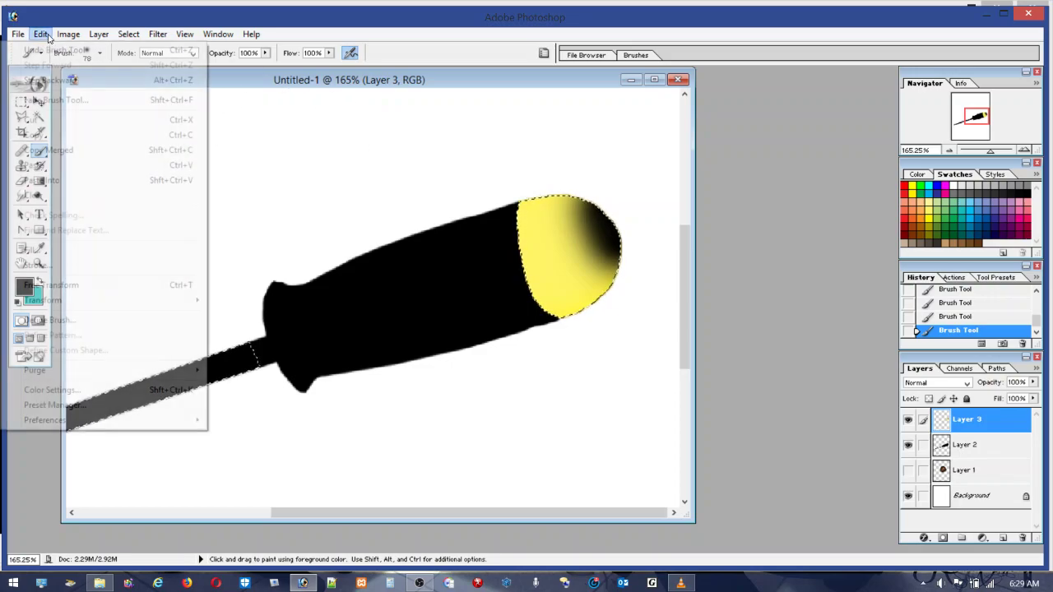
pyautogui.click(67, 50)
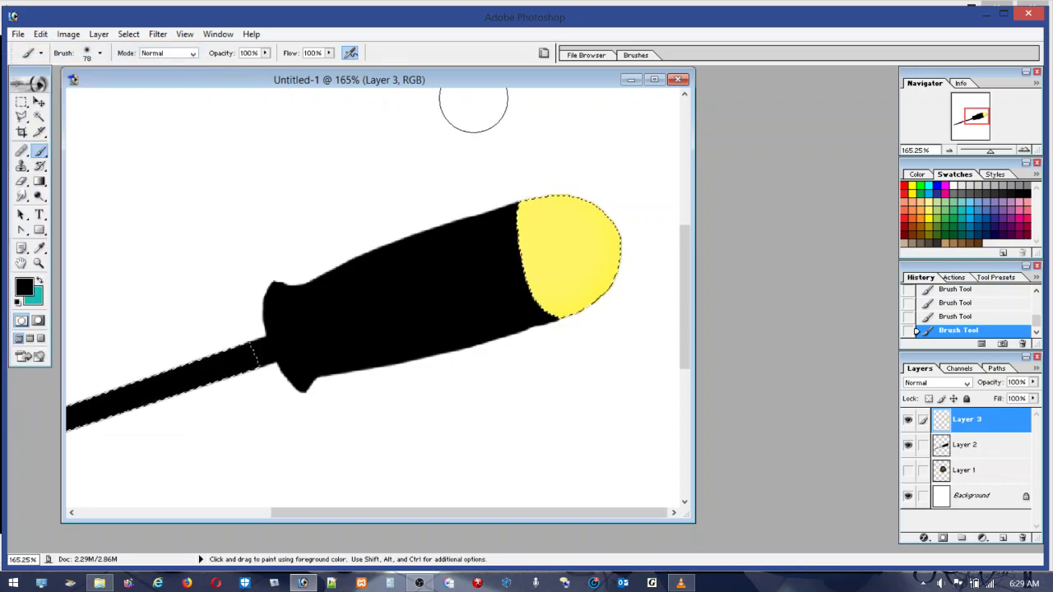
# Lower brush flow to 2–7% and shade the cap's right edge with faint brown
pyautogui.moveTo(329, 53); pyautogui.dragTo(261, 69)
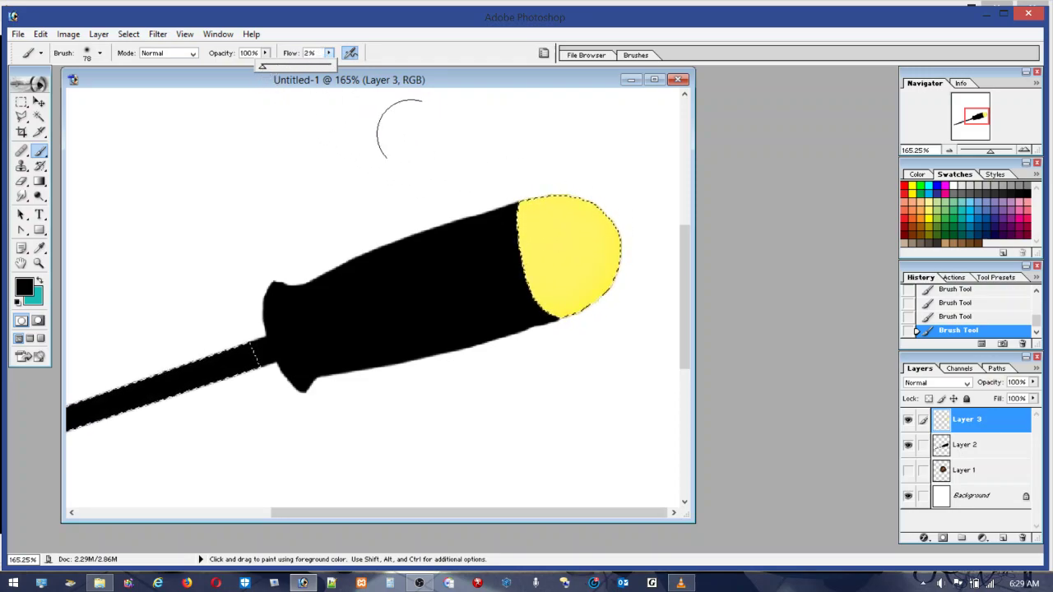
pyautogui.click(613, 221)
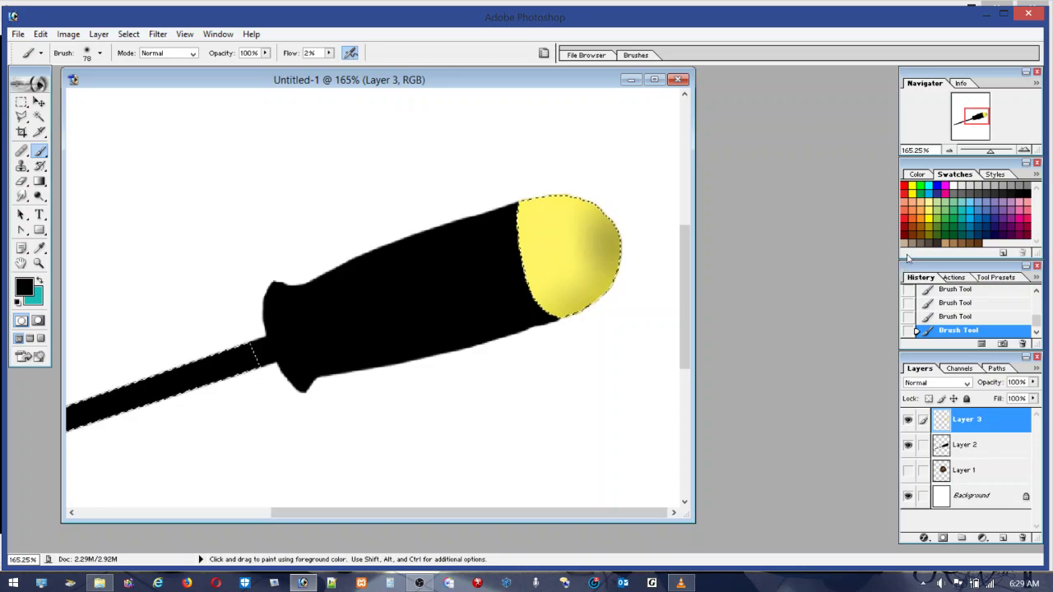
pyautogui.click(918, 232)
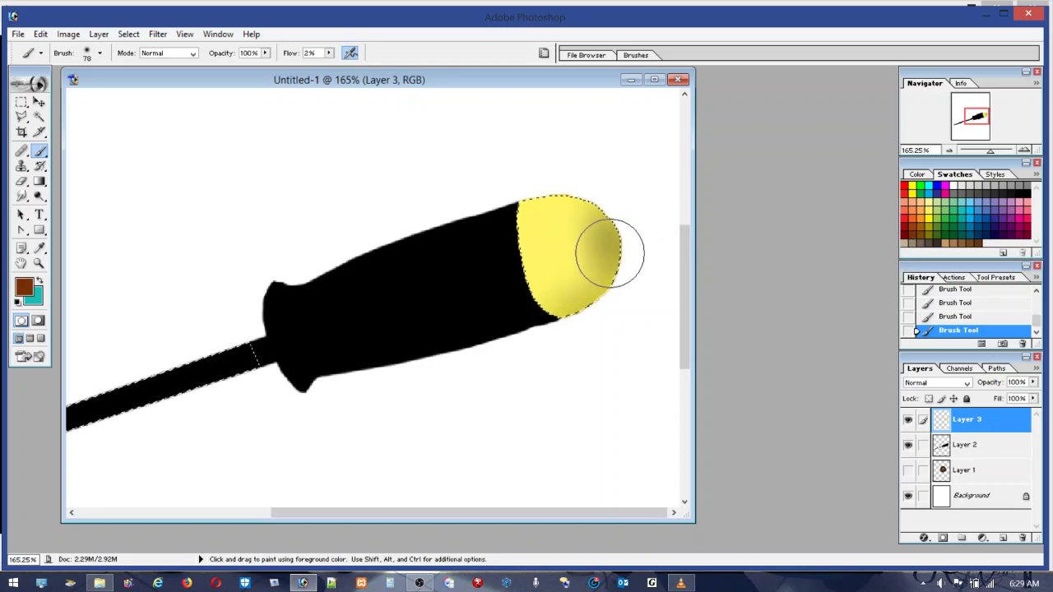
pyautogui.moveTo(592, 289); pyautogui.dragTo(613, 255)
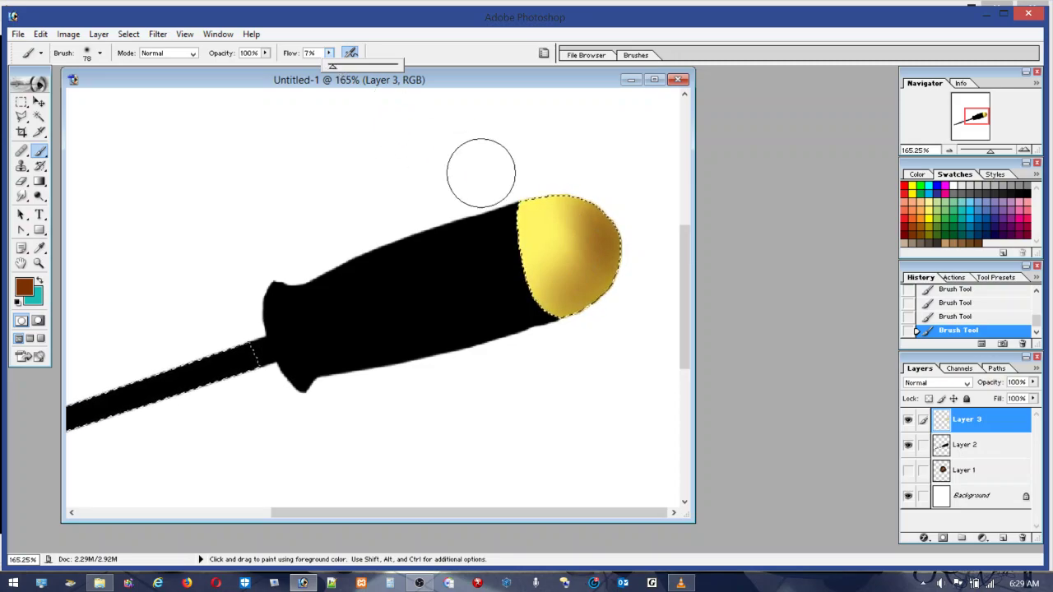
pyautogui.click(575, 190)
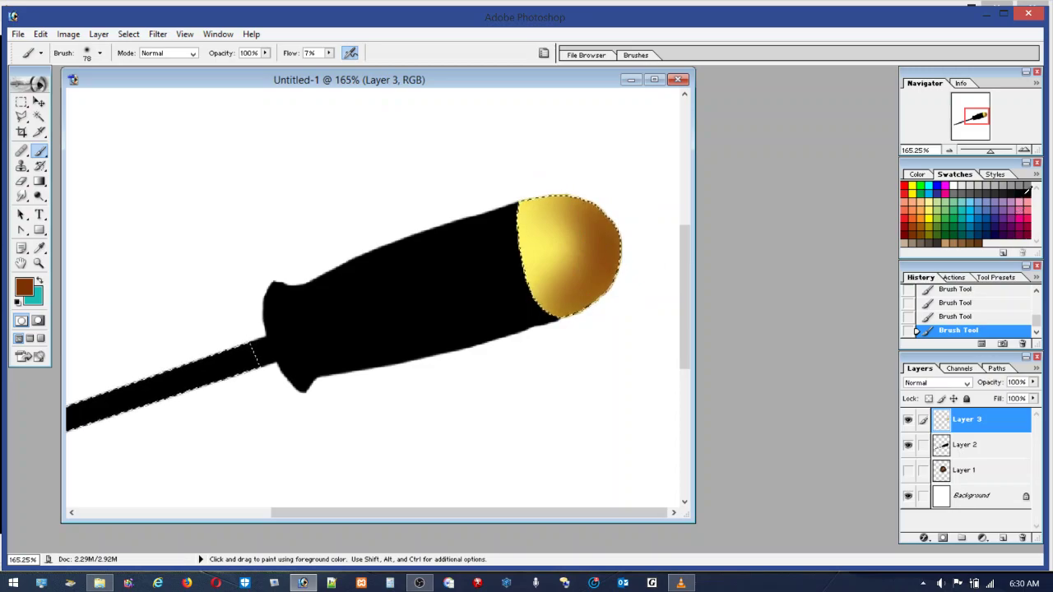
# Darken the cap's lower-right edge with black and add more brown shading
pyautogui.click(1026, 190)
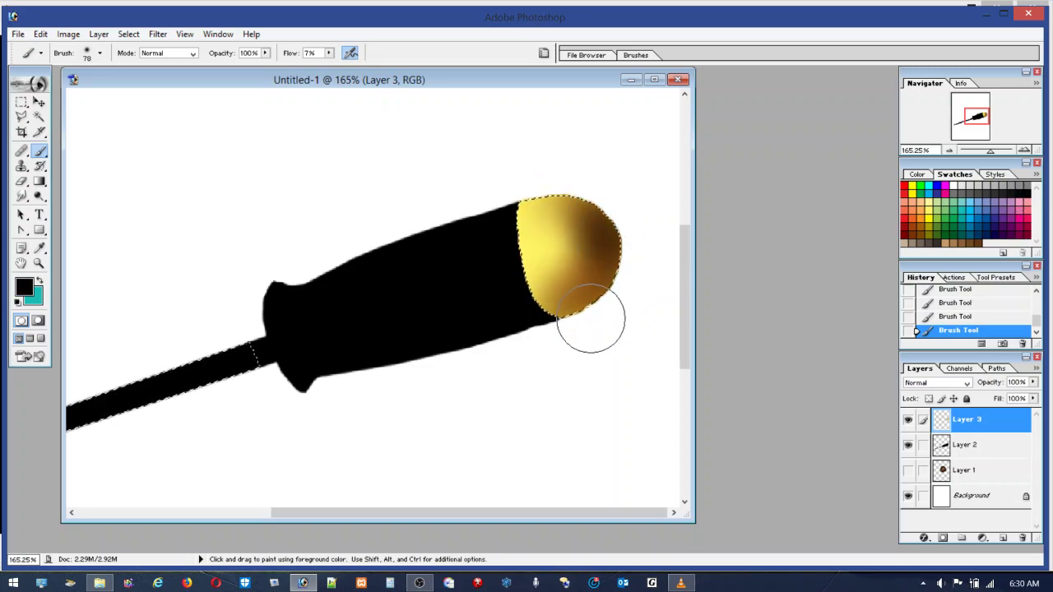
pyautogui.moveTo(591, 320)
pyautogui.mouseDown()
pyautogui.moveTo(618, 289)
pyautogui.moveTo(558, 352)
pyautogui.moveTo(605, 275)
pyautogui.moveTo(558, 326)
pyautogui.mouseUp()
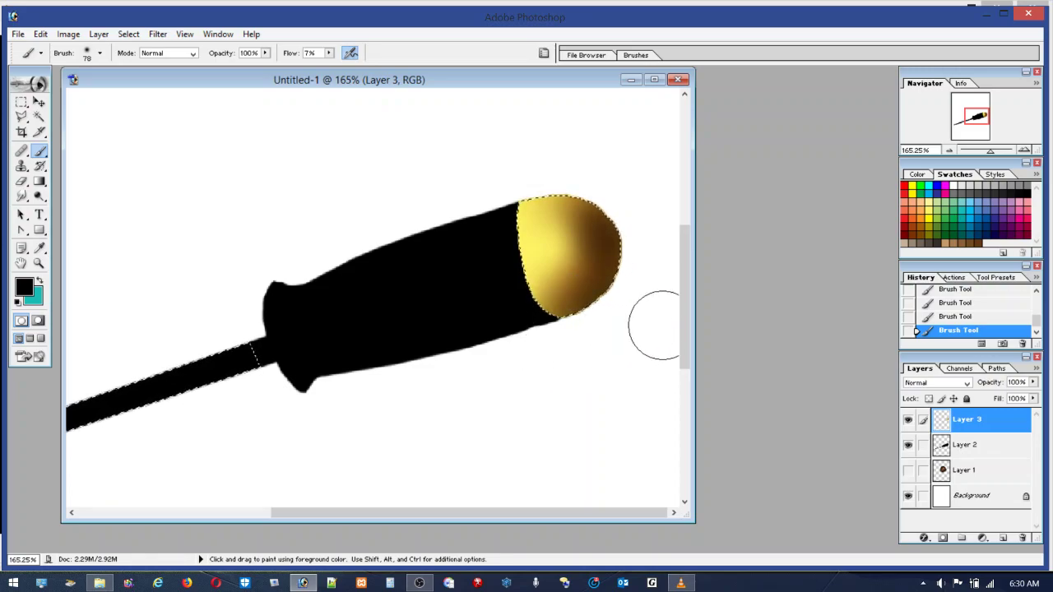
pyautogui.click(915, 231)
pyautogui.moveTo(600, 228)
pyautogui.mouseDown()
pyautogui.moveTo(586, 235)
pyautogui.moveTo(580, 294)
pyautogui.mouseUp()
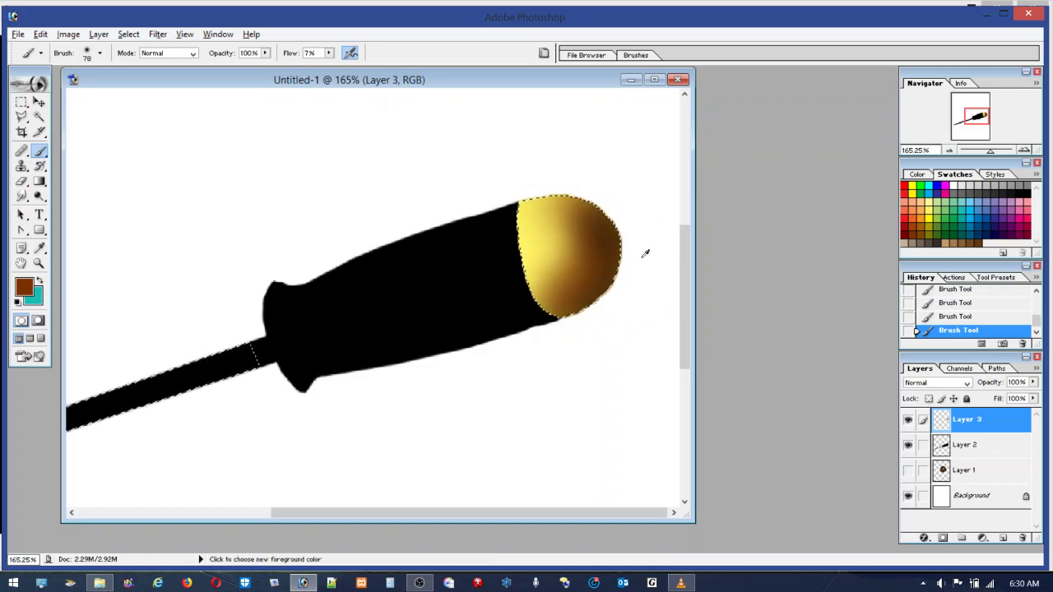
# Sample the cap's gold tones and paint a light yellow highlight on its lower-left
pyautogui.keyDown('alt'); pyautogui.click(563, 246); pyautogui.keyUp('alt')
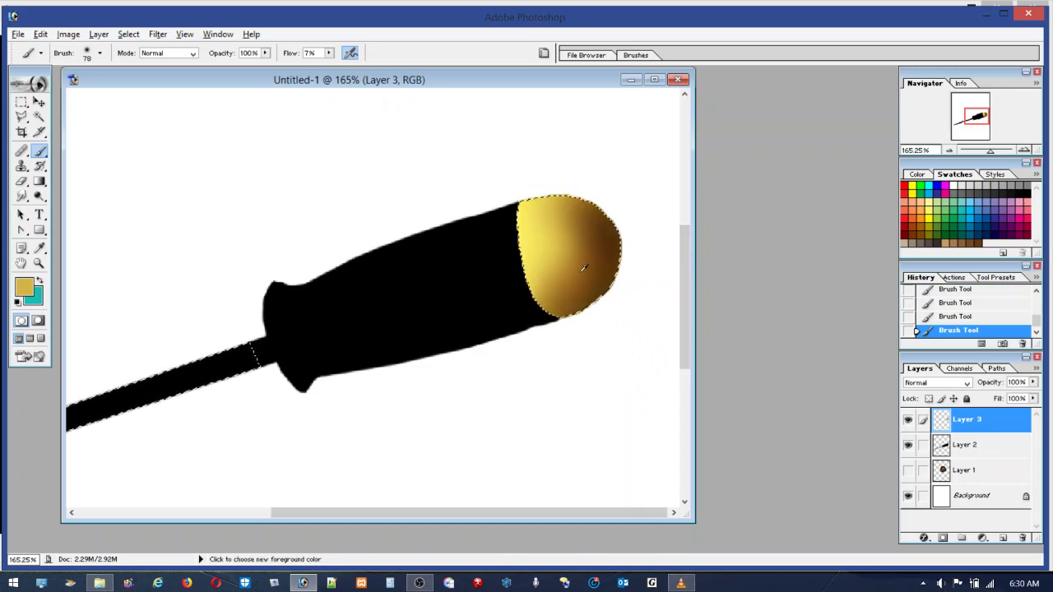
pyautogui.keyDown('alt'); pyautogui.click(582, 270); pyautogui.keyUp('alt')
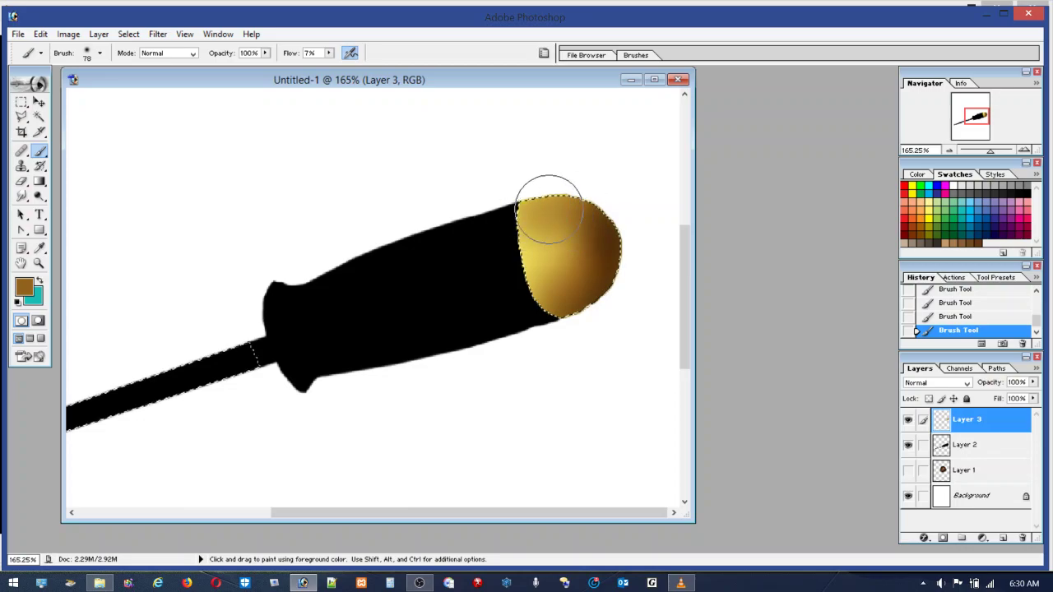
pyautogui.keyDown('alt'); pyautogui.click(547, 245); pyautogui.keyUp('alt')
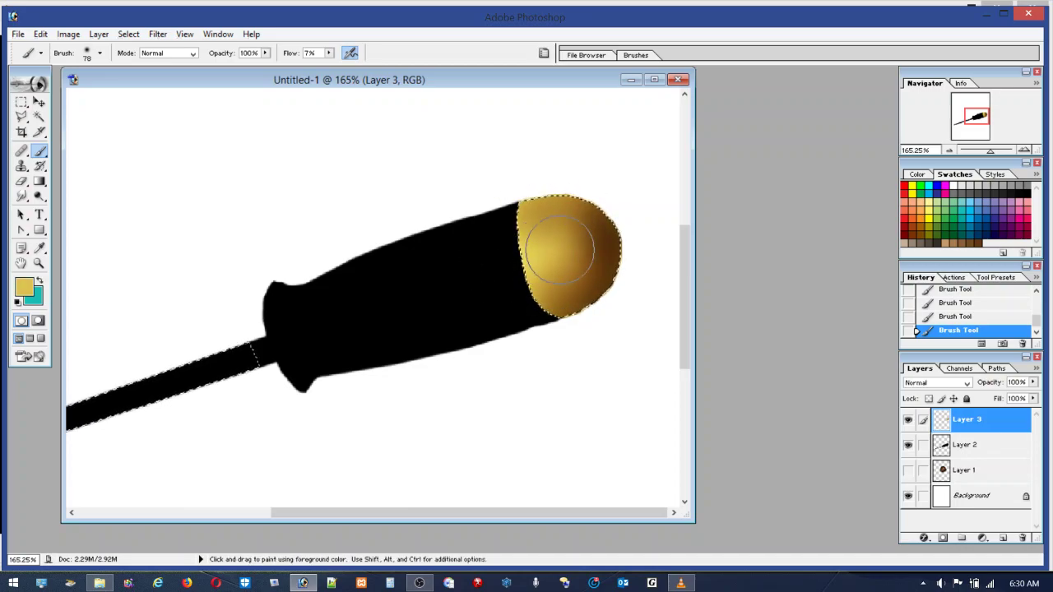
pyautogui.click(930, 209)
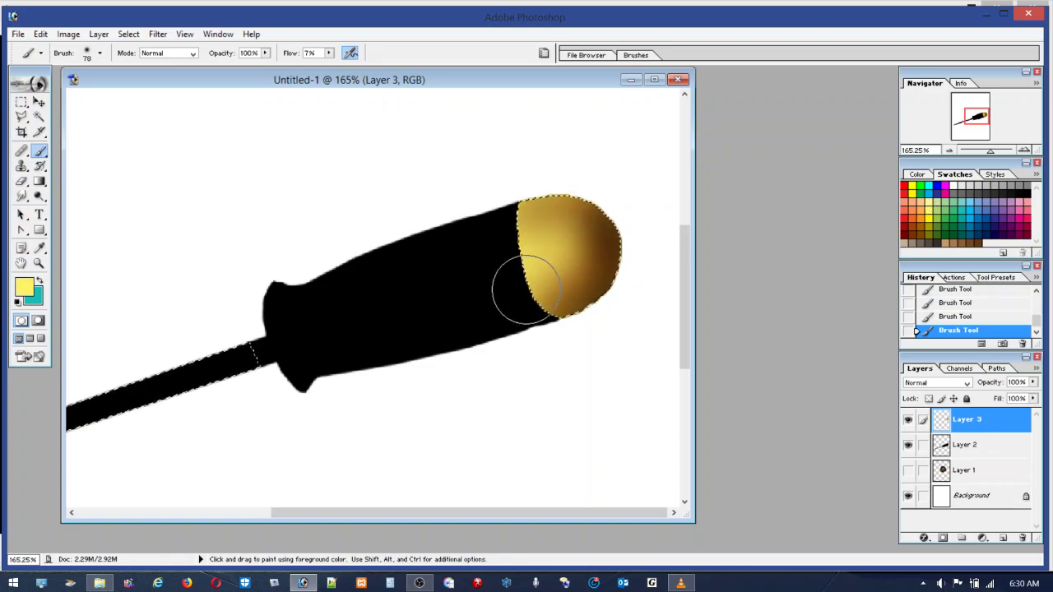
pyautogui.moveTo(527, 289); pyautogui.dragTo(518, 324)
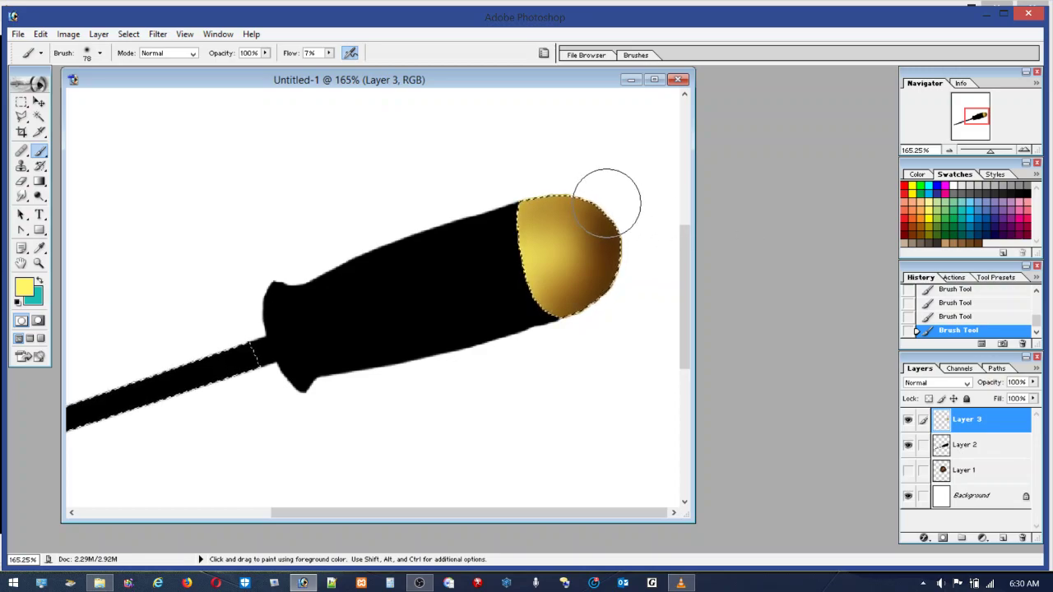
# Set black as paint colour with 4% flow and add a new layer above Layer 3
pyautogui.click(1030, 192)
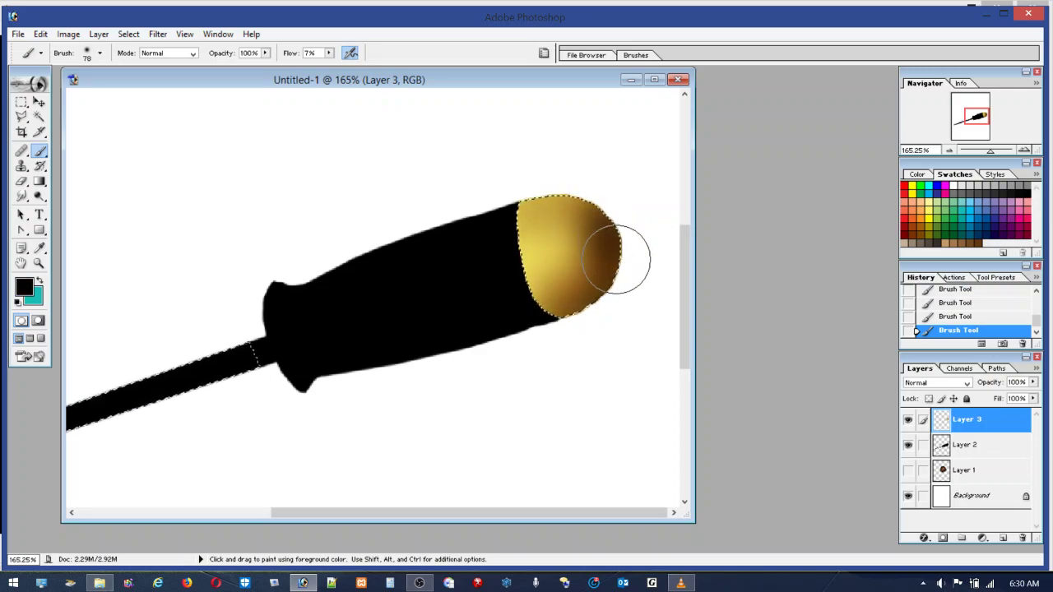
pyautogui.click(328, 53)
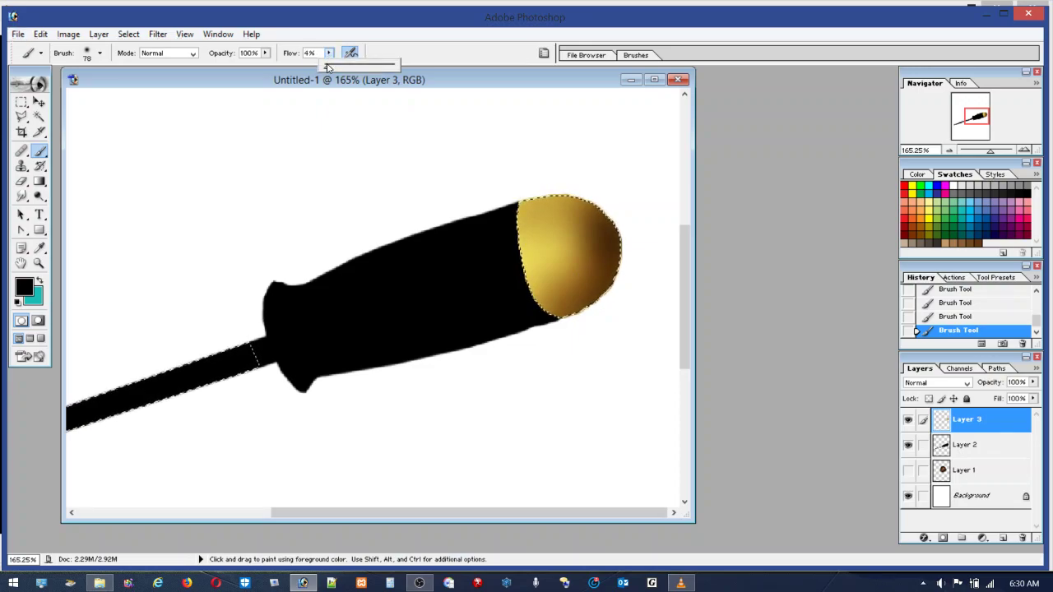
pyautogui.click(576, 292)
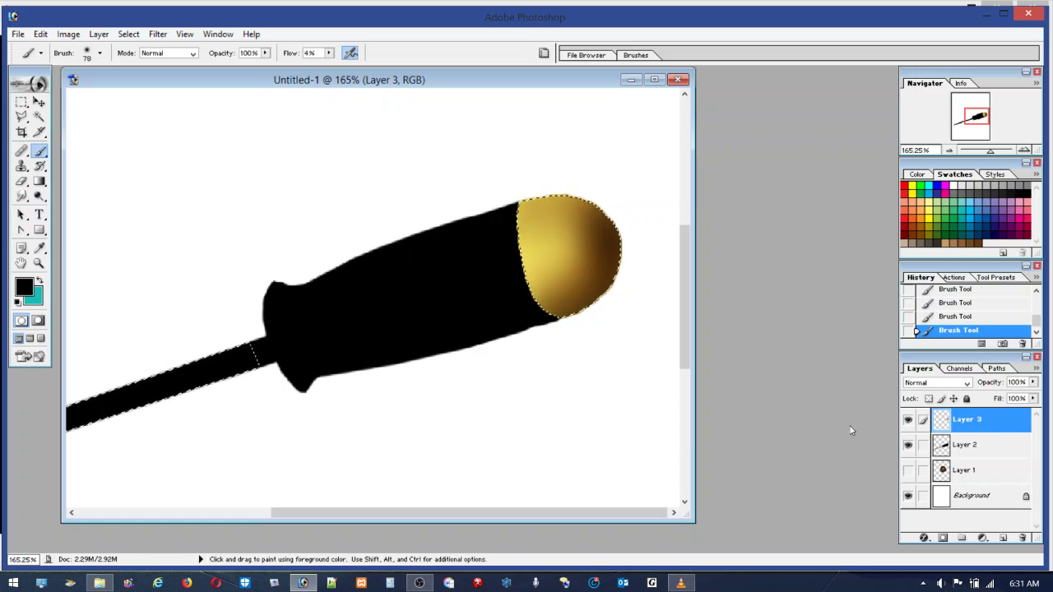
pyautogui.click(1002, 539)
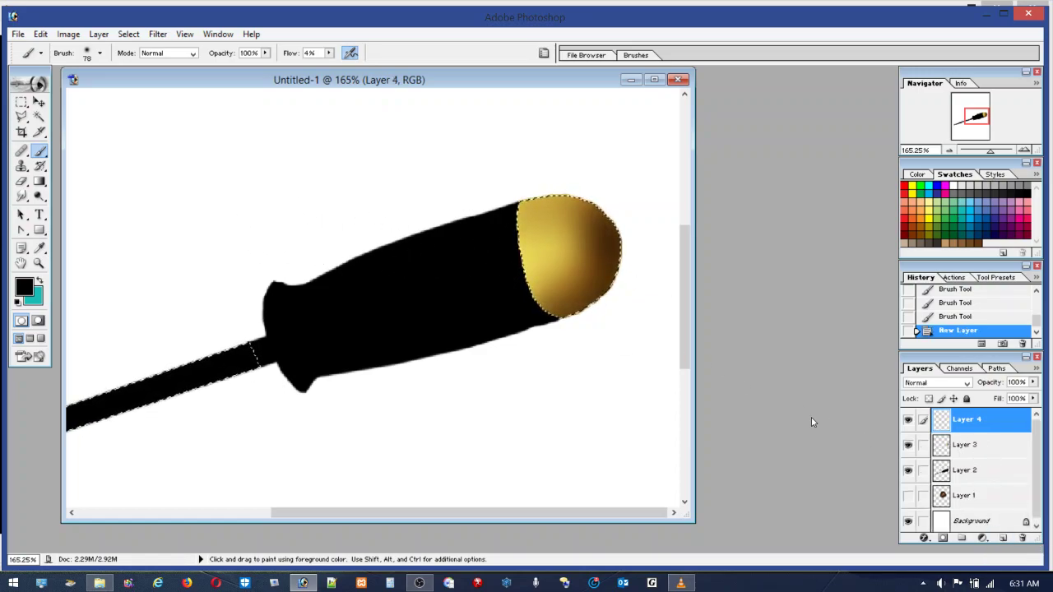
# Load the screwdriver's selection, move Layer 4 below Layer 3, and pick dark grey
pyautogui.keyDown('ctrl'); pyautogui.click(958, 476); pyautogui.keyUp('ctrl')
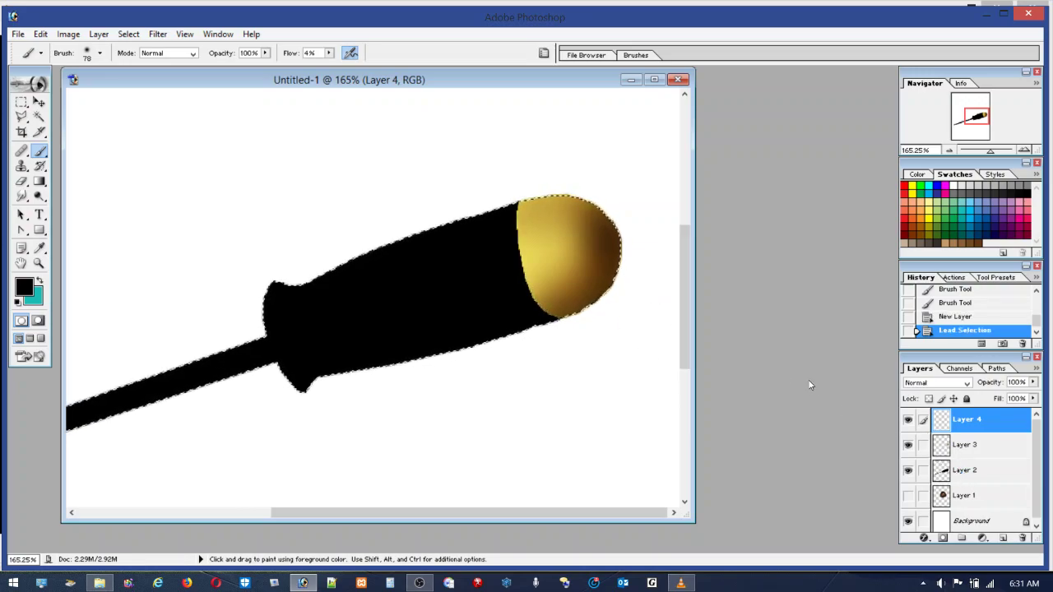
pyautogui.moveTo(968, 423); pyautogui.dragTo(969, 458)
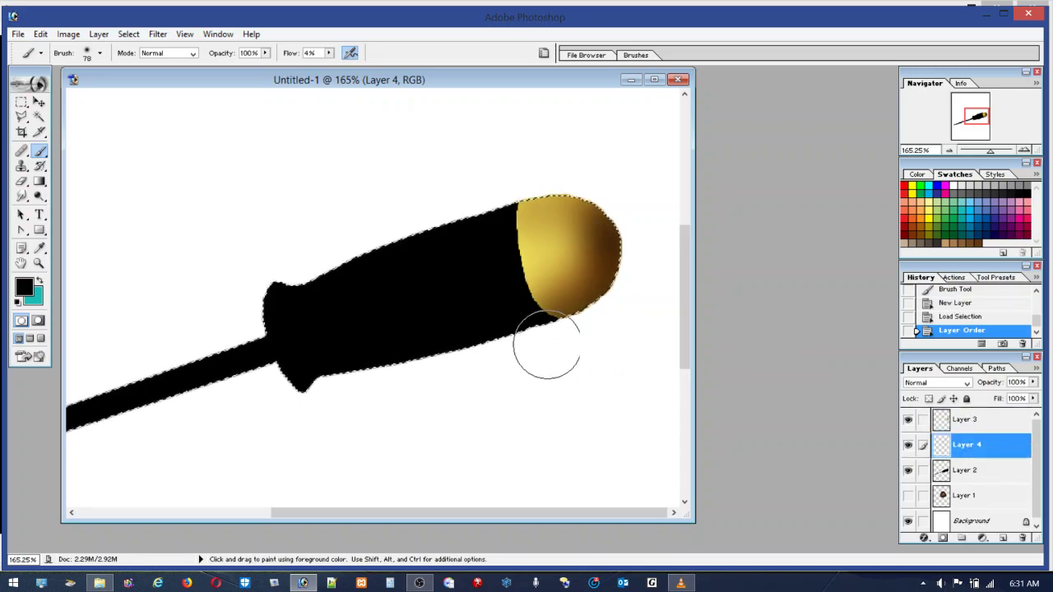
pyautogui.click(997, 191)
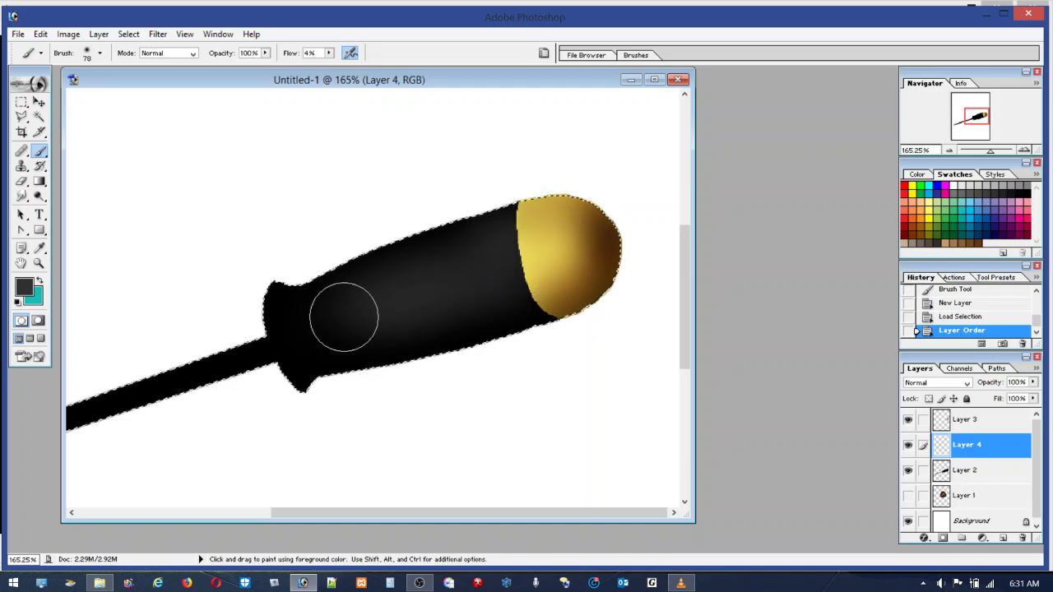
# Raise brush flow to 40% and brush a dark-grey sheen along the handle's middle
pyautogui.moveTo(326, 325); pyautogui.dragTo(329, 312)
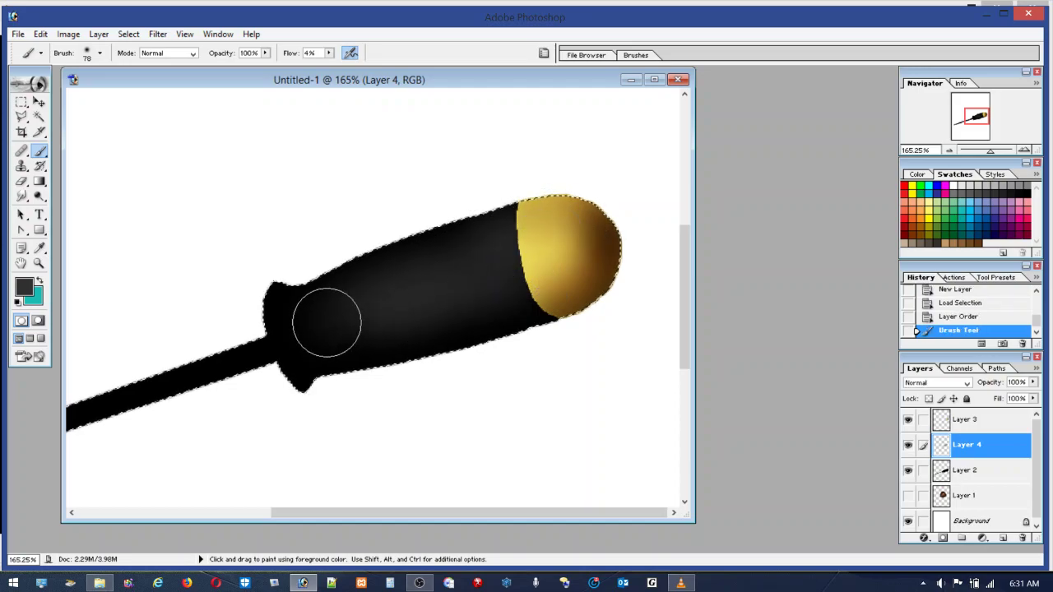
pyautogui.click(87, 55)
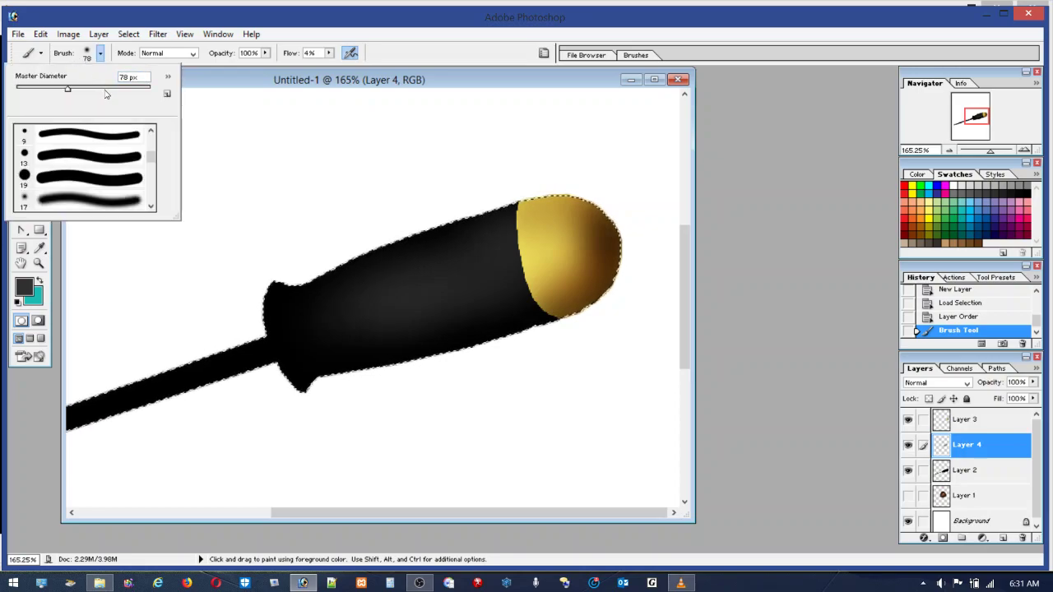
pyautogui.click(329, 53)
pyautogui.moveTo(330, 67); pyautogui.dragTo(354, 70)
pyautogui.click(317, 316)
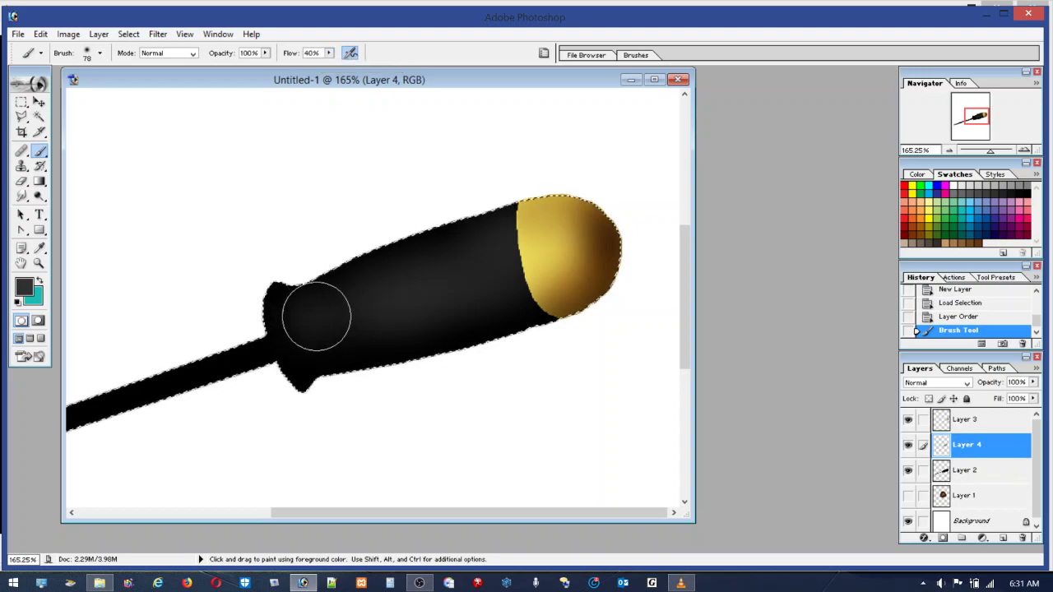
pyautogui.moveTo(554, 247); pyautogui.dragTo(551, 249)
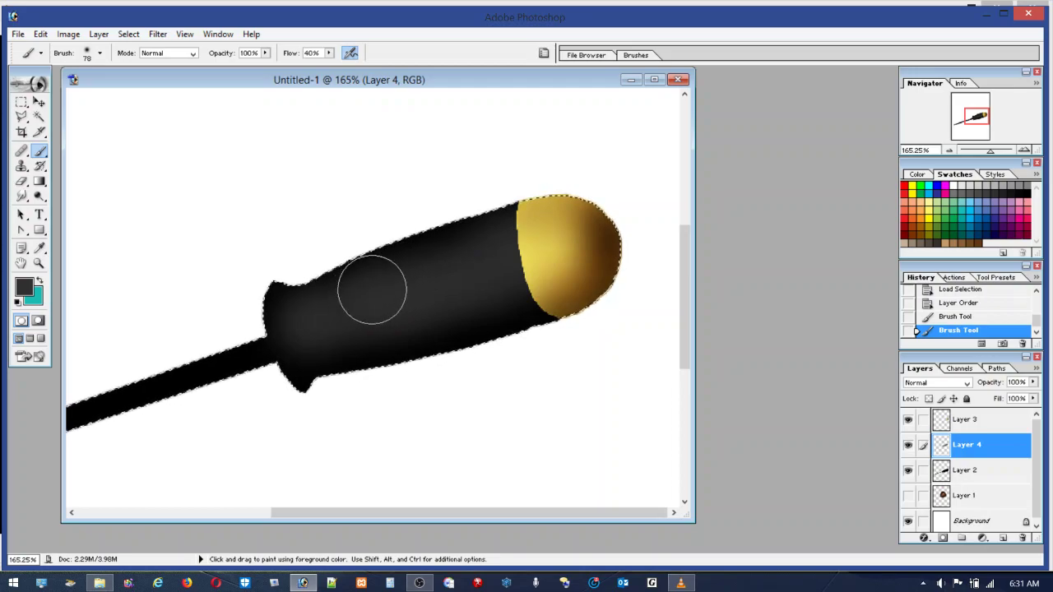
pyautogui.click(566, 234)
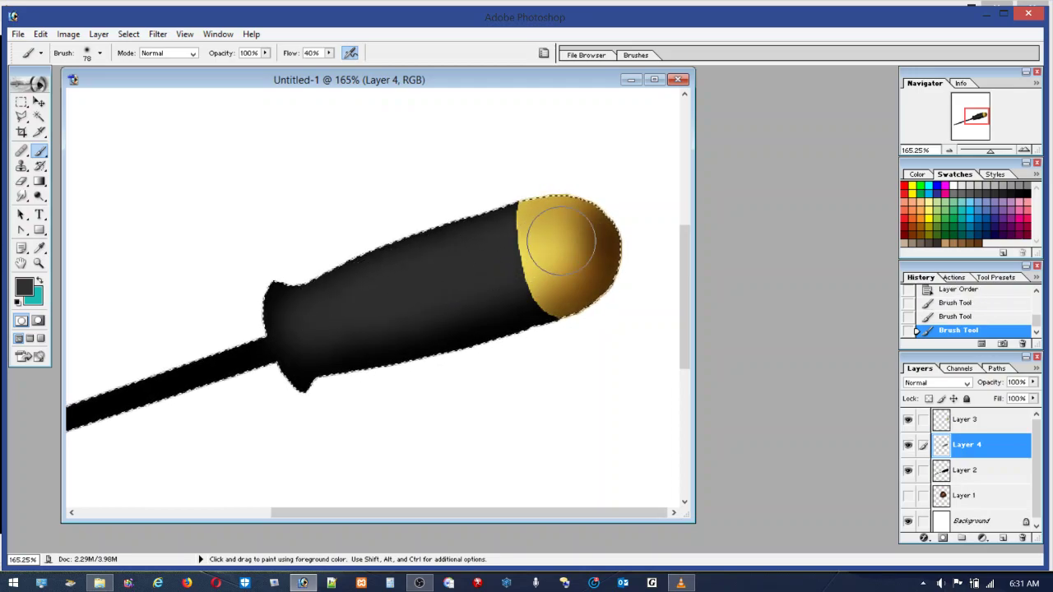
pyautogui.moveTo(561, 239); pyautogui.dragTo(574, 239)
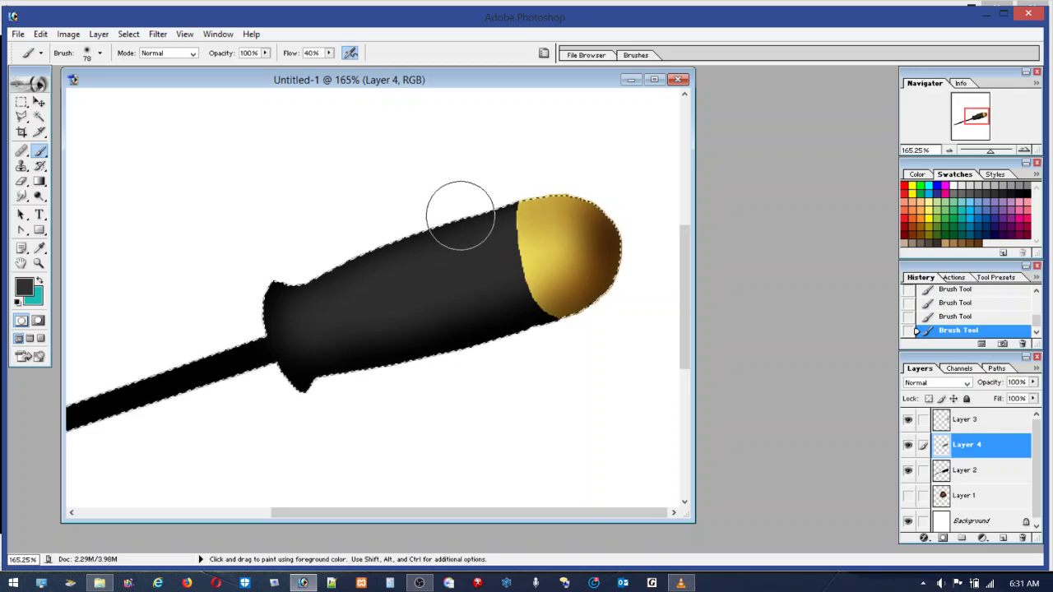
# Set brush flow to 15% and try brush diameters of 29, 13 and 44 px
pyautogui.click(82, 52)
pyautogui.click(34, 88)
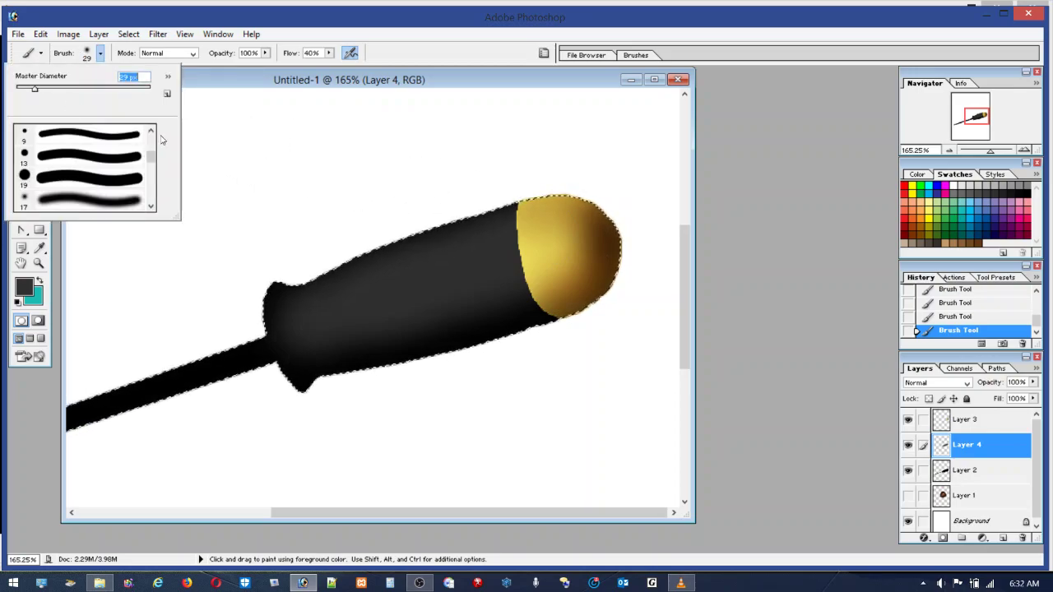
pyautogui.click(329, 53)
pyautogui.moveTo(329, 64); pyautogui.dragTo(313, 69)
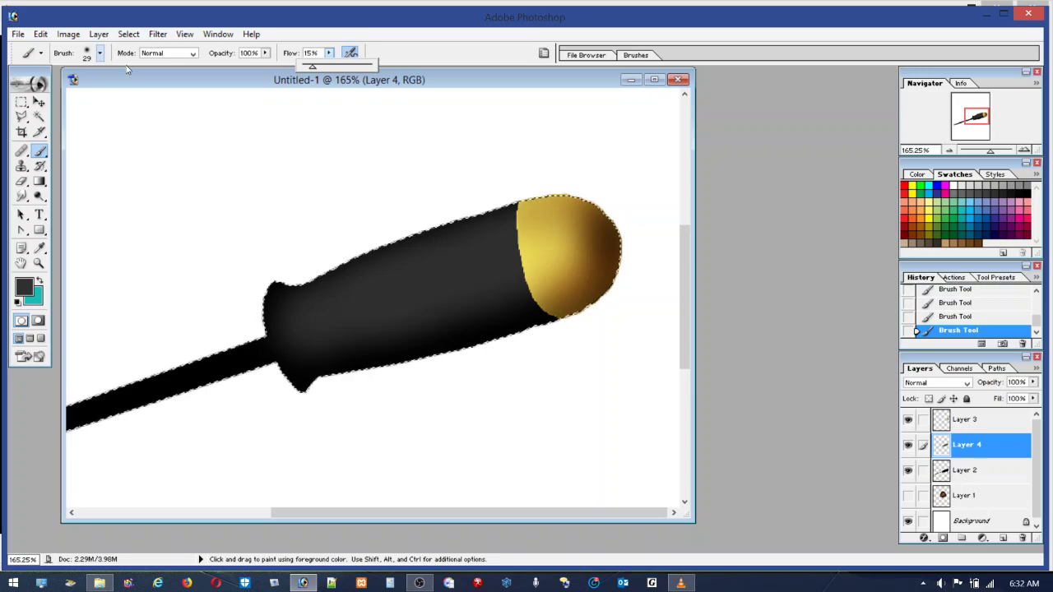
pyautogui.click(85, 56)
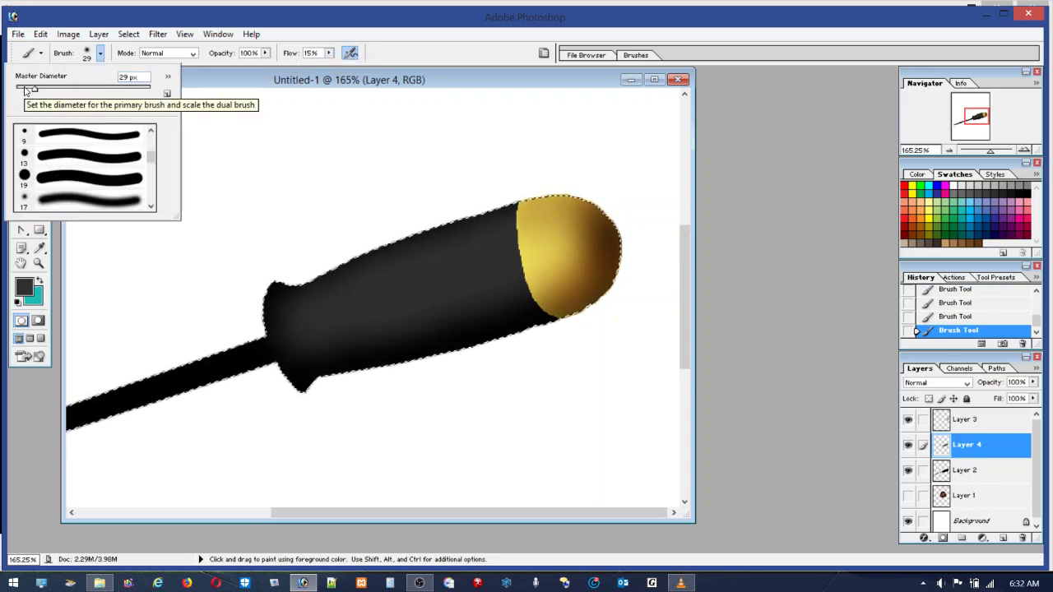
pyautogui.click(23, 88)
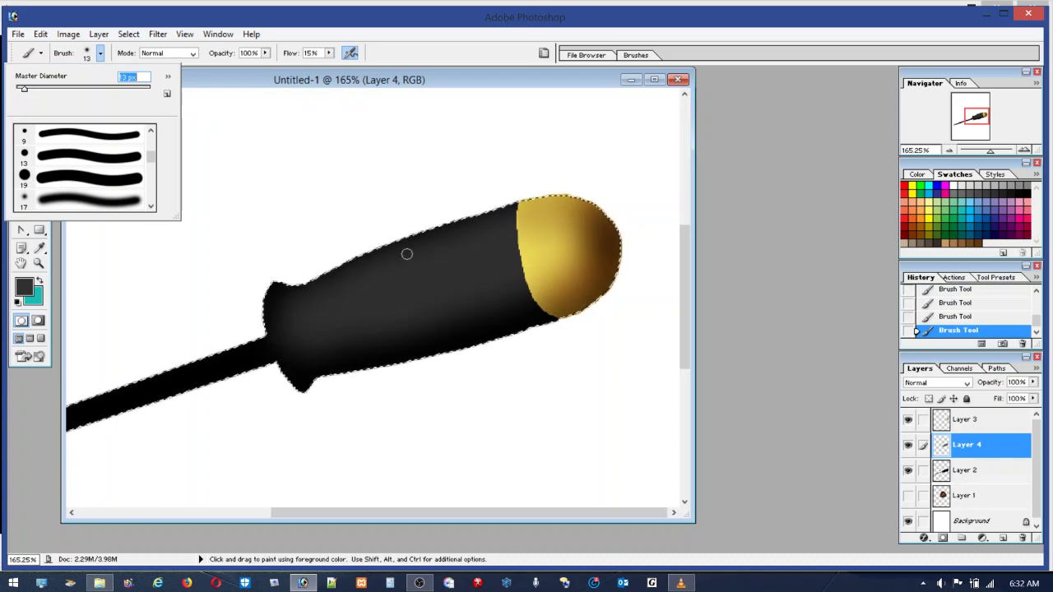
pyautogui.click(45, 88)
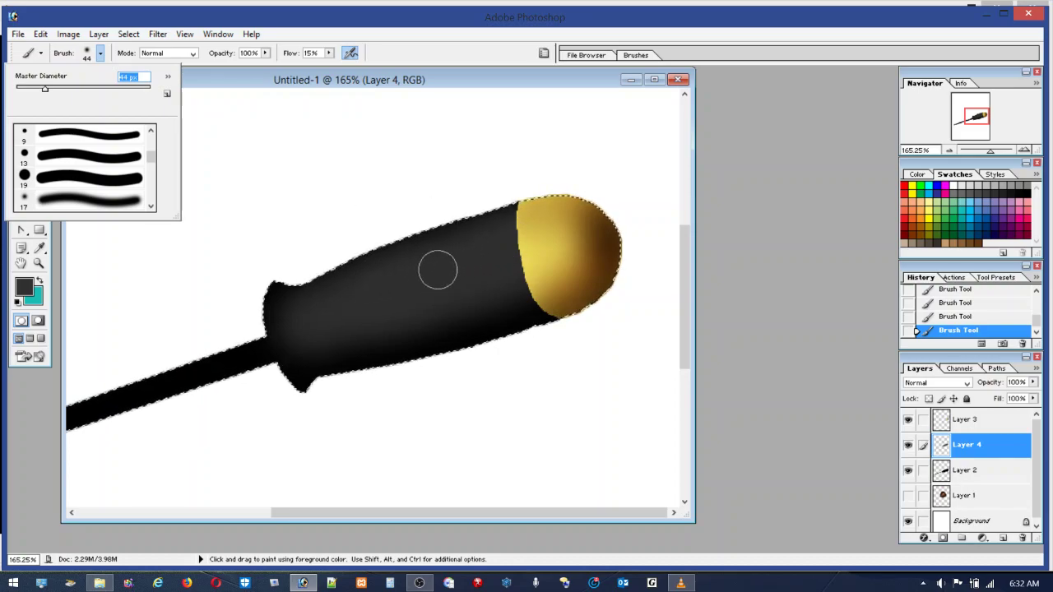
# Sample darker and lighter handle tones, shrink the brush to 18 px, and undo a bad stroke
pyautogui.keyDown('alt'); pyautogui.click(469, 308); pyautogui.keyUp('alt')
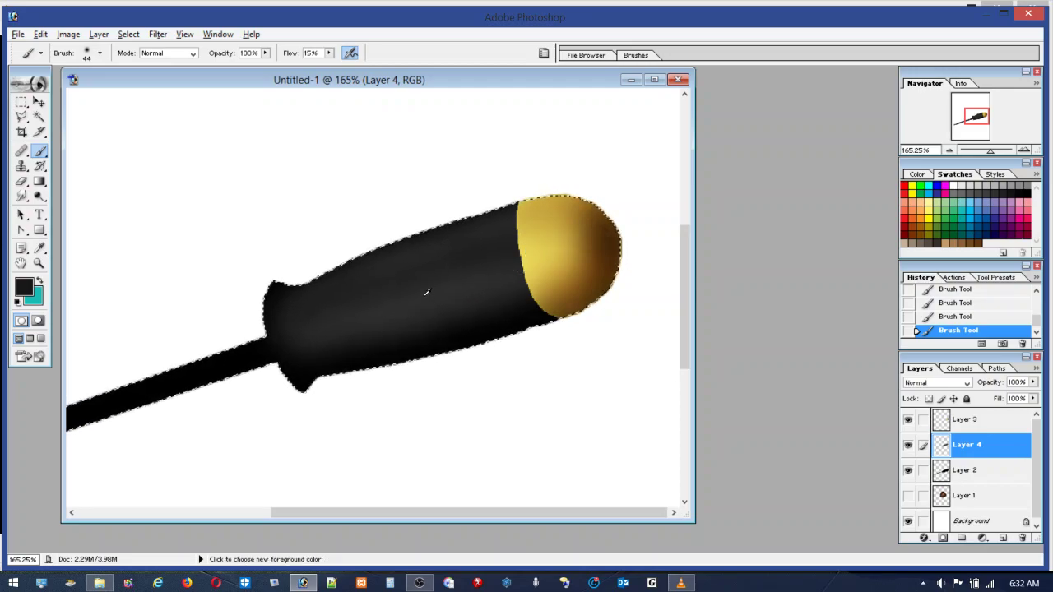
pyautogui.keyDown('alt'); pyautogui.click(424, 295); pyautogui.keyUp('alt')
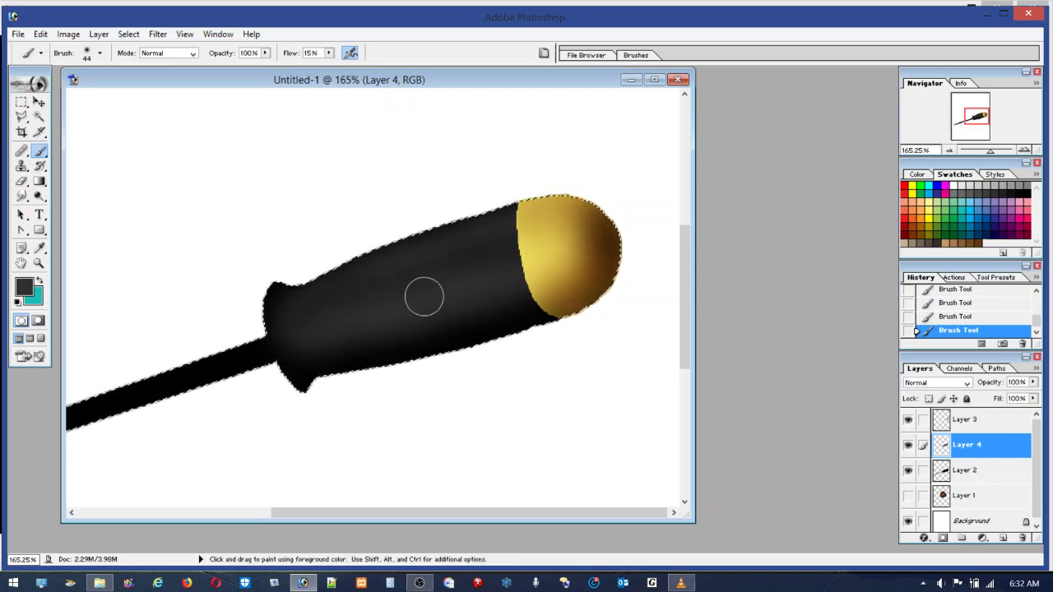
pyautogui.click(100, 53)
pyautogui.moveTo(45, 89); pyautogui.dragTo(27, 88)
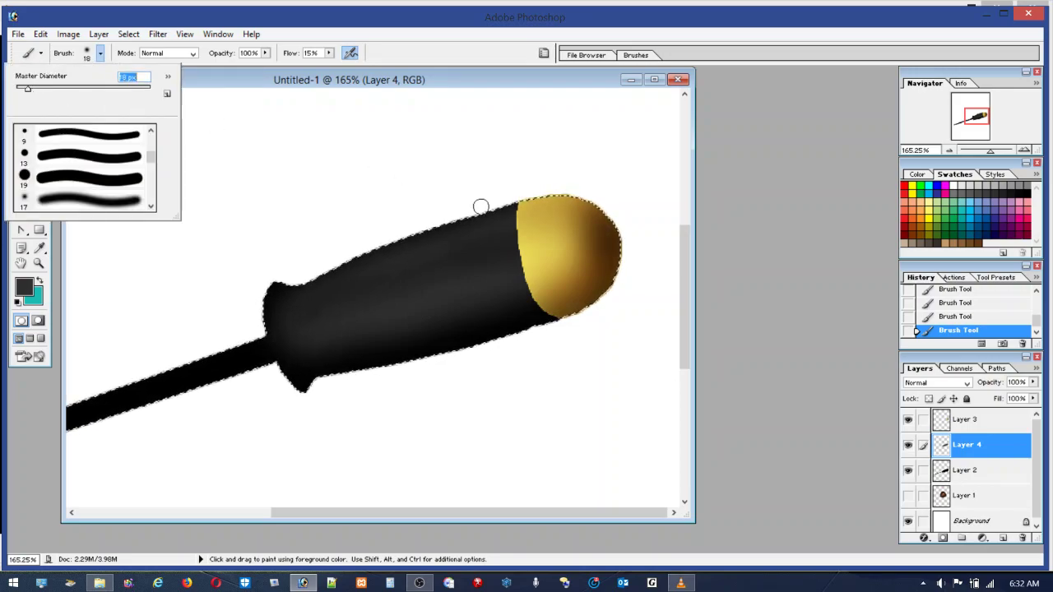
pyautogui.press('Return')
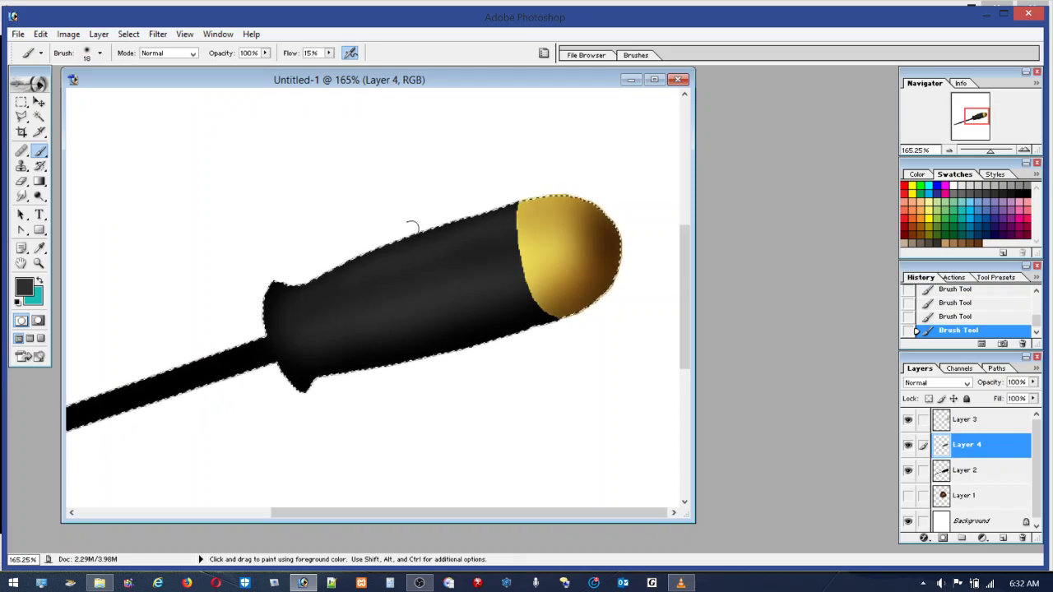
pyautogui.click(41, 33)
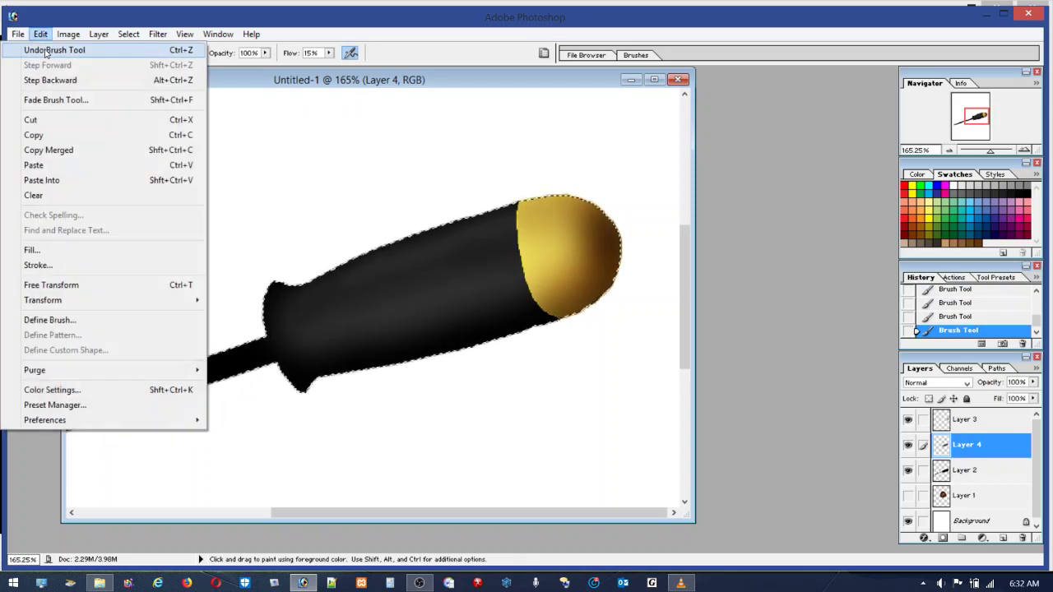
pyautogui.click(57, 51)
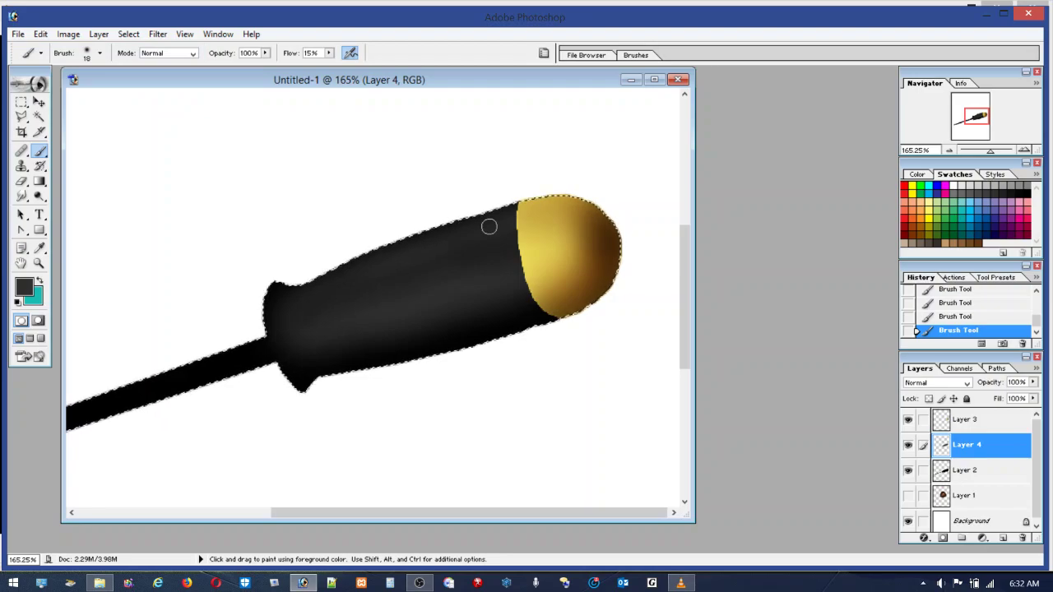
# Paint straight highlight streaks, switching the brush from 13 and 9 px to soft 17 px
pyautogui.press('ctrl')
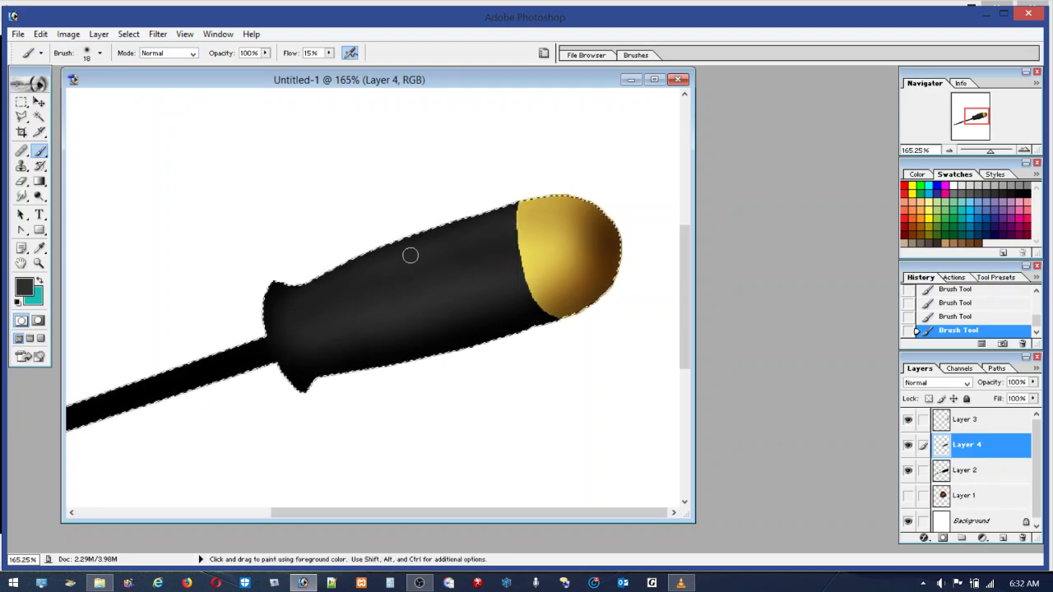
pyautogui.press('shift')
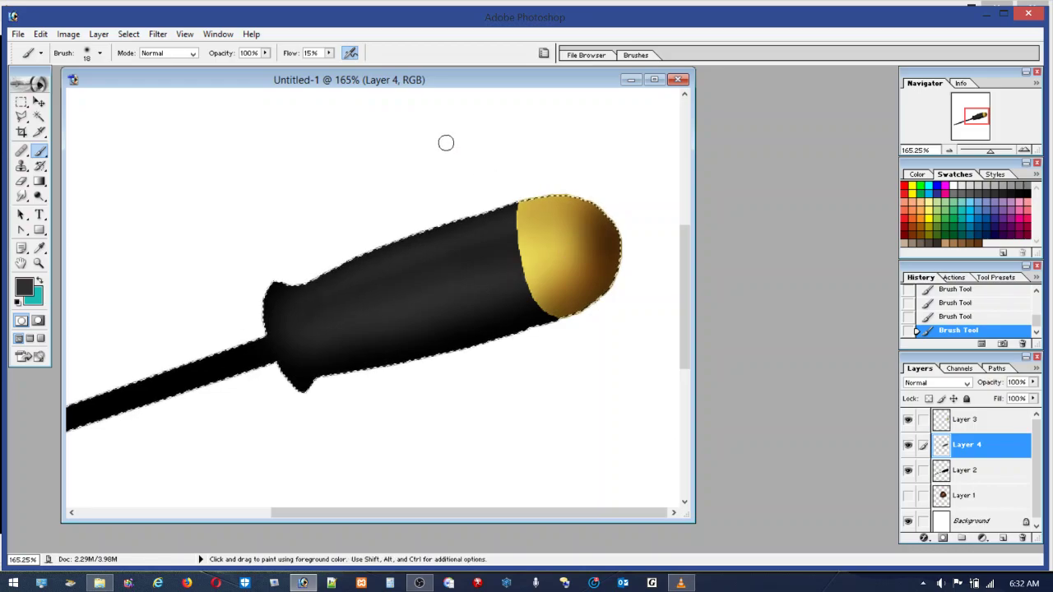
pyautogui.click(99, 53)
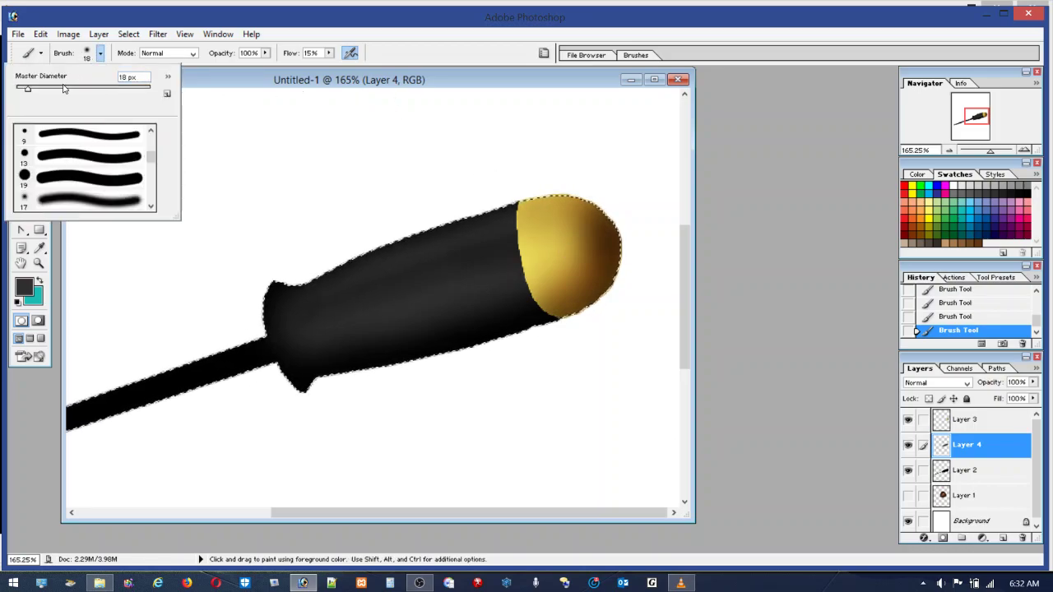
pyautogui.click(76, 158)
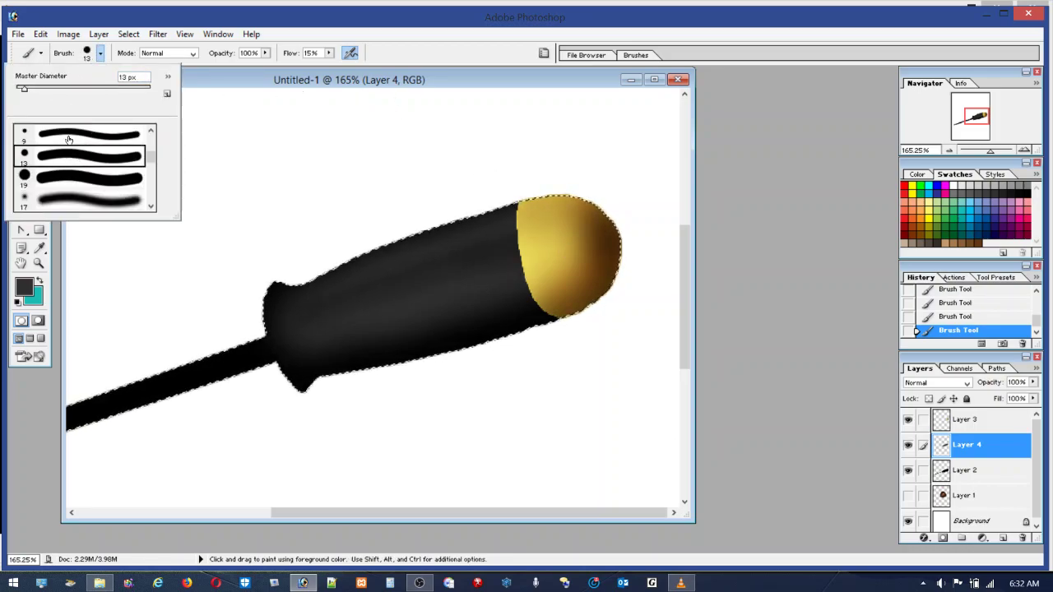
pyautogui.press(',')
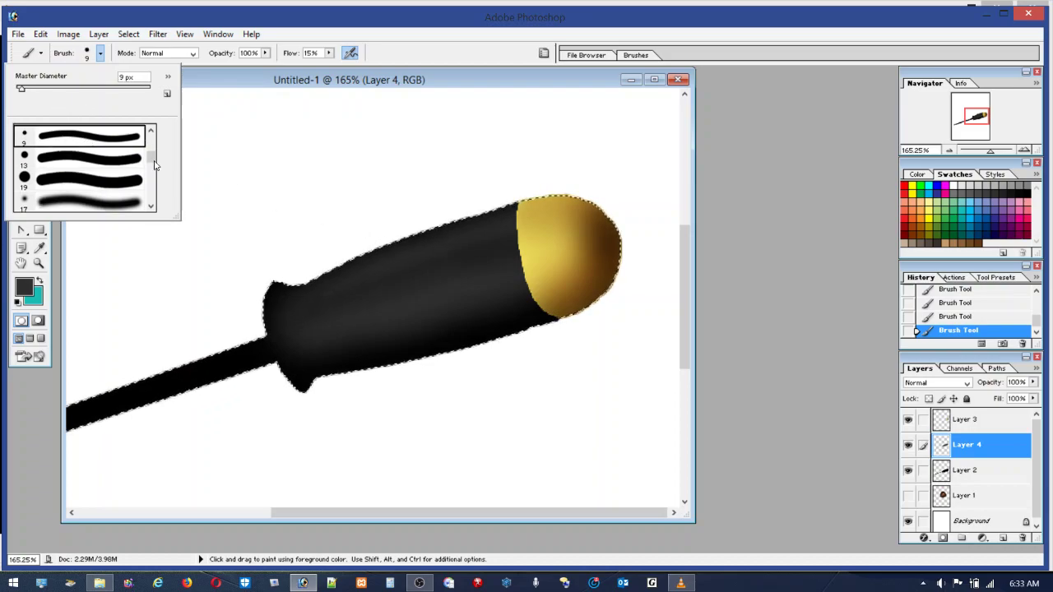
pyautogui.press('Escape')
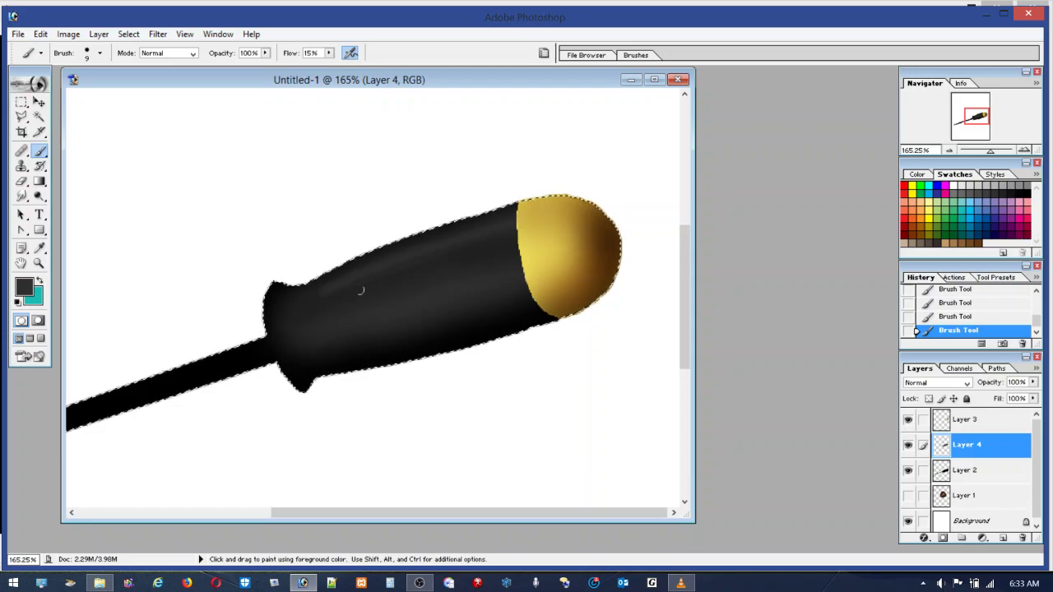
pyautogui.click(87, 50)
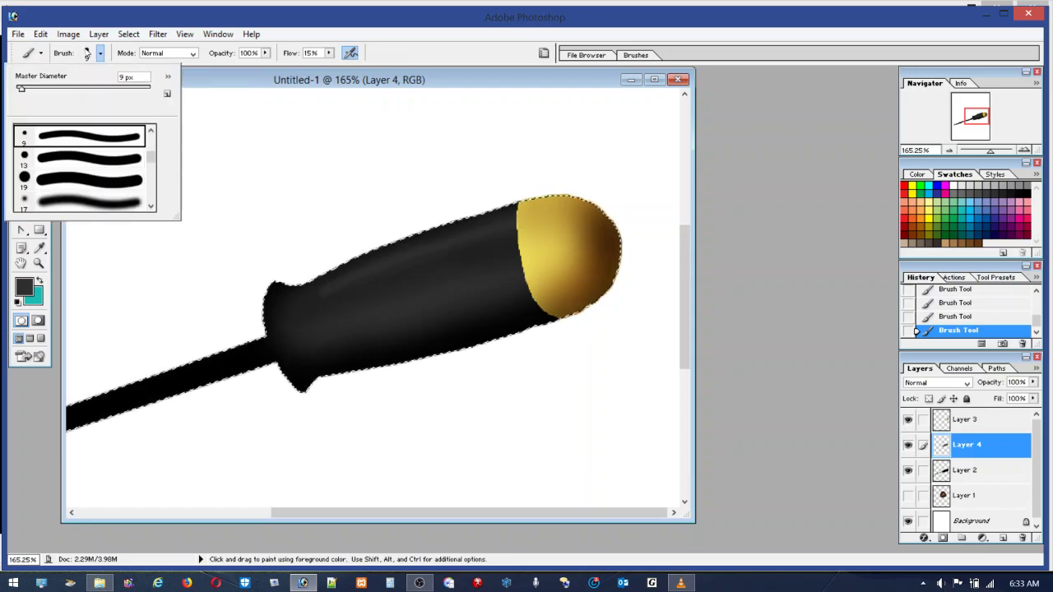
pyautogui.click(60, 201)
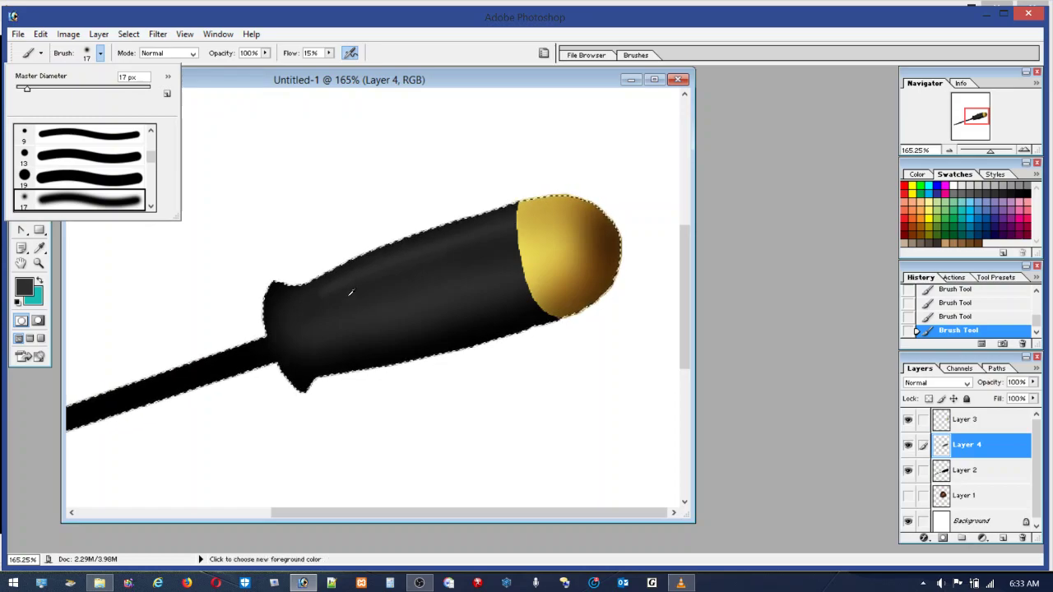
pyautogui.press('Return')
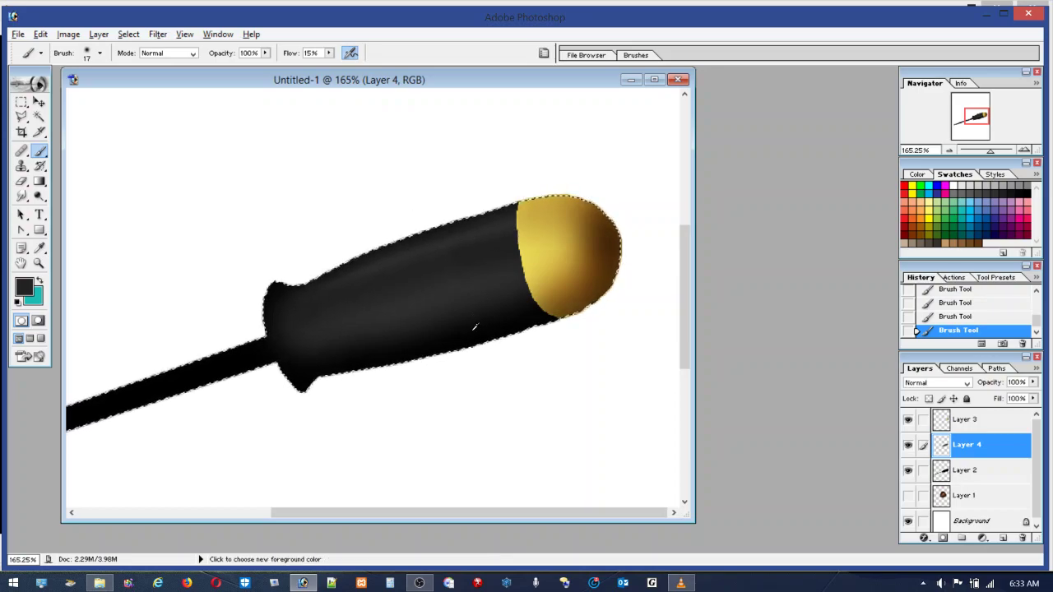
pyautogui.keyDown('alt'); pyautogui.click(474, 327); pyautogui.keyUp('alt')
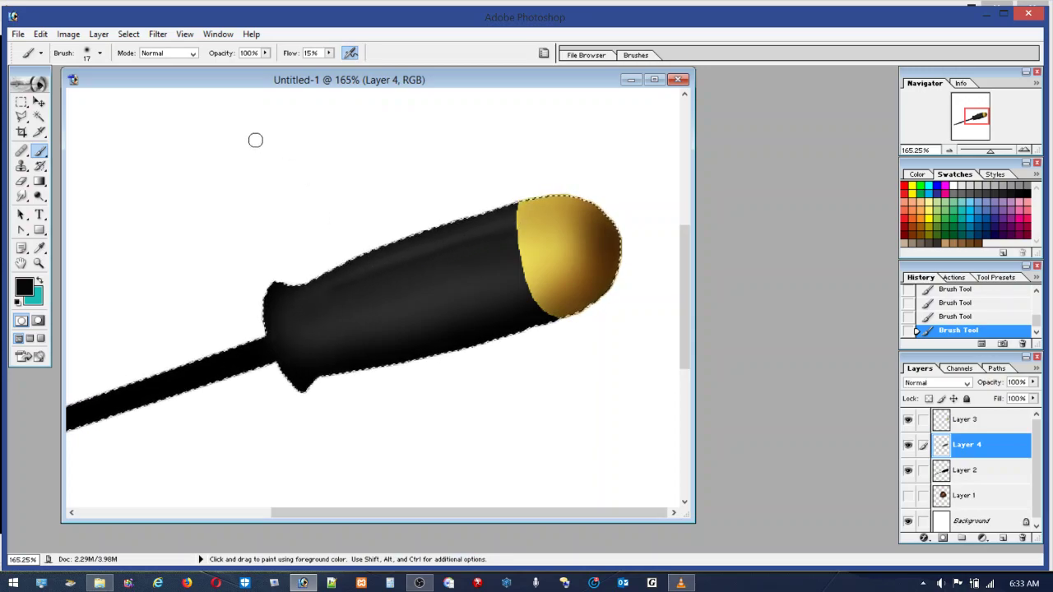
# Fade the last brush stroke to 53% opacity
pyautogui.click(40, 35)
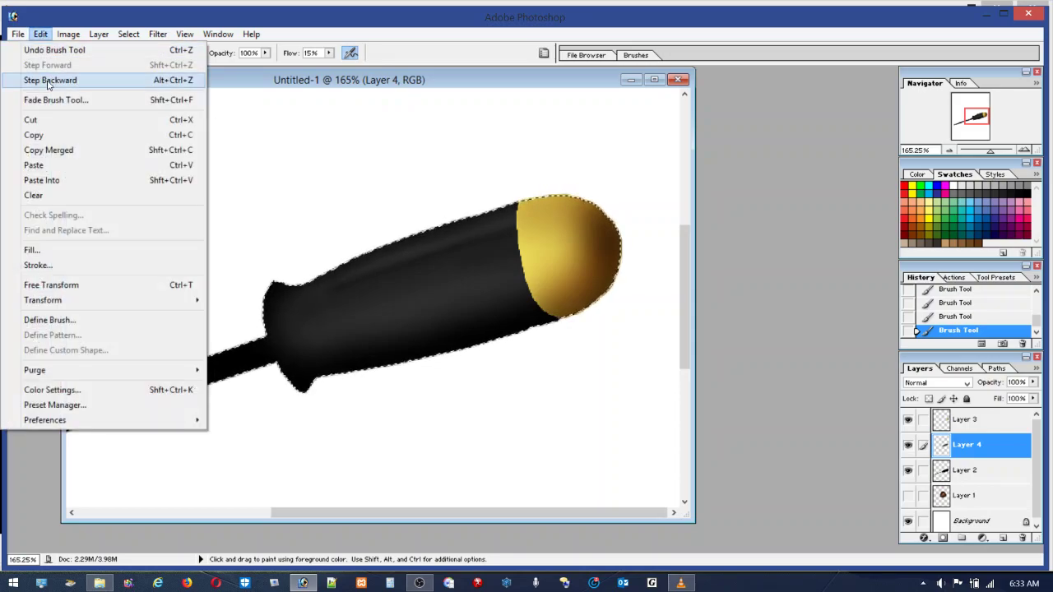
pyautogui.click(50, 99)
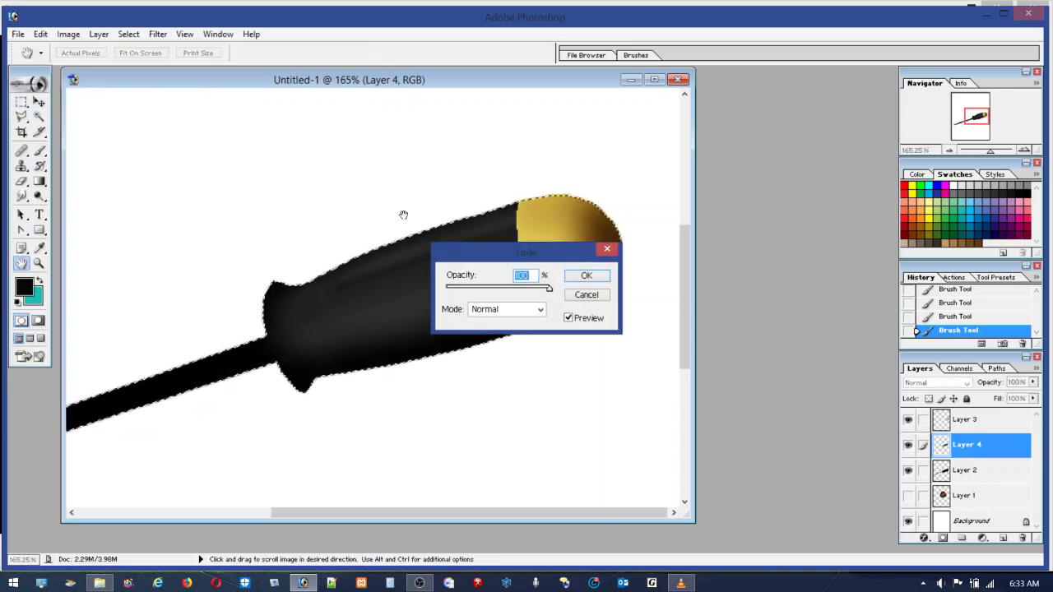
pyautogui.moveTo(482, 247); pyautogui.dragTo(531, 355)
pyautogui.moveTo(595, 383); pyautogui.dragTo(547, 388)
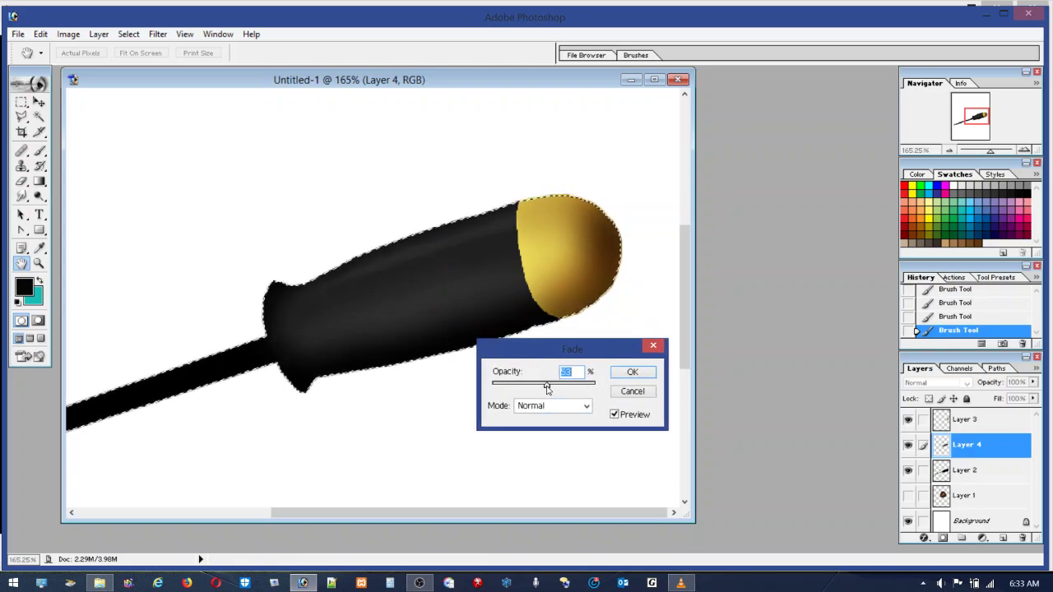
pyautogui.click(630, 374)
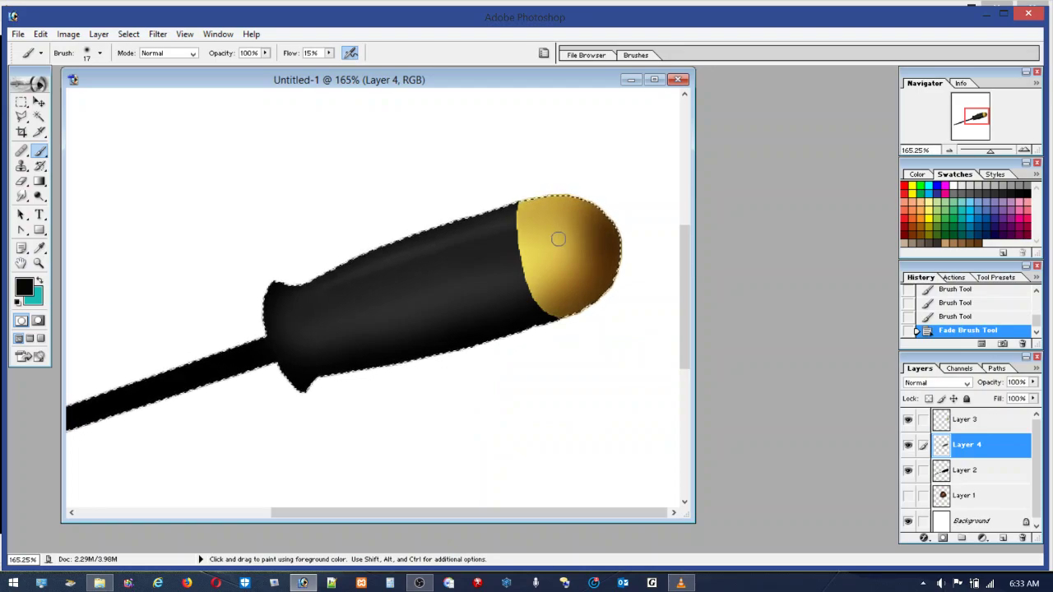
# Shrink the brush Master Diameter to 9 px
pyautogui.click(100, 52)
pyautogui.moveTo(24, 89); pyautogui.dragTo(21, 89)
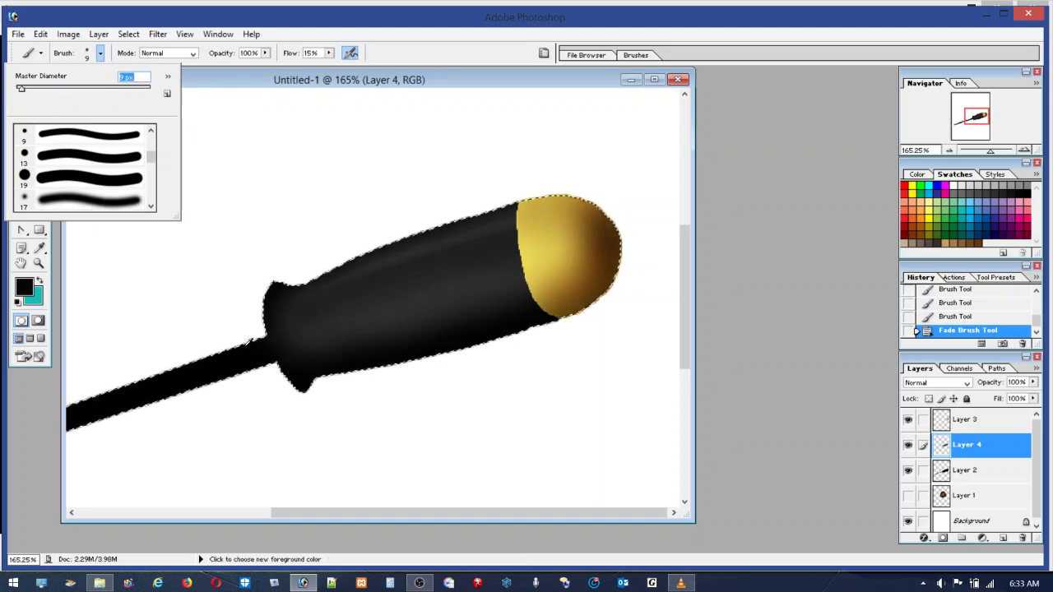
pyautogui.press('Return')
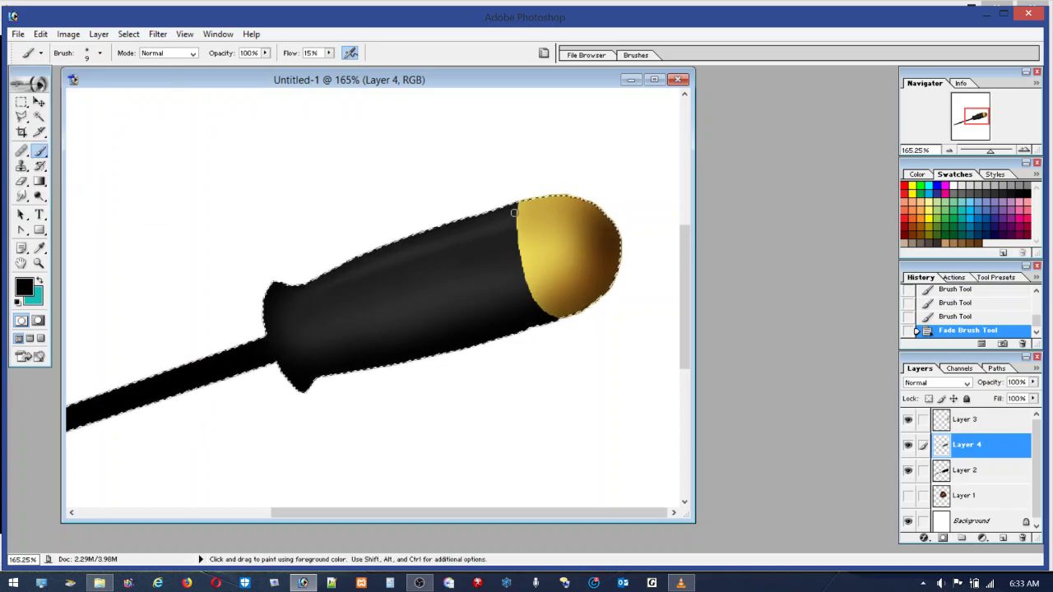
# Paint faint highlight lines along the handle's top edge with the 9 px brush
pyautogui.moveTo(514, 213); pyautogui.dragTo(406, 243)
pyautogui.click(406, 247)
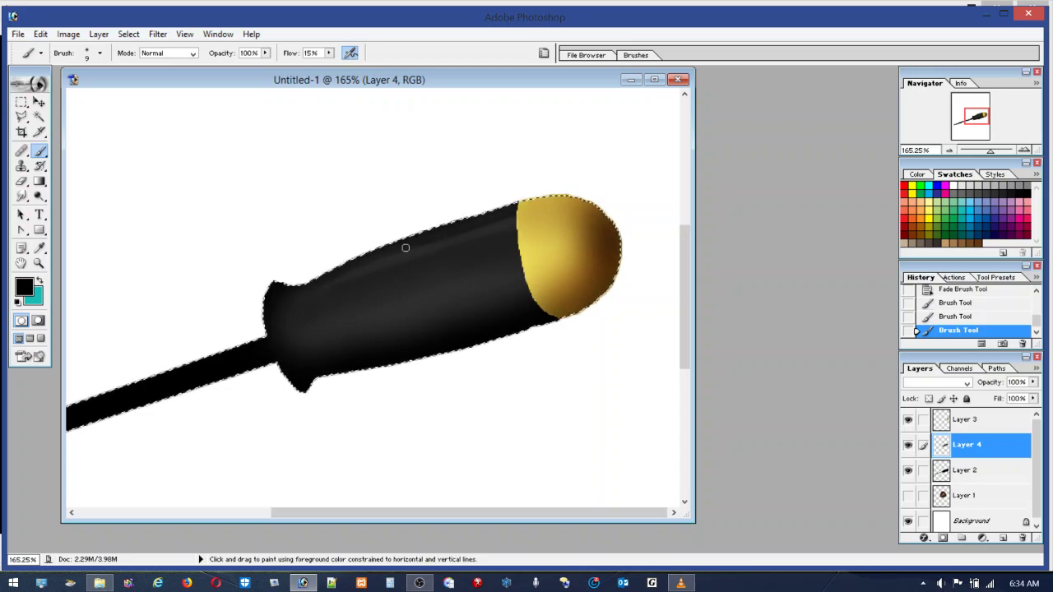
pyautogui.moveTo(376, 258); pyautogui.dragTo(369, 265)
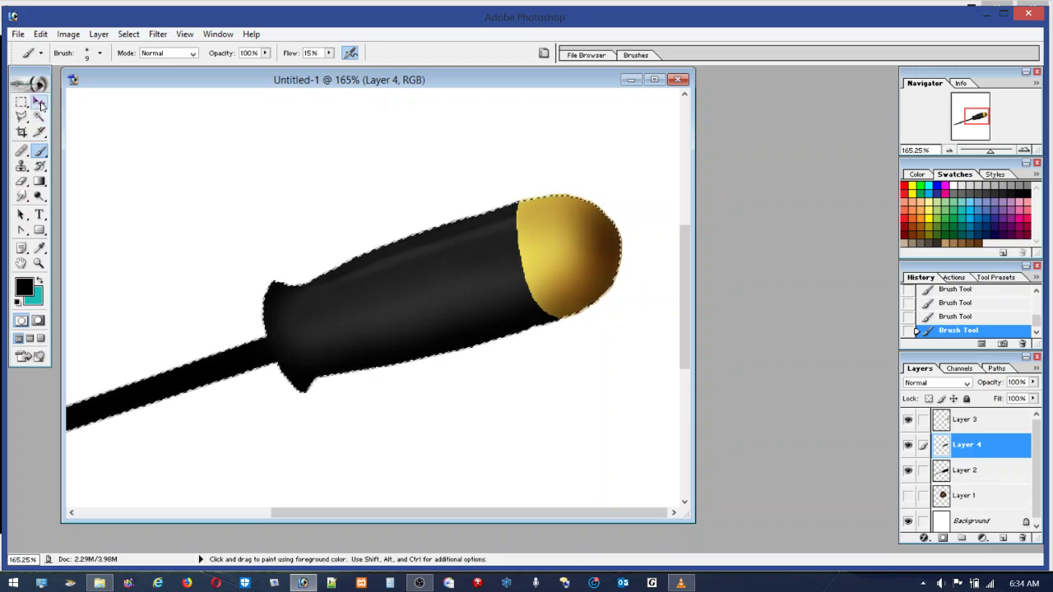
# Resize the brush to 71 px, then back down to 11 px
pyautogui.click(99, 52)
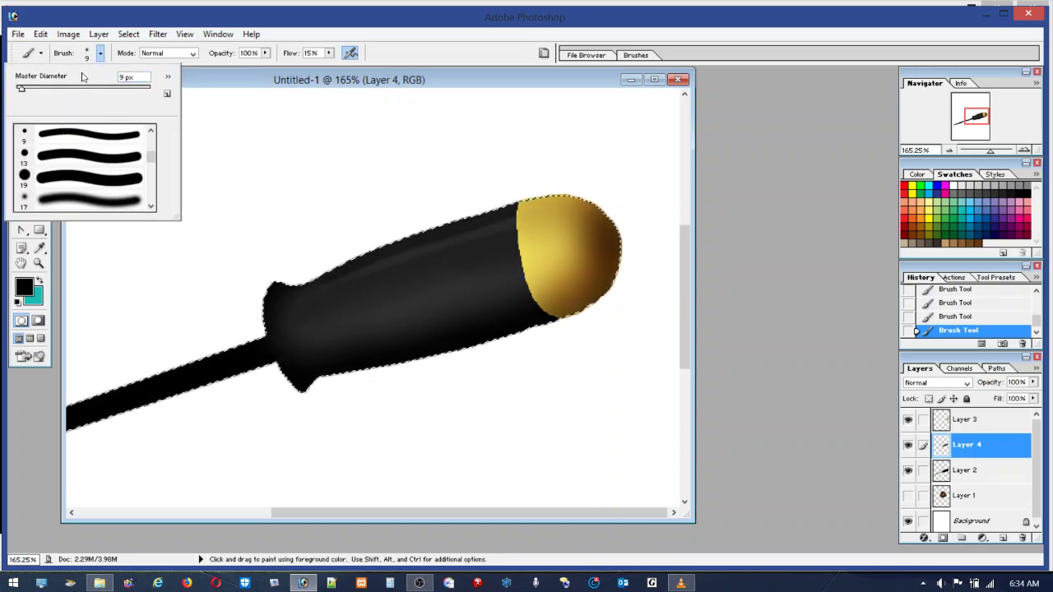
pyautogui.moveTo(71, 88); pyautogui.dragTo(63, 88)
pyautogui.press('Return')
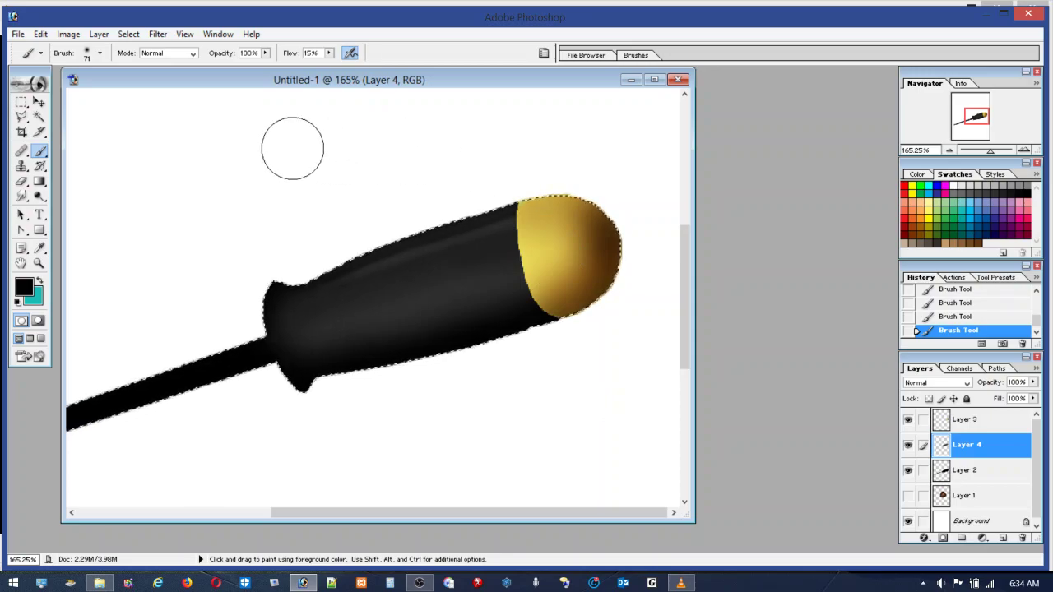
pyautogui.click(100, 53)
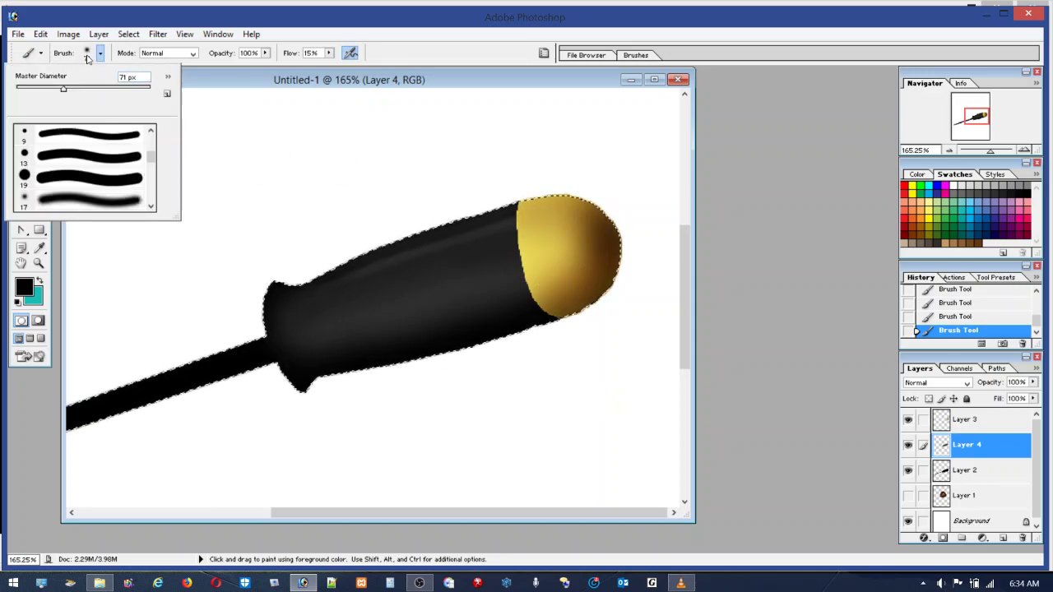
pyautogui.moveTo(60, 88); pyautogui.dragTo(23, 89)
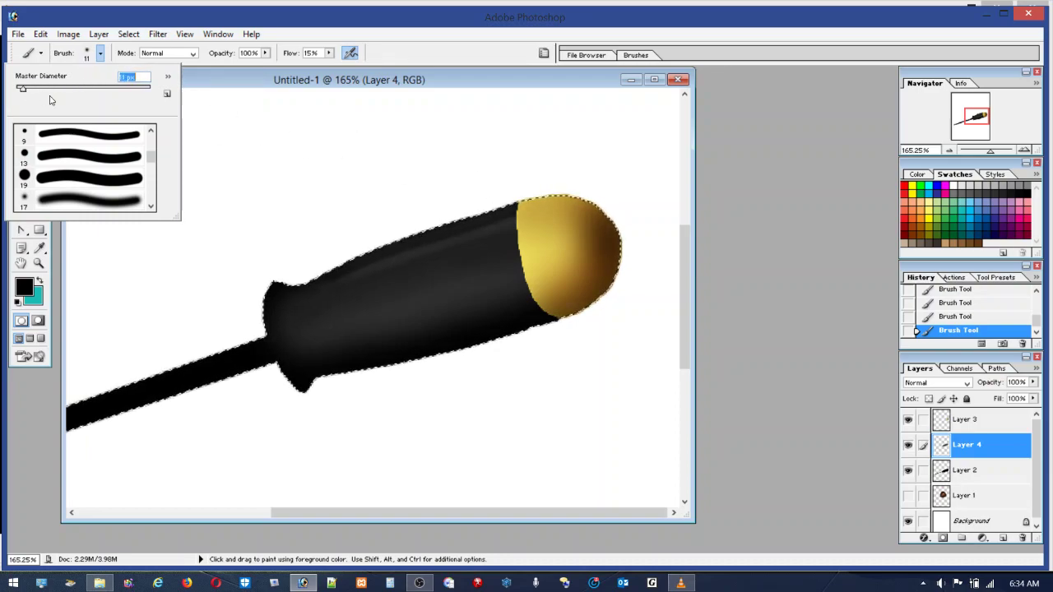
pyautogui.click(508, 216)
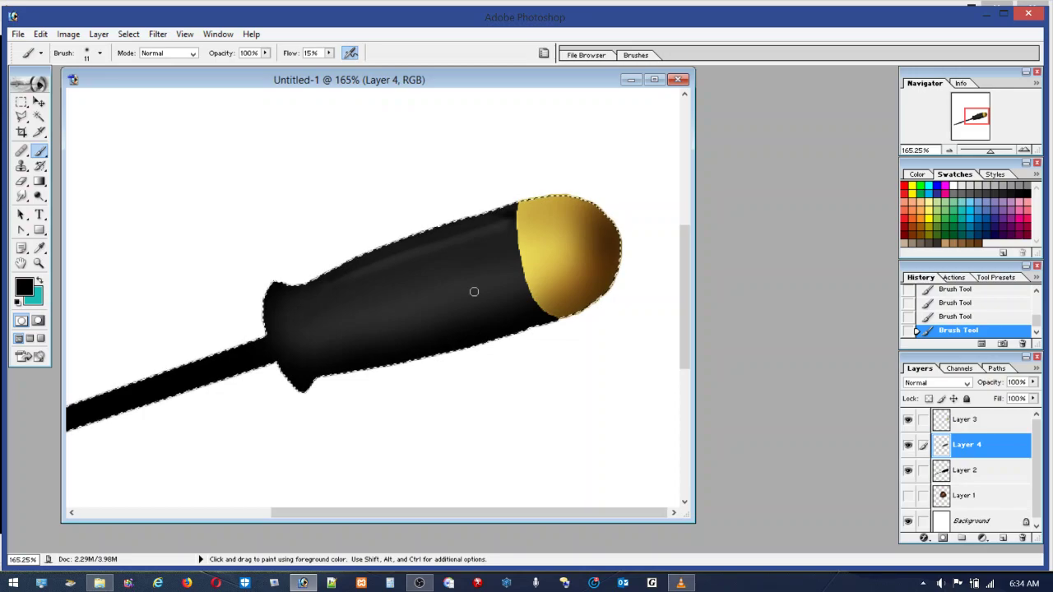
# Sample dark grey tones and paint straight streaks along the handle's lower edge
pyautogui.keyDown('alt'); pyautogui.click(447, 288); pyautogui.keyUp('alt')
pyautogui.press('shift')
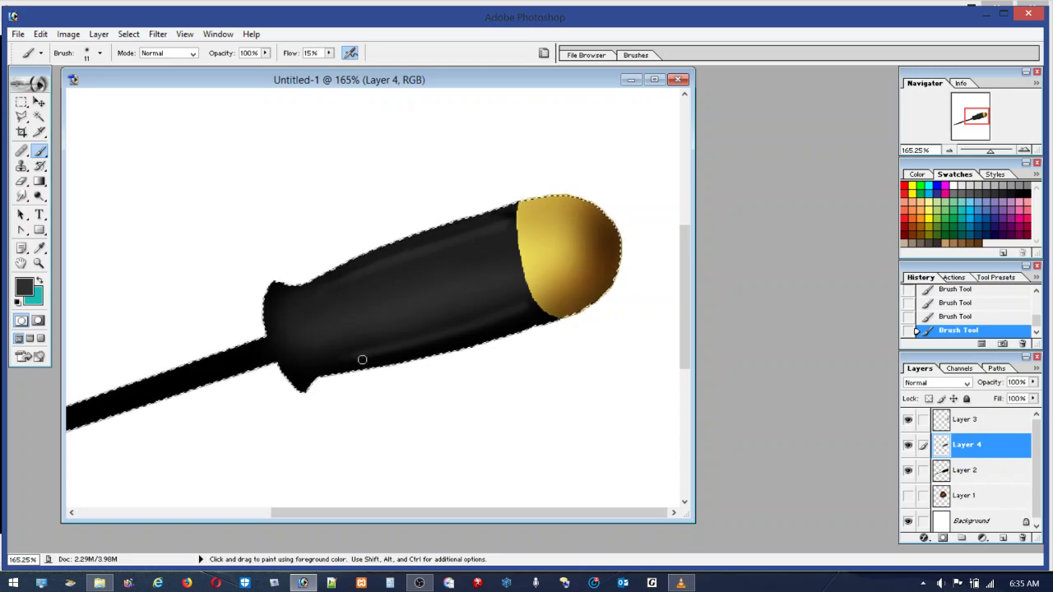
pyautogui.keyDown('alt'); pyautogui.click(246, 349); pyautogui.keyUp('alt')
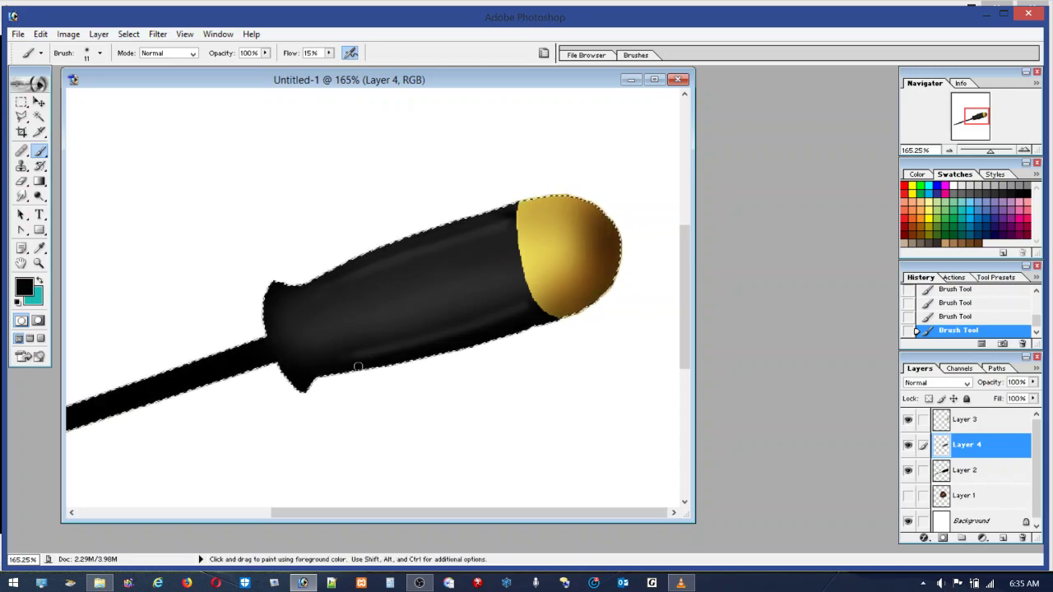
pyautogui.press('shift')
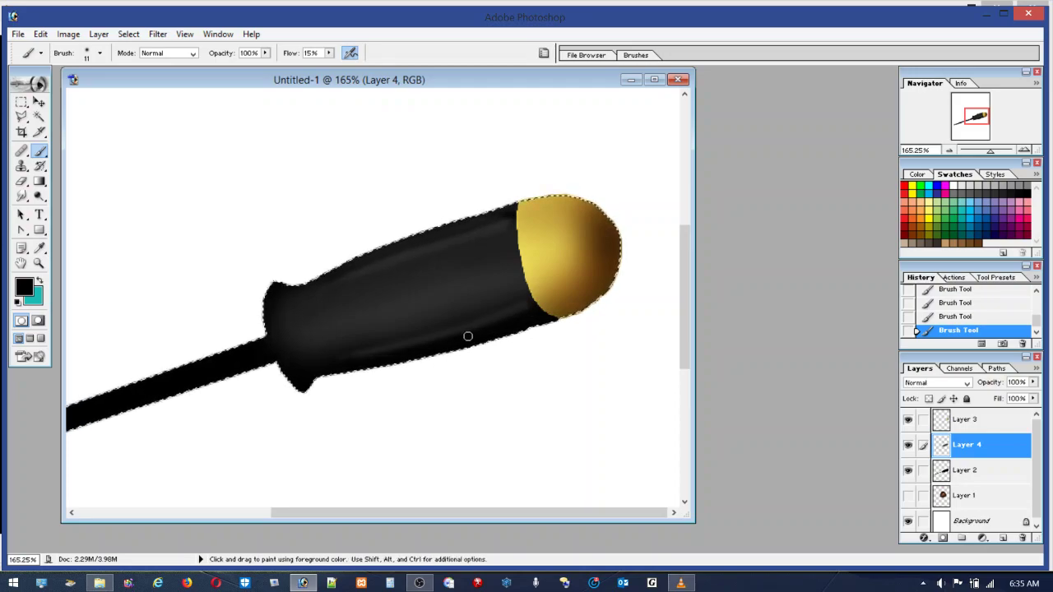
# Sample a dark handle tone and set the brush Master Diameter to 12 px
pyautogui.keyDown('alt'); pyautogui.click(404, 340); pyautogui.keyUp('alt')
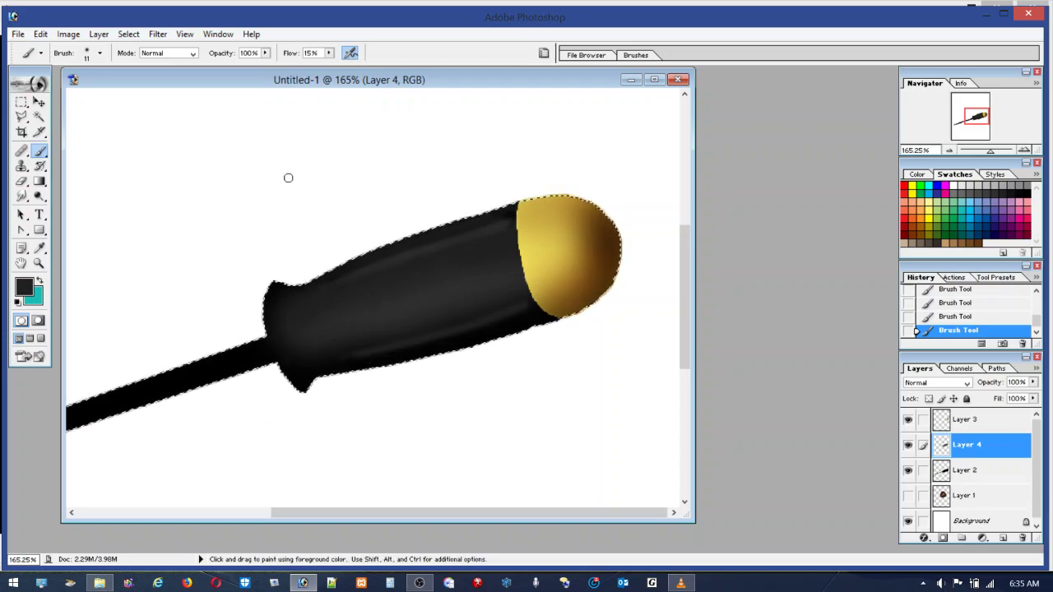
pyautogui.click(88, 53)
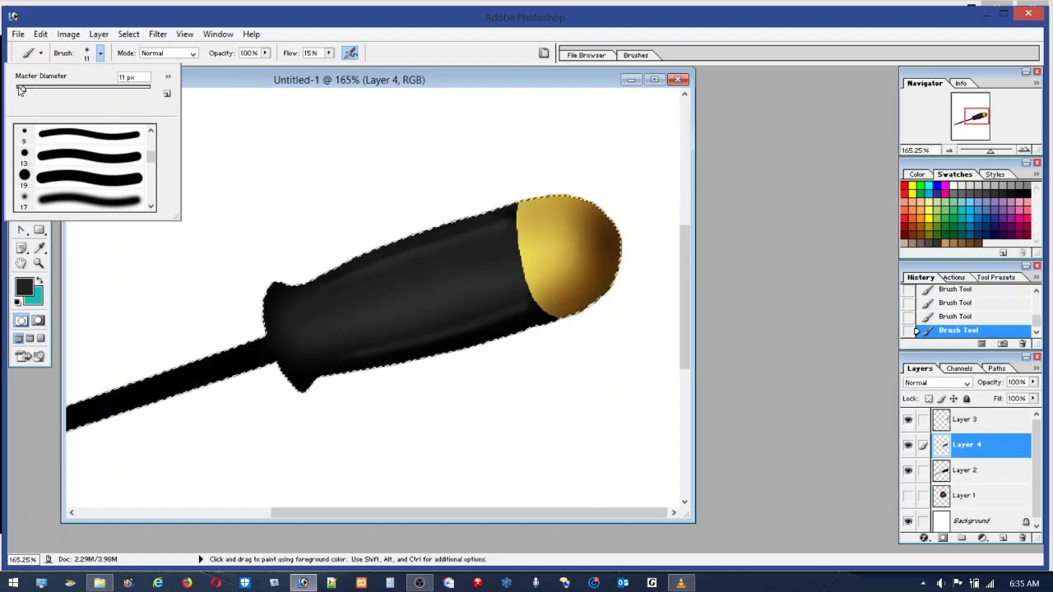
pyautogui.moveTo(22, 89); pyautogui.dragTo(20, 91)
pyautogui.click(375, 360)
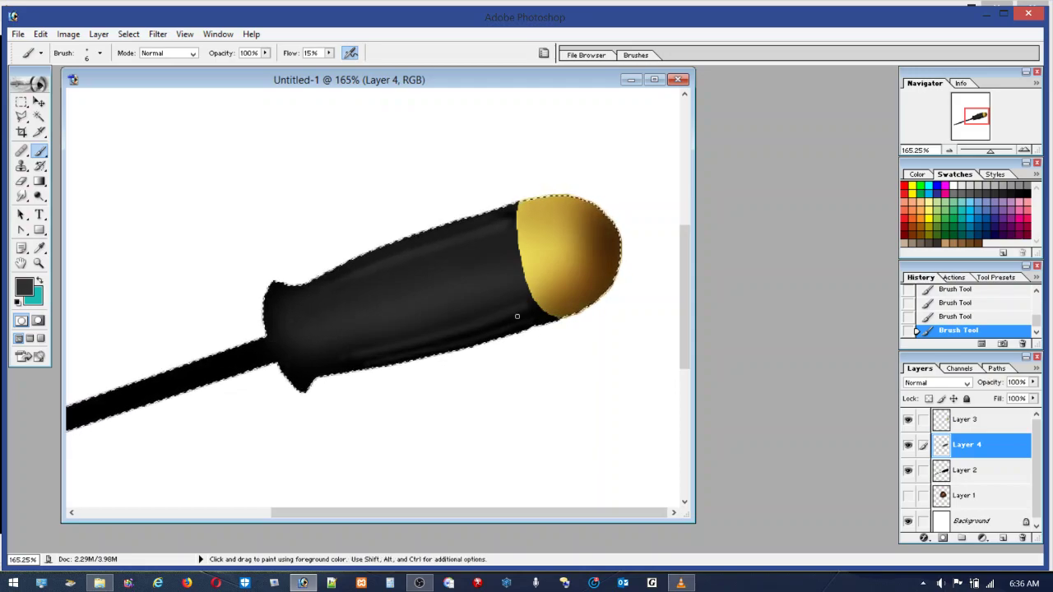
pyautogui.click(87, 54)
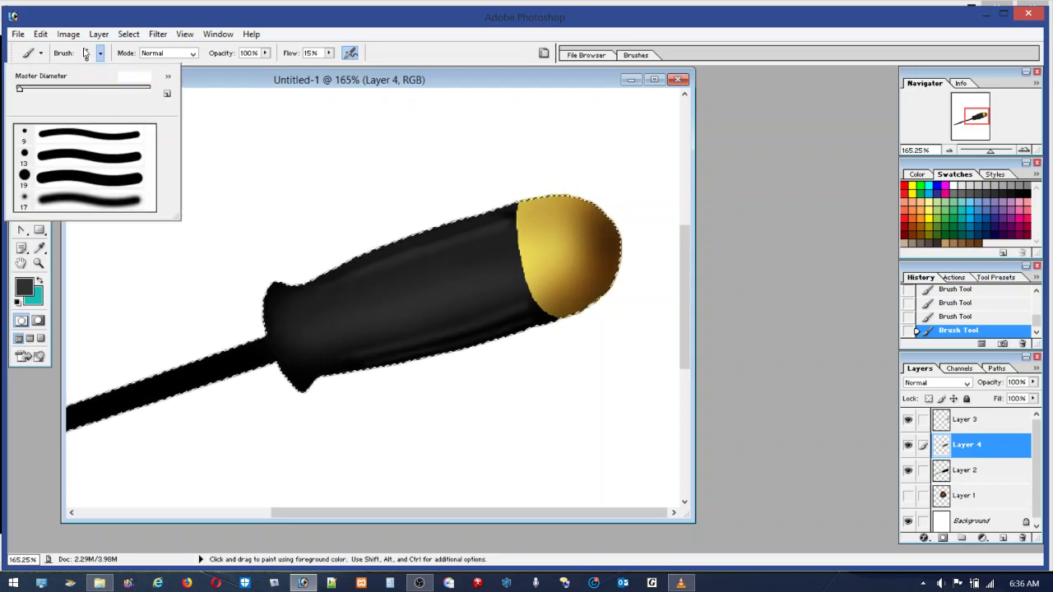
pyautogui.moveTo(25, 89); pyautogui.dragTo(23, 89)
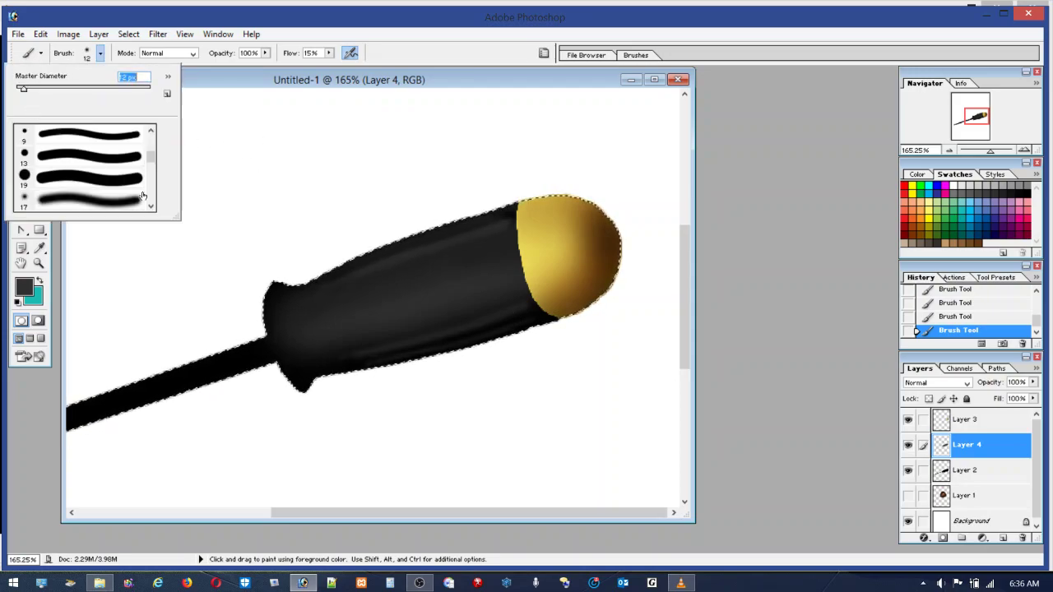
pyautogui.click(519, 323)
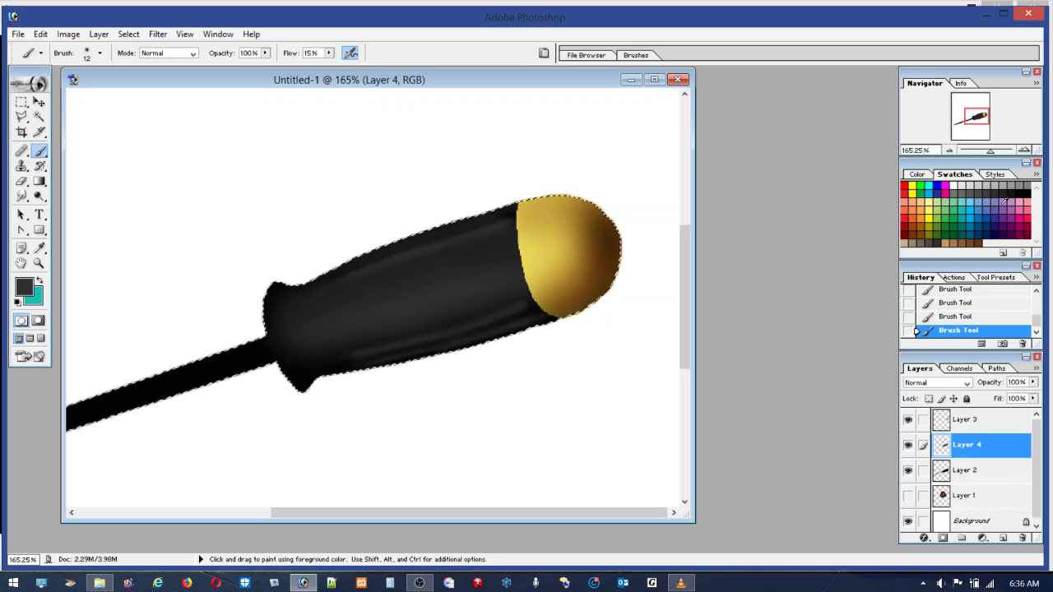
# Switch to black, sample the handle's tone, shrink the brush to 6 px, and undo the stray stroke
pyautogui.click(1024, 194)
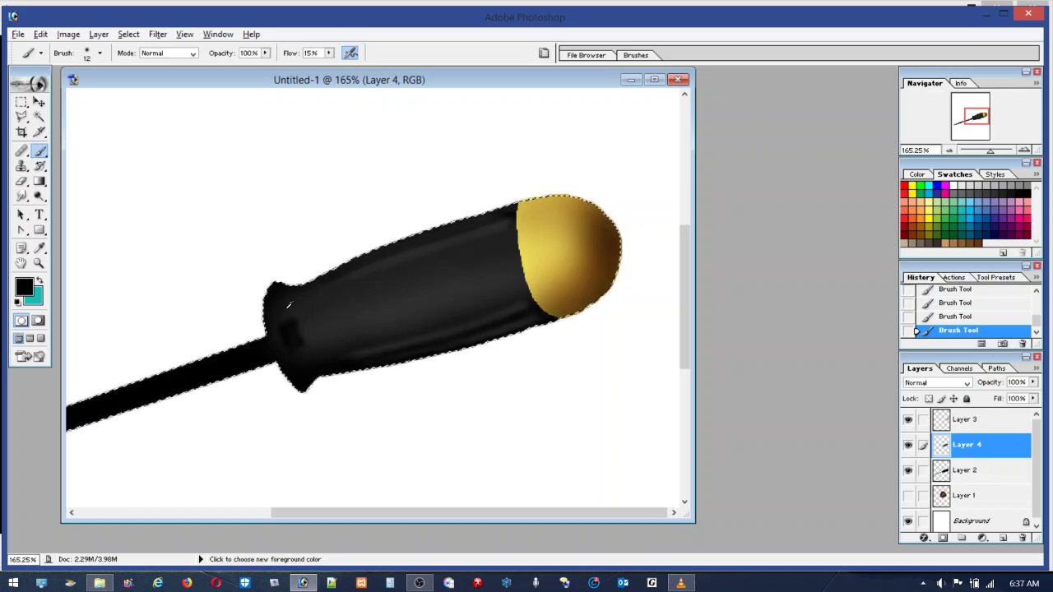
pyautogui.keyDown('alt'); pyautogui.click(288, 307); pyautogui.keyUp('alt')
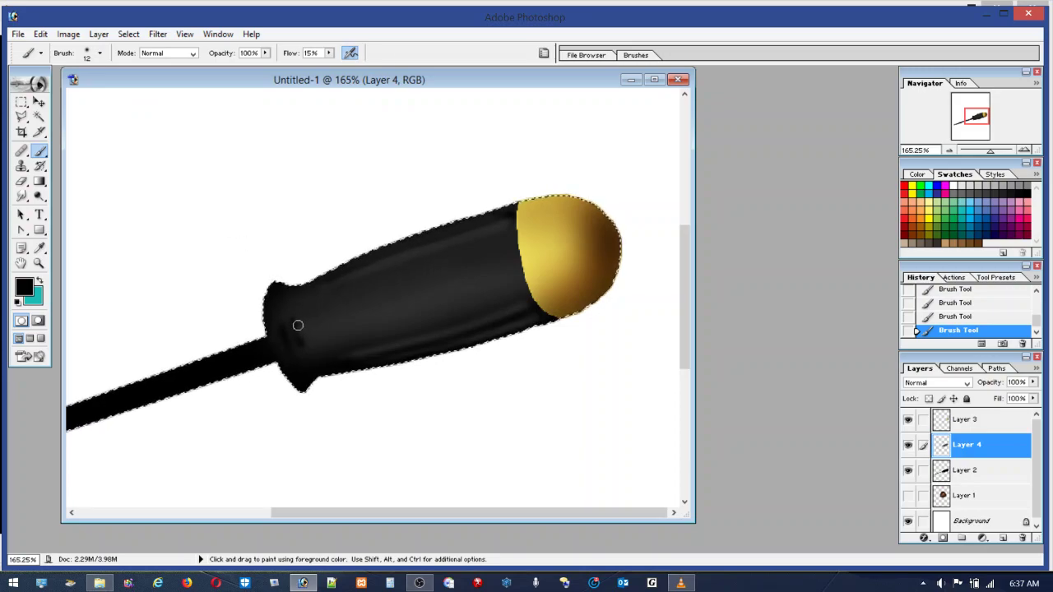
pyautogui.click(85, 55)
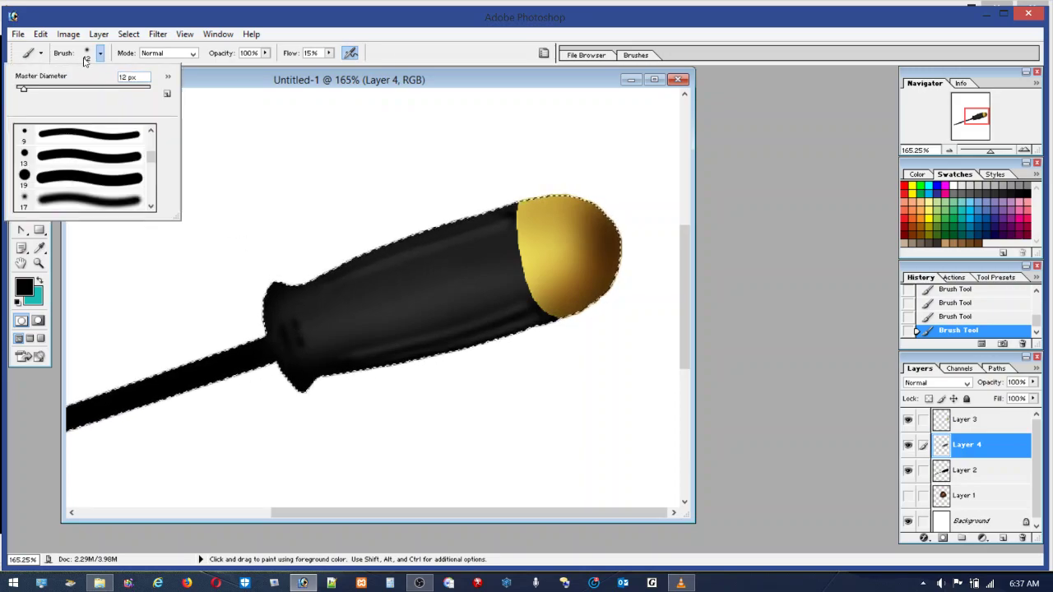
pyautogui.moveTo(21, 91); pyautogui.dragTo(19, 92)
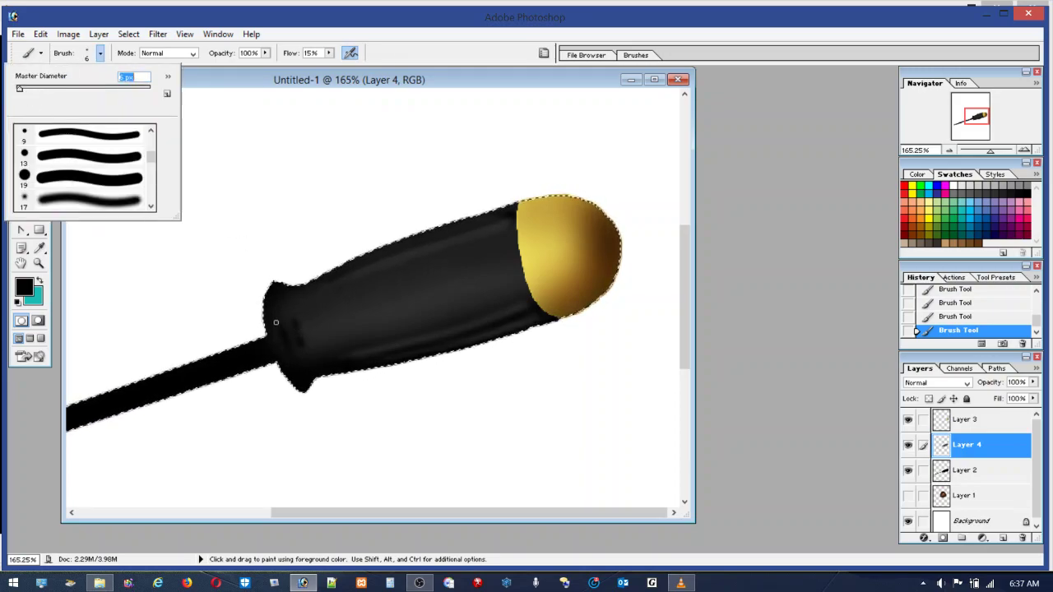
pyautogui.press('Return')
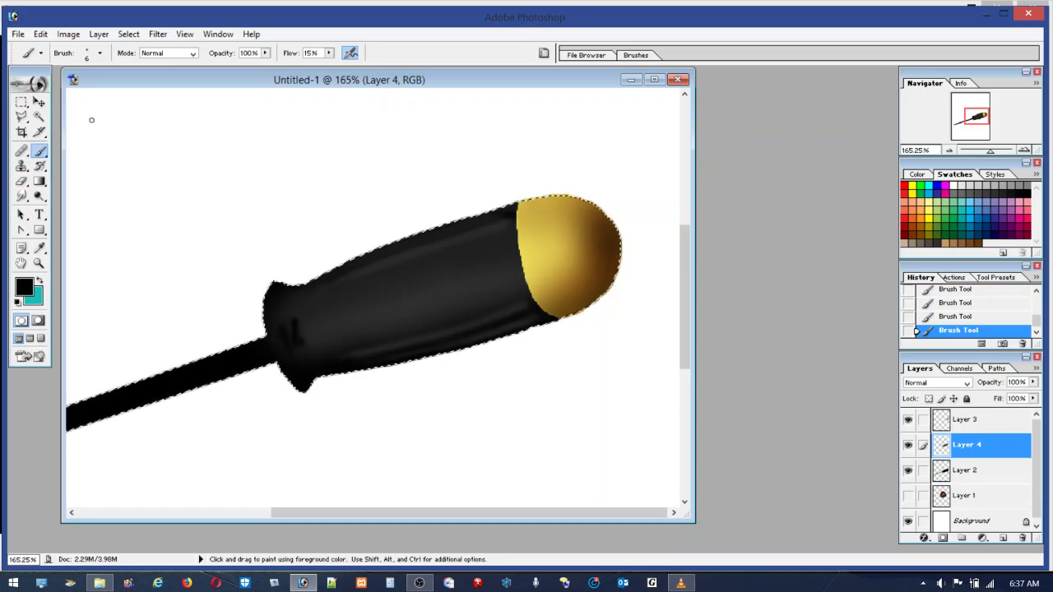
pyautogui.click(40, 34)
# Undo another brush stroke and zoom in closely on the handle's flared grip
pyautogui.click(49, 55)
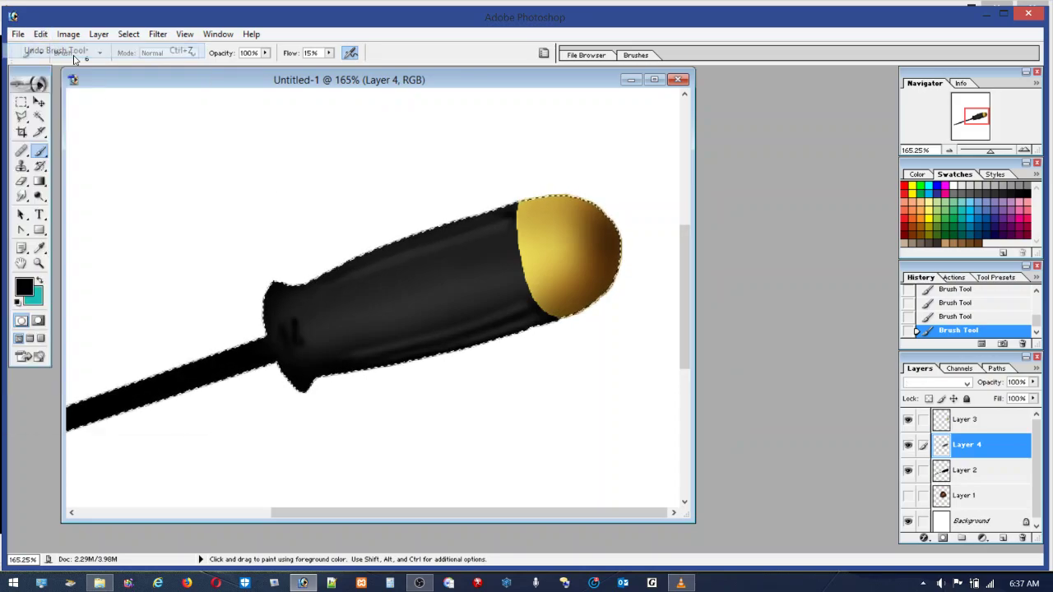
pyautogui.click(38, 263)
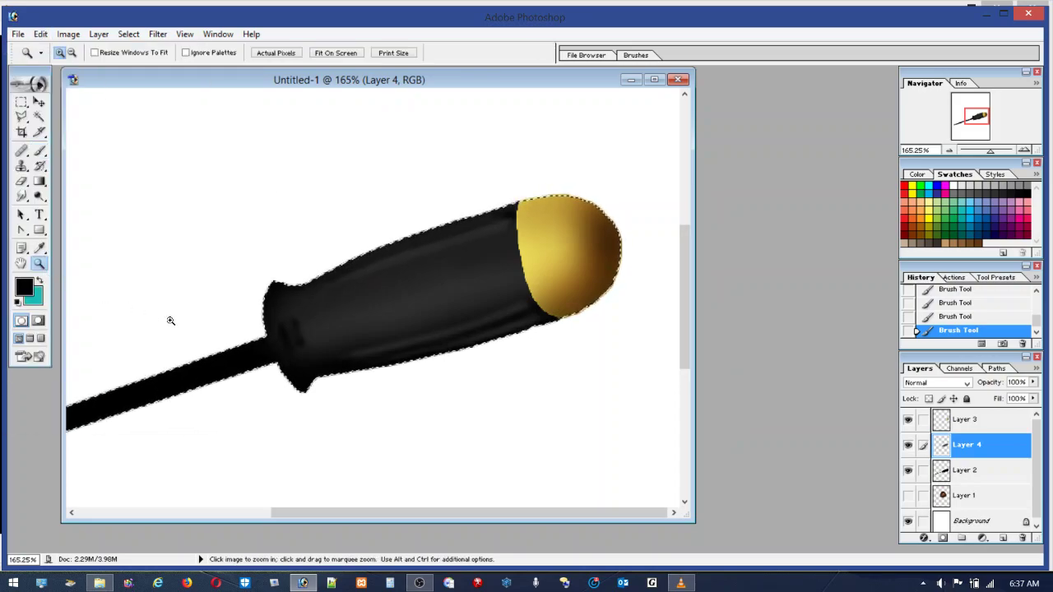
pyautogui.moveTo(246, 307); pyautogui.dragTo(406, 369)
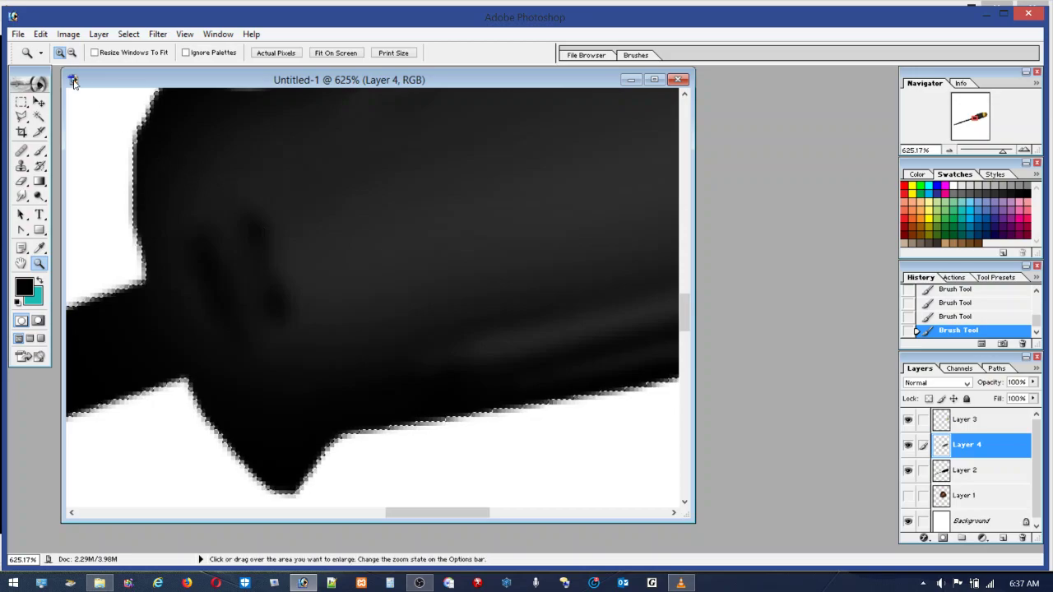
pyautogui.click(38, 166)
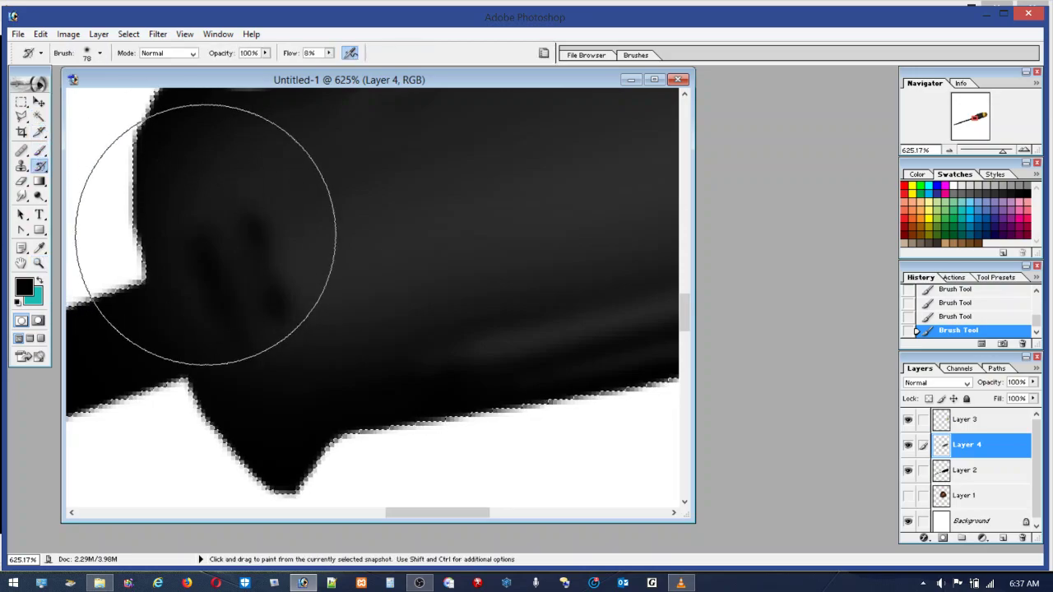
pyautogui.click(40, 152)
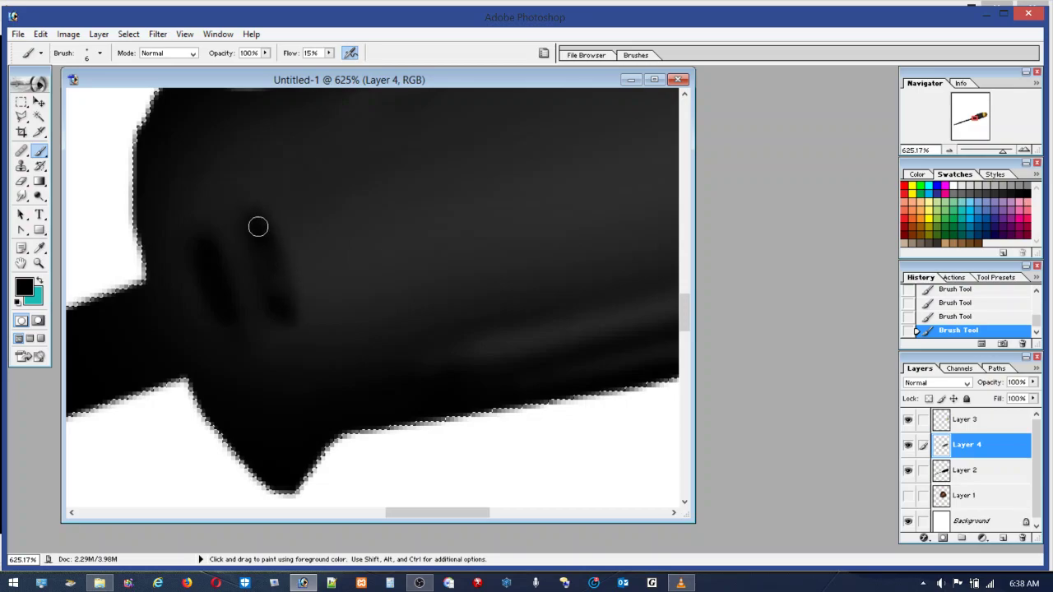
# Darken and extend the right groove mark, then lighten its edge with dark grey
pyautogui.moveTo(257, 227); pyautogui.dragTo(275, 291)
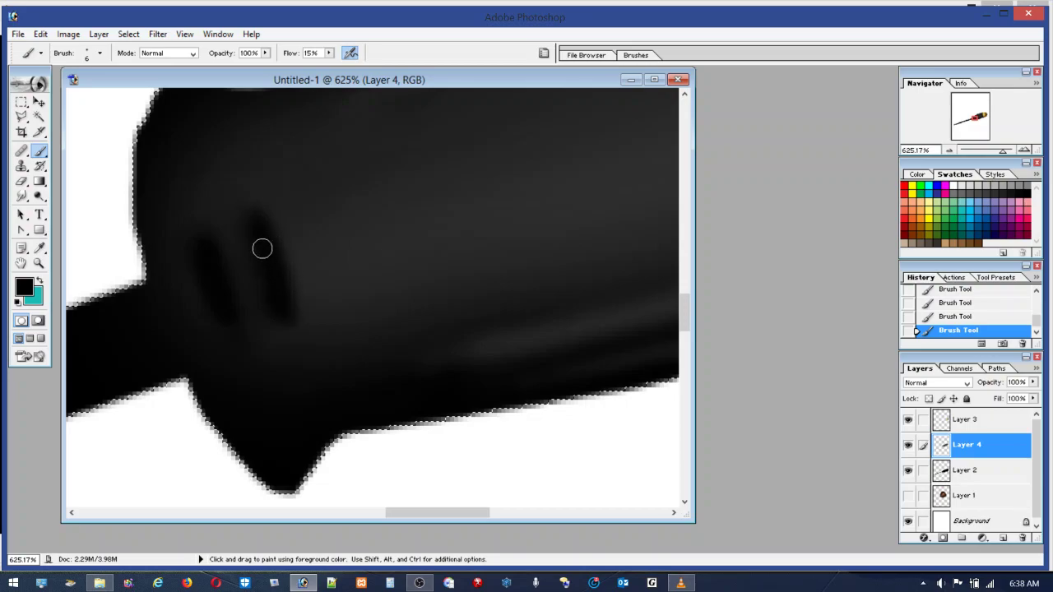
pyautogui.moveTo(262, 249)
pyautogui.mouseDown()
pyautogui.moveTo(258, 221)
pyautogui.moveTo(265, 296)
pyautogui.moveTo(256, 233)
pyautogui.moveTo(278, 296)
pyautogui.mouseUp()
pyautogui.click(991, 188)
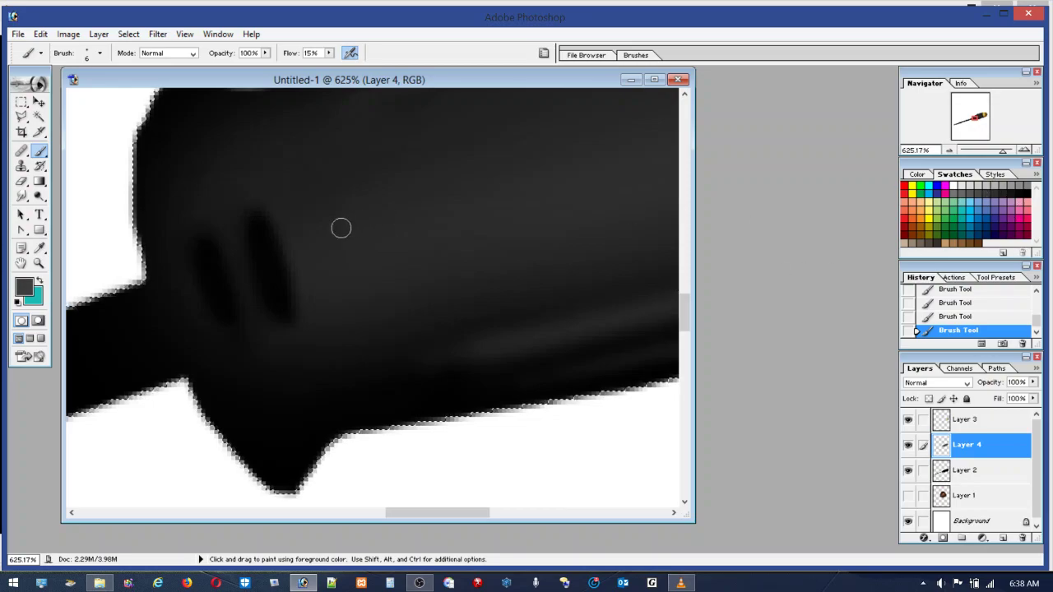
pyautogui.moveTo(264, 248)
pyautogui.mouseDown()
pyautogui.moveTo(273, 221)
pyautogui.moveTo(294, 296)
pyautogui.moveTo(274, 239)
pyautogui.moveTo(288, 279)
pyautogui.moveTo(284, 252)
pyautogui.mouseUp()
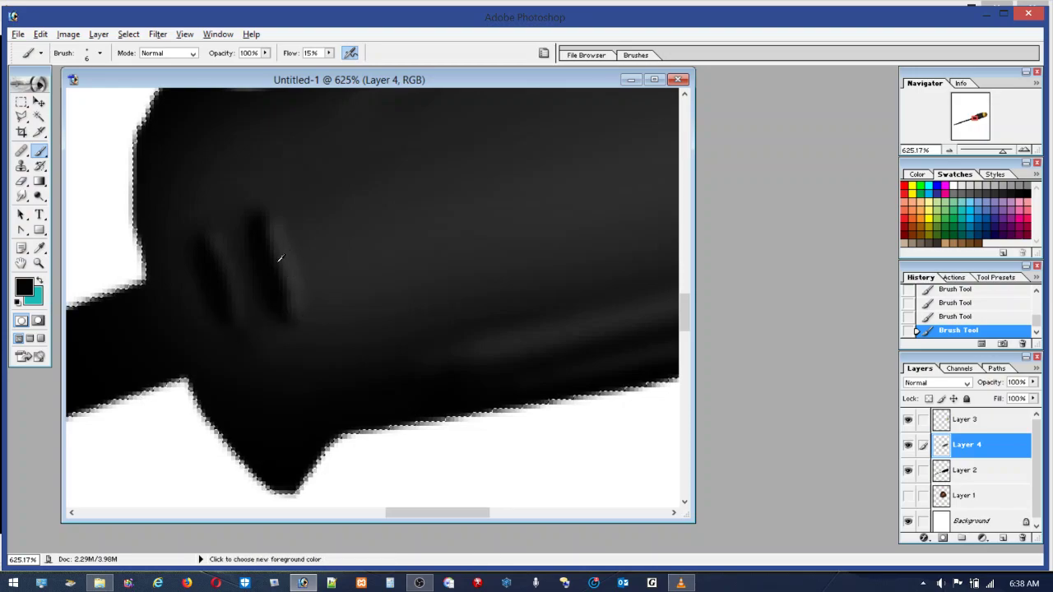
# Brighten the groove streak using tones sampled from the handle, then enlarge the brush to 61 px
pyautogui.keyDown('alt'); pyautogui.click(280, 258); pyautogui.keyUp('alt')
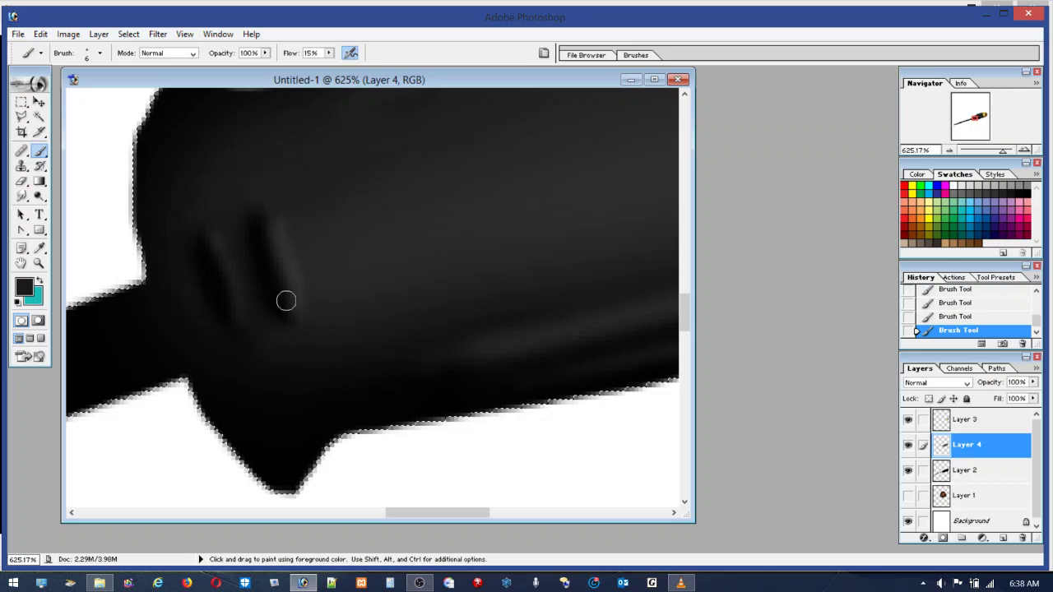
pyautogui.moveTo(286, 302); pyautogui.dragTo(266, 216)
pyautogui.keyDown('alt'); pyautogui.click(266, 249); pyautogui.keyUp('alt')
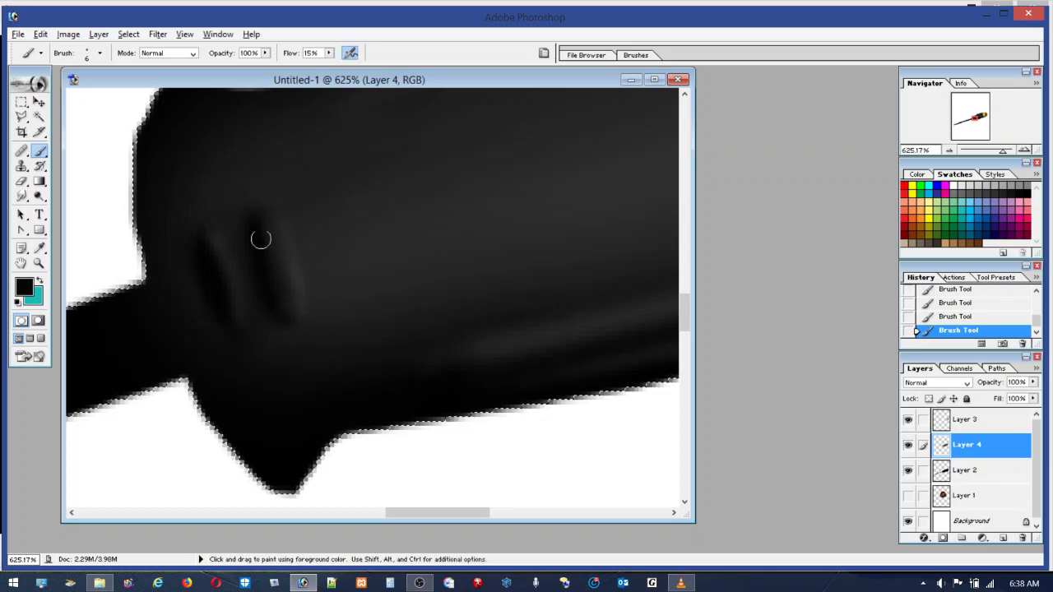
pyautogui.moveTo(279, 305)
pyautogui.mouseDown()
pyautogui.moveTo(256, 226)
pyautogui.moveTo(284, 263)
pyautogui.mouseUp()
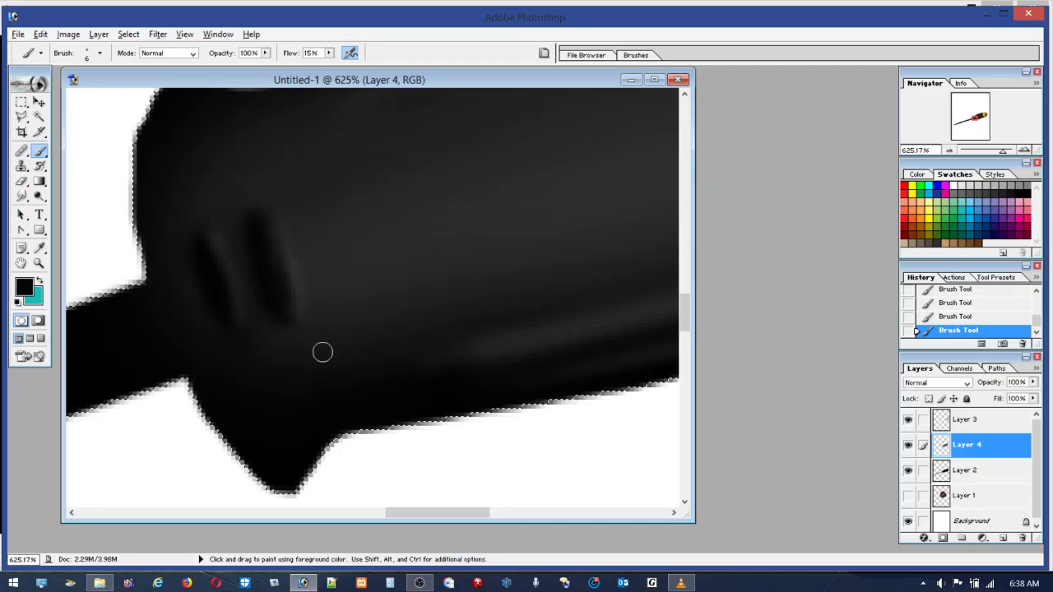
pyautogui.keyDown('alt'); pyautogui.click(318, 287); pyautogui.keyUp('alt')
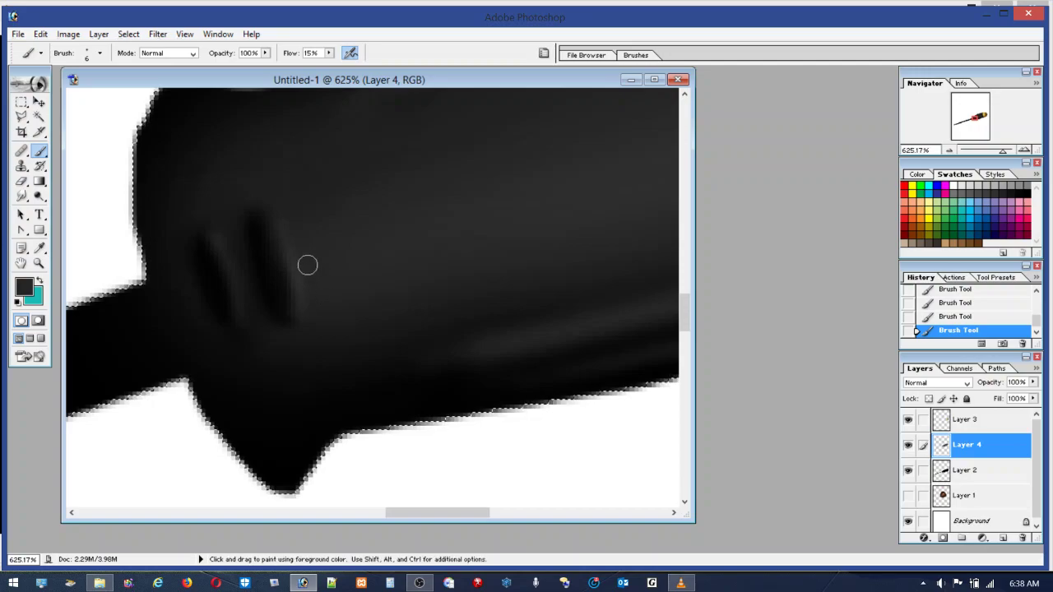
pyautogui.keyDown('alt'); pyautogui.click(305, 228); pyautogui.keyUp('alt')
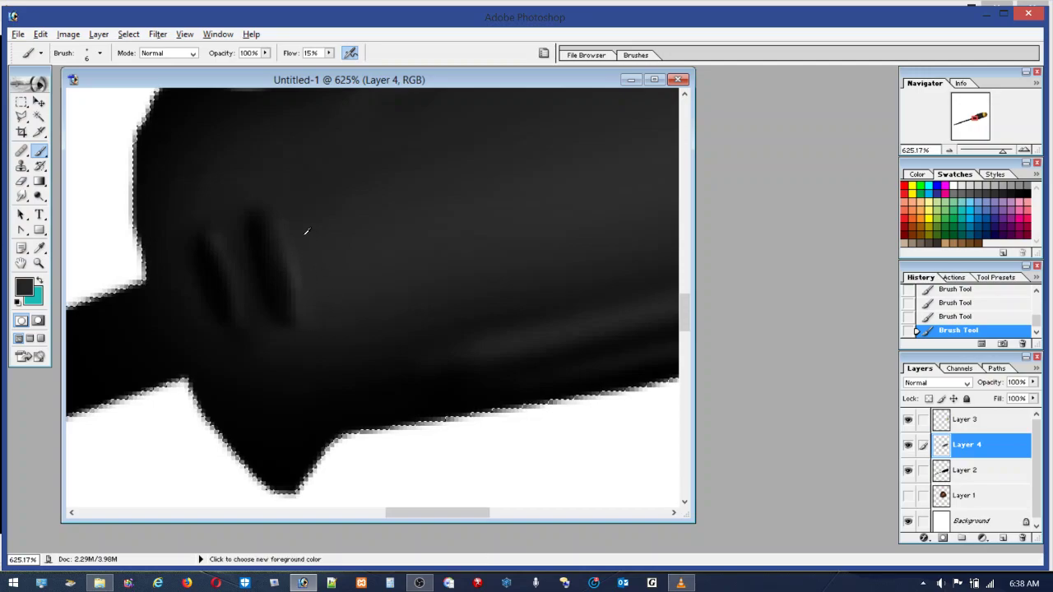
pyautogui.keyDown('alt'); pyautogui.click(306, 351); pyautogui.keyUp('alt')
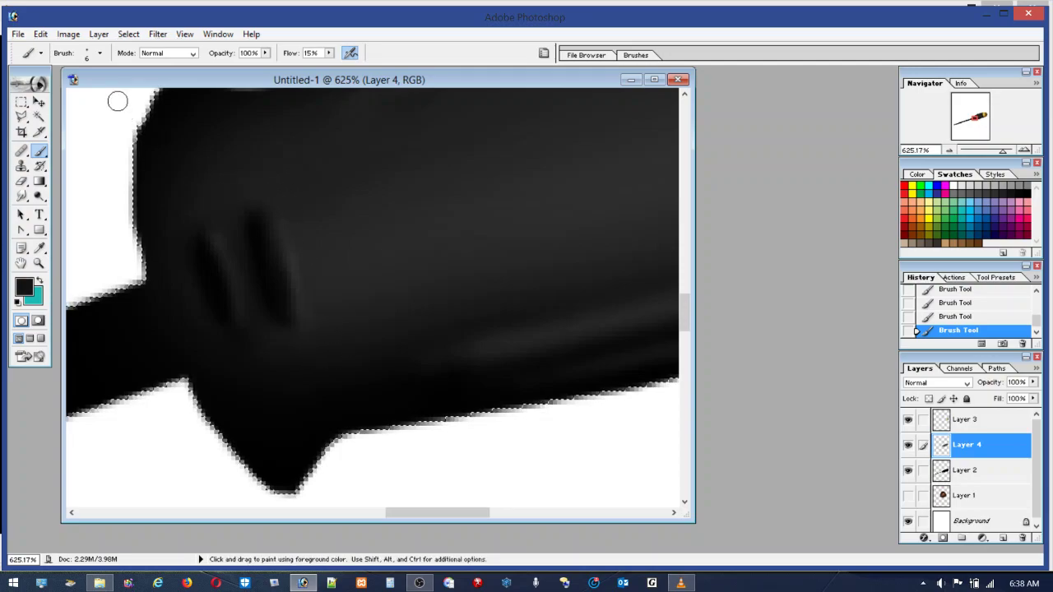
pyautogui.click(83, 54)
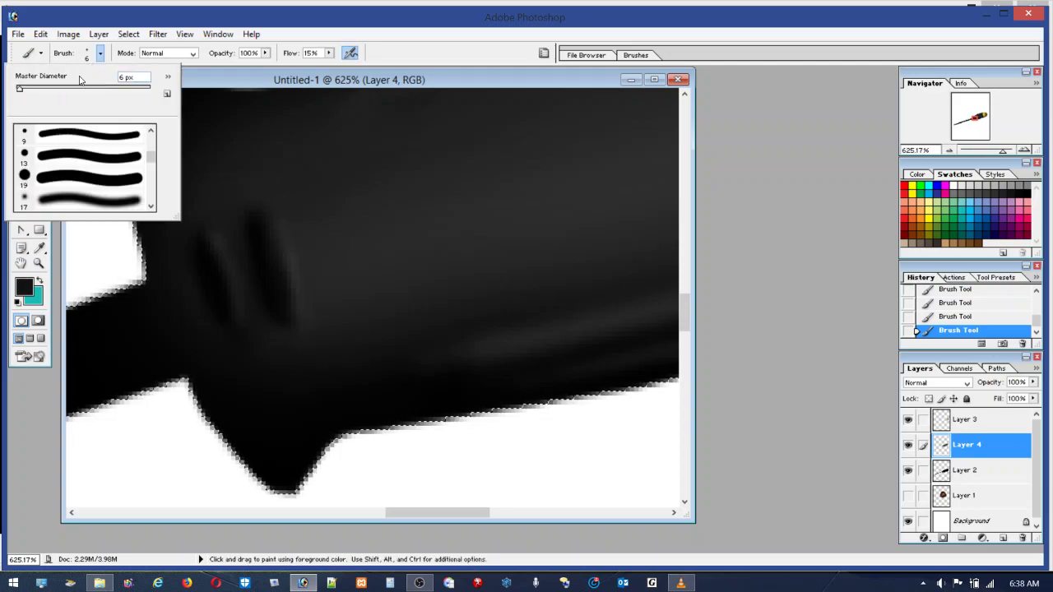
pyautogui.click(368, 375)
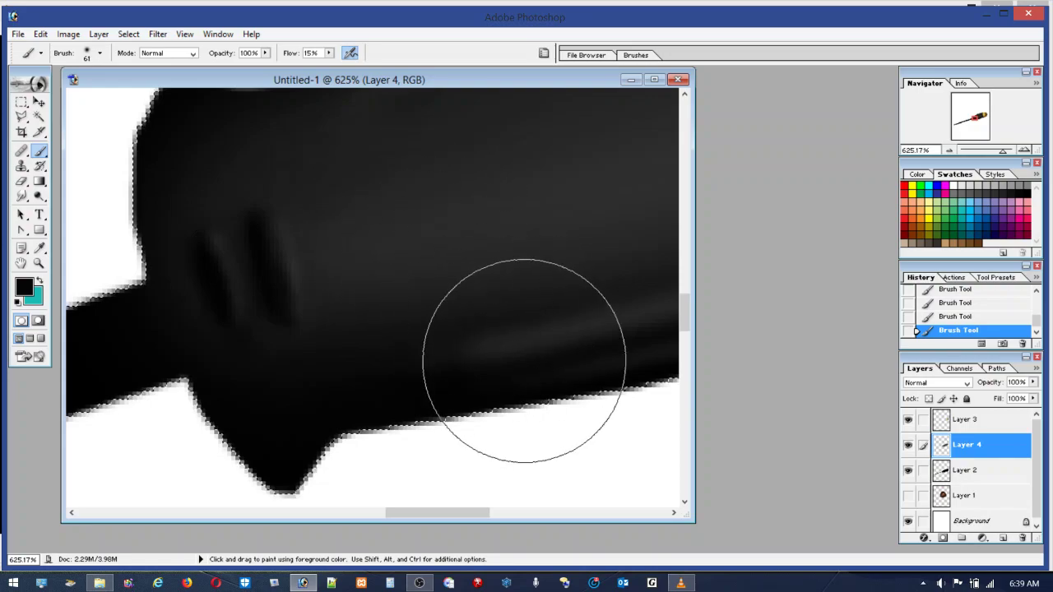
# Zoom in on the screwdriver handle and add an empty Layer 5 above Layer 4
pyautogui.doubleClick(39, 263)
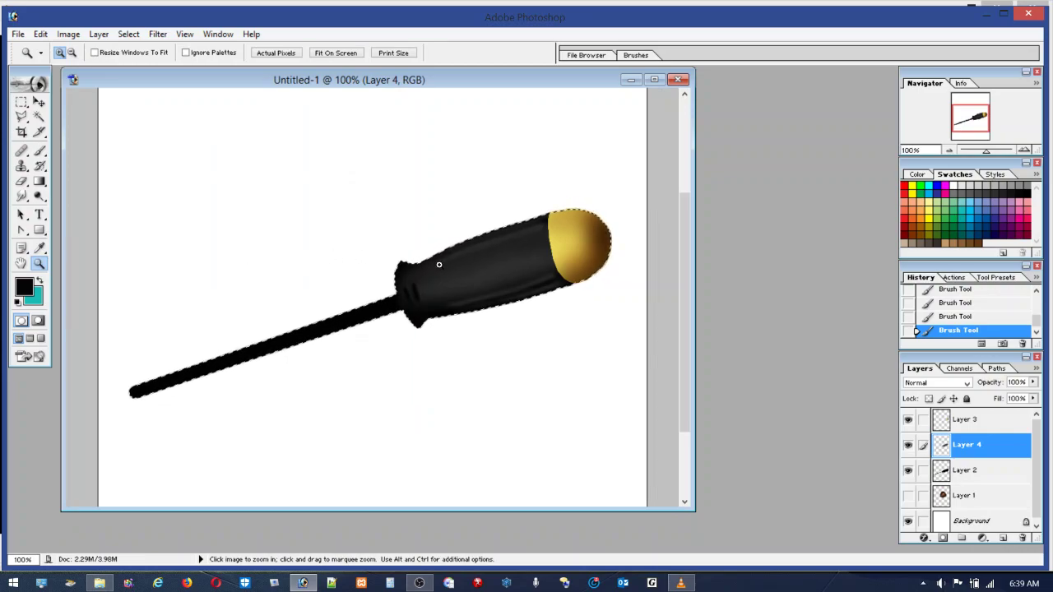
pyautogui.moveTo(381, 239); pyautogui.dragTo(450, 359)
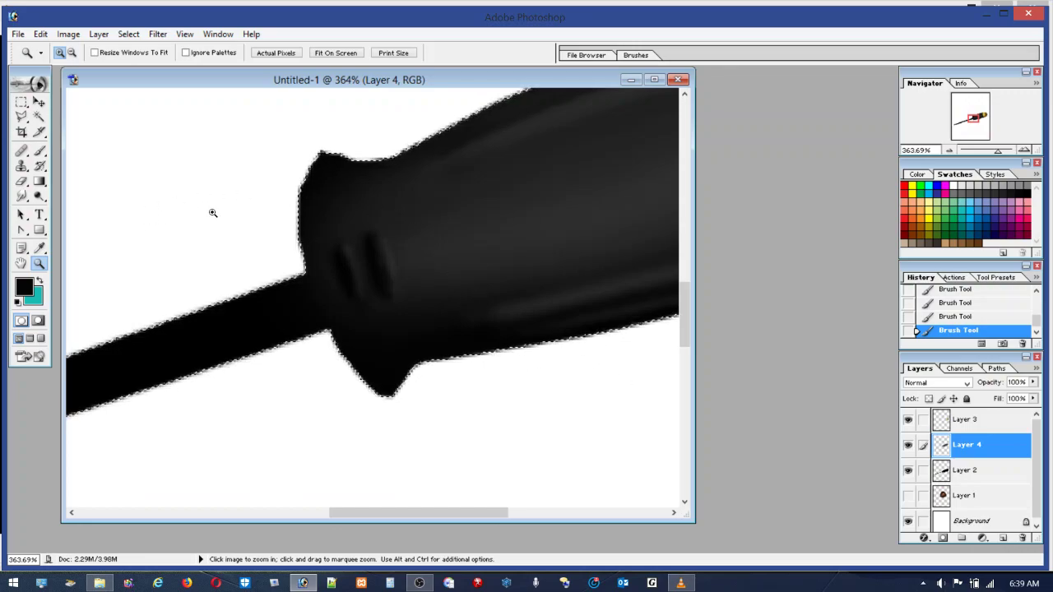
pyautogui.click(1004, 538)
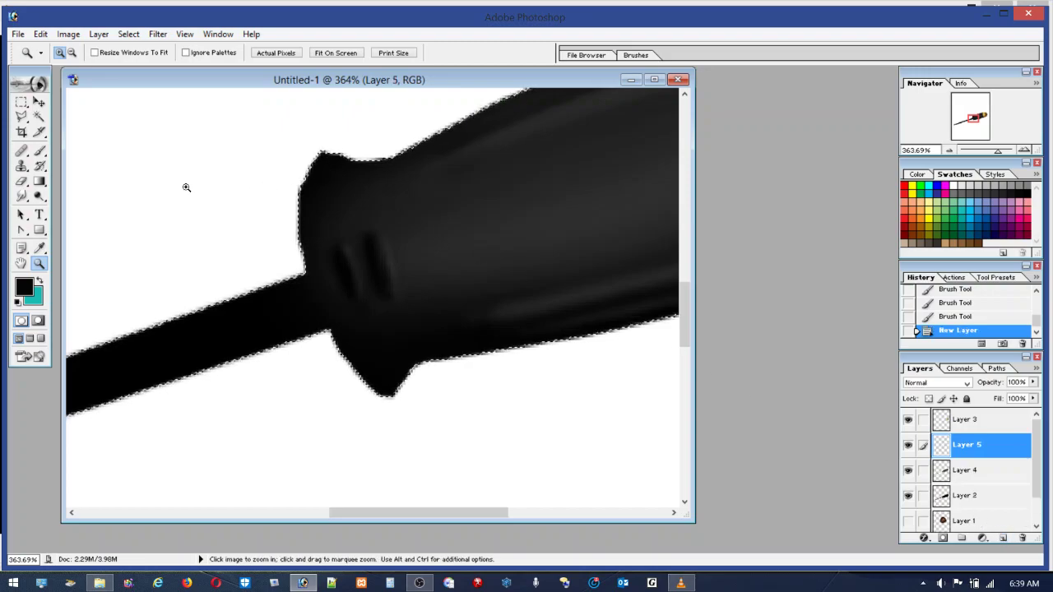
pyautogui.click(40, 148)
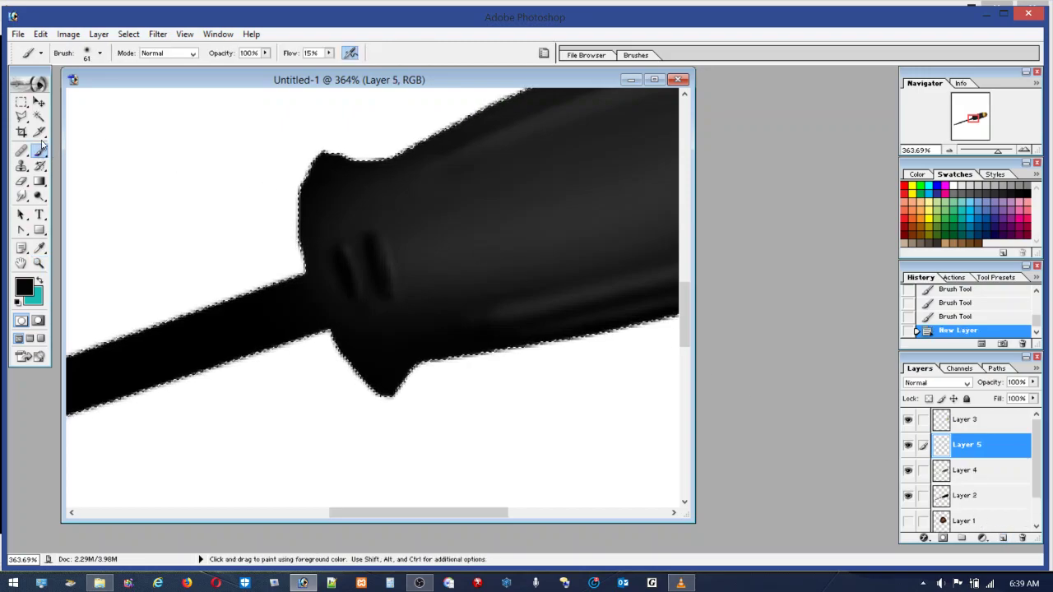
# With a 13 px light-yellow brush, paint the collar's bottom tip, lower part and upper part
pyautogui.click(87, 56)
pyautogui.click(56, 158)
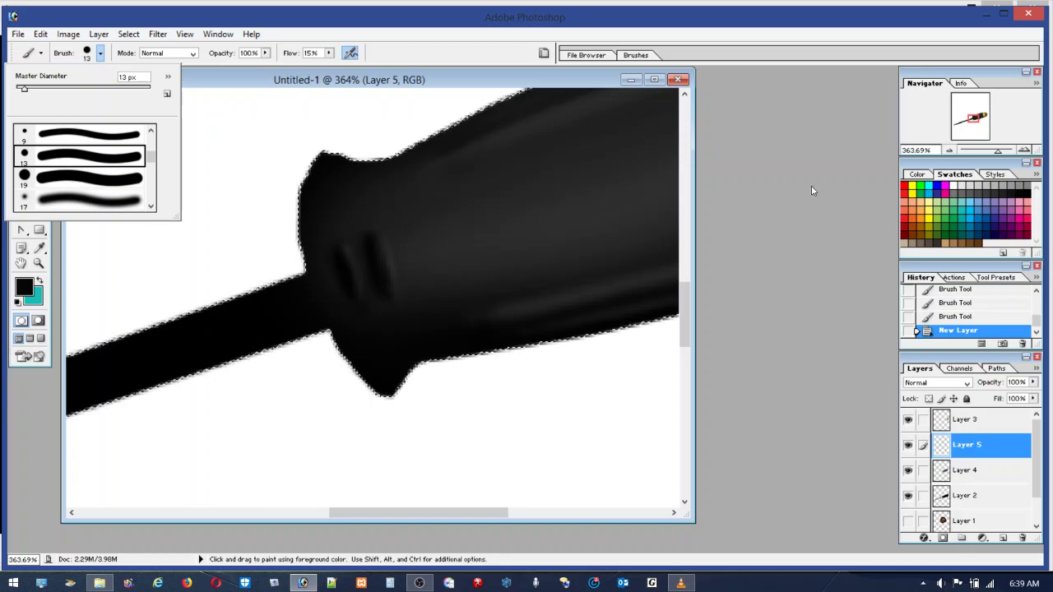
pyautogui.click(933, 209)
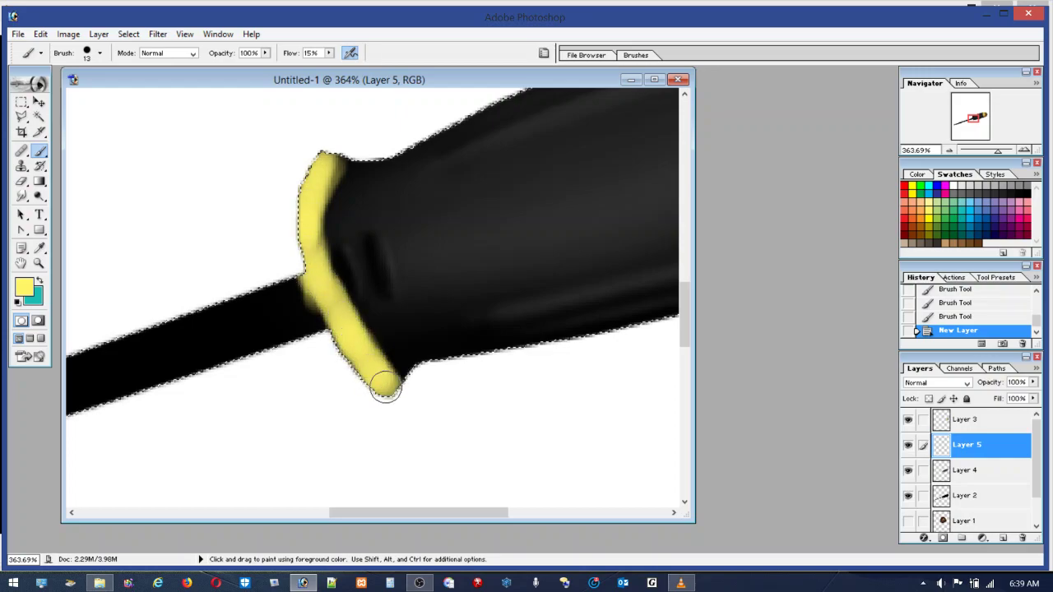
pyautogui.moveTo(382, 378); pyautogui.dragTo(395, 348)
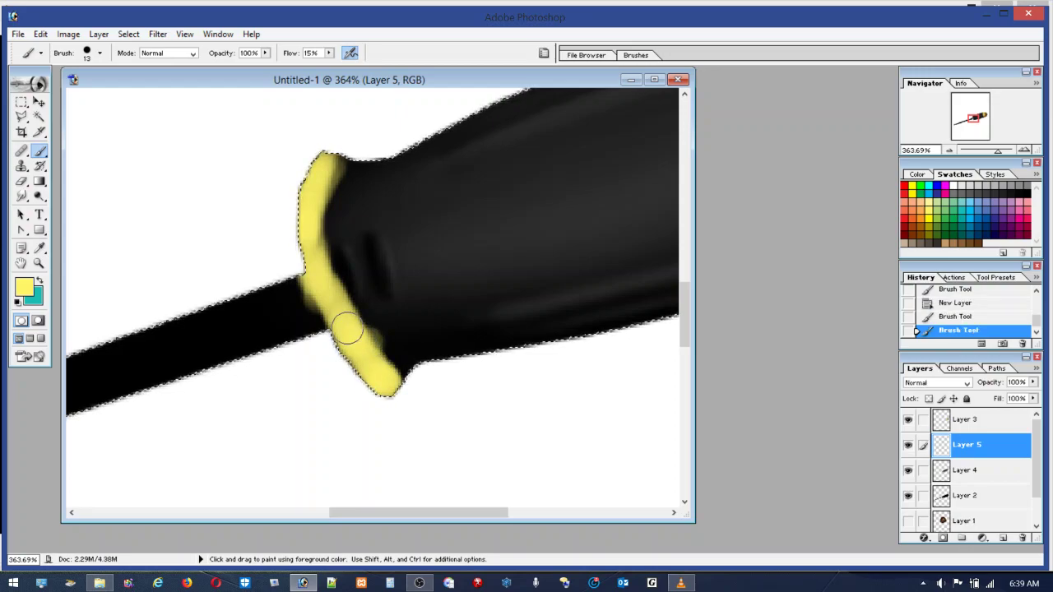
pyautogui.moveTo(350, 326); pyautogui.dragTo(376, 330)
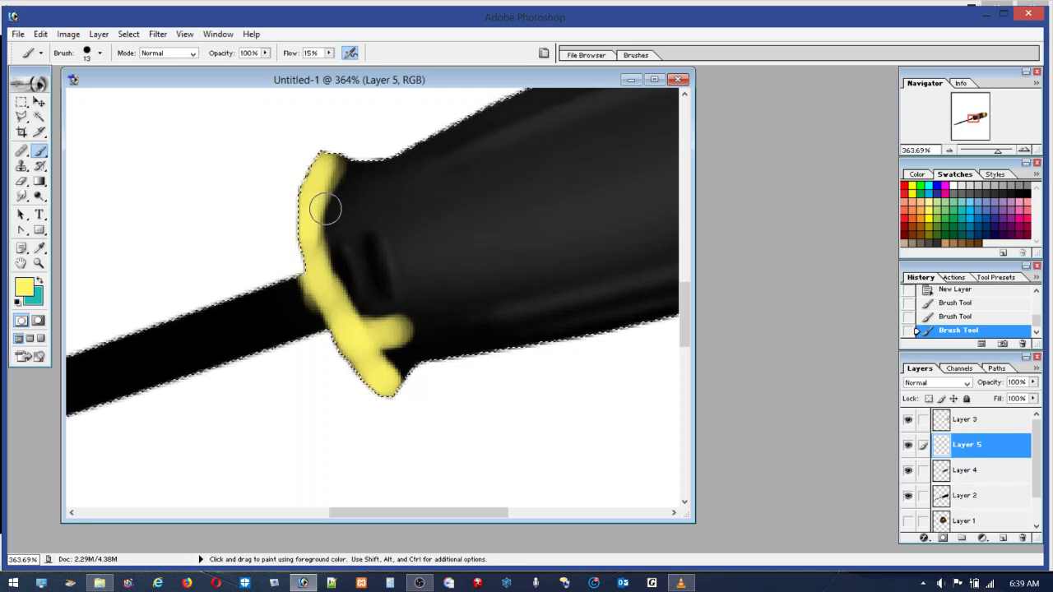
pyautogui.moveTo(344, 199)
pyautogui.mouseDown()
pyautogui.moveTo(317, 225)
pyautogui.moveTo(323, 205)
pyautogui.moveTo(309, 220)
pyautogui.moveTo(335, 191)
pyautogui.moveTo(317, 213)
pyautogui.moveTo(351, 191)
pyautogui.moveTo(355, 175)
pyautogui.moveTo(329, 179)
pyautogui.mouseUp()
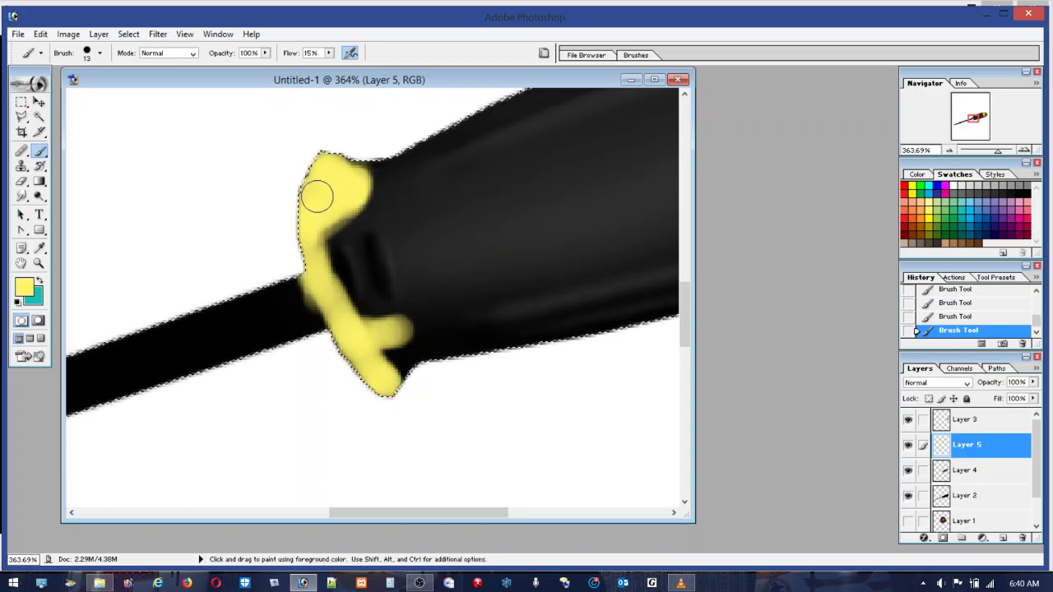
# Switch to a 7 px brush and extend the yellow collar over the black area beside it
pyautogui.click(88, 52)
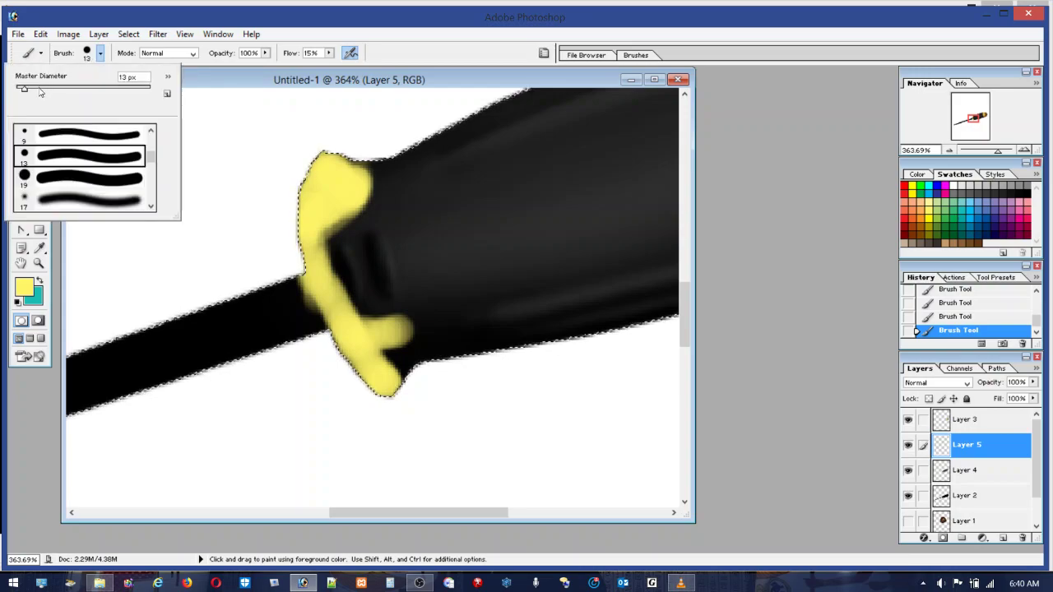
pyautogui.click(355, 191)
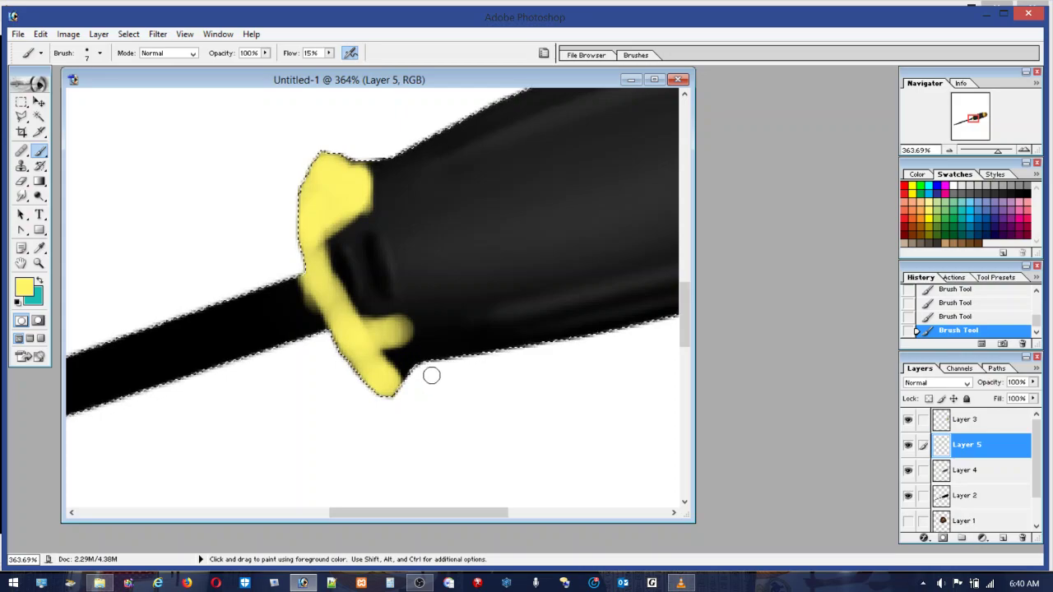
pyautogui.moveTo(403, 325)
pyautogui.mouseDown()
pyautogui.moveTo(437, 353)
pyautogui.moveTo(407, 352)
pyautogui.moveTo(395, 372)
pyautogui.moveTo(387, 346)
pyautogui.moveTo(397, 359)
pyautogui.mouseUp()
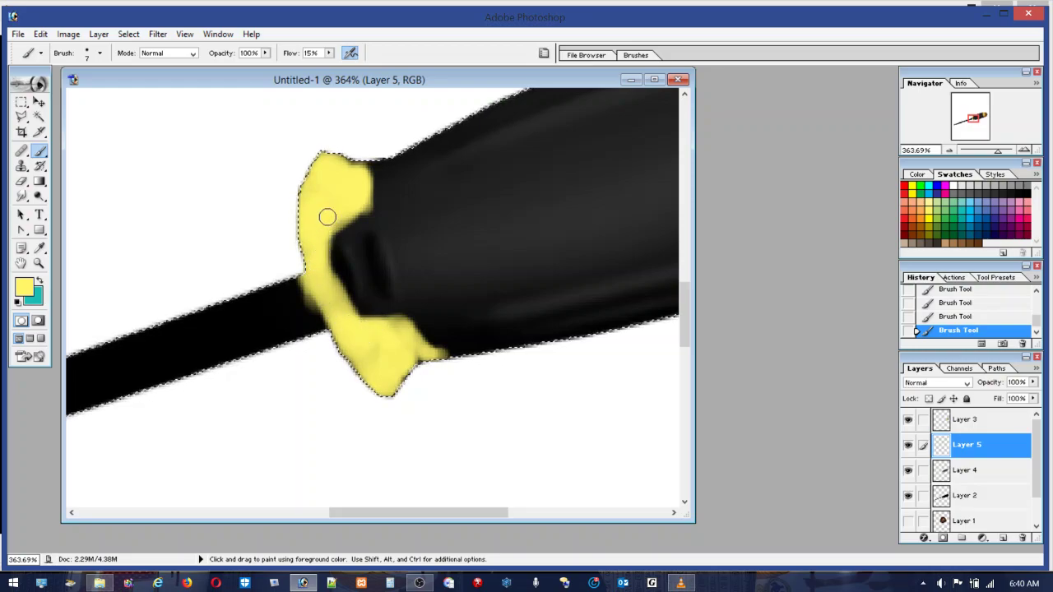
pyautogui.moveTo(309, 296)
pyautogui.mouseDown()
pyautogui.moveTo(380, 363)
pyautogui.moveTo(409, 355)
pyautogui.mouseUp()
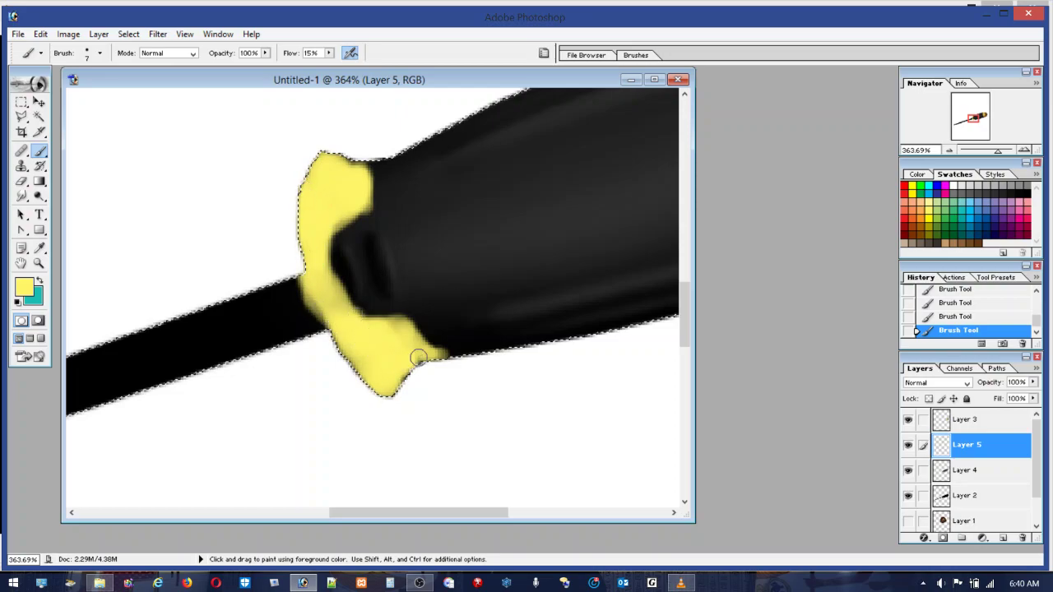
# Raise the brush flow from 15% to 100% so the collar paints in solidly
pyautogui.click(328, 53)
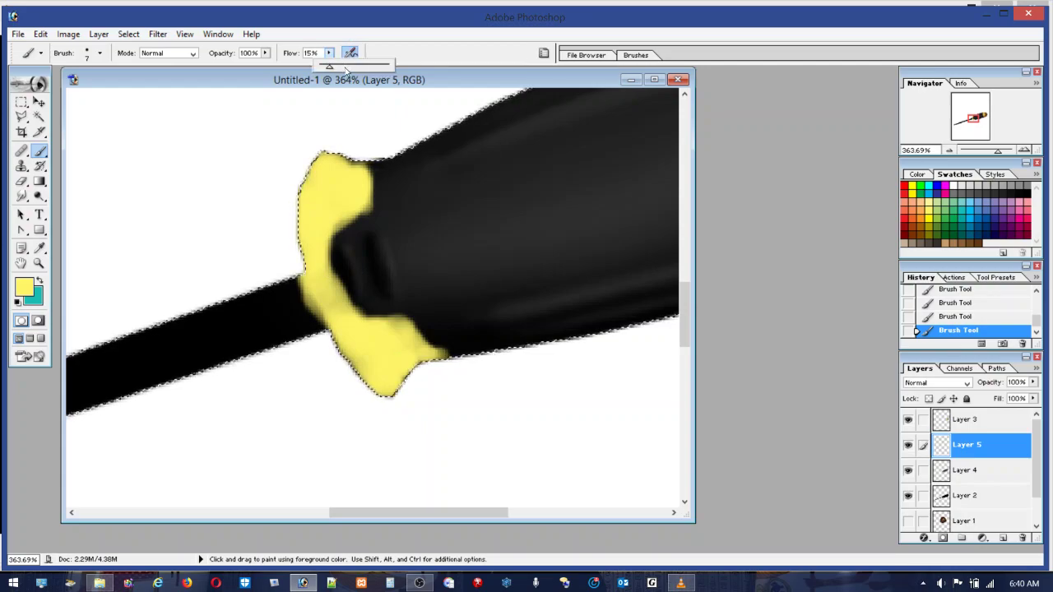
pyautogui.moveTo(330, 65); pyautogui.dragTo(396, 66)
pyautogui.click(338, 204)
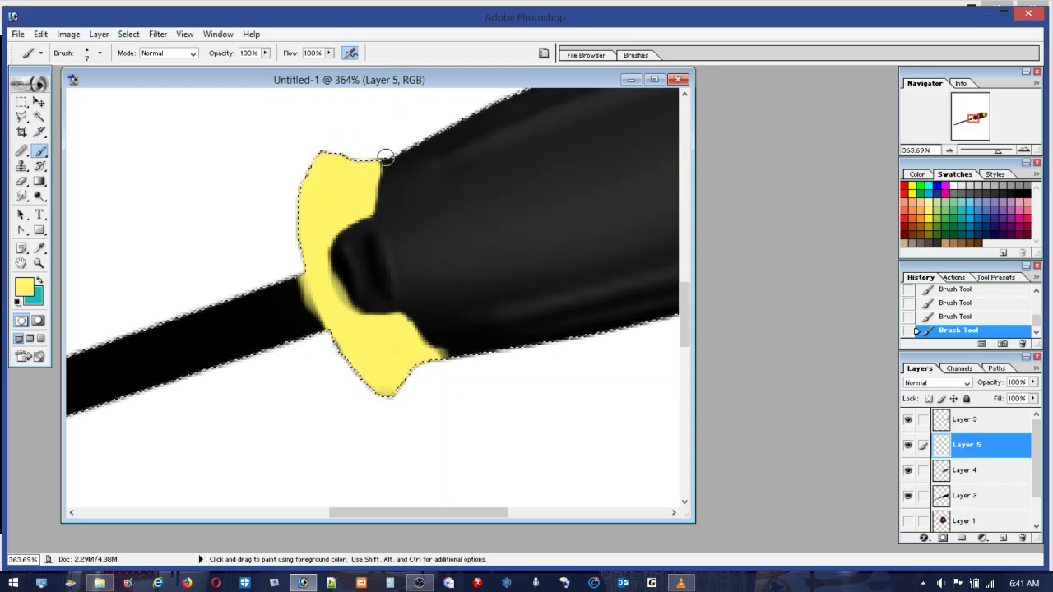
pyautogui.click(21, 181)
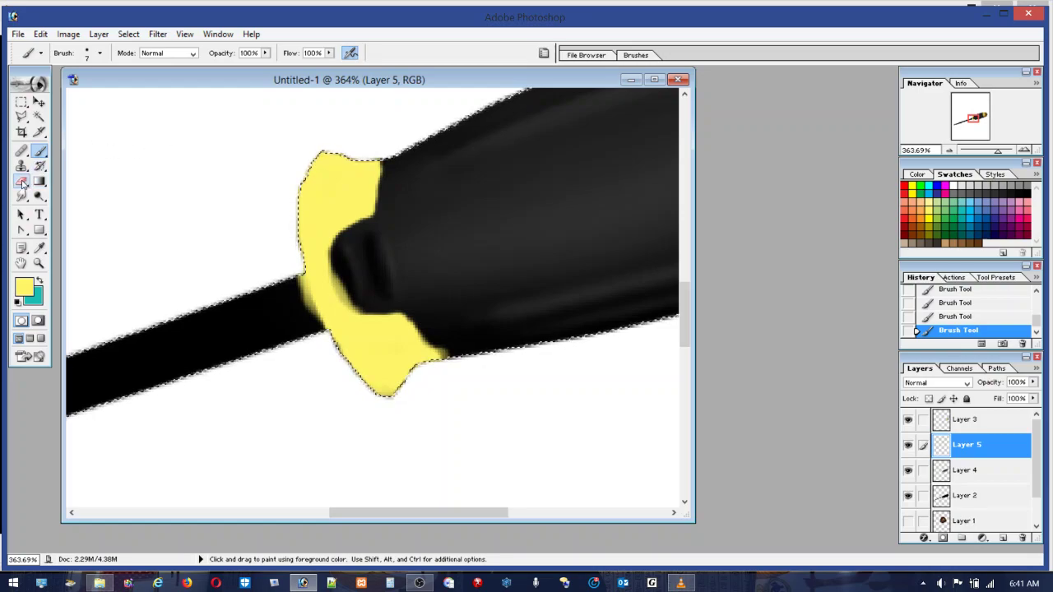
# Set the eraser to 8 px and erase stray yellow along the collar's top and side edges
pyautogui.click(89, 55)
pyautogui.moveTo(25, 90); pyautogui.dragTo(21, 89)
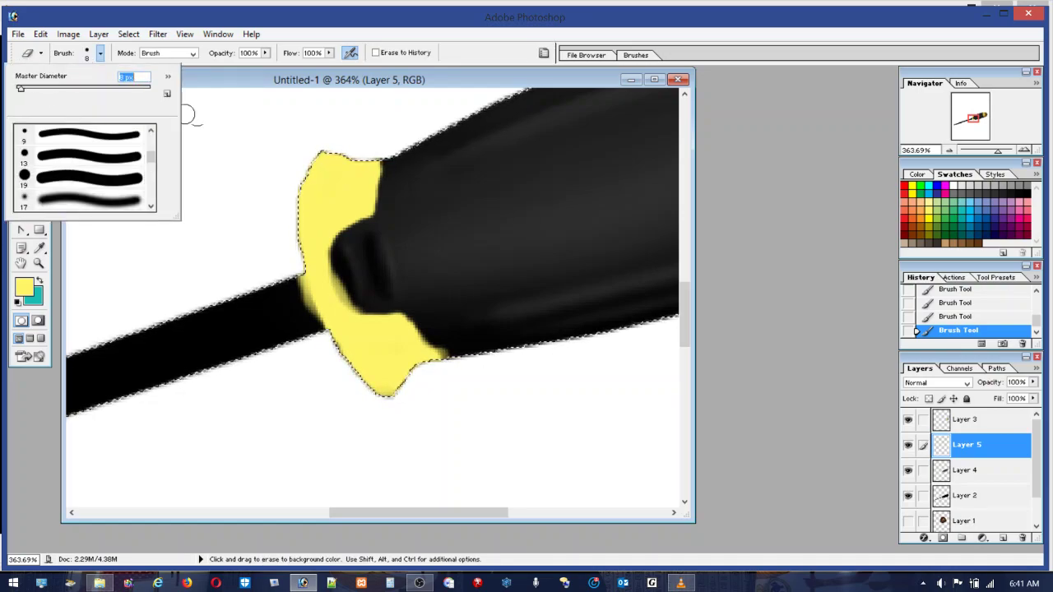
pyautogui.click(374, 149)
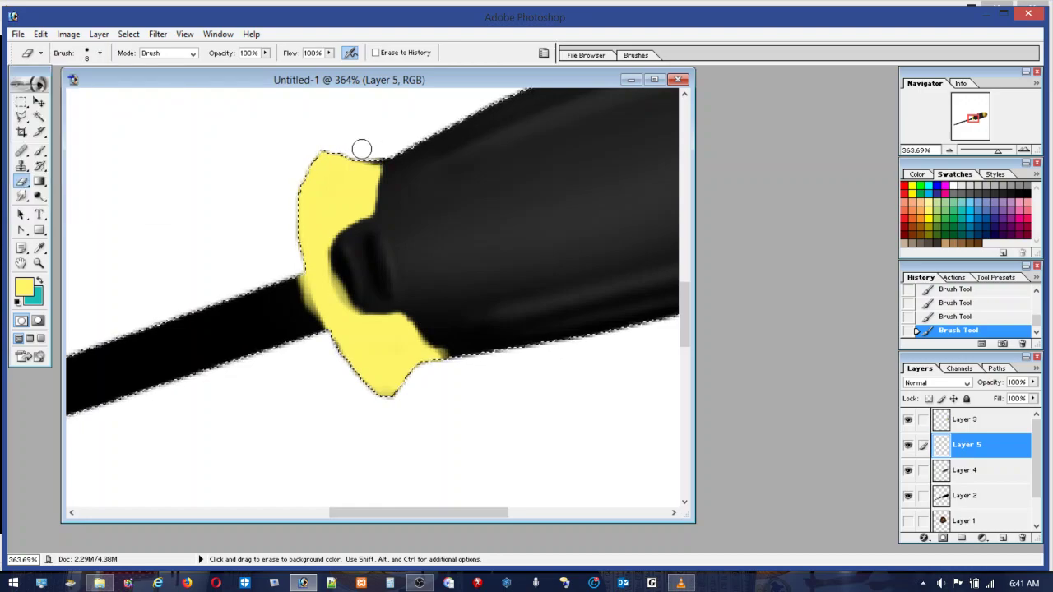
pyautogui.moveTo(359, 153)
pyautogui.mouseDown()
pyautogui.moveTo(367, 142)
pyautogui.moveTo(388, 146)
pyautogui.mouseUp()
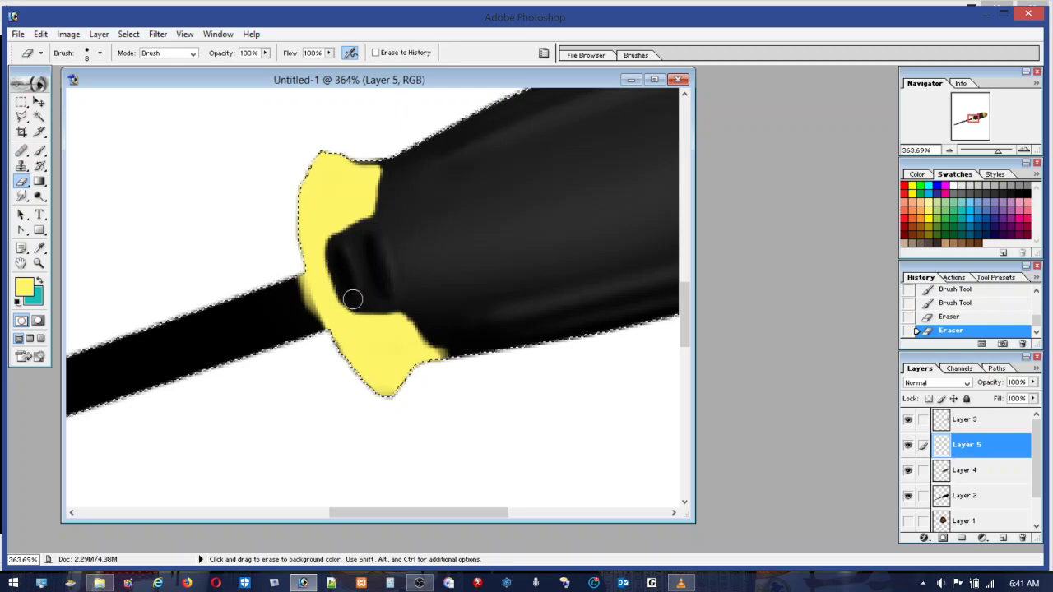
pyautogui.moveTo(352, 300); pyautogui.dragTo(348, 277)
pyautogui.moveTo(364, 237); pyautogui.dragTo(367, 228)
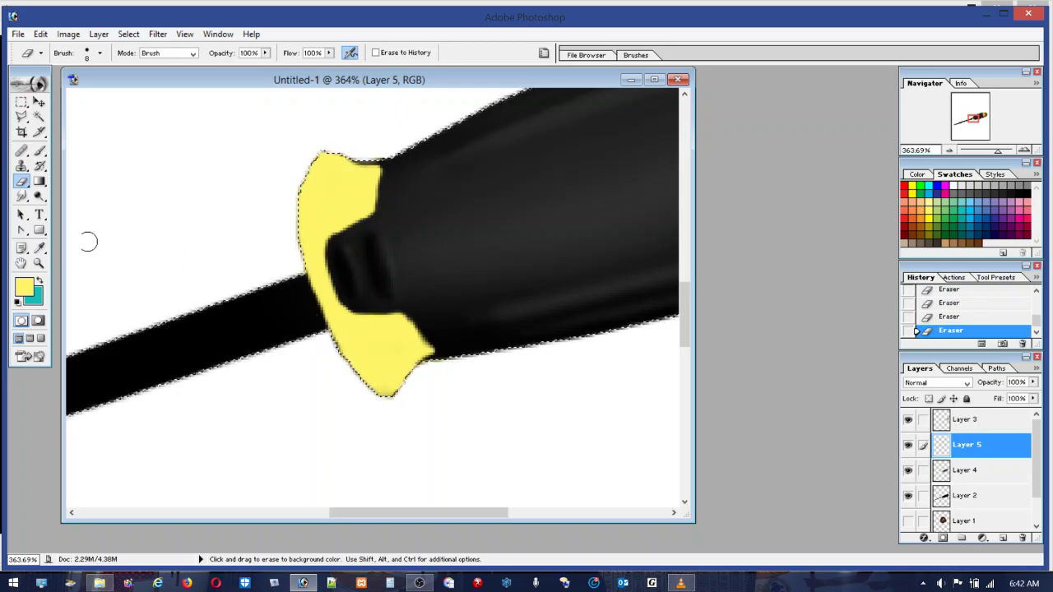
# Repaint the collar's left and lower edges, undoing one stray stroke, then trim the adjacent handle edge
pyautogui.click(39, 150)
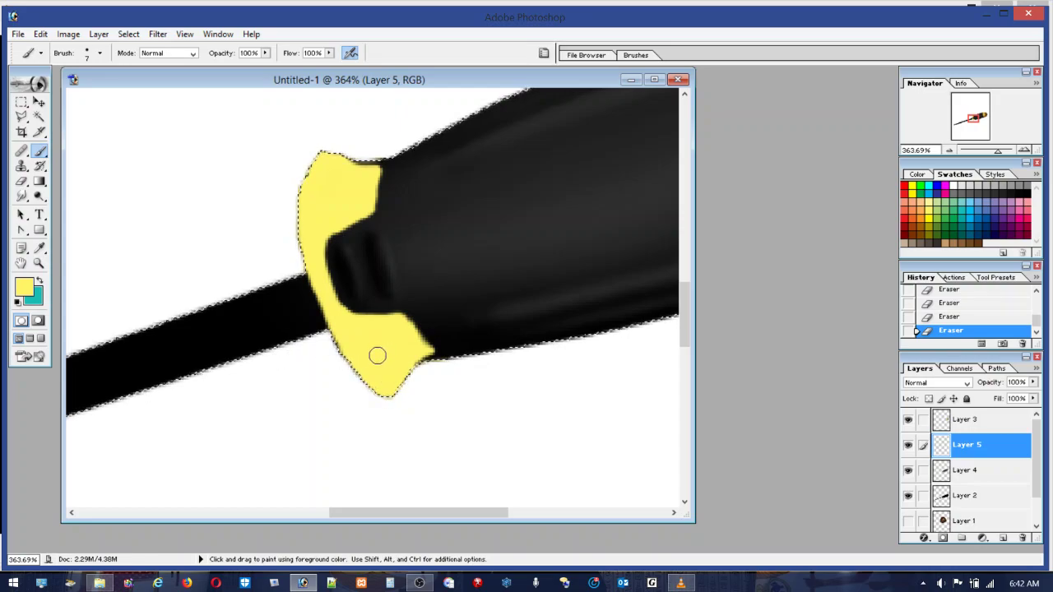
pyautogui.moveTo(337, 321); pyautogui.dragTo(317, 208)
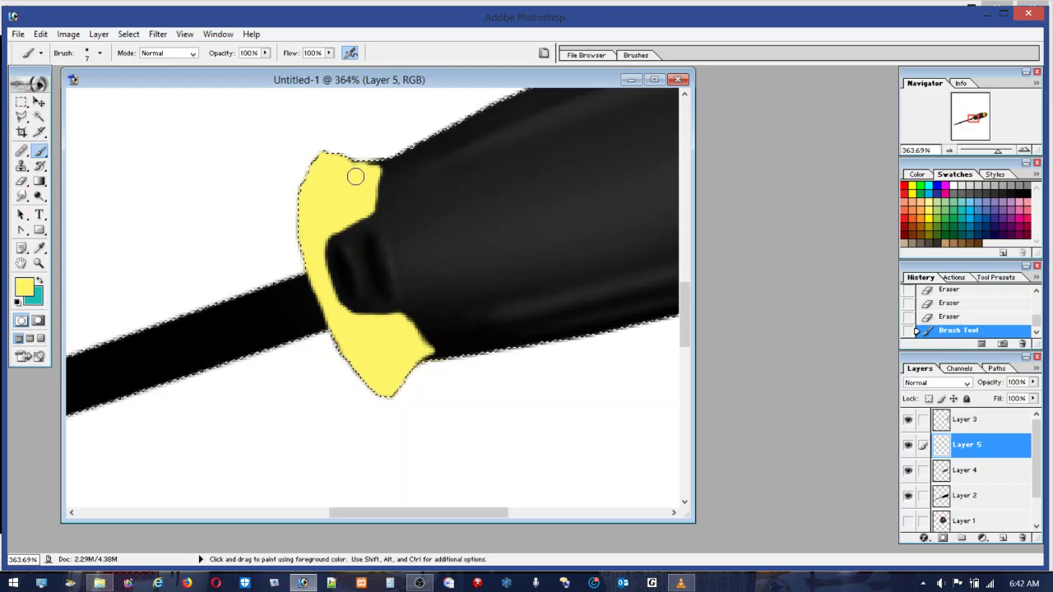
pyautogui.moveTo(355, 177); pyautogui.dragTo(353, 172)
pyautogui.click(40, 34)
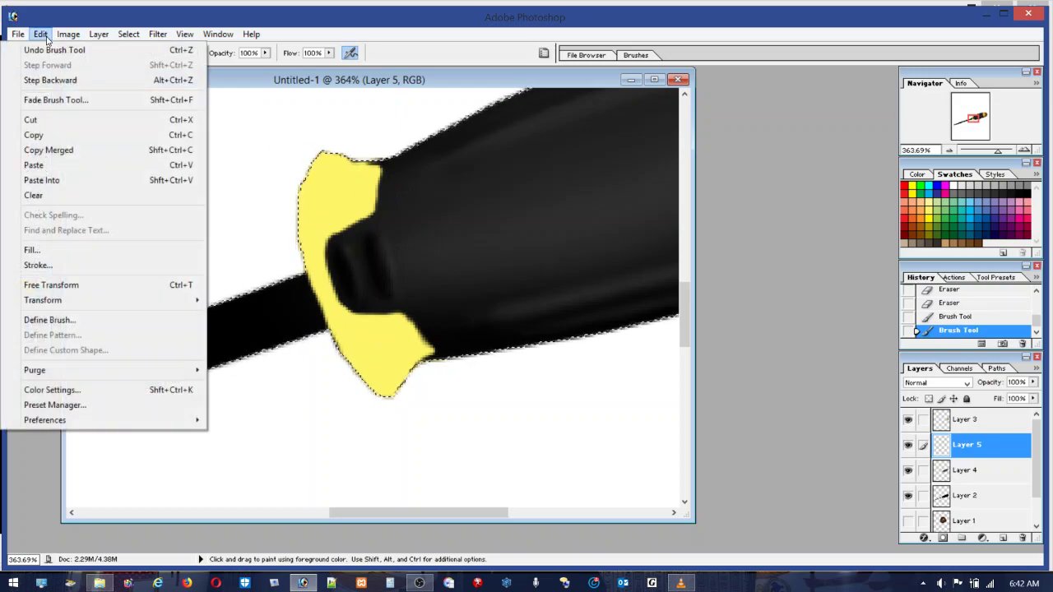
pyautogui.click(54, 49)
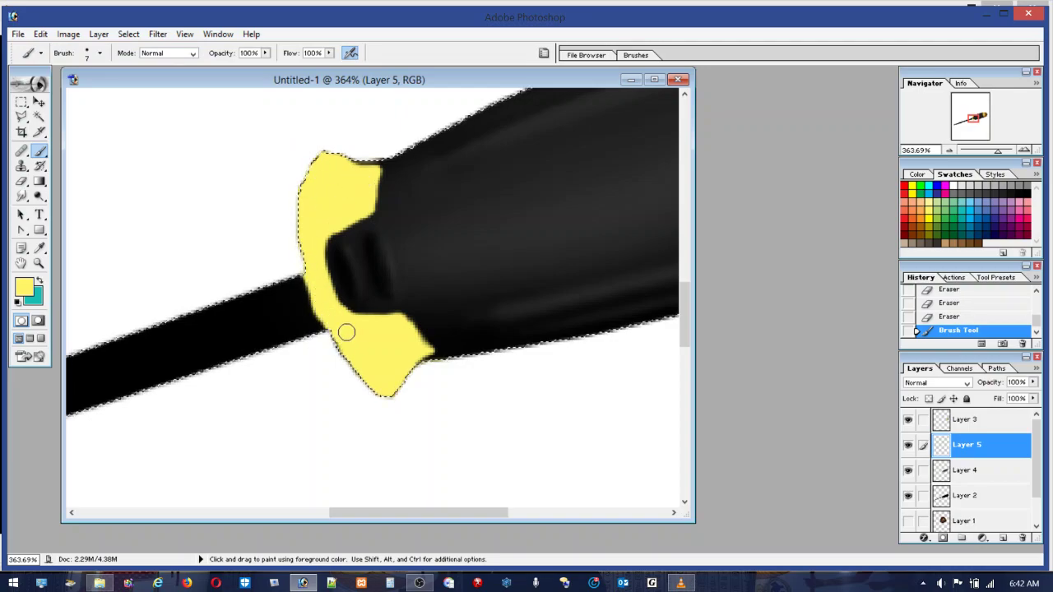
pyautogui.moveTo(345, 332)
pyautogui.mouseDown()
pyautogui.moveTo(394, 343)
pyautogui.moveTo(376, 332)
pyautogui.mouseUp()
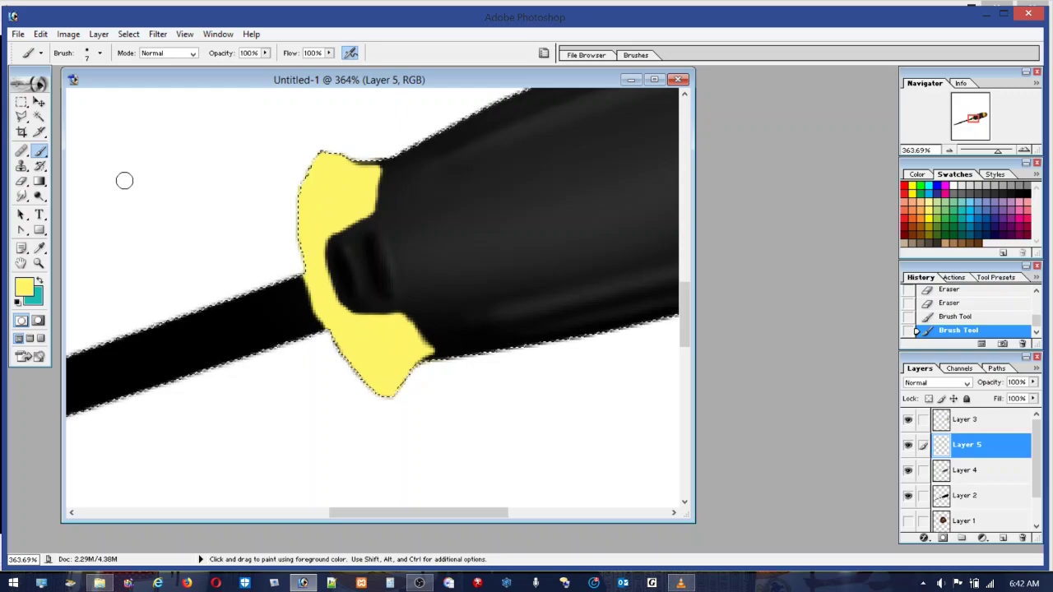
pyautogui.click(22, 181)
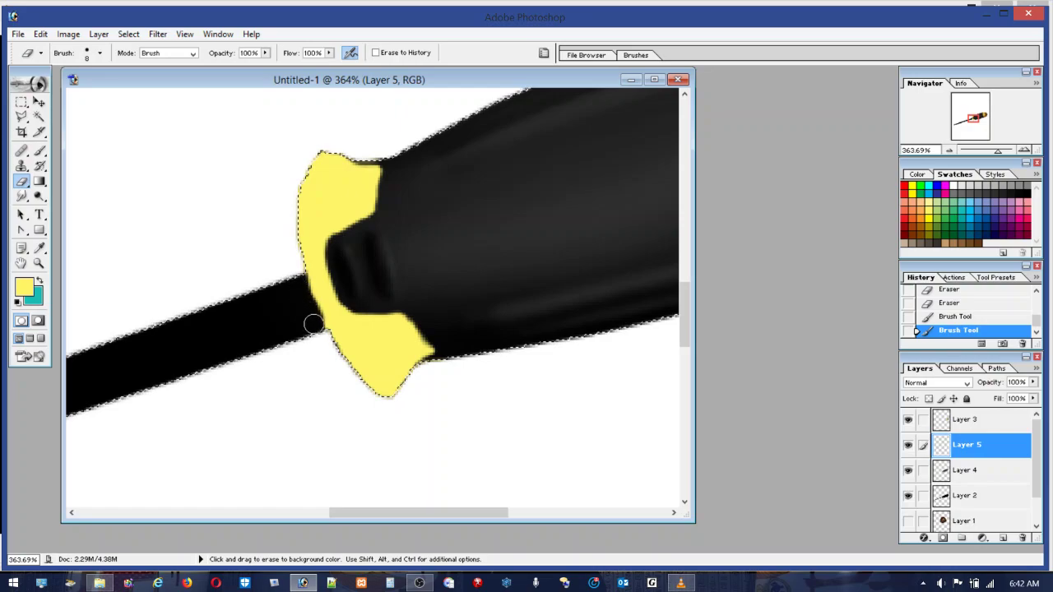
pyautogui.moveTo(302, 297); pyautogui.dragTo(294, 274)
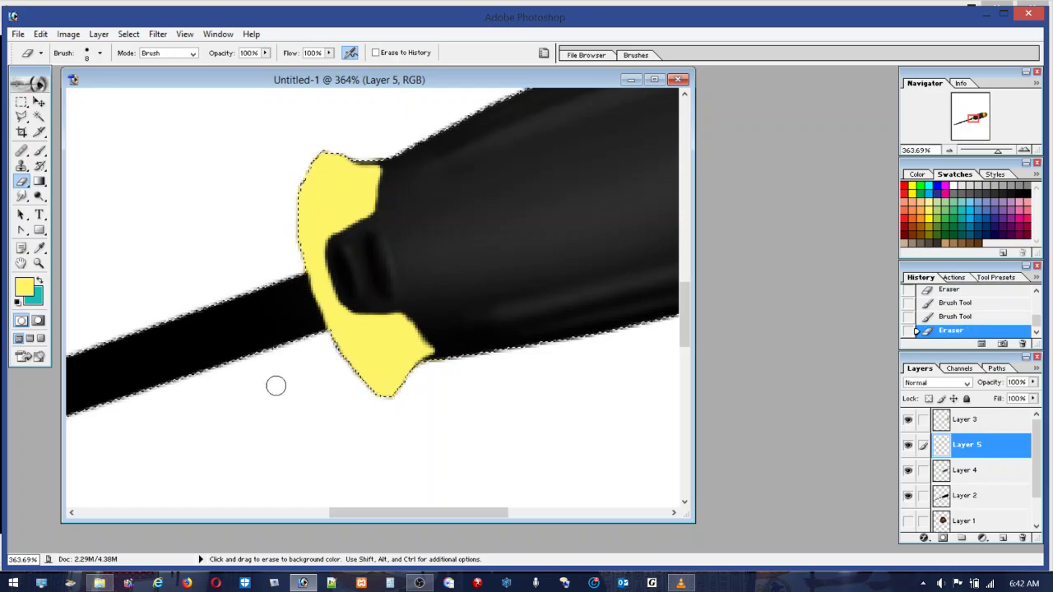
# Zoom onto the yellow collar, deselect, and draw an elliptical marquee around the collar
pyautogui.doubleClick(39, 264)
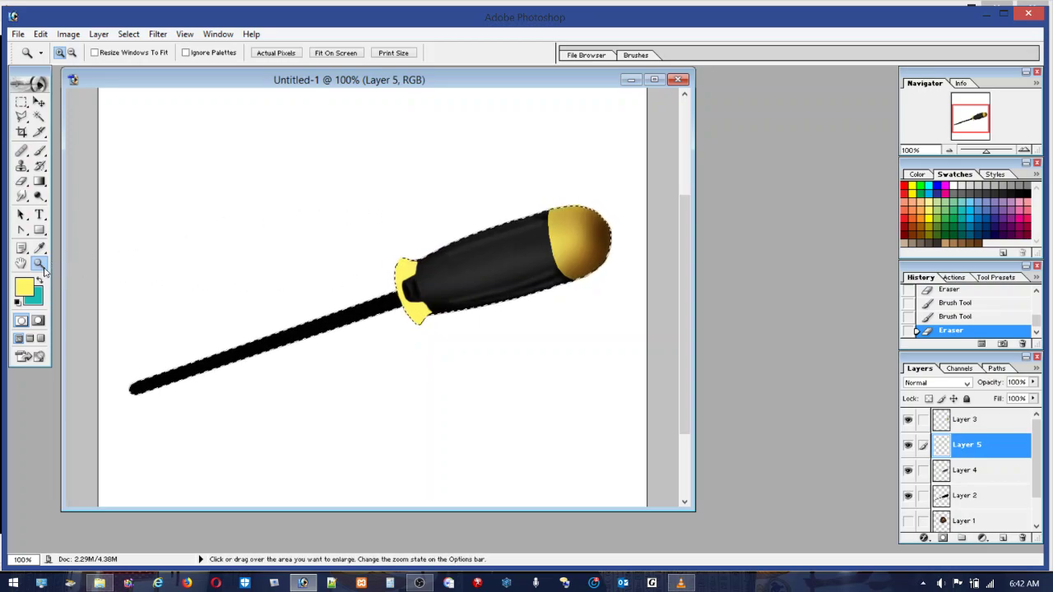
pyautogui.moveTo(367, 250); pyautogui.dragTo(476, 348)
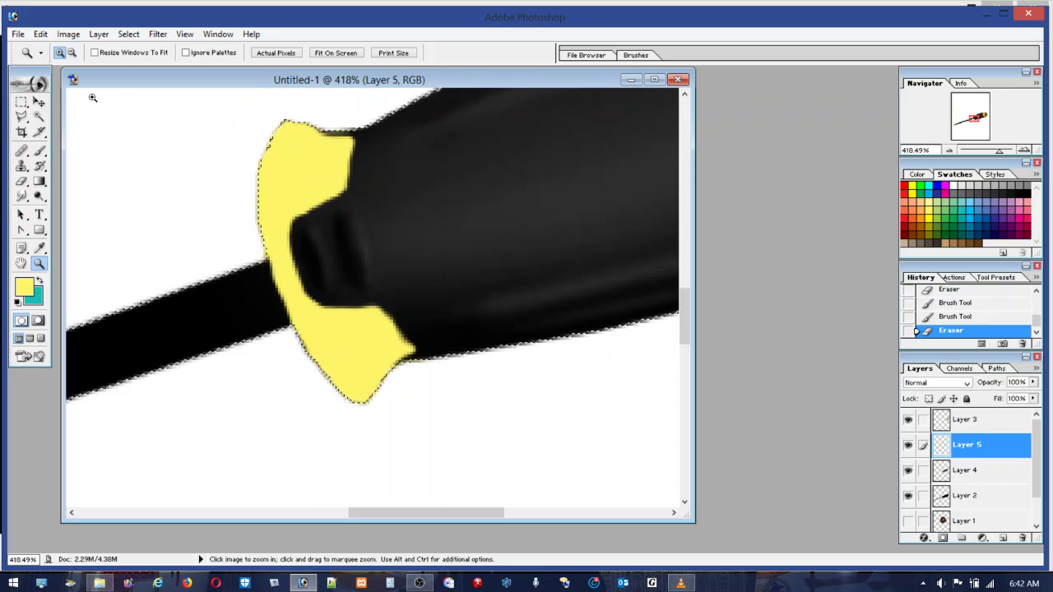
pyautogui.click(22, 118)
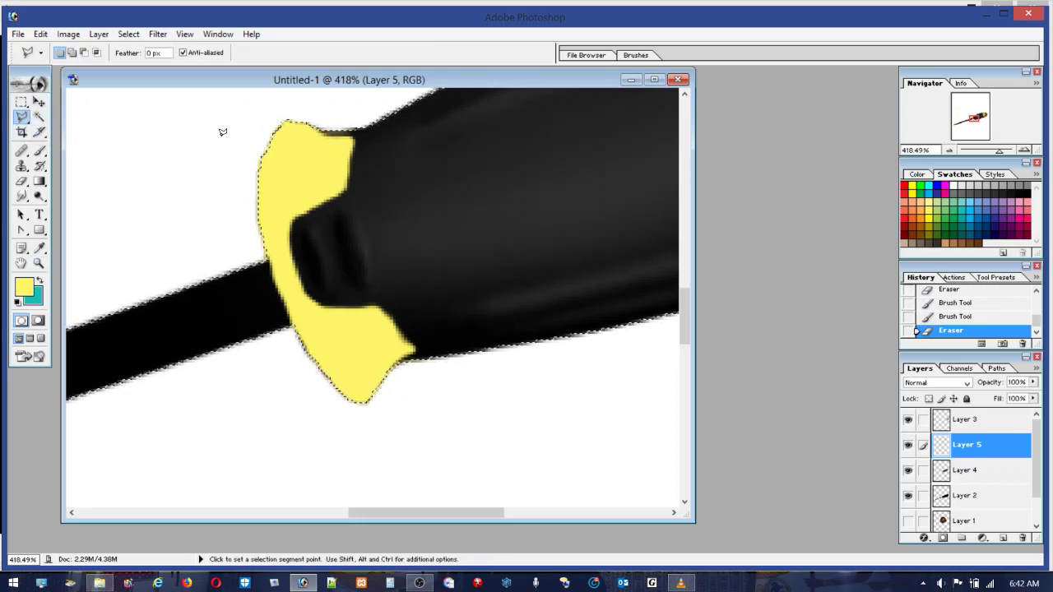
pyautogui.click(21, 102)
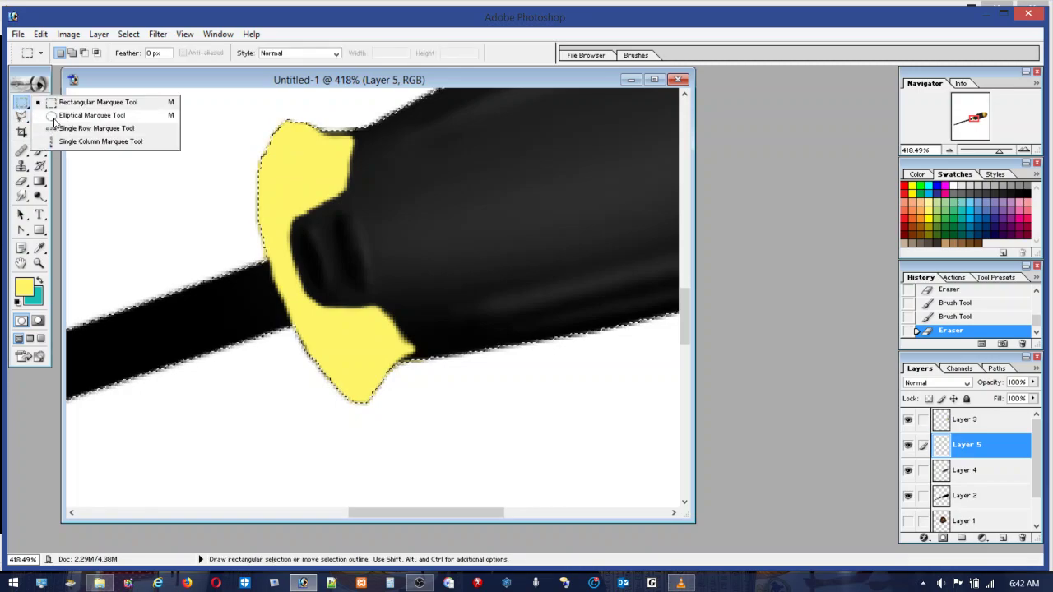
pyautogui.click(54, 116)
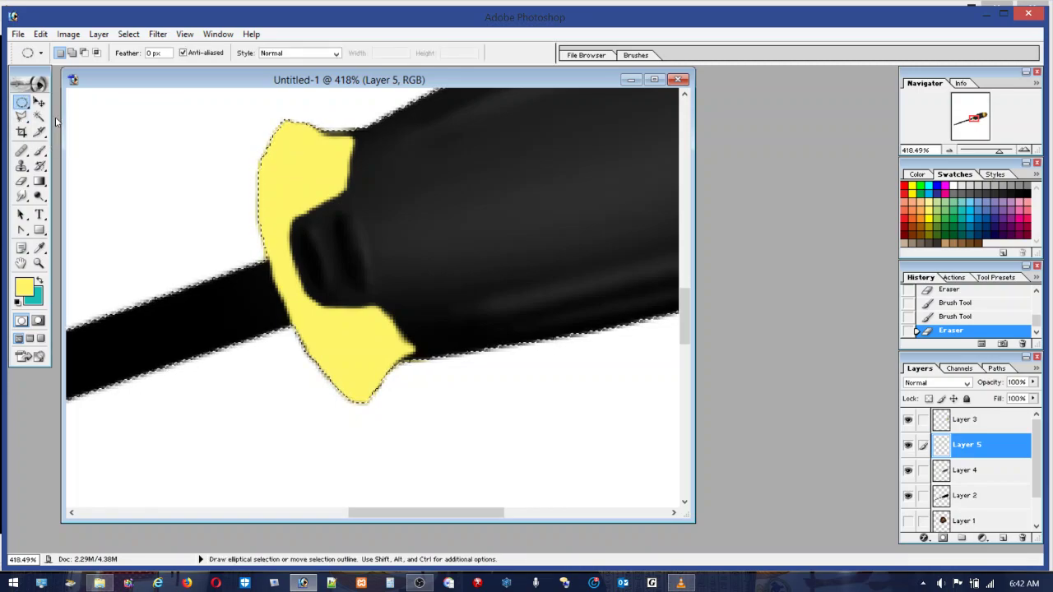
pyautogui.hotkey('ctrl', 'd')
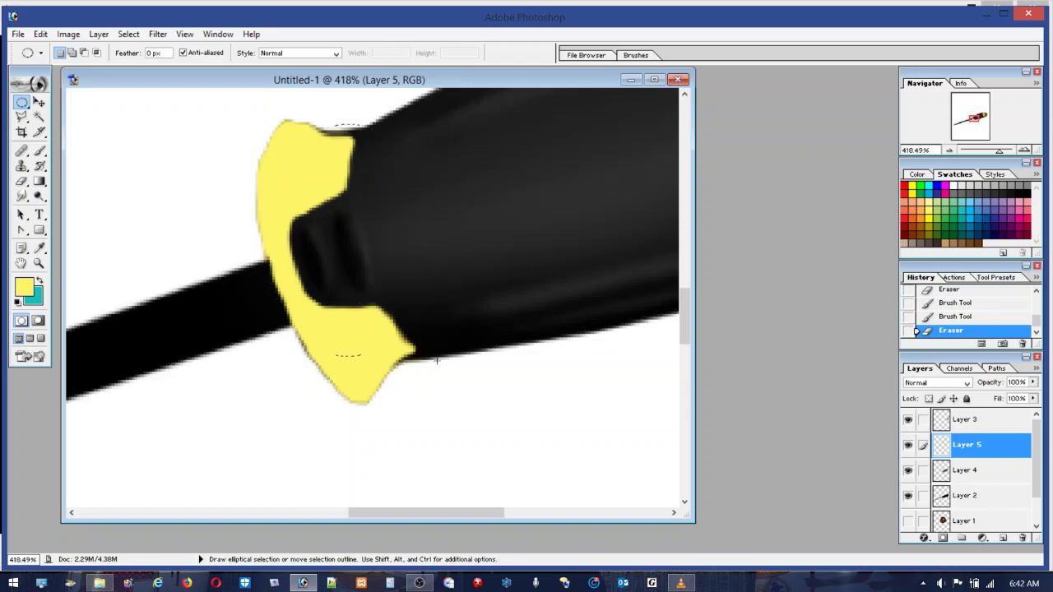
pyautogui.moveTo(464, 379); pyautogui.dragTo(467, 383)
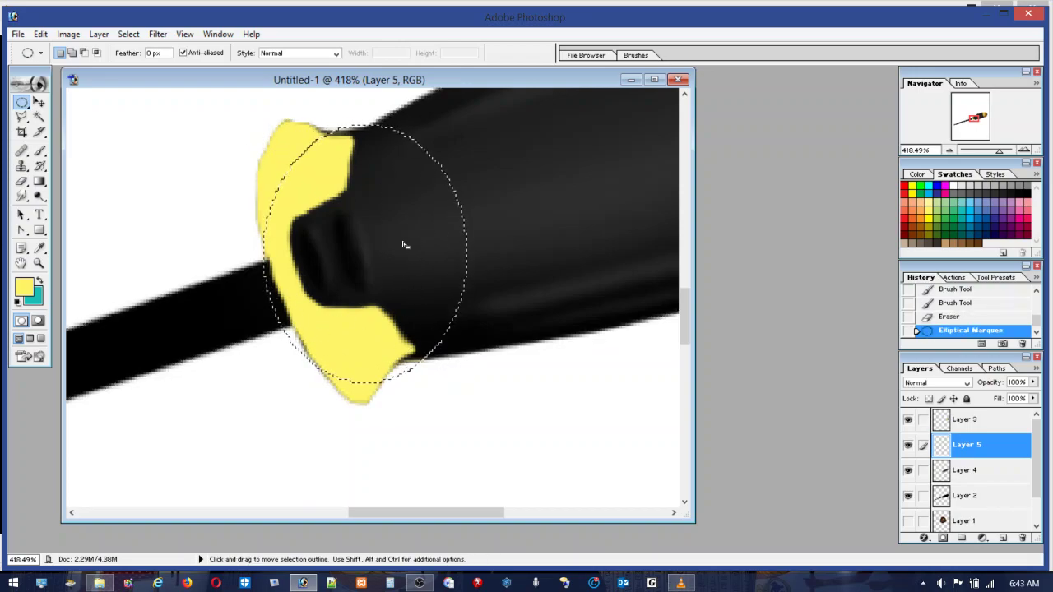
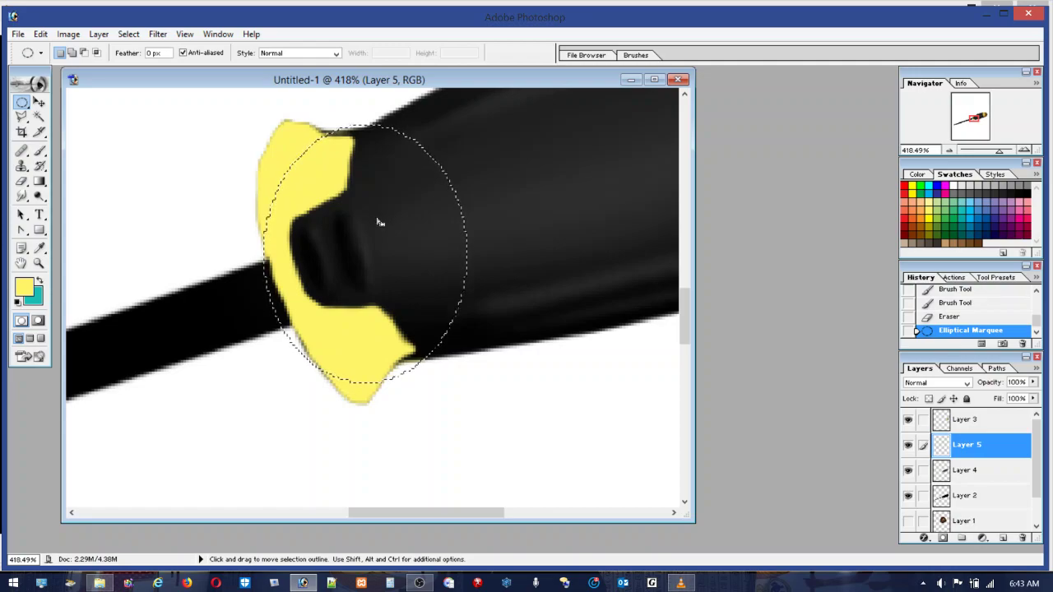
# Fill the oval selection with the yellow foreground colour on a new layer, then deselect
pyautogui.click(1005, 538)
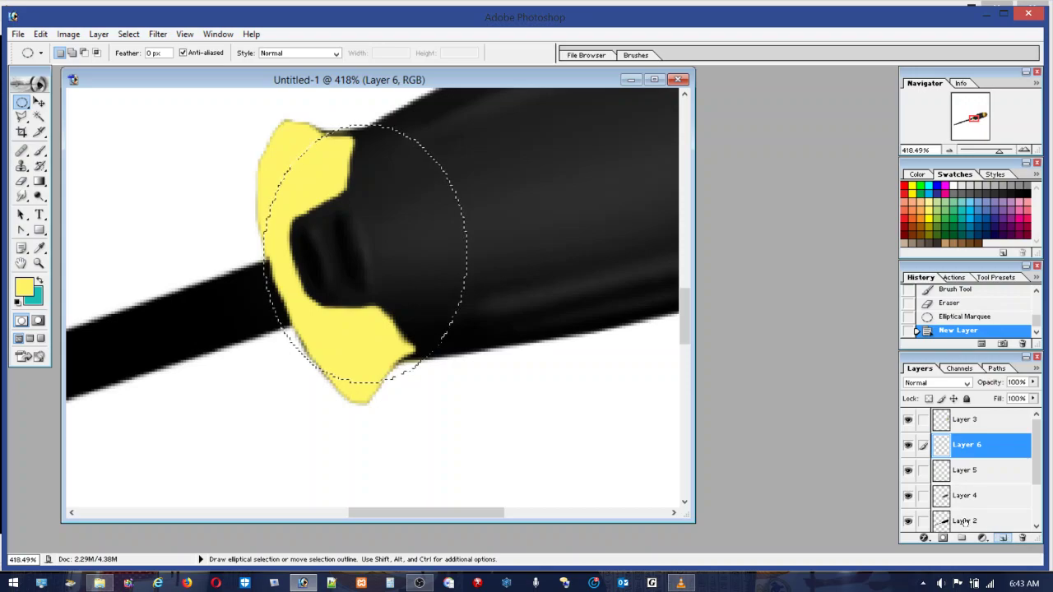
pyautogui.click(40, 34)
pyautogui.click(33, 251)
pyautogui.click(596, 237)
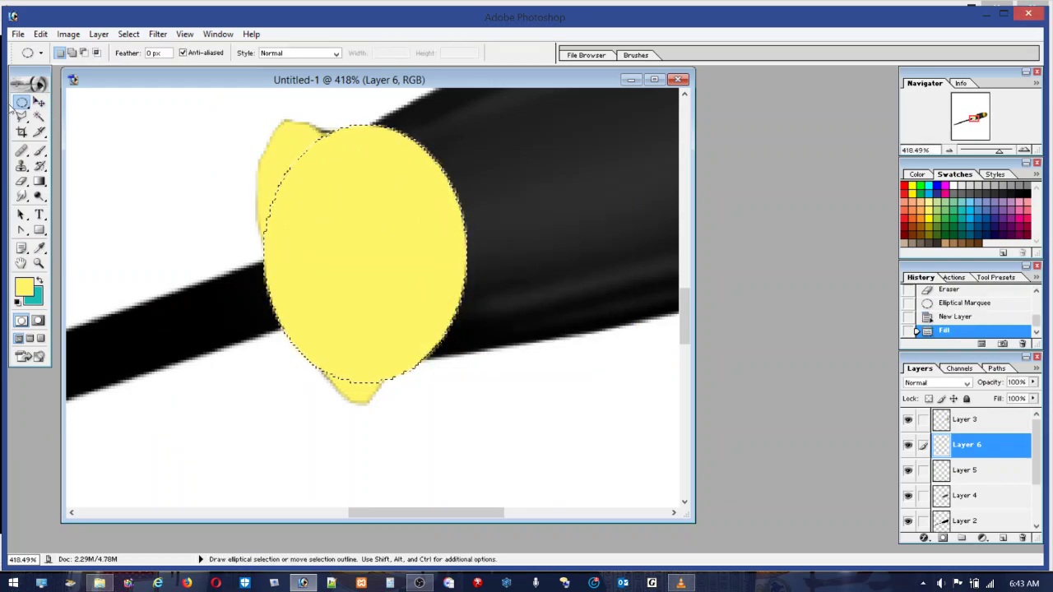
pyautogui.hotkey('ctrl', 'd')
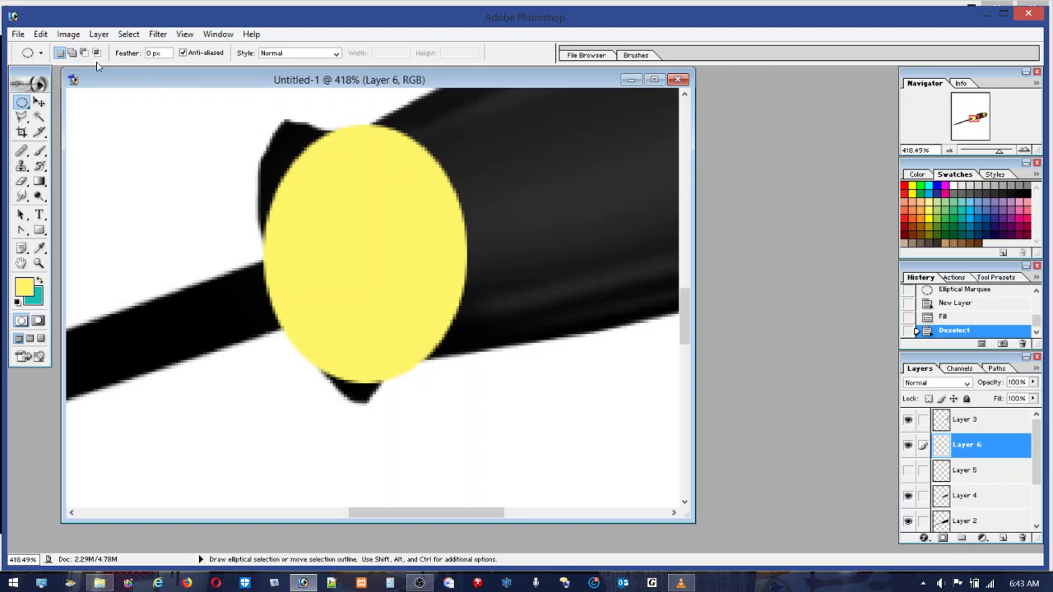
# Free-transform the yellow oval: rotate about -16°, shift left and stretch to 111% height
pyautogui.click(40, 35)
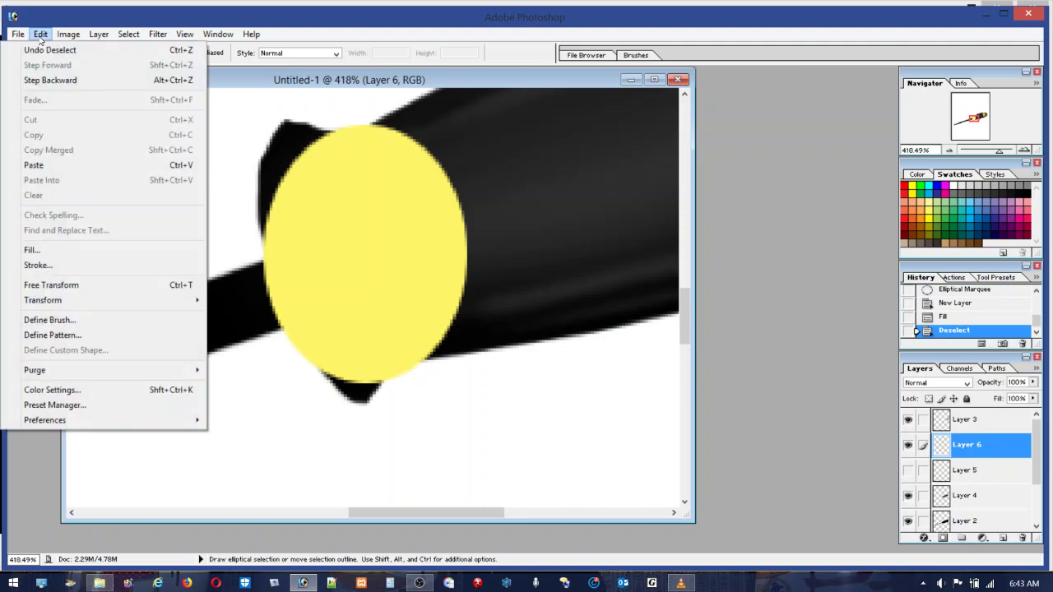
pyautogui.click(72, 285)
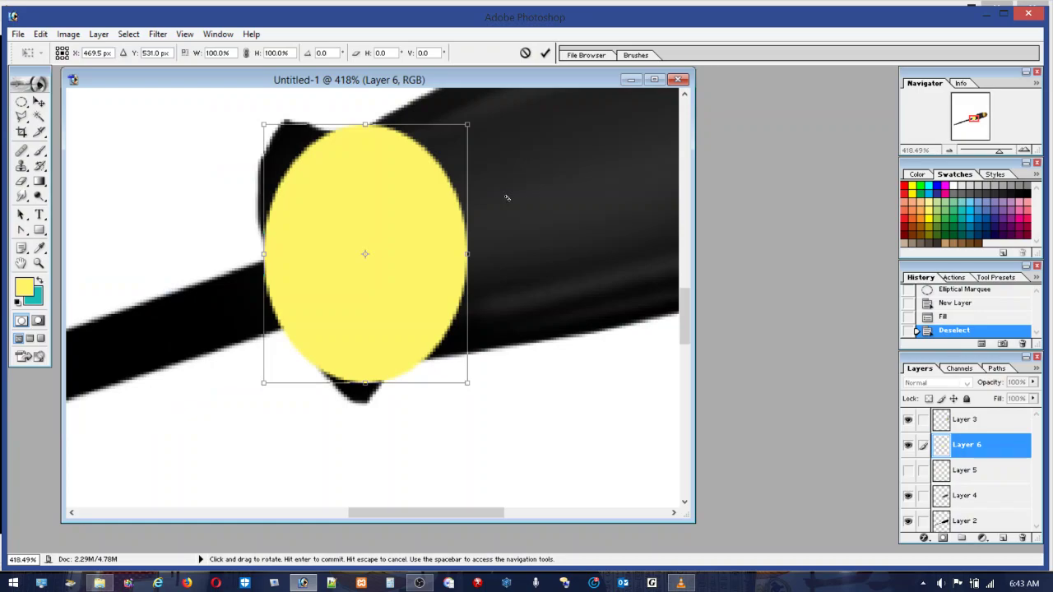
pyautogui.moveTo(507, 198); pyautogui.dragTo(470, 169)
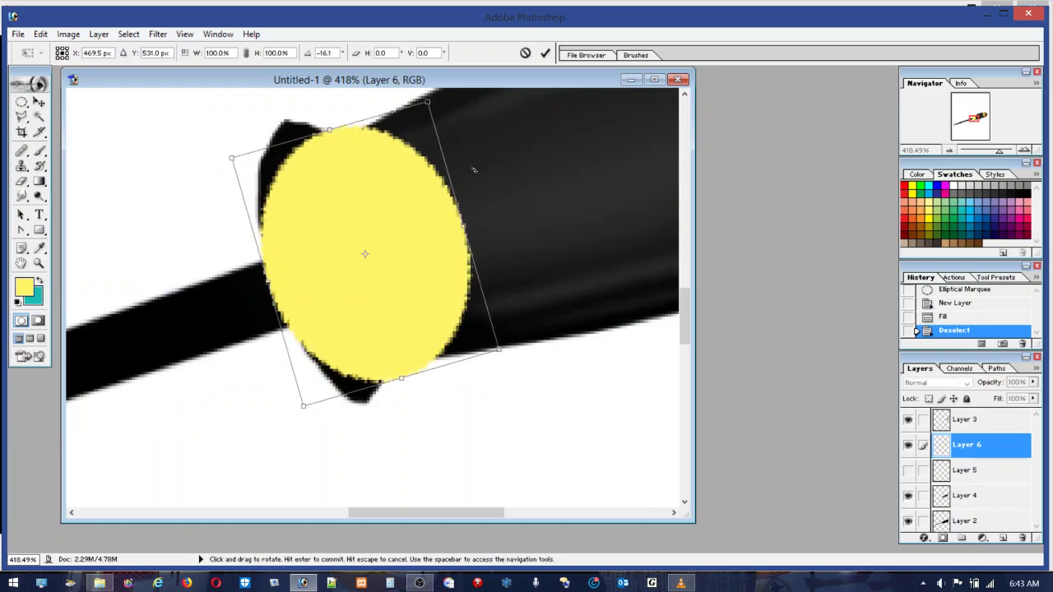
pyautogui.moveTo(436, 302); pyautogui.dragTo(407, 304)
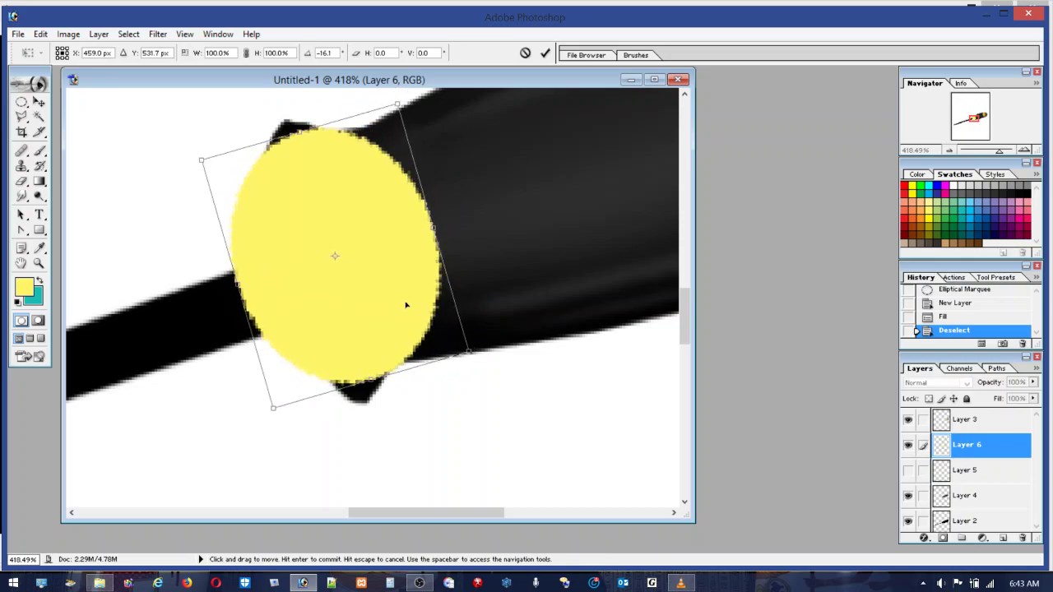
pyautogui.moveTo(372, 383); pyautogui.dragTo(376, 400)
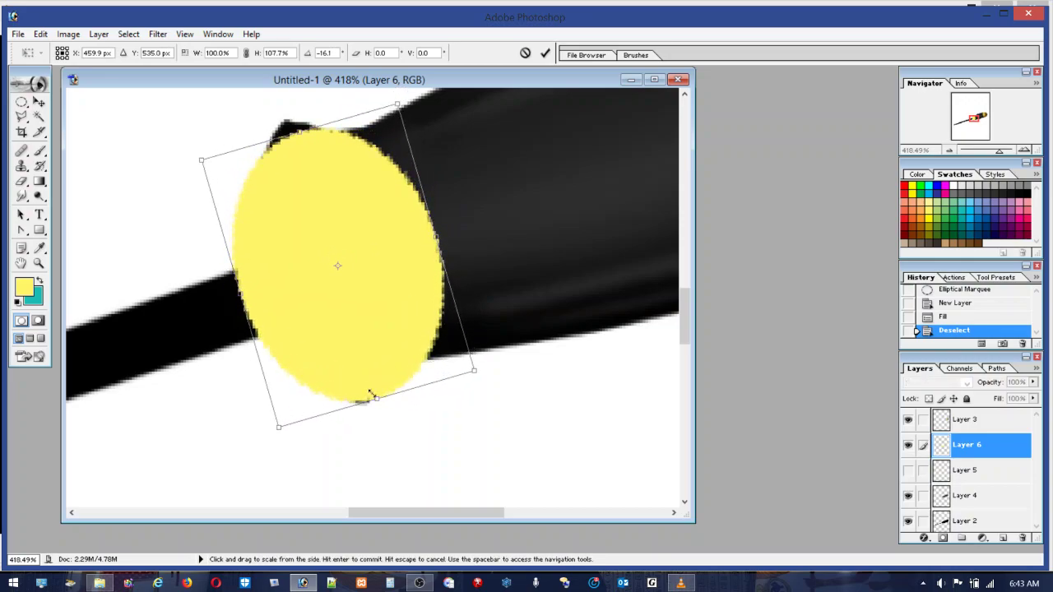
pyautogui.moveTo(297, 127); pyautogui.dragTo(295, 119)
pyautogui.press('Return')
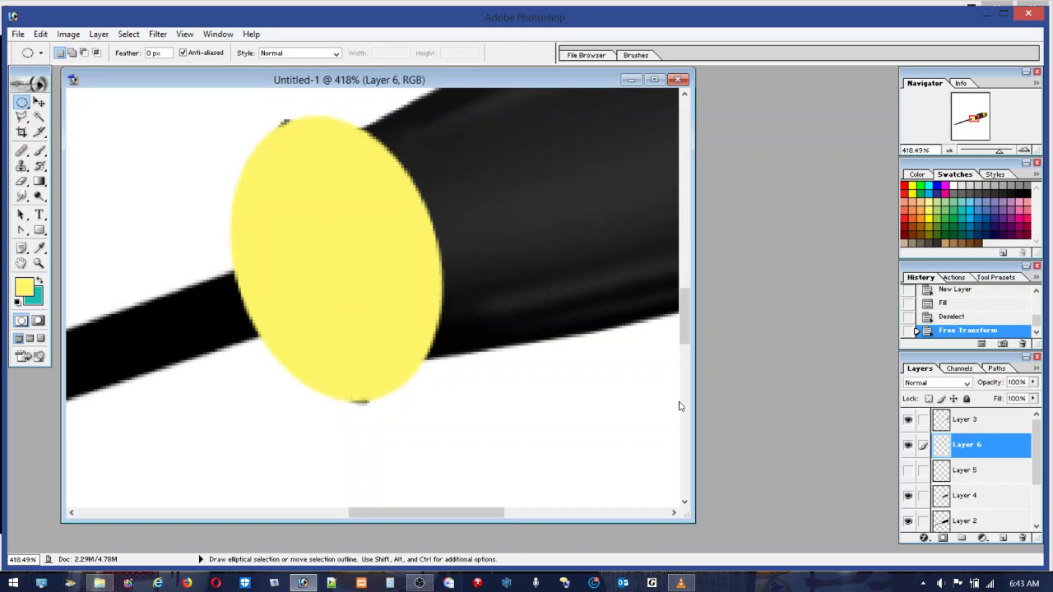
# Erase yellow spilling outside the handle and shaft outlines at the oval's top and bottom
pyautogui.keyDown('ctrl'); pyautogui.click(975, 501); pyautogui.keyUp('ctrl')
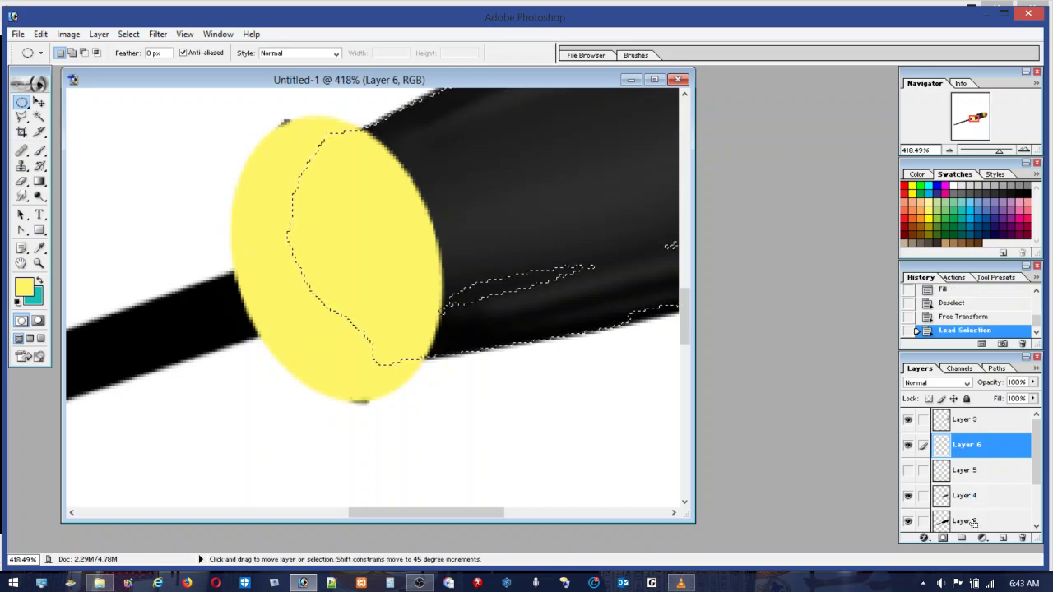
pyautogui.keyDown('ctrl'); pyautogui.click(972, 522); pyautogui.keyUp('ctrl')
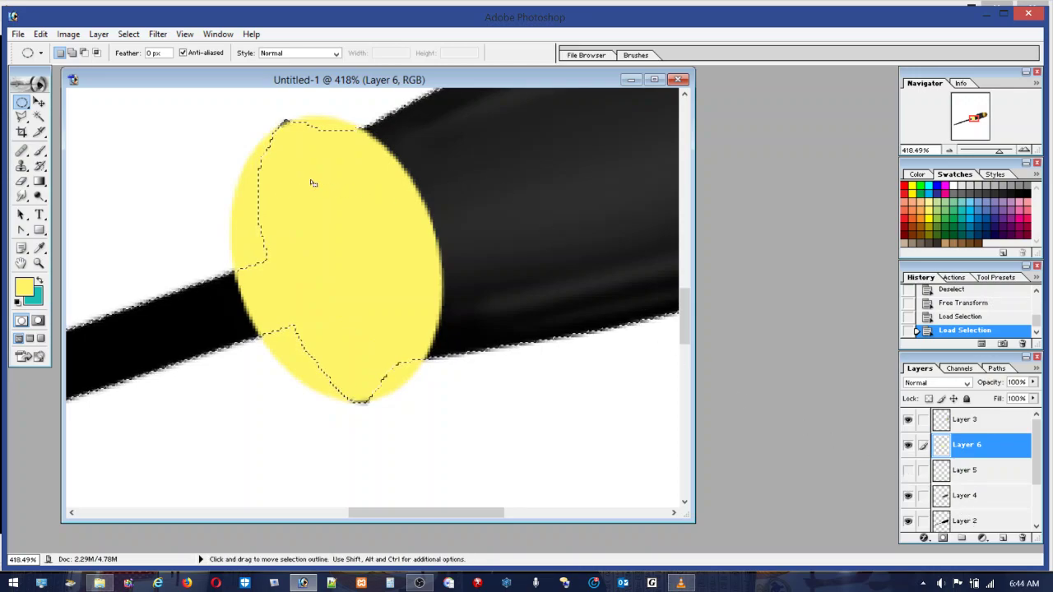
pyautogui.click(21, 181)
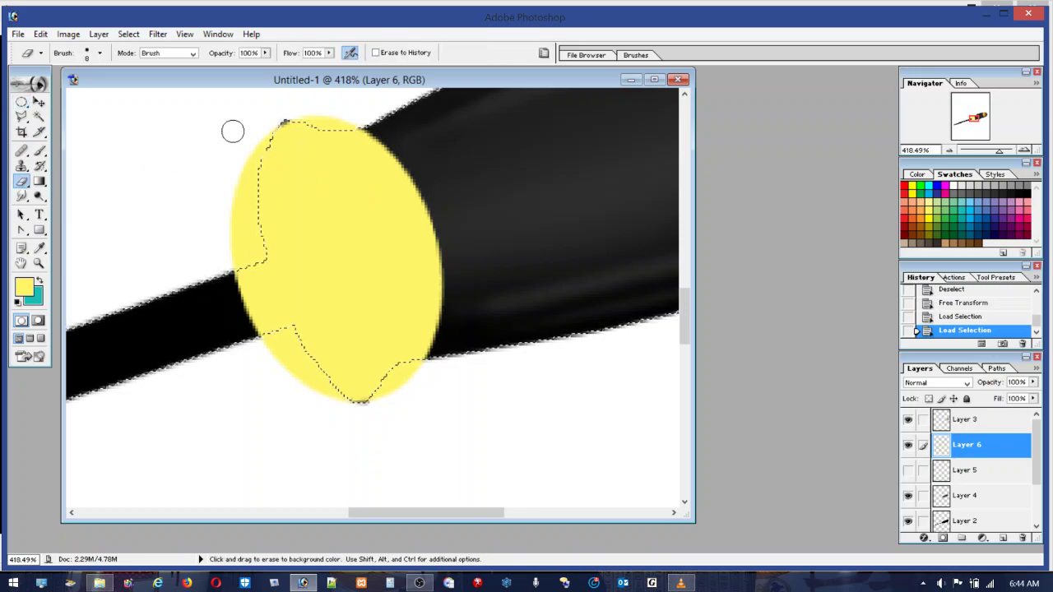
pyautogui.click(128, 34)
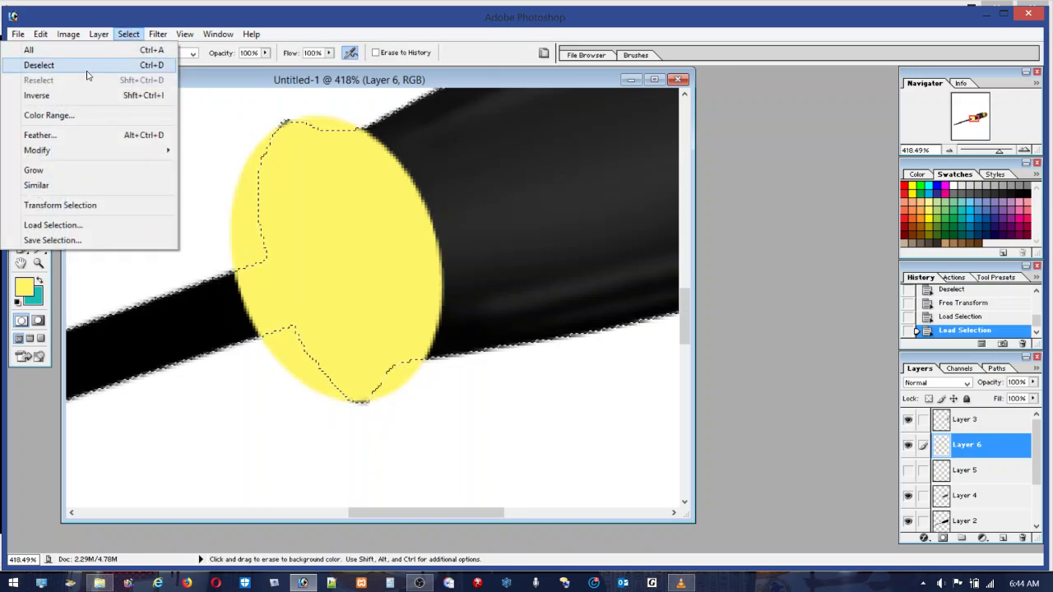
pyautogui.click(69, 96)
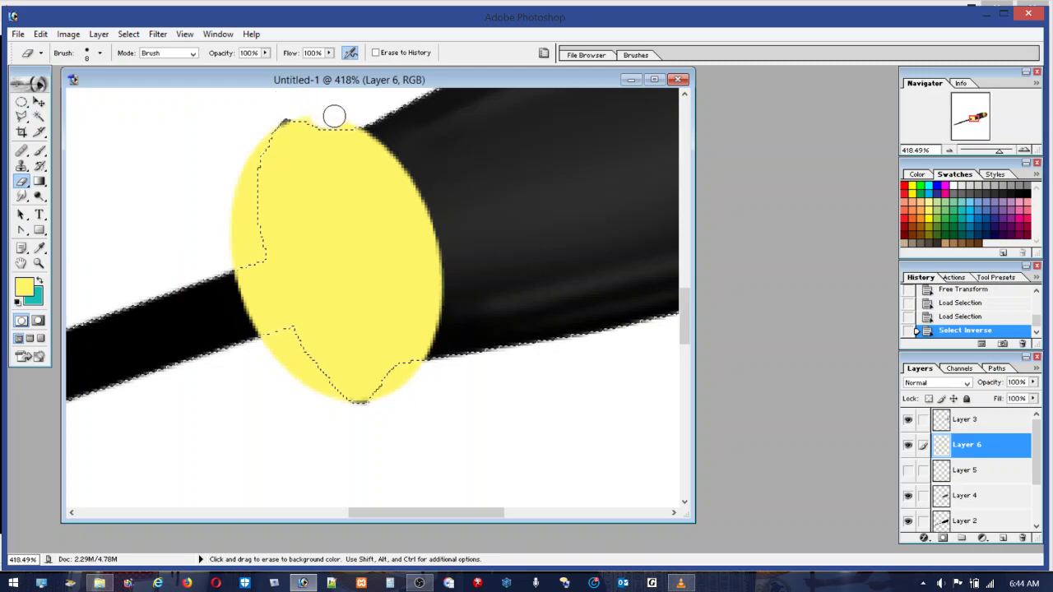
pyautogui.moveTo(329, 132); pyautogui.dragTo(362, 128)
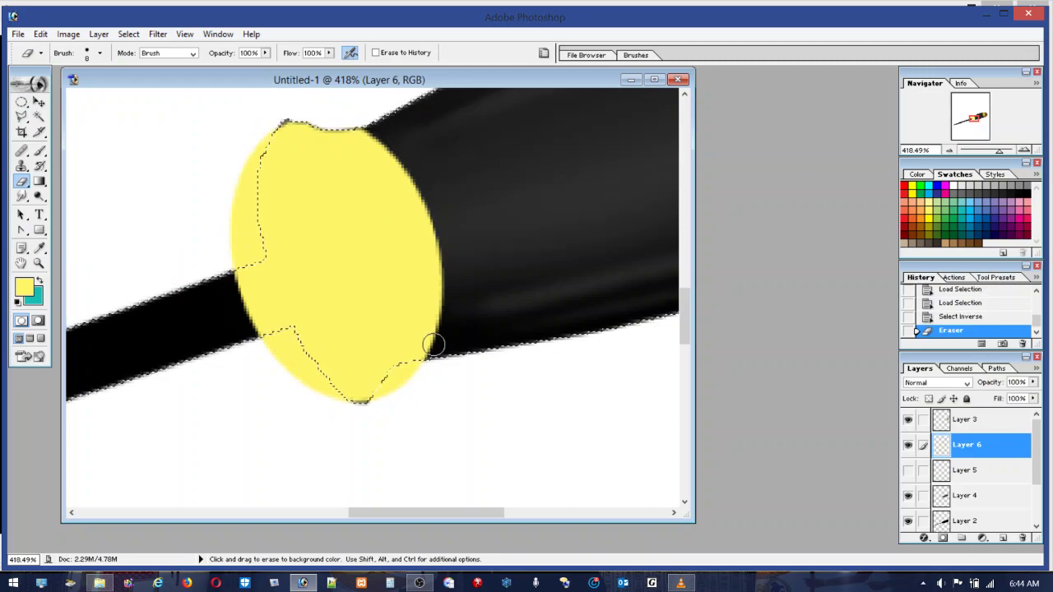
pyautogui.moveTo(365, 415)
pyautogui.mouseDown()
pyautogui.moveTo(411, 385)
pyautogui.moveTo(559, 441)
pyautogui.mouseUp()
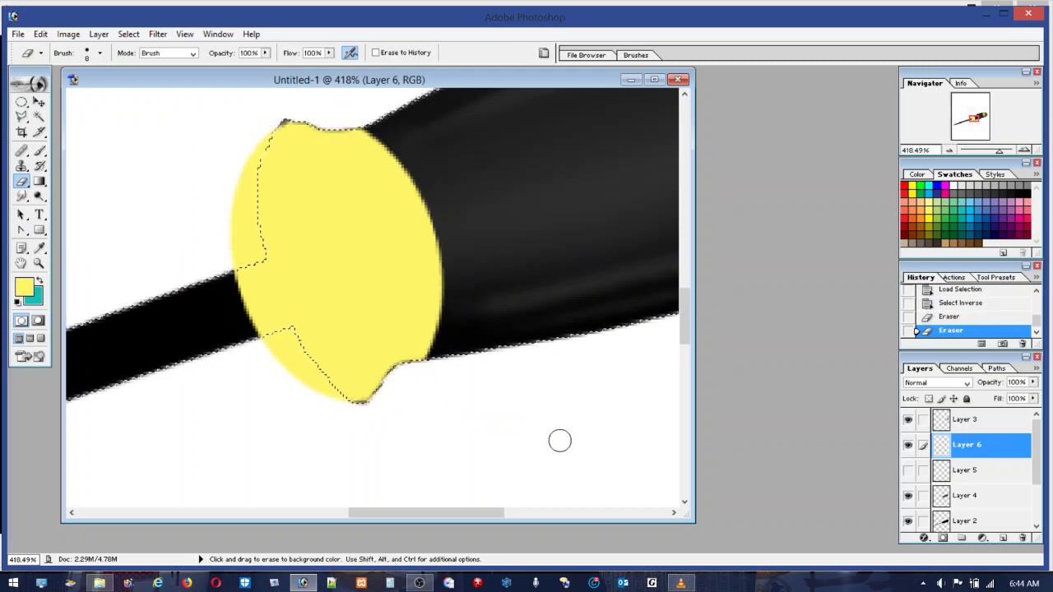
pyautogui.keyDown('ctrl'); pyautogui.click(969, 473); pyautogui.keyUp('ctrl')
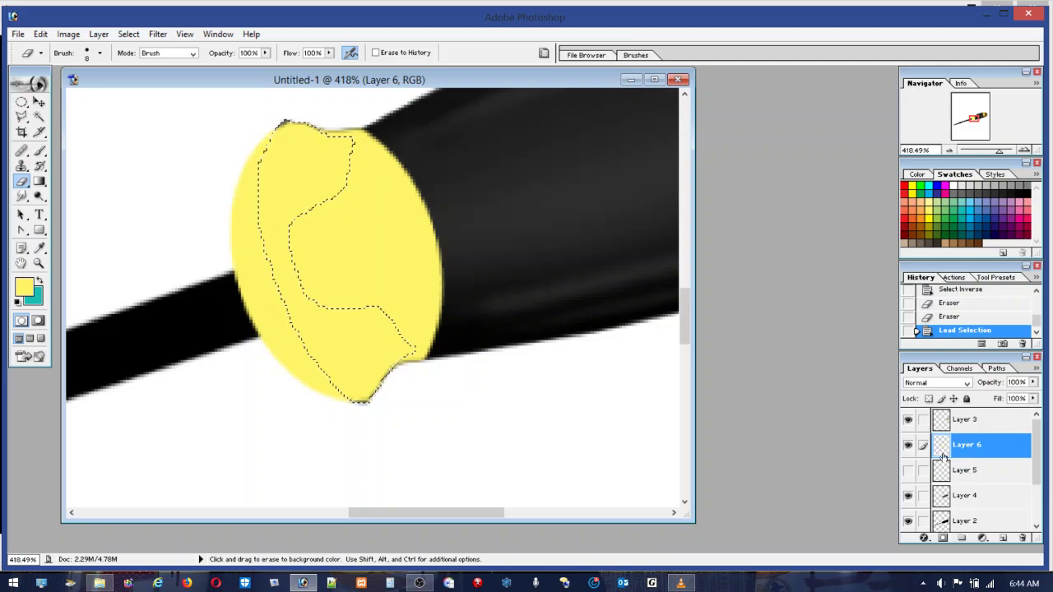
# Undo a stray erase above the disc and invert the Layer 5 collar selection
pyautogui.click(368, 130)
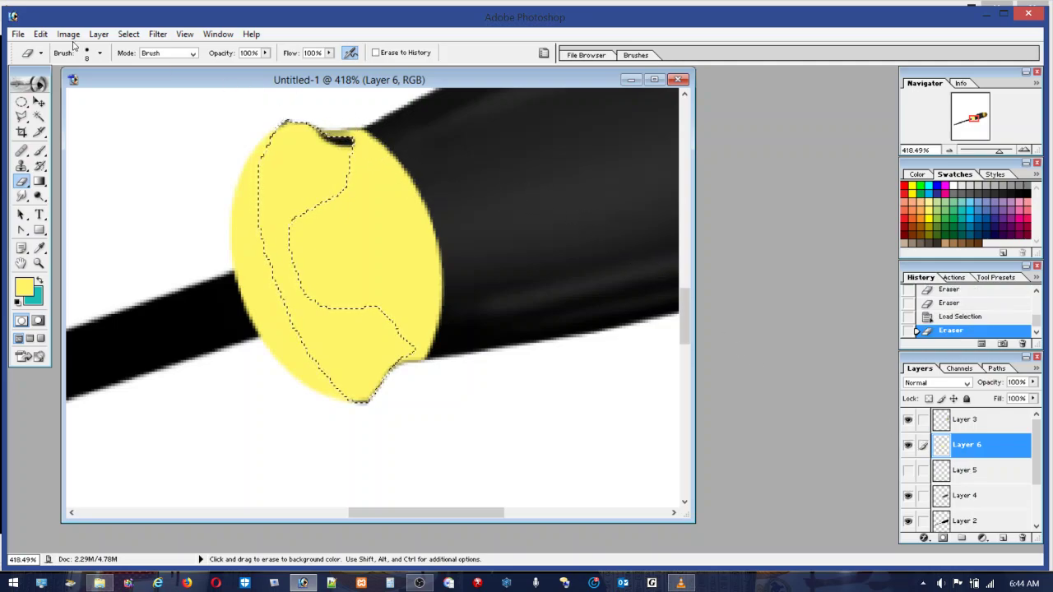
pyautogui.click(40, 34)
pyautogui.click(33, 48)
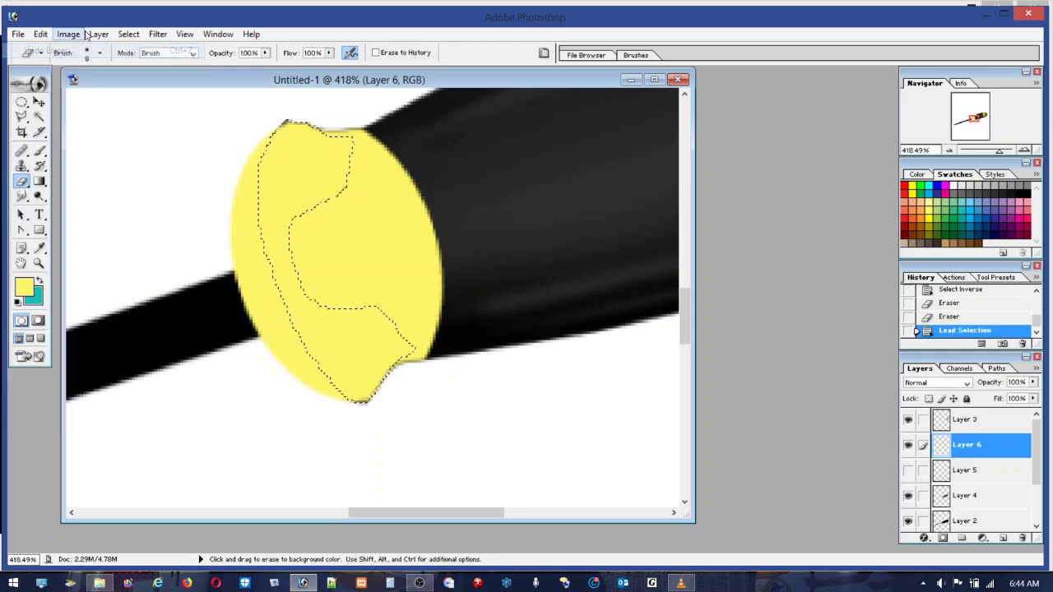
pyautogui.click(124, 35)
pyautogui.click(70, 94)
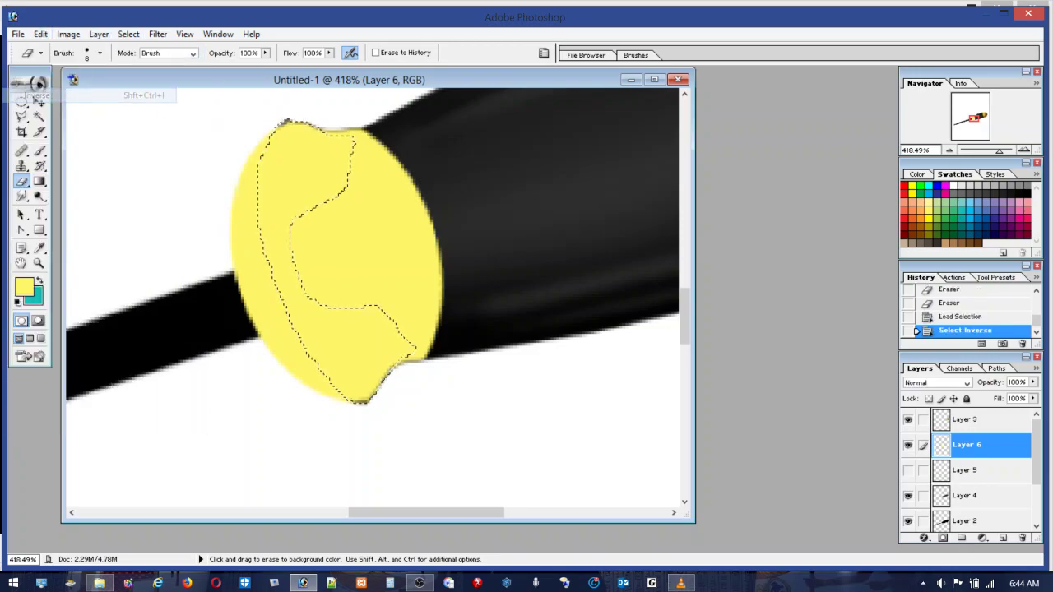
# Erase the yellow disc's middle to leave a curved band, then deselect
pyautogui.moveTo(328, 115)
pyautogui.mouseDown()
pyautogui.moveTo(366, 130)
pyautogui.moveTo(364, 156)
pyautogui.moveTo(348, 204)
pyautogui.moveTo(308, 223)
pyautogui.moveTo(319, 215)
pyautogui.moveTo(294, 244)
pyautogui.moveTo(313, 302)
pyautogui.moveTo(389, 293)
pyautogui.moveTo(329, 301)
pyautogui.mouseUp()
pyautogui.moveTo(405, 370)
pyautogui.mouseDown()
pyautogui.moveTo(433, 313)
pyautogui.moveTo(426, 362)
pyautogui.moveTo(413, 252)
pyautogui.moveTo(404, 305)
pyautogui.moveTo(408, 337)
pyautogui.moveTo(419, 297)
pyautogui.moveTo(411, 259)
pyautogui.moveTo(427, 214)
pyautogui.moveTo(455, 275)
pyautogui.moveTo(395, 149)
pyautogui.moveTo(368, 155)
pyautogui.moveTo(389, 173)
pyautogui.moveTo(338, 236)
pyautogui.mouseUp()
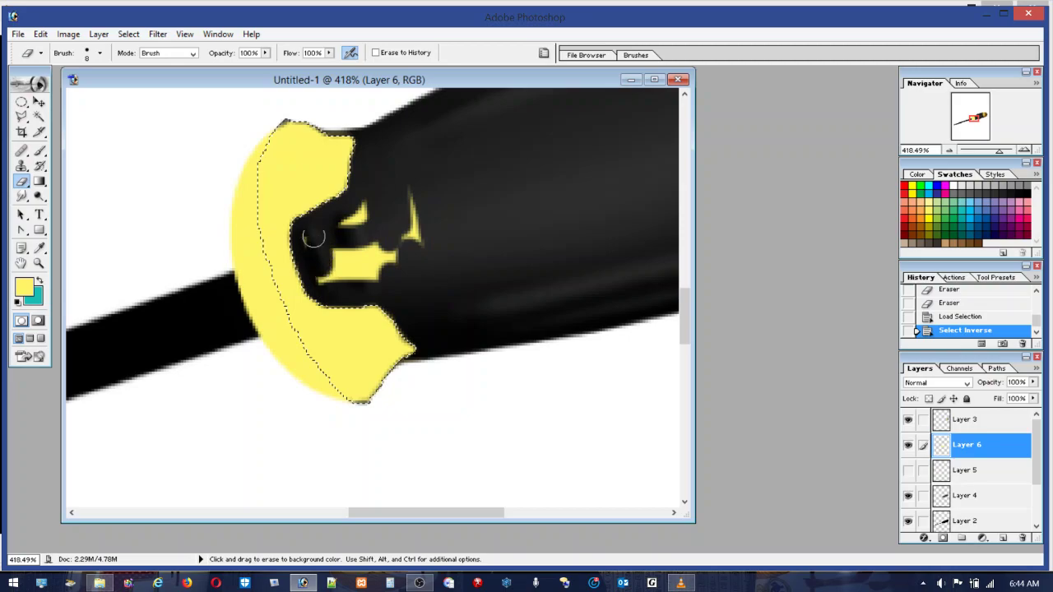
pyautogui.moveTo(320, 289)
pyautogui.mouseDown()
pyautogui.moveTo(329, 245)
pyautogui.moveTo(358, 216)
pyautogui.moveTo(375, 243)
pyautogui.moveTo(361, 277)
pyautogui.moveTo(326, 269)
pyautogui.moveTo(364, 248)
pyautogui.moveTo(394, 198)
pyautogui.moveTo(401, 225)
pyautogui.moveTo(358, 248)
pyautogui.moveTo(366, 257)
pyautogui.moveTo(395, 180)
pyautogui.moveTo(418, 263)
pyautogui.moveTo(414, 224)
pyautogui.mouseUp()
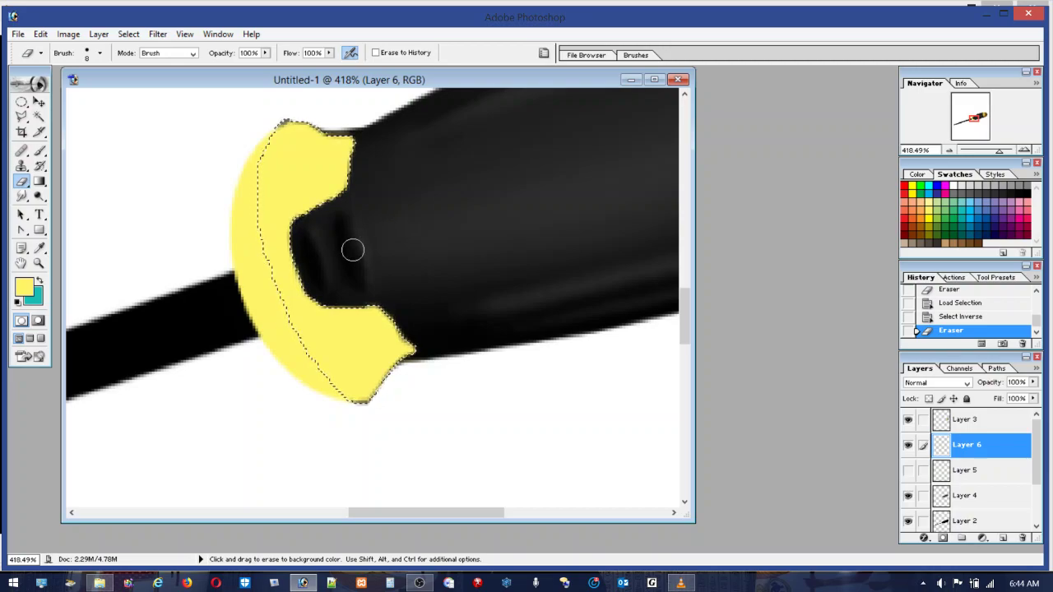
pyautogui.click(22, 102)
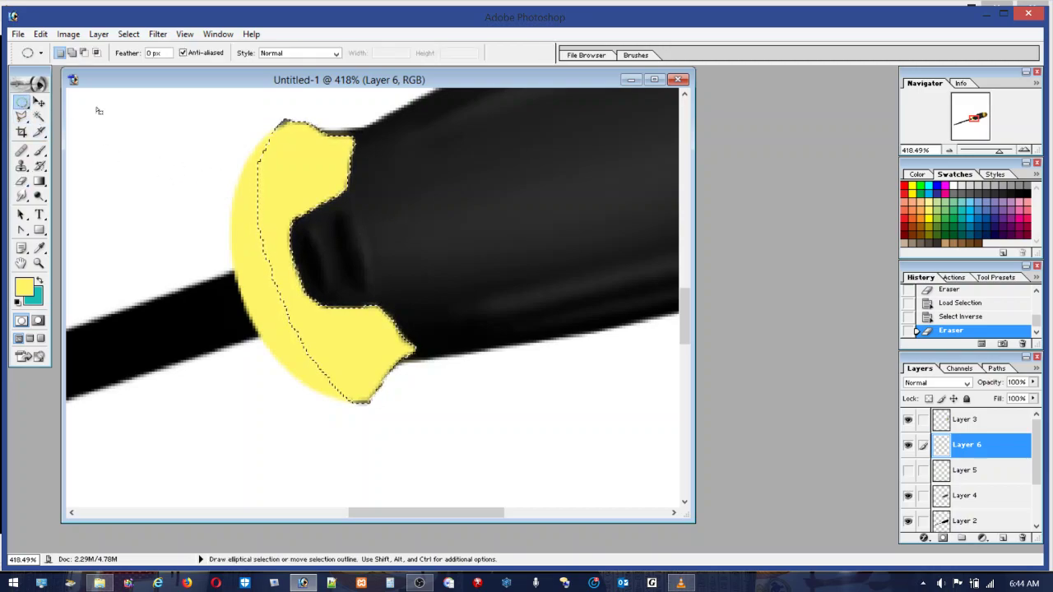
pyautogui.click(344, 100)
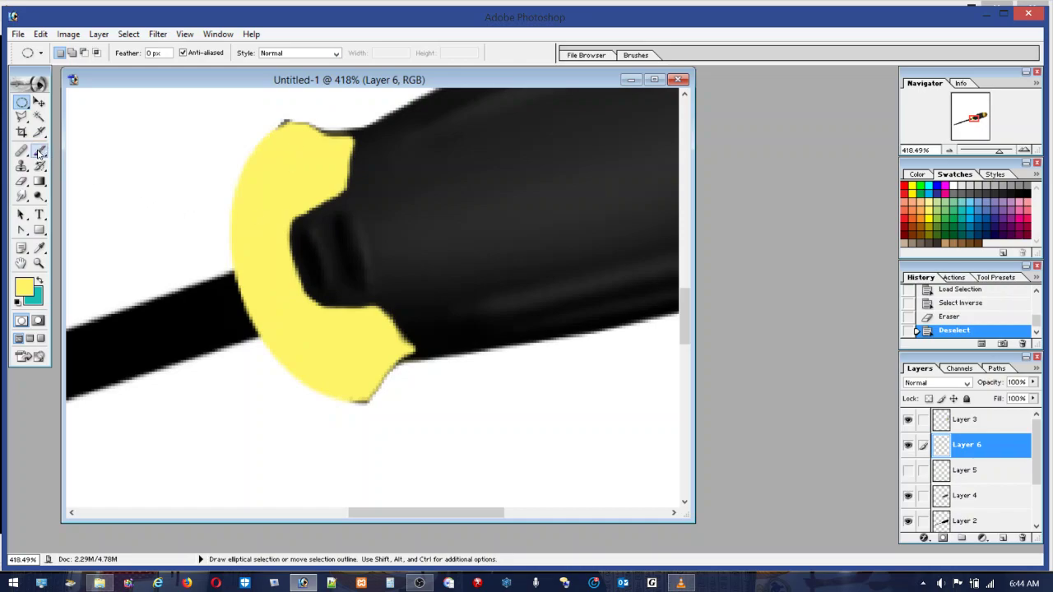
# Trim leftover yellow along the collar's inner edge with the Eraser
pyautogui.click(21, 182)
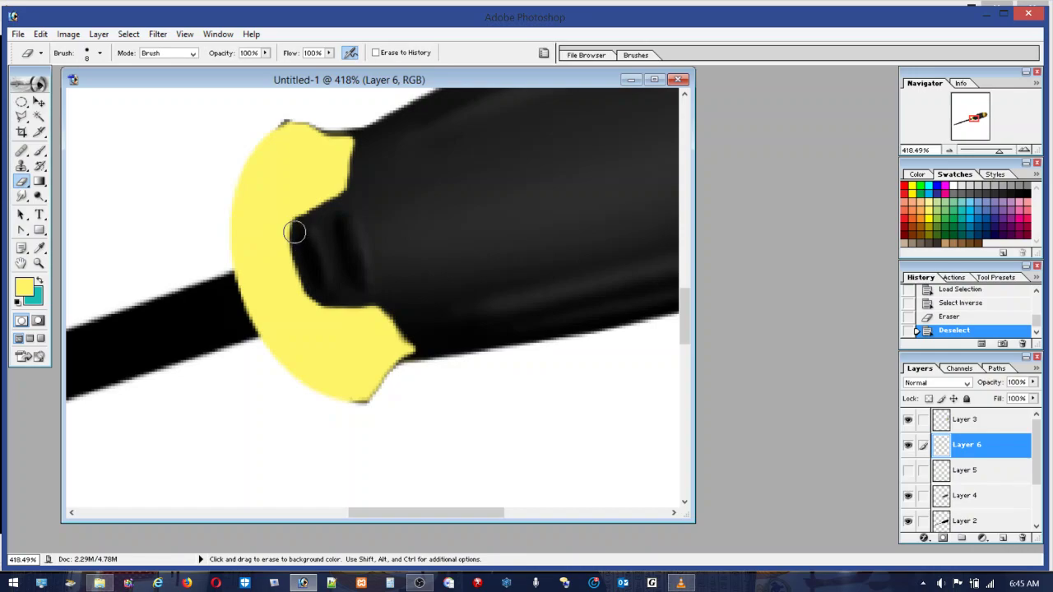
pyautogui.moveTo(294, 232)
pyautogui.mouseDown()
pyautogui.moveTo(301, 277)
pyautogui.moveTo(320, 296)
pyautogui.moveTo(300, 281)
pyautogui.moveTo(294, 235)
pyautogui.mouseUp()
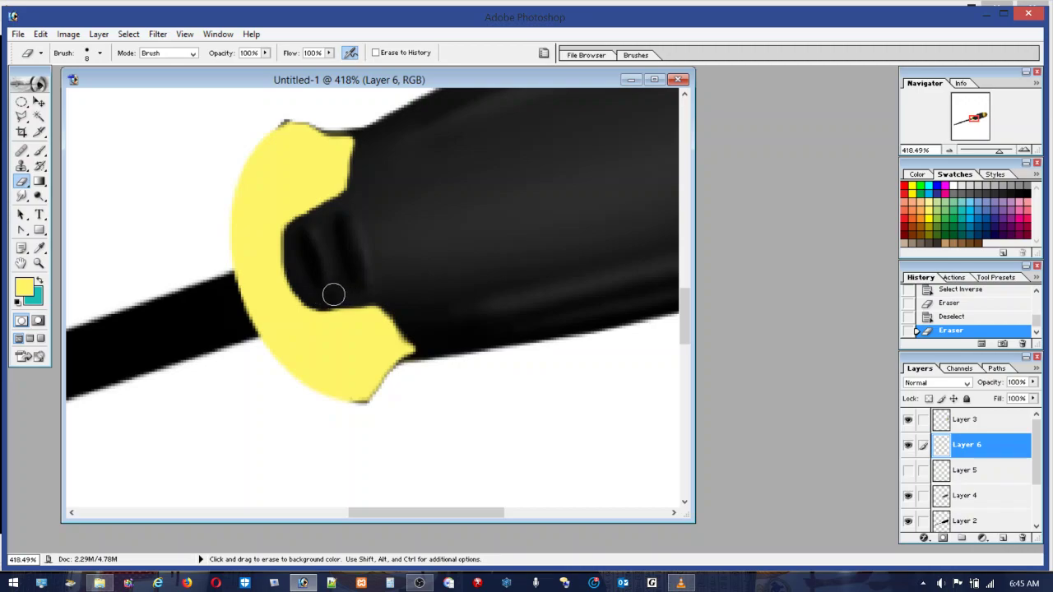
pyautogui.click(334, 295)
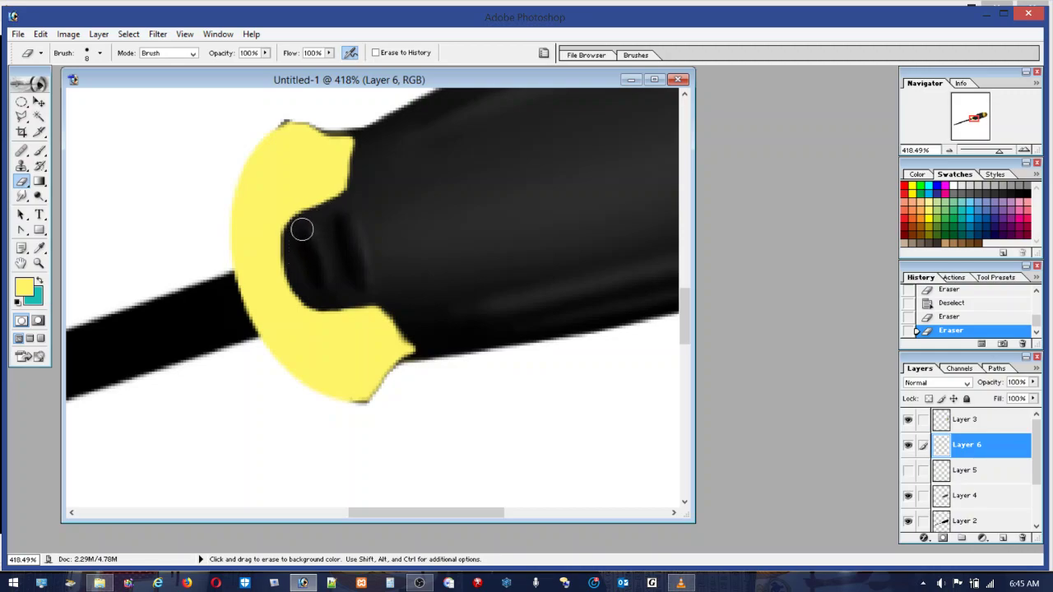
pyautogui.moveTo(302, 230); pyautogui.dragTo(298, 234)
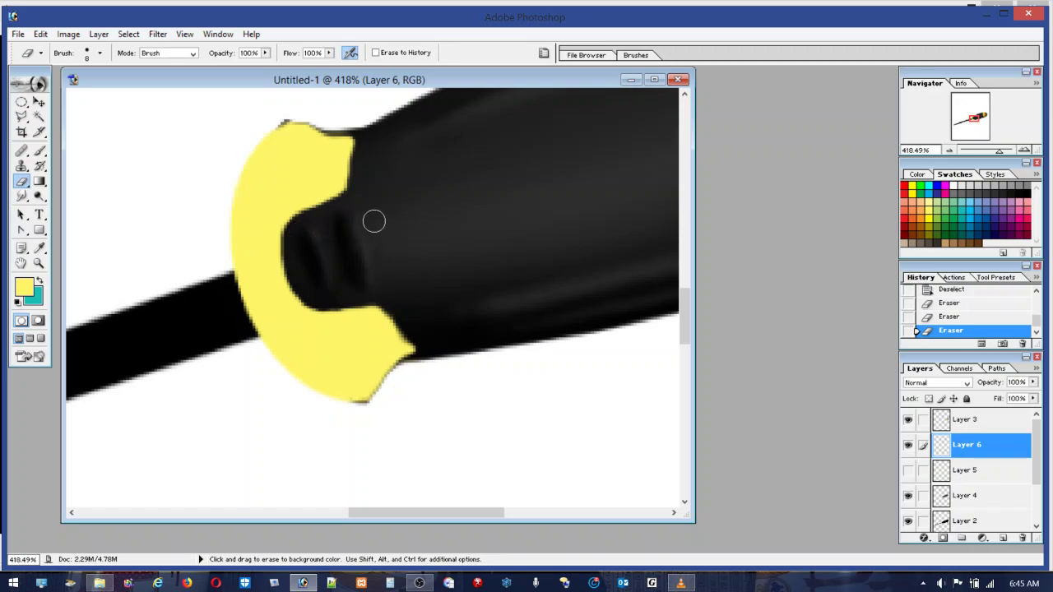
# Paint yellow into small collar gaps, then trim the notch, top edge and lower edge
pyautogui.click(39, 151)
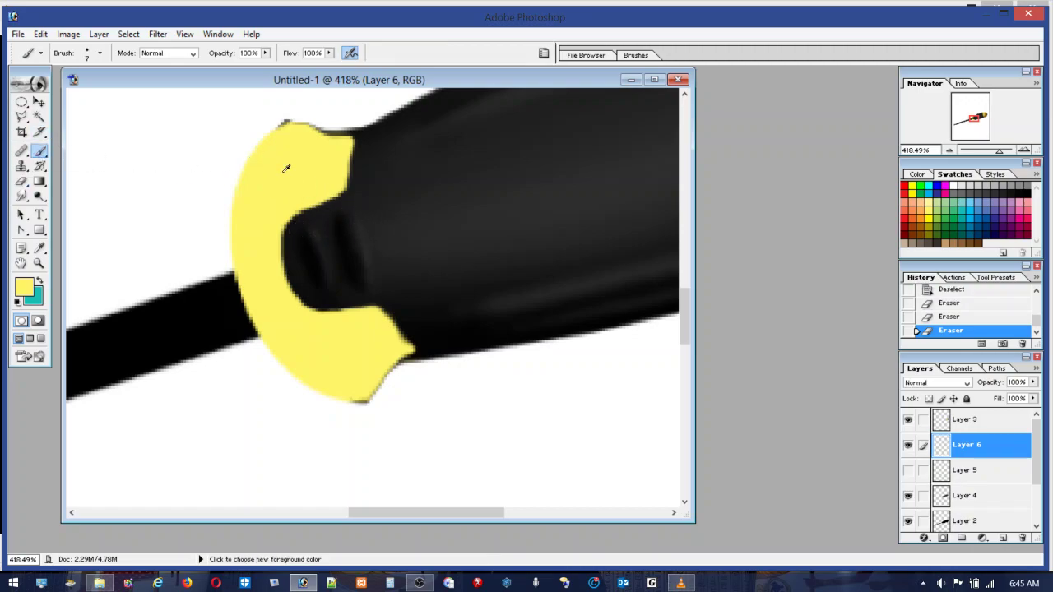
pyautogui.click(335, 184)
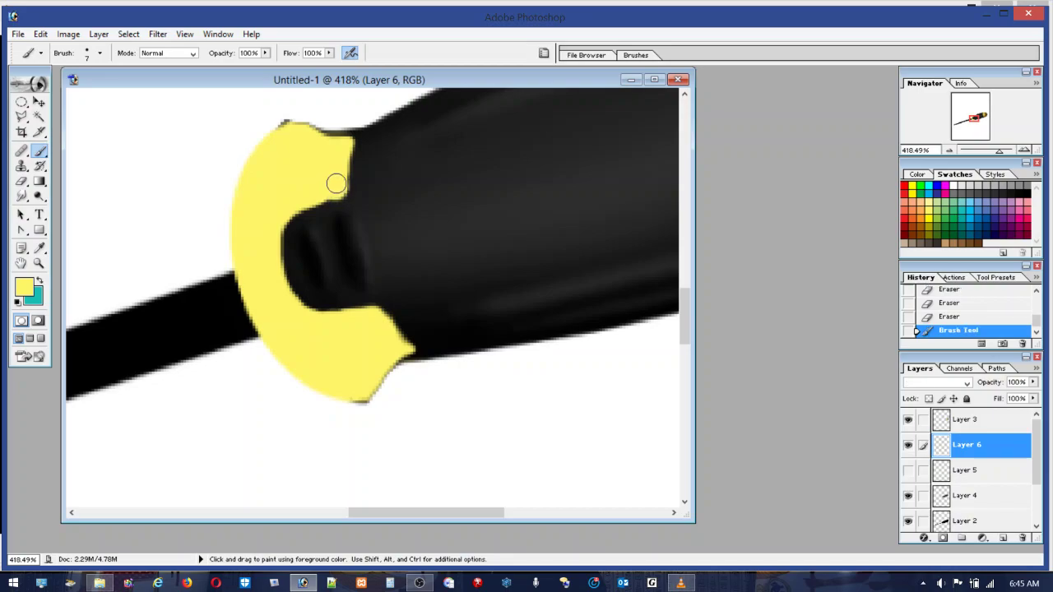
pyautogui.click(326, 186)
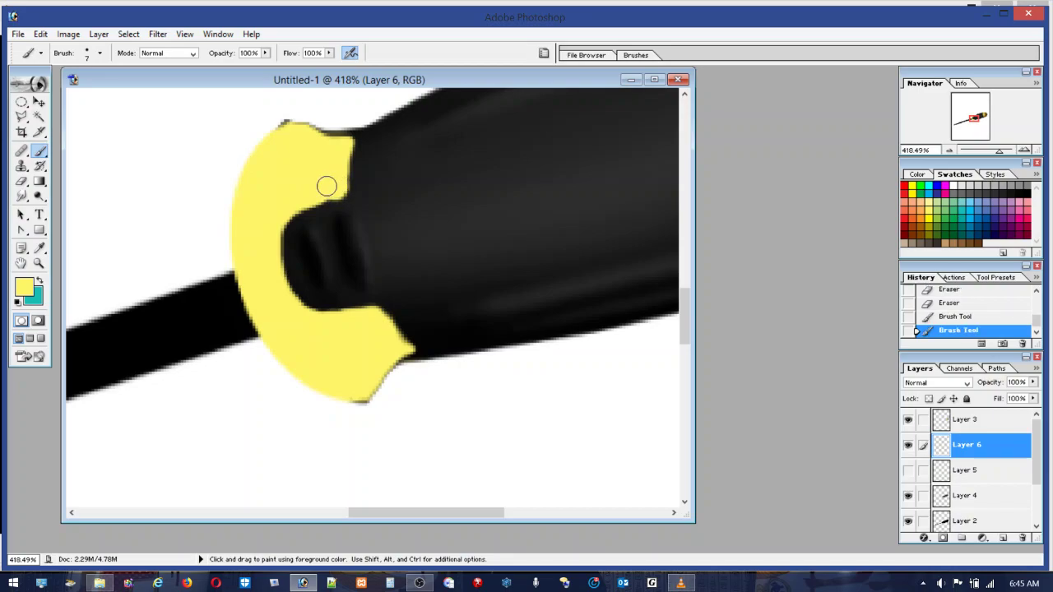
pyautogui.click(24, 152)
pyautogui.click(22, 181)
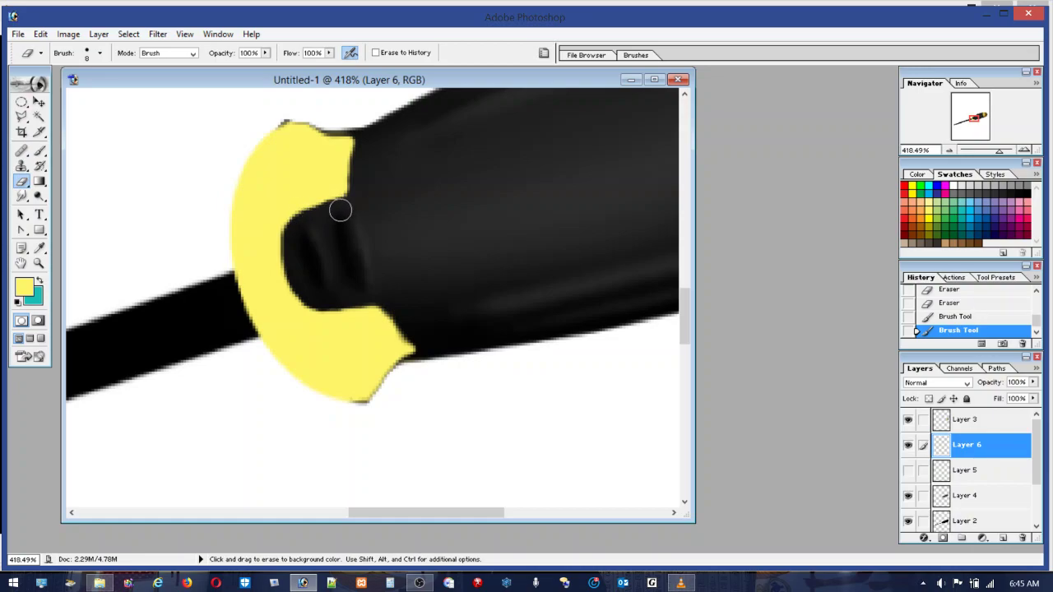
pyautogui.moveTo(340, 211); pyautogui.dragTo(345, 209)
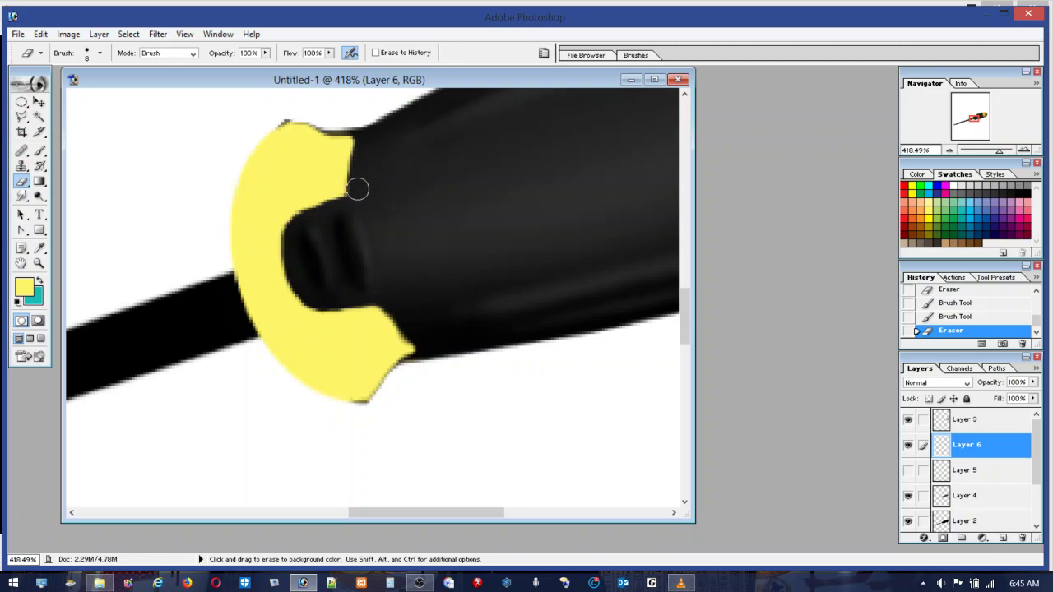
pyautogui.moveTo(359, 165)
pyautogui.mouseDown()
pyautogui.moveTo(364, 153)
pyautogui.moveTo(362, 161)
pyautogui.mouseUp()
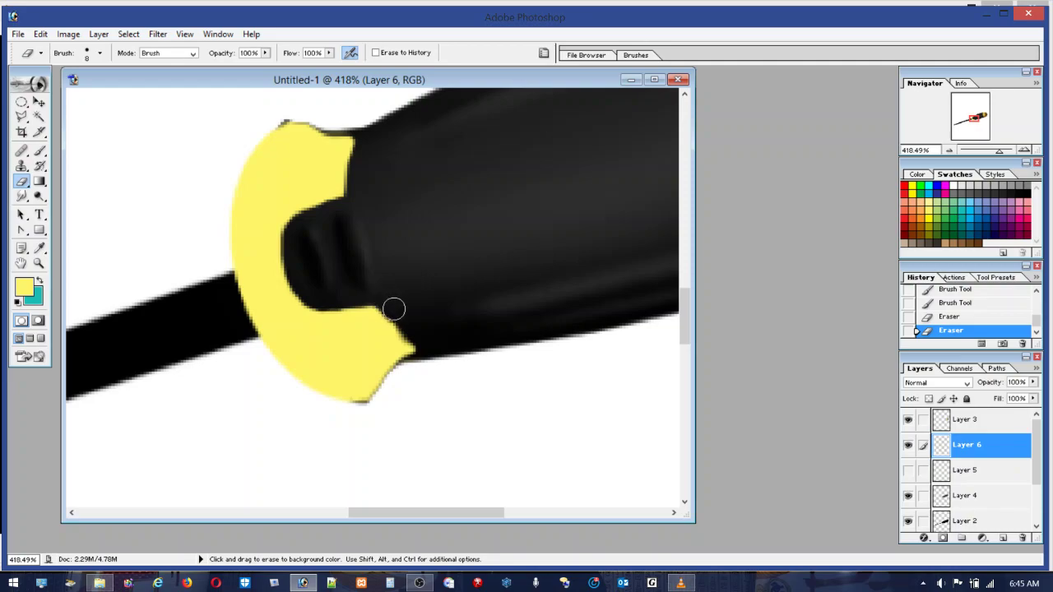
pyautogui.moveTo(413, 330); pyautogui.dragTo(450, 337)
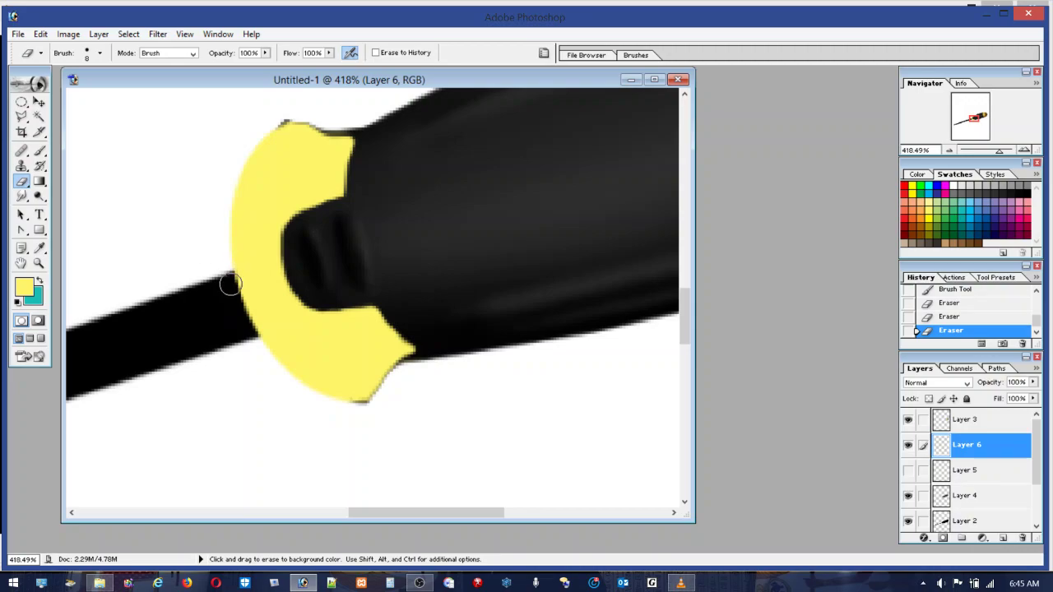
# Trim the collar's left edge and paint yellow touch-ups at its lower tip and top edge
pyautogui.moveTo(231, 283)
pyautogui.mouseDown()
pyautogui.moveTo(258, 354)
pyautogui.moveTo(295, 396)
pyautogui.mouseUp()
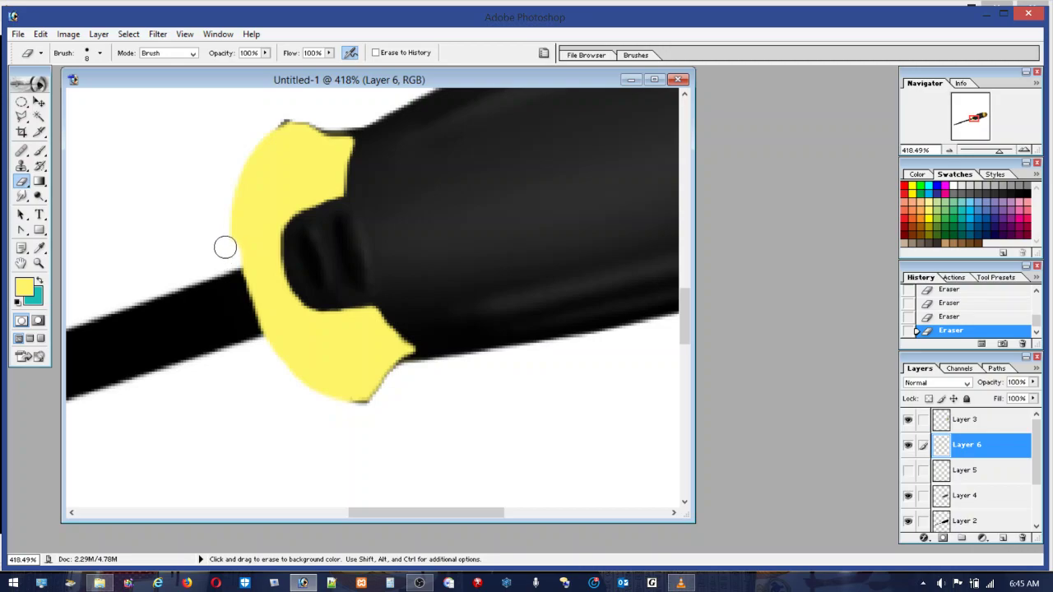
pyautogui.moveTo(224, 231); pyautogui.dragTo(232, 154)
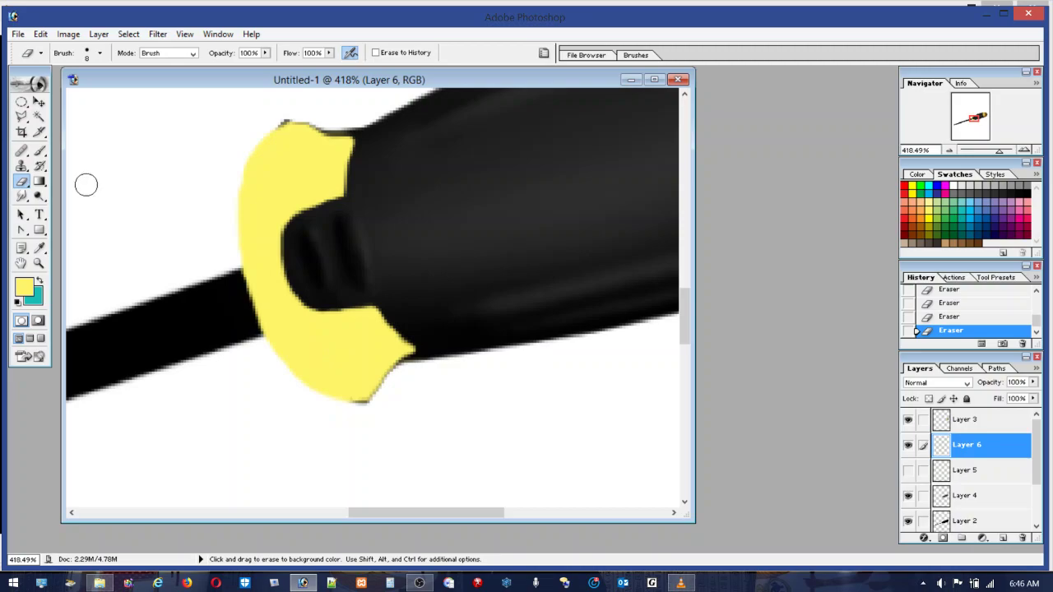
pyautogui.click(41, 153)
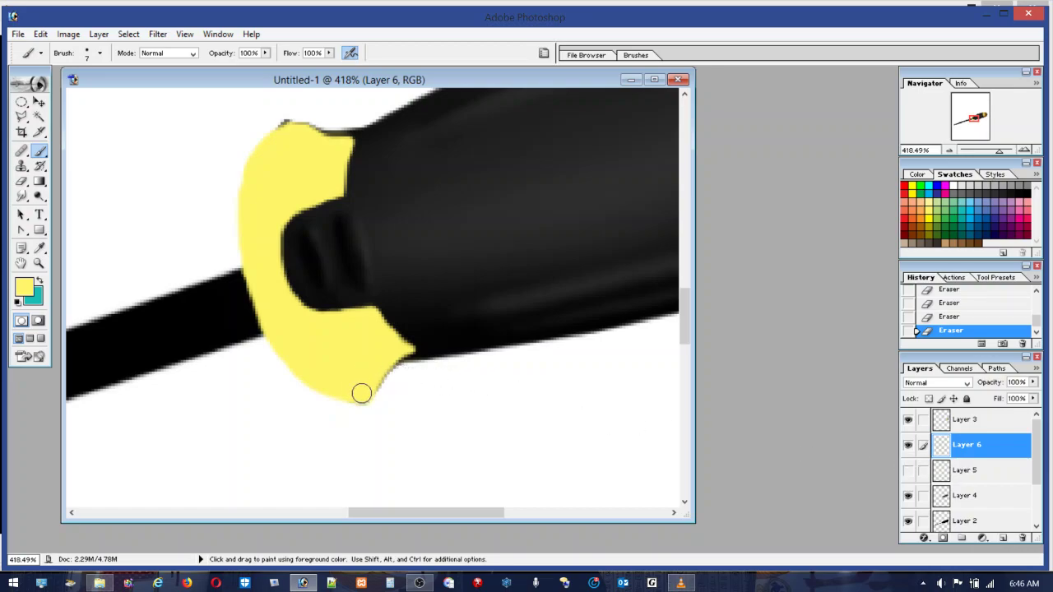
pyautogui.click(362, 390)
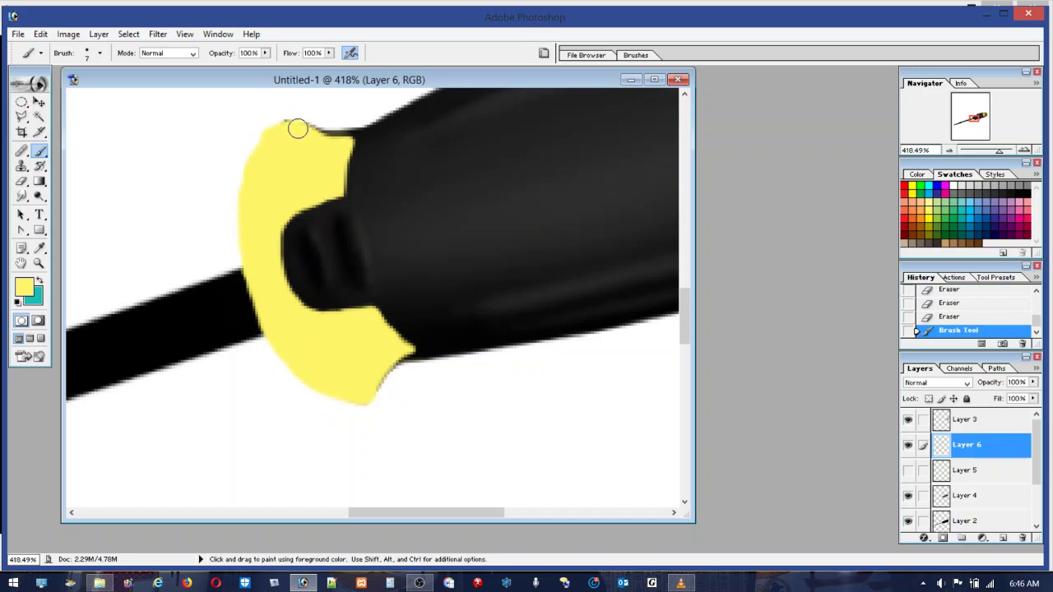
pyautogui.click(300, 132)
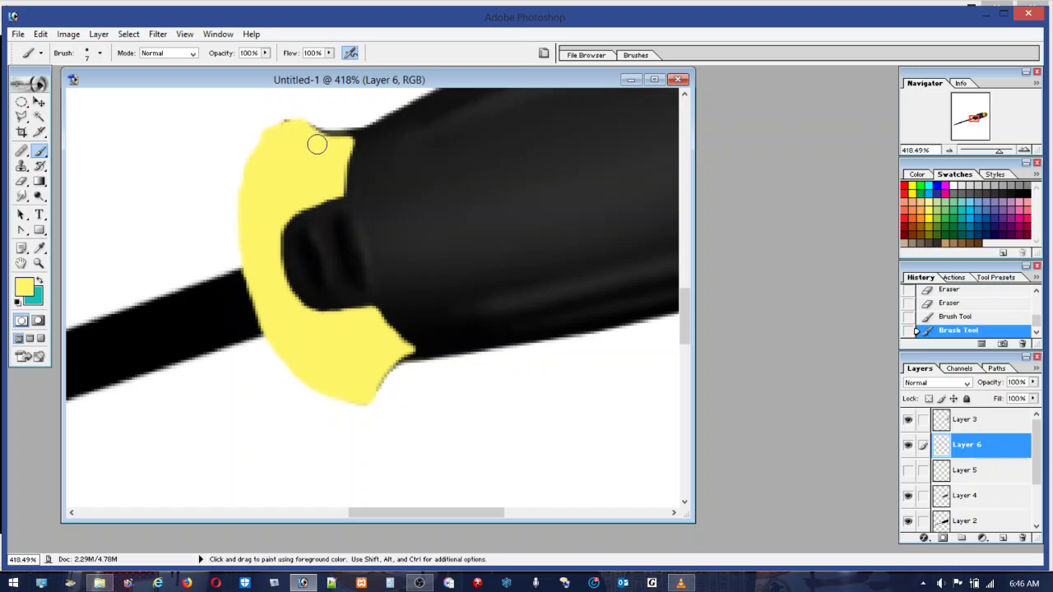
pyautogui.click(41, 35)
pyautogui.click(54, 49)
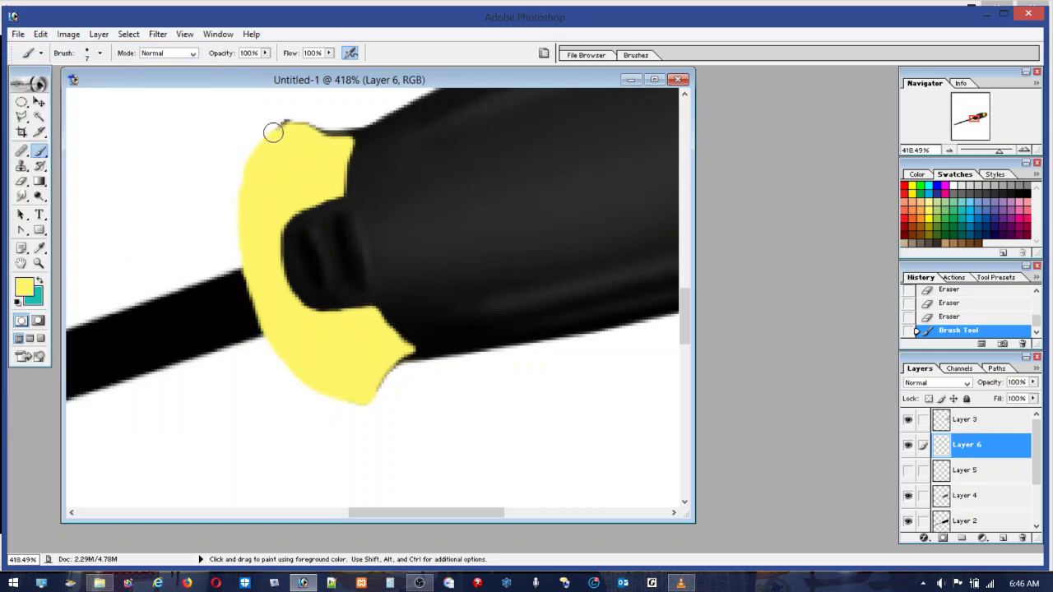
pyautogui.moveTo(291, 132); pyautogui.dragTo(307, 144)
# With Layer 2 active, erase the collar's lower tip and top edge
pyautogui.click(949, 519)
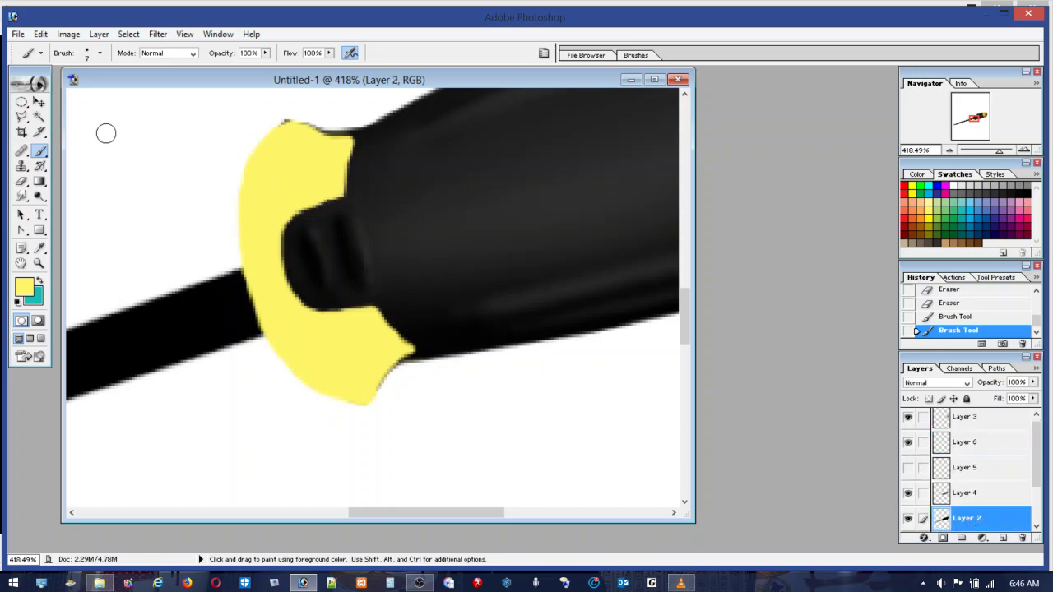
pyautogui.click(21, 102)
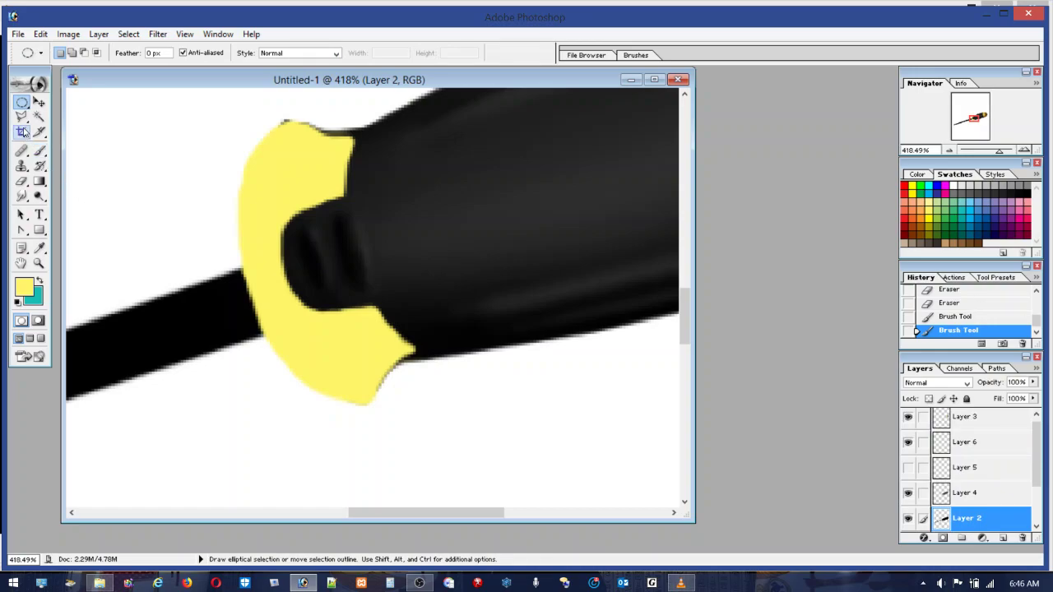
pyautogui.click(21, 182)
pyautogui.moveTo(382, 401); pyautogui.dragTo(346, 416)
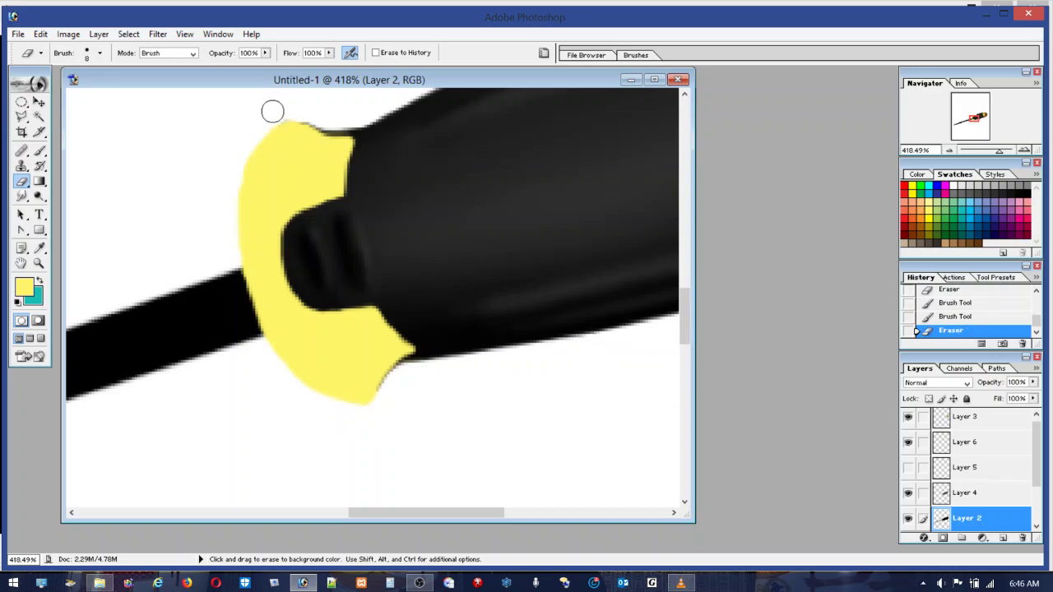
pyautogui.moveTo(298, 109)
pyautogui.mouseDown()
pyautogui.moveTo(272, 113)
pyautogui.moveTo(305, 113)
pyautogui.mouseUp()
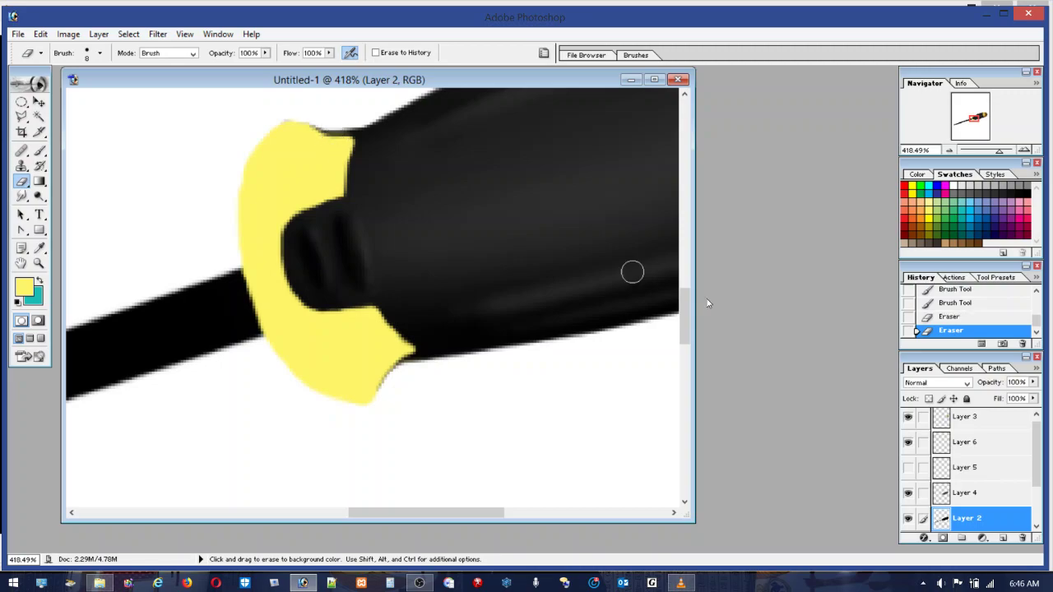
# Toggle Layer 2 and the handle shading to check, and trim the collar's top corner
pyautogui.click(909, 519)
pyautogui.click(909, 519)
pyautogui.click(909, 498)
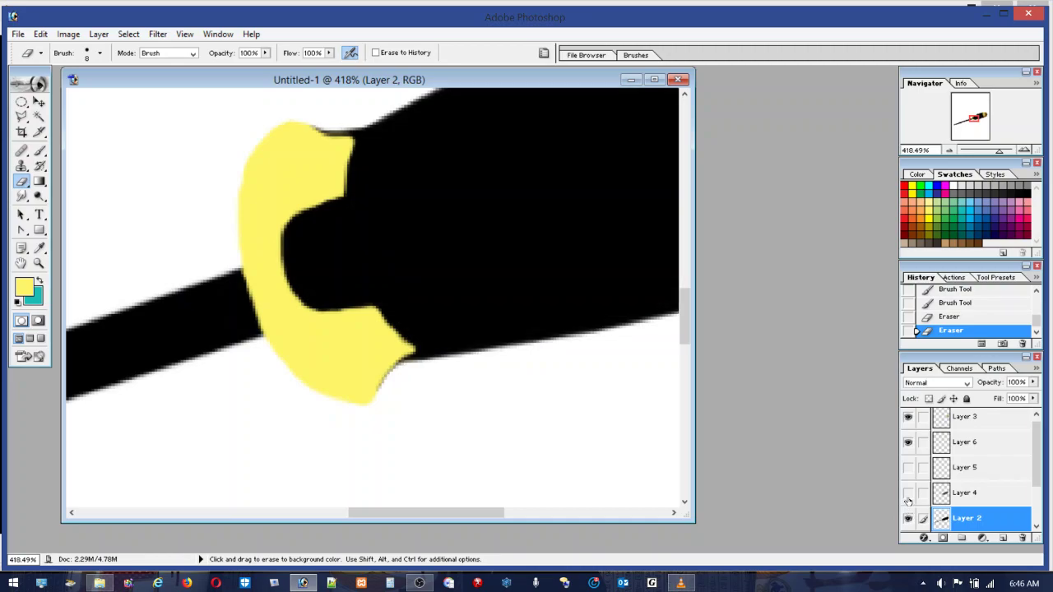
pyautogui.click(908, 493)
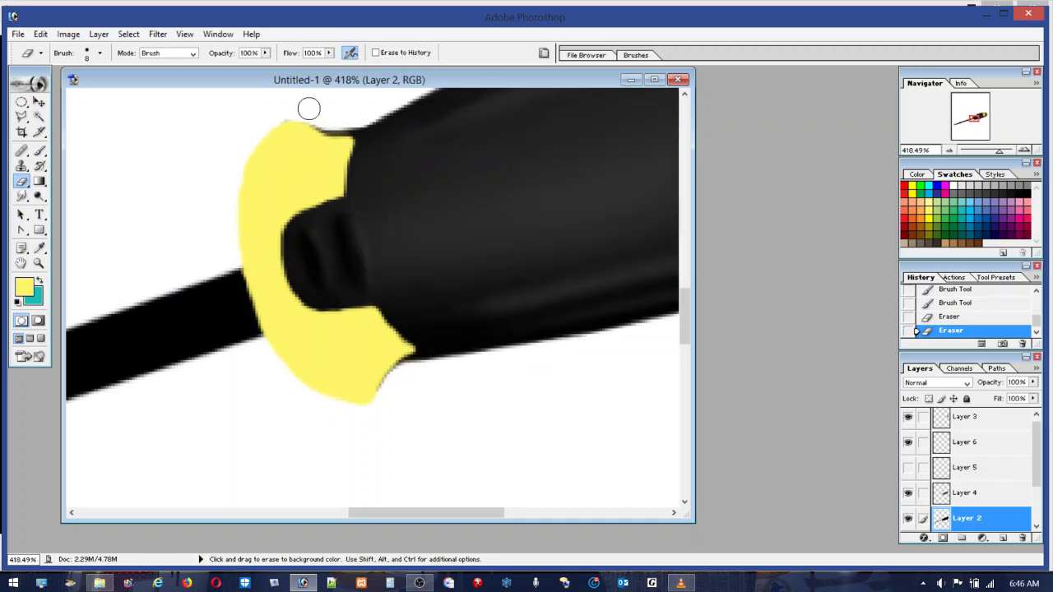
pyautogui.moveTo(276, 116)
pyautogui.mouseDown()
pyautogui.moveTo(311, 116)
pyautogui.moveTo(275, 113)
pyautogui.mouseUp()
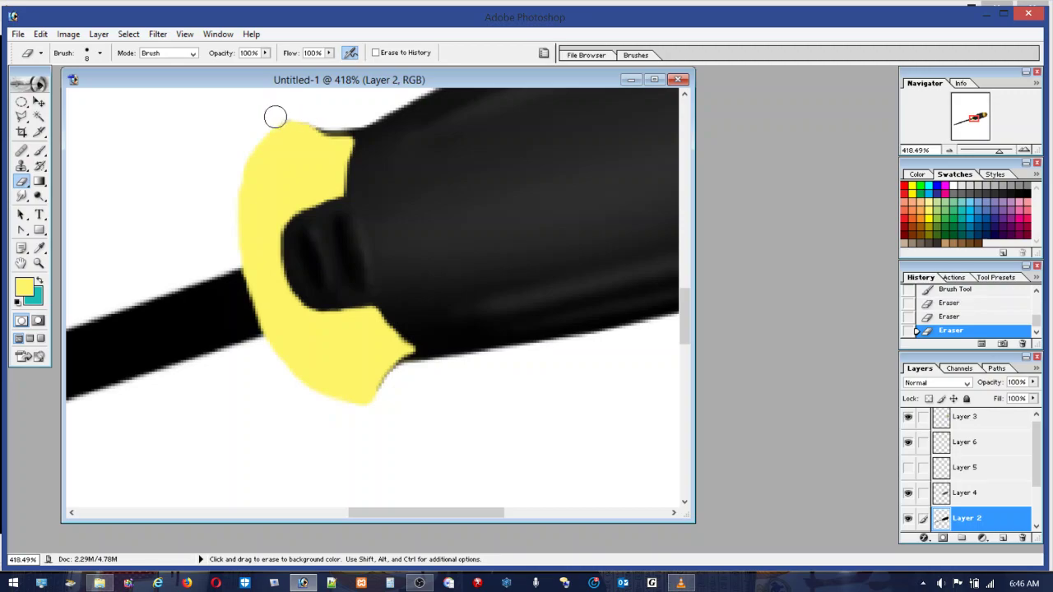
pyautogui.click(908, 494)
pyautogui.click(958, 501)
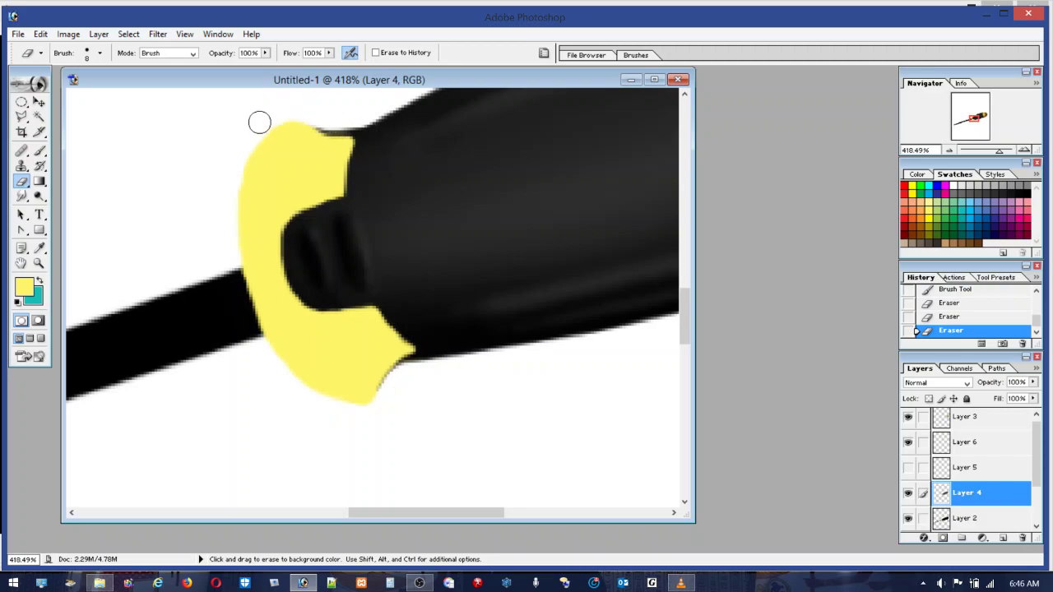
# Erase a small stroke on Layer 4 and compare layers by toggling their visibility
pyautogui.moveTo(259, 122); pyautogui.dragTo(296, 115)
pyautogui.click(962, 522)
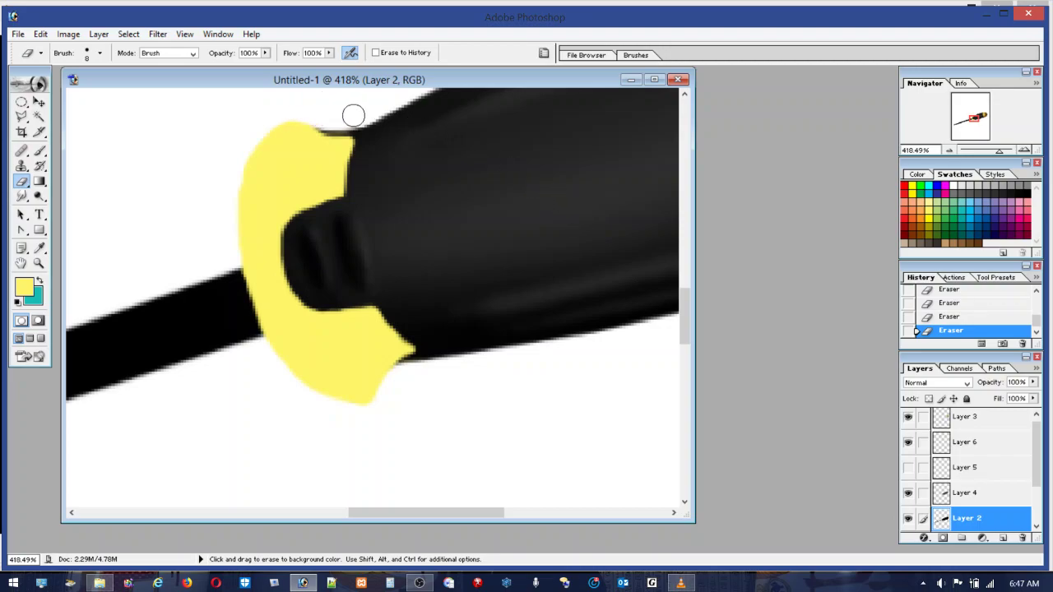
pyautogui.click(909, 493)
pyautogui.click(908, 492)
pyautogui.click(957, 497)
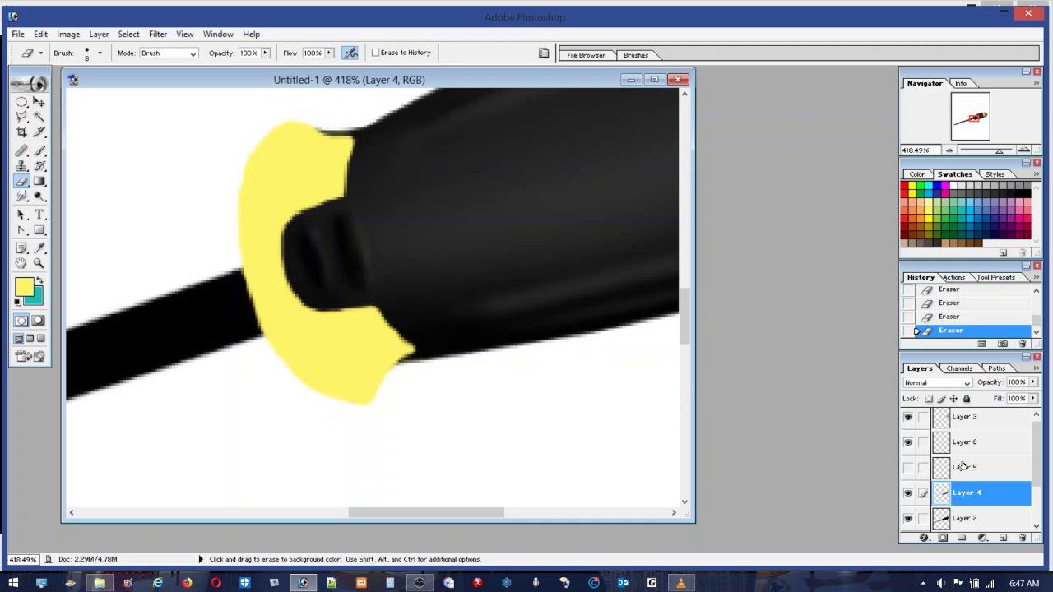
pyautogui.click(909, 467)
pyautogui.click(908, 467)
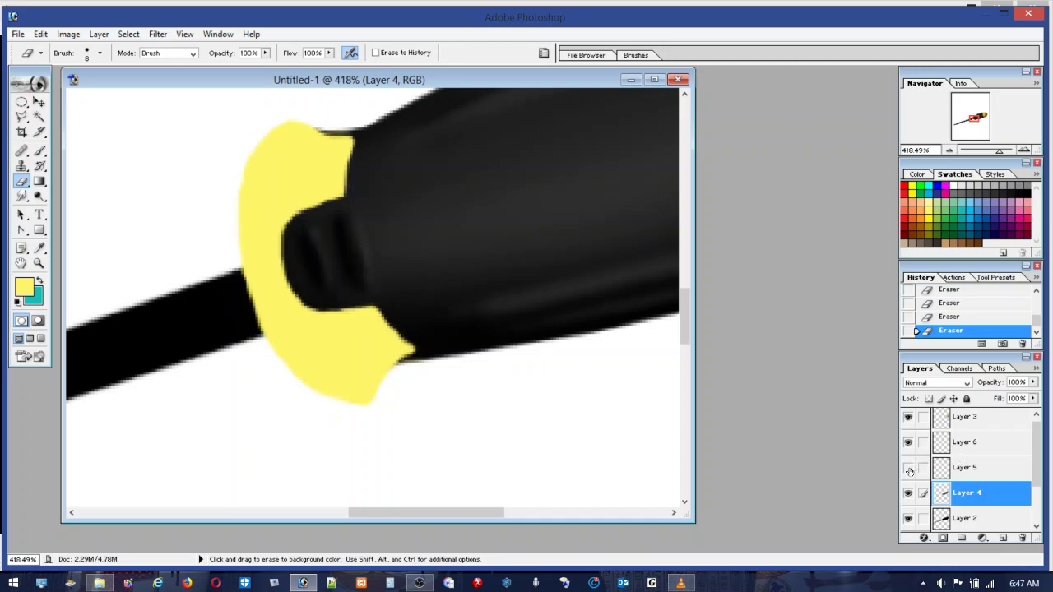
# Select Layer 5, delete it and confirm Yes
pyautogui.click(972, 469)
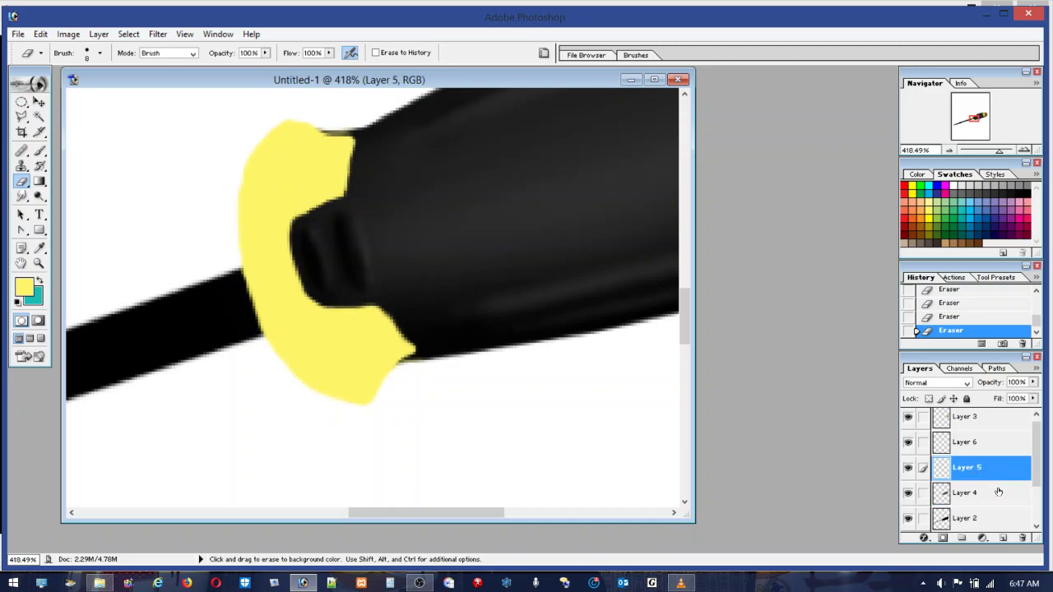
pyautogui.click(1021, 537)
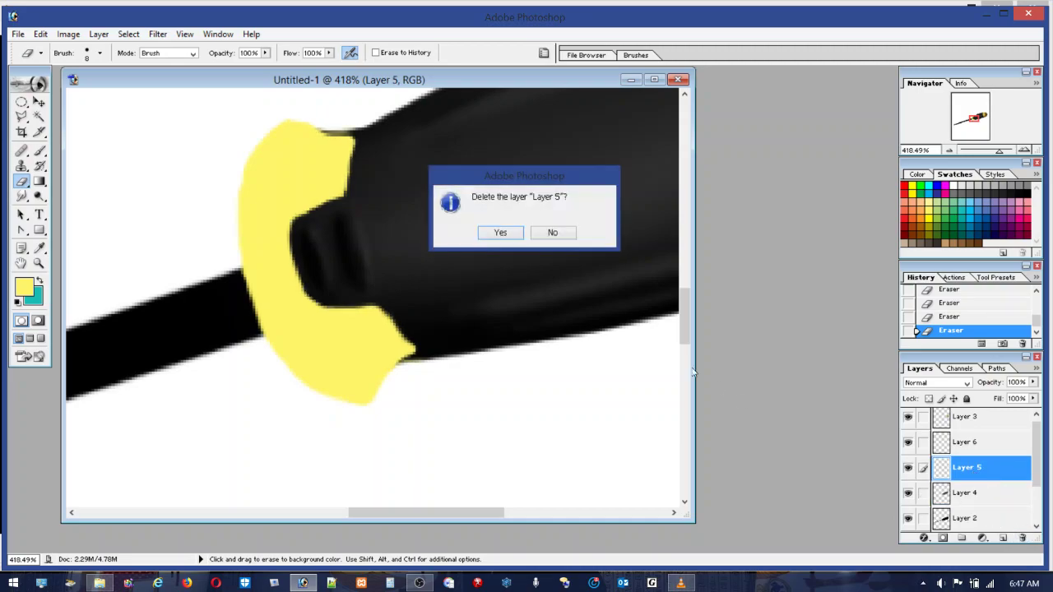
pyautogui.click(514, 234)
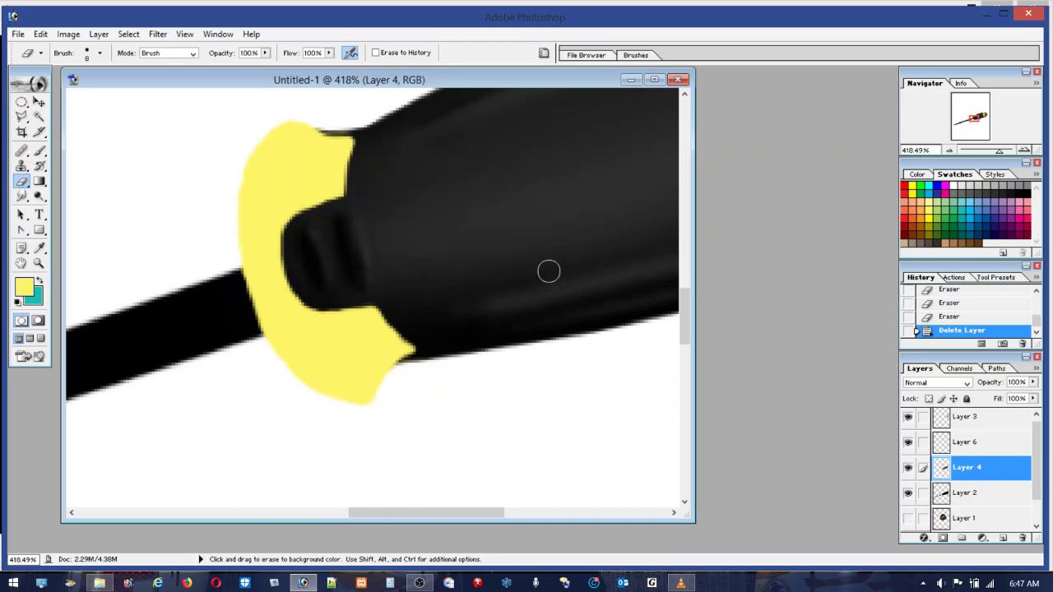
# Load Layer 6's collar outline as a selection, inspect it zoomed in, then return to 100%
pyautogui.doubleClick(38, 264)
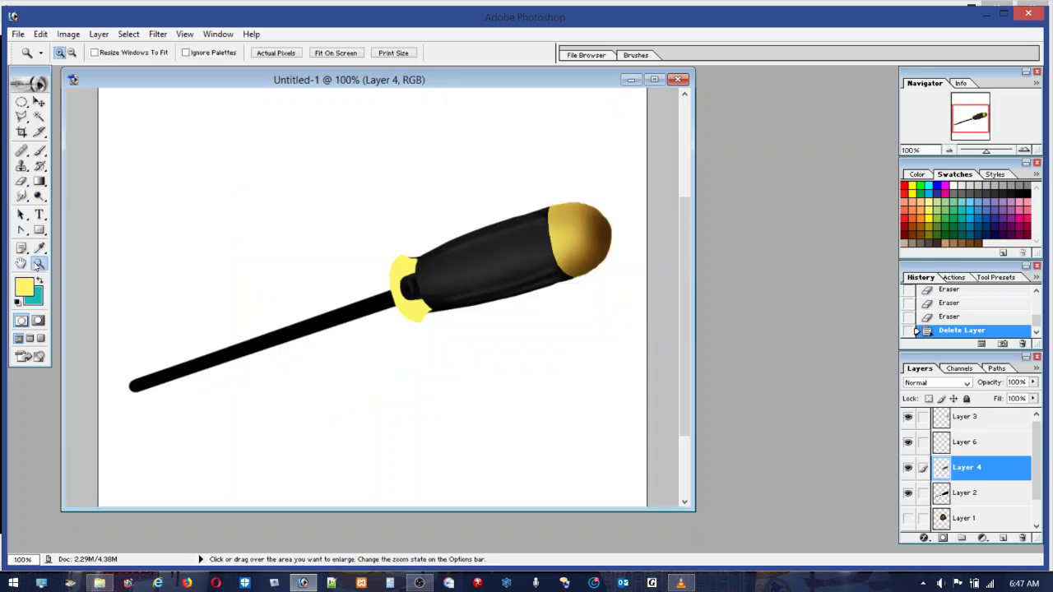
pyautogui.keyDown('ctrl'); pyautogui.click(965, 446); pyautogui.keyUp('ctrl')
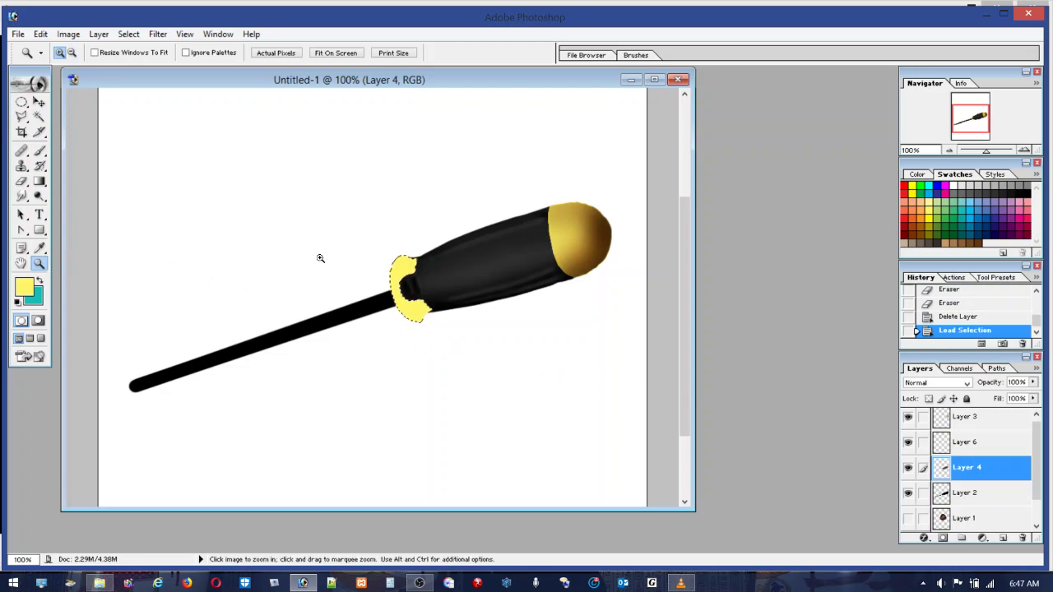
pyautogui.moveTo(359, 238); pyautogui.dragTo(486, 360)
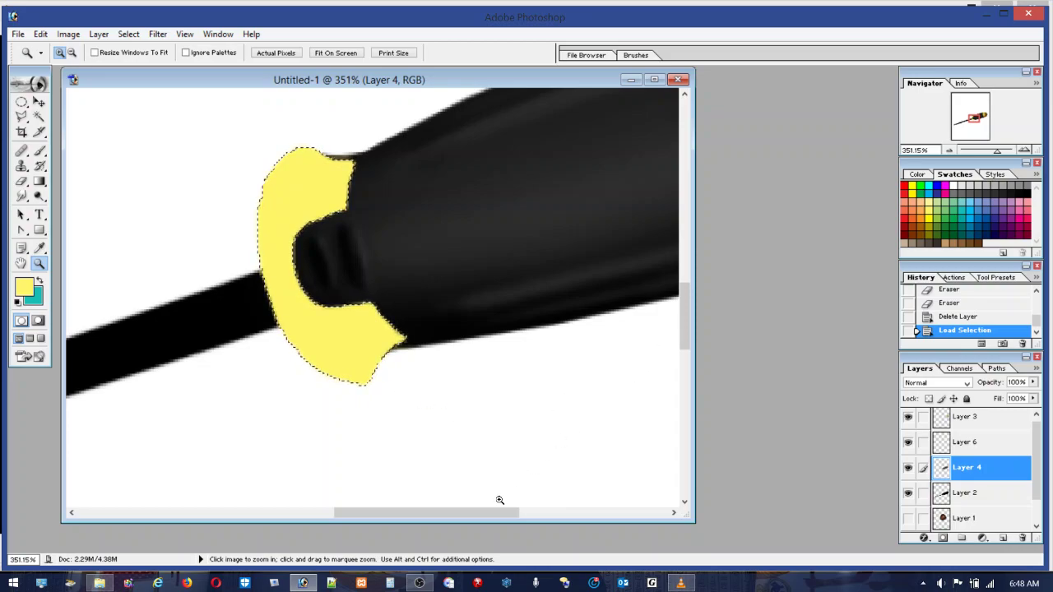
pyautogui.doubleClick(39, 263)
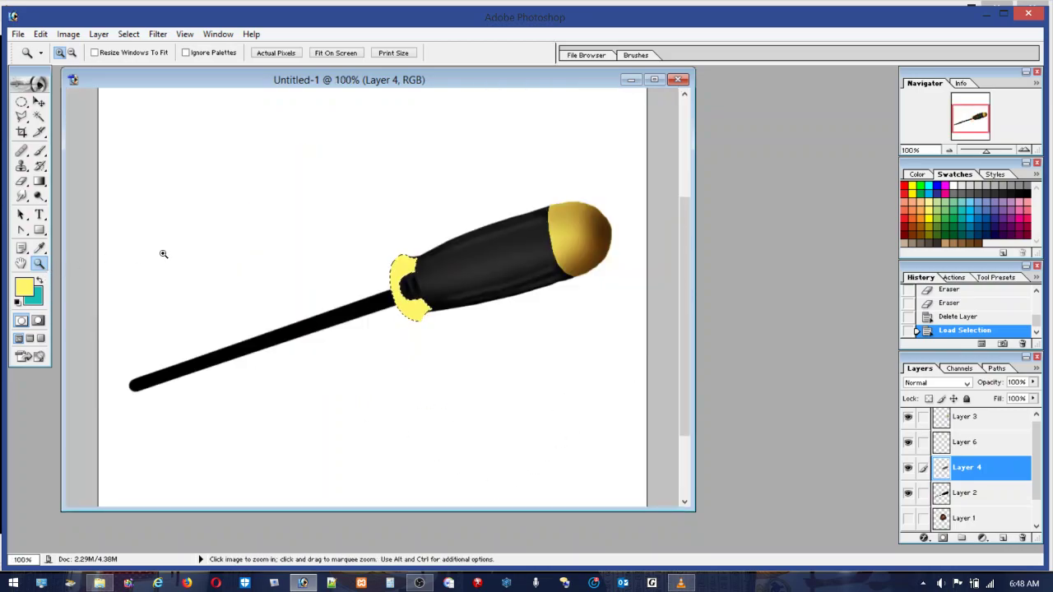
# Sample brown from the gold cap and choose the soft 17 px brush preset
pyautogui.click(39, 151)
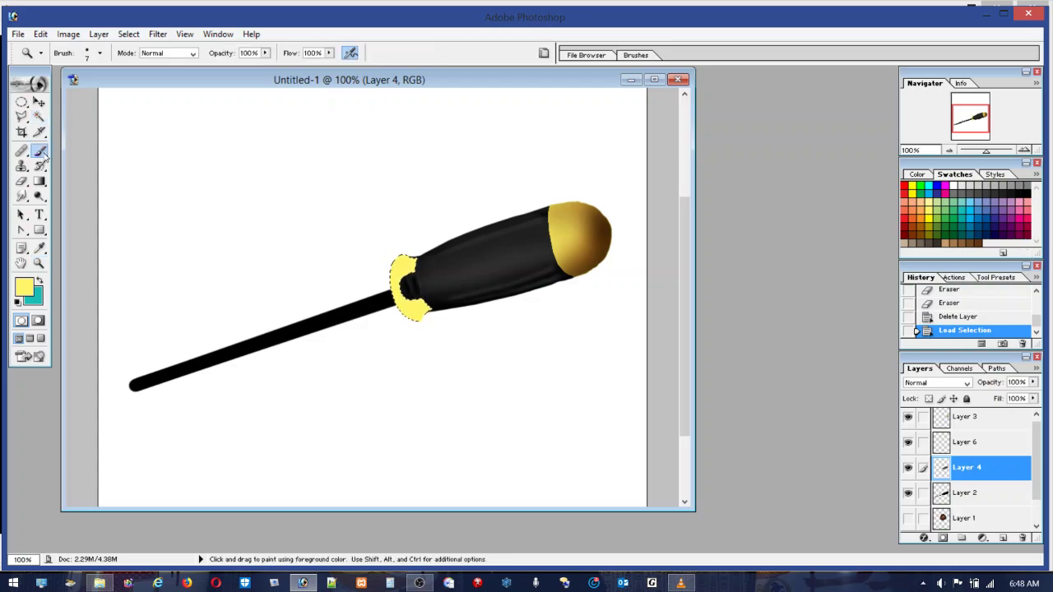
pyautogui.keyDown('alt'); pyautogui.click(589, 248); pyautogui.keyUp('alt')
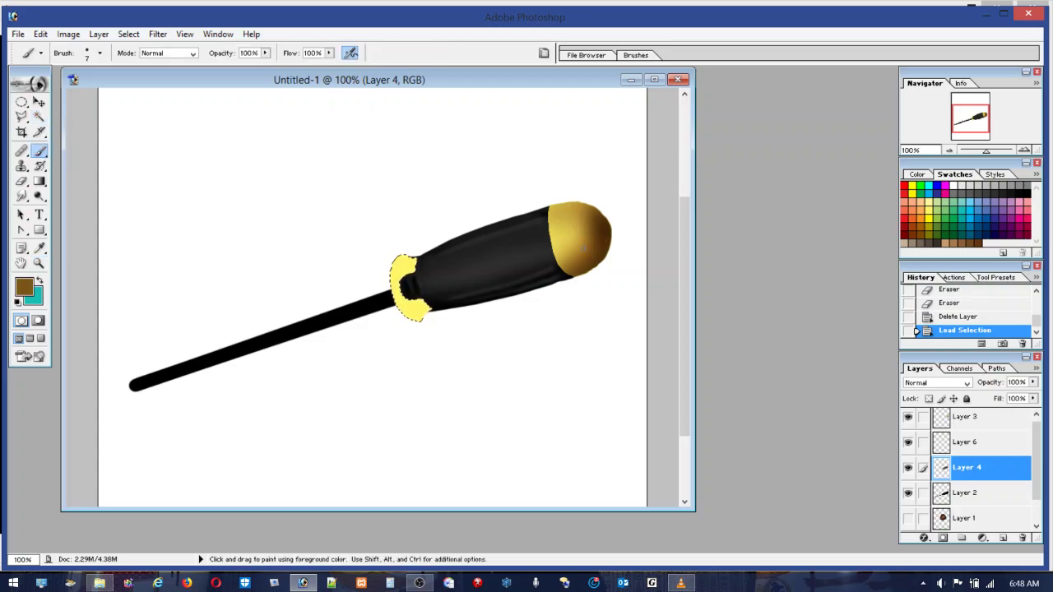
pyautogui.click(87, 54)
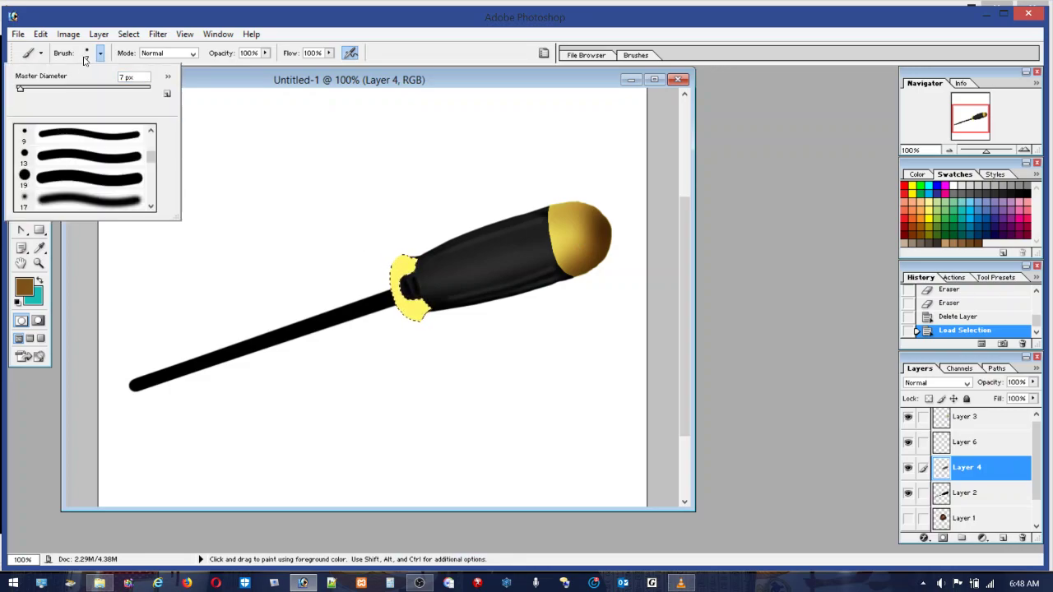
pyautogui.click(59, 200)
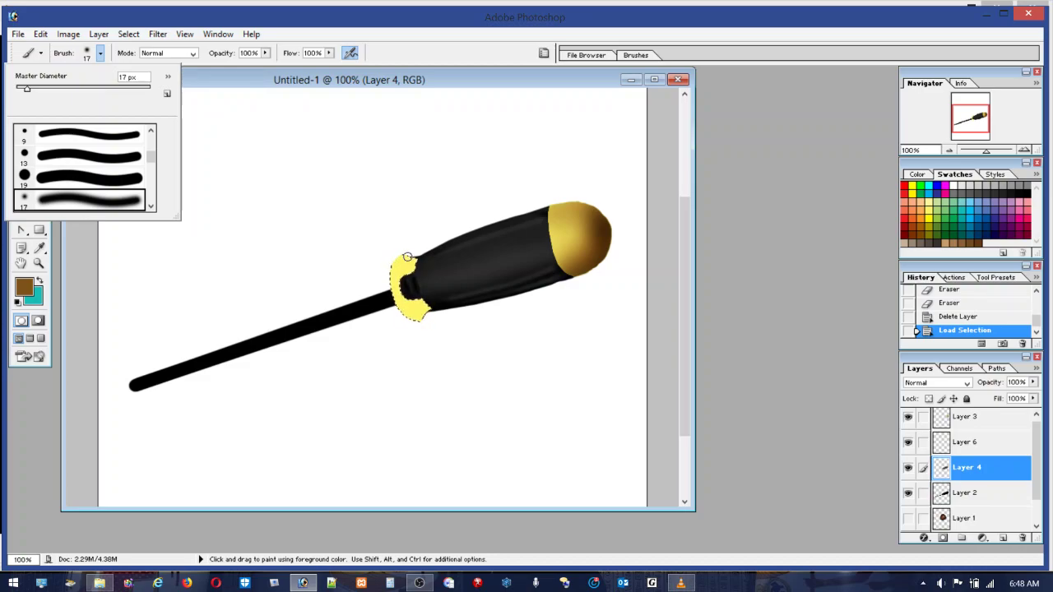
pyautogui.press('Return')
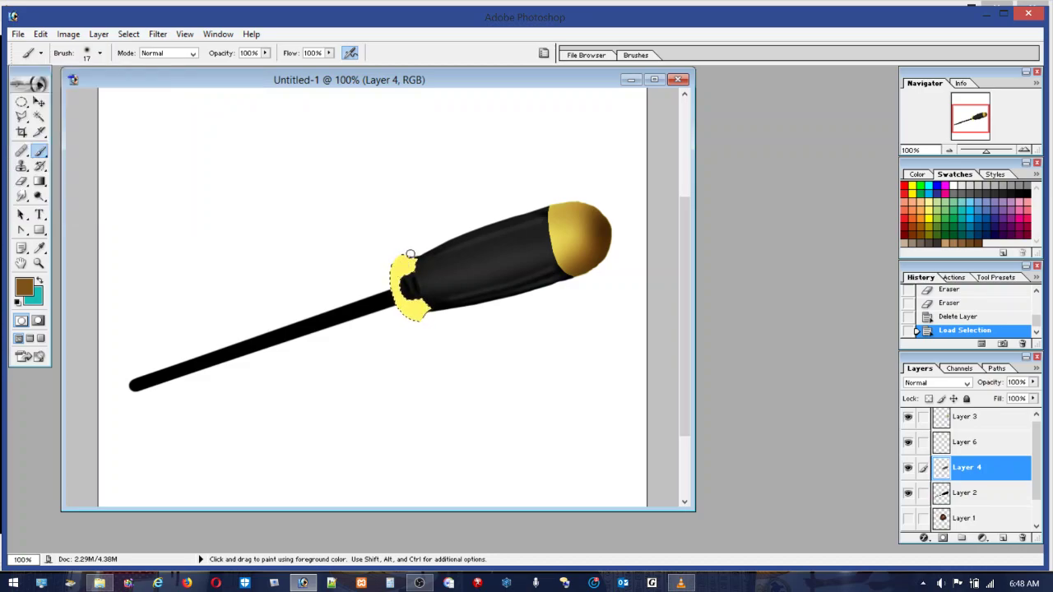
# Test and undo a brown collar stroke, check Layers 3 and 6, and make Layer 6 active
pyautogui.moveTo(395, 282); pyautogui.dragTo(400, 298)
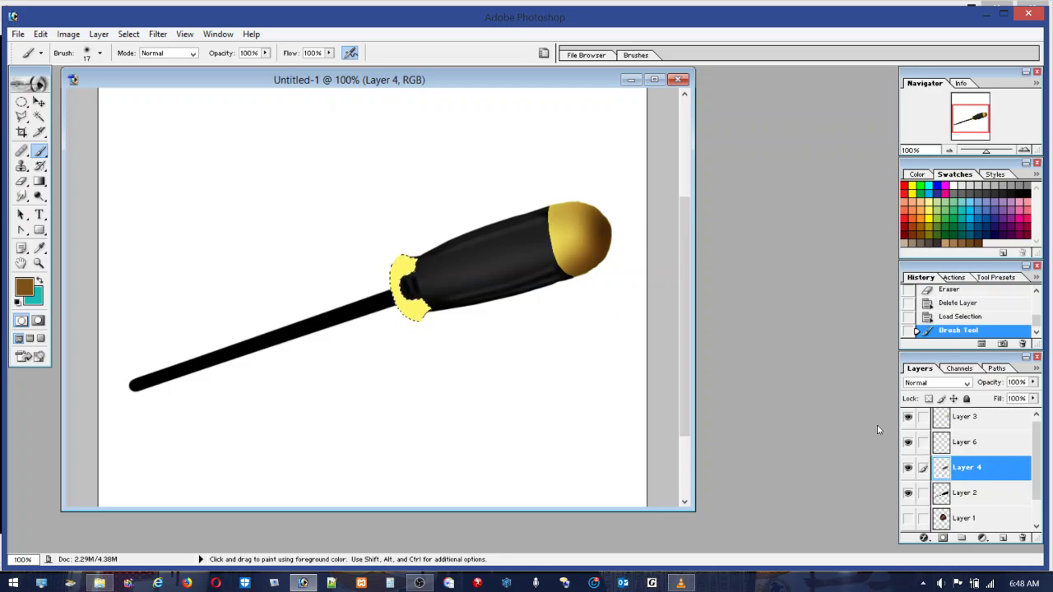
pyautogui.click(40, 34)
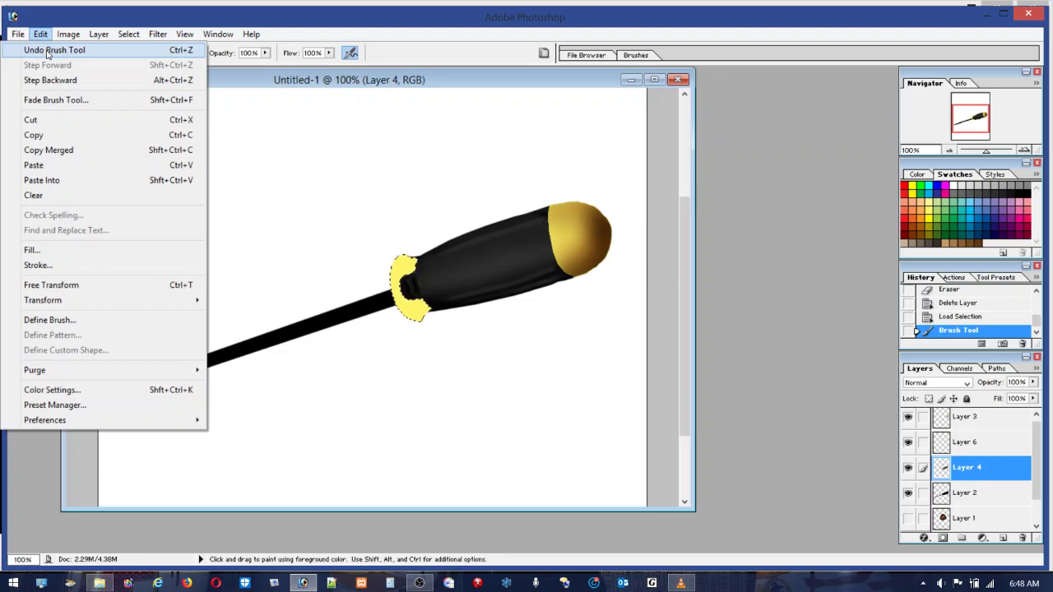
pyautogui.click(48, 48)
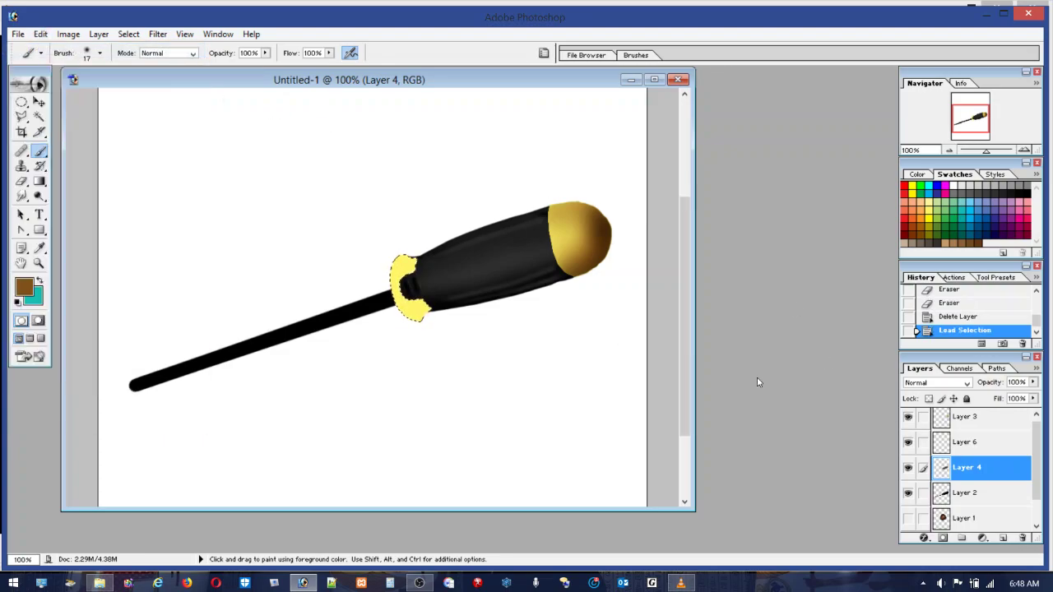
pyautogui.click(908, 417)
pyautogui.click(908, 417)
pyautogui.click(908, 443)
pyautogui.click(908, 443)
pyautogui.click(959, 453)
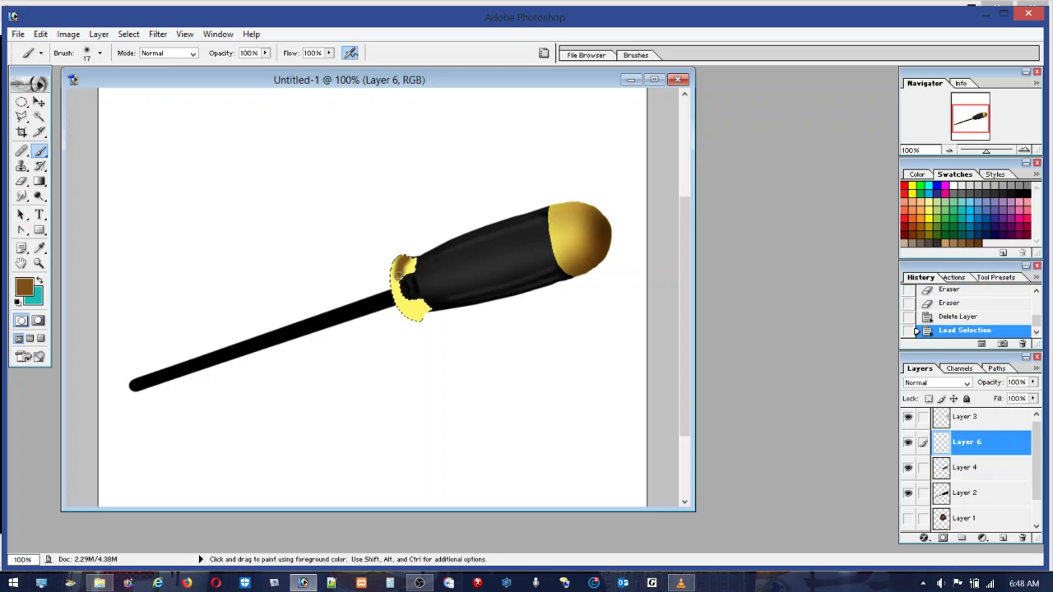
# Try and undo another collar stroke, then zoom in on the screwdriver handle
pyautogui.moveTo(417, 323); pyautogui.dragTo(455, 340)
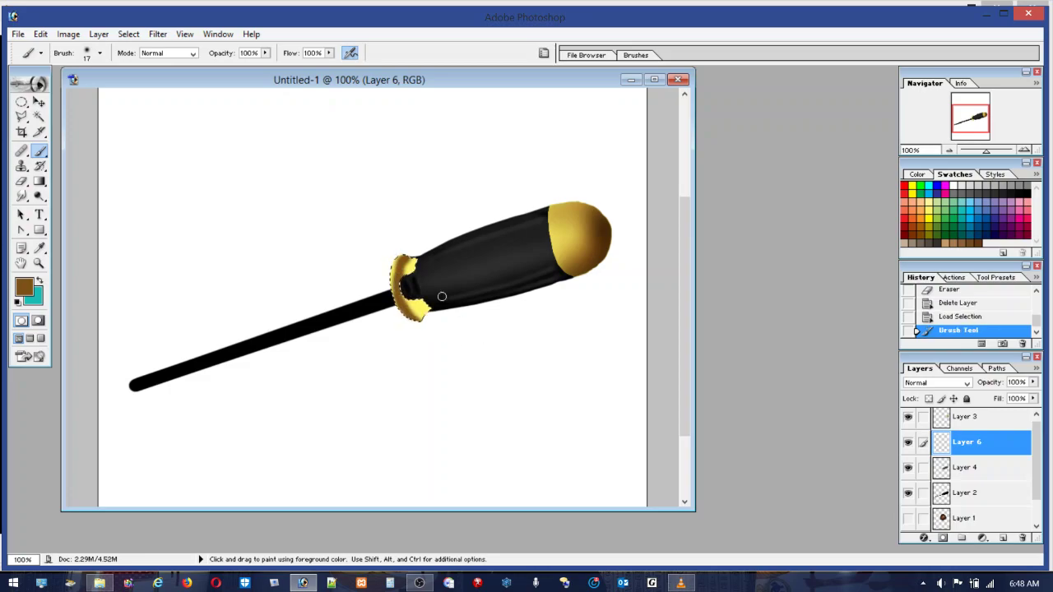
pyautogui.click(41, 34)
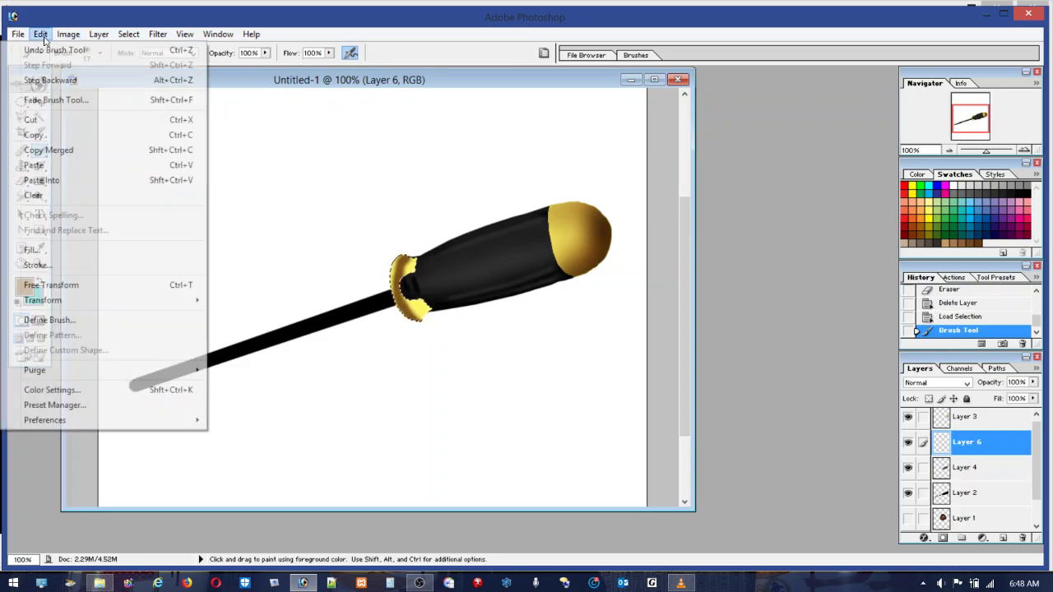
pyautogui.click(47, 50)
pyautogui.click(329, 52)
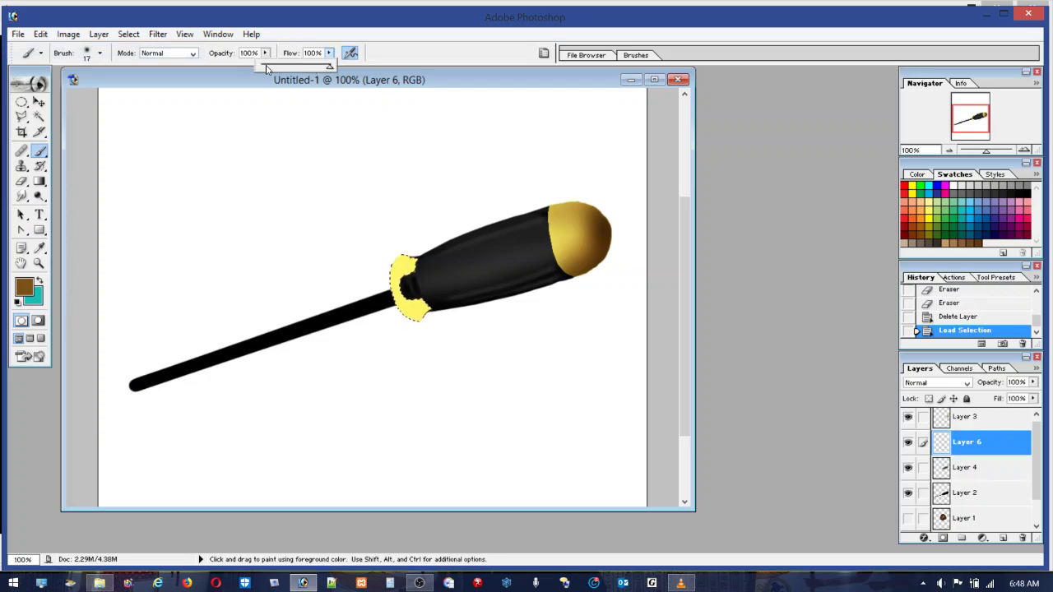
pyautogui.press('z')
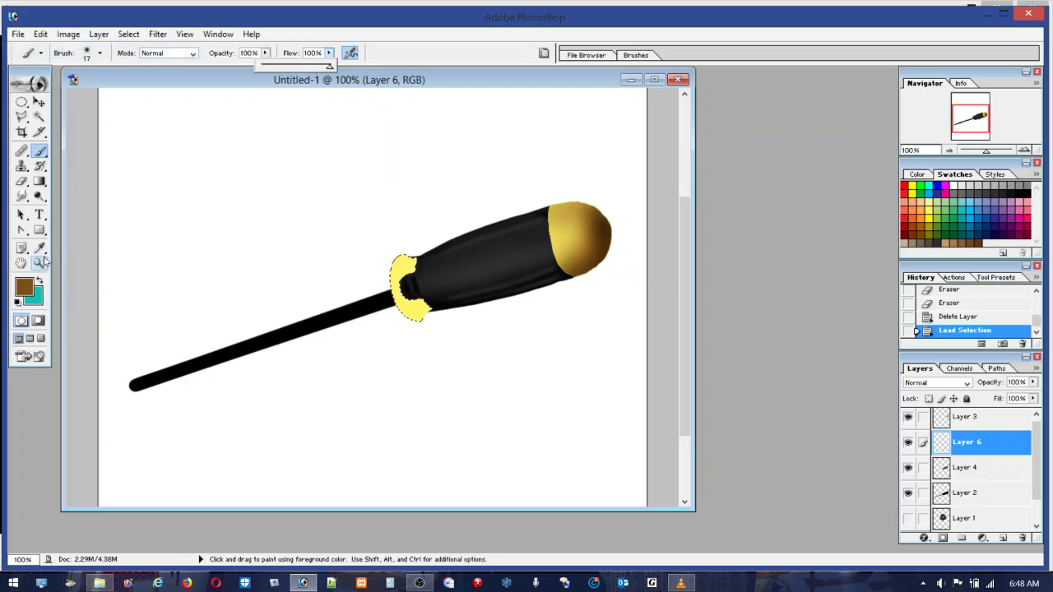
pyautogui.moveTo(354, 165); pyautogui.dragTo(632, 343)
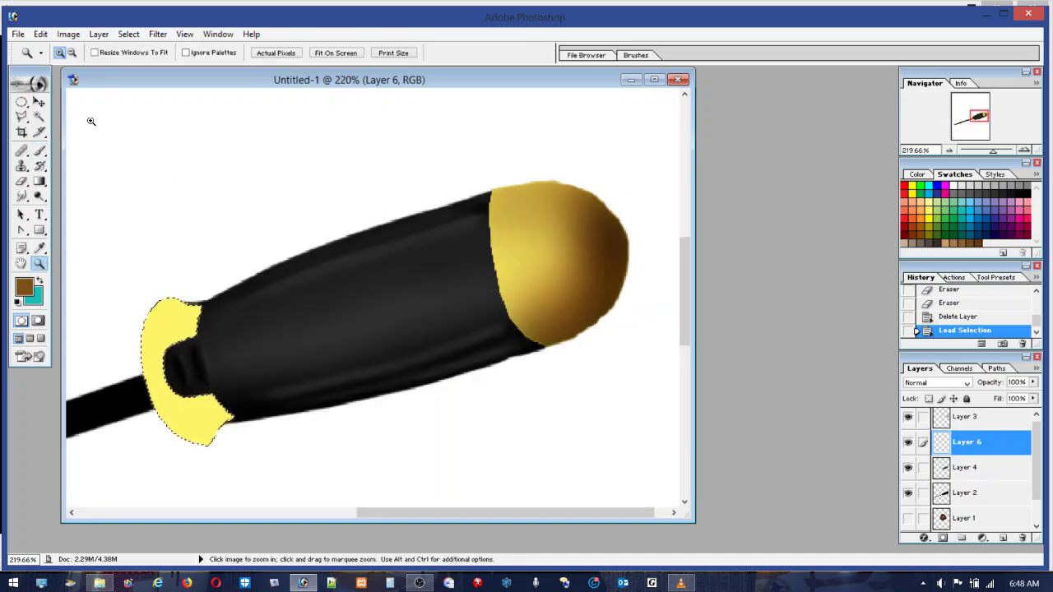
# Lower the brush flow and softly stroke brown along the yellow collar
pyautogui.click(39, 151)
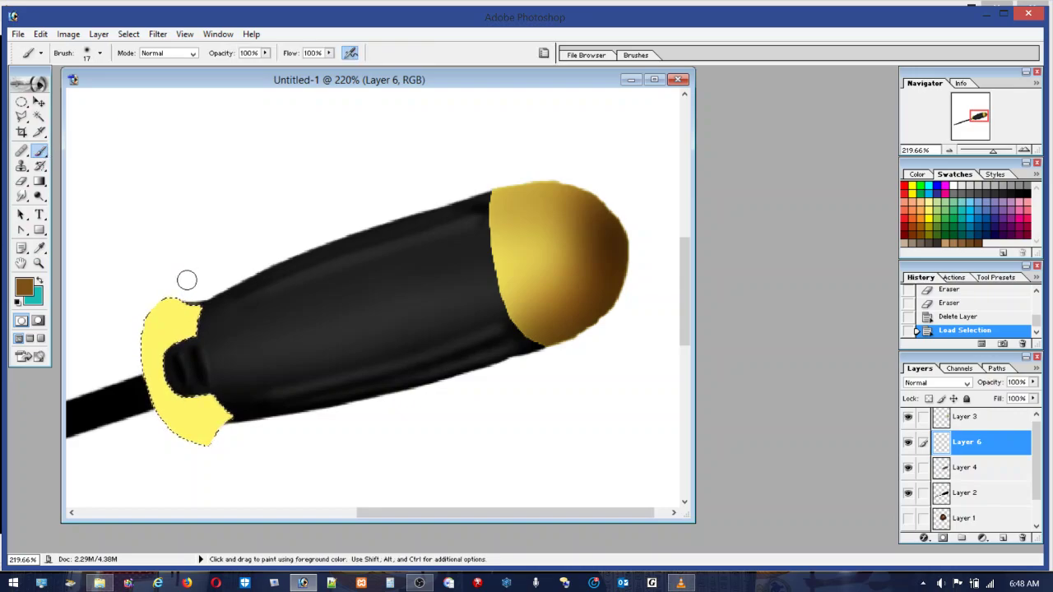
pyautogui.click(329, 53)
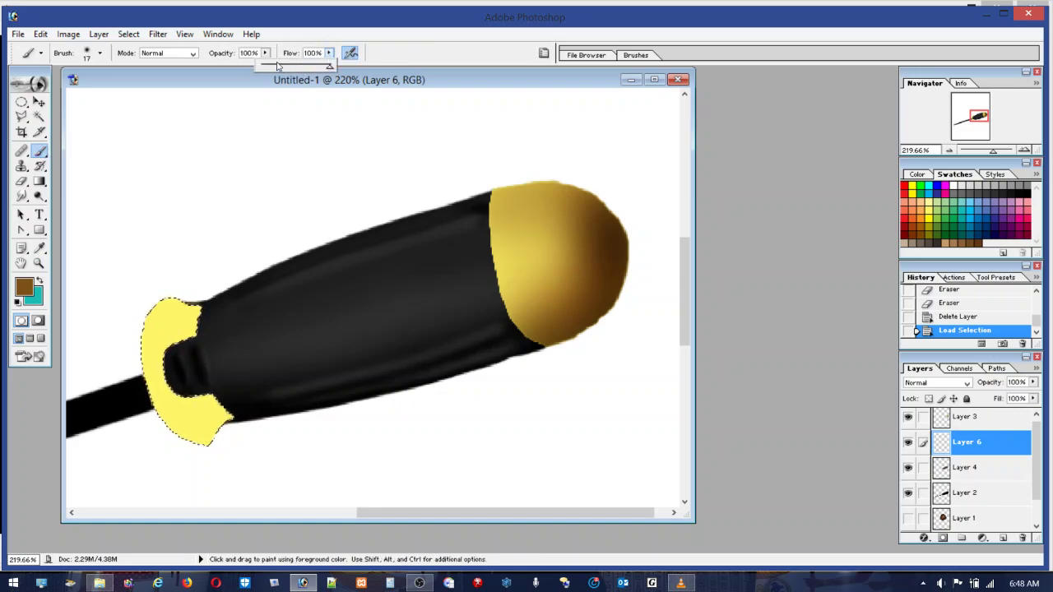
pyautogui.click(266, 69)
pyautogui.click(170, 307)
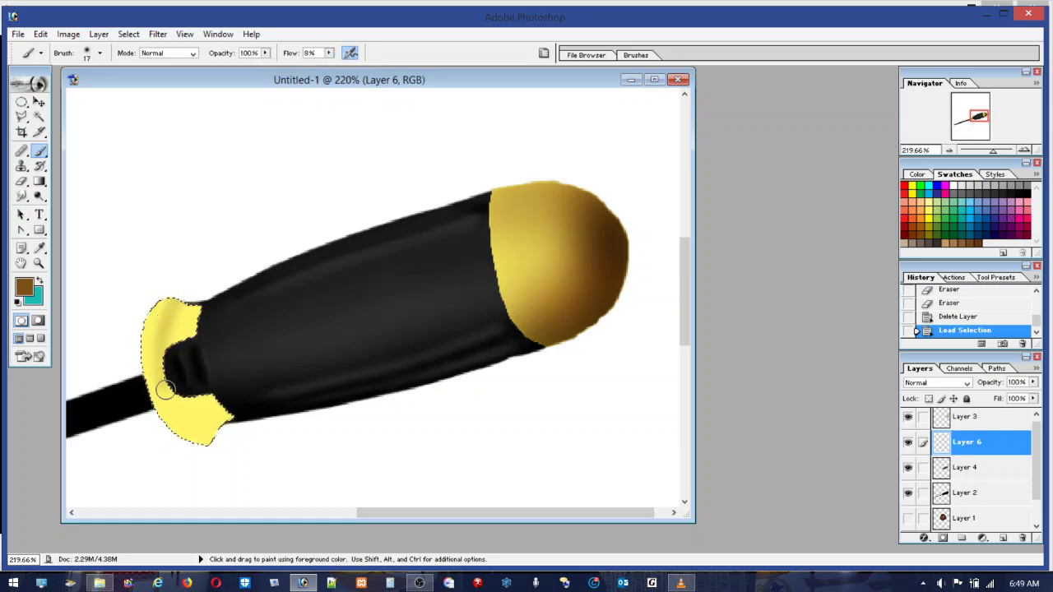
pyautogui.moveTo(213, 435); pyautogui.dragTo(245, 437)
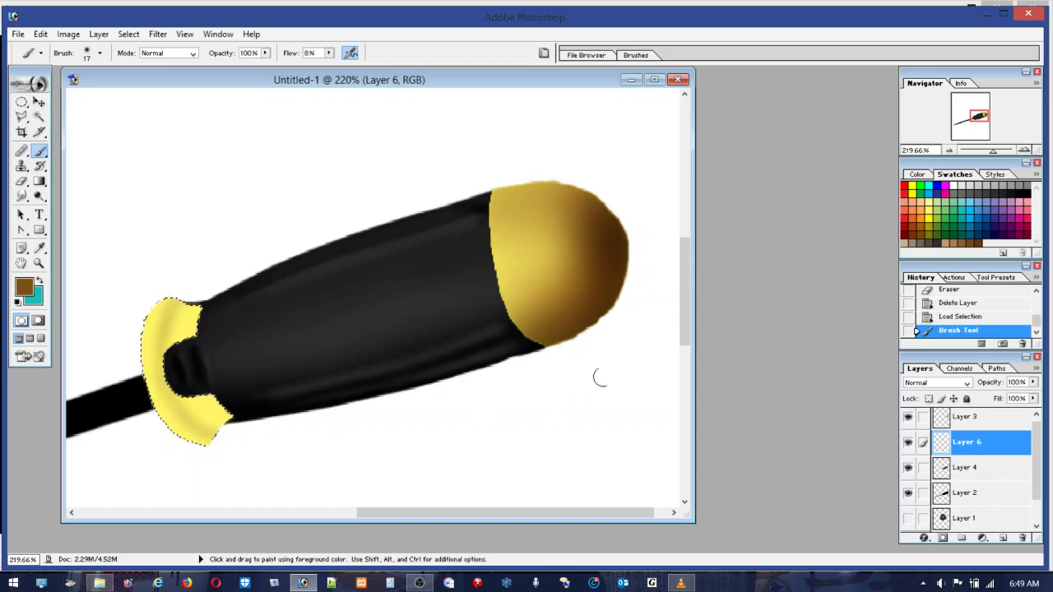
# Switch to a darker reddish brown and dab faint shading with a 33 px brush
pyautogui.click(915, 232)
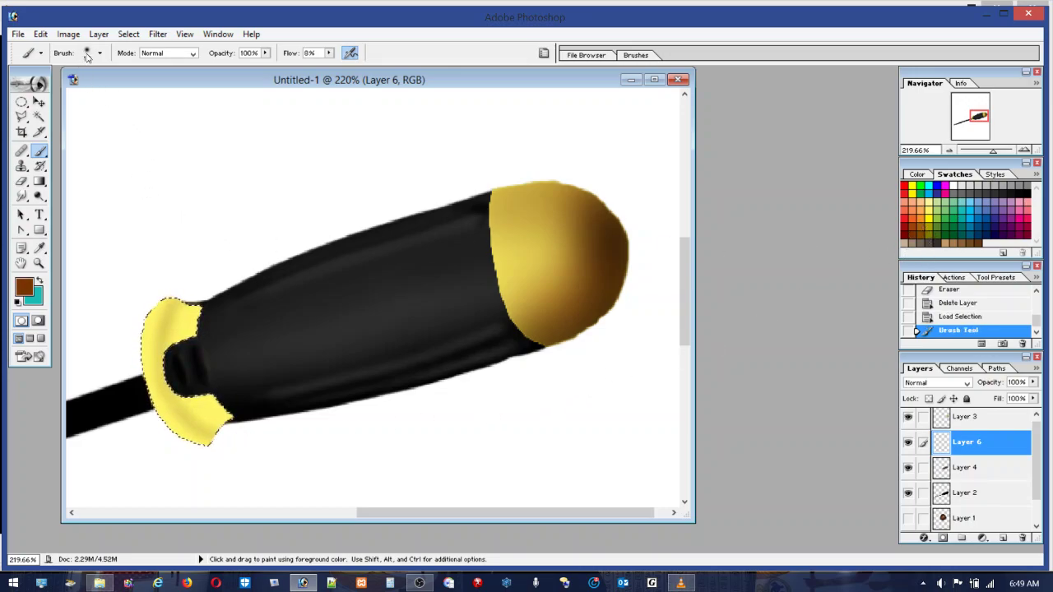
pyautogui.click(329, 53)
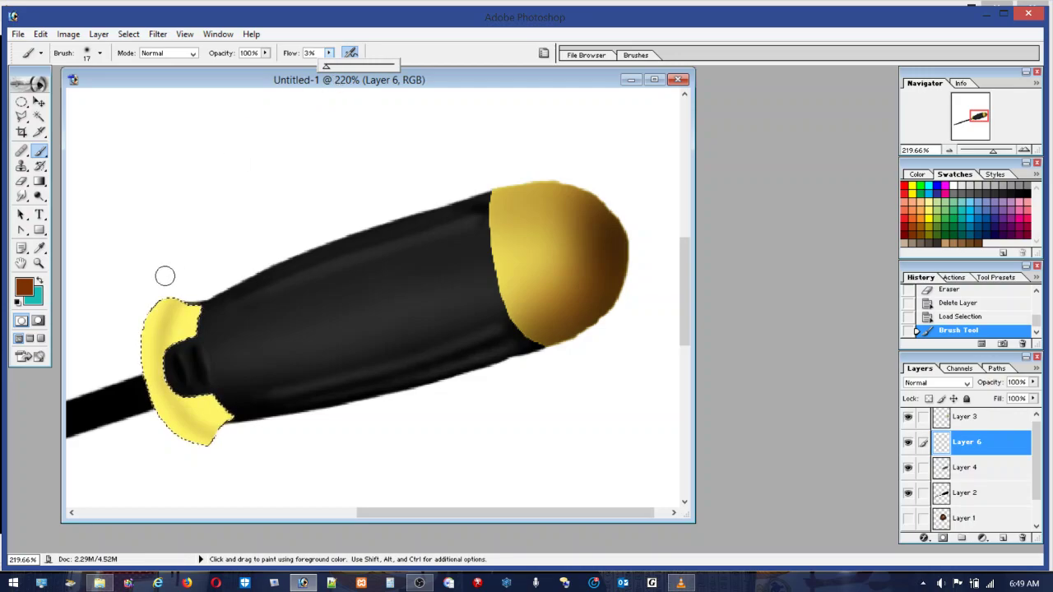
pyautogui.click(100, 53)
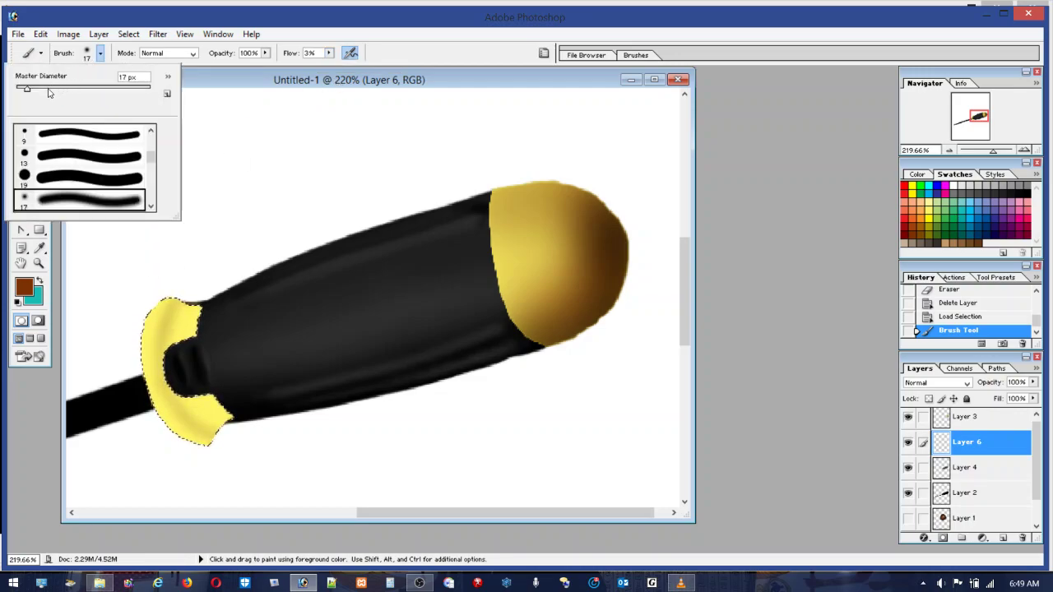
pyautogui.click(48, 91)
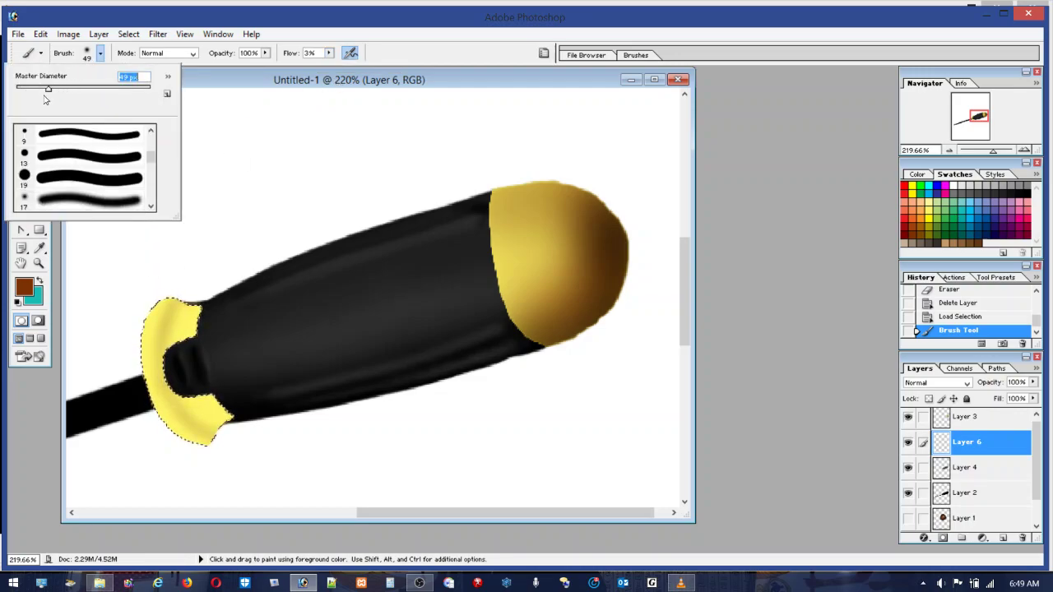
pyautogui.click(180, 305)
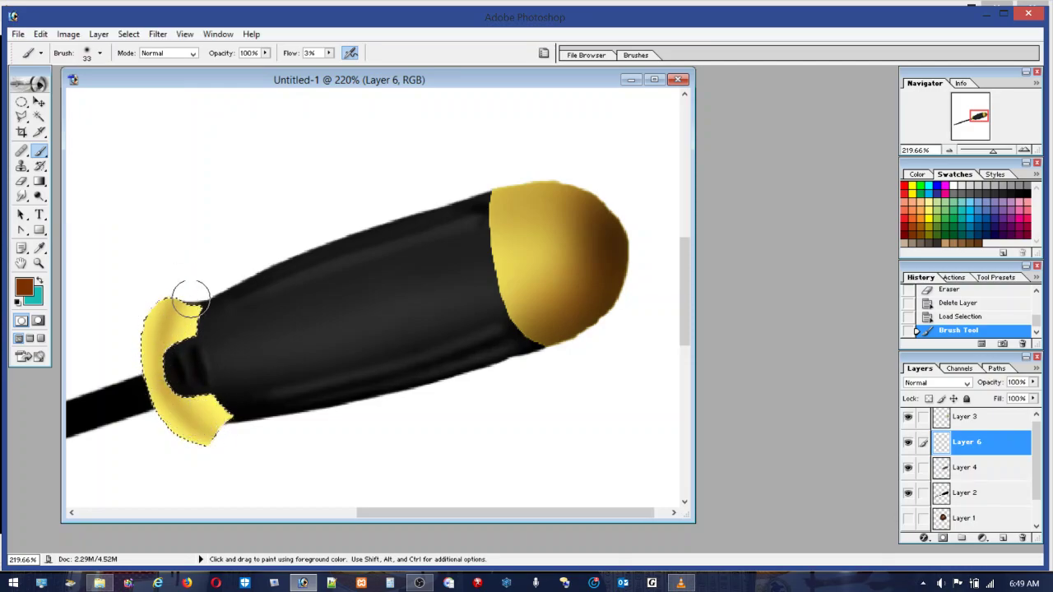
pyautogui.click(247, 442)
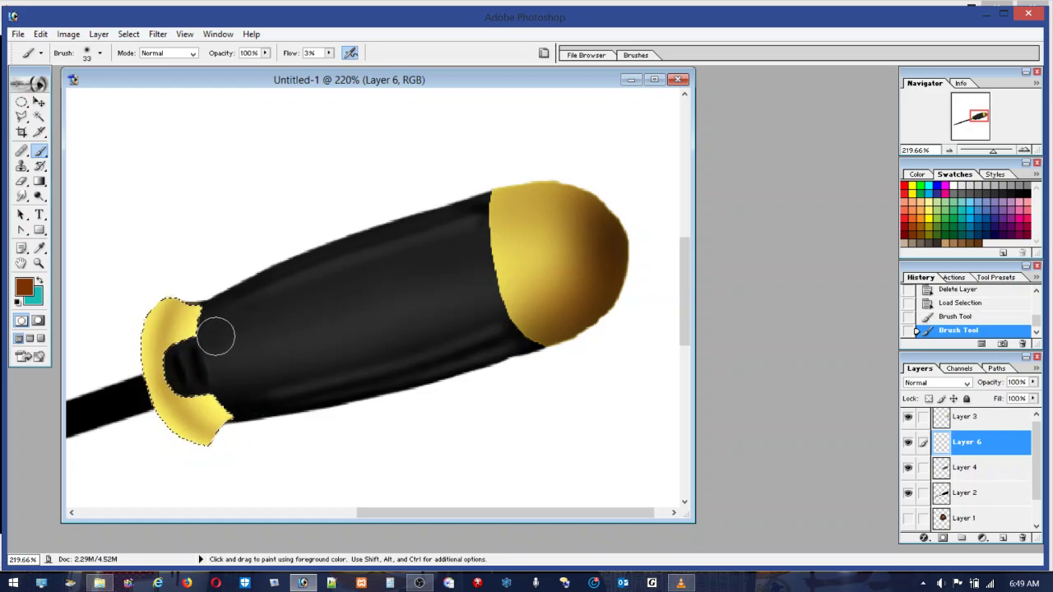
# Add soft shading along the collar's lower edge using 16 px and 39 px brushes
pyautogui.click(100, 52)
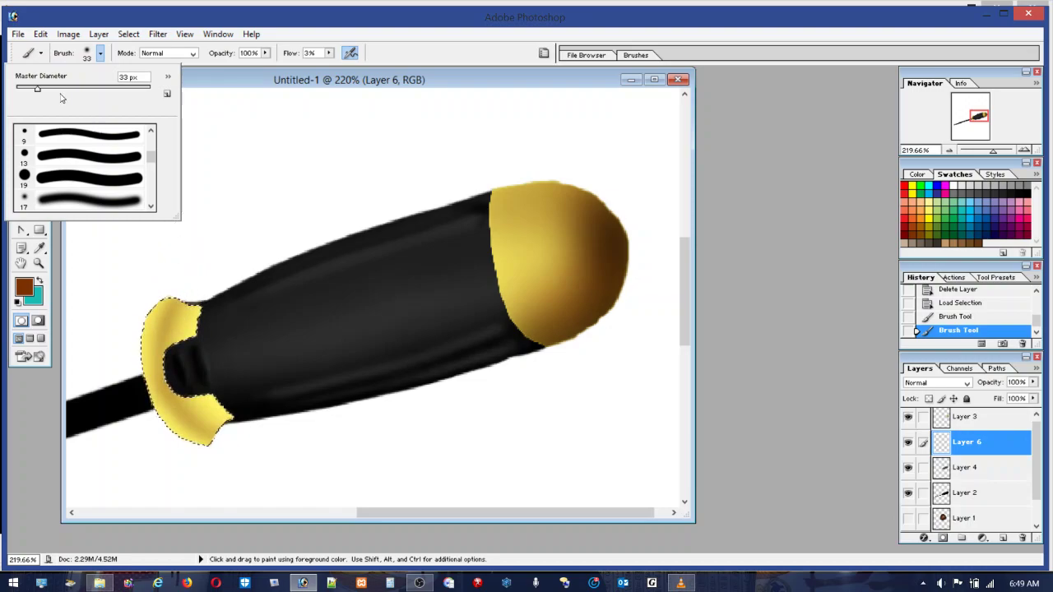
pyautogui.moveTo(35, 88); pyautogui.dragTo(23, 86)
pyautogui.click(170, 315)
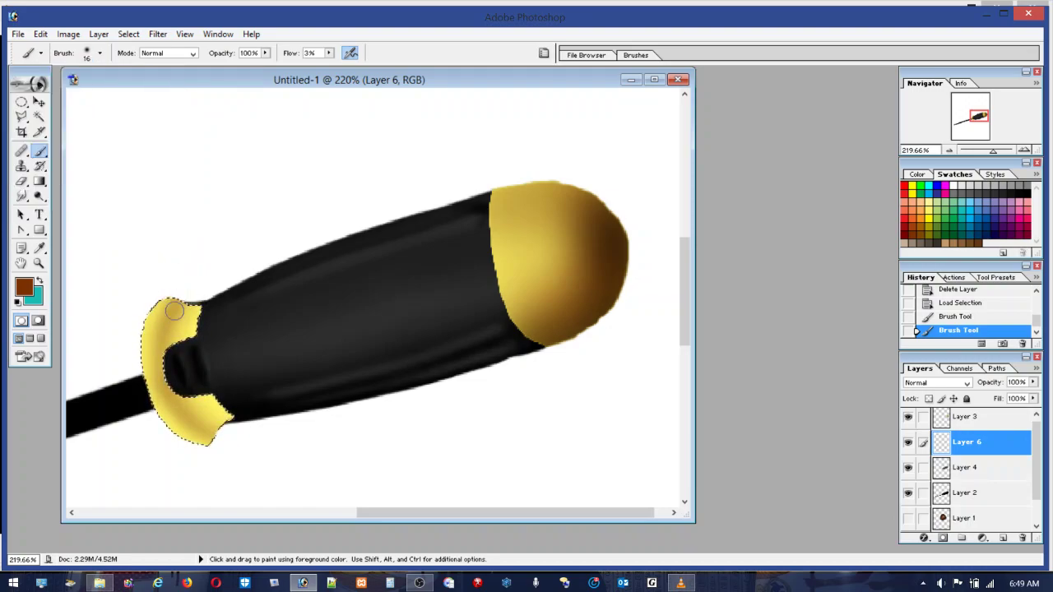
pyautogui.moveTo(207, 430); pyautogui.dragTo(223, 437)
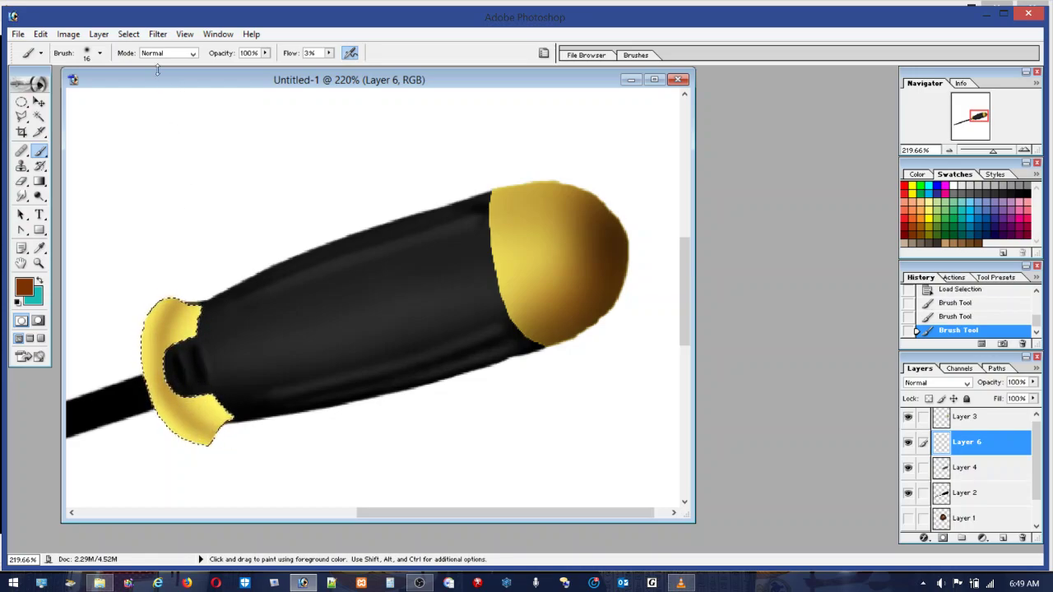
pyautogui.click(100, 52)
pyautogui.click(42, 88)
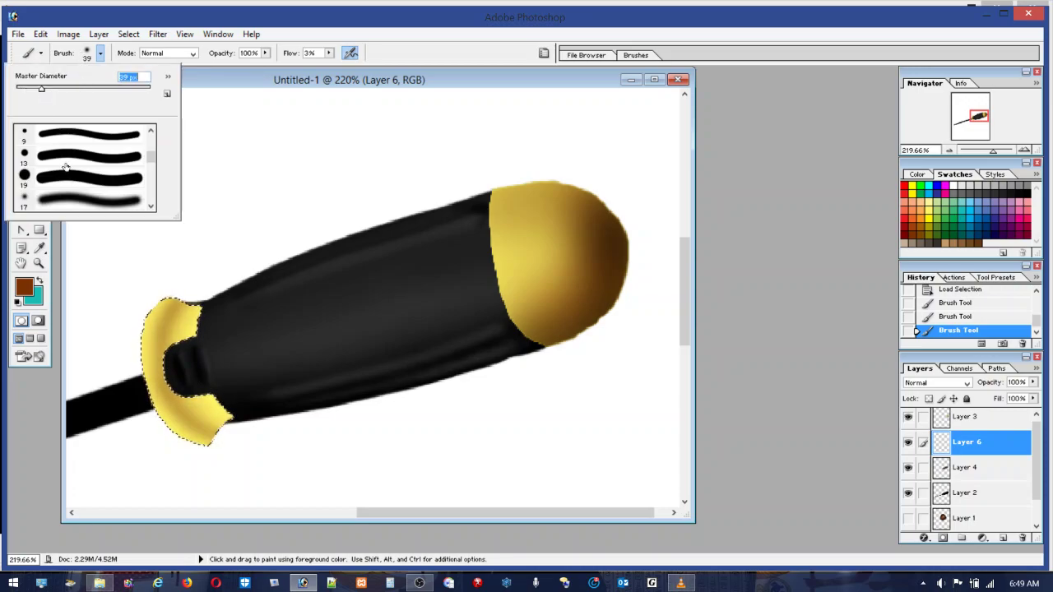
pyautogui.click(193, 421)
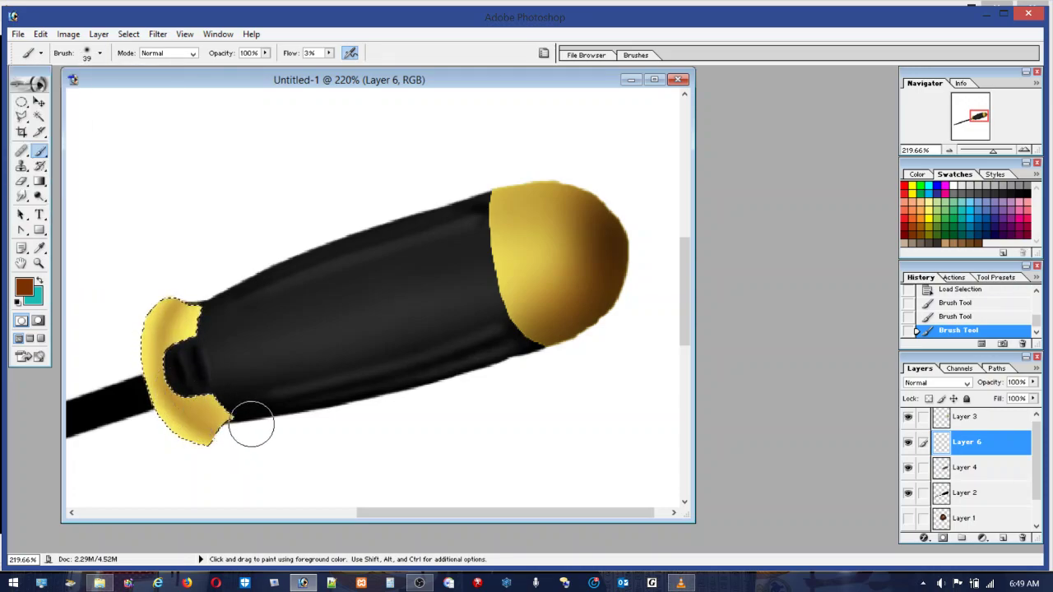
pyautogui.moveTo(251, 426); pyautogui.dragTo(242, 458)
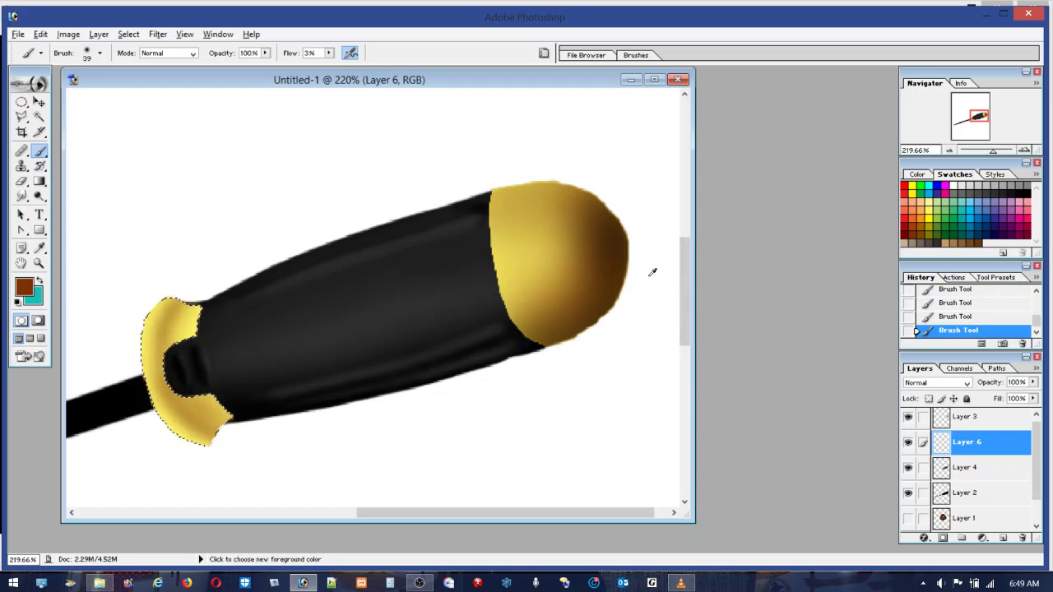
# Sample darker gold from the cap's edge, then settle on light yellow as the paint colour
pyautogui.keyDown('alt'); pyautogui.click(621, 240); pyautogui.keyUp('alt')
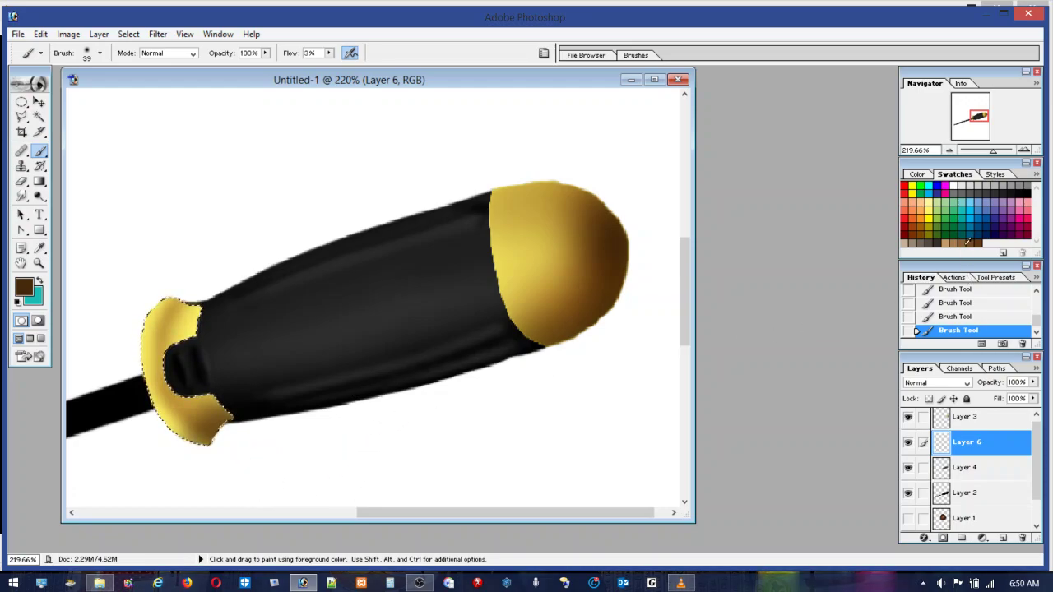
pyautogui.click(1026, 192)
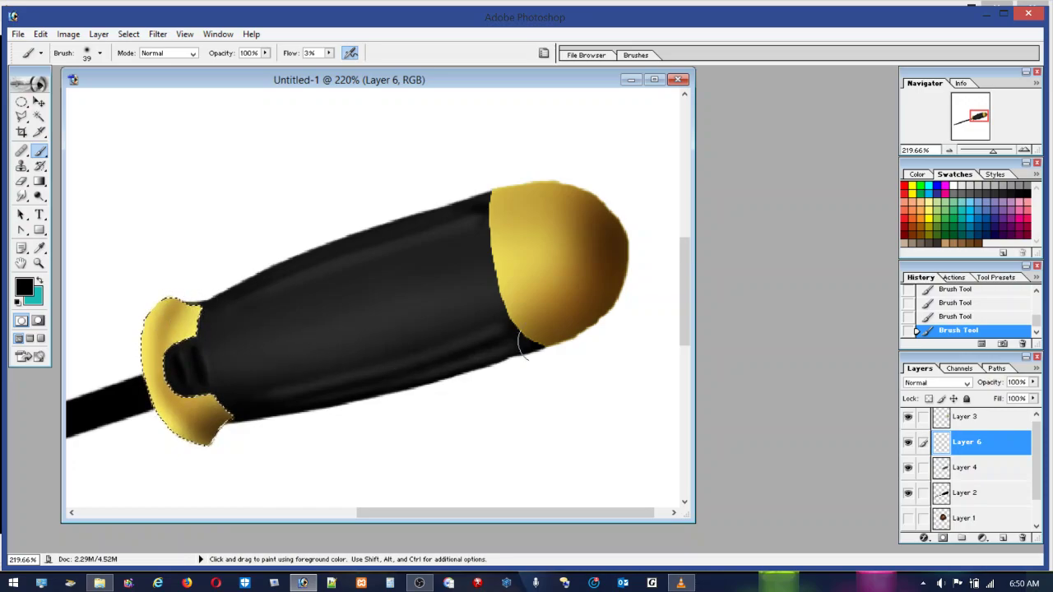
pyautogui.click(981, 242)
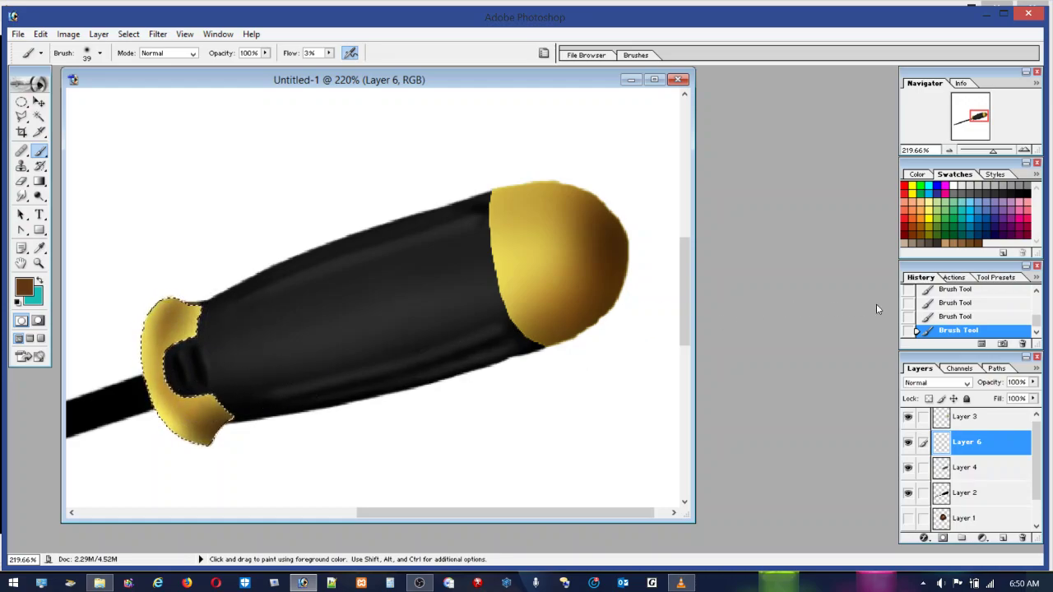
pyautogui.click(928, 201)
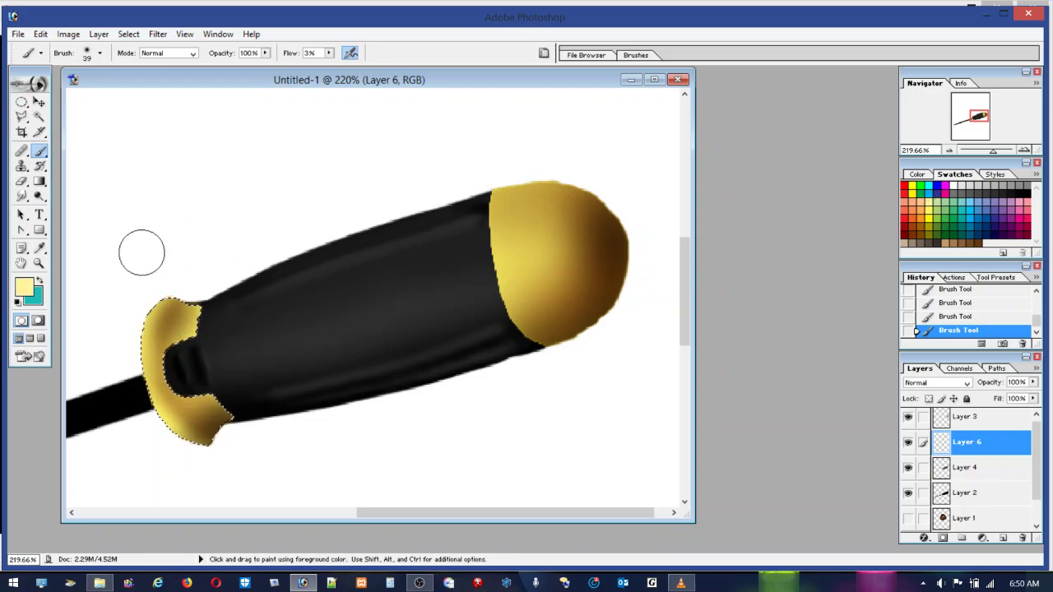
# Switch to the soft 19 px brush preset and raise the flow from 3% to 8%
pyautogui.click(86, 58)
pyautogui.moveTo(42, 89); pyautogui.dragTo(28, 92)
pyautogui.click(158, 295)
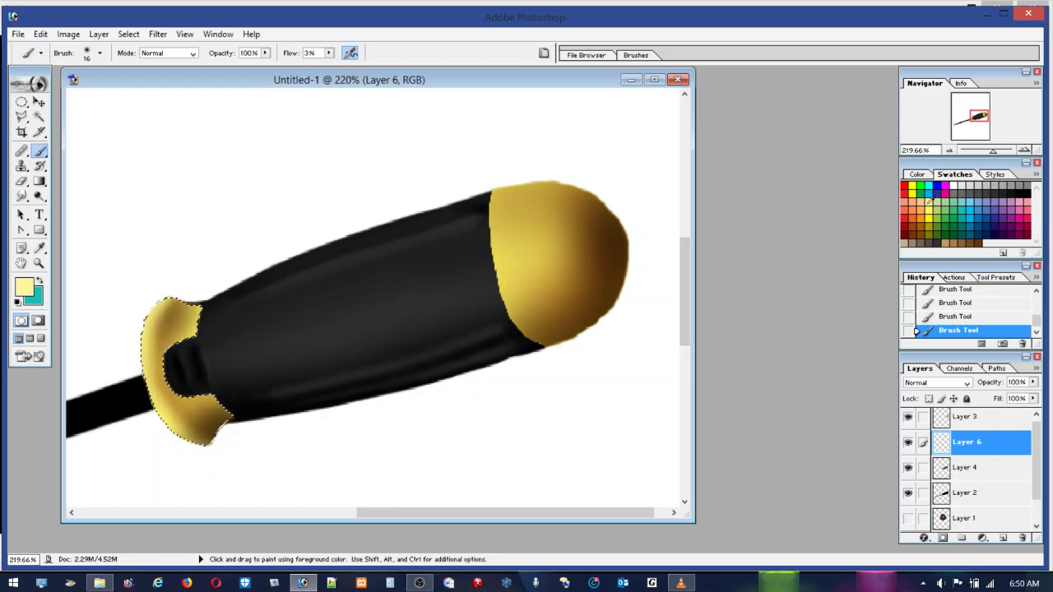
pyautogui.click(328, 53)
pyautogui.moveTo(330, 63); pyautogui.dragTo(334, 64)
pyautogui.click(100, 53)
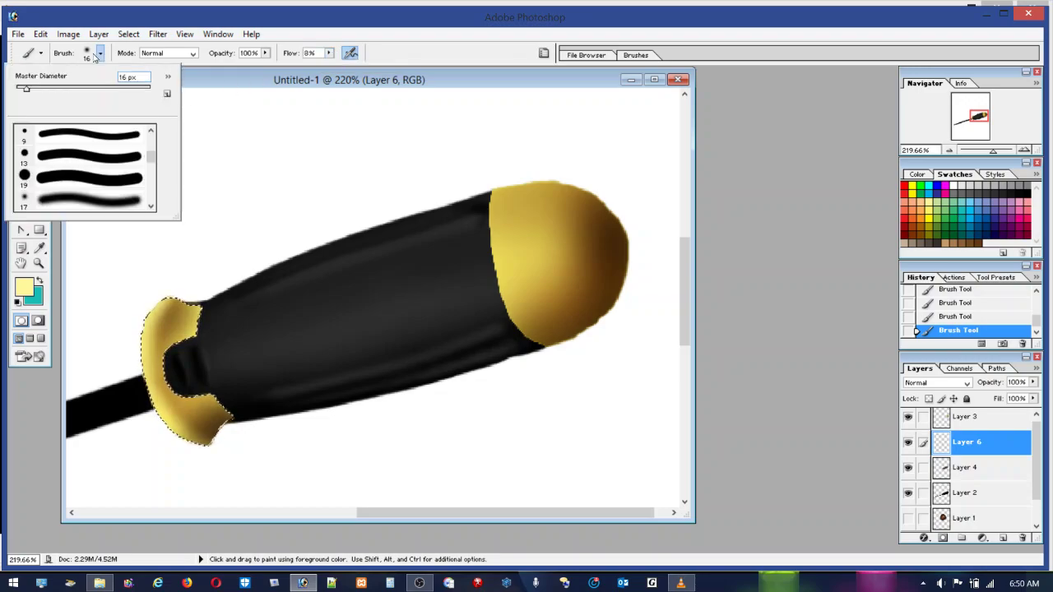
pyautogui.click(55, 177)
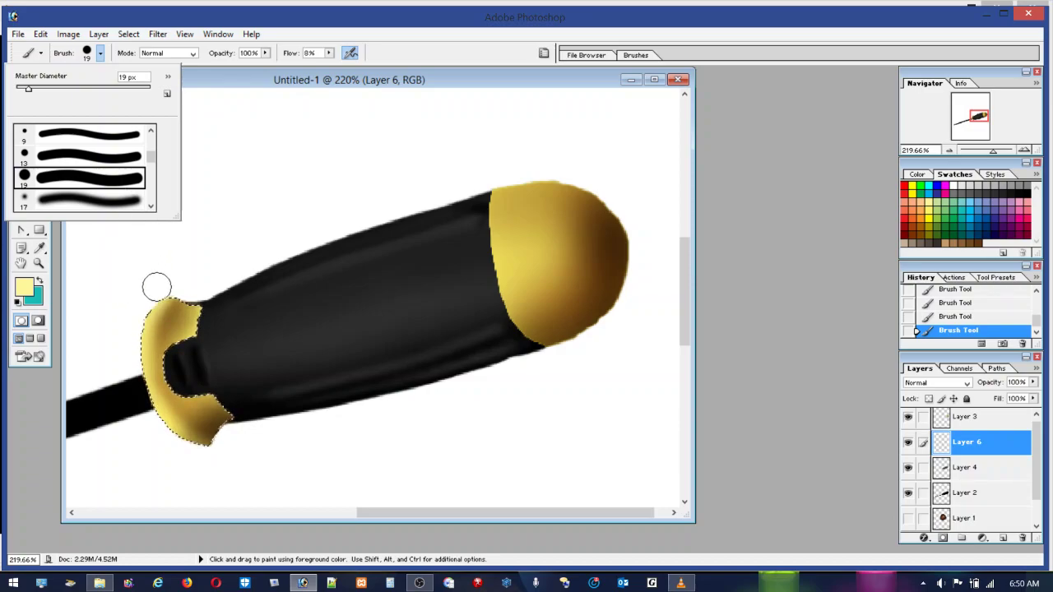
pyautogui.click(141, 313)
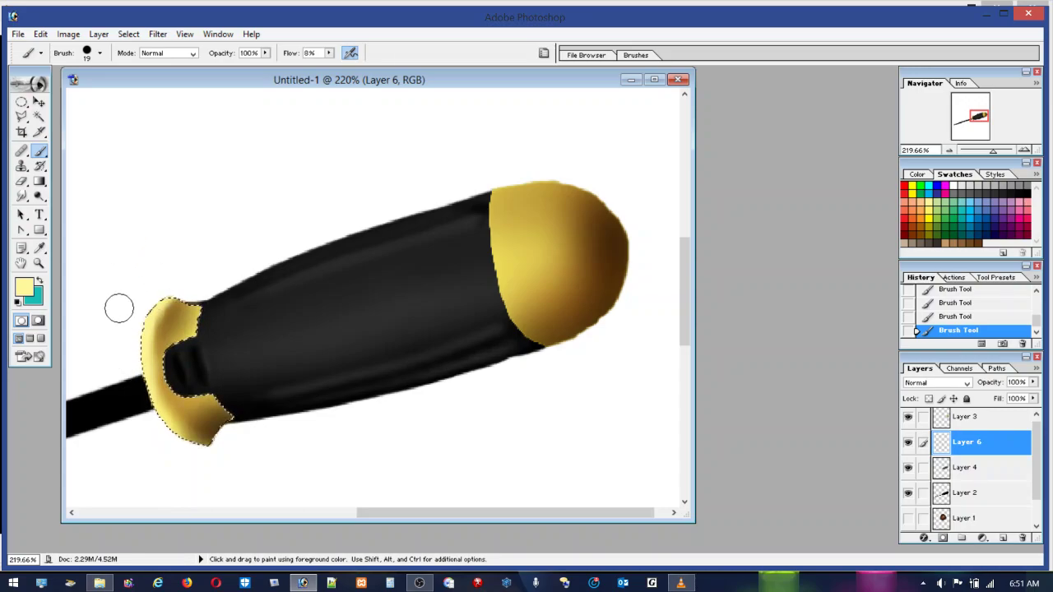
# Sample a brown from the collar and shrink the brush to 6 px
pyautogui.keyDown('alt'); pyautogui.click(173, 309); pyautogui.keyUp('alt')
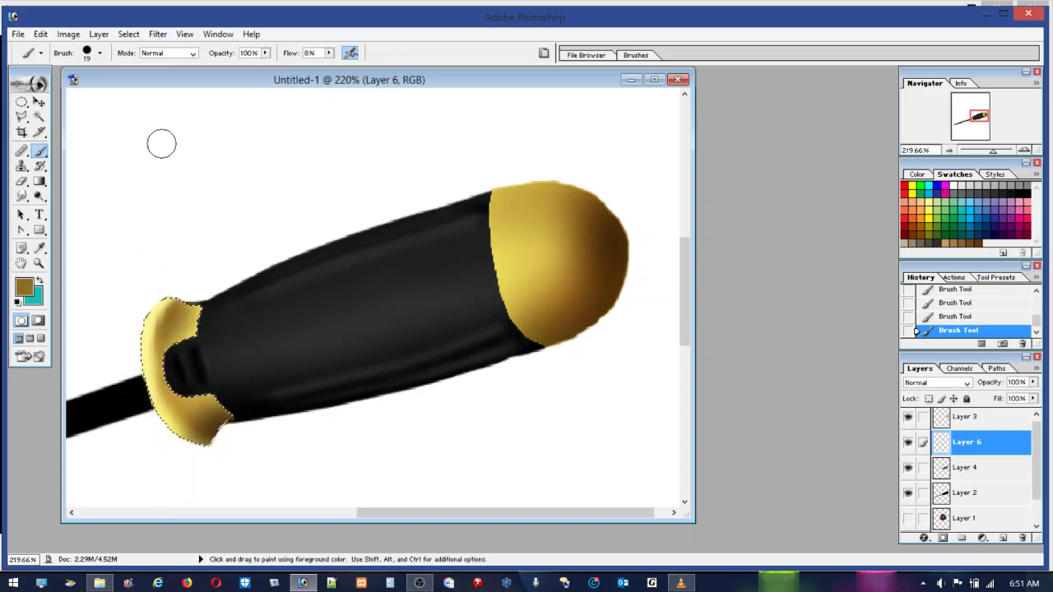
pyautogui.click(87, 53)
pyautogui.moveTo(28, 88); pyautogui.dragTo(20, 91)
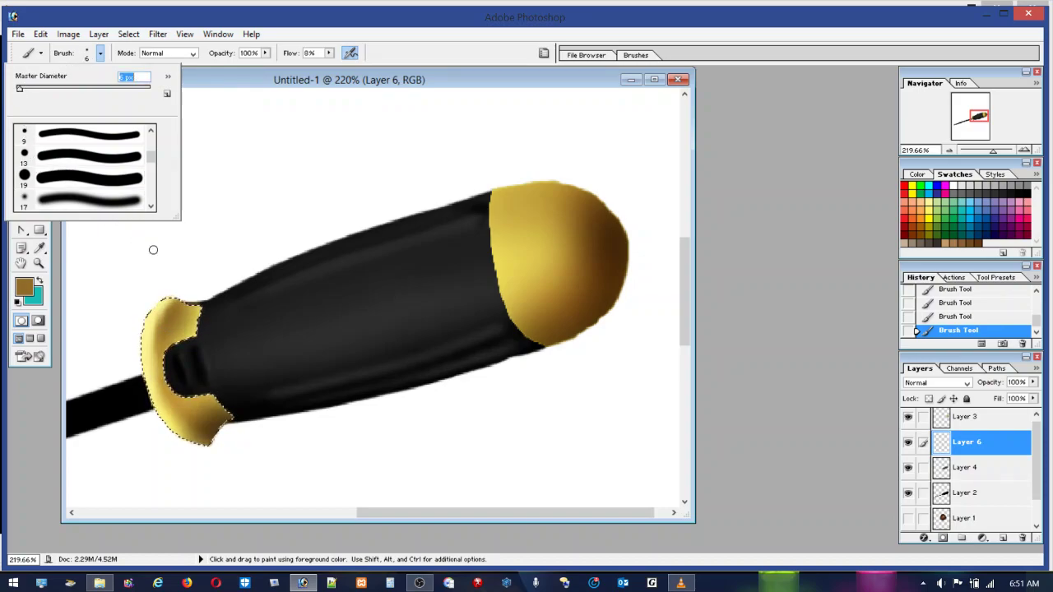
pyautogui.click(169, 311)
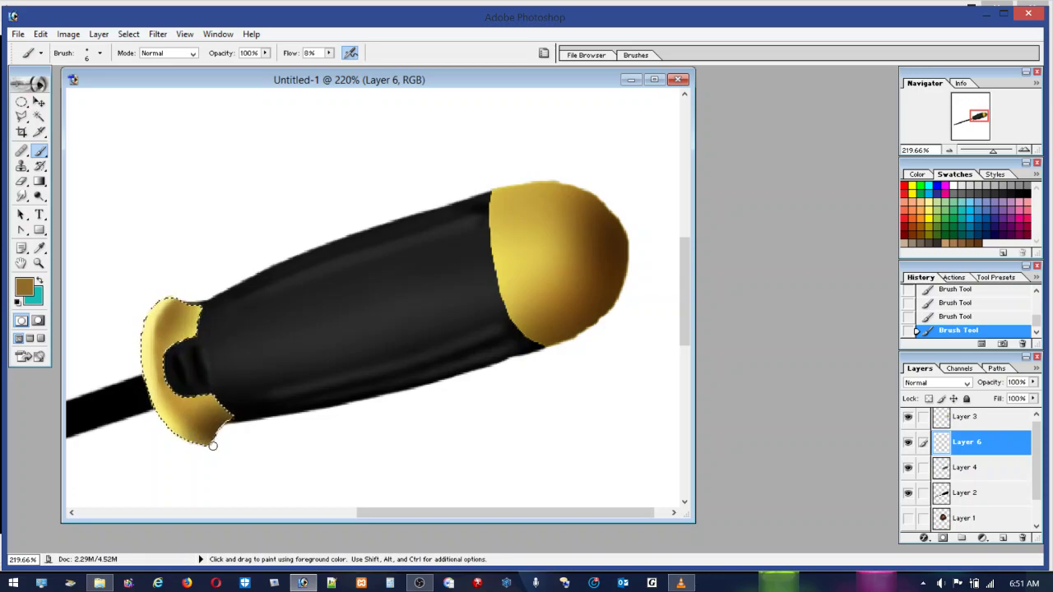
# Dab fine detail along the collar's inner curve, alternating darker and lighter sampled collar shades
pyautogui.keyDown('alt'); pyautogui.click(211, 434); pyautogui.keyUp('alt')
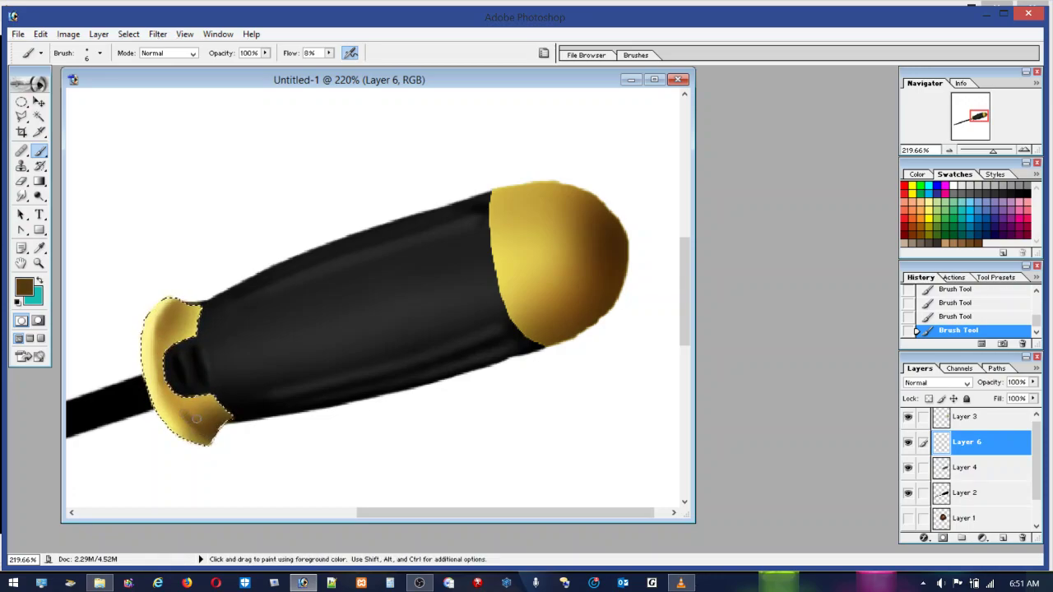
pyautogui.keyDown('alt'); pyautogui.click(190, 415); pyautogui.keyUp('alt')
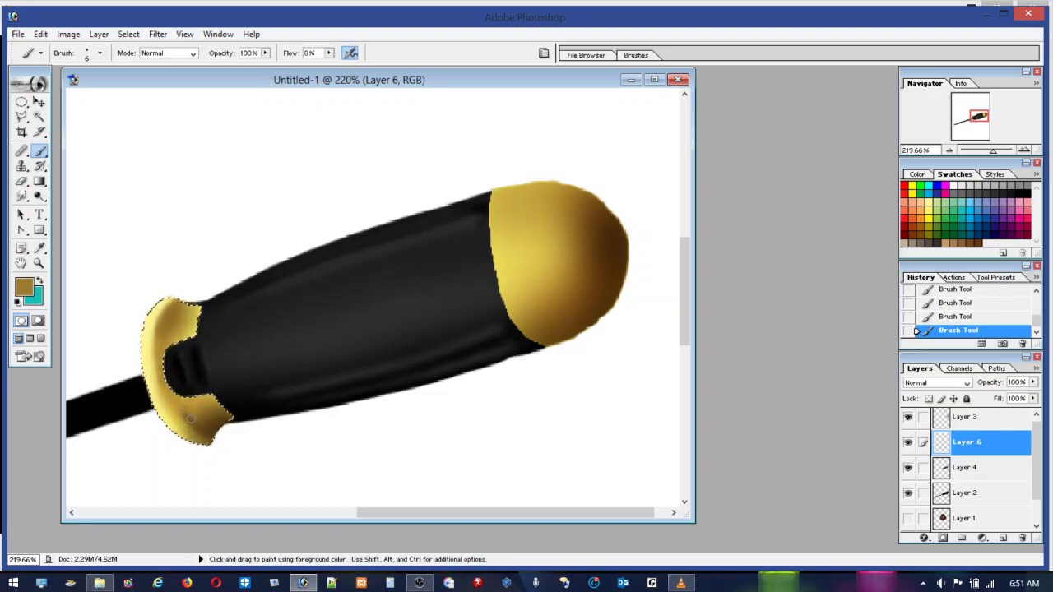
pyautogui.keyDown('alt'); pyautogui.click(188, 415); pyautogui.keyUp('alt')
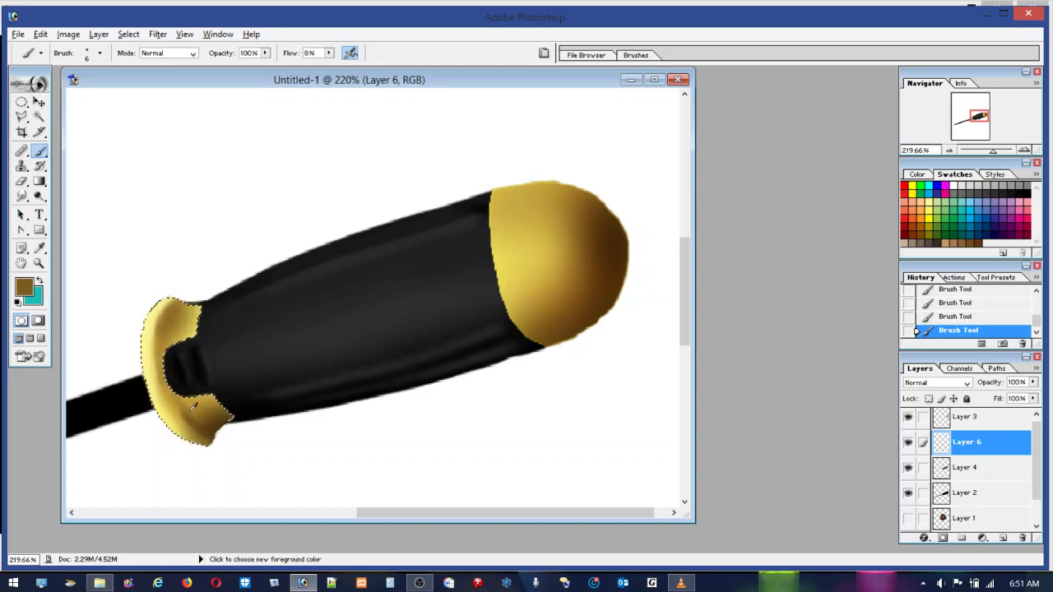
pyautogui.keyDown('alt'); pyautogui.click(193, 407); pyautogui.keyUp('alt')
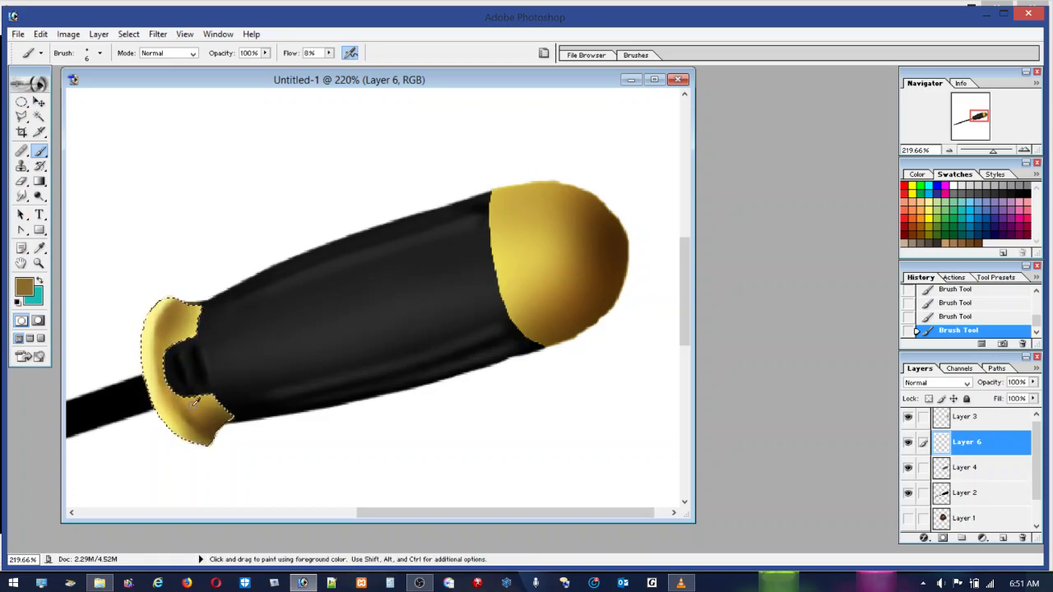
pyautogui.keyDown('alt'); pyautogui.click(172, 405); pyautogui.keyUp('alt')
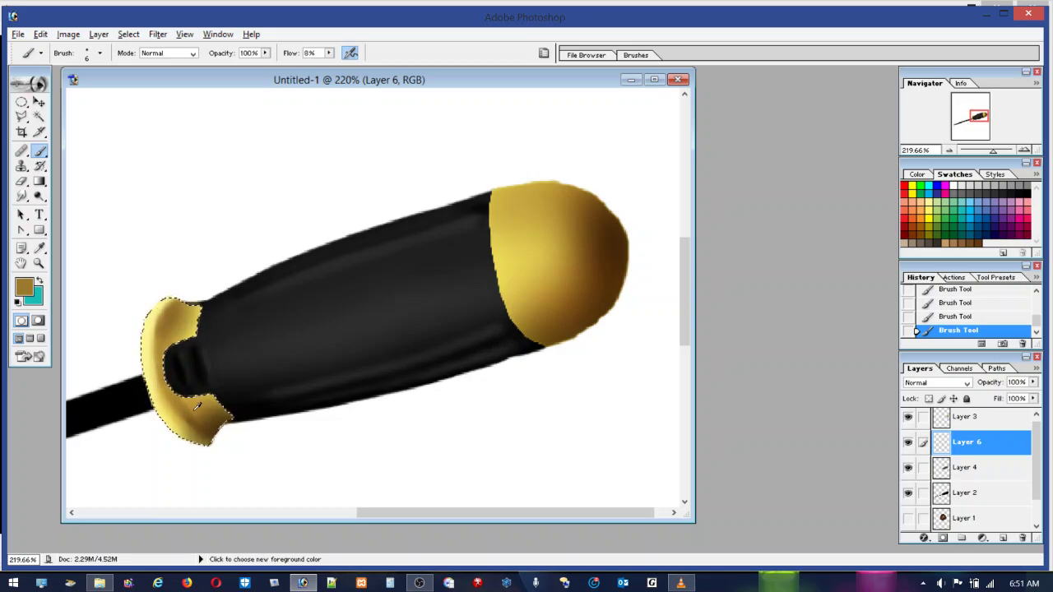
pyautogui.keyDown('alt'); pyautogui.click(187, 404); pyautogui.keyUp('alt')
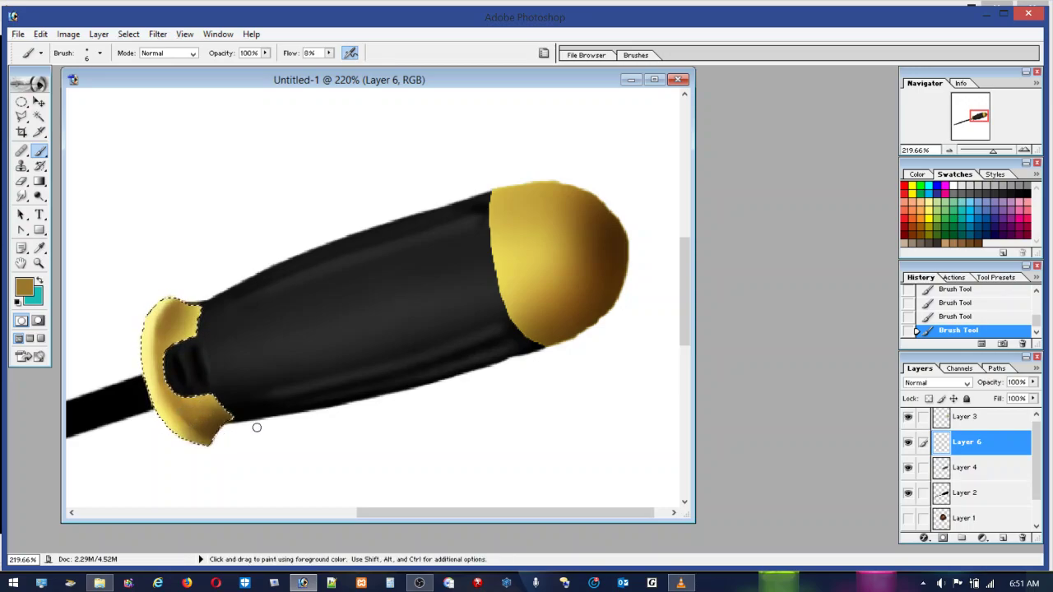
pyautogui.click(100, 52)
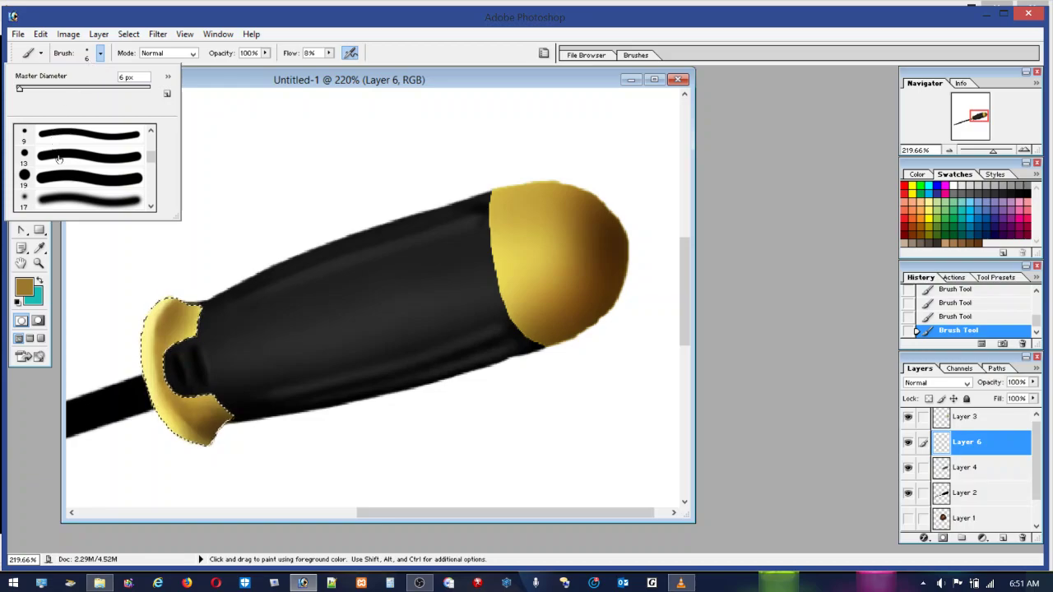
# Shade the collar's lower edge with a soft 17 px brush using sampled browns and light yellow
pyautogui.click(59, 202)
pyautogui.press('Return')
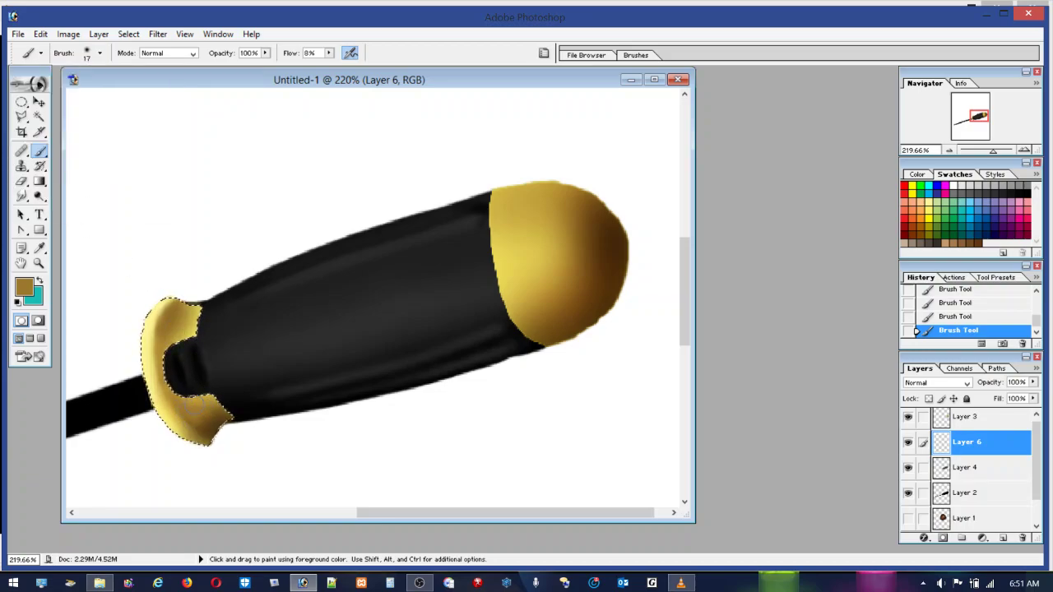
pyautogui.keyDown('alt'); pyautogui.click(202, 418); pyautogui.keyUp('alt')
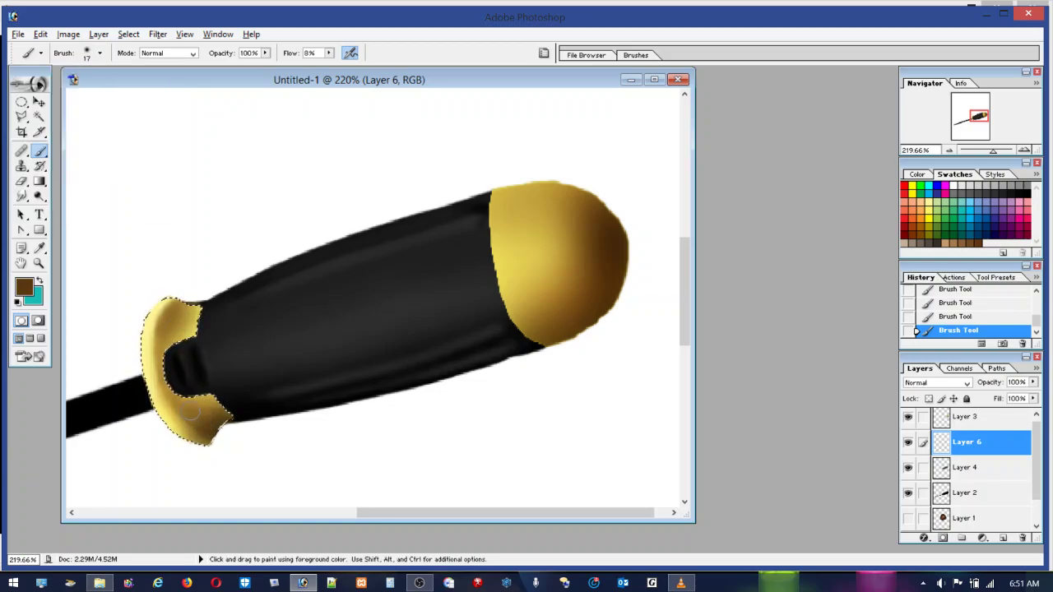
pyautogui.keyDown('alt'); pyautogui.click(201, 426); pyautogui.keyUp('alt')
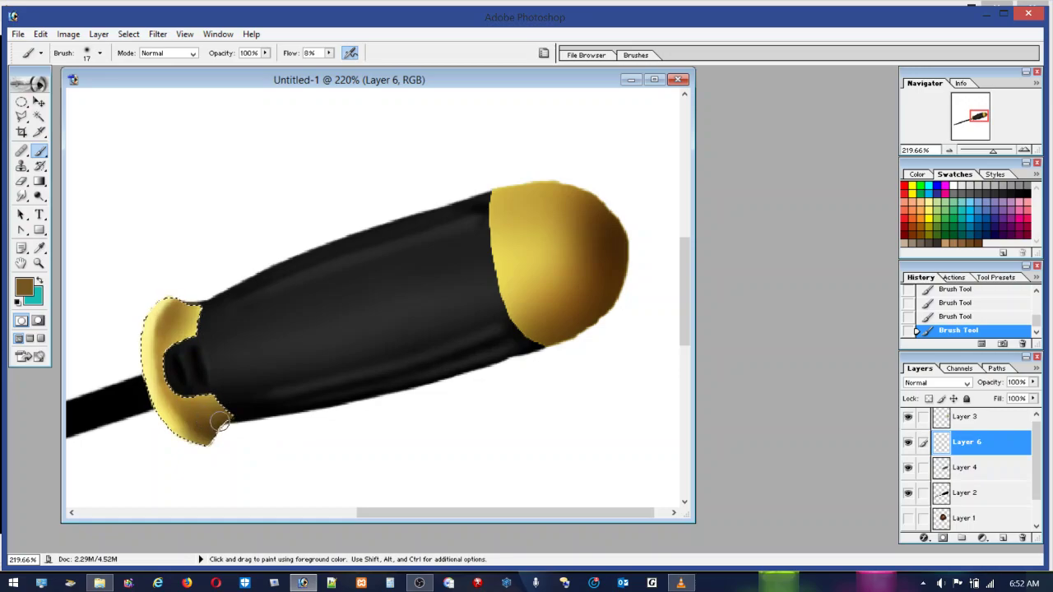
pyautogui.keyDown('alt'); pyautogui.click(199, 424); pyautogui.keyUp('alt')
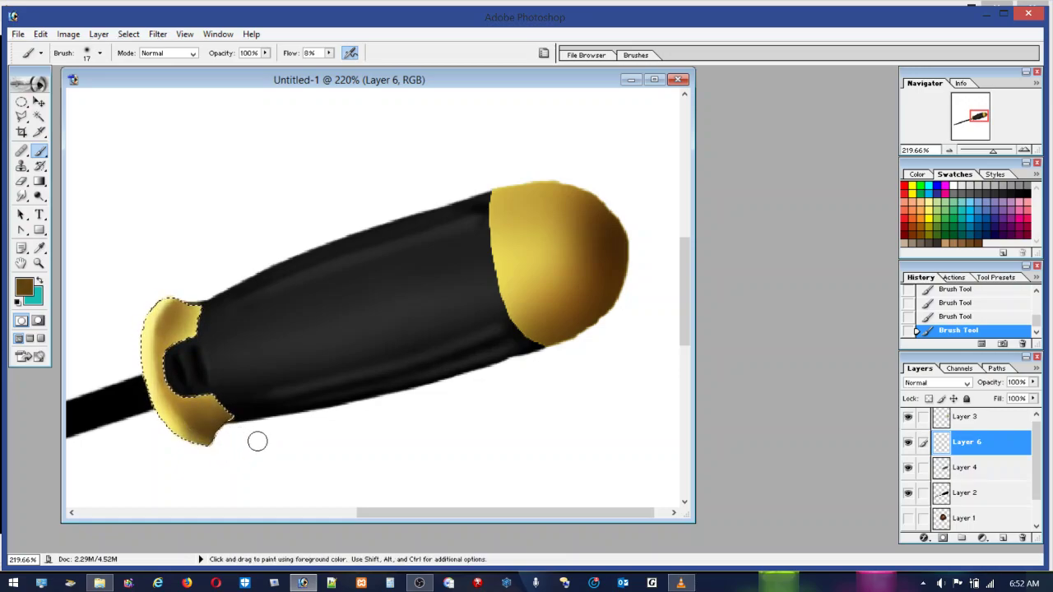
pyautogui.keyDown('alt'); pyautogui.click(172, 429); pyautogui.keyUp('alt')
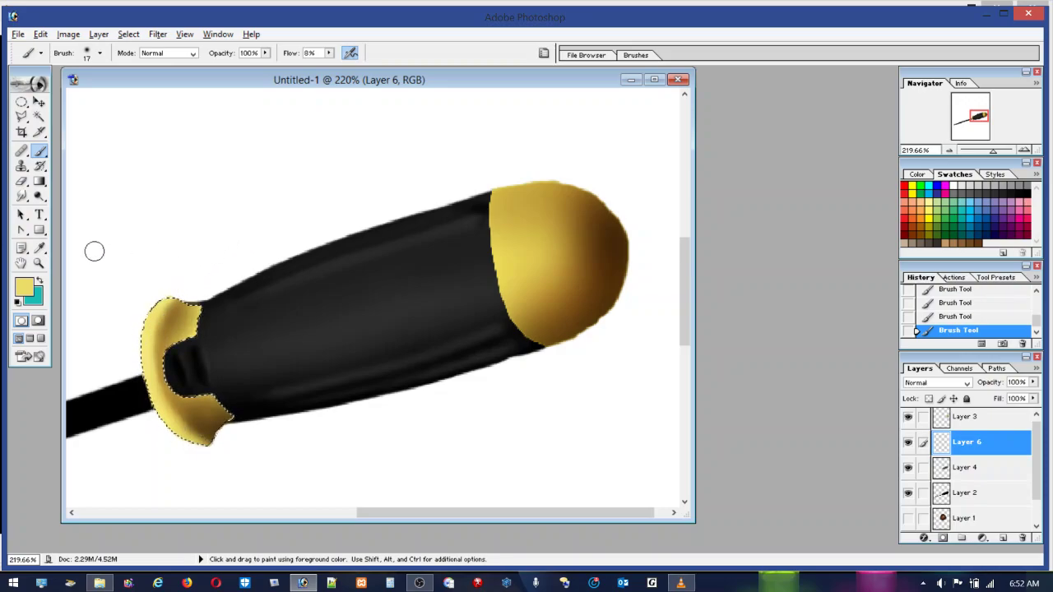
pyautogui.click(21, 101)
# Deselect the collar and zoom in closely on its lower tip
pyautogui.click(187, 134)
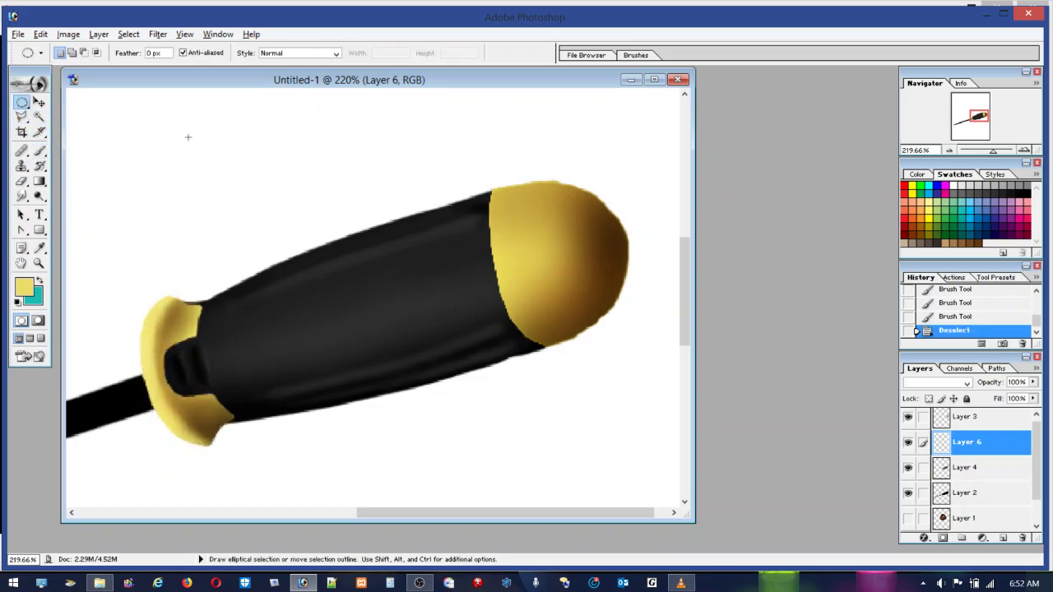
pyautogui.doubleClick(40, 265)
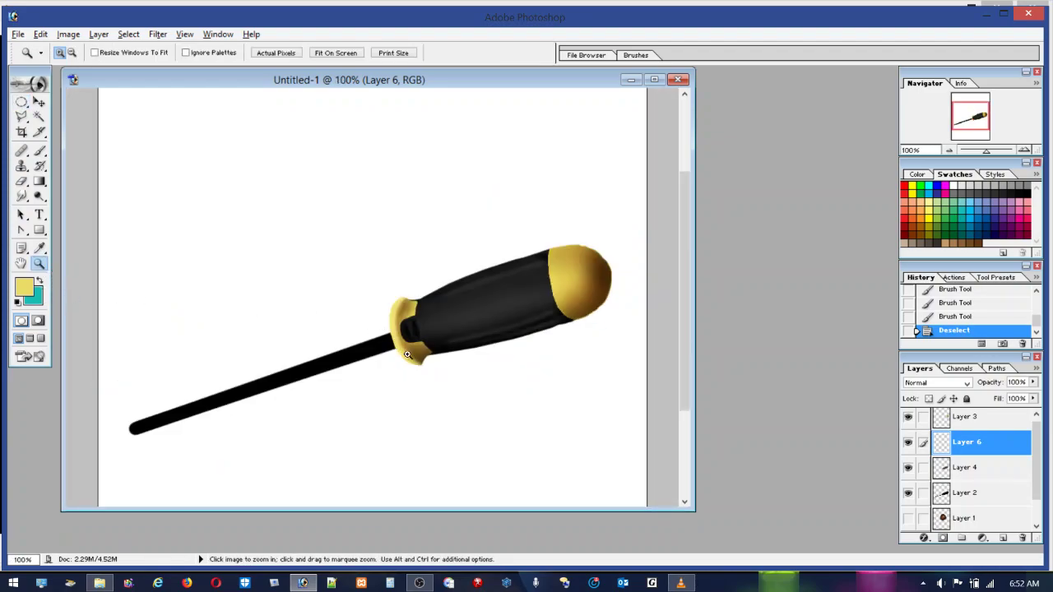
pyautogui.moveTo(401, 354); pyautogui.dragTo(459, 390)
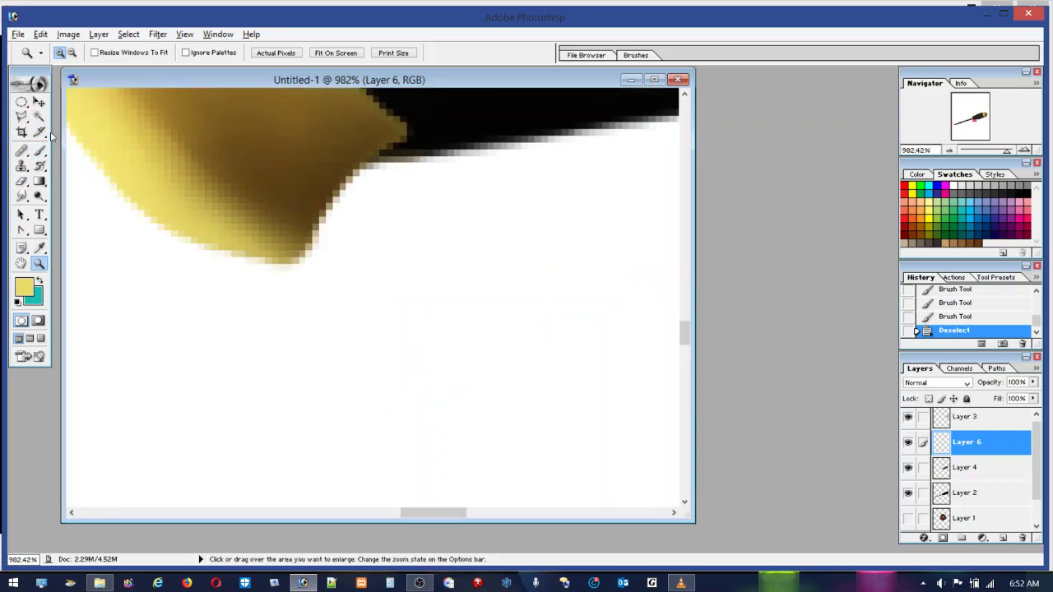
# Set the brush to 4 px with airbrush enabled and flow at 100%
pyautogui.click(39, 151)
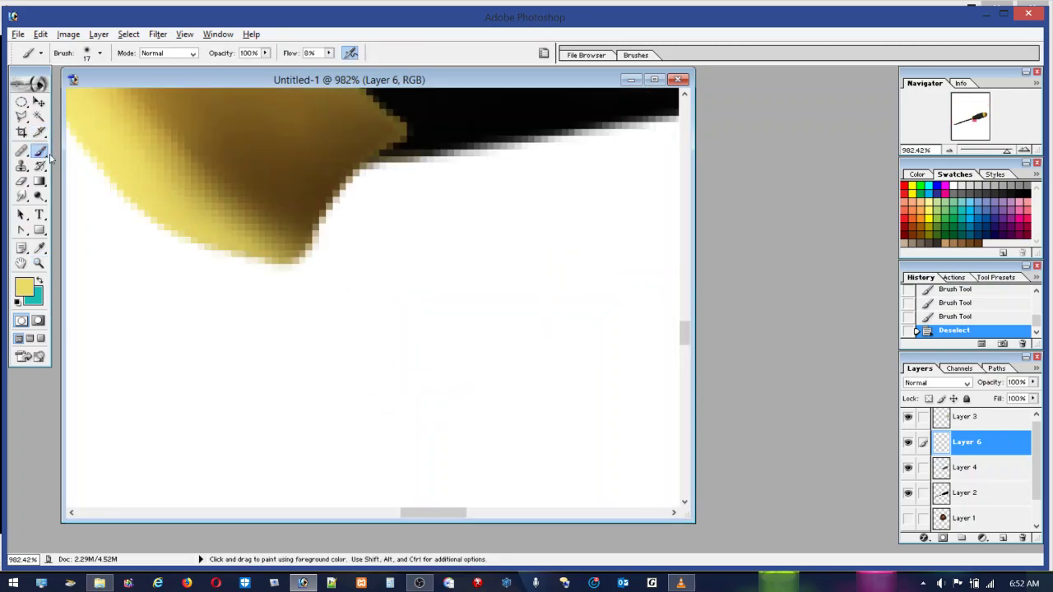
pyautogui.click(88, 56)
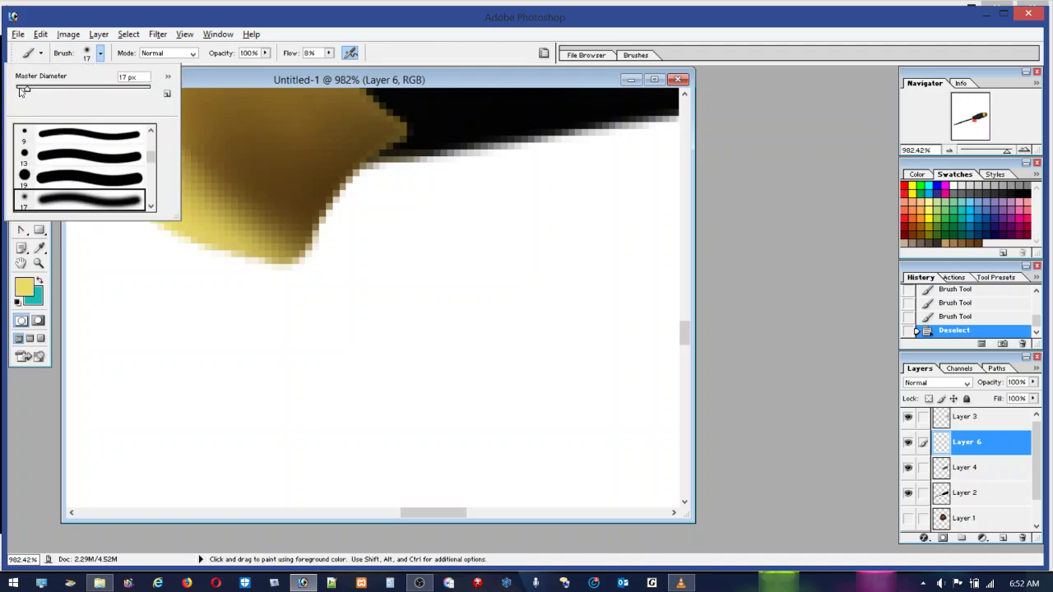
pyautogui.moveTo(25, 88); pyautogui.dragTo(19, 91)
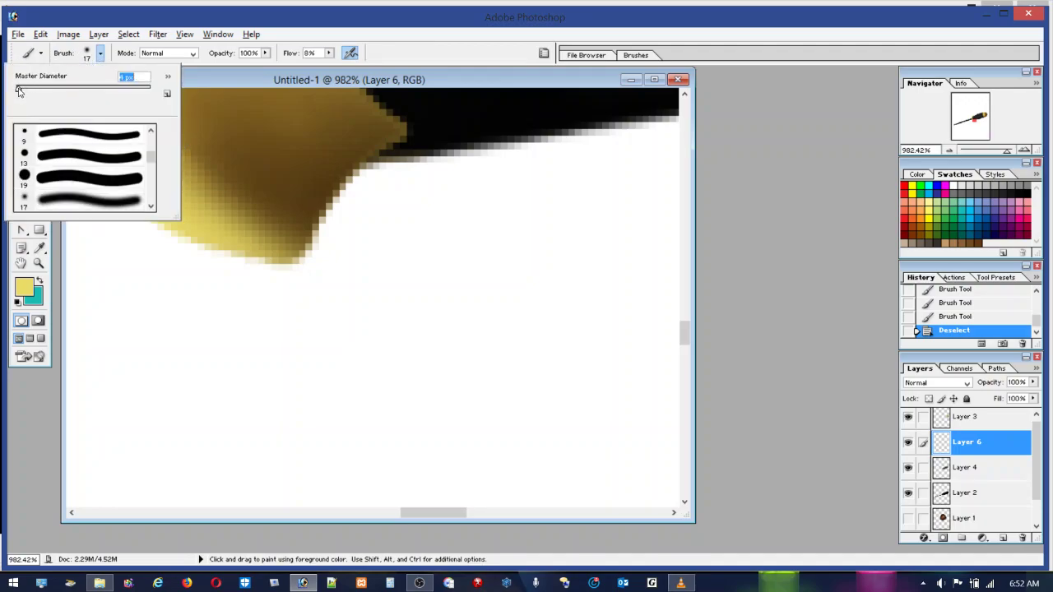
pyautogui.click(193, 224)
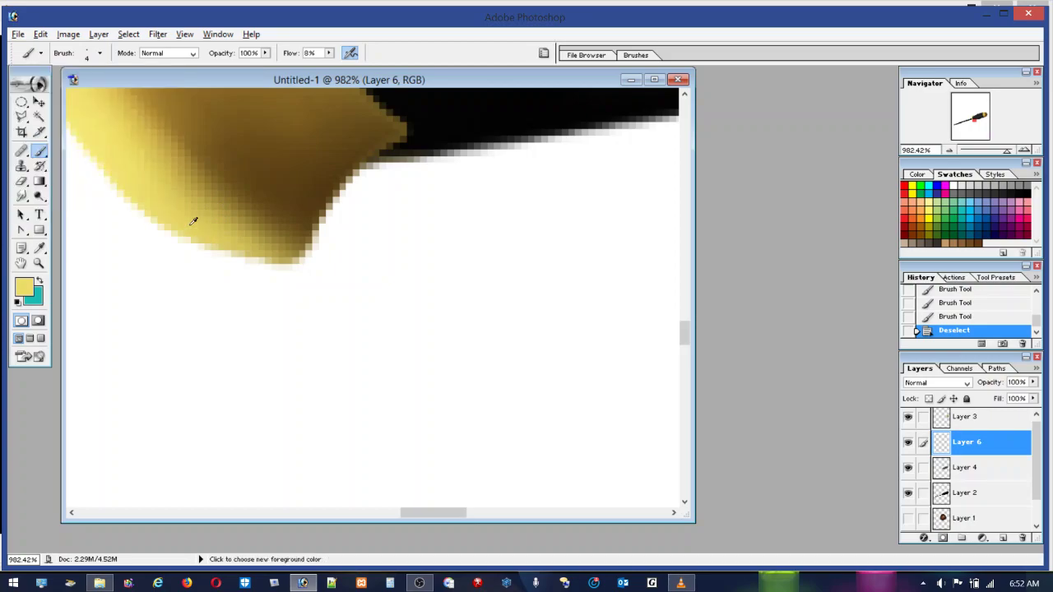
pyautogui.click(344, 52)
pyautogui.click(328, 52)
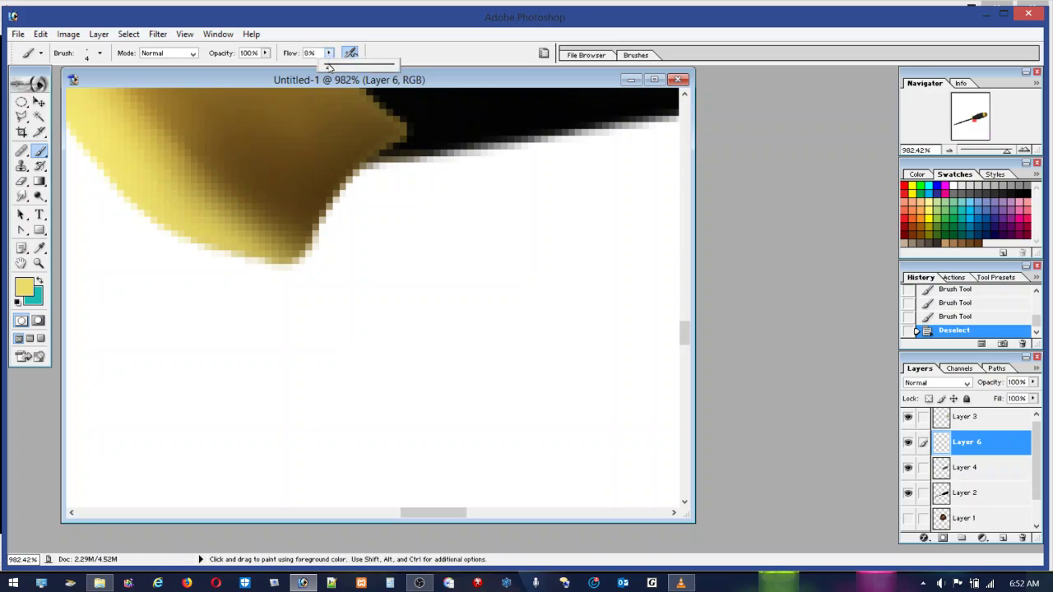
pyautogui.moveTo(331, 66); pyautogui.dragTo(436, 68)
pyautogui.click(196, 238)
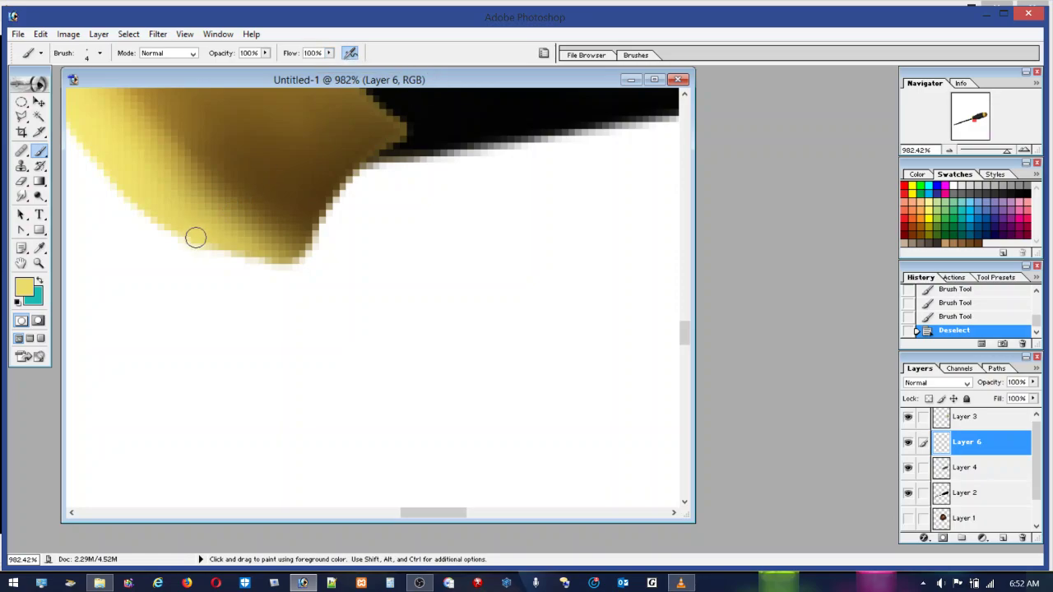
# Extend yellow along the collar's lower edge, then erase to trim it
pyautogui.moveTo(238, 250)
pyautogui.mouseDown()
pyautogui.moveTo(251, 261)
pyautogui.moveTo(187, 229)
pyautogui.mouseUp()
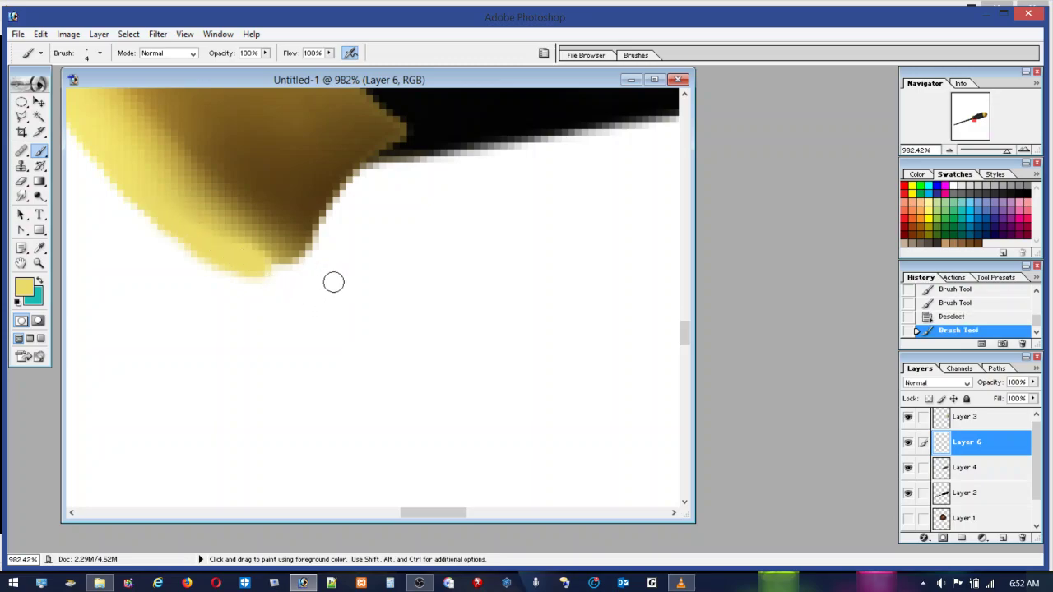
pyautogui.click(22, 182)
pyautogui.moveTo(292, 299)
pyautogui.mouseDown()
pyautogui.moveTo(230, 299)
pyautogui.moveTo(319, 275)
pyautogui.moveTo(280, 290)
pyautogui.moveTo(309, 289)
pyautogui.moveTo(273, 287)
pyautogui.mouseUp()
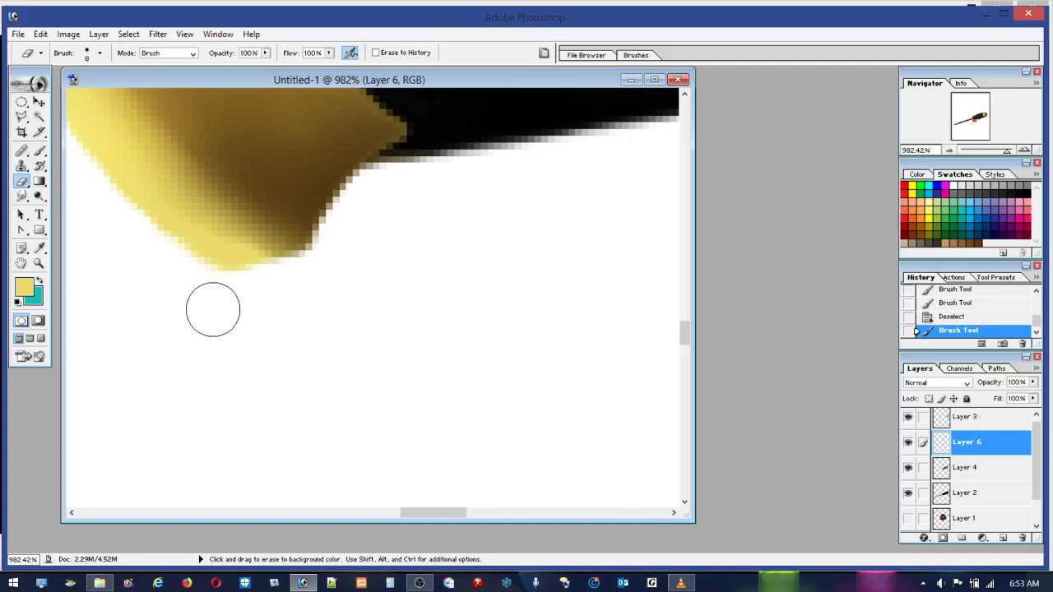
# Erase stray yellow where the collar meets the handle, below the collar and at its top corner
pyautogui.moveTo(684, 333); pyautogui.dragTo(671, 295)
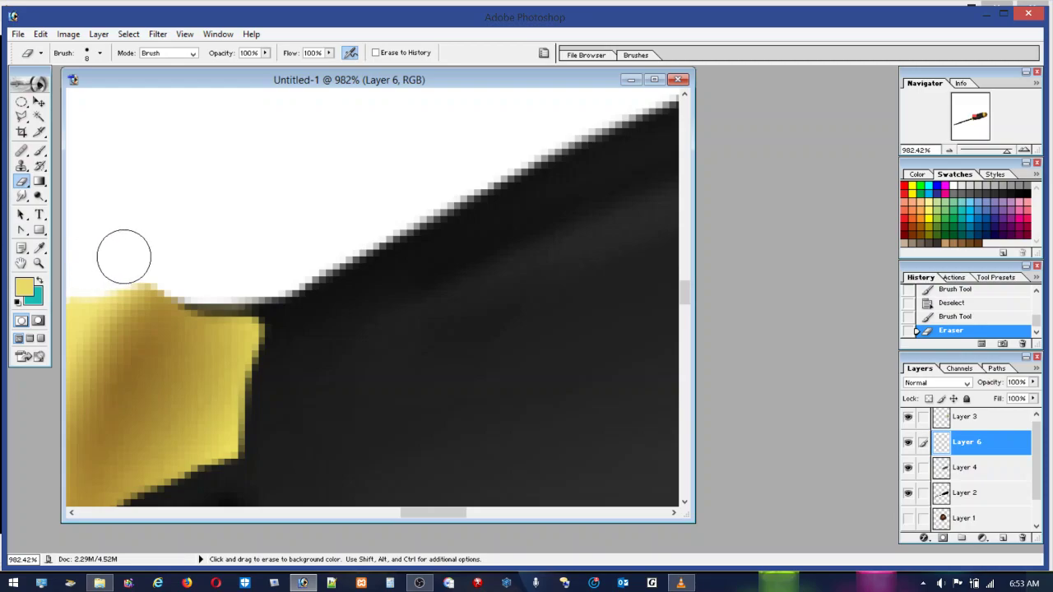
pyautogui.moveTo(141, 257); pyautogui.dragTo(110, 258)
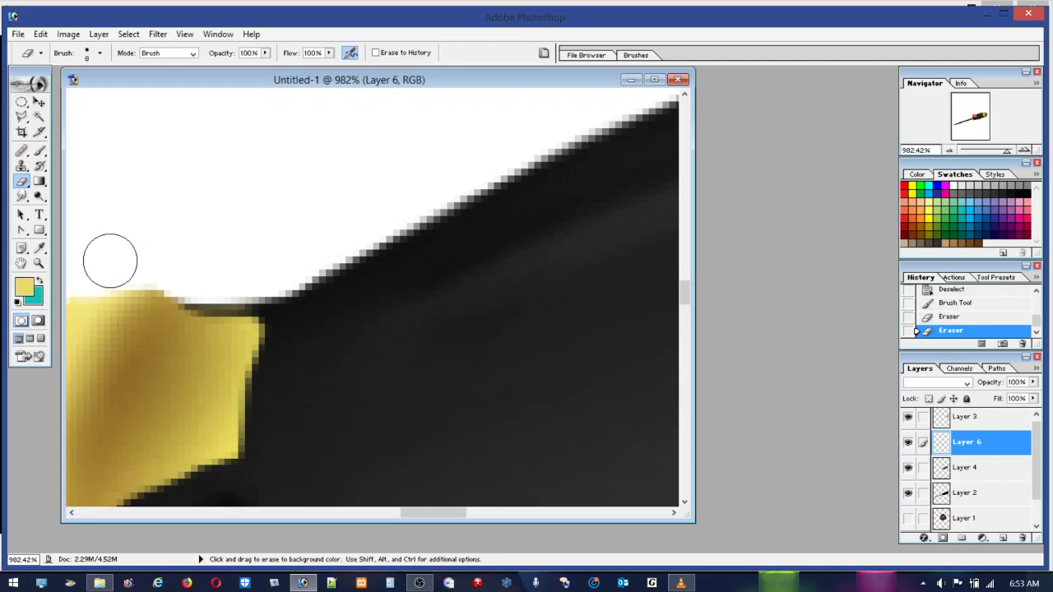
pyautogui.click(40, 263)
pyautogui.doubleClick(39, 263)
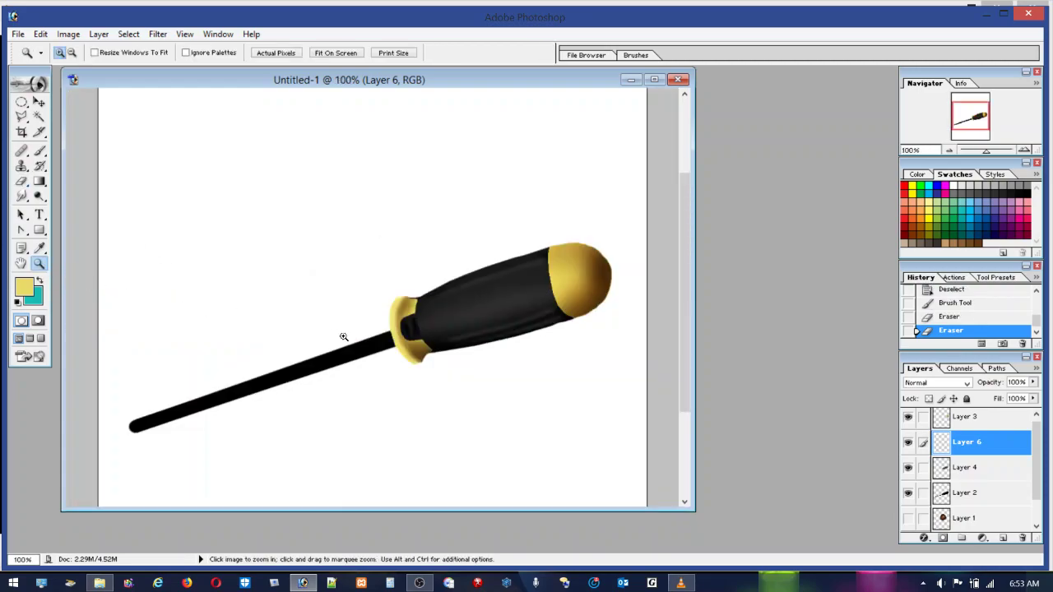
pyautogui.moveTo(376, 284); pyautogui.dragTo(494, 404)
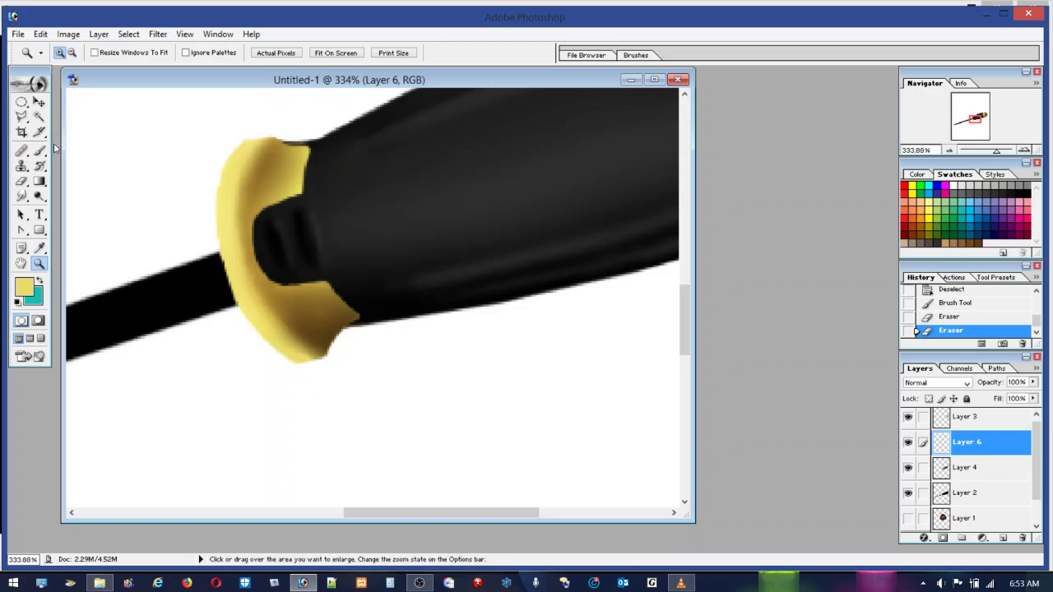
pyautogui.click(21, 181)
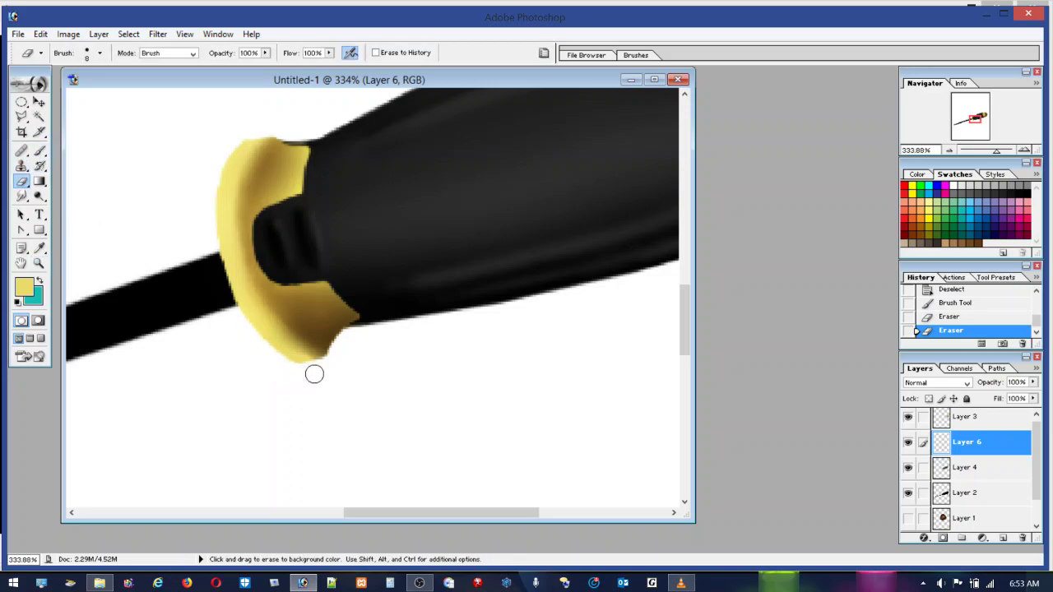
pyautogui.moveTo(285, 371); pyautogui.dragTo(259, 389)
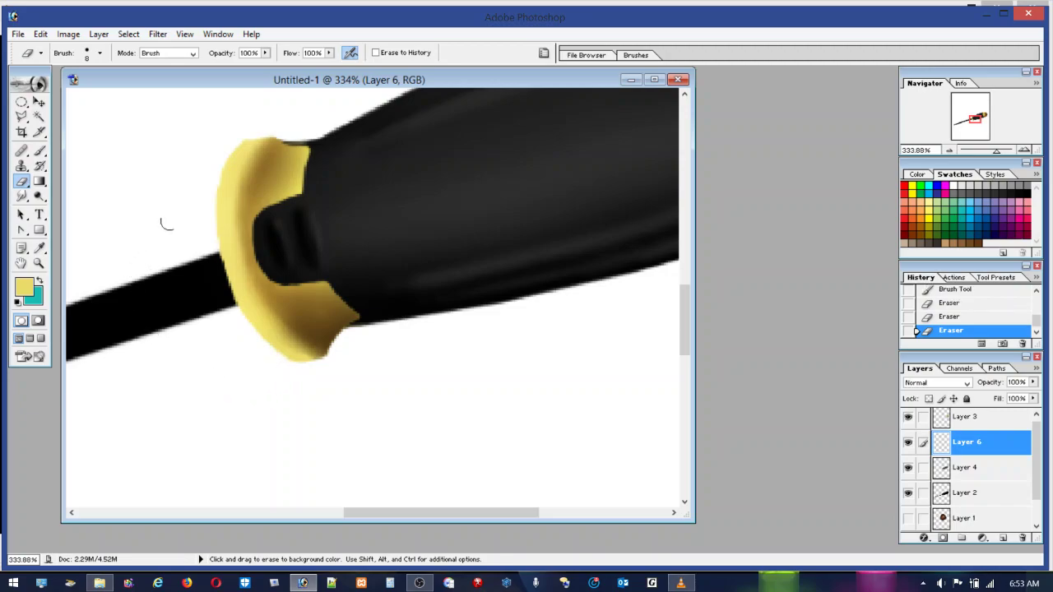
pyautogui.click(220, 145)
pyautogui.click(964, 494)
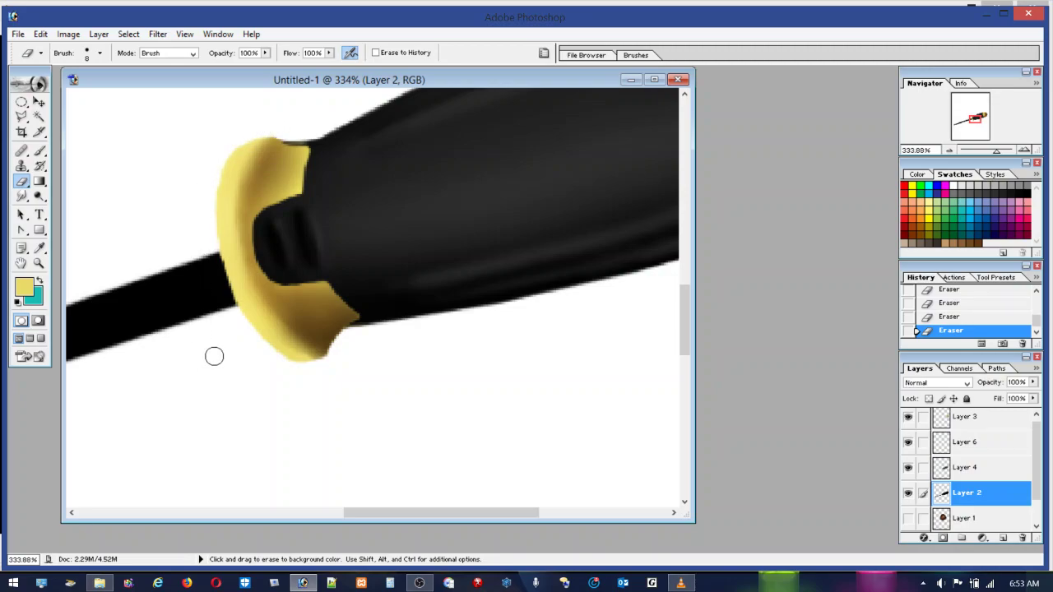
pyautogui.doubleClick(38, 263)
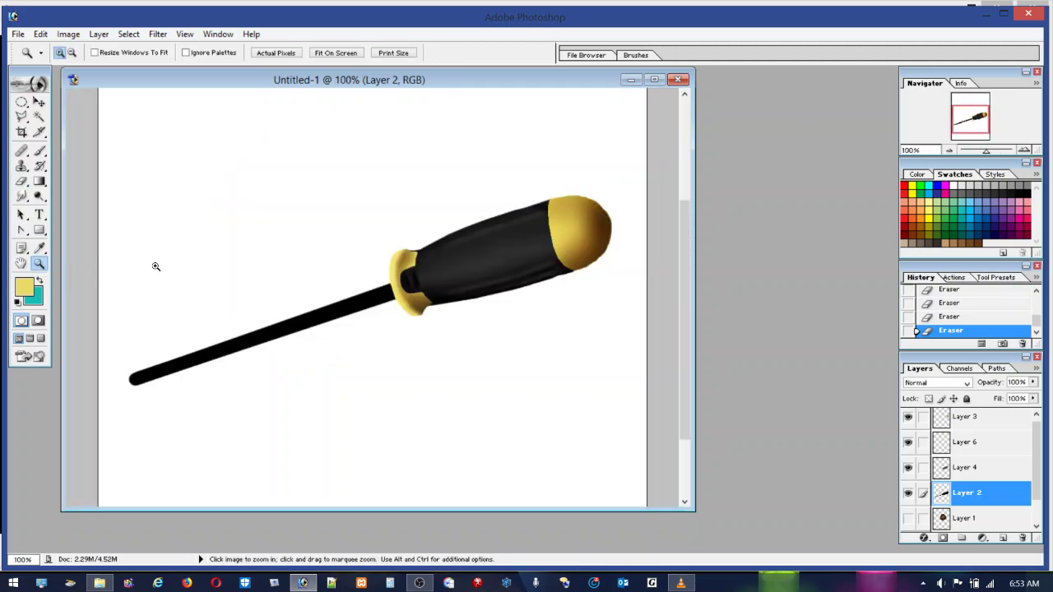
pyautogui.moveTo(394, 238); pyautogui.dragTo(444, 290)
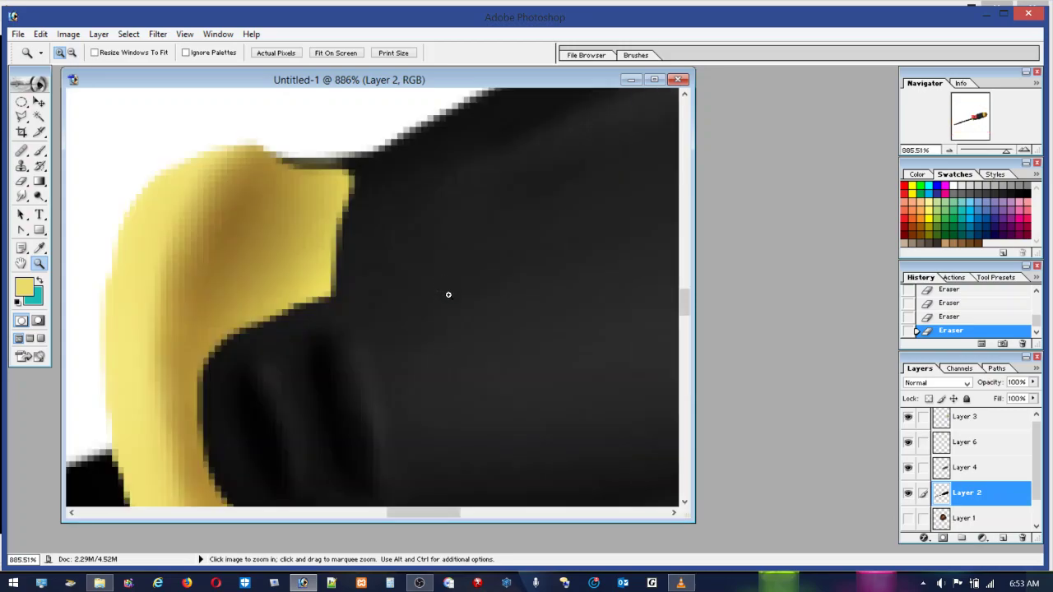
# Load the collar's pixels from Layer 6 as a selection
pyautogui.click(968, 445)
pyautogui.click(908, 443)
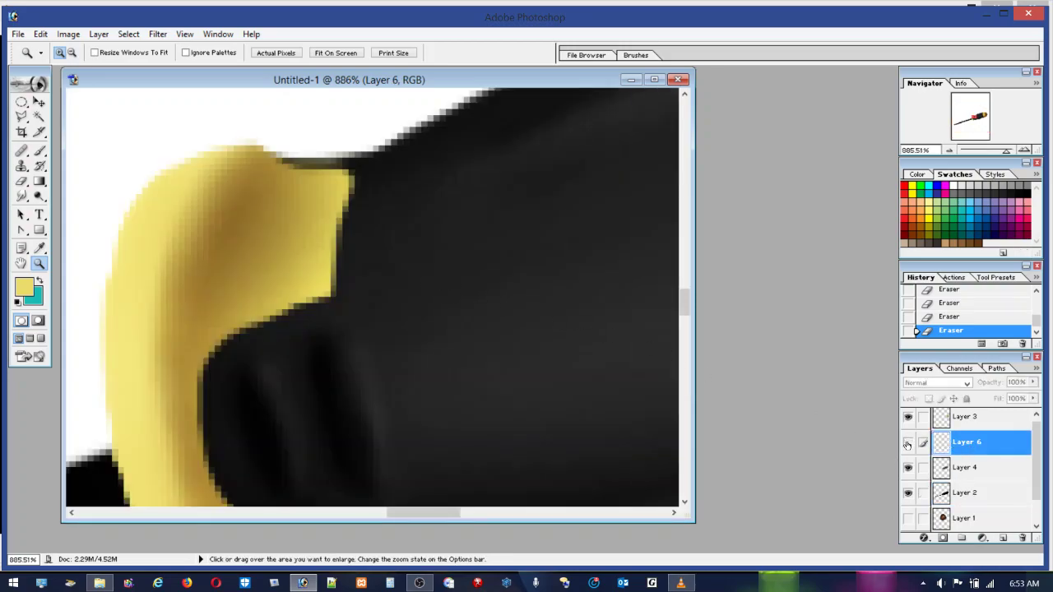
pyautogui.click(908, 443)
pyautogui.keyDown('ctrl'); pyautogui.click(964, 446); pyautogui.keyUp('ctrl')
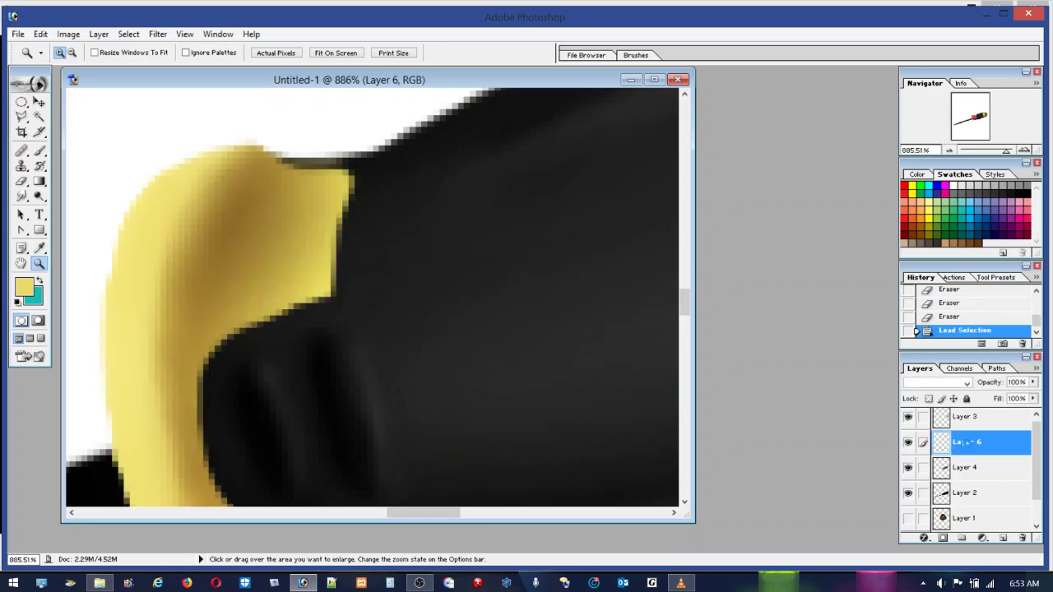
# Set a 33 px brush, sample a darker brown and paint a trial stroke on the collar
pyautogui.click(39, 150)
pyautogui.click(99, 52)
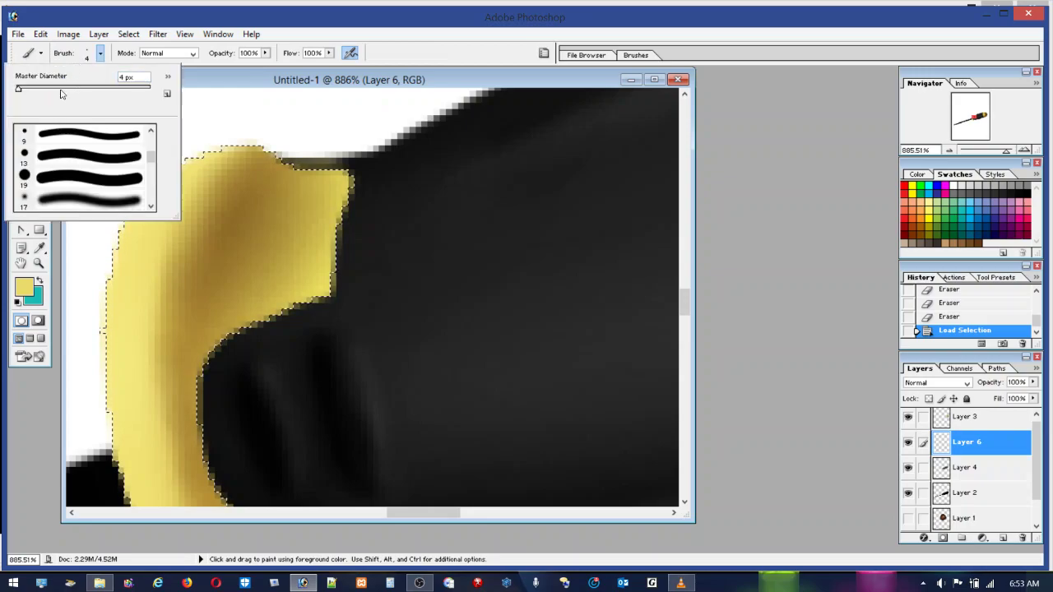
pyautogui.click(61, 89)
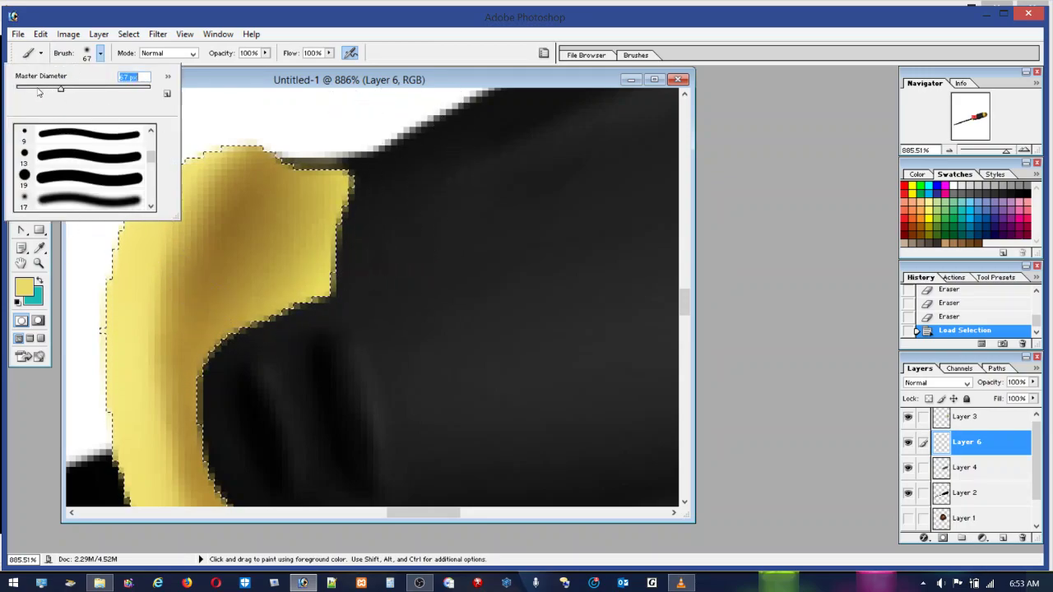
pyautogui.moveTo(60, 89); pyautogui.dragTo(37, 89)
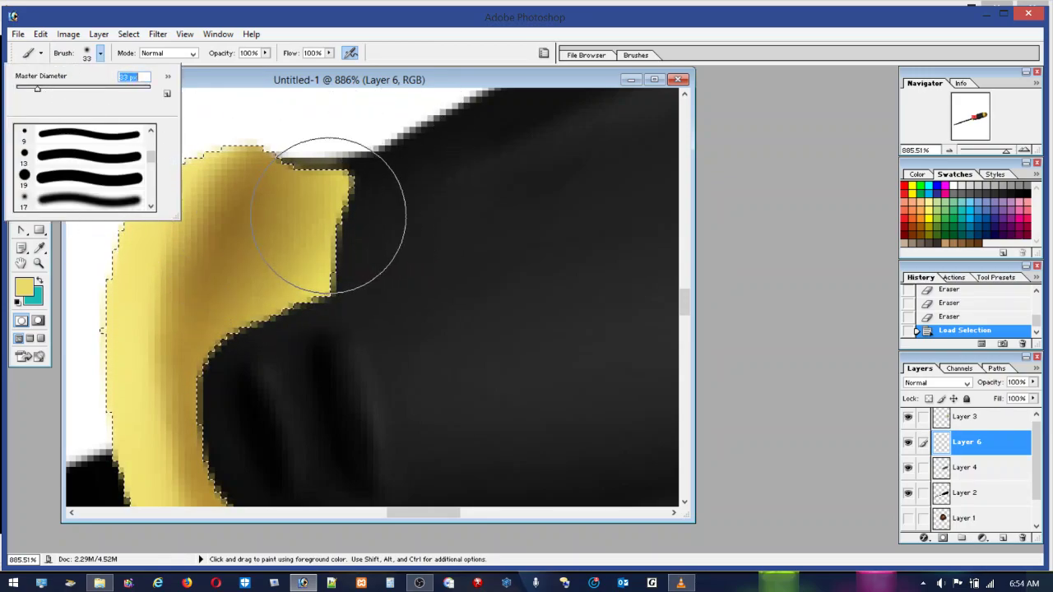
pyautogui.keyDown('alt'); pyautogui.click(240, 200); pyautogui.keyUp('alt')
pyautogui.moveTo(322, 188); pyautogui.dragTo(267, 238)
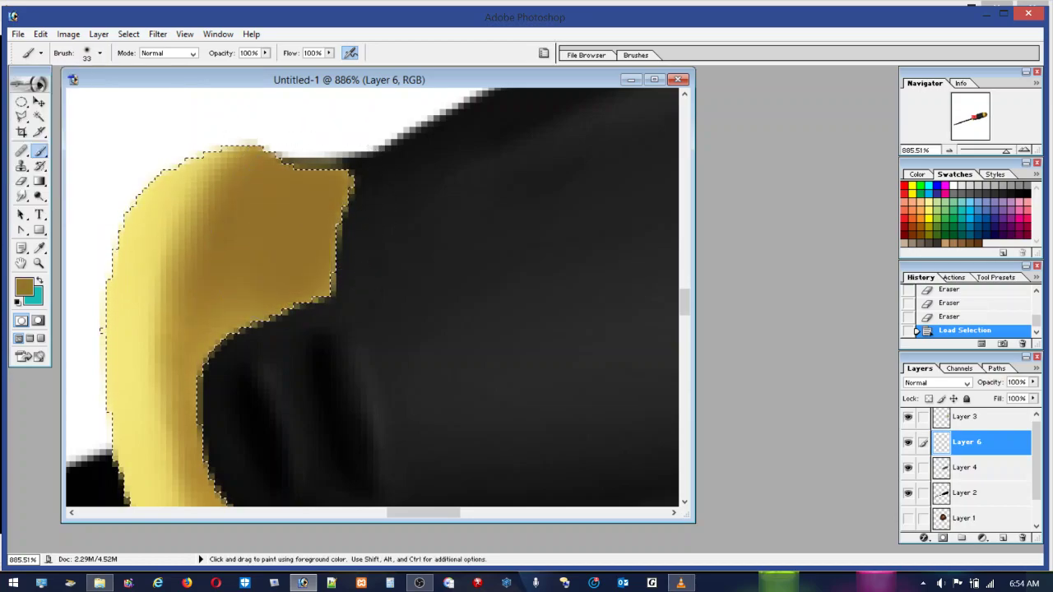
# Undo the brown brush stroke and view the whole screwdriver at 100%
pyautogui.click(17, 34)
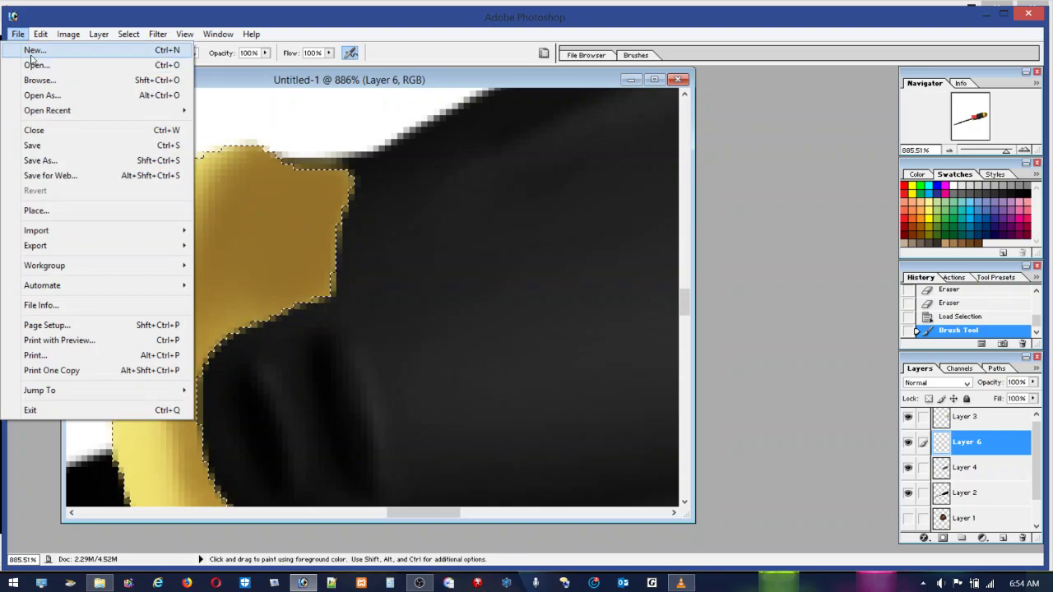
pyautogui.moveTo(41, 33)
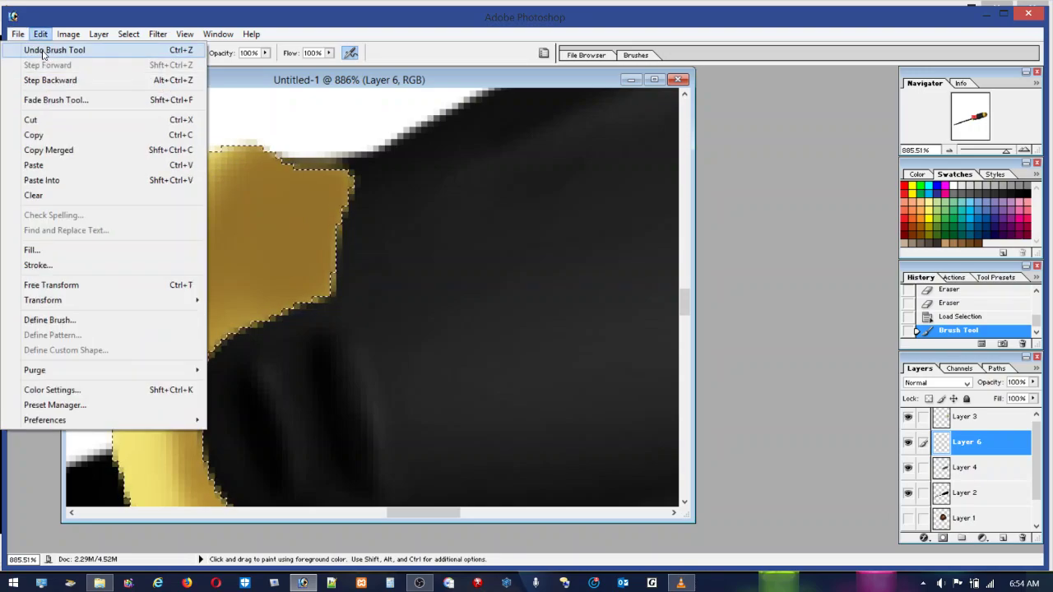
pyautogui.click(44, 53)
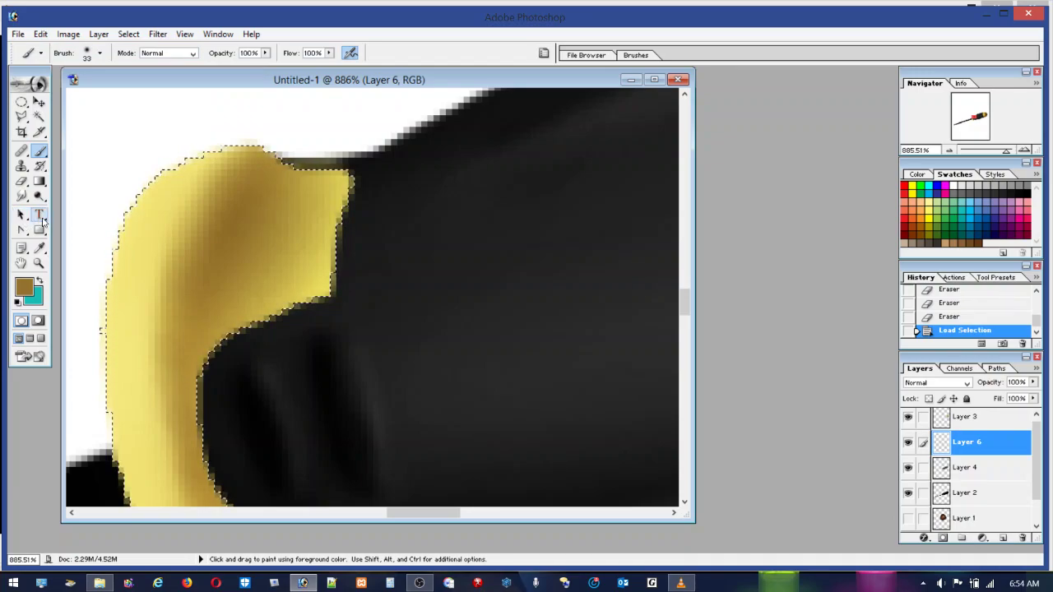
pyautogui.doubleClick(40, 263)
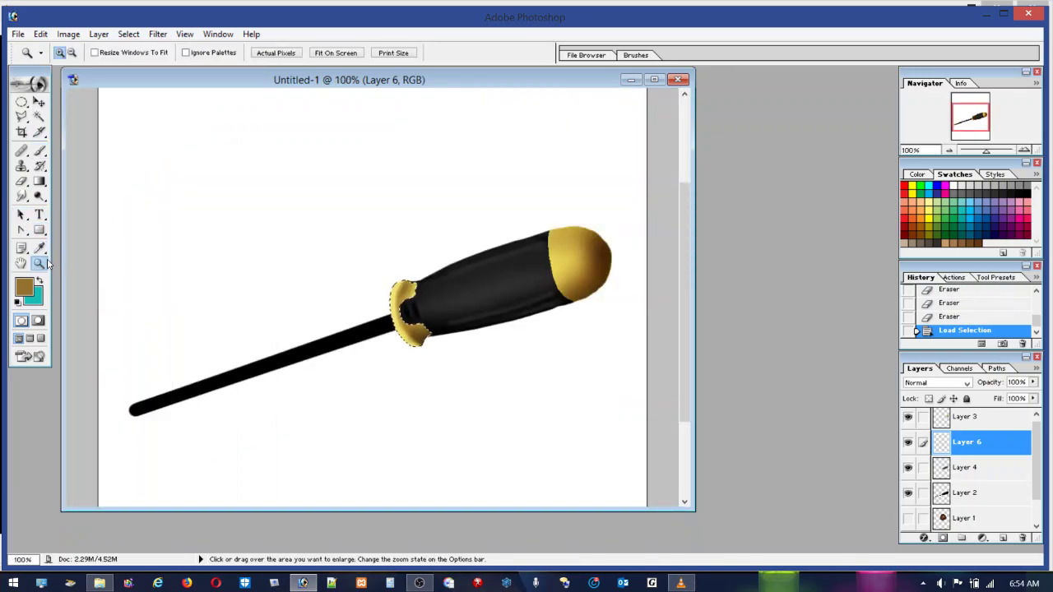
# Build up faint dark-brown shading in the collar's recess with the brush at 5% flow
pyautogui.moveTo(355, 217); pyautogui.dragTo(509, 380)
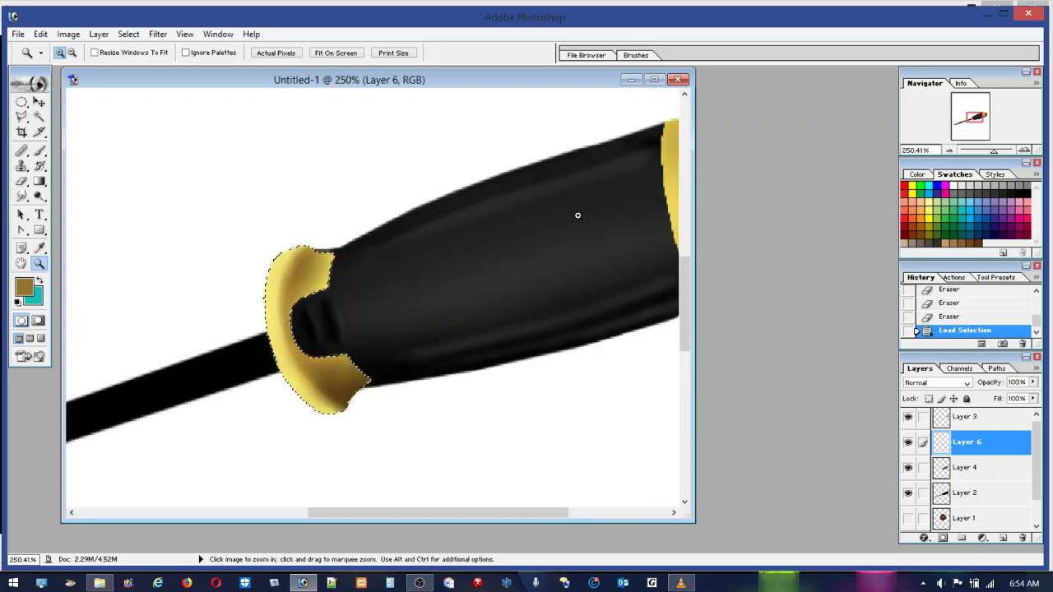
pyautogui.press('alt')
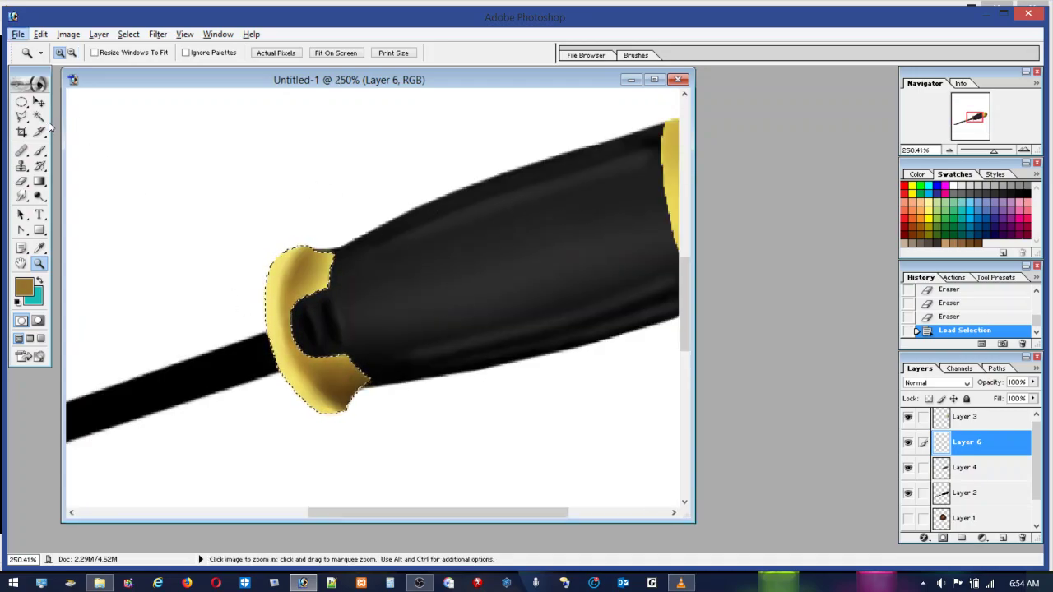
pyautogui.click(38, 152)
pyautogui.keyDown('alt'); pyautogui.click(280, 369); pyautogui.keyUp('alt')
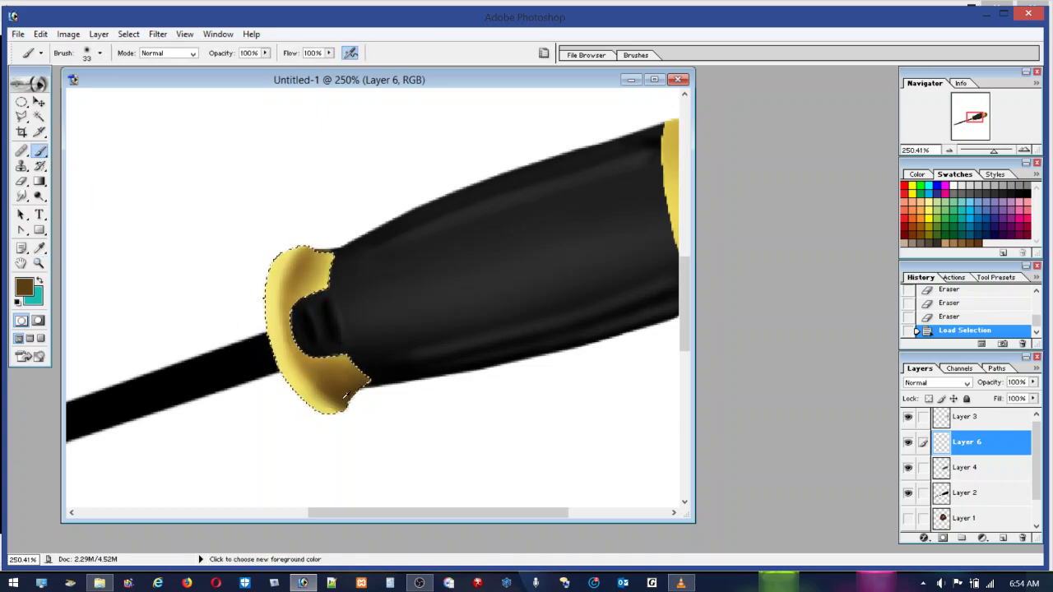
pyautogui.moveTo(329, 56); pyautogui.dragTo(264, 66)
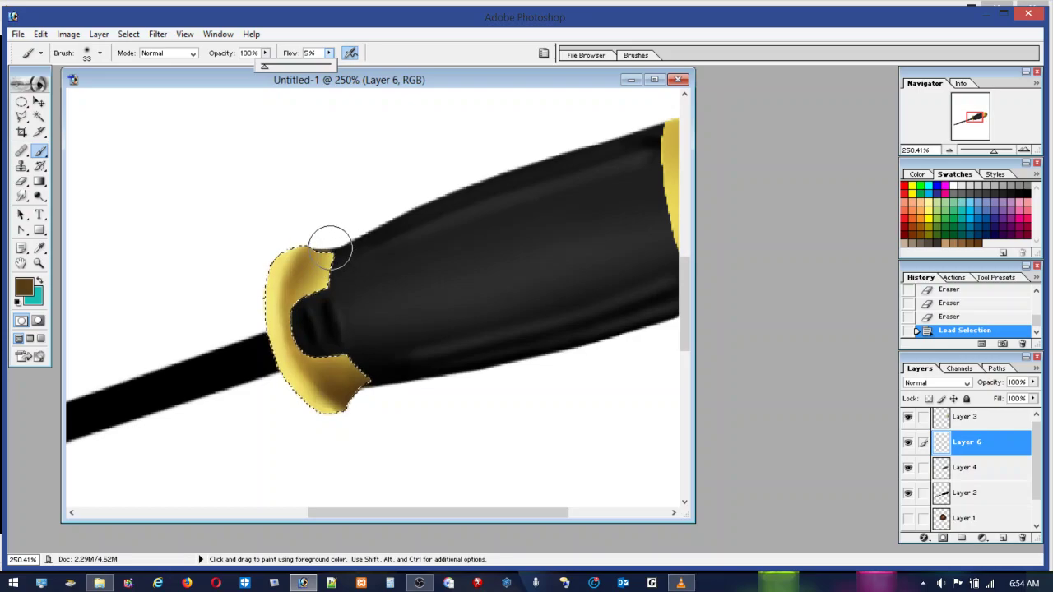
pyautogui.moveTo(330, 247); pyautogui.dragTo(312, 293)
pyautogui.moveTo(341, 253); pyautogui.dragTo(336, 321)
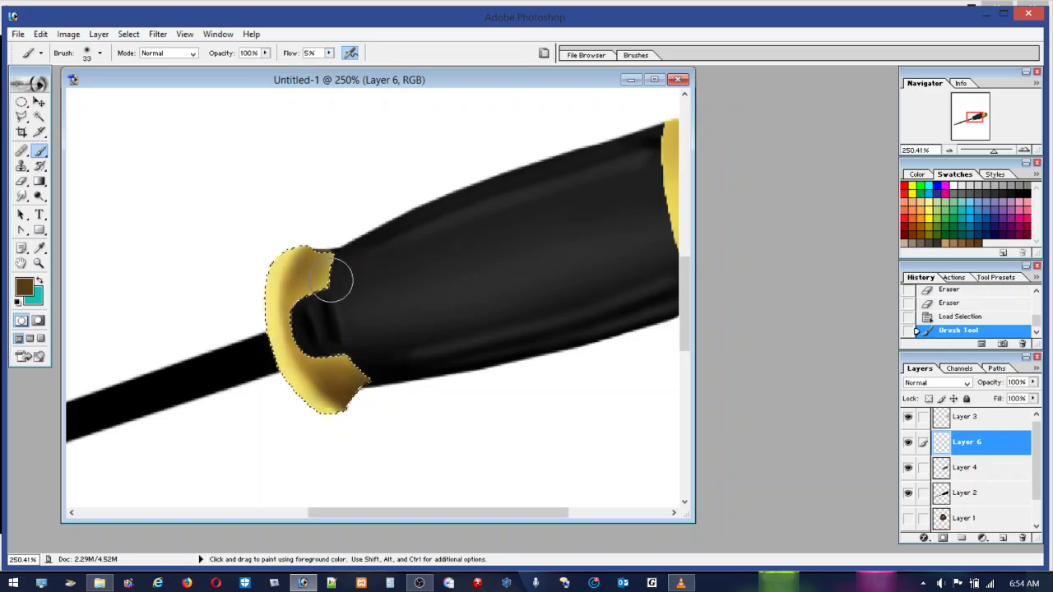
pyautogui.moveTo(309, 304); pyautogui.dragTo(329, 255)
pyautogui.moveTo(353, 216)
pyautogui.mouseDown()
pyautogui.moveTo(333, 231)
pyautogui.moveTo(338, 243)
pyautogui.mouseUp()
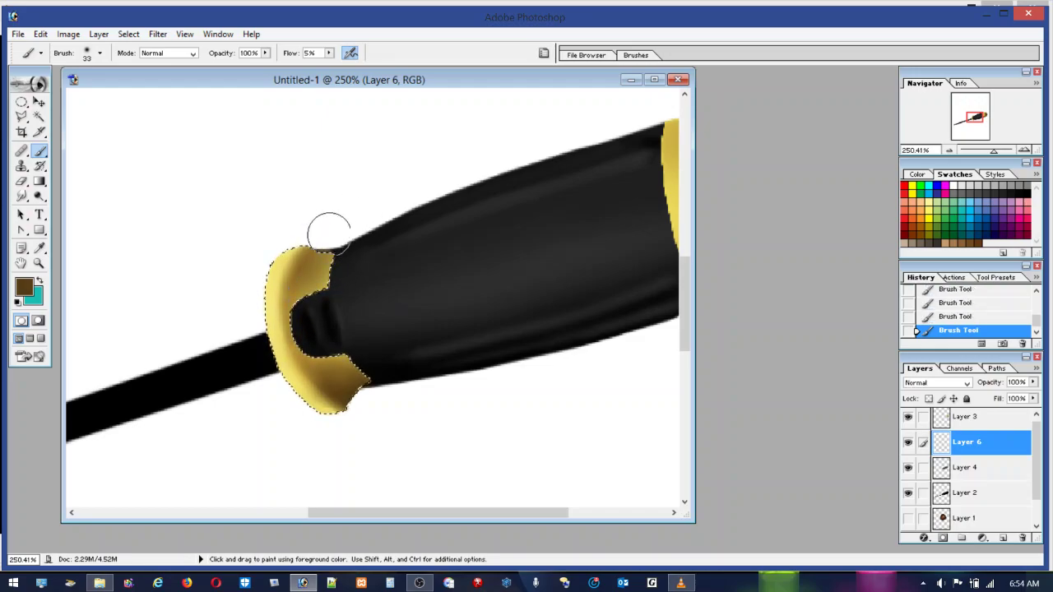
# Darken the pale patch at the collar's top edge with black, then return to dark brown
pyautogui.click(1026, 194)
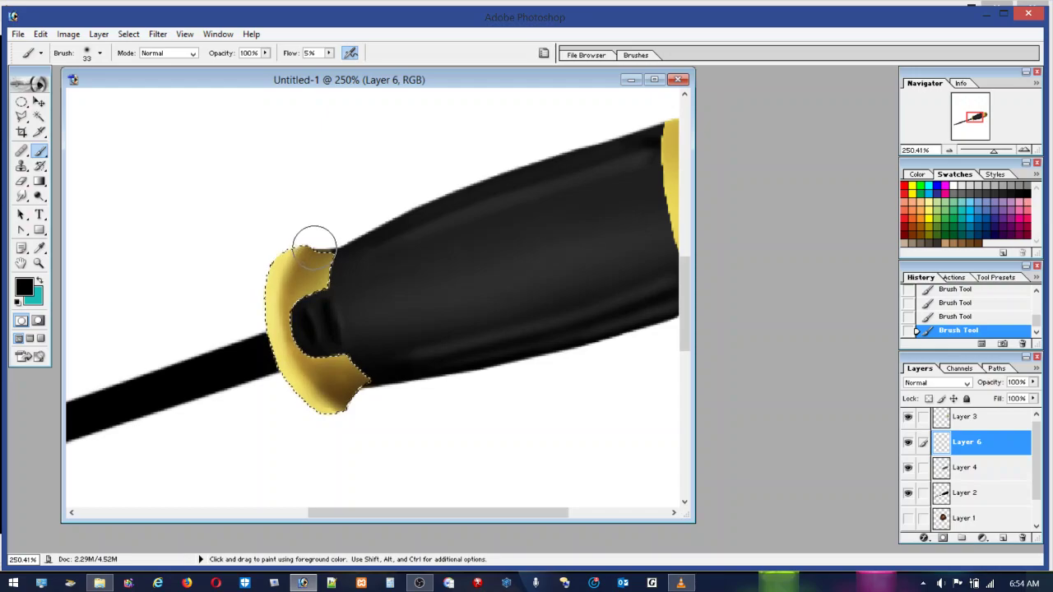
pyautogui.moveTo(314, 243)
pyautogui.mouseDown()
pyautogui.moveTo(294, 242)
pyautogui.moveTo(280, 278)
pyautogui.mouseUp()
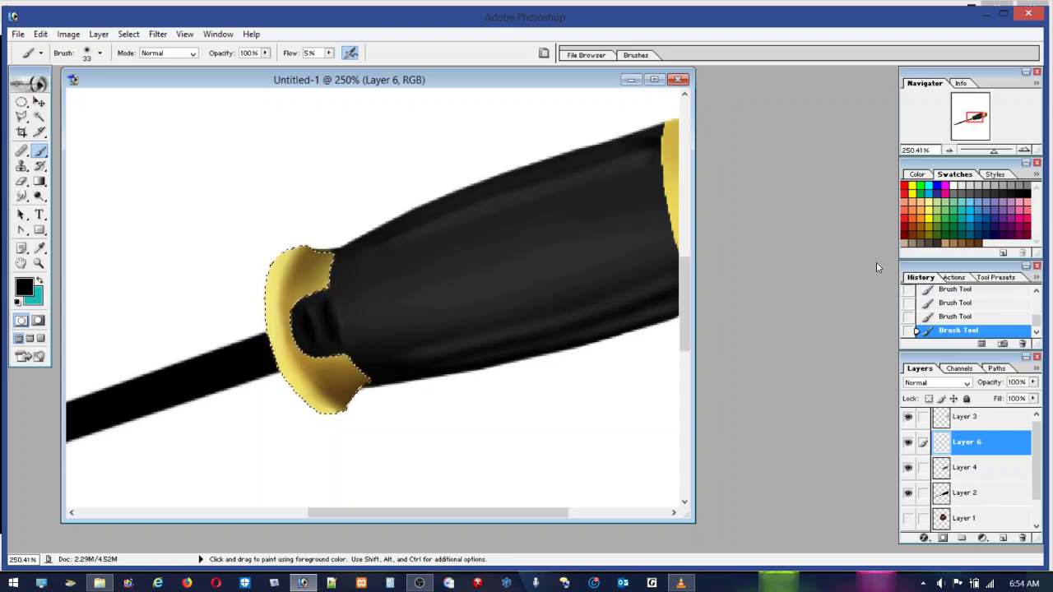
pyautogui.click(919, 229)
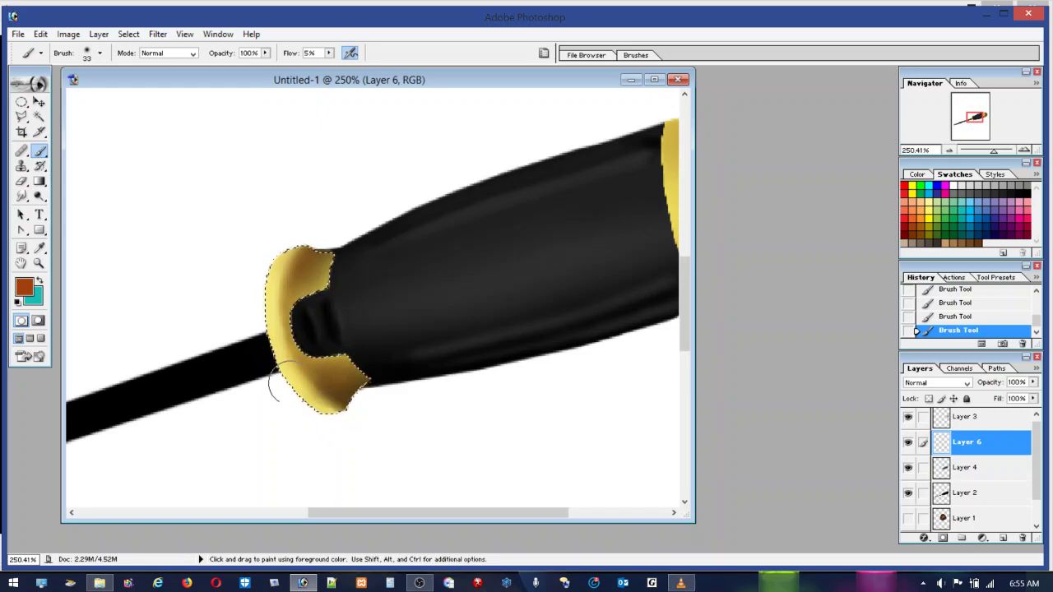
pyautogui.doubleClick(41, 263)
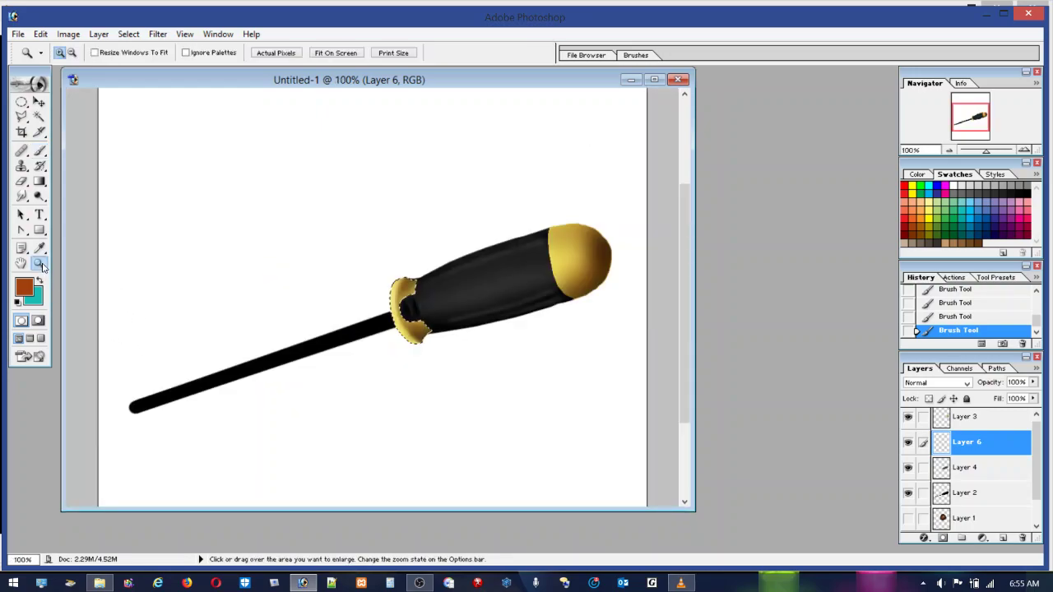
# Load the shaft-and-handle selection, check Layers 6 and 4, then activate Layer 2 with greyish brown paint
pyautogui.keyDown('ctrl'); pyautogui.click(982, 502); pyautogui.keyUp('ctrl')
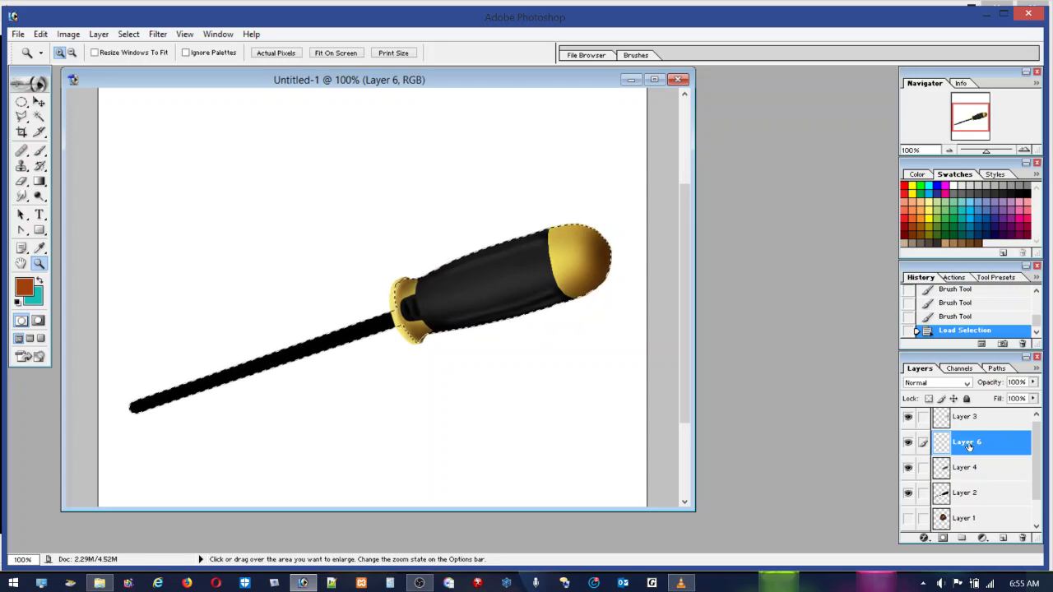
pyautogui.click(909, 443)
pyautogui.click(909, 444)
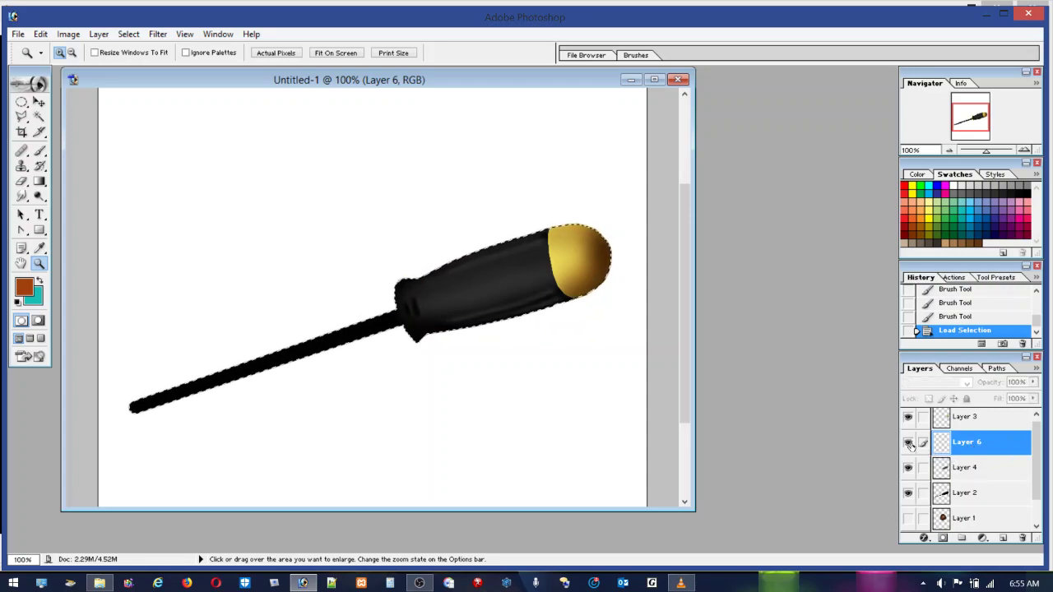
pyautogui.click(979, 475)
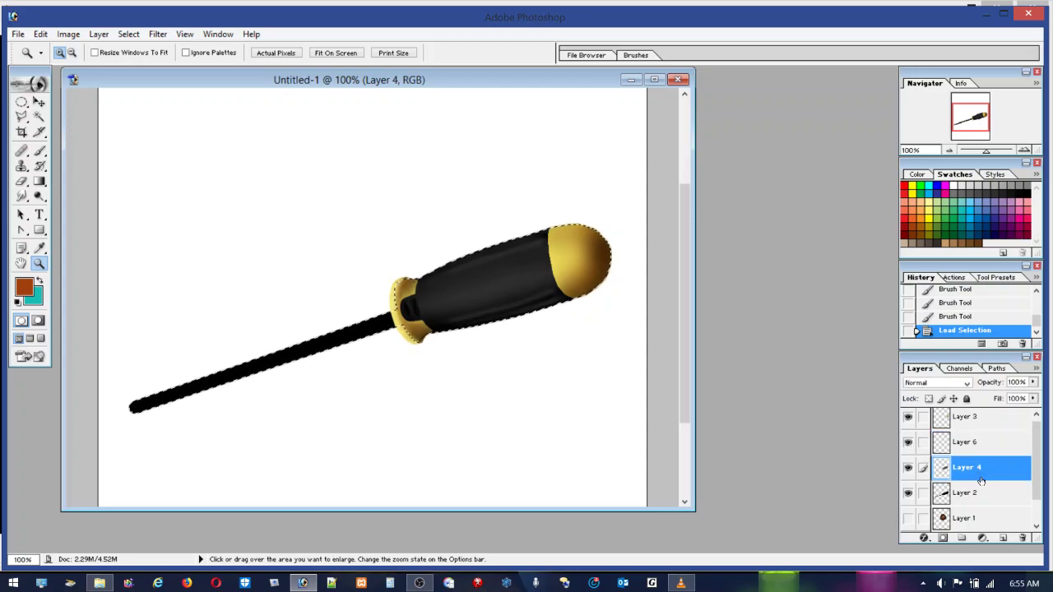
pyautogui.click(907, 468)
pyautogui.click(907, 468)
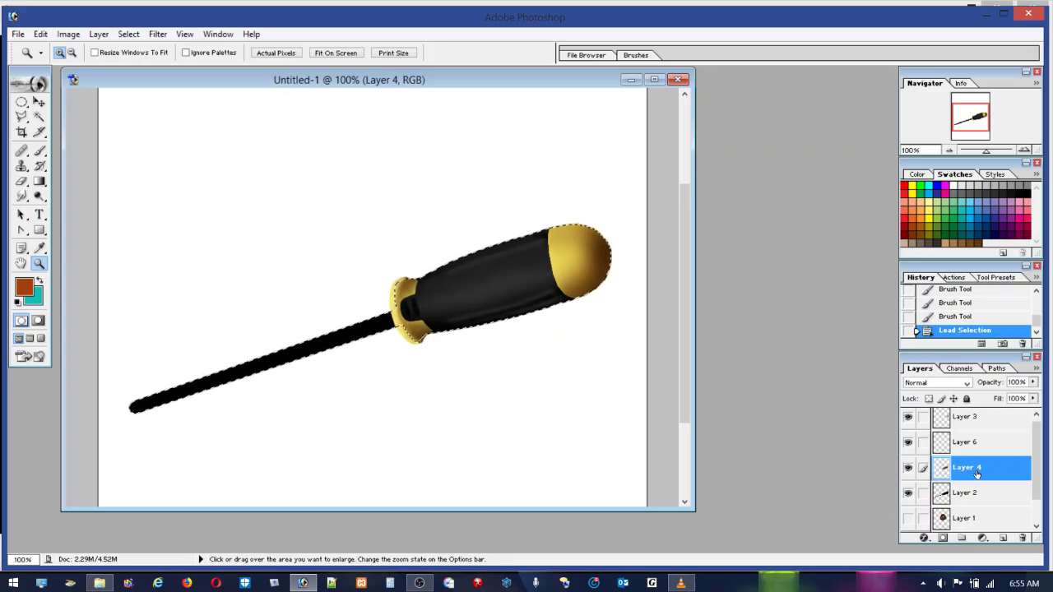
pyautogui.click(977, 495)
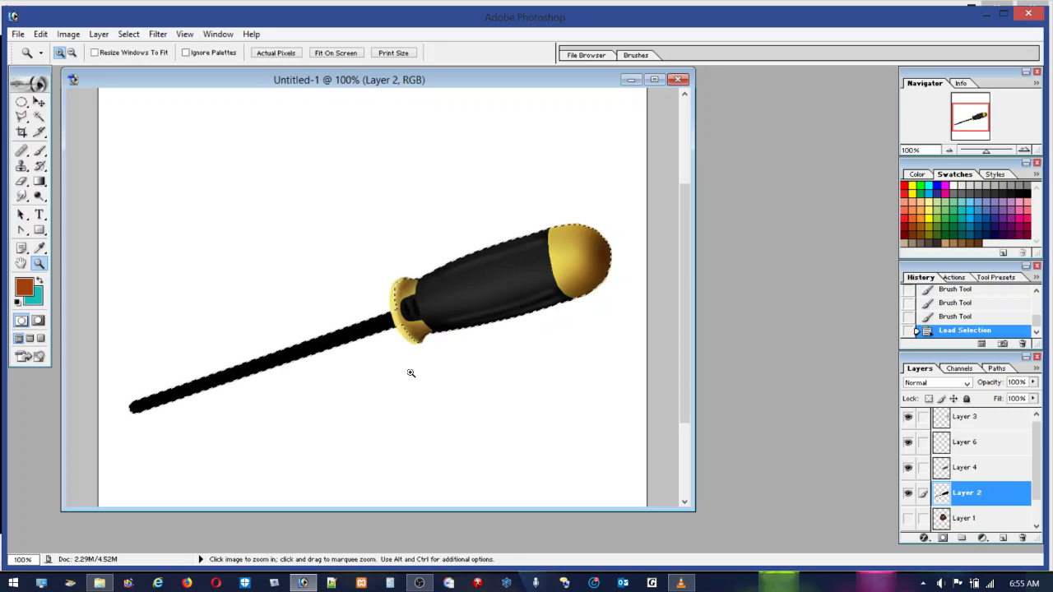
pyautogui.click(912, 239)
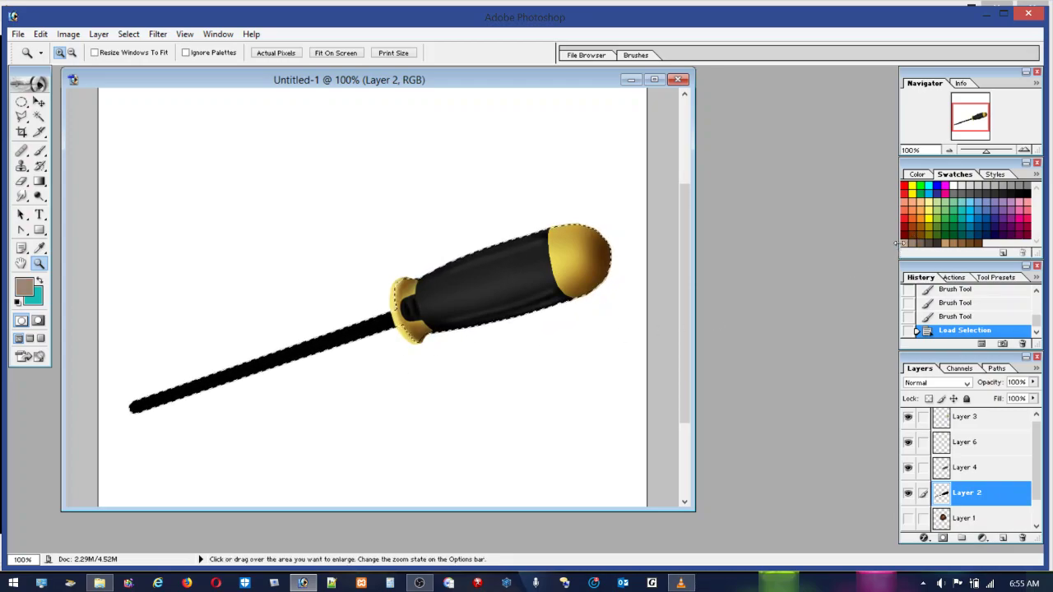
# Paint the shaft solid greyish brown with the brush at 100% flow
pyautogui.click(39, 152)
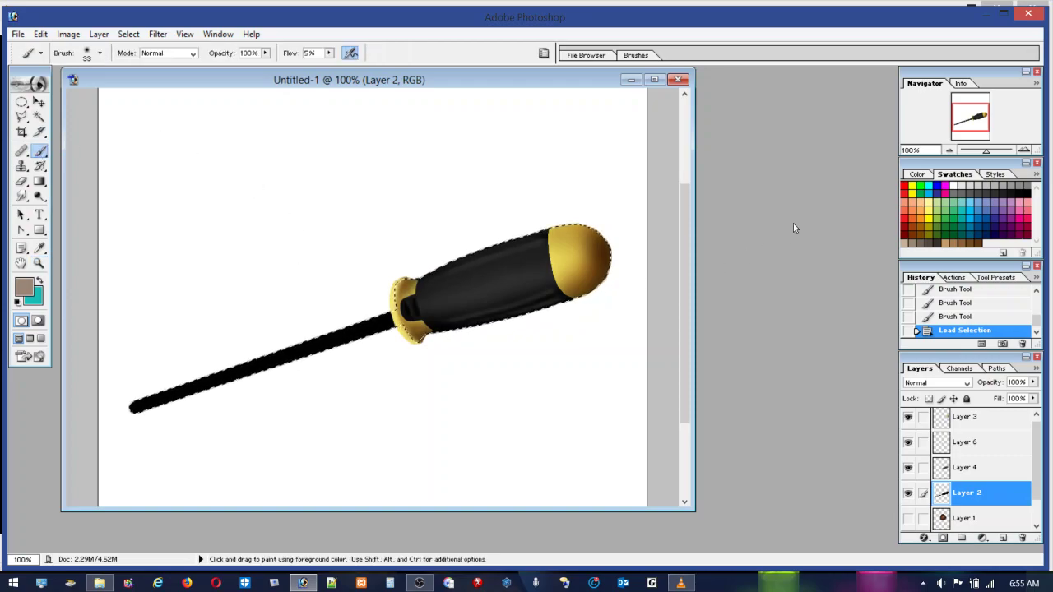
pyautogui.click(328, 53)
pyautogui.moveTo(327, 67); pyautogui.dragTo(394, 66)
pyautogui.click(390, 287)
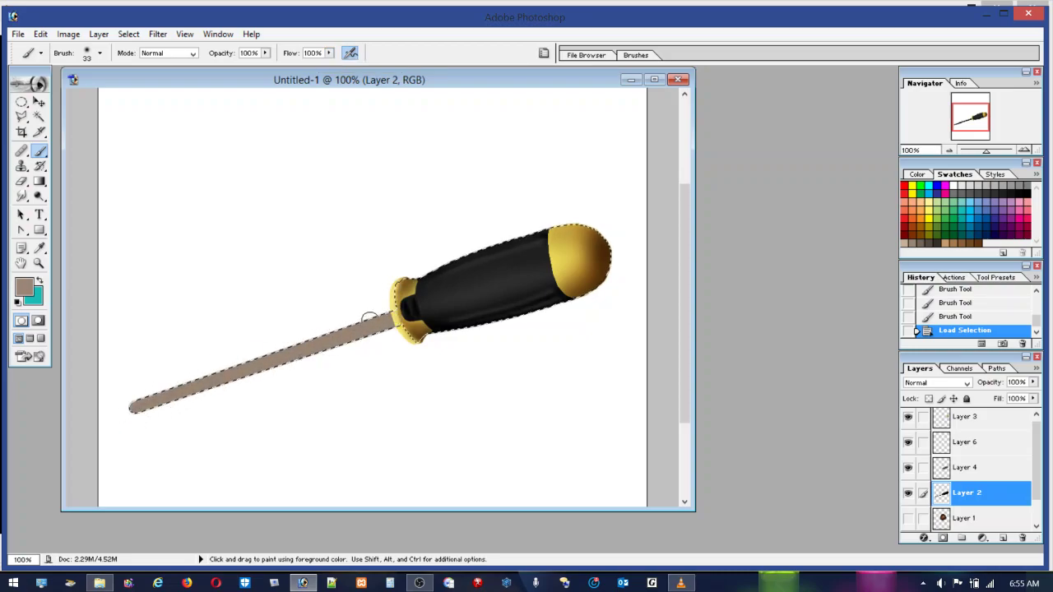
pyautogui.moveTo(369, 319); pyautogui.dragTo(370, 311)
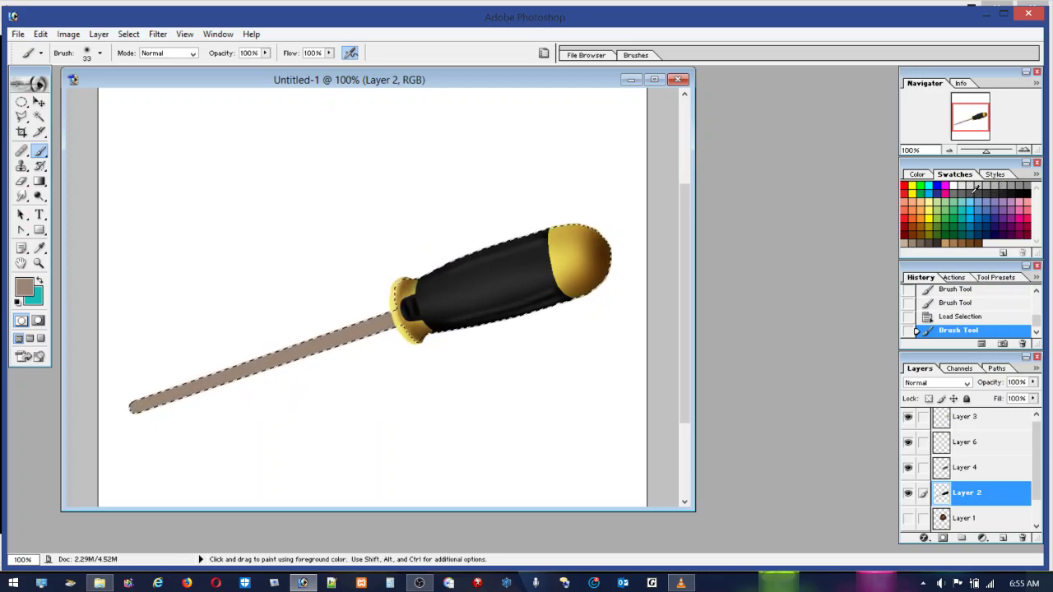
# Shade the blade faintly in dark grey at 9% flow, from the tip to near the handle
pyautogui.click(991, 189)
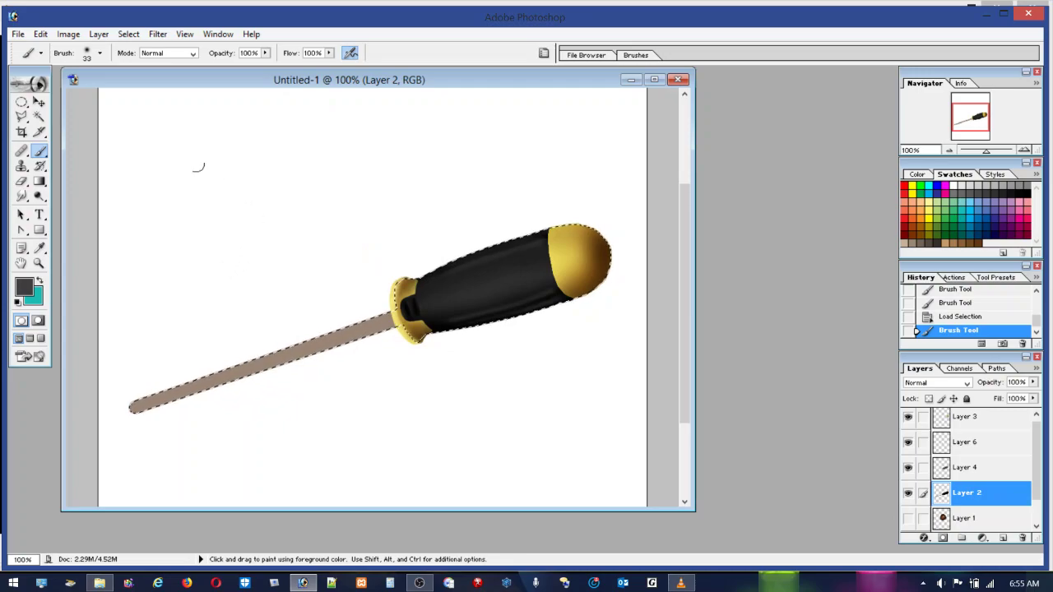
pyautogui.click(329, 53)
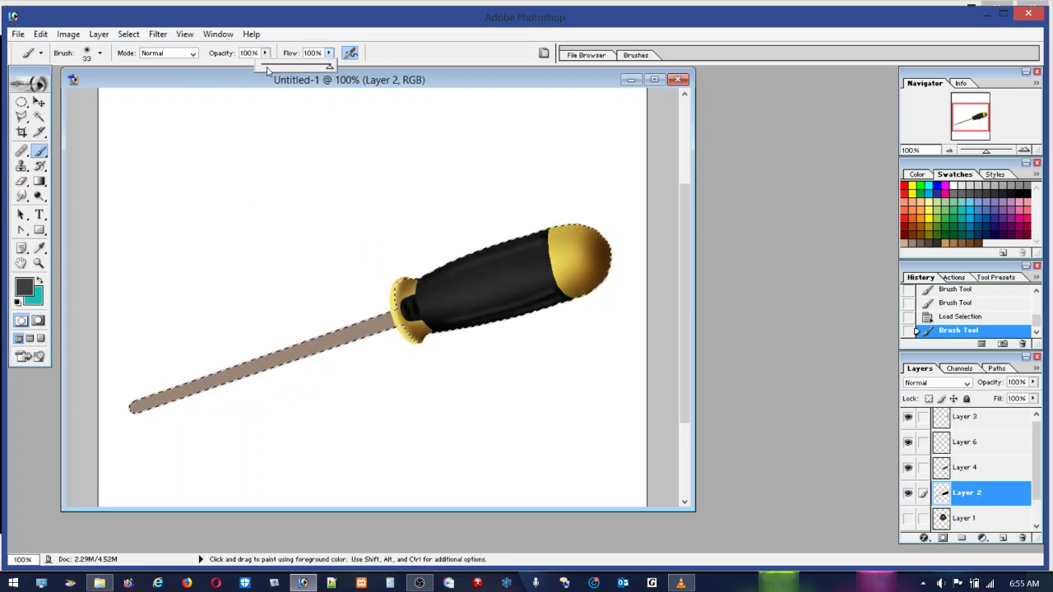
pyautogui.moveTo(268, 71); pyautogui.dragTo(267, 99)
pyautogui.click(390, 311)
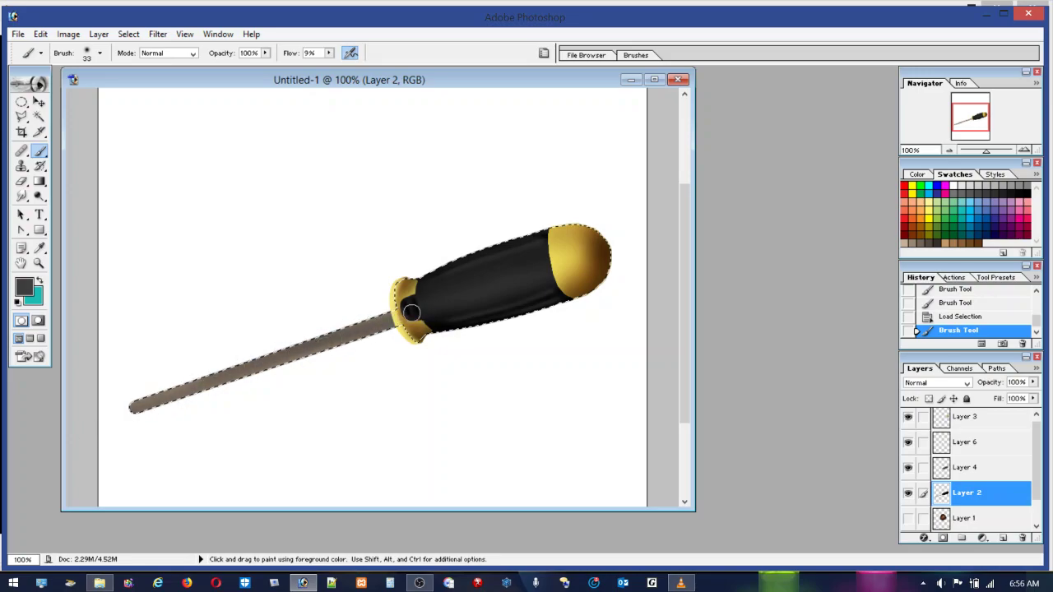
pyautogui.moveTo(175, 379); pyautogui.dragTo(99, 400)
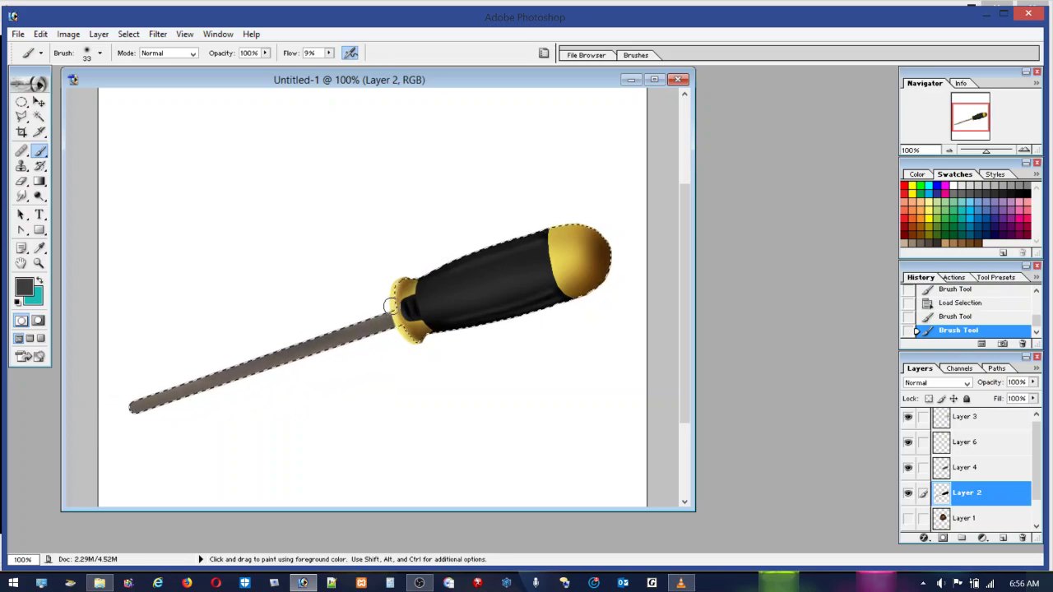
pyautogui.moveTo(179, 363); pyautogui.dragTo(122, 400)
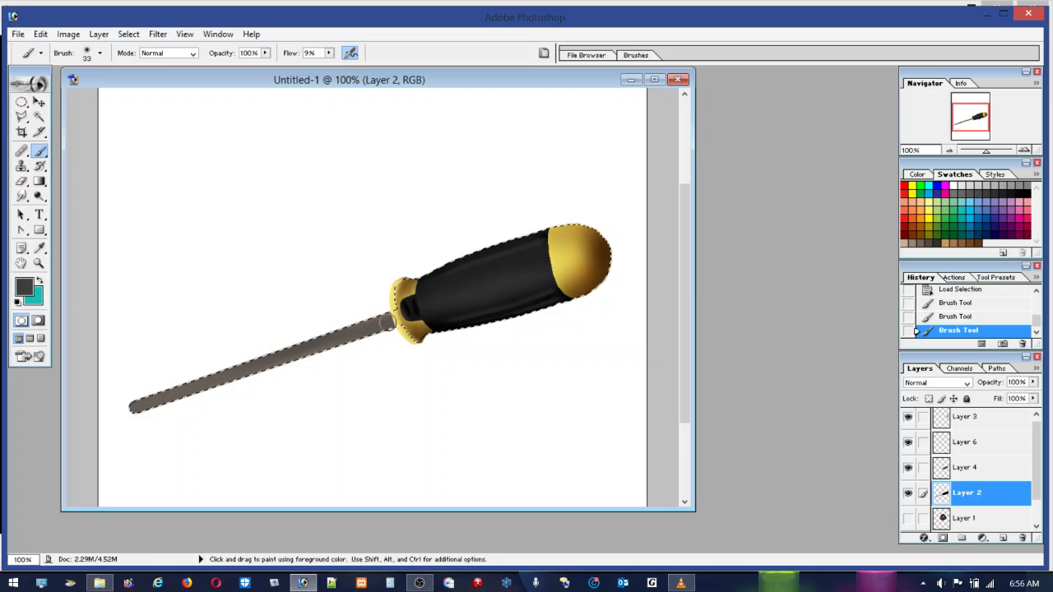
pyautogui.moveTo(394, 329); pyautogui.dragTo(313, 355)
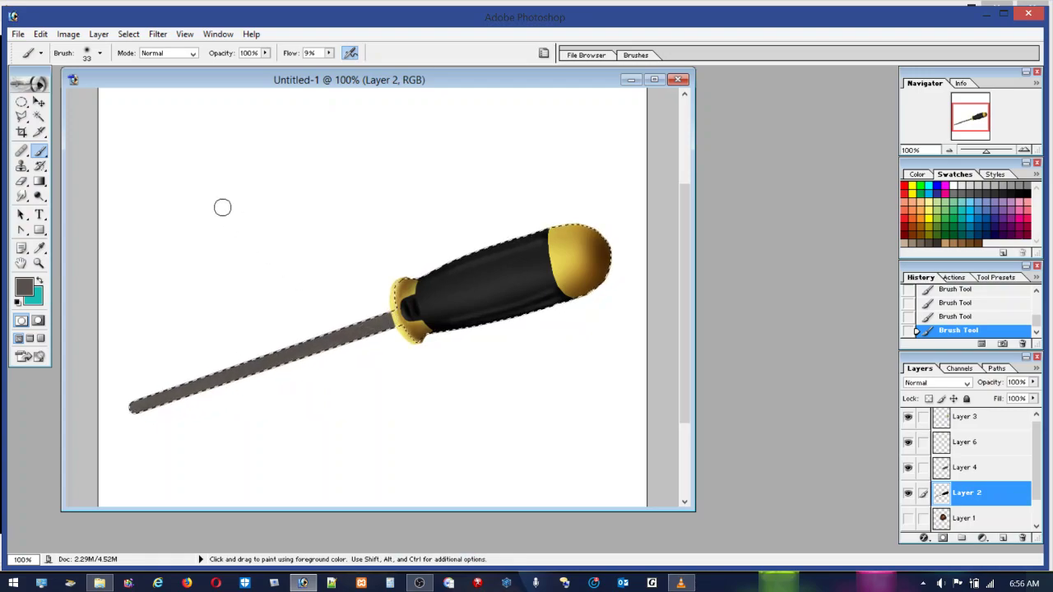
# Sweep a faint tan highlight over the blade with a large 384 px soft brush
pyautogui.click(88, 55)
pyautogui.click(70, 89)
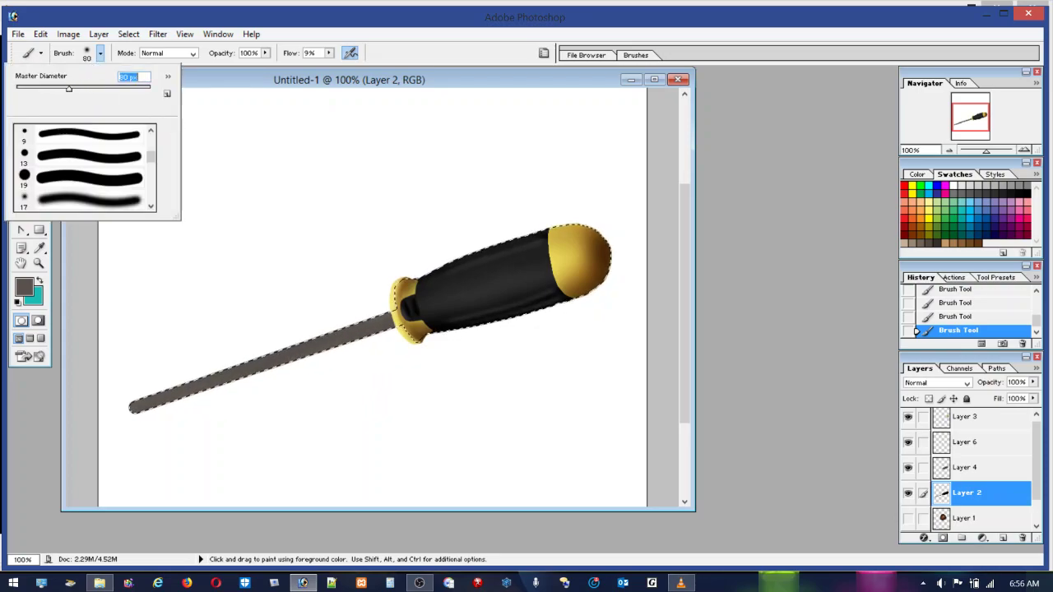
pyautogui.click(76, 205)
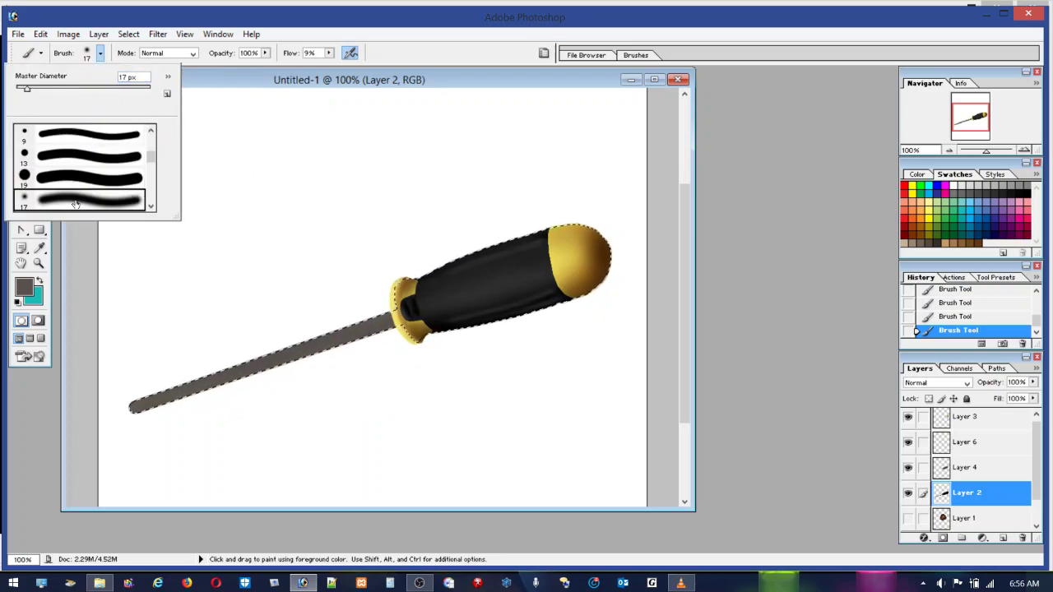
pyautogui.click(94, 89)
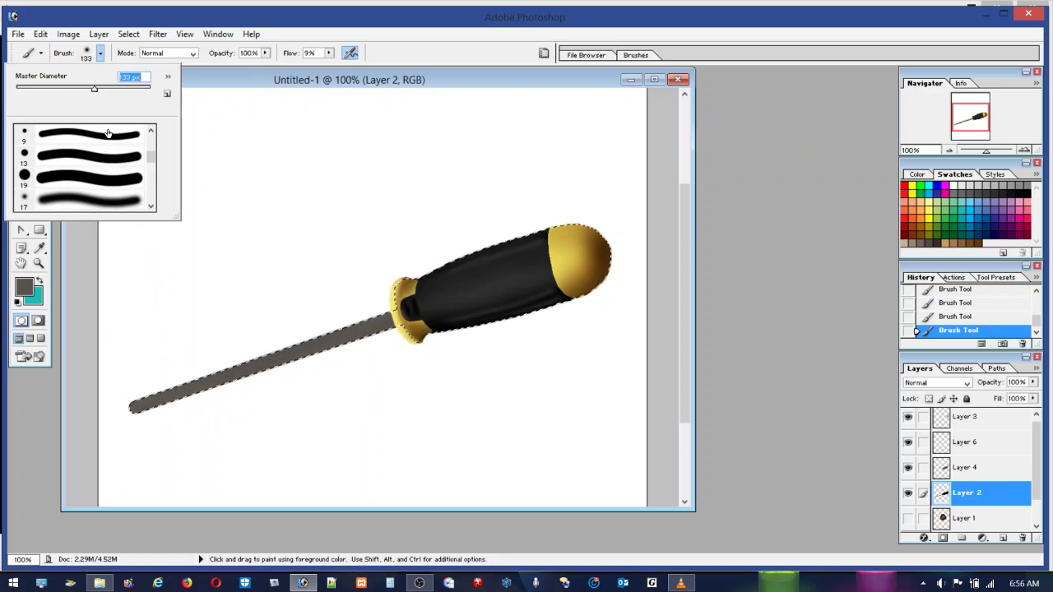
pyautogui.click(129, 89)
pyautogui.press('Return')
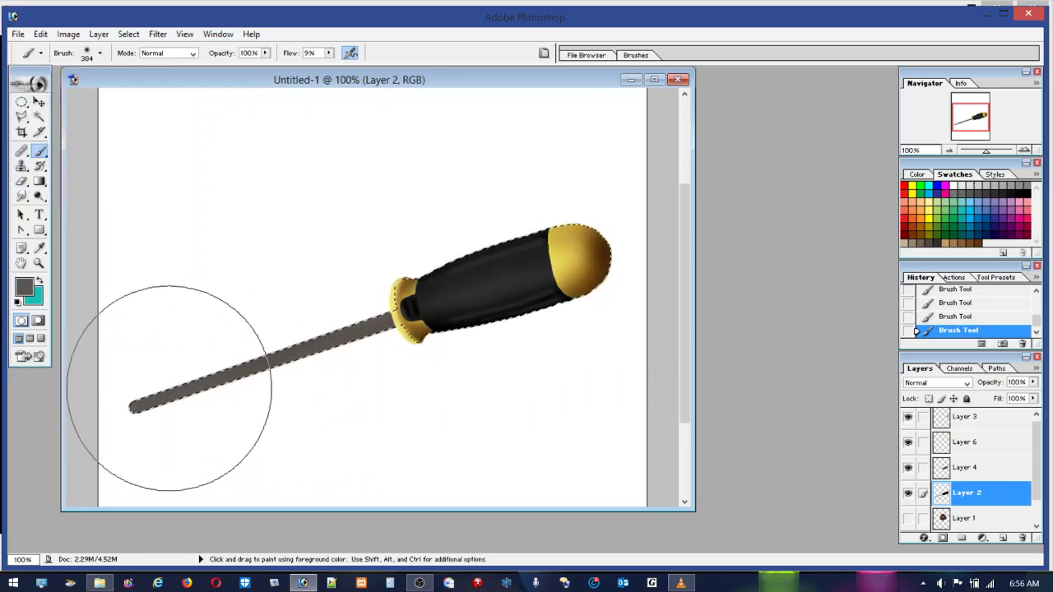
pyautogui.click(906, 237)
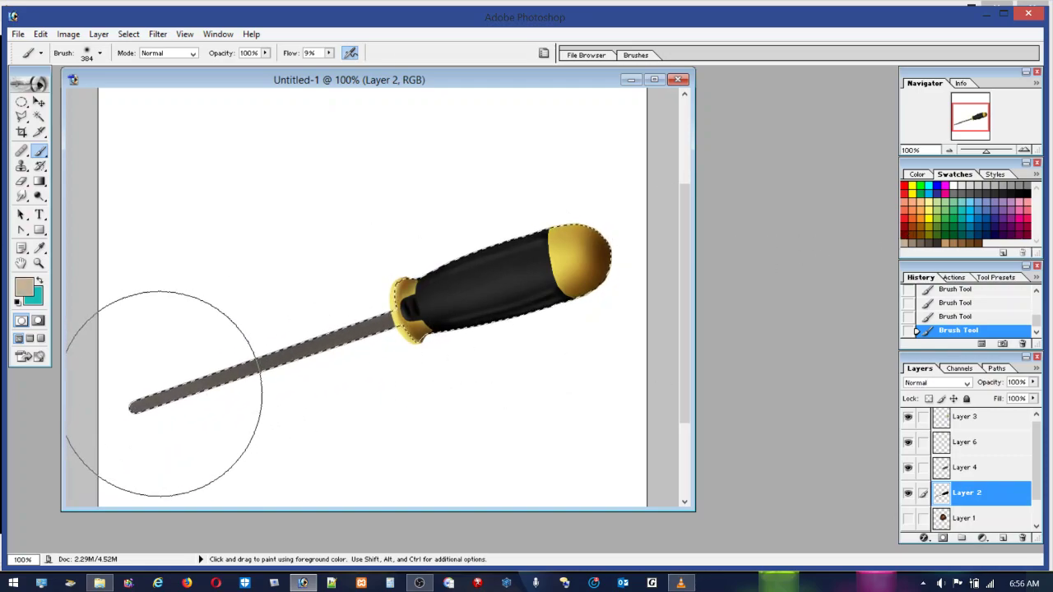
pyautogui.moveTo(149, 396); pyautogui.dragTo(228, 384)
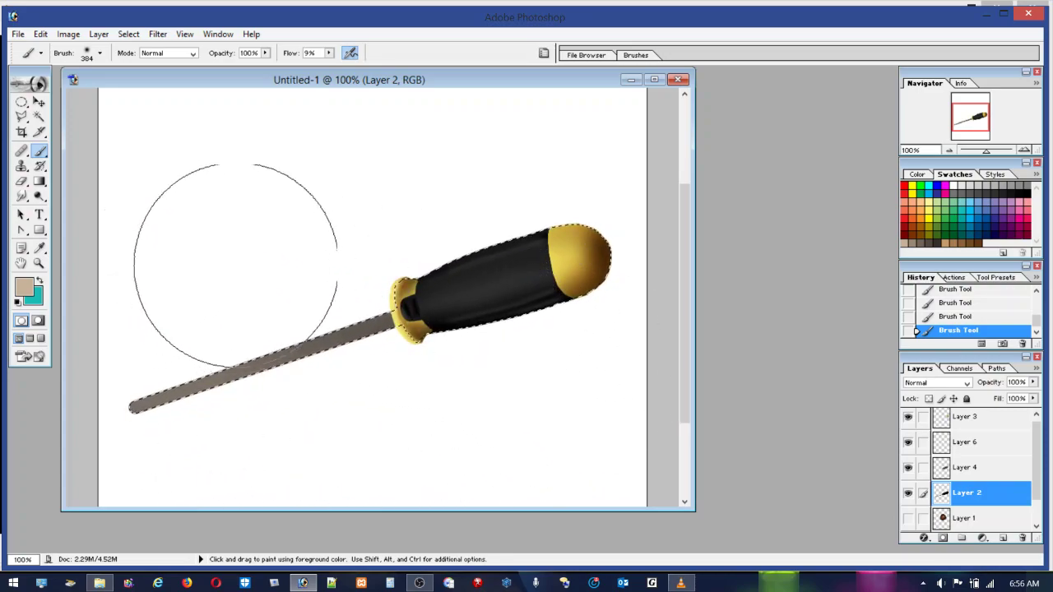
# Resize the brush to 23 px and choose grey as the paint colour
pyautogui.click(86, 58)
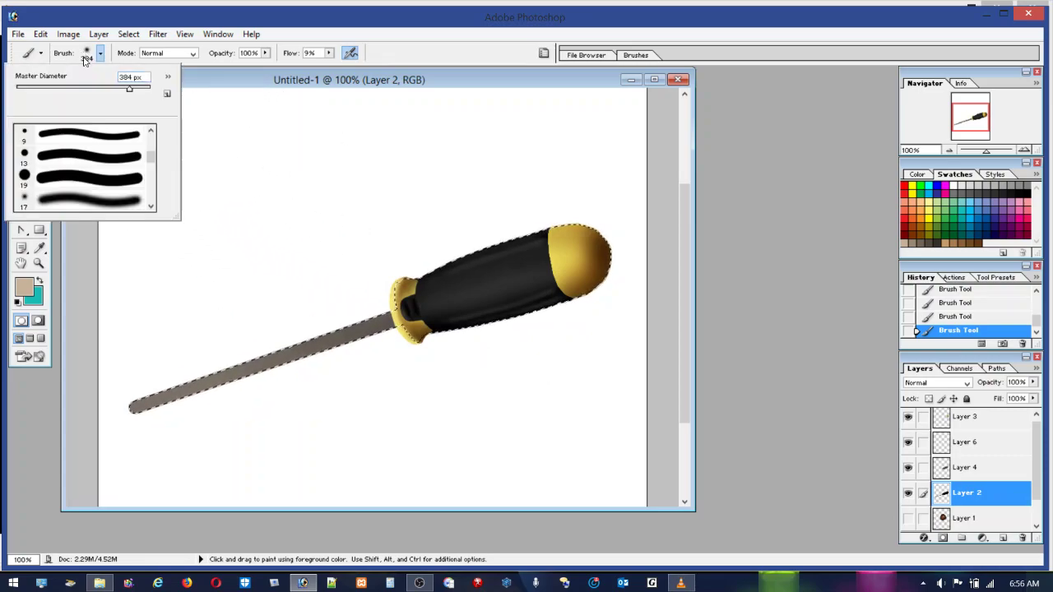
pyautogui.click(22, 90)
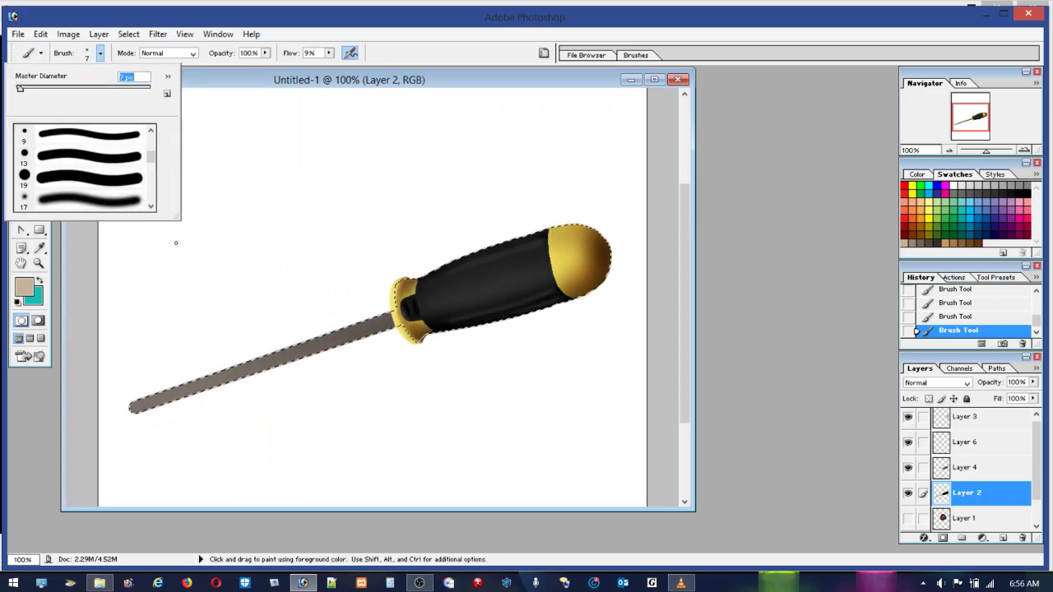
pyautogui.click(25, 90)
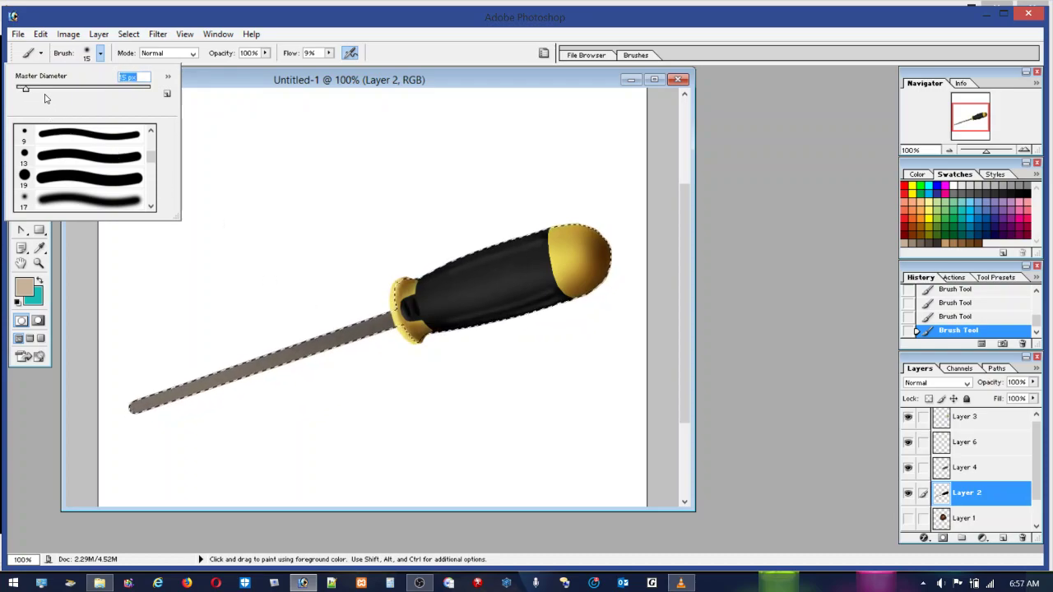
pyautogui.click(32, 90)
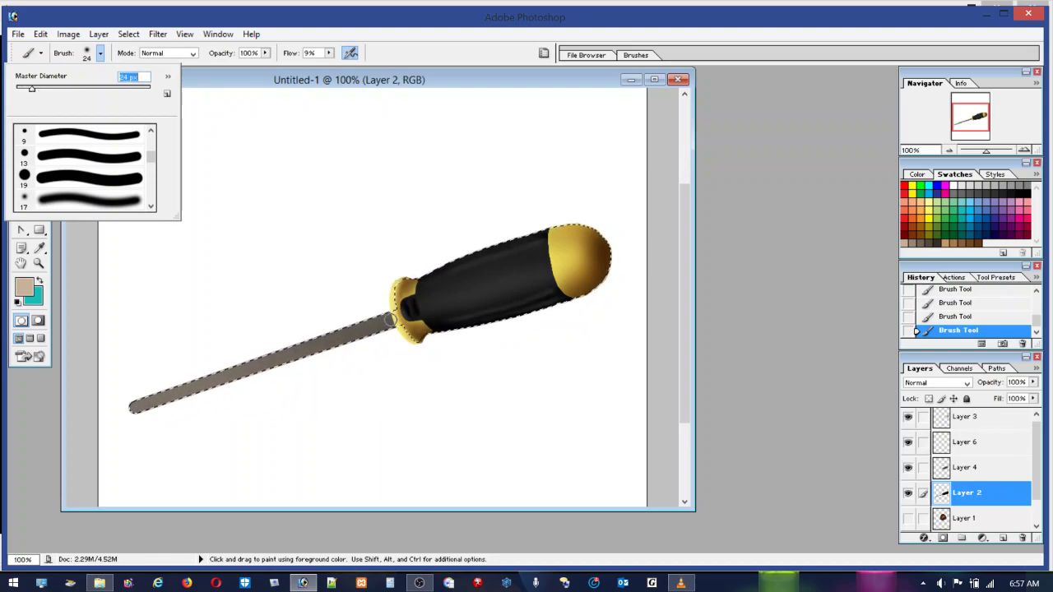
pyautogui.click(31, 91)
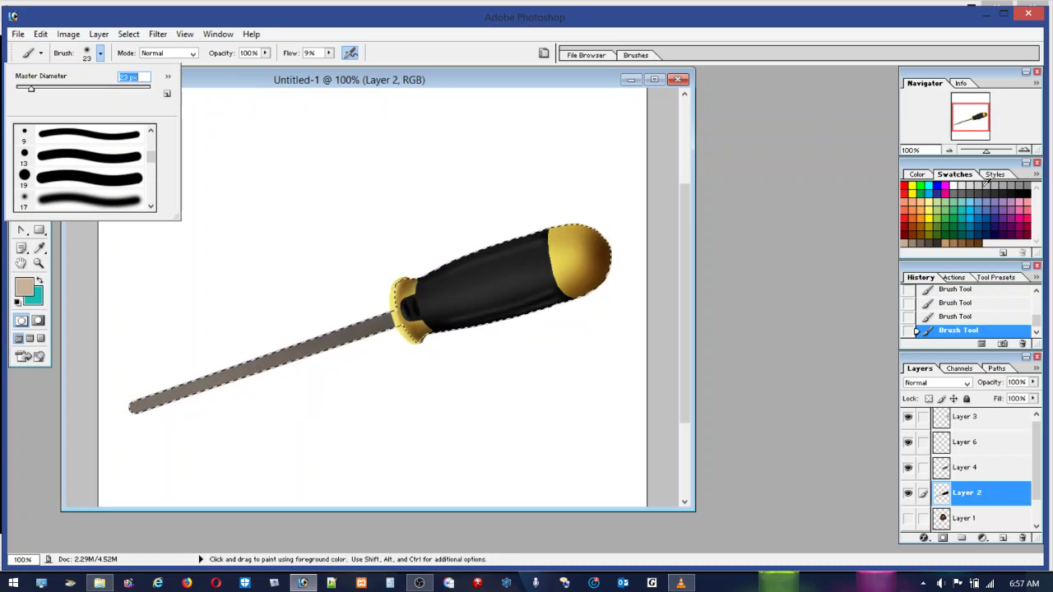
pyautogui.click(985, 185)
pyautogui.click(987, 187)
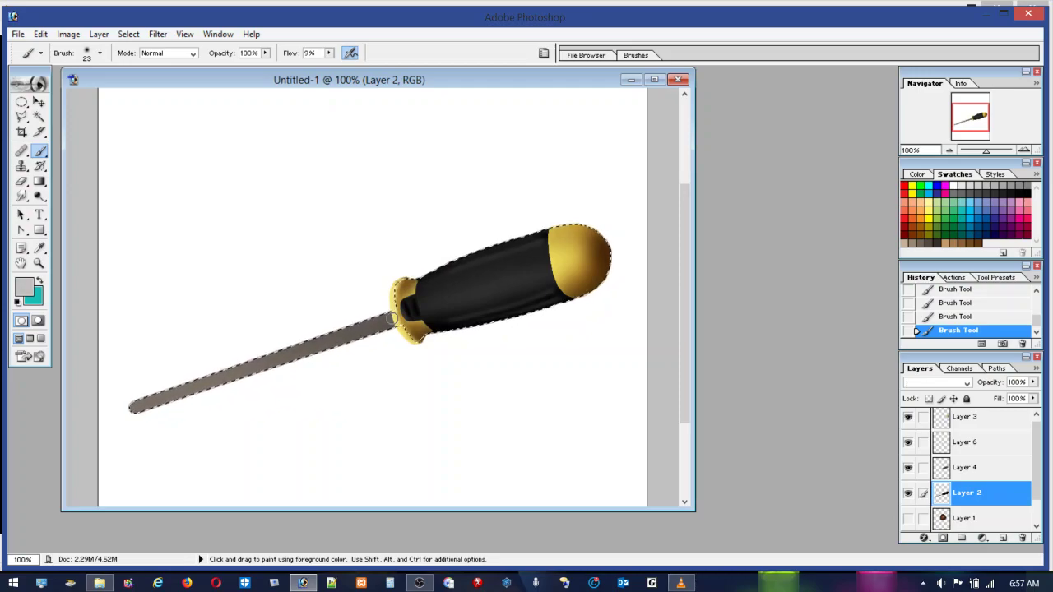
# Set the brush to 15 px and paint a straight light stroke along the blade
pyautogui.press('shift')
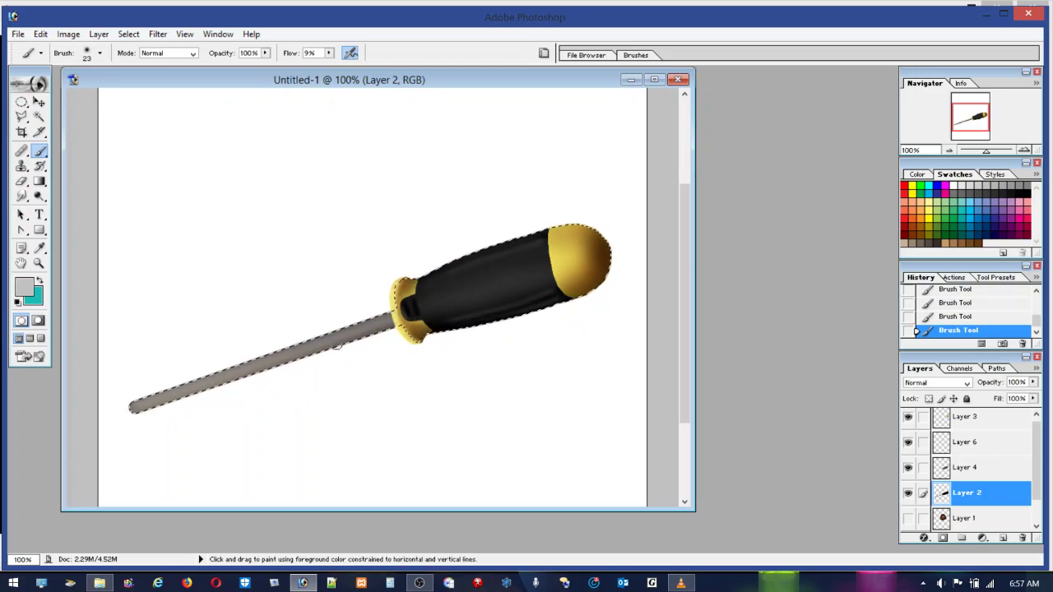
pyautogui.click(99, 52)
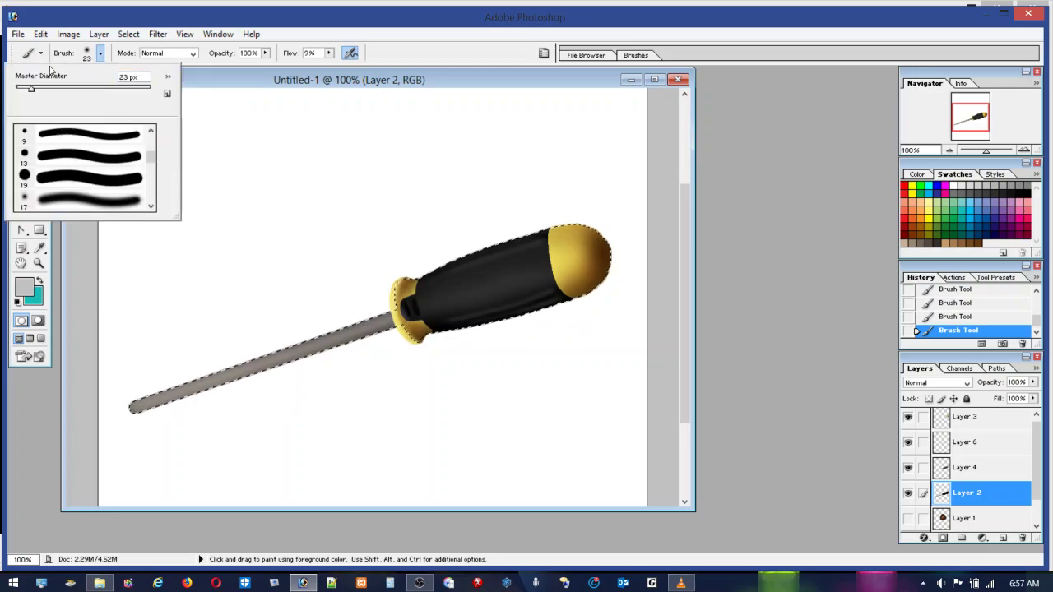
pyautogui.moveTo(30, 88); pyautogui.dragTo(25, 89)
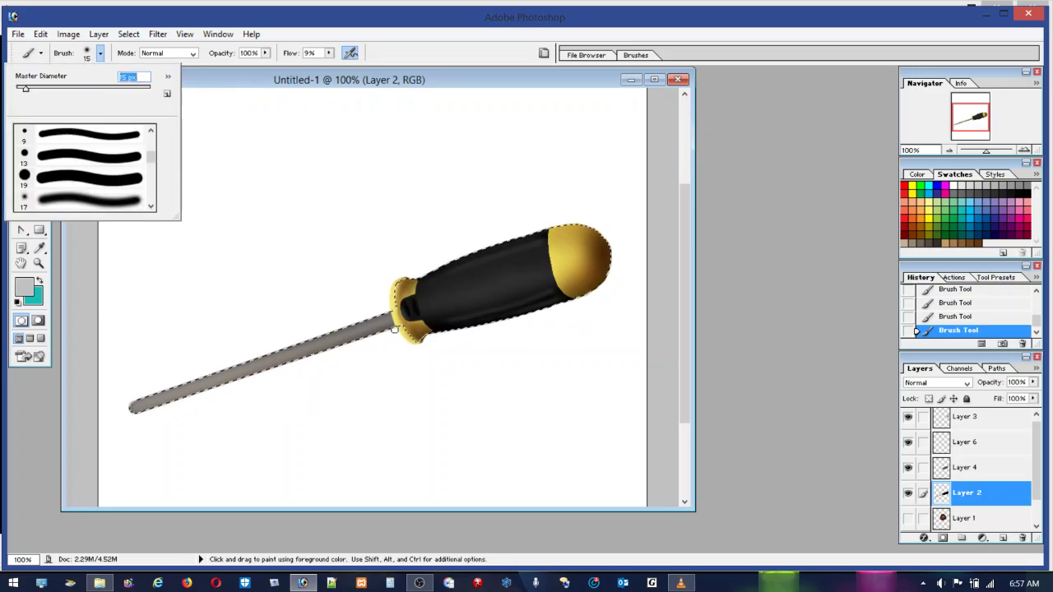
pyautogui.press('Return')
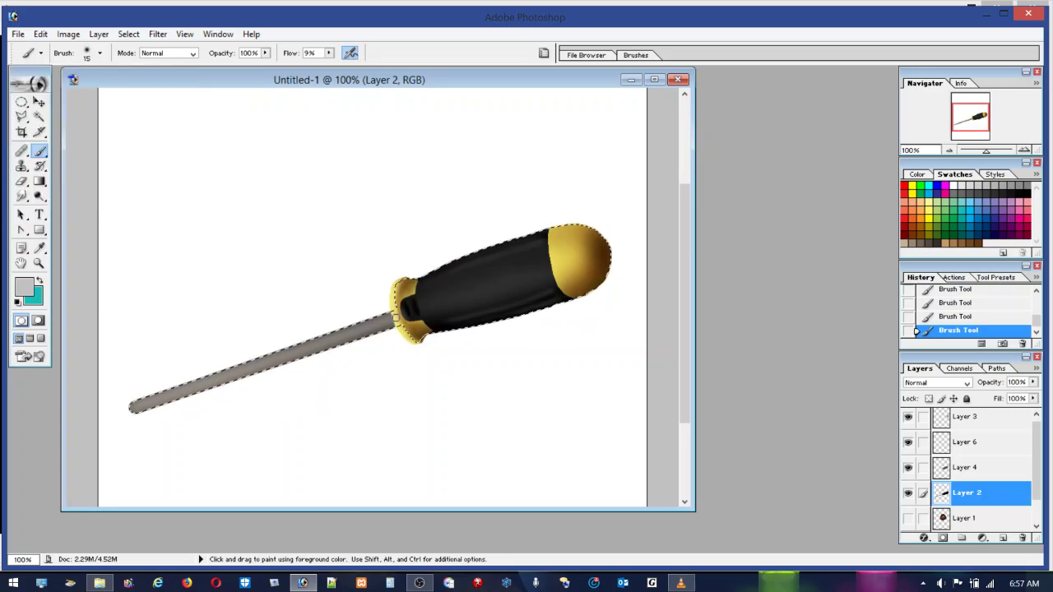
pyautogui.press('shift')
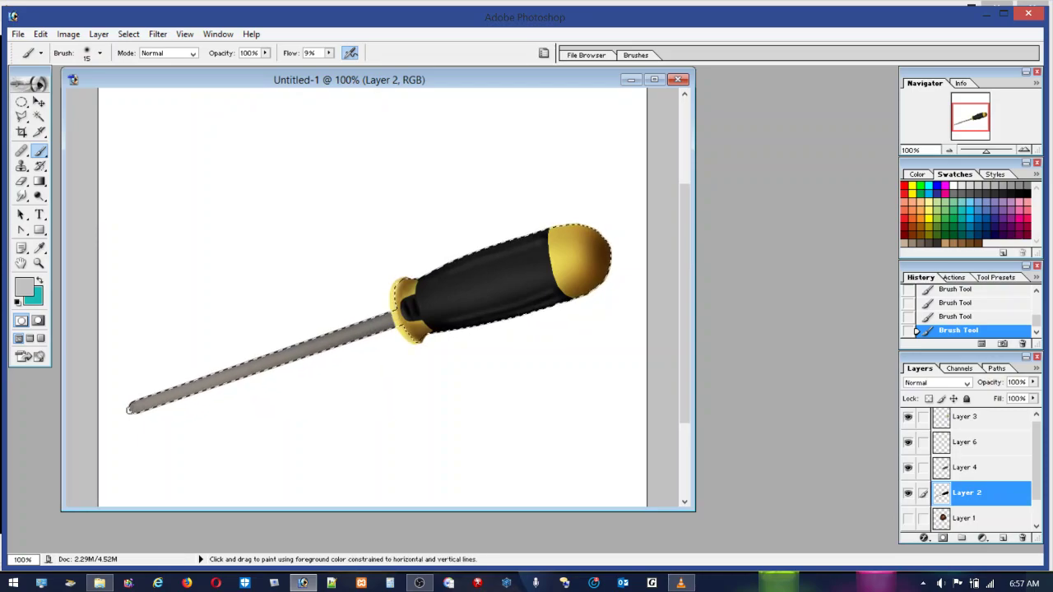
pyautogui.keyDown('shift'); pyautogui.click(128, 409); pyautogui.keyUp('shift')
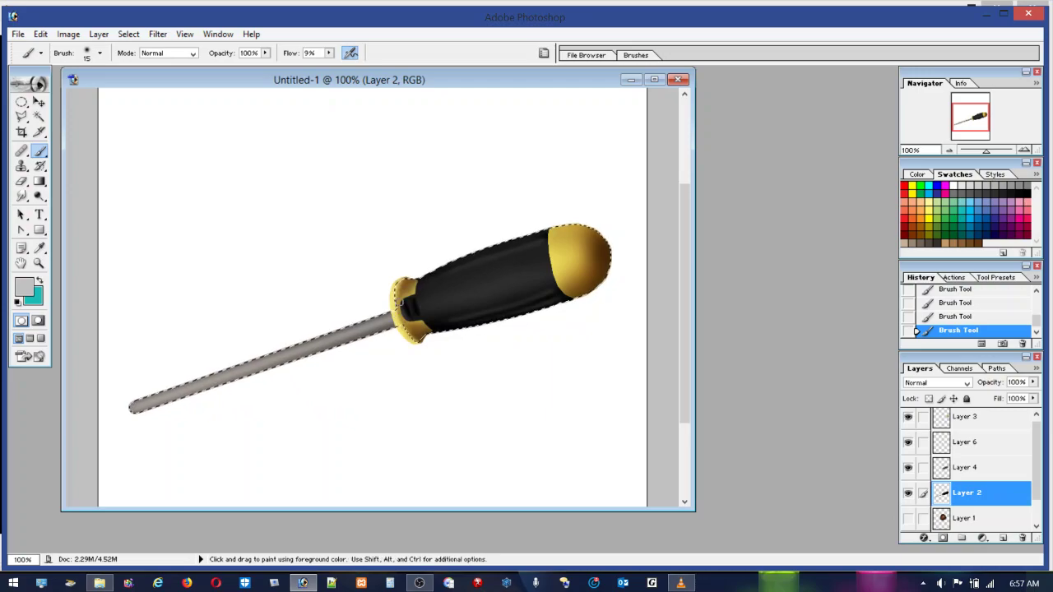
# Shrink the brush to 7 px and raise its flow to 35%
pyautogui.click(99, 53)
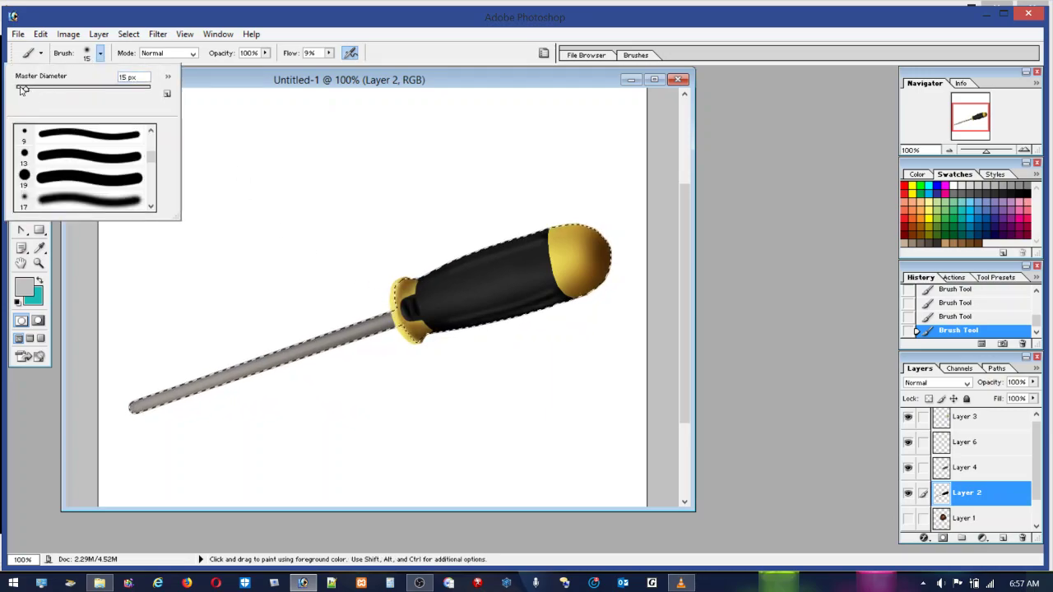
pyautogui.moveTo(24, 88); pyautogui.dragTo(20, 88)
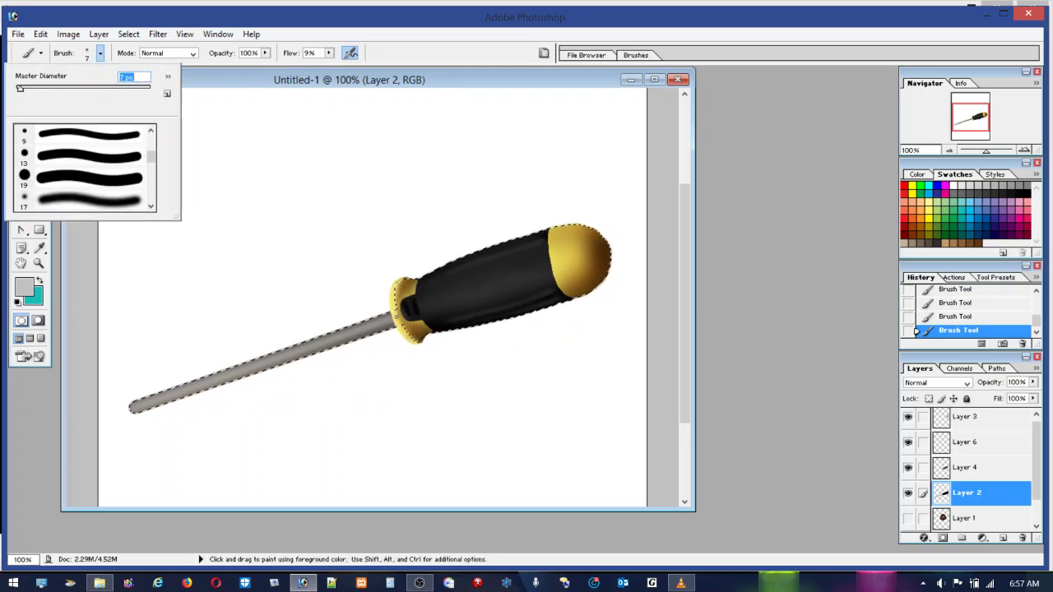
pyautogui.press('Return')
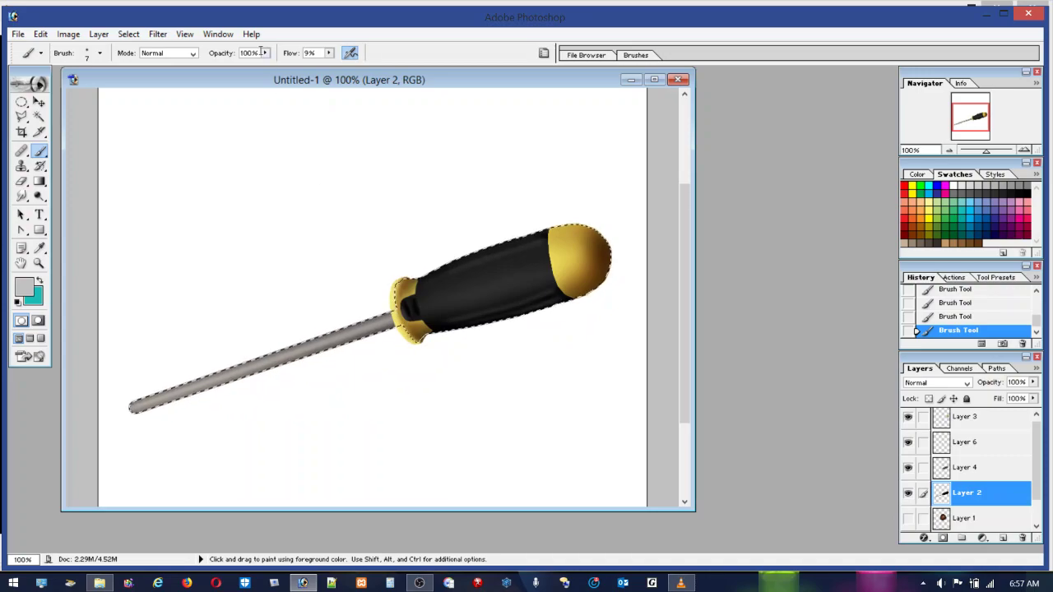
pyautogui.moveTo(329, 53); pyautogui.dragTo(347, 72)
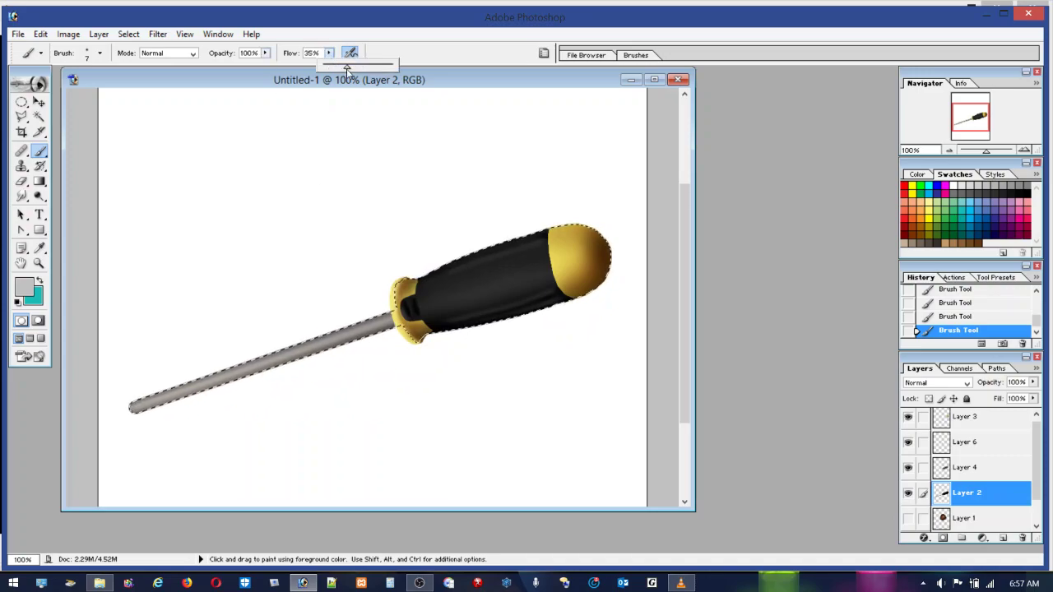
# Resize the brush from 12 px up to 29 px, then settle at 23 px
pyautogui.click(100, 53)
pyautogui.moveTo(25, 88); pyautogui.dragTo(28, 89)
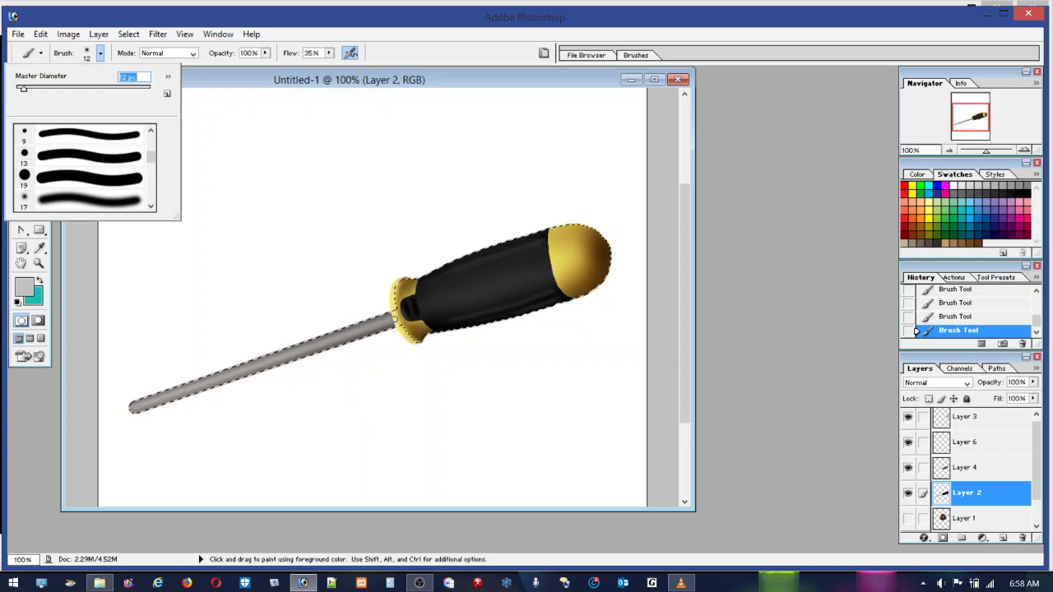
pyautogui.press('Return')
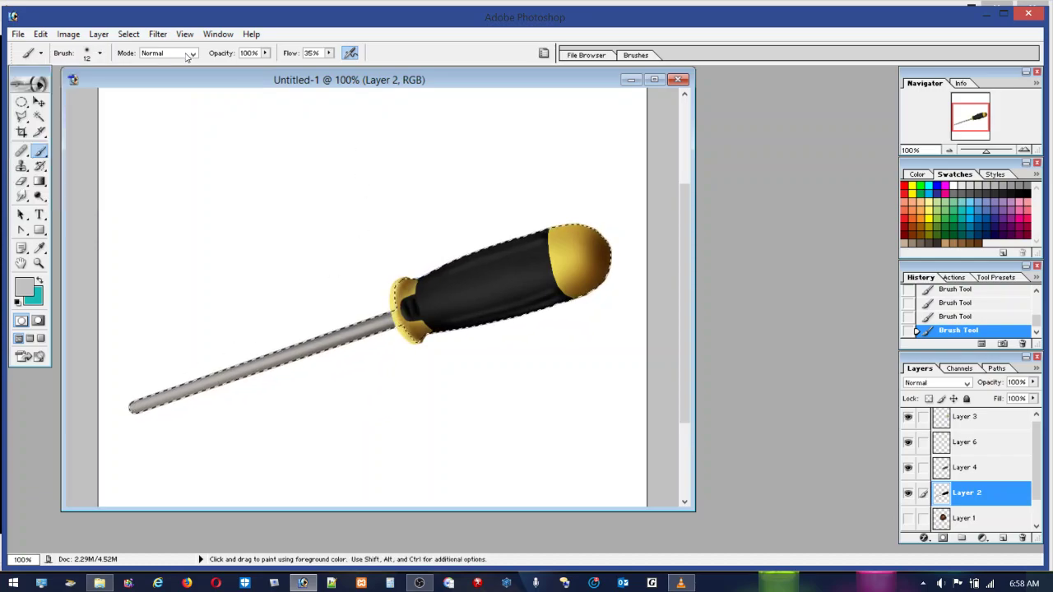
pyautogui.click(102, 53)
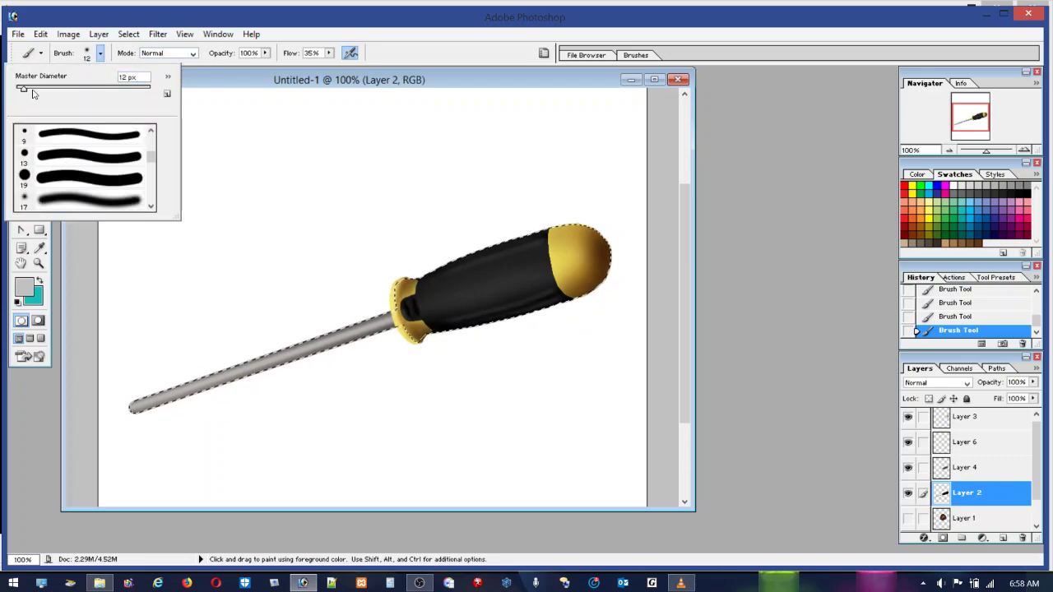
pyautogui.moveTo(31, 91); pyautogui.dragTo(36, 92)
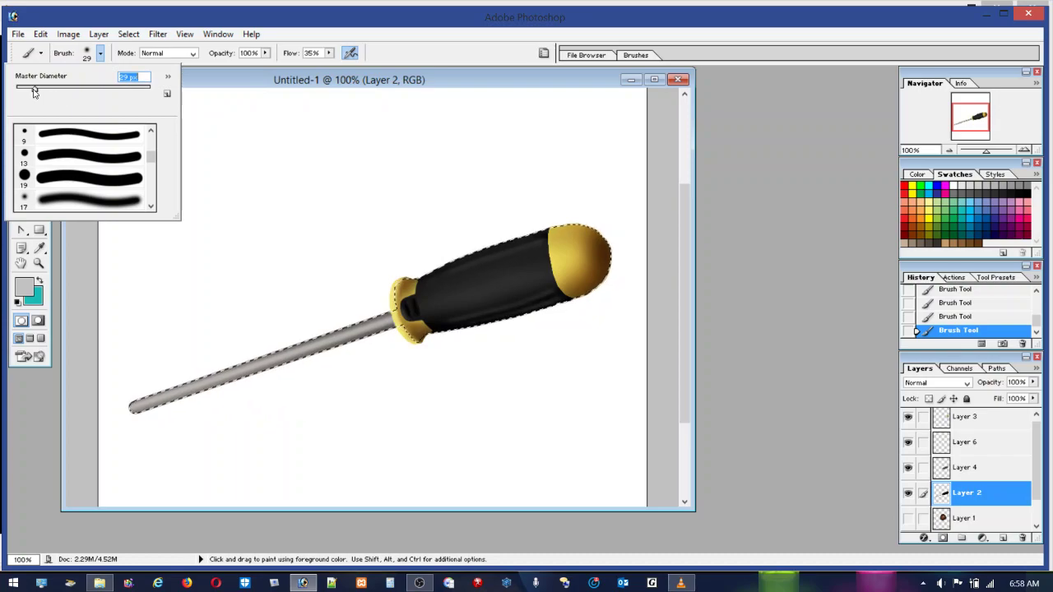
pyautogui.moveTo(36, 92); pyautogui.dragTo(33, 92)
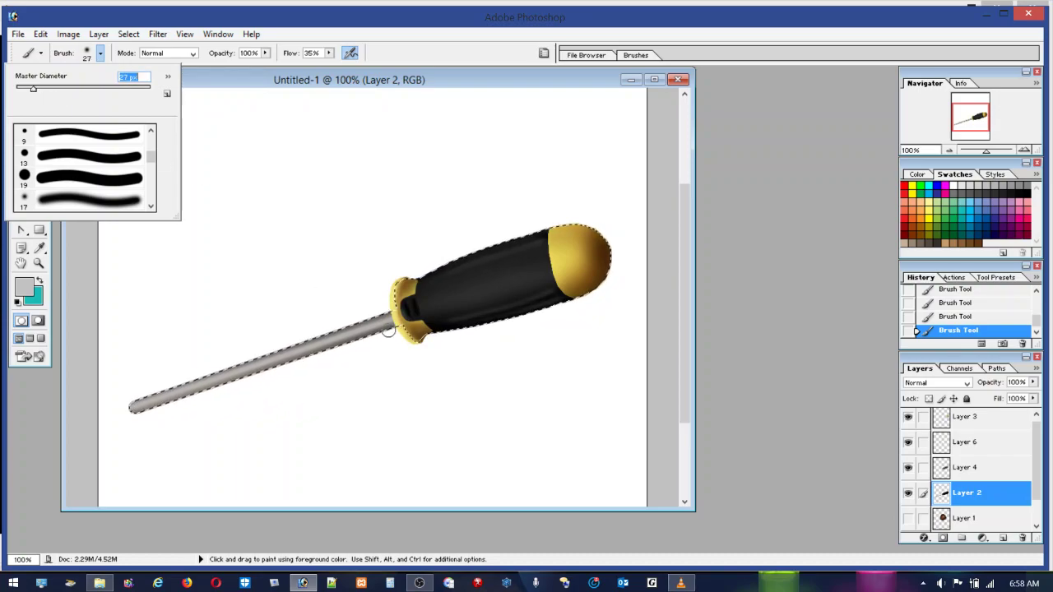
pyautogui.moveTo(34, 93); pyautogui.dragTo(32, 93)
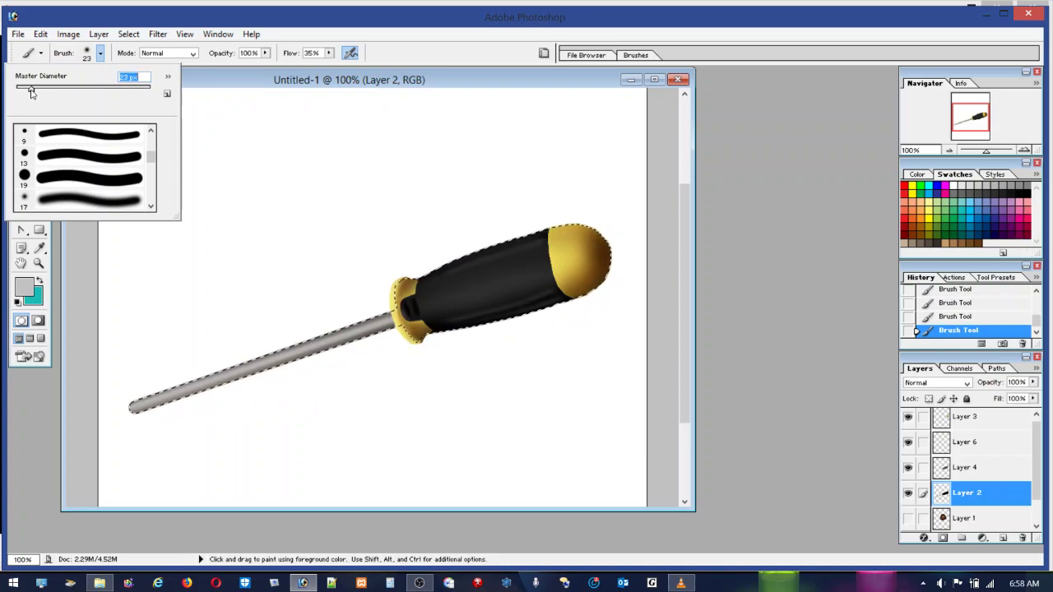
# Lower the brush flow to 11% for fainter strokes
pyautogui.click(329, 54)
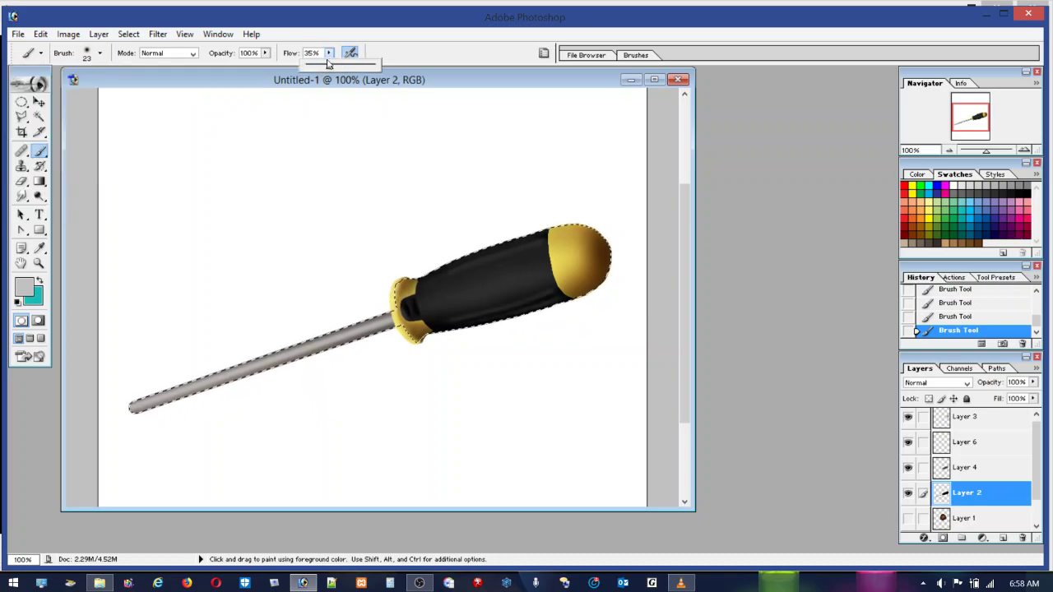
pyautogui.moveTo(328, 64); pyautogui.dragTo(314, 68)
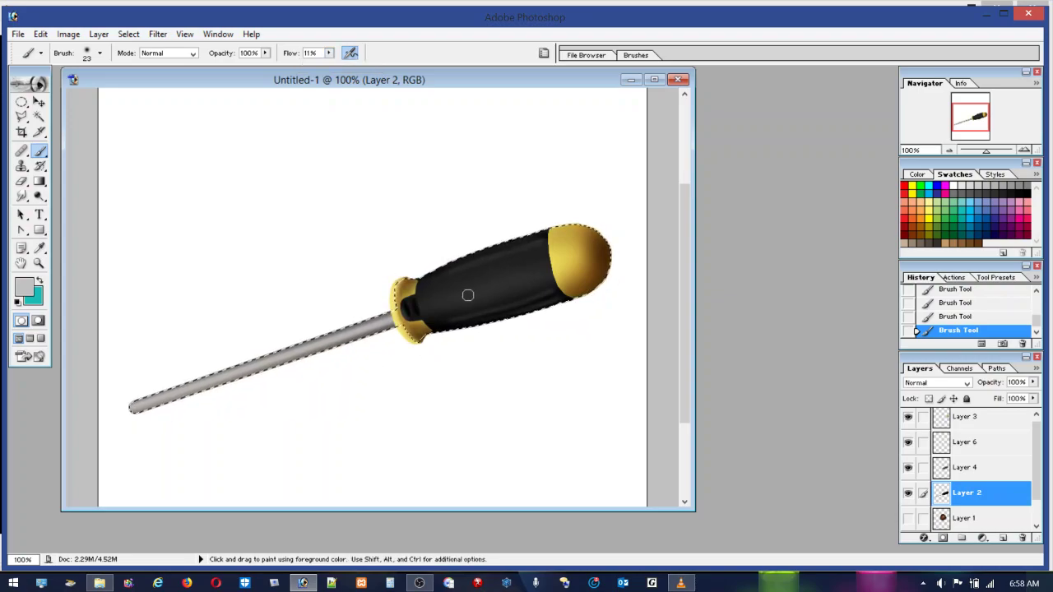
pyautogui.click(329, 54)
pyautogui.click(329, 57)
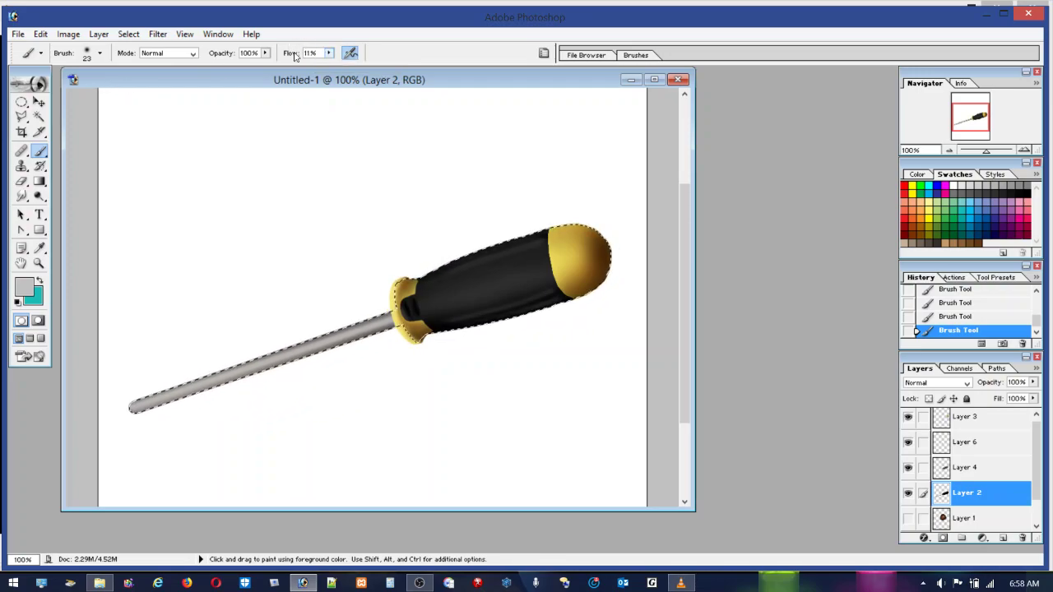
# Set the brush diameter to 6 px and choose white as the paint colour
pyautogui.click(86, 55)
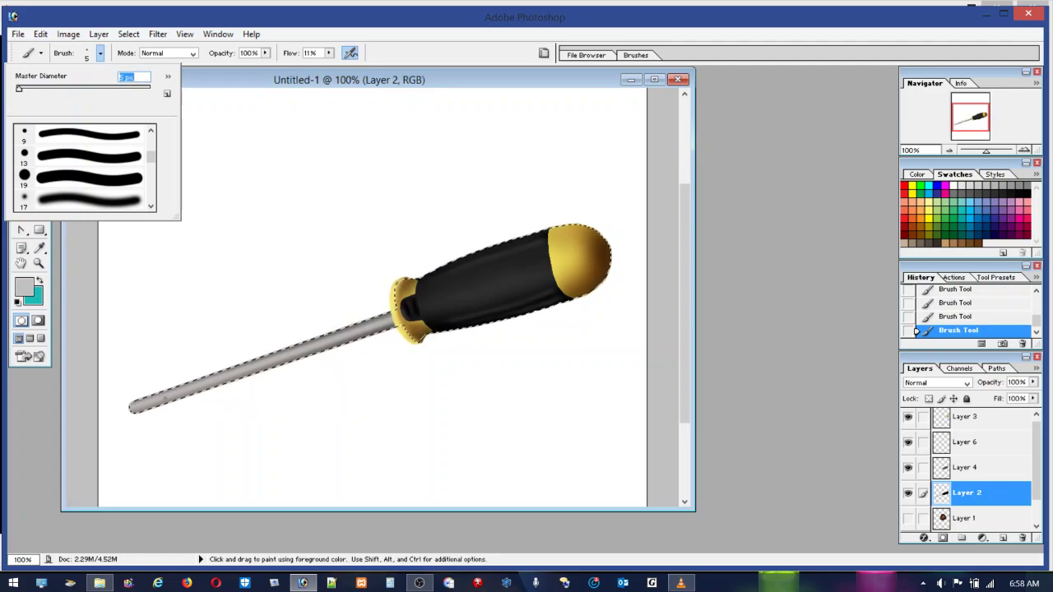
pyautogui.moveTo(18, 89); pyautogui.dragTo(23, 92)
pyautogui.moveTo(21, 91); pyautogui.dragTo(18, 89)
pyautogui.click(21, 91)
pyautogui.click(954, 186)
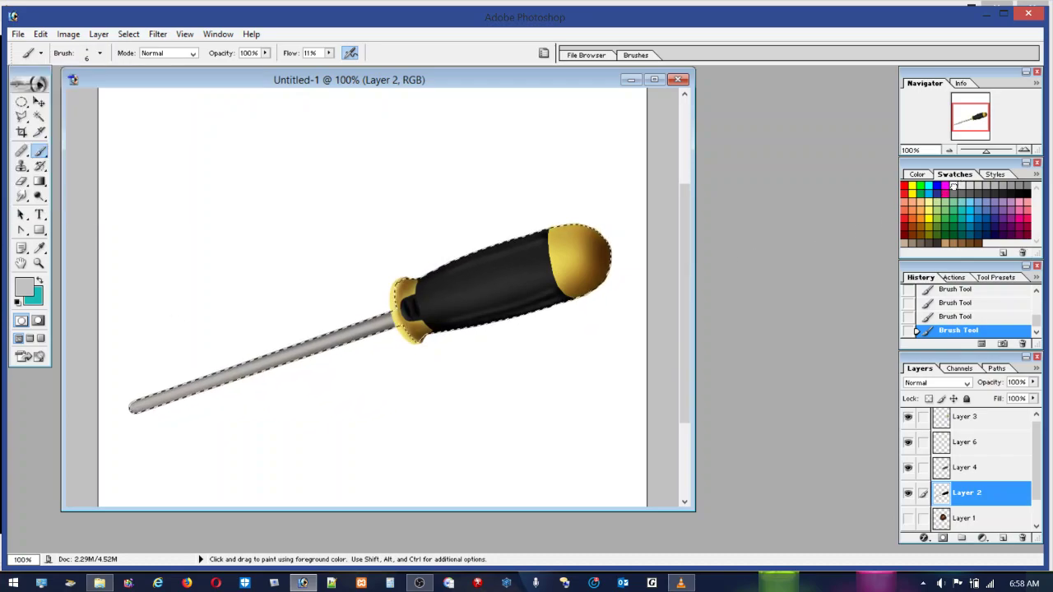
pyautogui.click(953, 186)
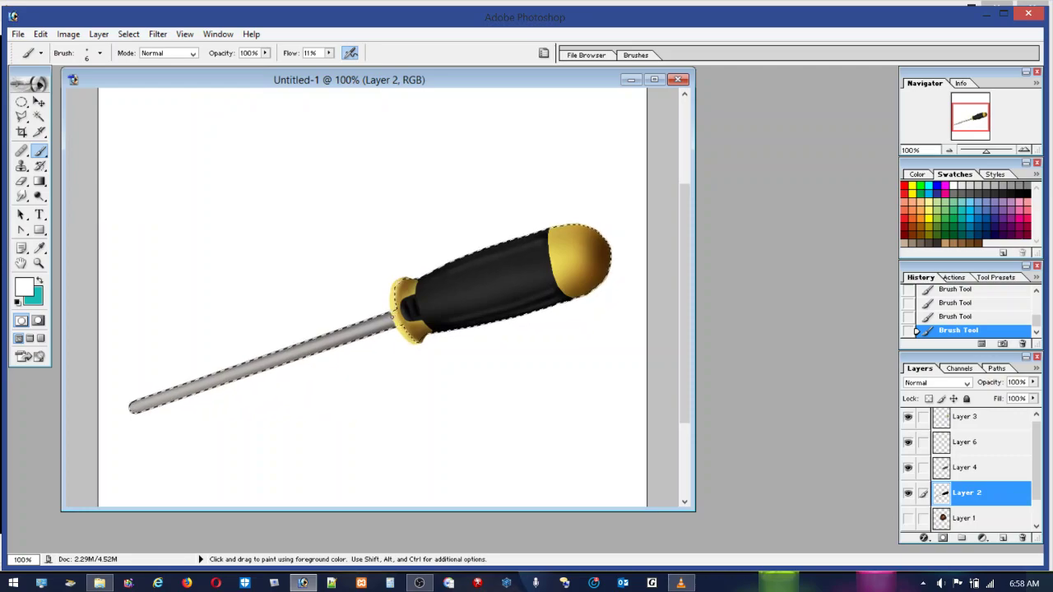
# Paint faint white highlight strokes along the shaft, then pick a dark grey-brown colour
pyautogui.moveTo(188, 388); pyautogui.dragTo(314, 345)
pyautogui.press('shift')
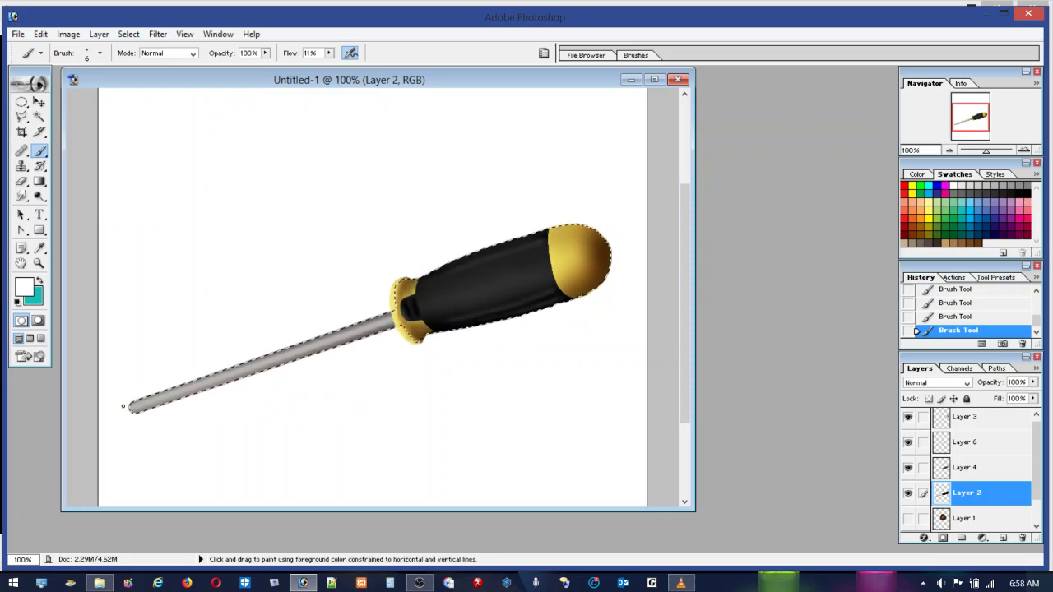
pyautogui.keyDown('shift'); pyautogui.click(314, 355); pyautogui.keyUp('shift')
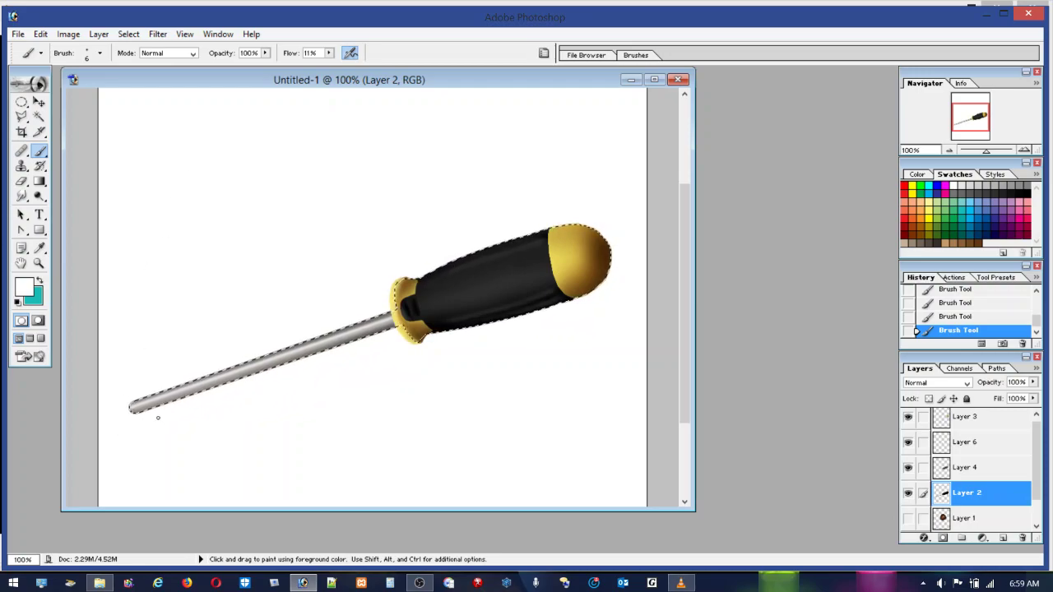
pyautogui.click(931, 239)
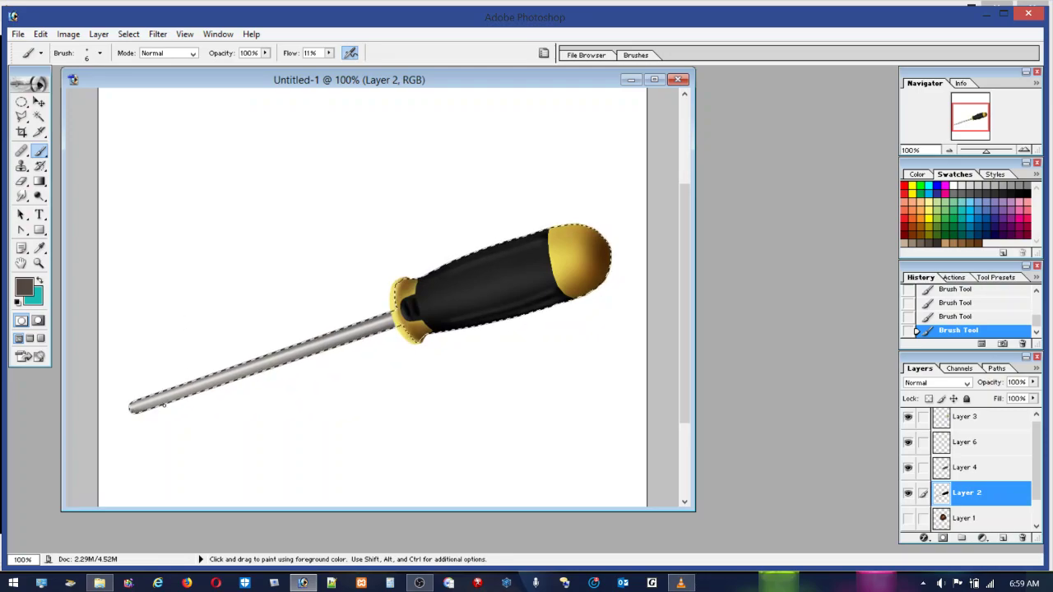
# Zoom in on the tip and paint darker shading along the shaft's lower edge
pyautogui.press('z')
pyautogui.moveTo(107, 376); pyautogui.dragTo(247, 419)
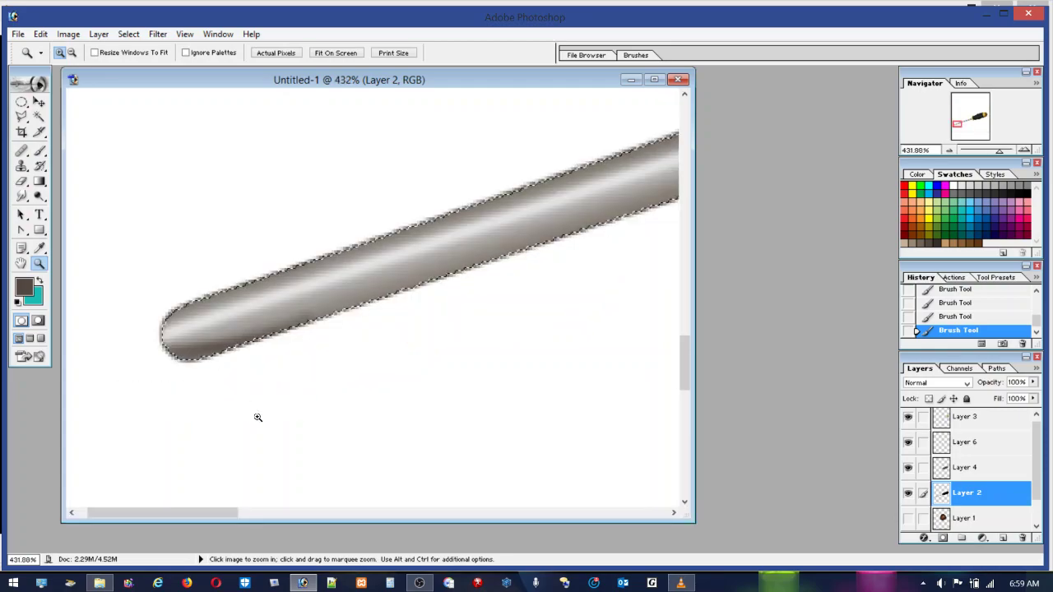
pyautogui.press('b')
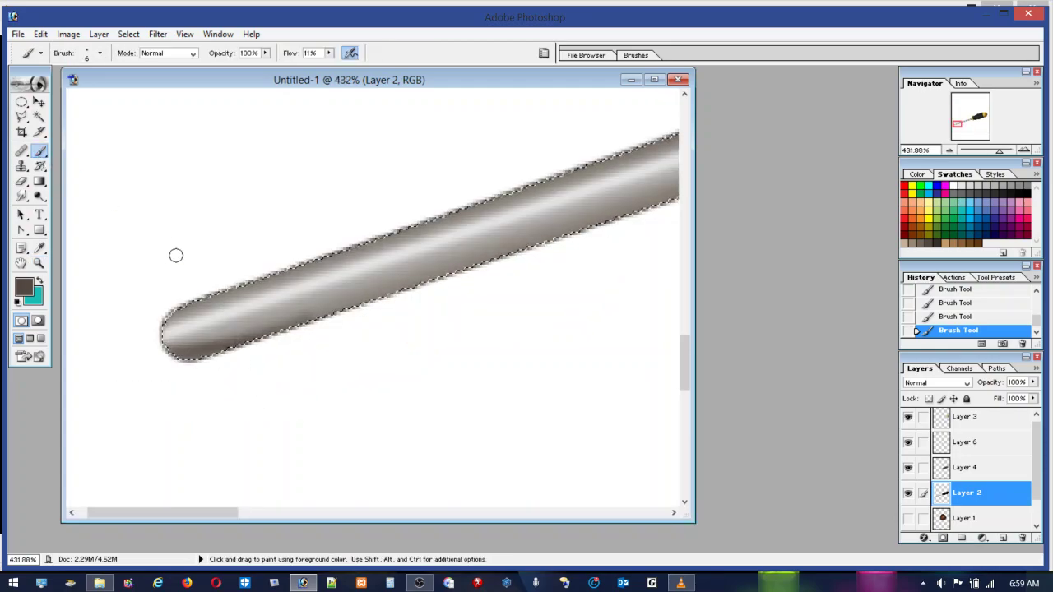
pyautogui.moveTo(289, 328)
pyautogui.mouseDown()
pyautogui.moveTo(164, 350)
pyautogui.moveTo(205, 345)
pyautogui.mouseUp()
pyautogui.moveTo(296, 327)
pyautogui.mouseDown()
pyautogui.moveTo(153, 353)
pyautogui.moveTo(287, 326)
pyautogui.mouseUp()
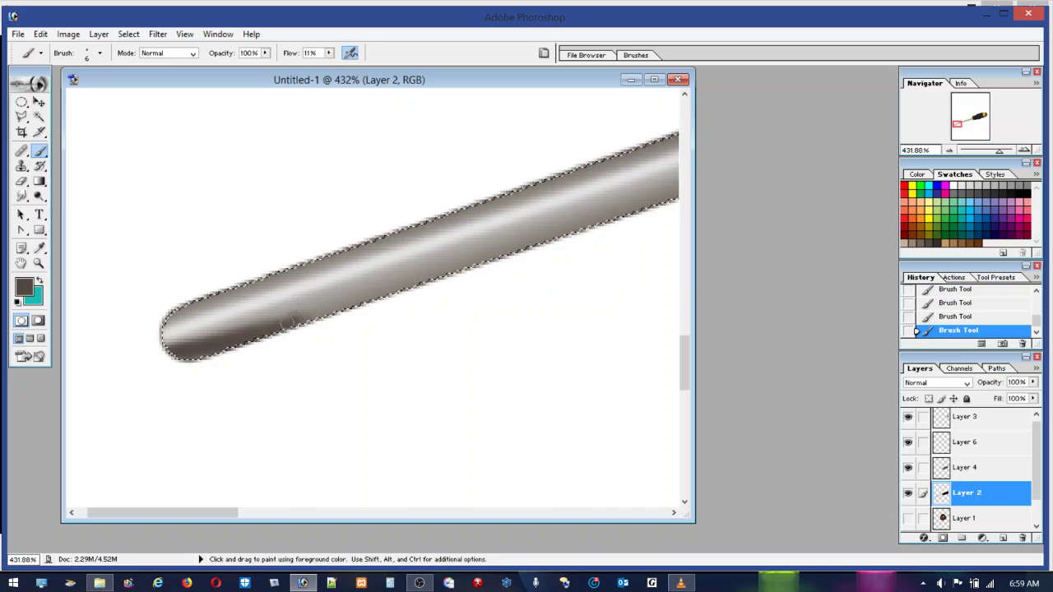
pyautogui.moveTo(287, 322)
pyautogui.mouseDown()
pyautogui.moveTo(157, 329)
pyautogui.moveTo(224, 303)
pyautogui.moveTo(178, 306)
pyautogui.moveTo(246, 283)
pyautogui.moveTo(160, 314)
pyautogui.moveTo(180, 304)
pyautogui.moveTo(156, 332)
pyautogui.moveTo(169, 325)
pyautogui.moveTo(213, 343)
pyautogui.mouseUp()
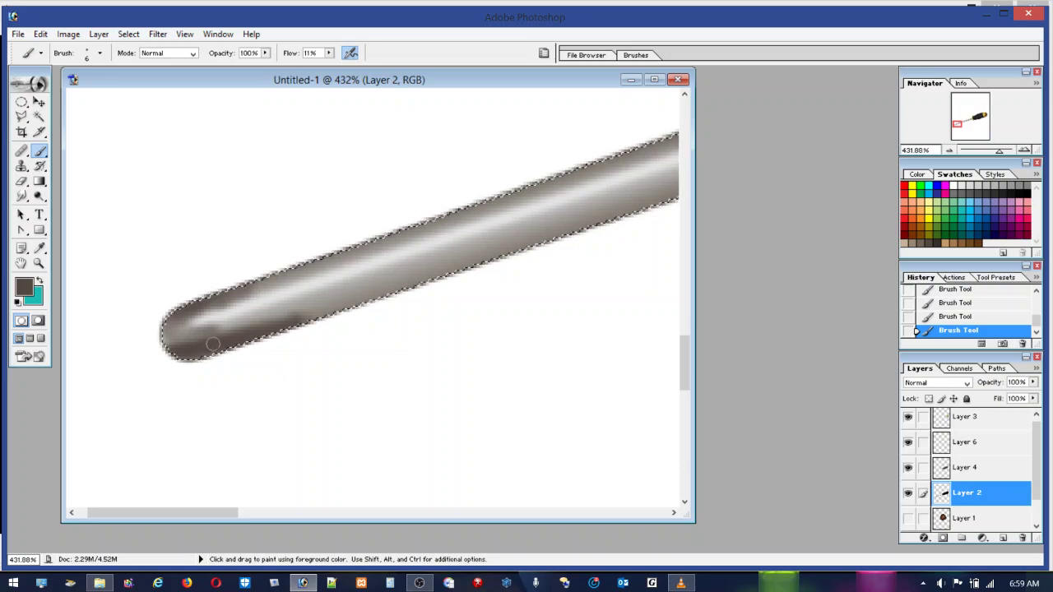
# Paint a light highlight along the shaft and darken the tip's left end with sampled greys
pyautogui.press('alt')
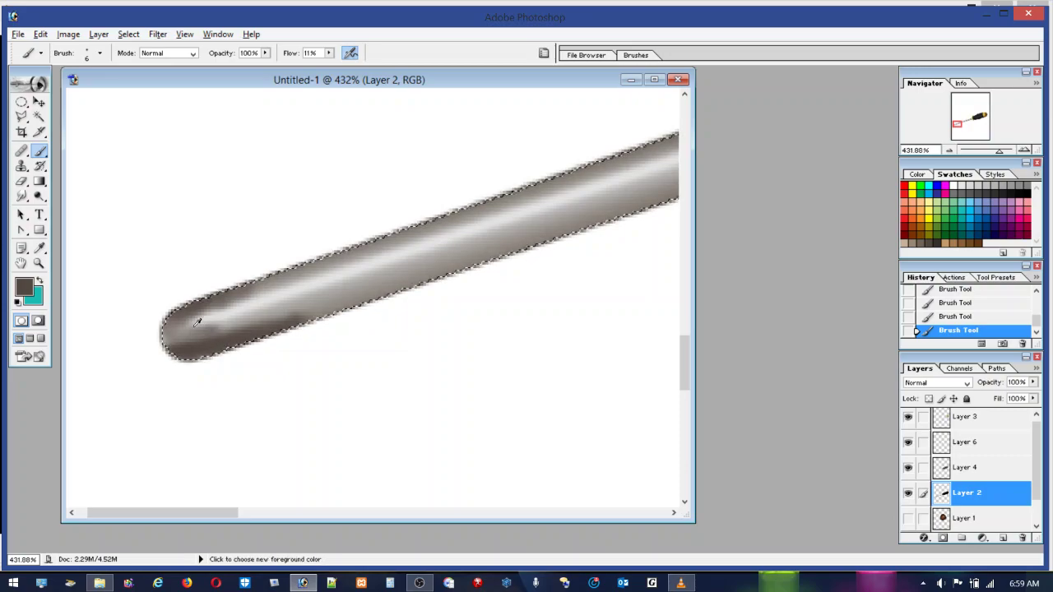
pyautogui.keyDown('alt'); pyautogui.click(196, 324); pyautogui.keyUp('alt')
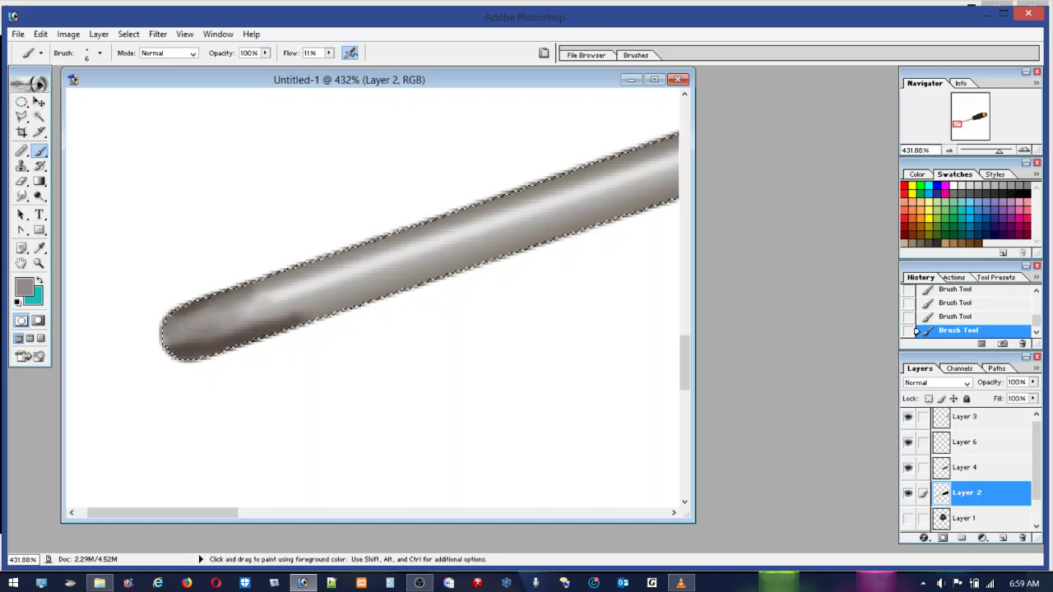
pyautogui.moveTo(246, 300)
pyautogui.mouseDown()
pyautogui.moveTo(576, 189)
pyautogui.moveTo(312, 263)
pyautogui.mouseUp()
pyautogui.keyDown('alt'); pyautogui.click(190, 343); pyautogui.keyUp('alt')
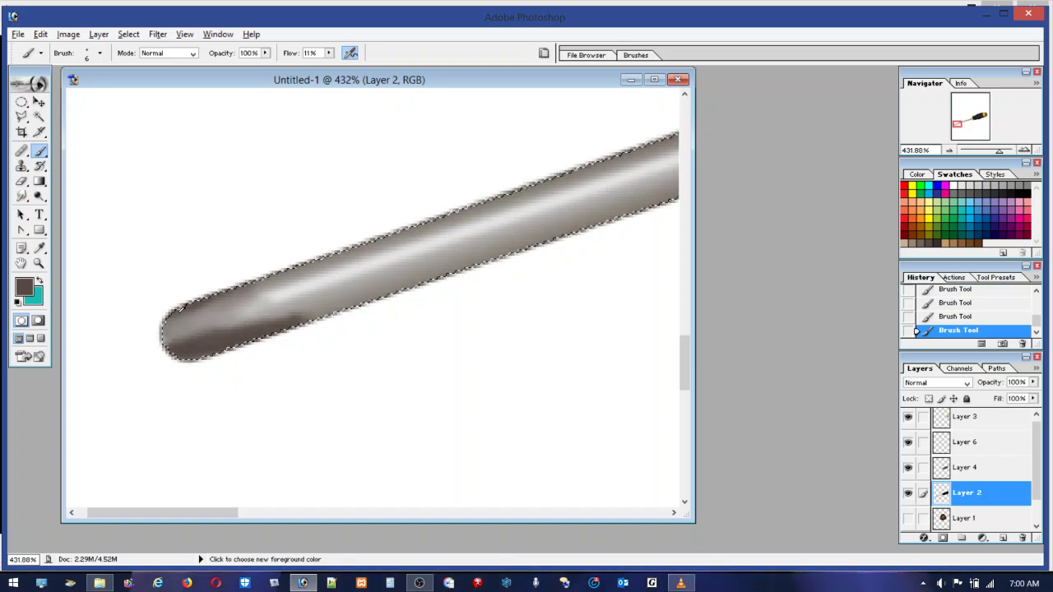
pyautogui.moveTo(219, 333)
pyautogui.mouseDown()
pyautogui.moveTo(163, 319)
pyautogui.moveTo(165, 345)
pyautogui.mouseUp()
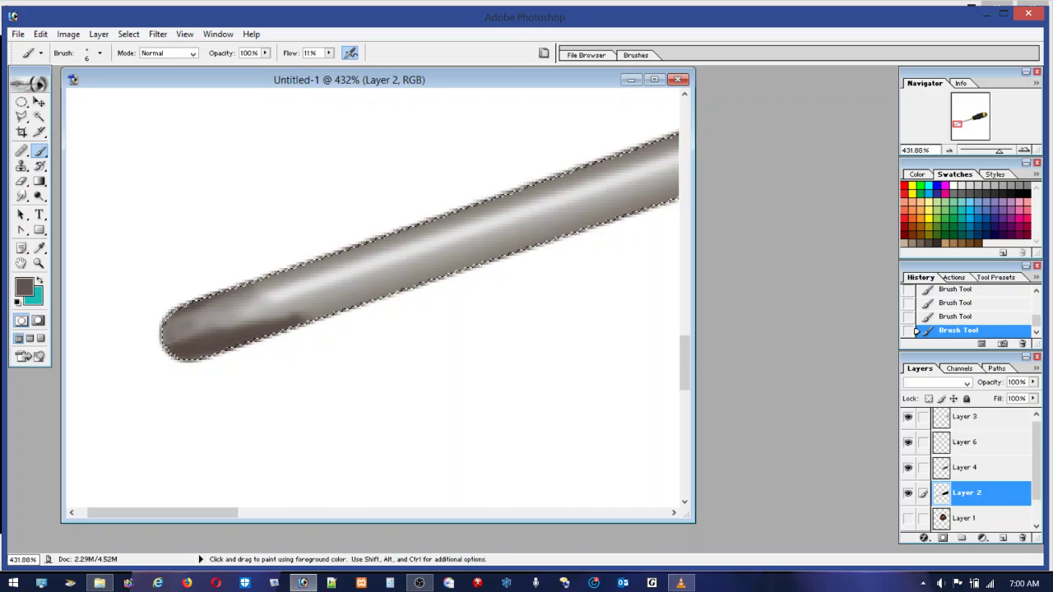
# Sample various light and dark greys from the shaft's highlight and shadow
pyautogui.keyDown('alt'); pyautogui.click(346, 309); pyautogui.keyUp('alt')
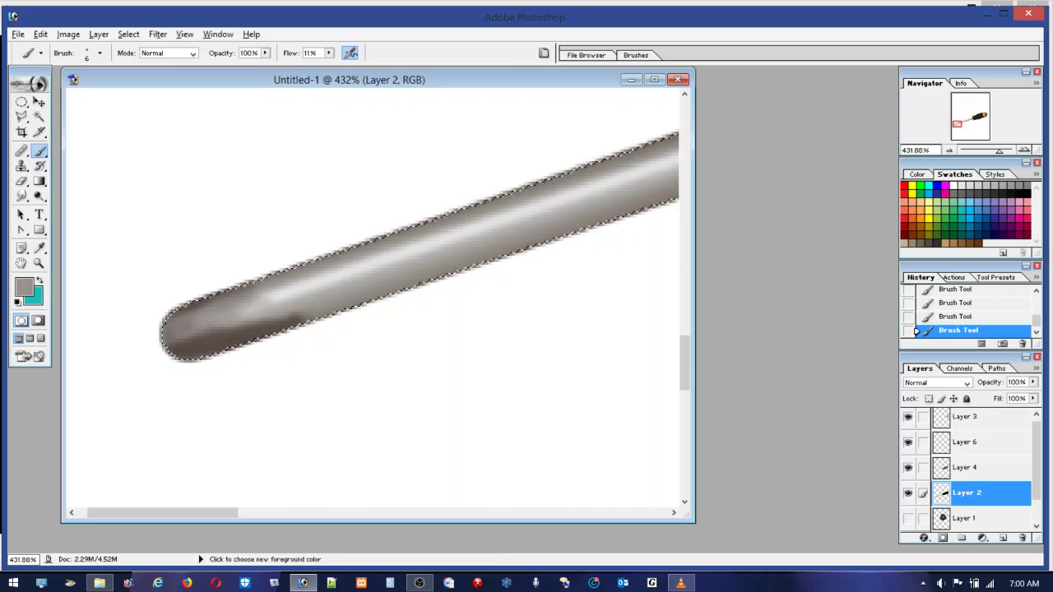
pyautogui.keyDown('alt'); pyautogui.click(276, 302); pyautogui.keyUp('alt')
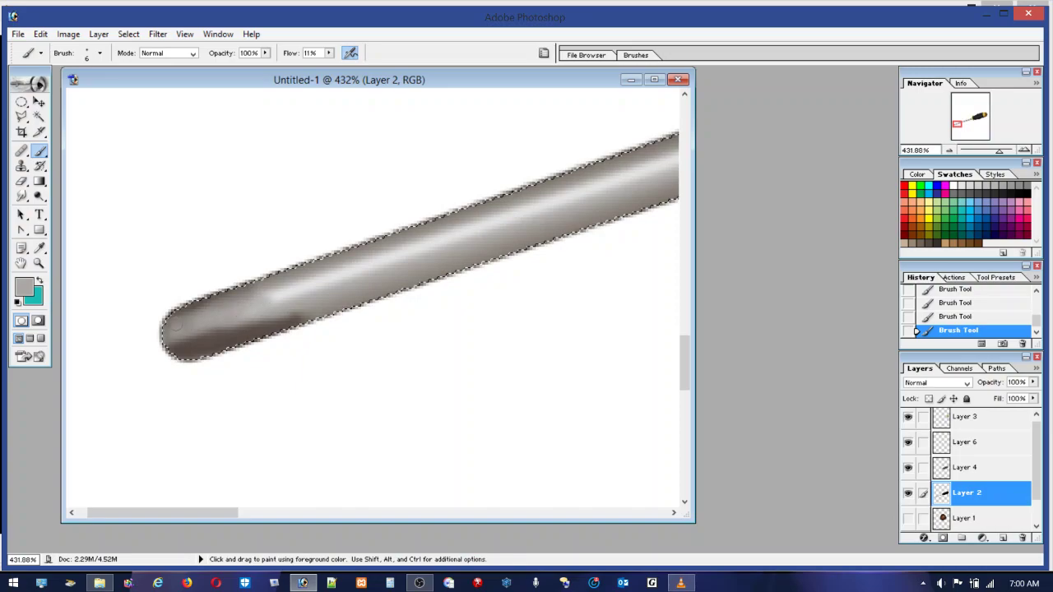
pyautogui.keyDown('alt'); pyautogui.click(283, 316); pyautogui.keyUp('alt')
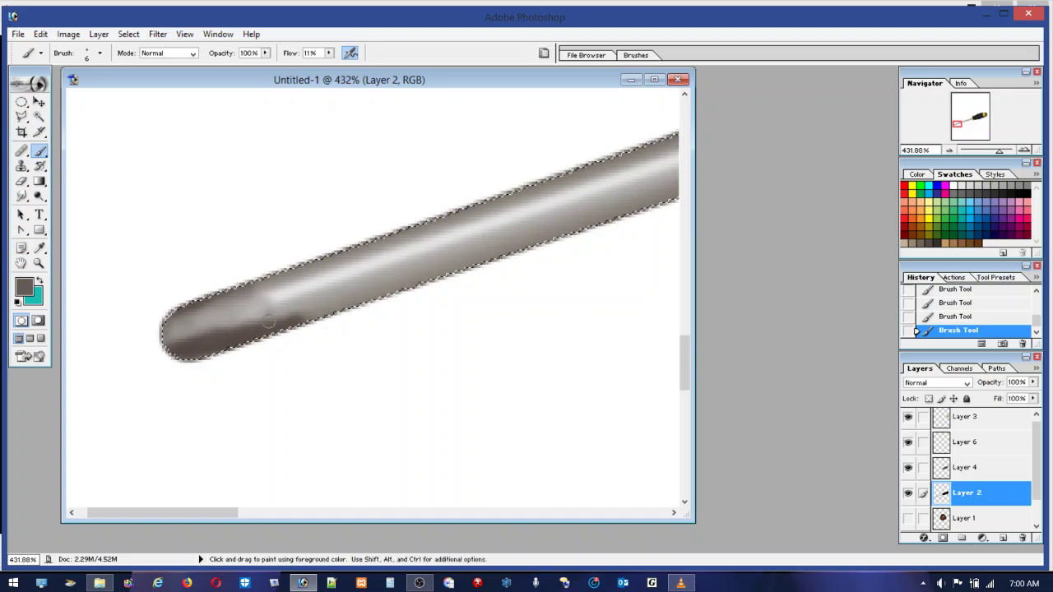
pyautogui.keyDown('alt'); pyautogui.click(268, 301); pyautogui.keyUp('alt')
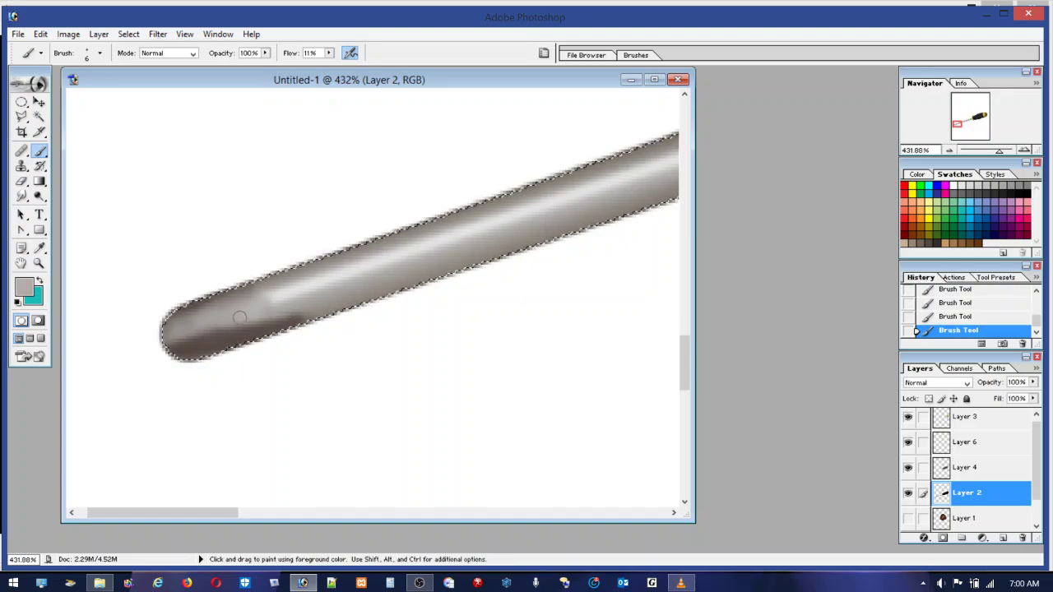
pyautogui.keyDown('alt'); pyautogui.click(263, 322); pyautogui.keyUp('alt')
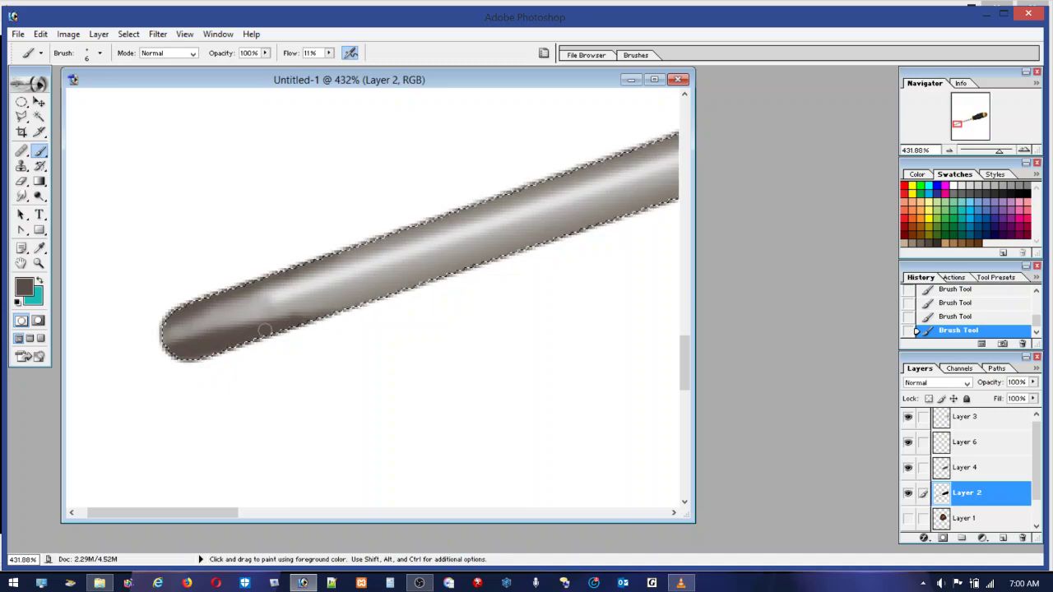
pyautogui.press('alt')
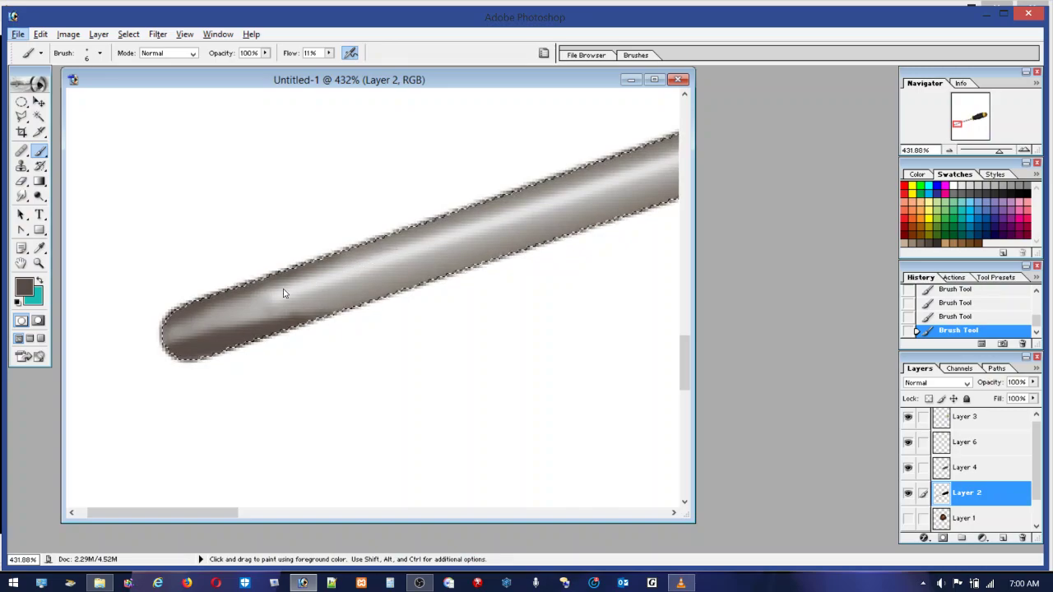
pyautogui.press('alt')
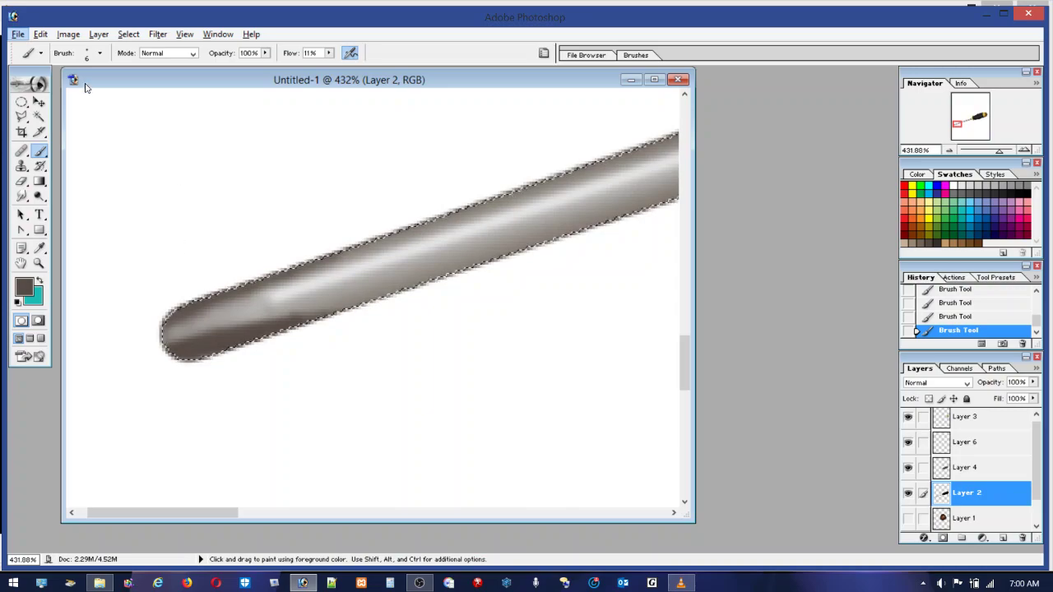
# Switch to the 19 px brush, sample a lighter grey, then shrink the brush to 8 px
pyautogui.click(99, 53)
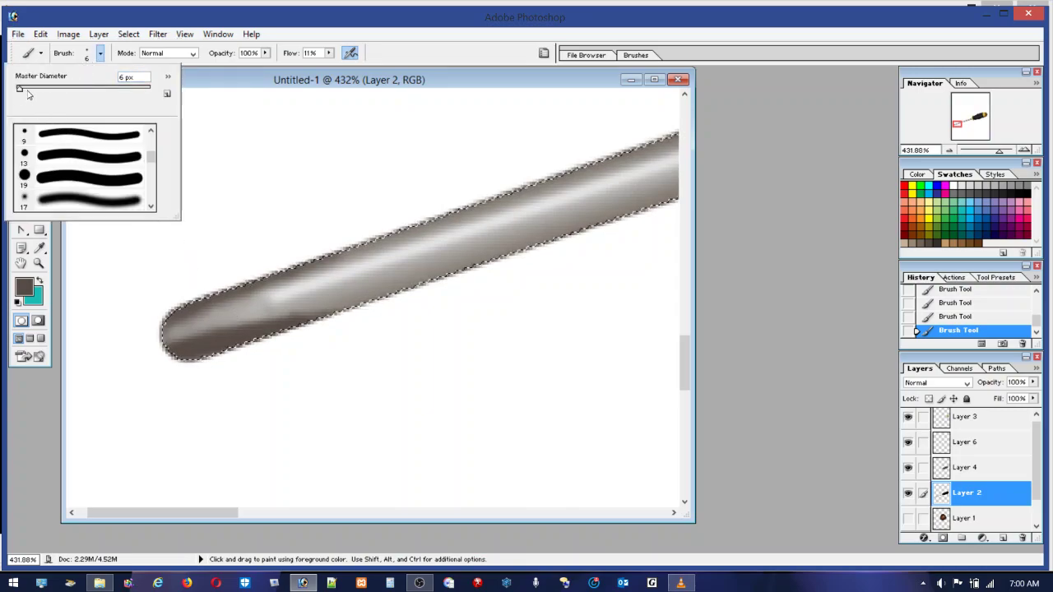
pyautogui.click(115, 178)
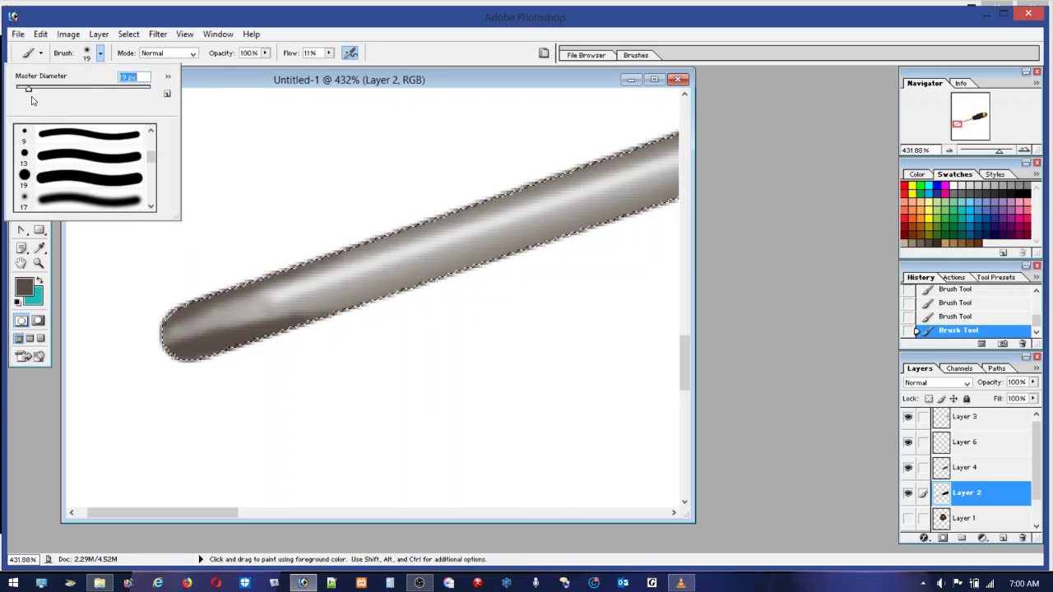
pyautogui.keyDown('alt'); pyautogui.click(208, 308); pyautogui.keyUp('alt')
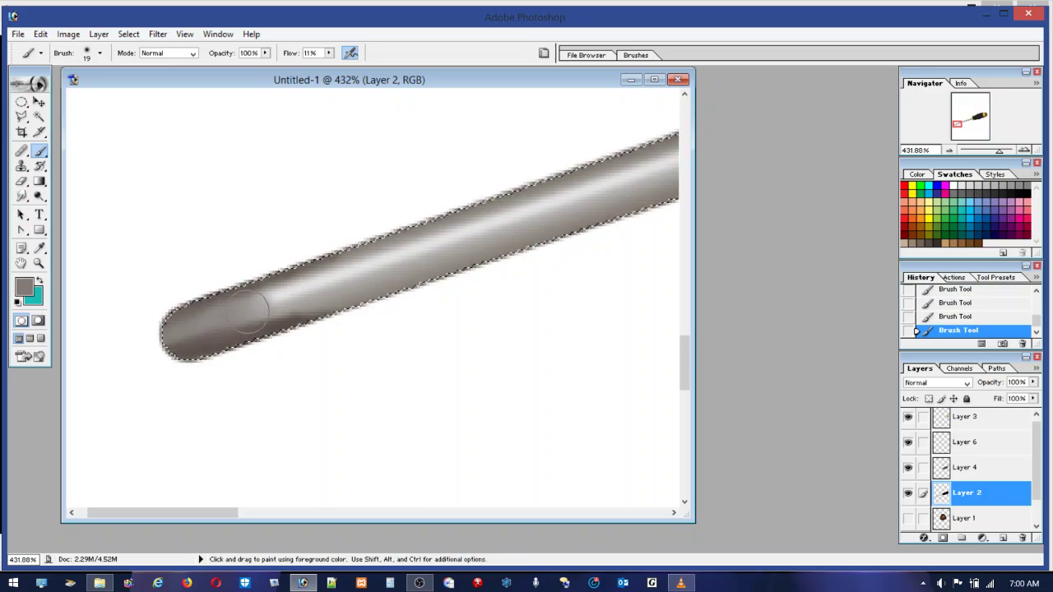
pyautogui.click(99, 52)
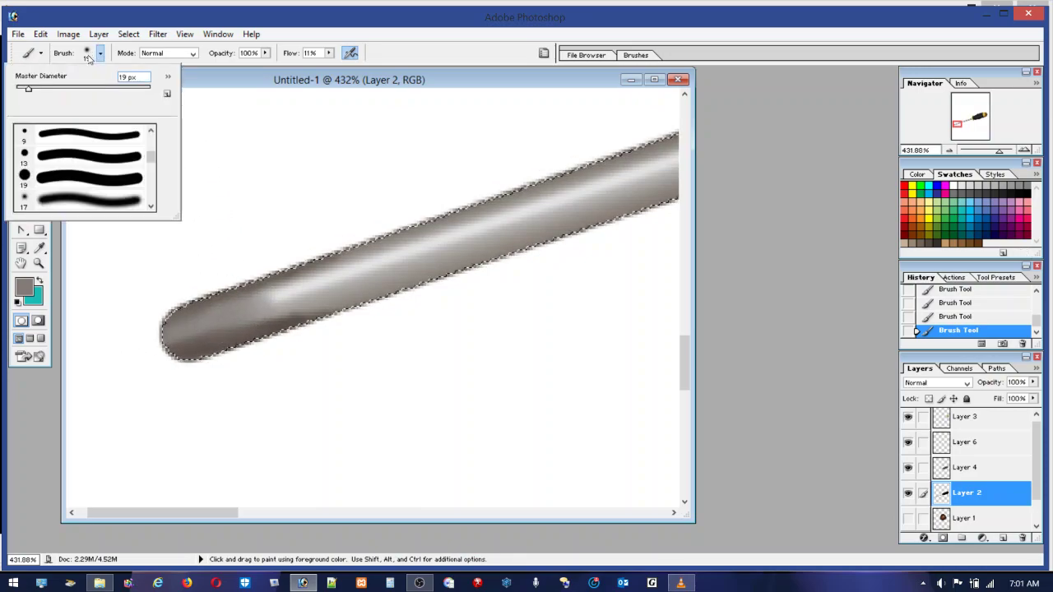
pyautogui.moveTo(23, 91); pyautogui.dragTo(17, 90)
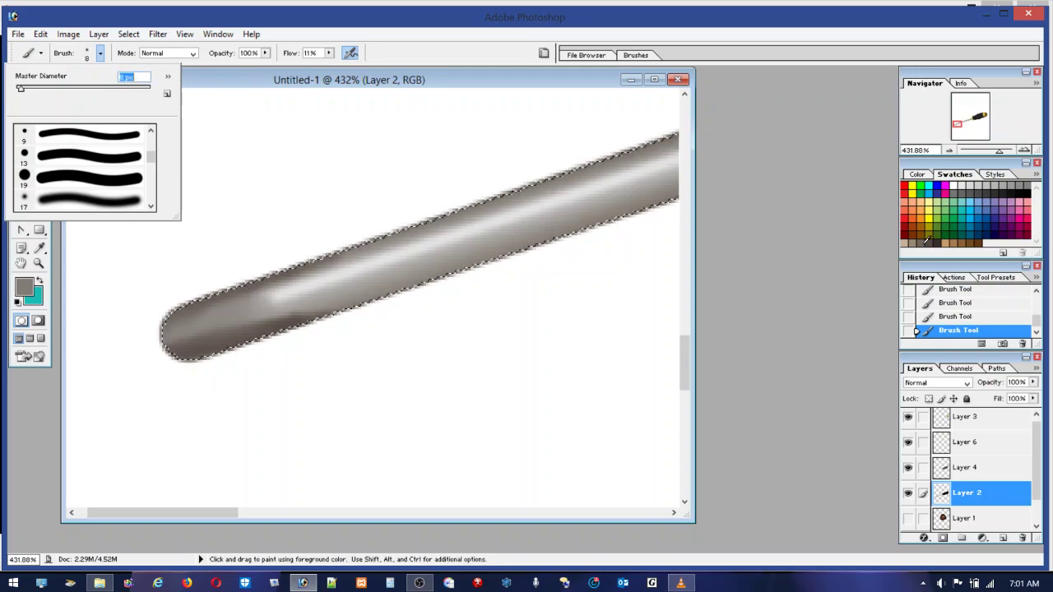
pyautogui.press('Return')
# Darken the lower part of the shaft and its lower edge near the tip
pyautogui.keyDown('alt'); pyautogui.click(271, 333); pyautogui.keyUp('alt')
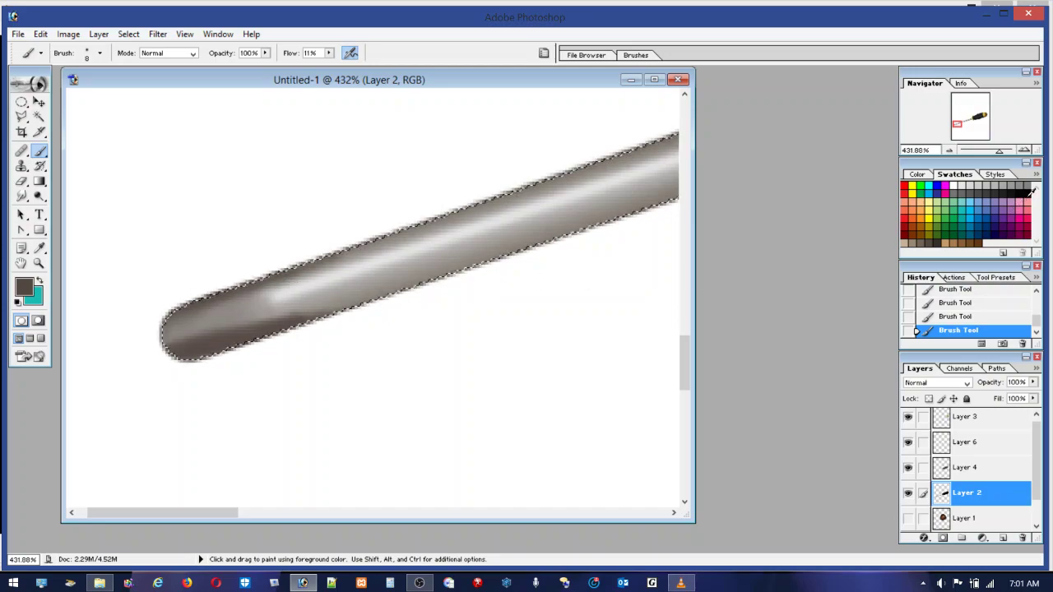
pyautogui.keyDown('alt'); pyautogui.click(444, 283); pyautogui.keyUp('alt')
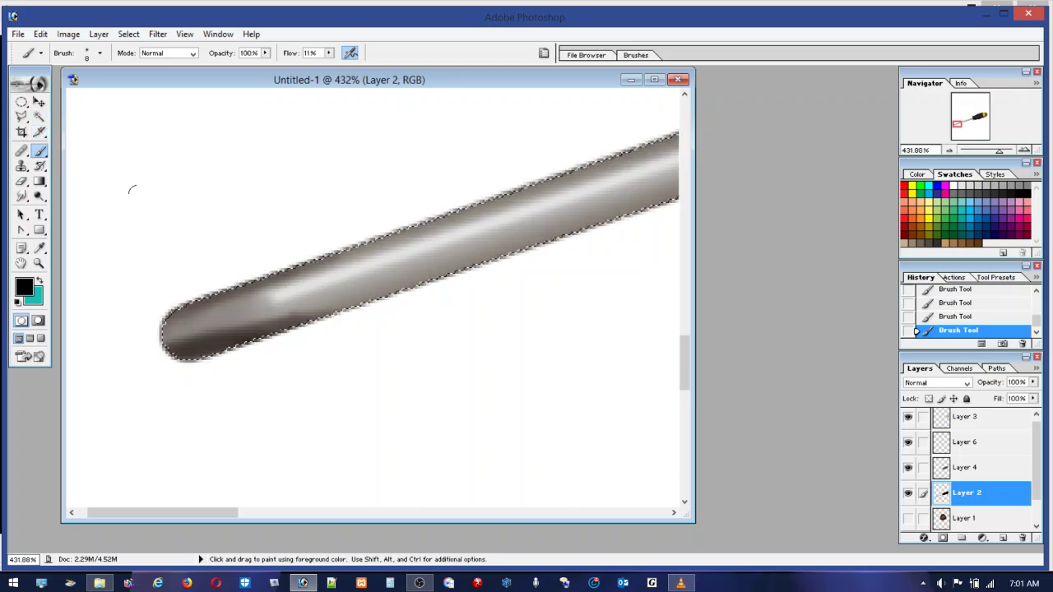
pyautogui.keyDown('alt'); pyautogui.click(238, 286); pyautogui.keyUp('alt')
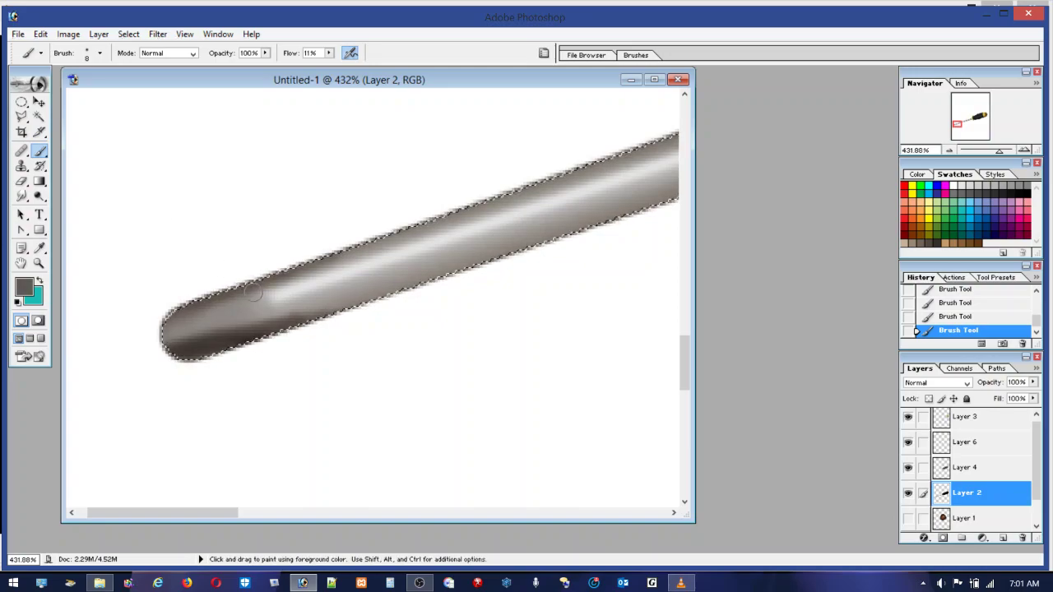
pyautogui.moveTo(273, 317); pyautogui.dragTo(292, 336)
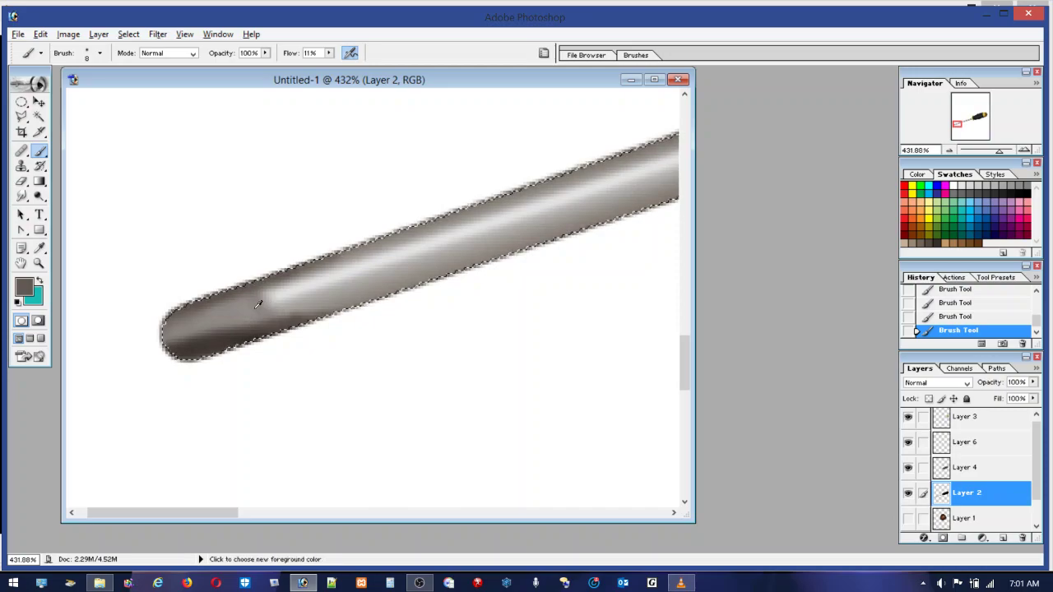
pyautogui.keyDown('alt'); pyautogui.click(261, 324); pyautogui.keyUp('alt')
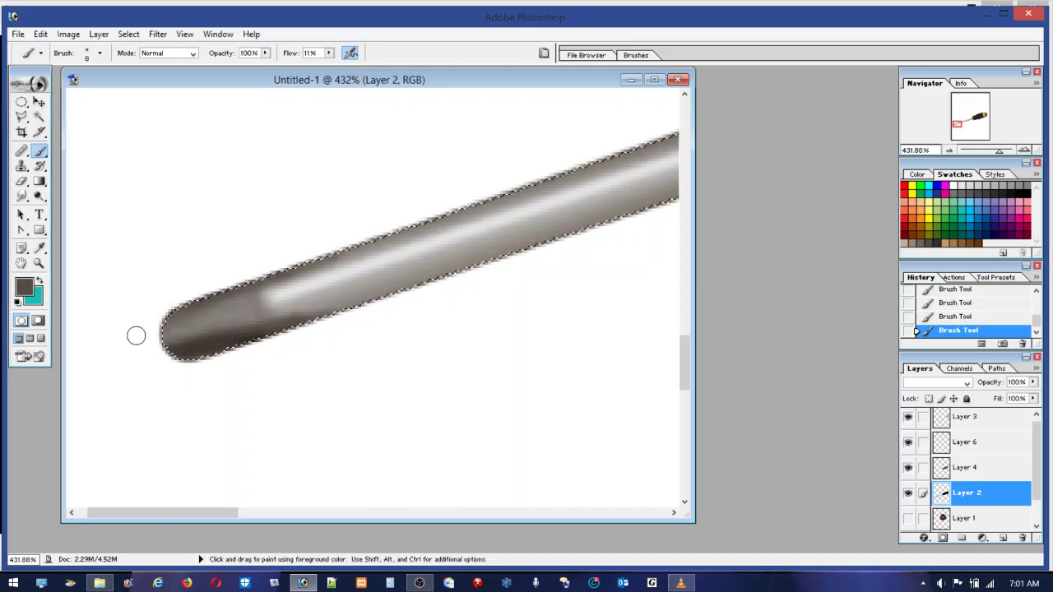
pyautogui.moveTo(134, 334); pyautogui.dragTo(317, 328)
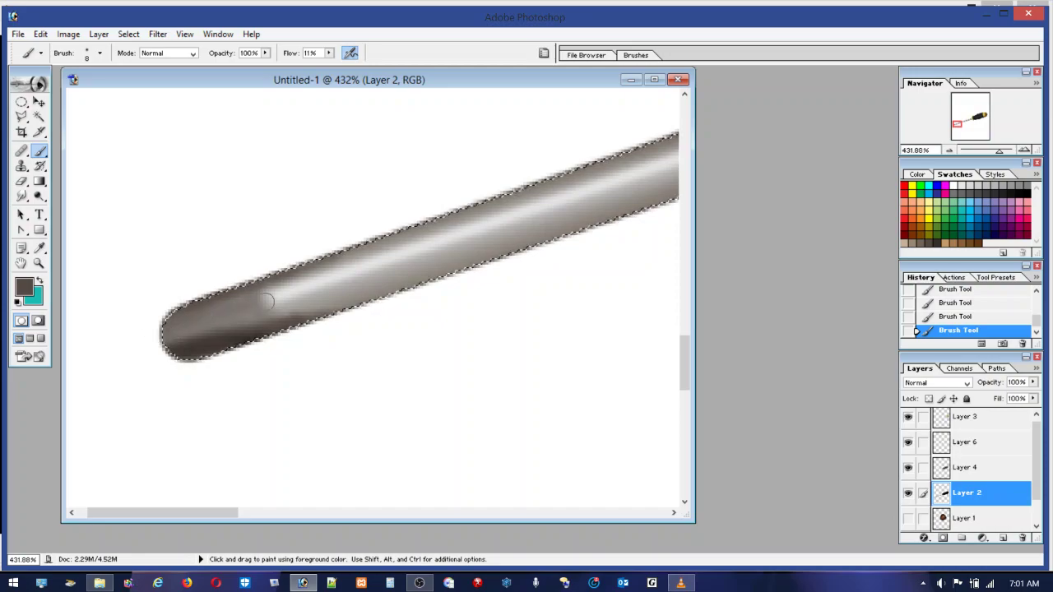
# Paint two light highlight streaks along the shaft using sampled light greys
pyautogui.keyDown('alt'); pyautogui.click(271, 296); pyautogui.keyUp('alt')
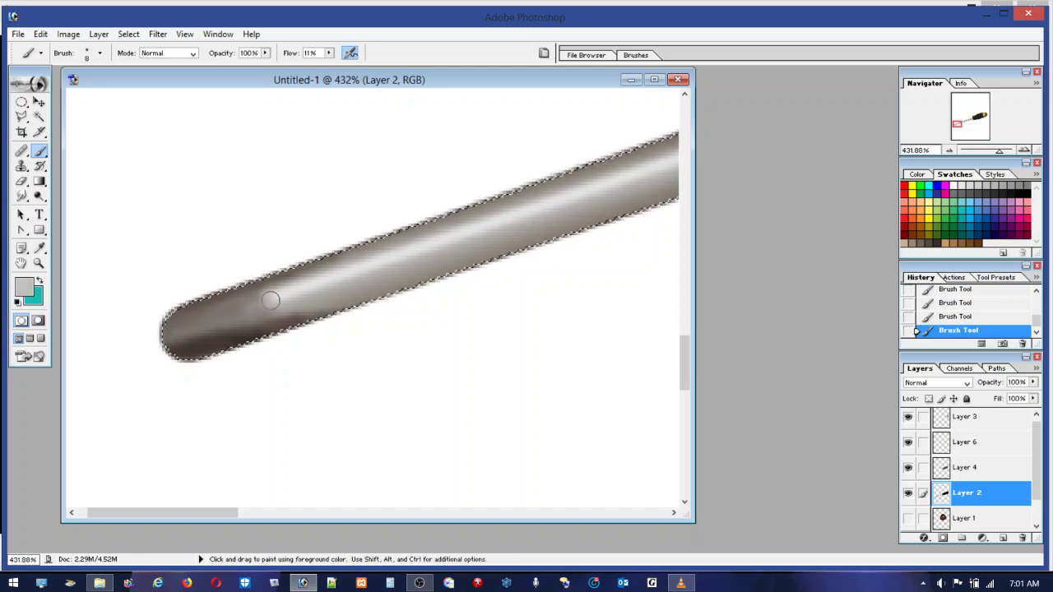
pyautogui.moveTo(271, 300); pyautogui.dragTo(297, 294)
pyautogui.keyDown('alt'); pyautogui.click(239, 308); pyautogui.keyUp('alt')
pyautogui.keyDown('alt'); pyautogui.click(251, 307); pyautogui.keyUp('alt')
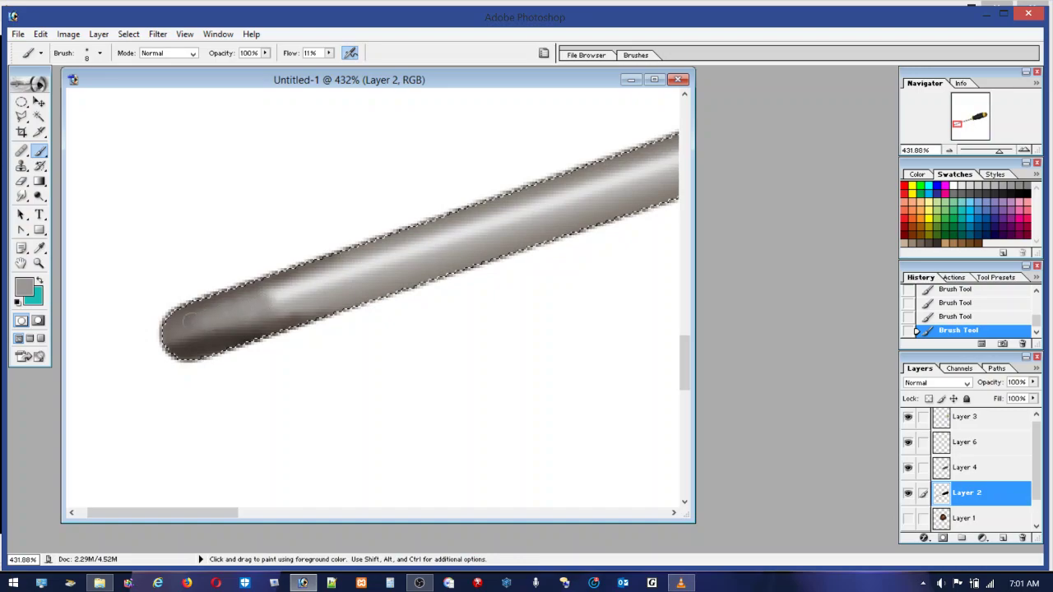
pyautogui.keyDown('alt'); pyautogui.click(279, 292); pyautogui.keyUp('alt')
pyautogui.moveTo(283, 287); pyautogui.dragTo(320, 280)
pyautogui.keyDown('alt'); pyautogui.click(254, 330); pyautogui.keyUp('alt')
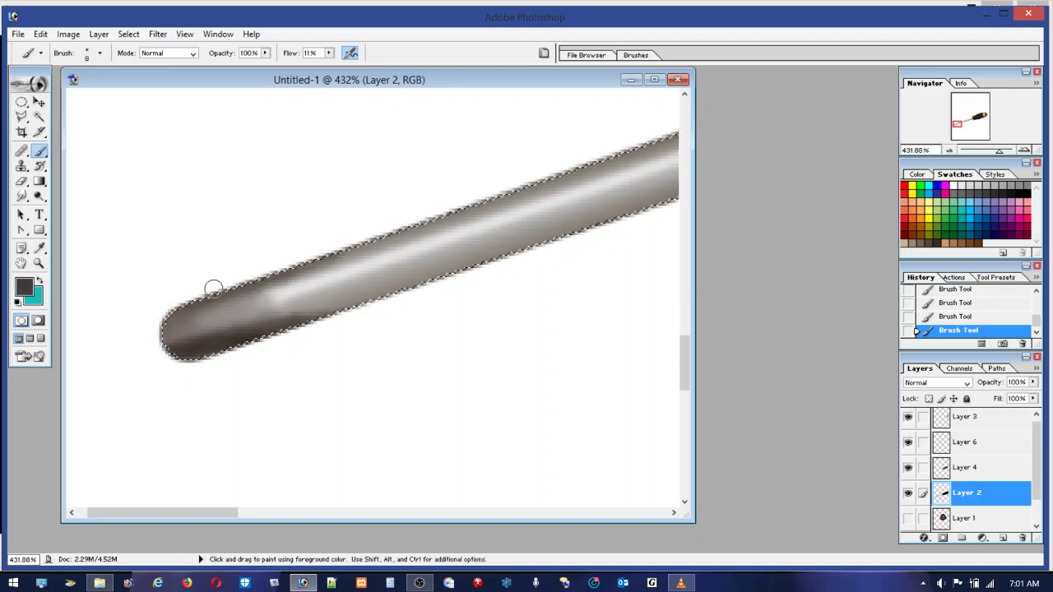
pyautogui.click(22, 117)
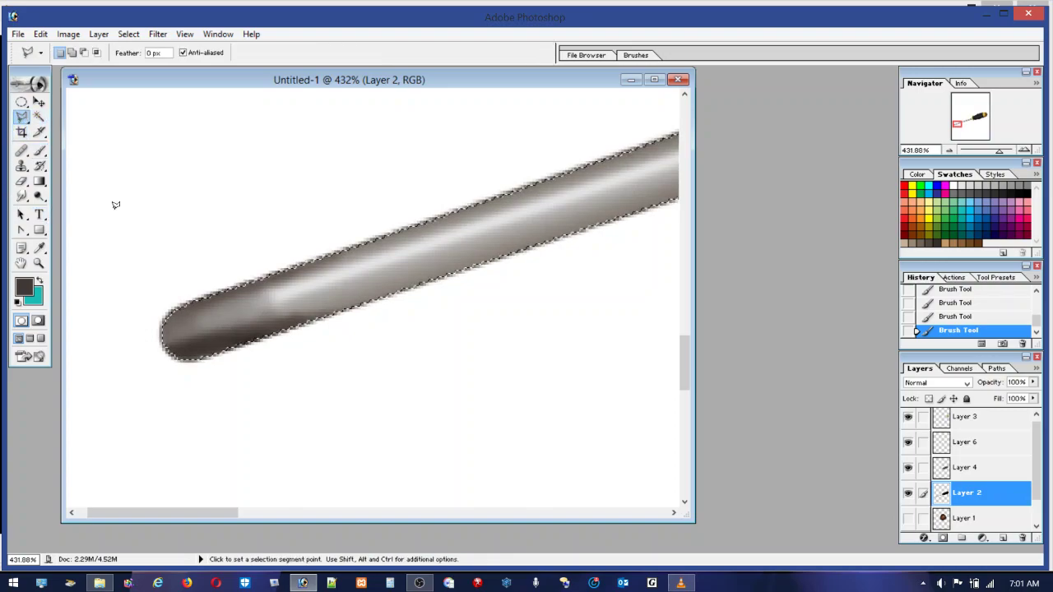
# Outline an area over the tip's upper edge and delete it
pyautogui.click(334, 247)
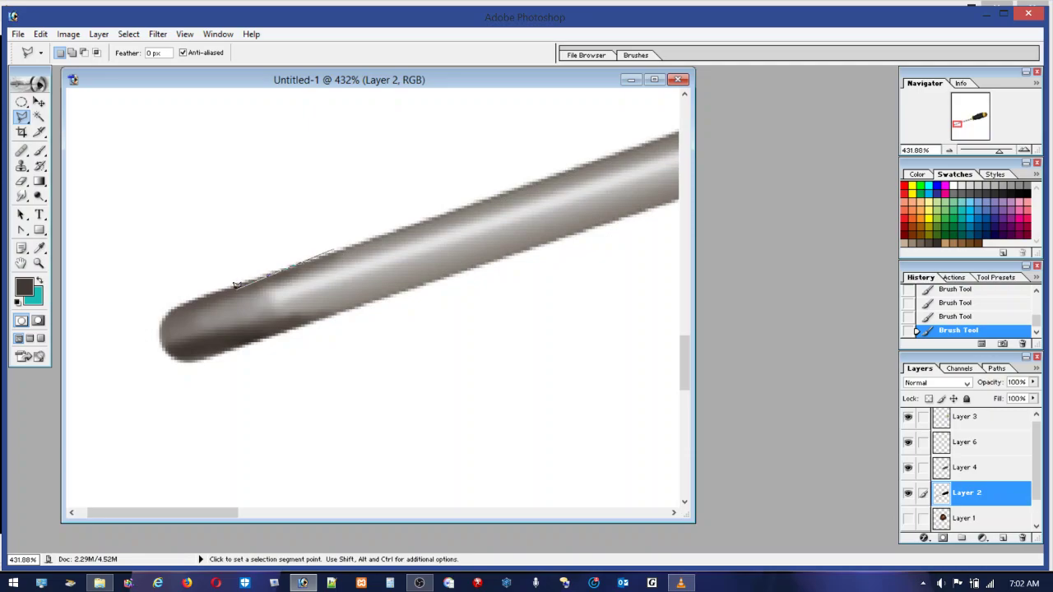
pyautogui.click(141, 330)
pyautogui.click(113, 325)
pyautogui.doubleClick(283, 191)
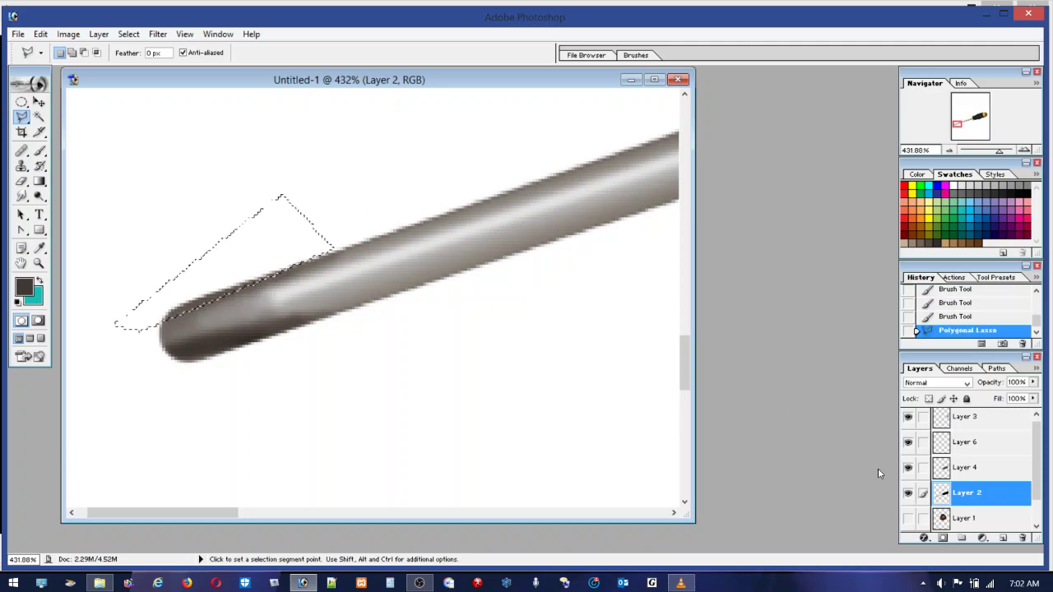
pyautogui.press('Delete')
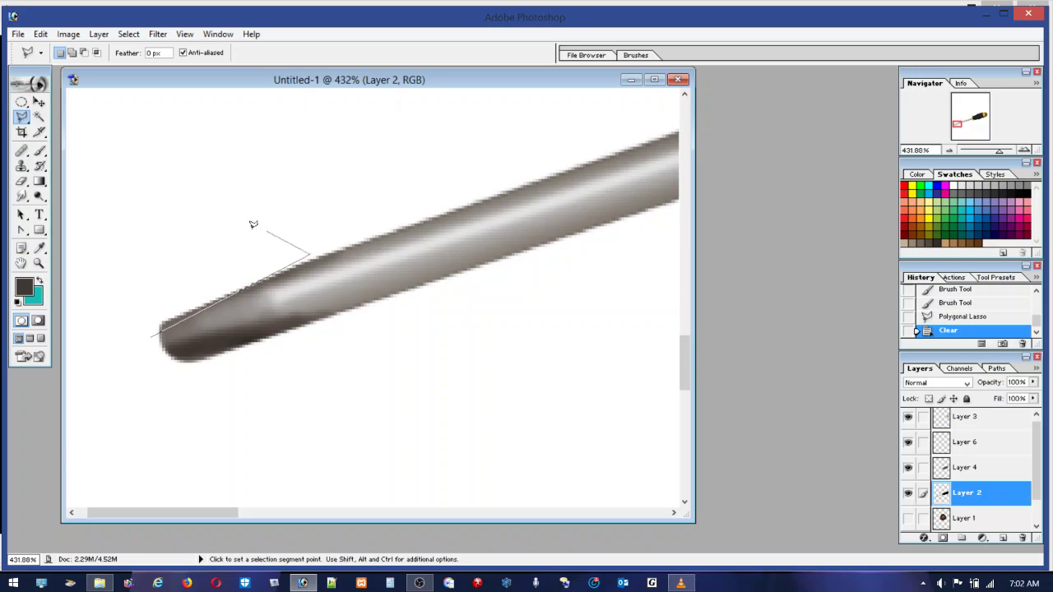
# Cut a second angled area off the tip and drop the selection
pyautogui.click(169, 226)
pyautogui.doubleClick(79, 329)
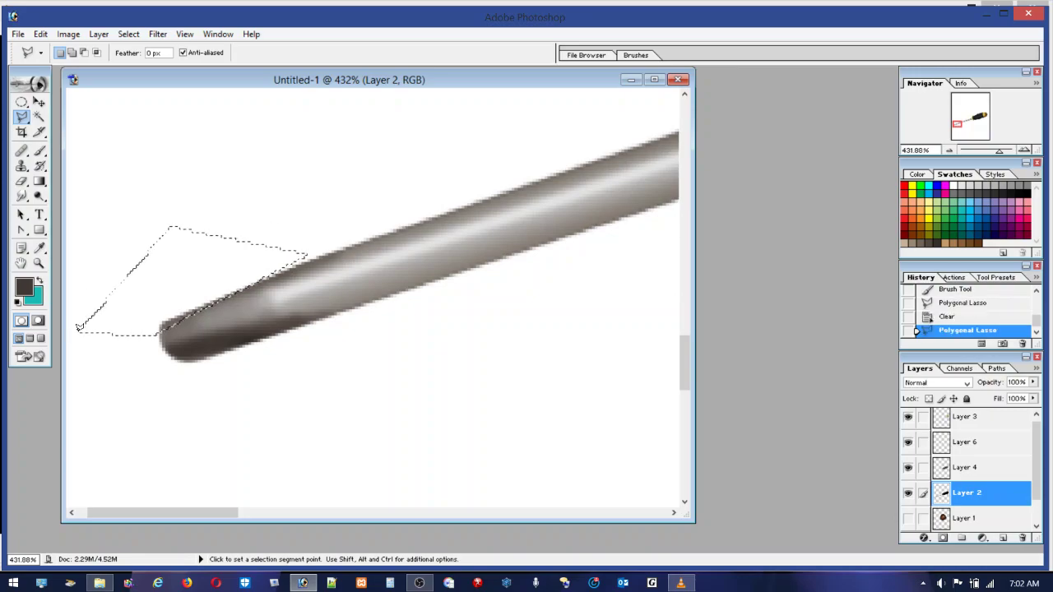
pyautogui.press('Delete')
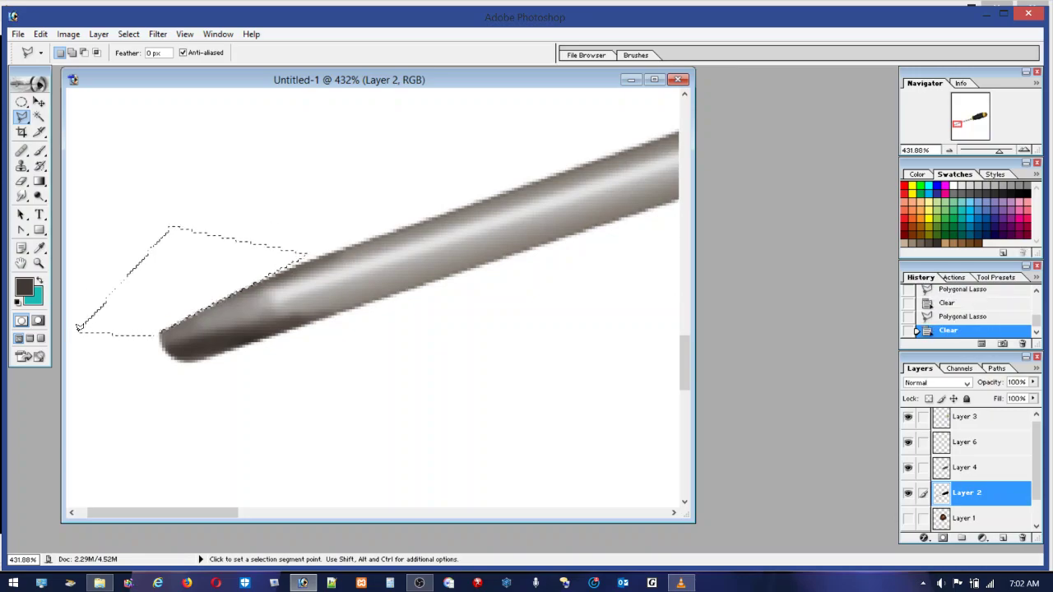
pyautogui.click(160, 337)
# Clear the stray pixels under the tip, deselect, and view the whole screwdriver at 100%
pyautogui.click(167, 346)
pyautogui.click(192, 353)
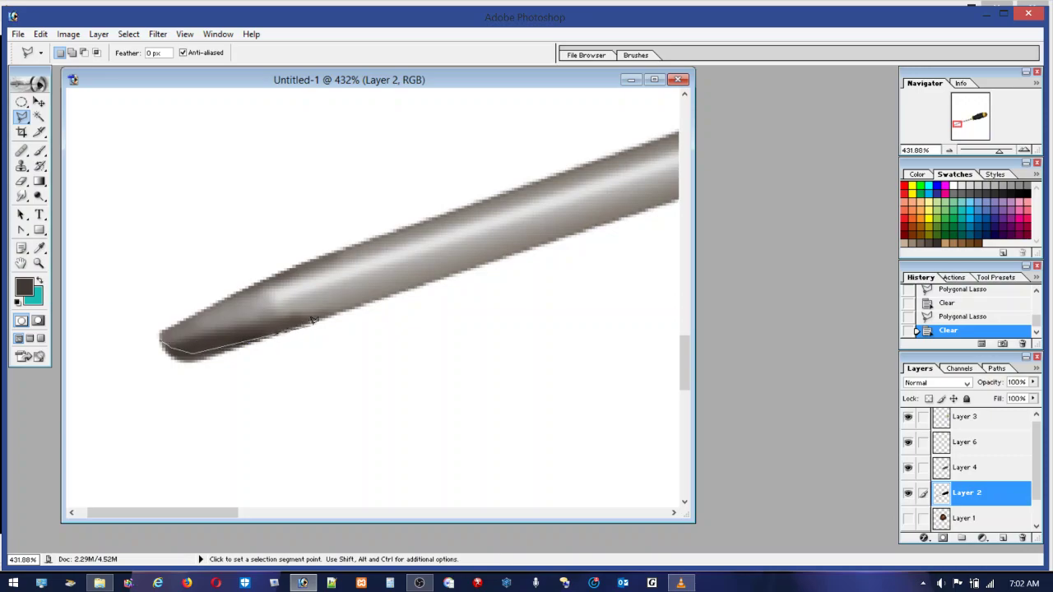
pyautogui.click(364, 305)
pyautogui.click(404, 356)
pyautogui.click(196, 428)
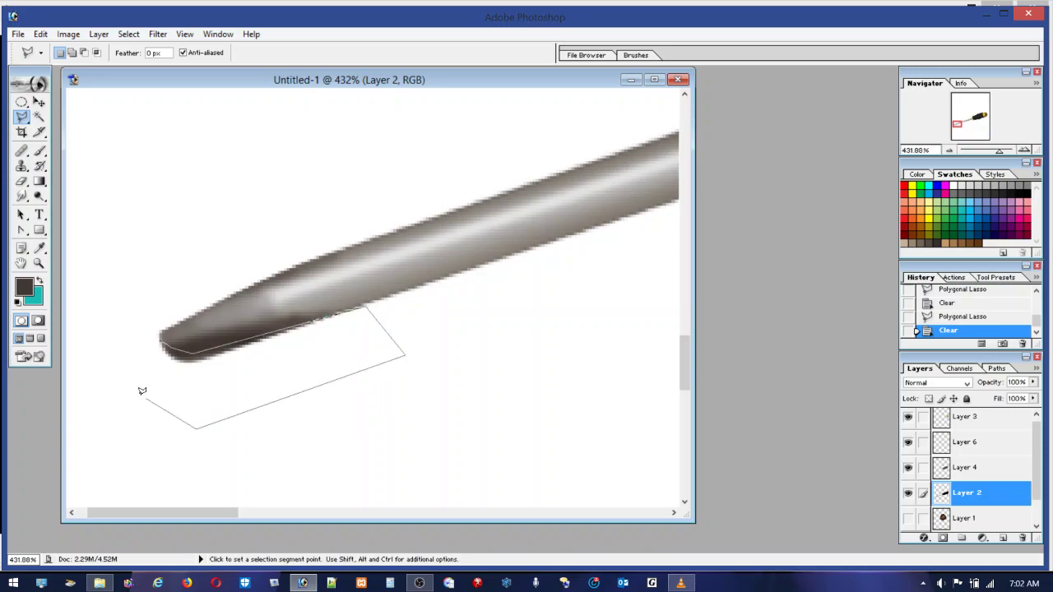
pyautogui.doubleClick(137, 379)
pyautogui.press('Delete')
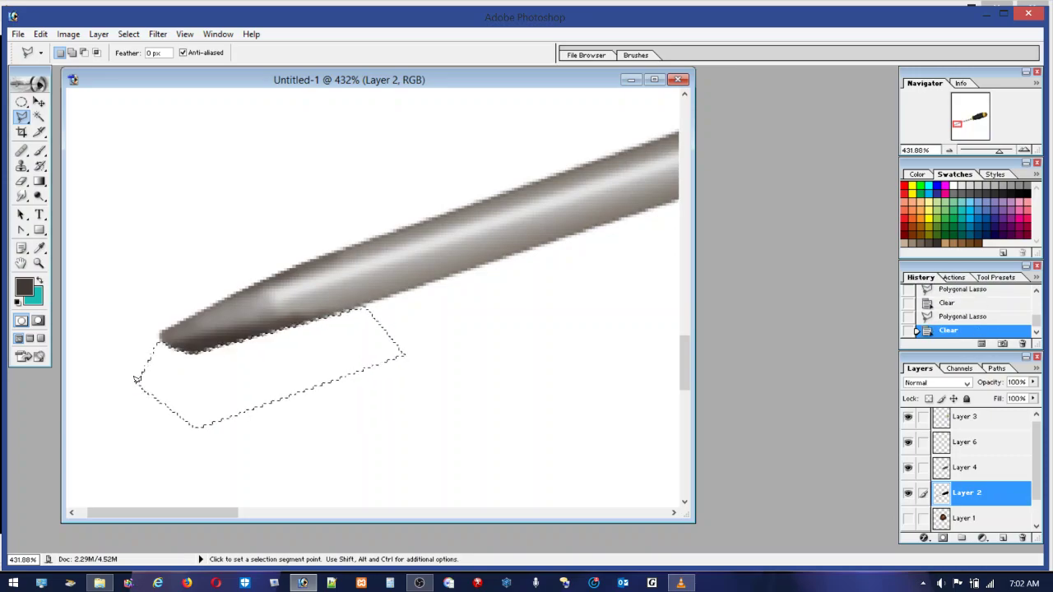
pyautogui.hotkey('ctrl', 'd')
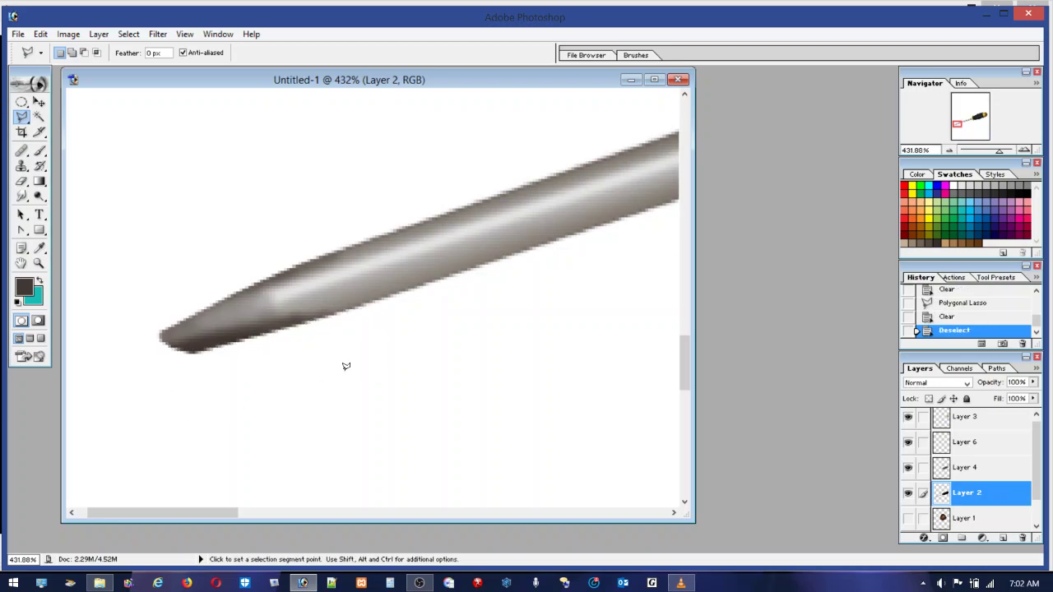
pyautogui.doubleClick(38, 264)
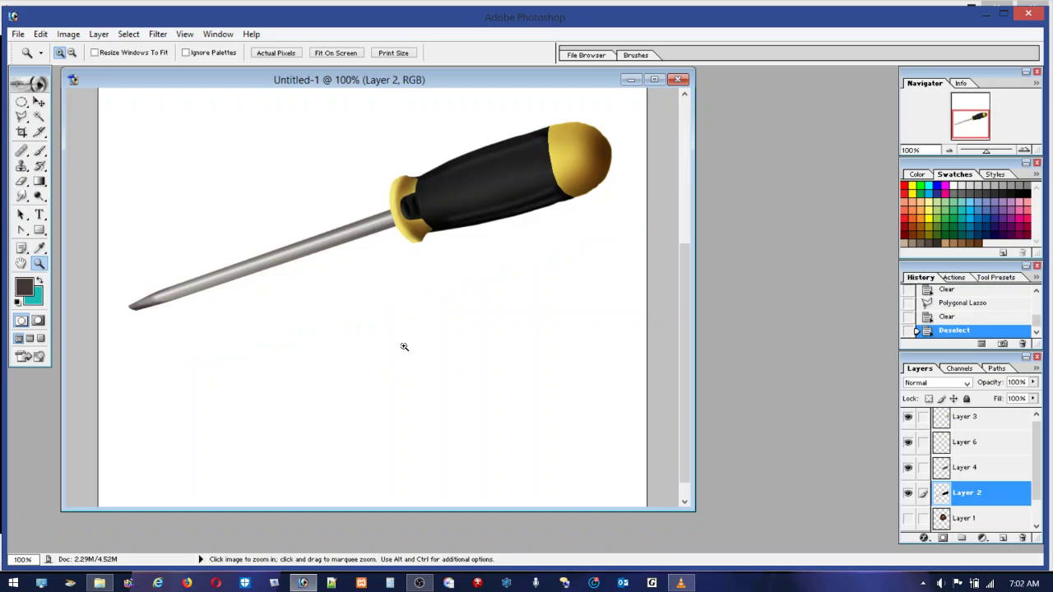
# Reload the saved screwdriver selection, set black paint, zoom in, and use a 13 px brush
pyautogui.keyDown('ctrl'); pyautogui.click(967, 494); pyautogui.keyUp('ctrl')
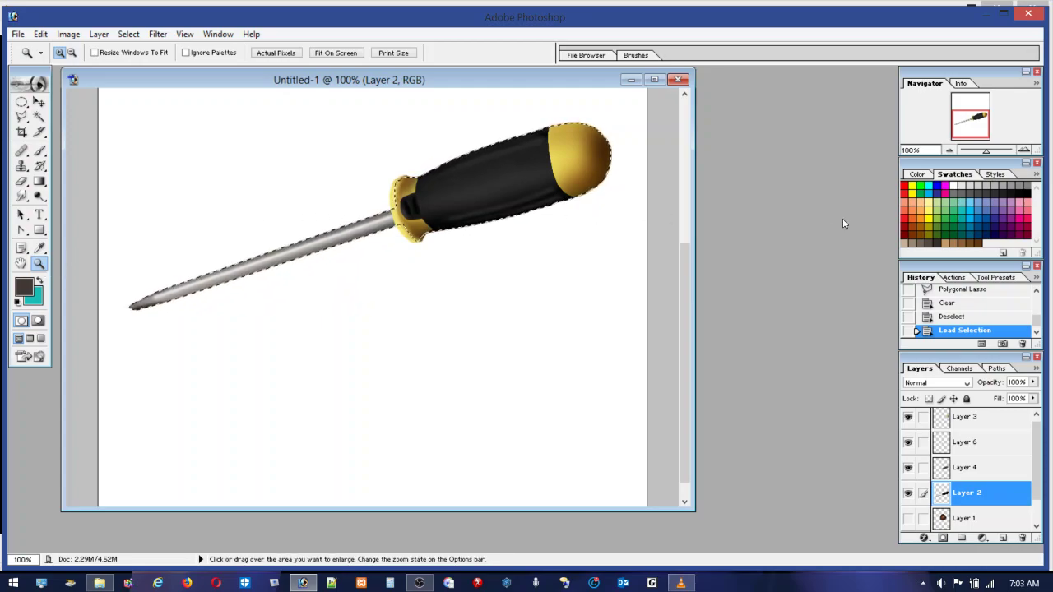
pyautogui.click(1027, 190)
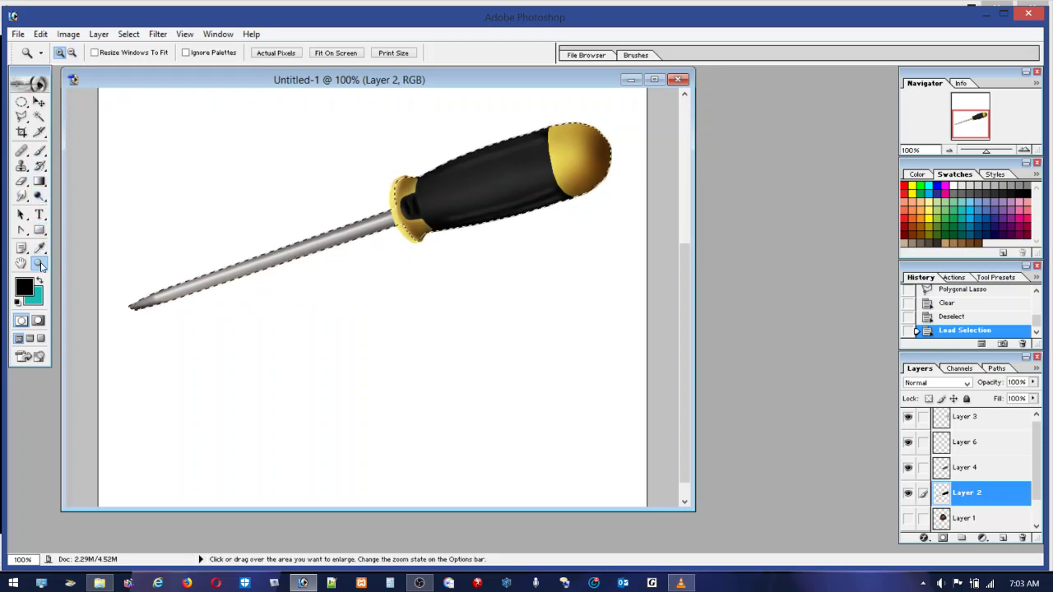
pyautogui.moveTo(470, 336); pyautogui.dragTo(481, 345)
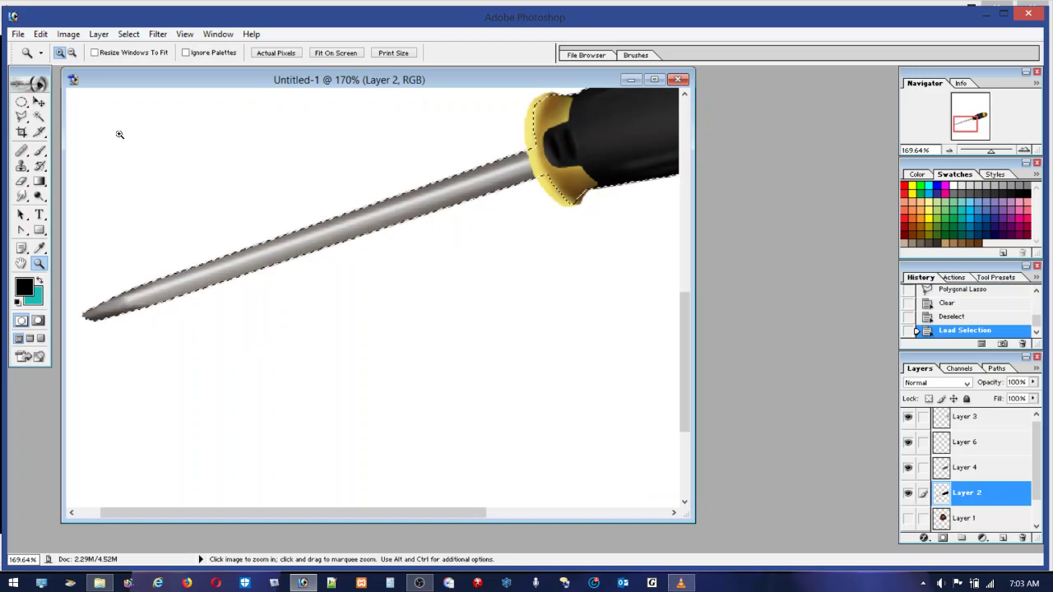
pyautogui.click(40, 150)
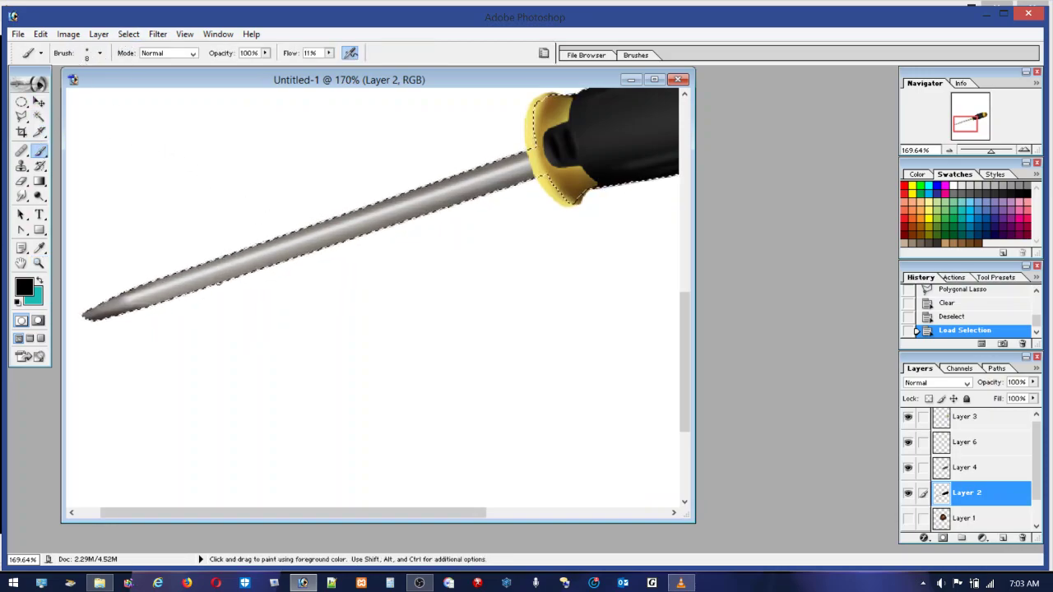
pyautogui.click(99, 52)
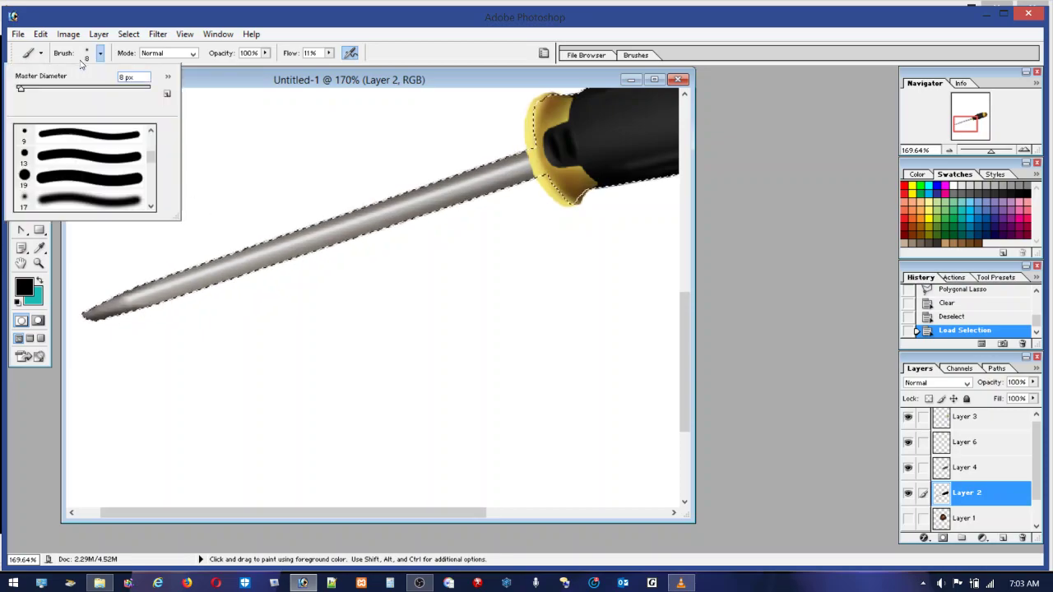
pyautogui.moveTo(21, 87); pyautogui.dragTo(26, 87)
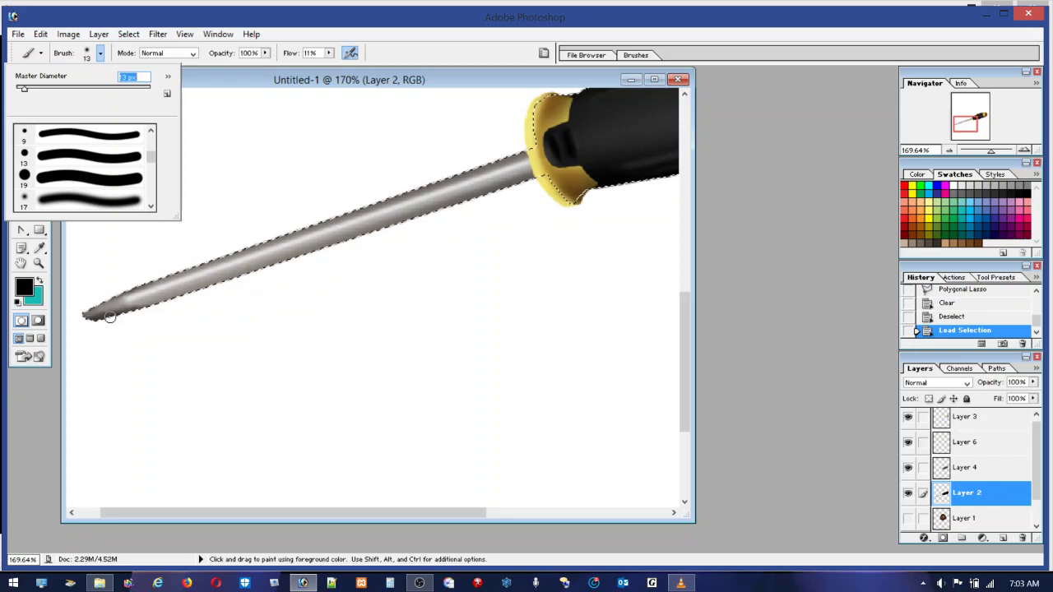
# Paint straight dark shading strokes along the shaft edges, deselect, and fit the image to the window
pyautogui.moveTo(130, 307); pyautogui.dragTo(315, 241)
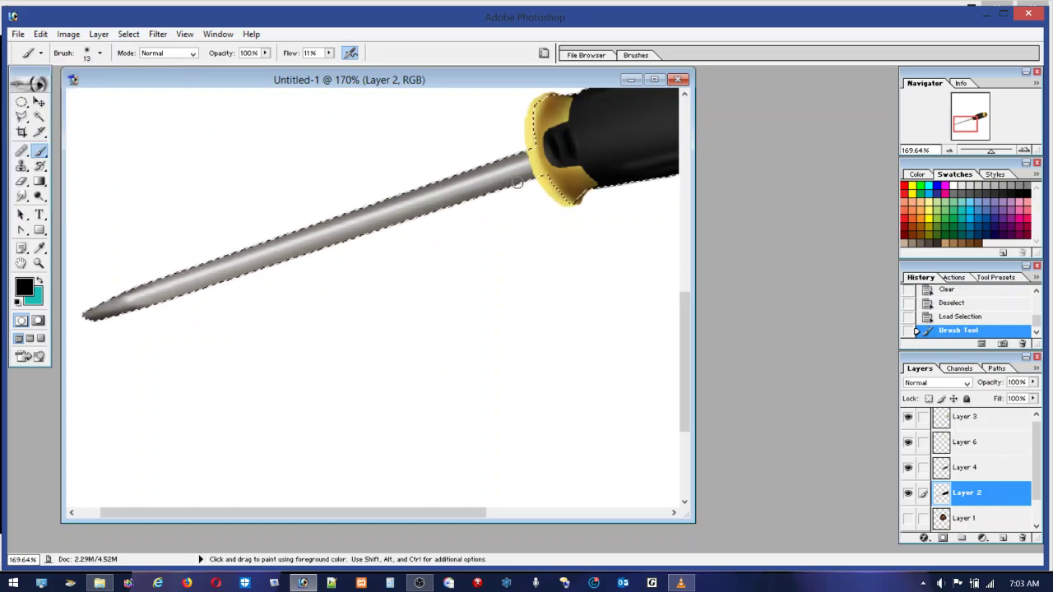
pyautogui.press('shift')
pyautogui.keyDown('shift'); pyautogui.click(527, 182); pyautogui.keyUp('shift')
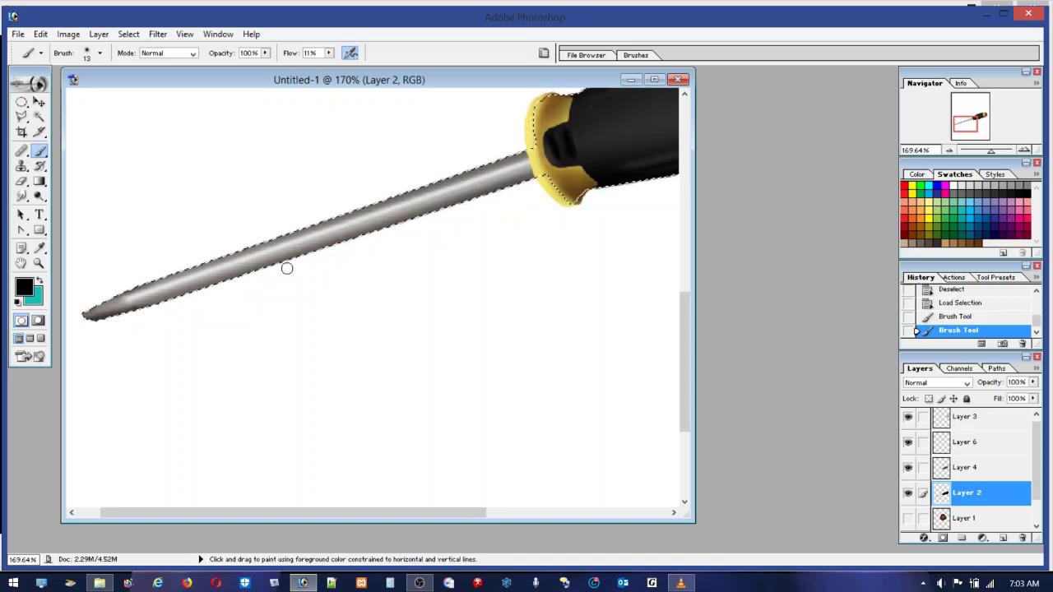
pyautogui.keyDown('shift'); pyautogui.click(134, 313); pyautogui.keyUp('shift')
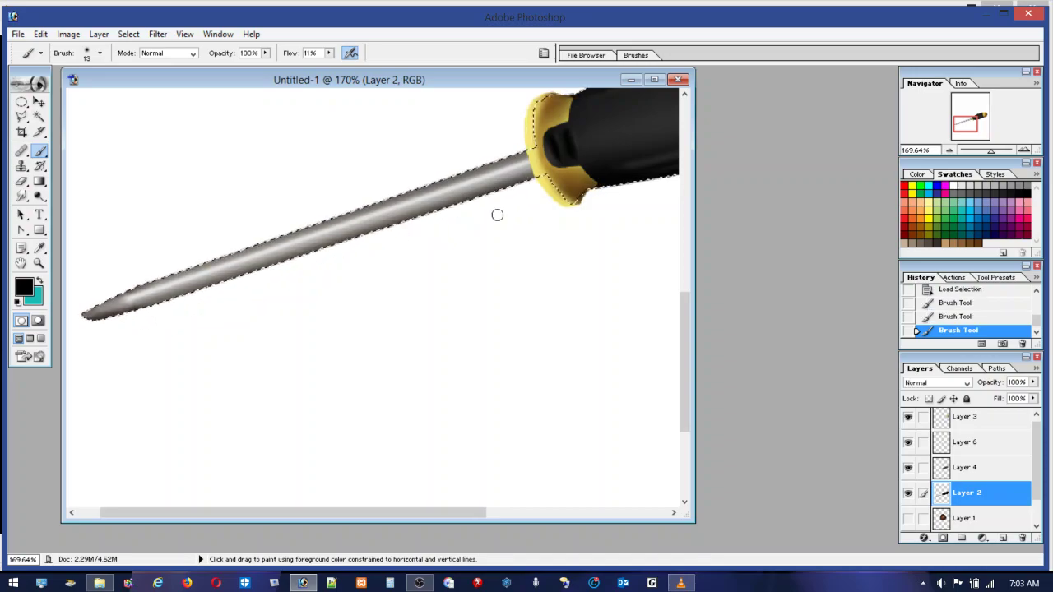
pyautogui.keyDown('shift'); pyautogui.click(536, 181); pyautogui.keyUp('shift')
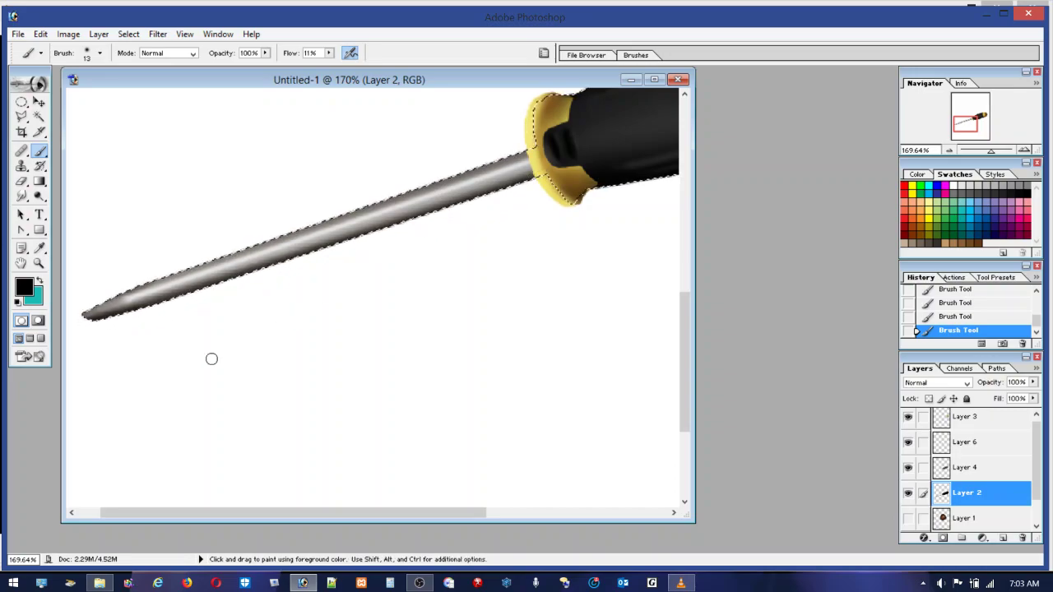
pyautogui.click(22, 102)
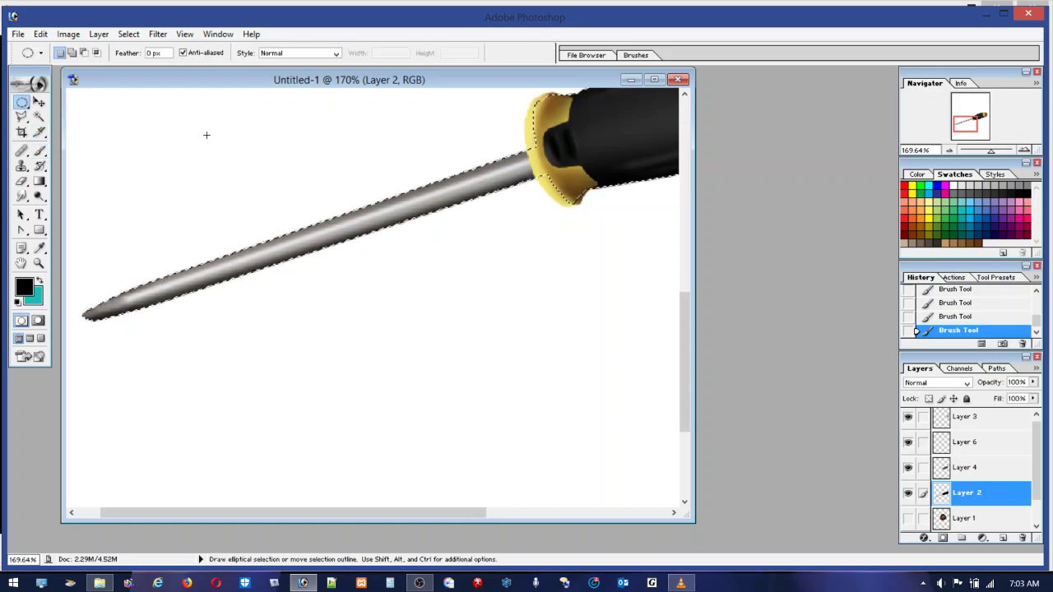
pyautogui.click(207, 135)
pyautogui.doubleClick(21, 264)
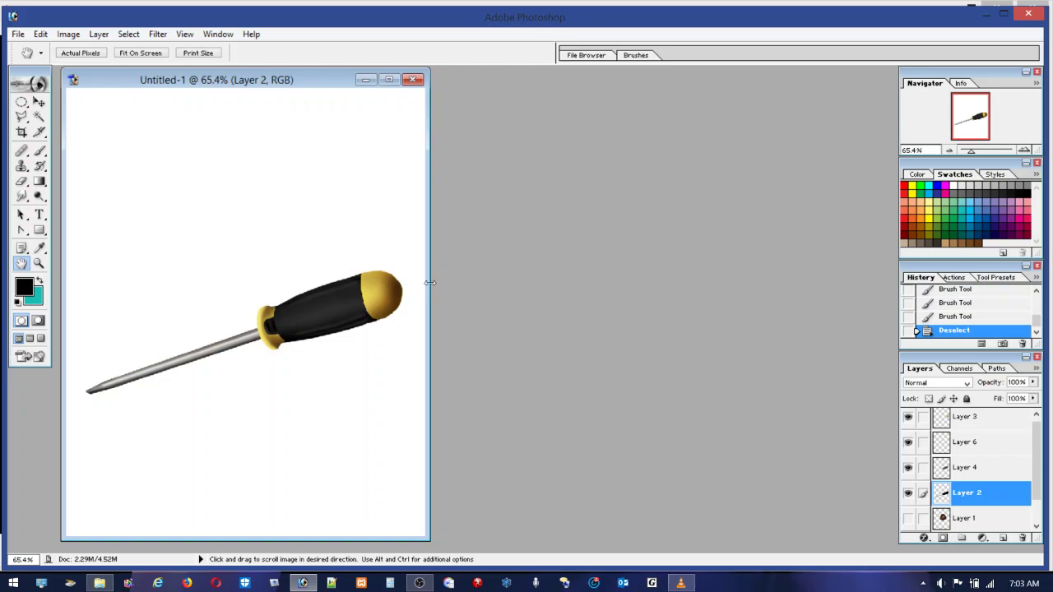
# Widen the document window and zoom to 198% on the black handle and yellow end caps
pyautogui.moveTo(429, 282); pyautogui.dragTo(721, 265)
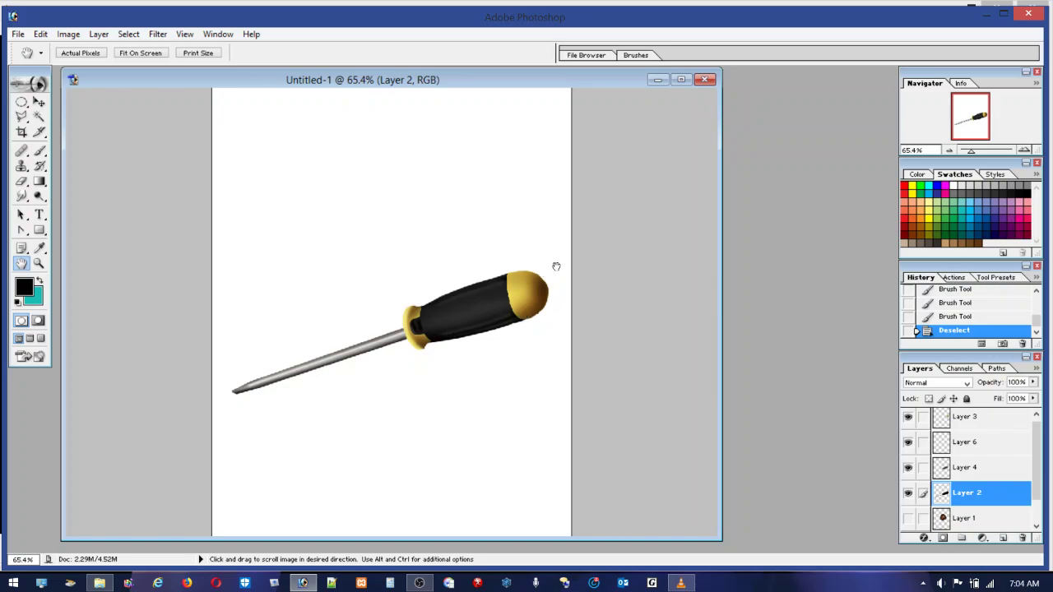
pyautogui.click(38, 264)
pyautogui.moveTo(411, 230); pyautogui.dragTo(577, 386)
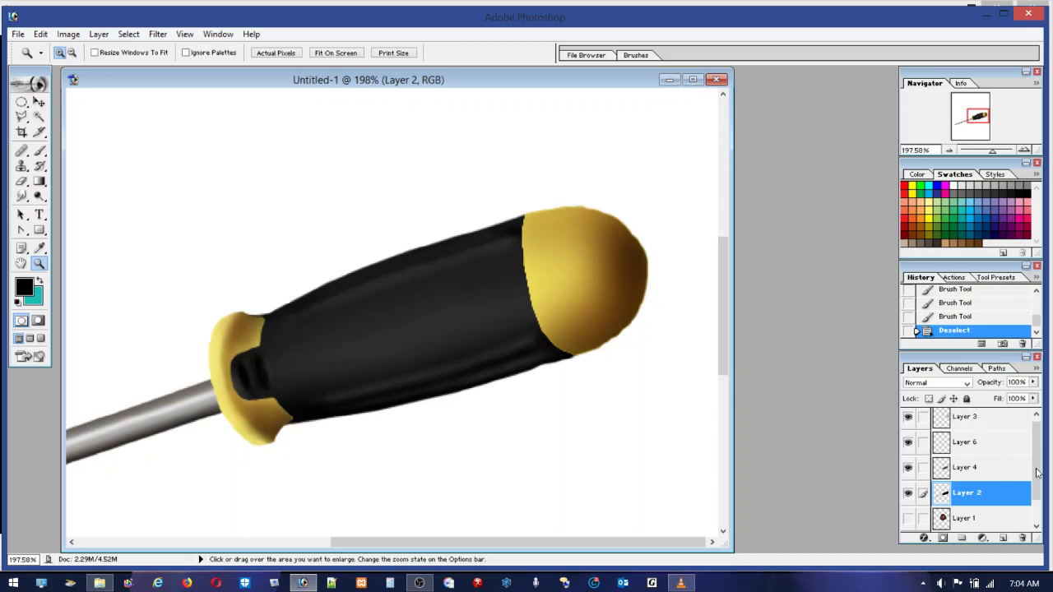
pyautogui.moveTo(1038, 473); pyautogui.dragTo(1040, 445)
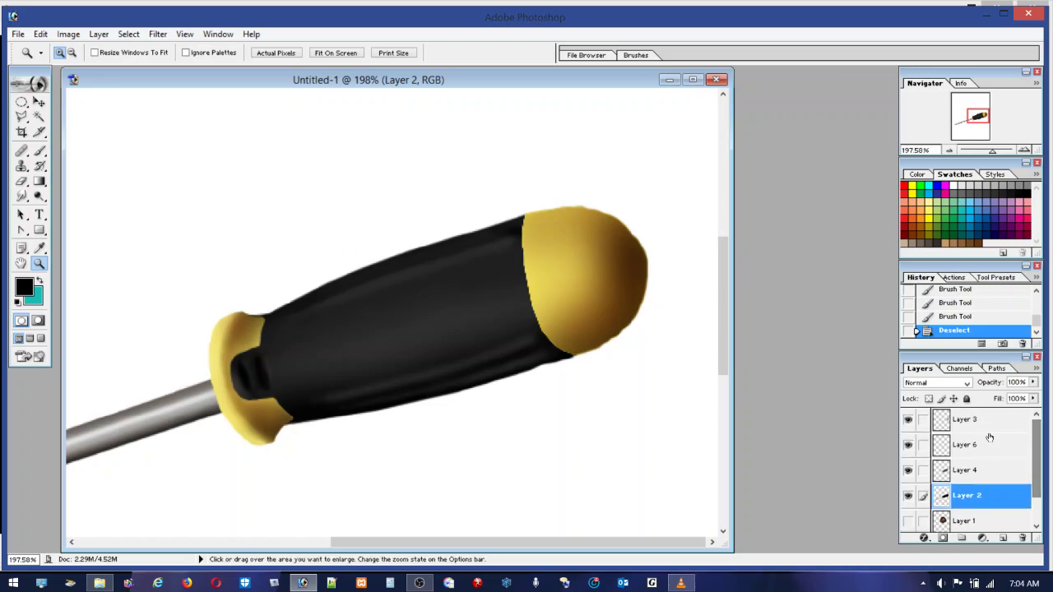
# Make Layer 3 visible and active again, then soften it with Filter > Blur > Blur
pyautogui.click(908, 420)
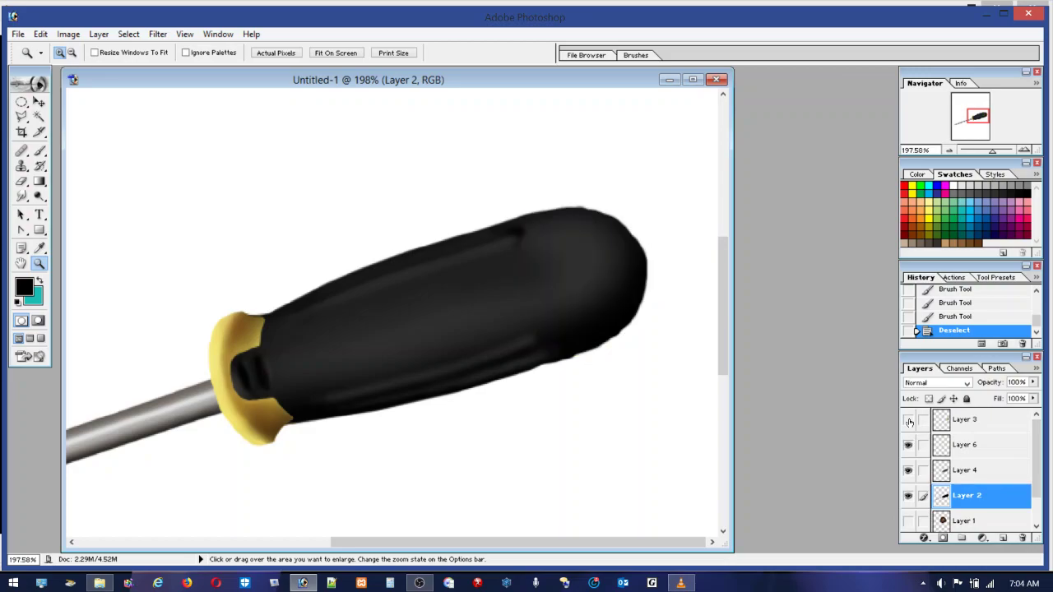
pyautogui.click(963, 422)
pyautogui.click(158, 33)
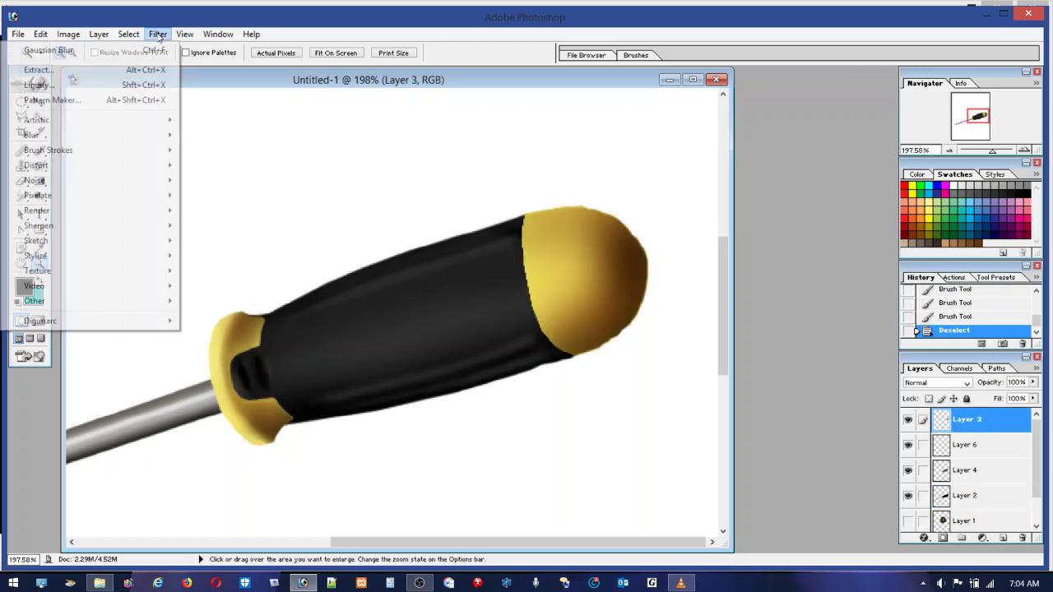
pyautogui.moveTo(52, 137)
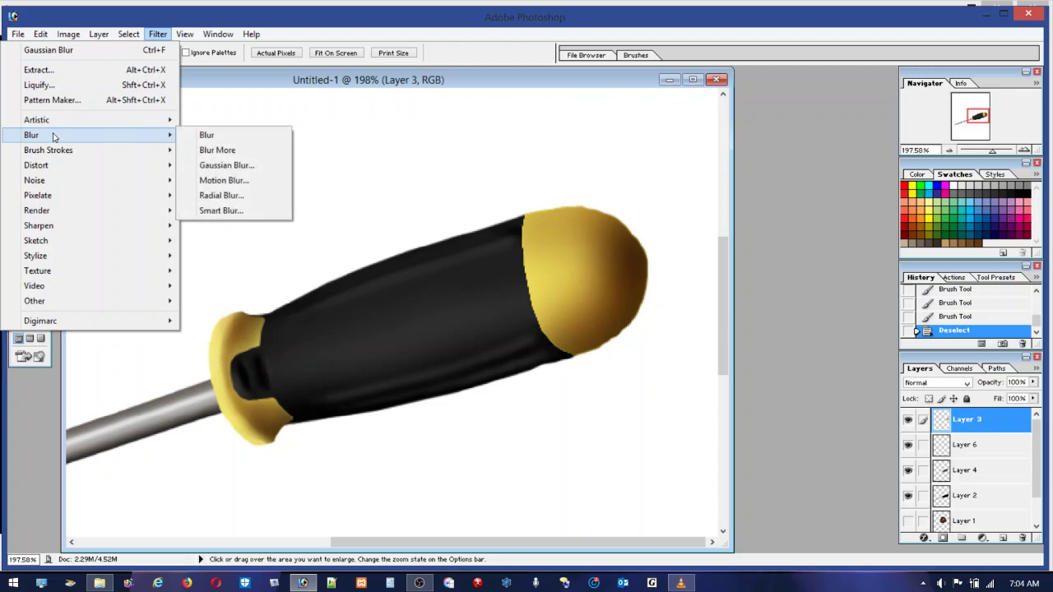
pyautogui.click(206, 135)
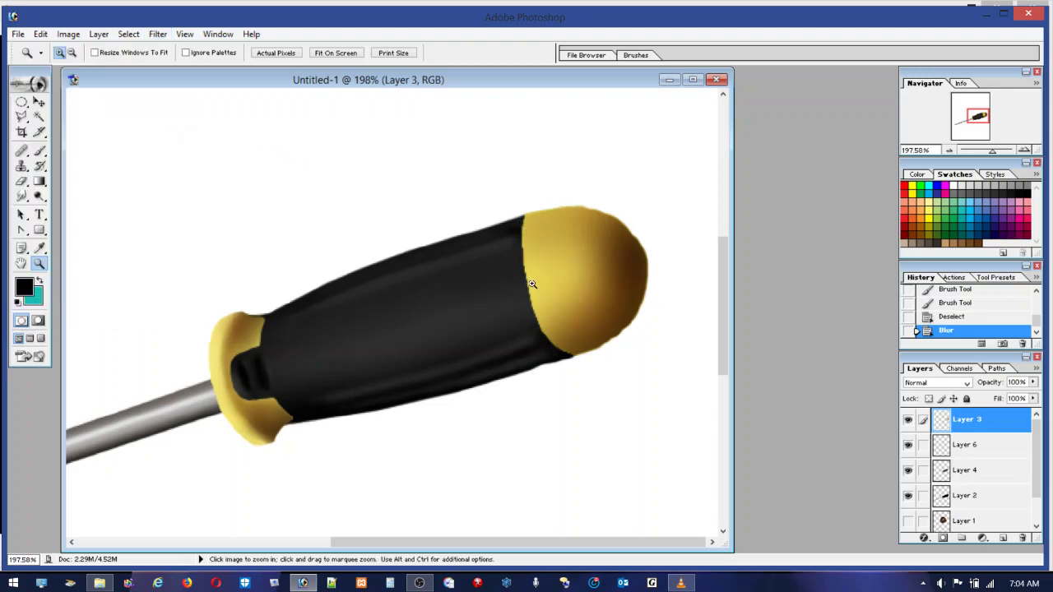
pyautogui.click(23, 183)
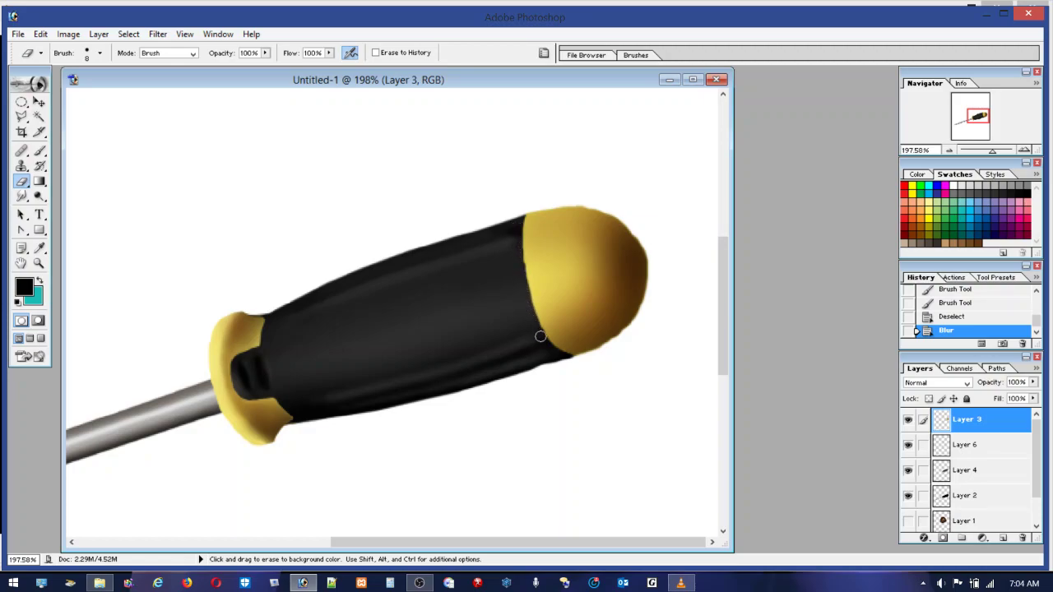
# Erase stray fringe near the grip and dab sampled cap yellow onto the edge, undoing the last dab
pyautogui.moveTo(553, 354); pyautogui.dragTo(604, 371)
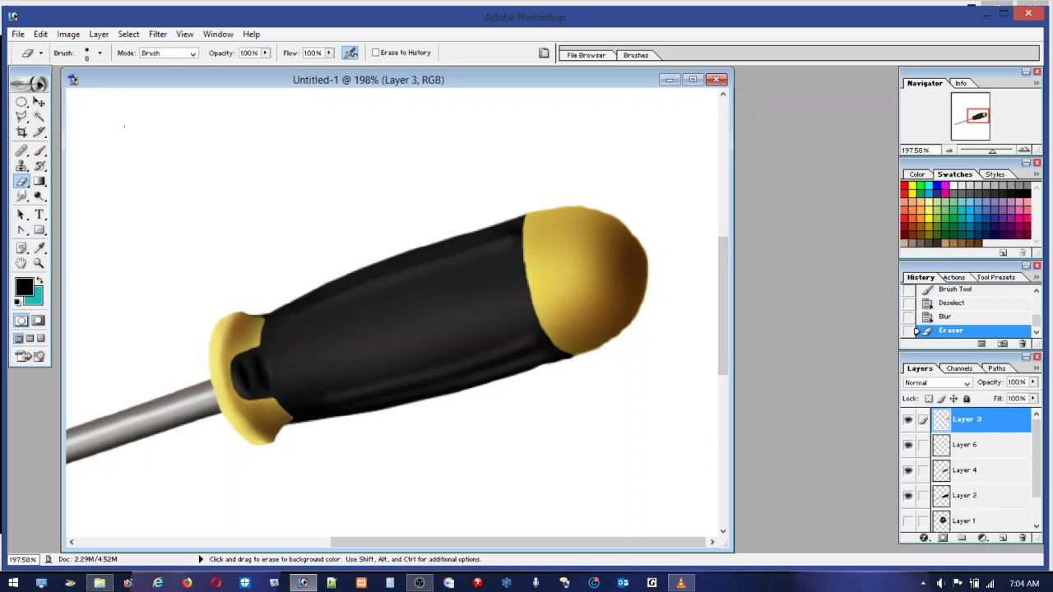
pyautogui.click(39, 151)
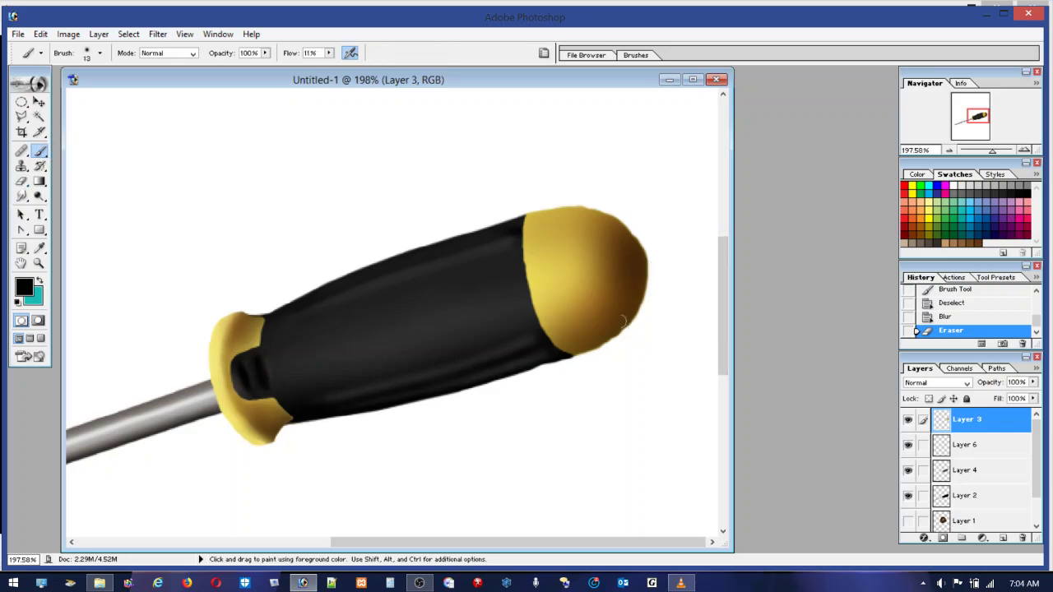
pyautogui.keyDown('alt'); pyautogui.click(531, 264); pyautogui.keyUp('alt')
pyautogui.moveTo(529, 264); pyautogui.dragTo(532, 262)
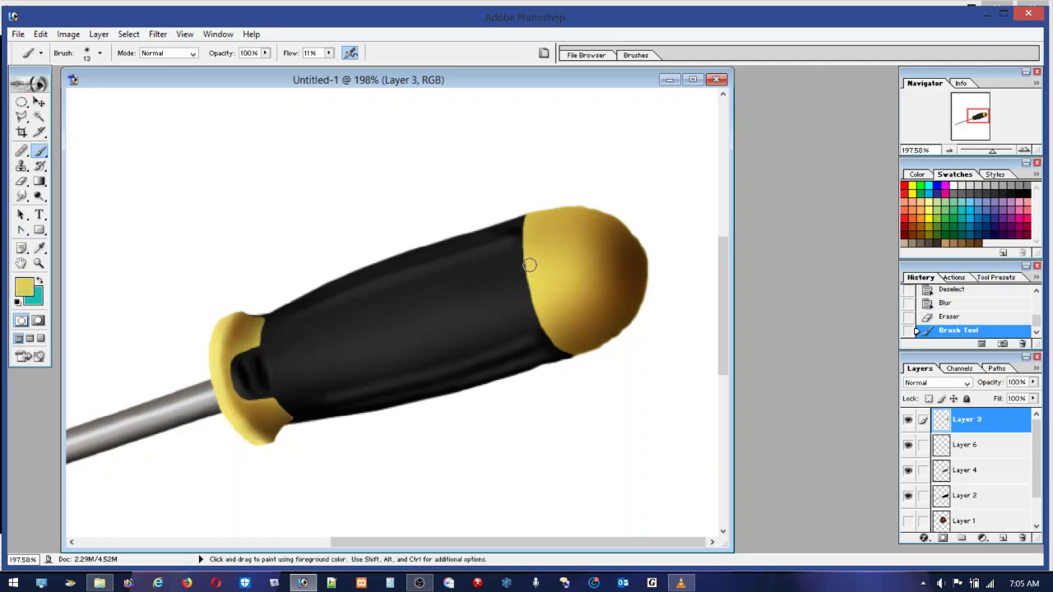
pyautogui.click(532, 262)
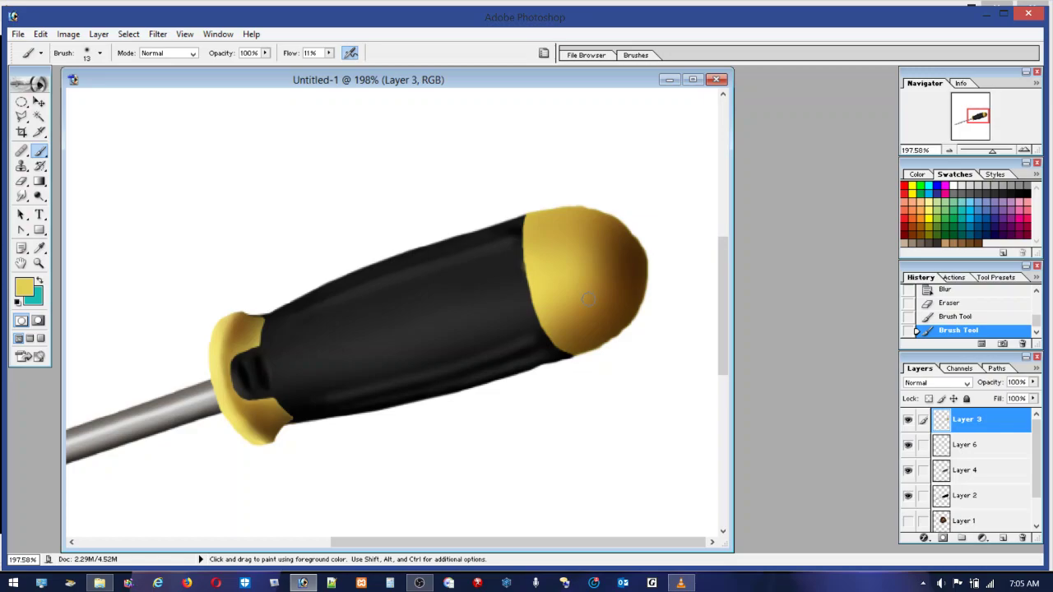
pyautogui.click(40, 33)
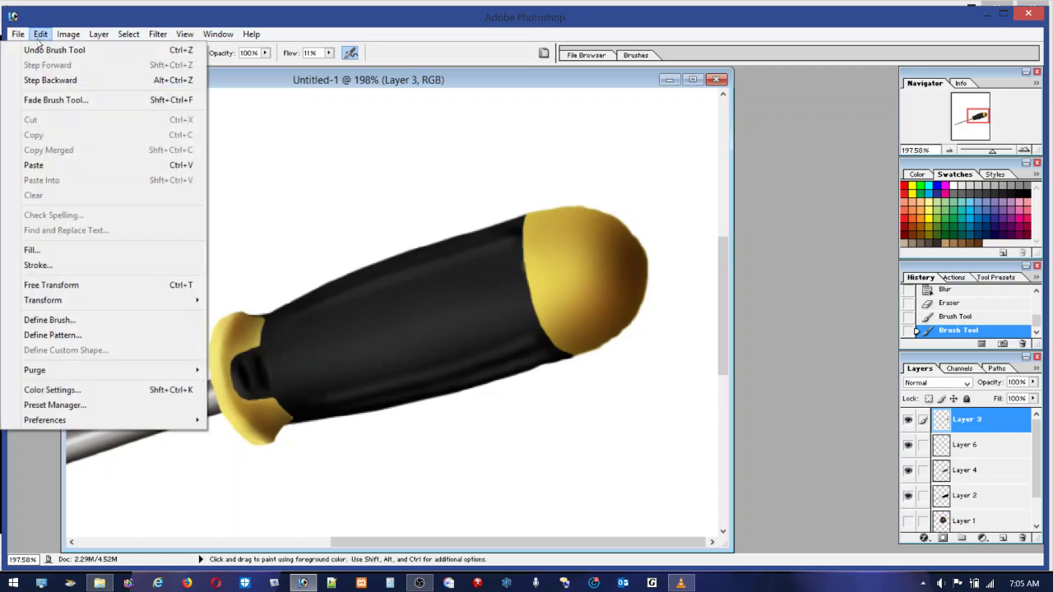
pyautogui.click(43, 52)
# Paint a low-flow yellow stroke along the cap's left edge with a 9 px brush
pyautogui.click(99, 53)
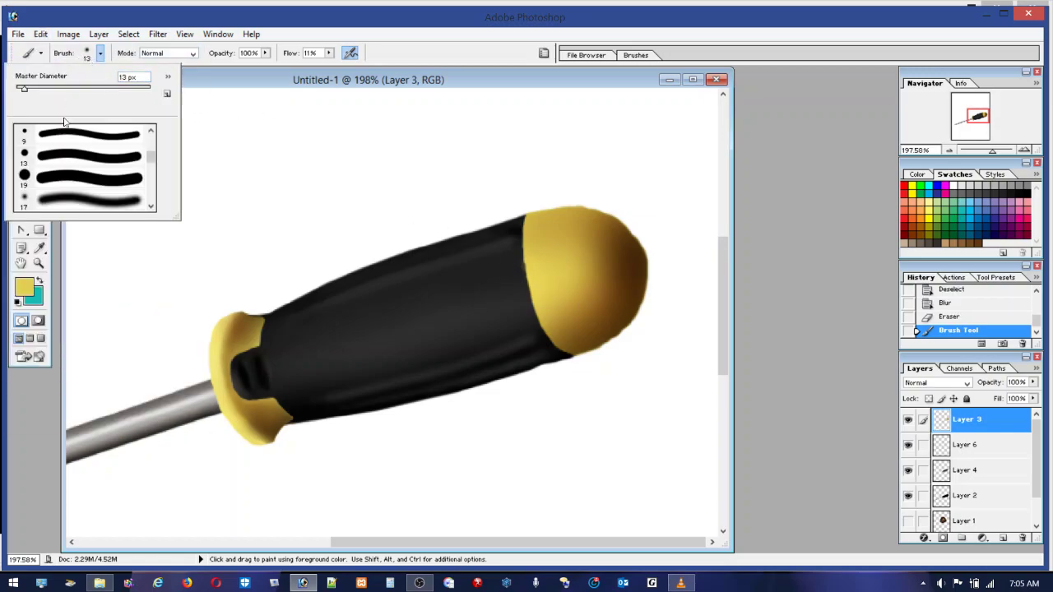
pyautogui.click(535, 258)
pyautogui.moveTo(531, 267); pyautogui.dragTo(534, 252)
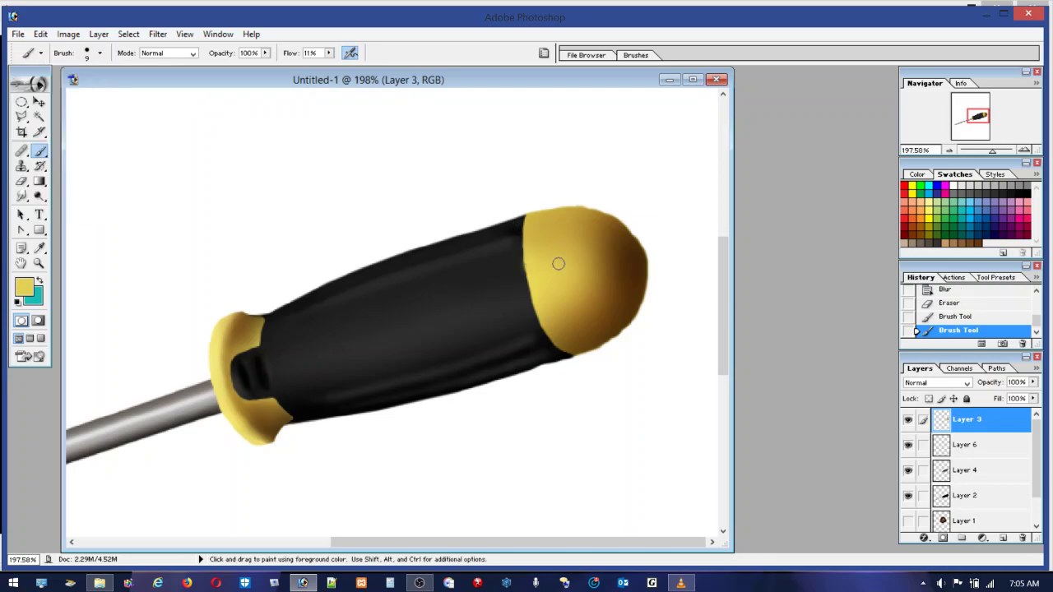
# Erase fringe along the cap's upper-right and right edges, undoing one erase pass
pyautogui.click(21, 181)
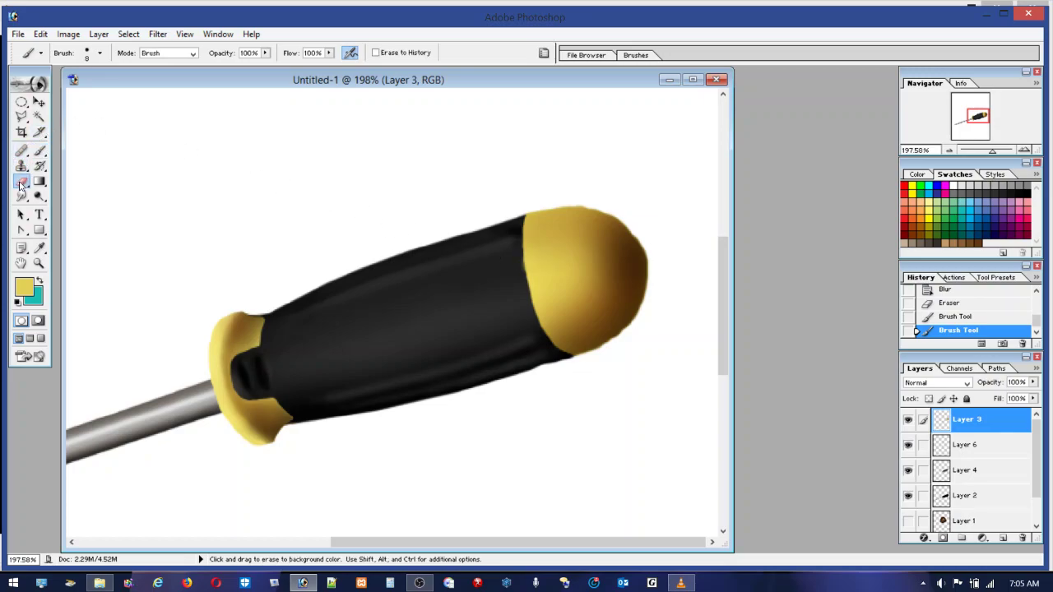
pyautogui.click(516, 277)
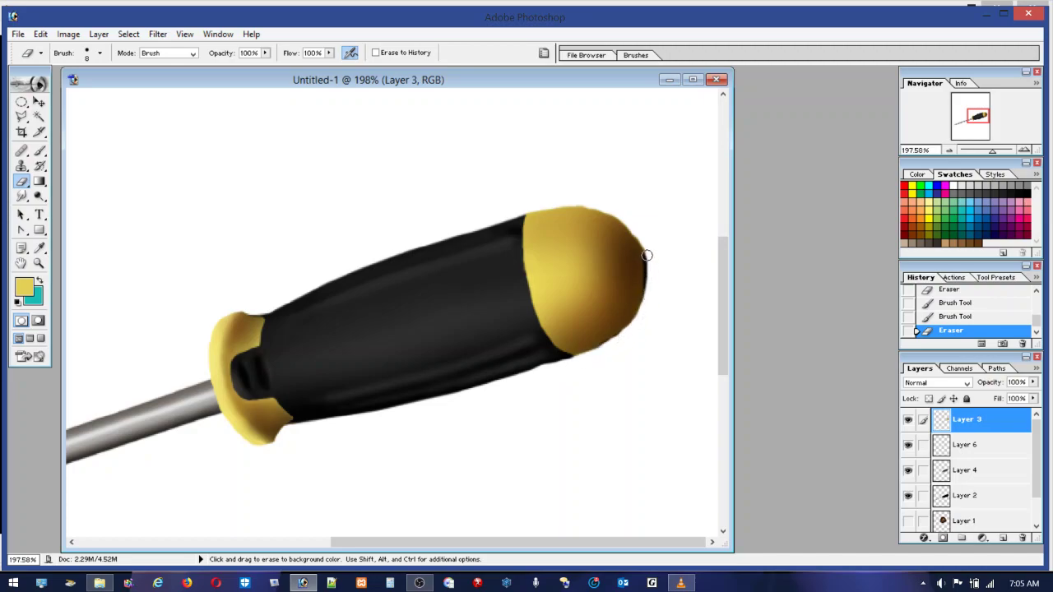
pyautogui.moveTo(647, 255); pyautogui.dragTo(632, 223)
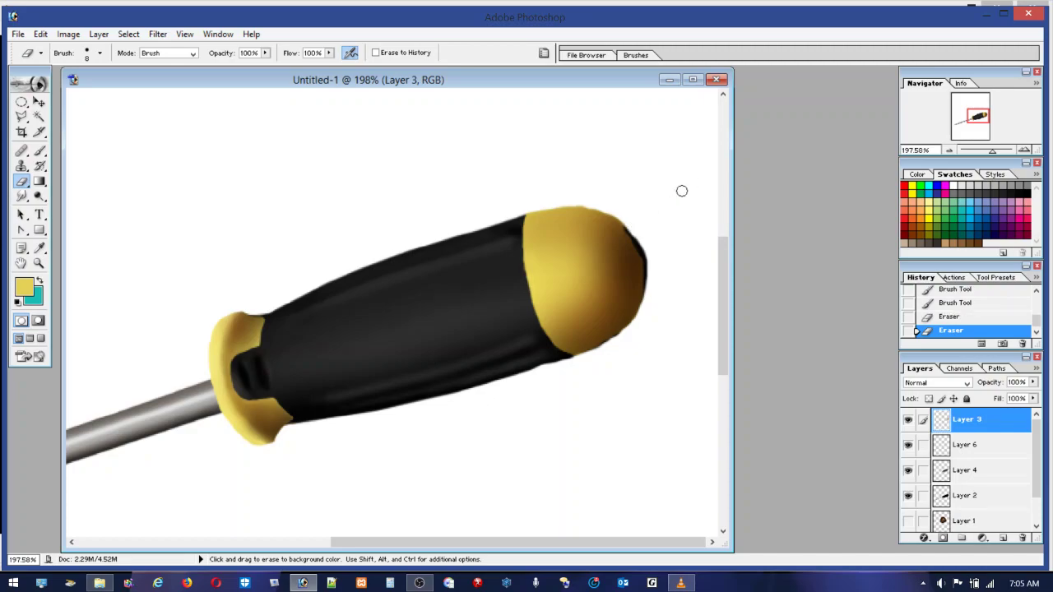
pyautogui.click(40, 33)
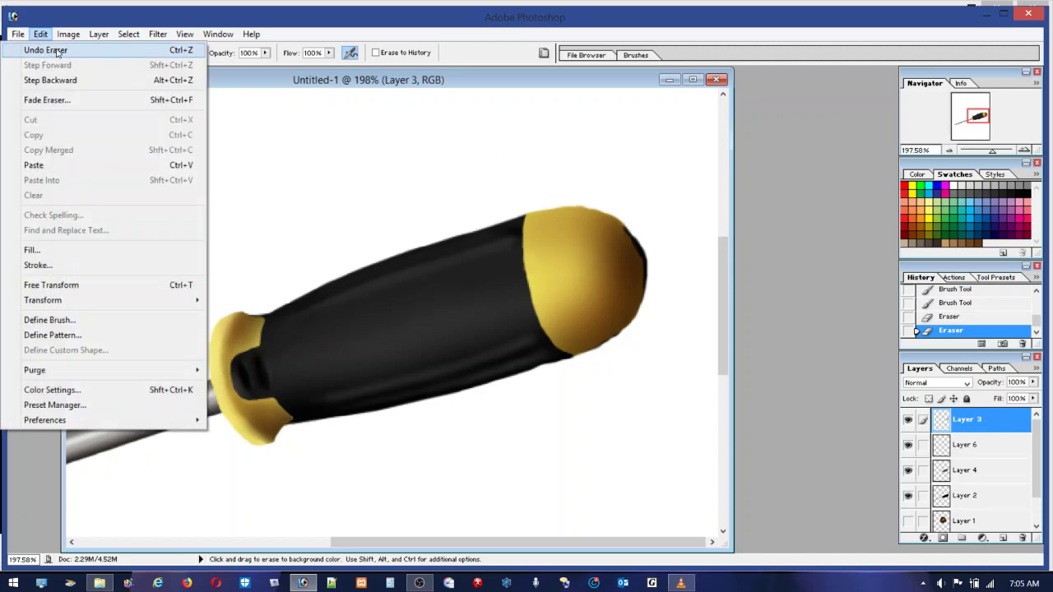
pyautogui.click(57, 50)
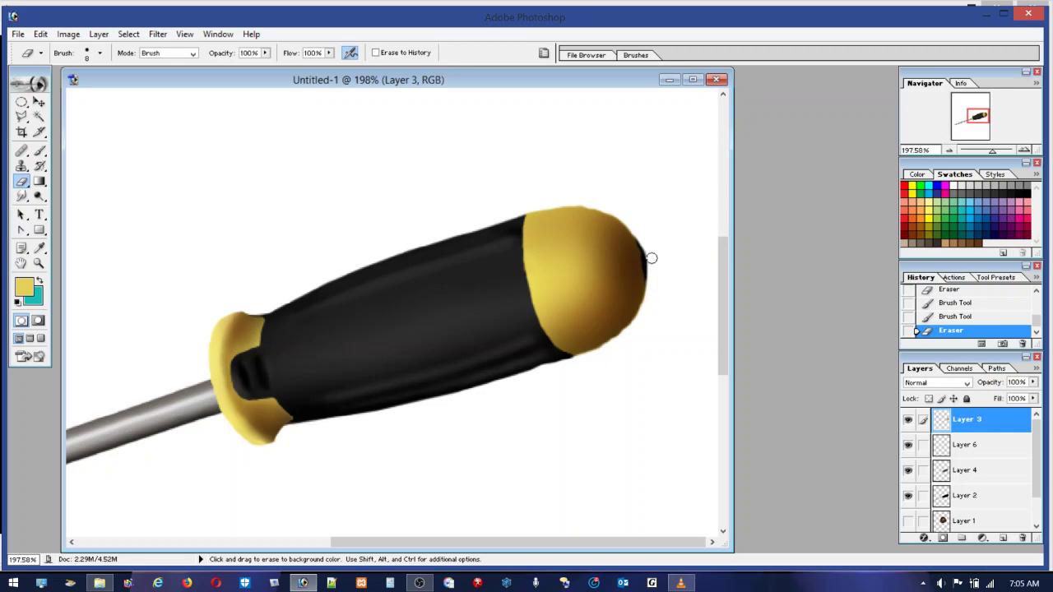
pyautogui.moveTo(652, 258)
pyautogui.mouseDown()
pyautogui.moveTo(642, 237)
pyautogui.moveTo(647, 260)
pyautogui.mouseUp()
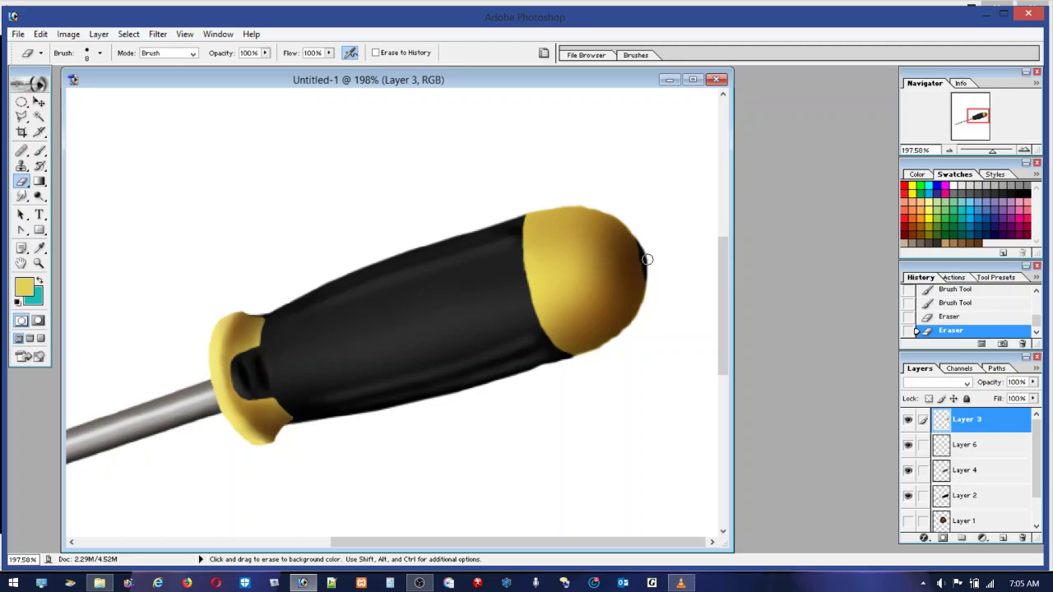
# On Layer 2, erase the dark rim along the cap's right edge
pyautogui.click(965, 445)
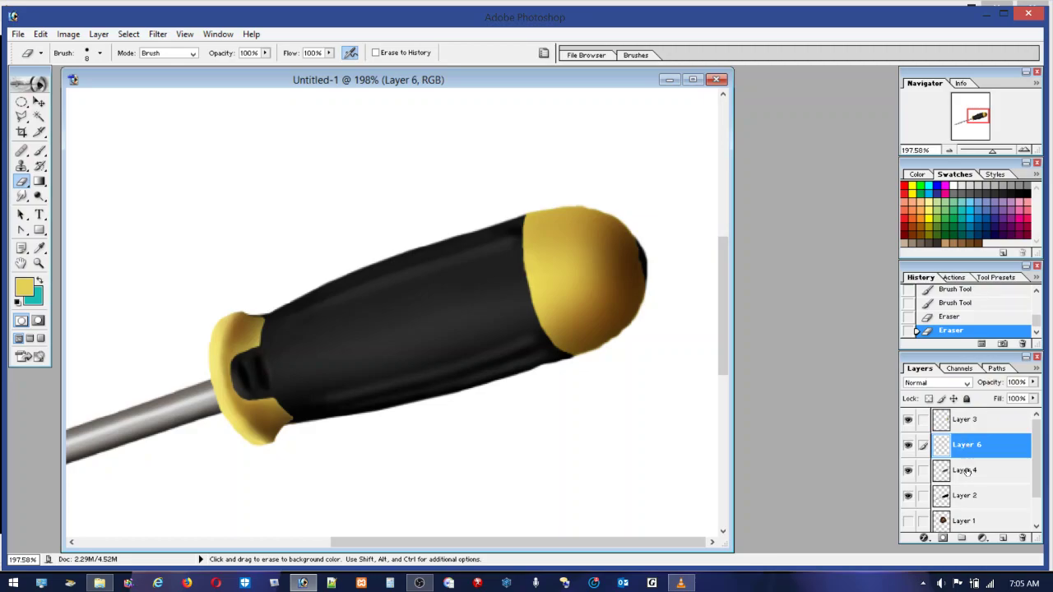
pyautogui.click(967, 496)
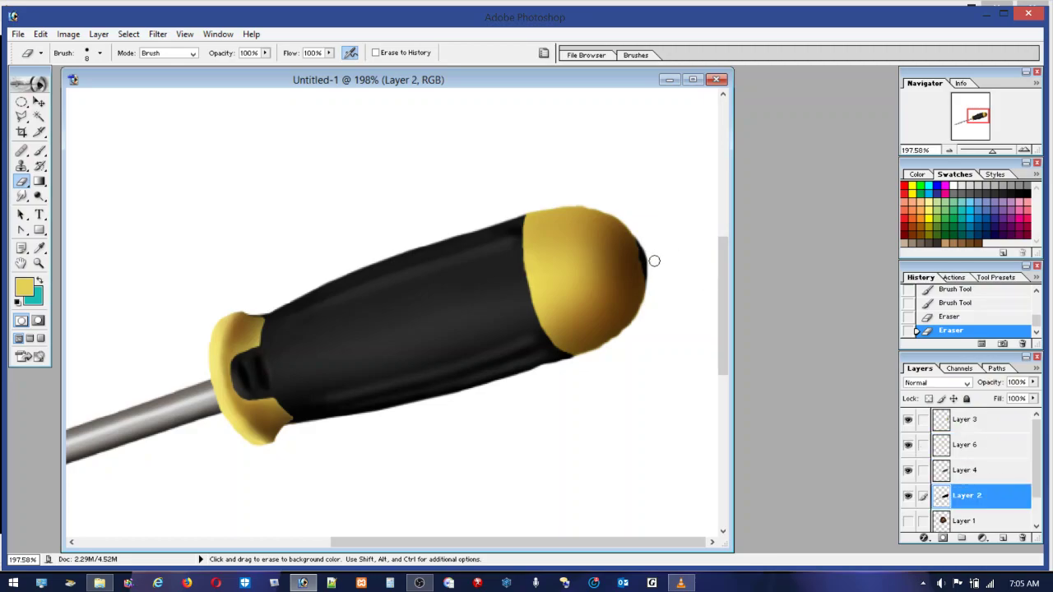
pyautogui.moveTo(637, 225)
pyautogui.mouseDown()
pyautogui.moveTo(646, 283)
pyautogui.moveTo(637, 234)
pyautogui.moveTo(660, 284)
pyautogui.moveTo(644, 238)
pyautogui.moveTo(643, 256)
pyautogui.mouseUp()
pyautogui.click(969, 479)
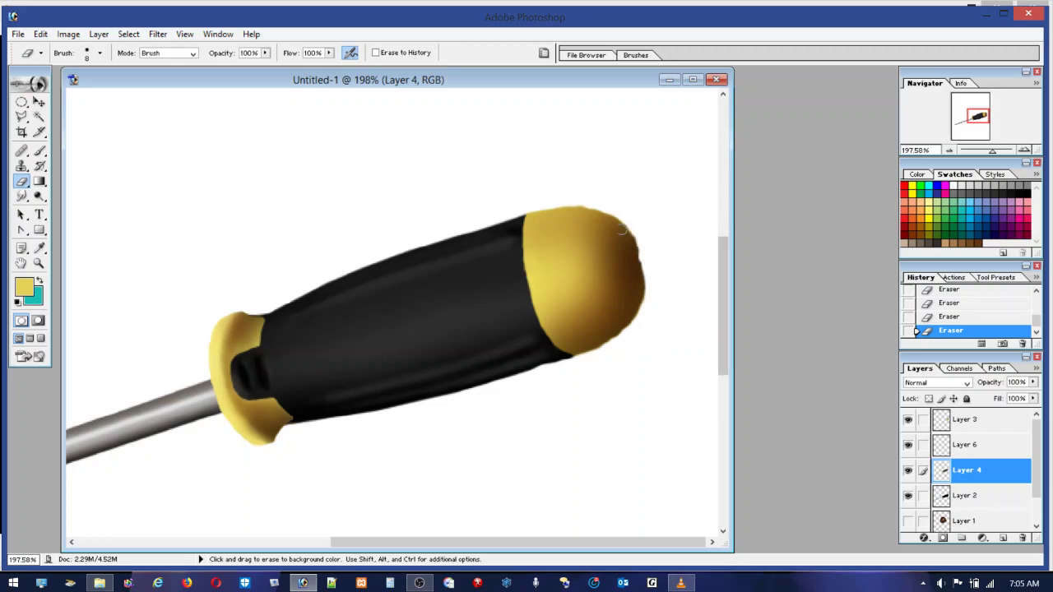
# Choose a 5 px hard brush tip and zoom in on the yellow end cap
pyautogui.click(39, 151)
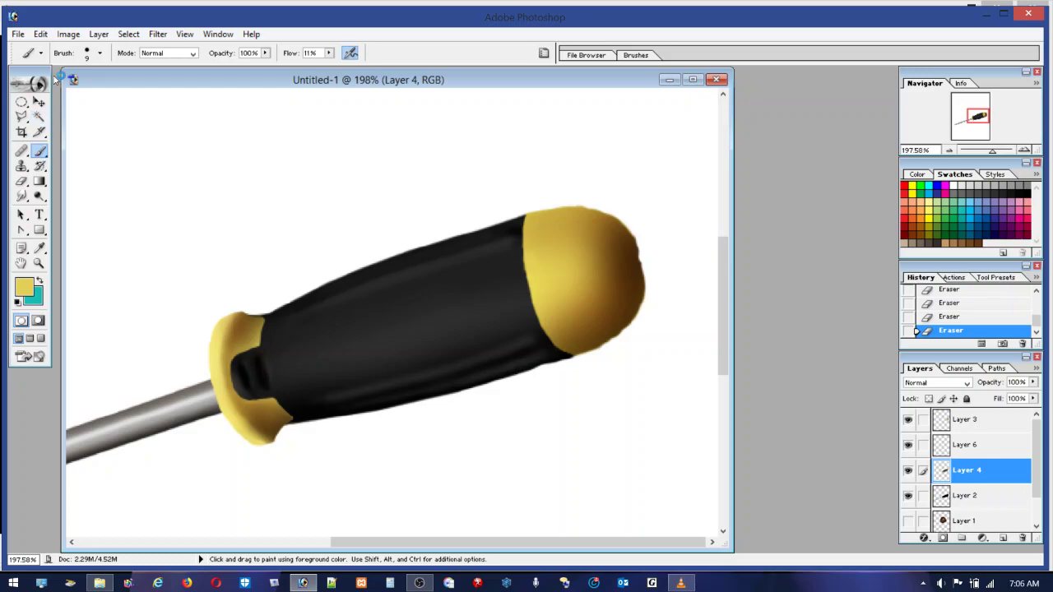
pyautogui.click(85, 54)
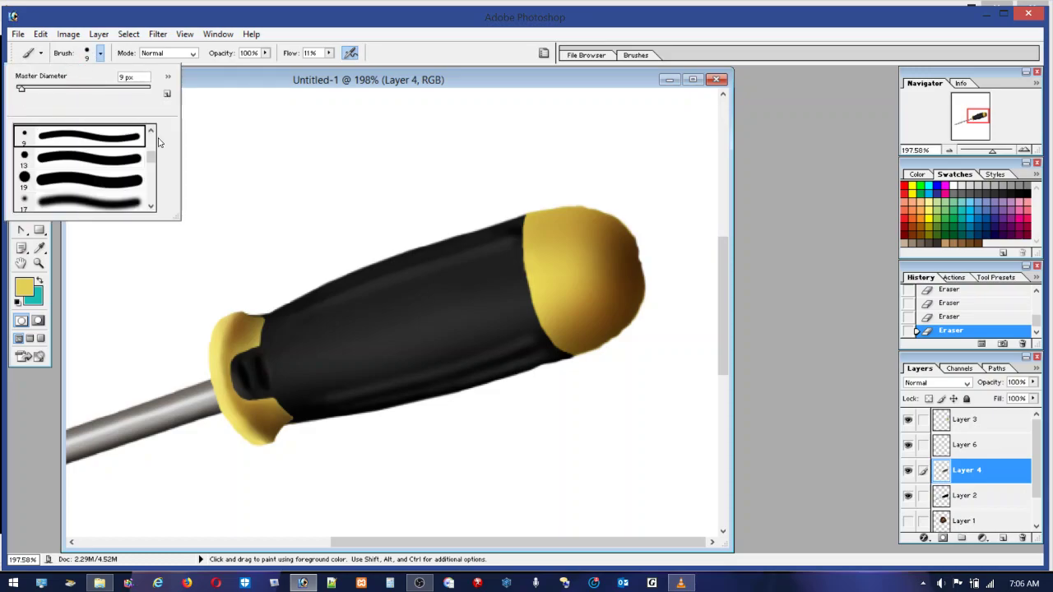
pyautogui.scroll(-4, 152, 156)
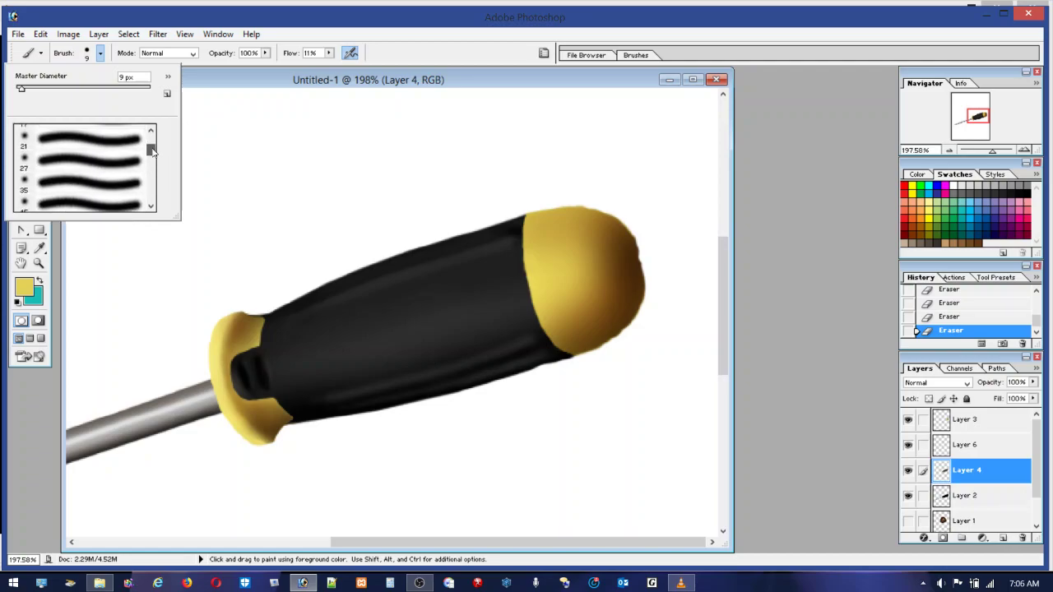
pyautogui.moveTo(152, 148); pyautogui.dragTo(153, 144)
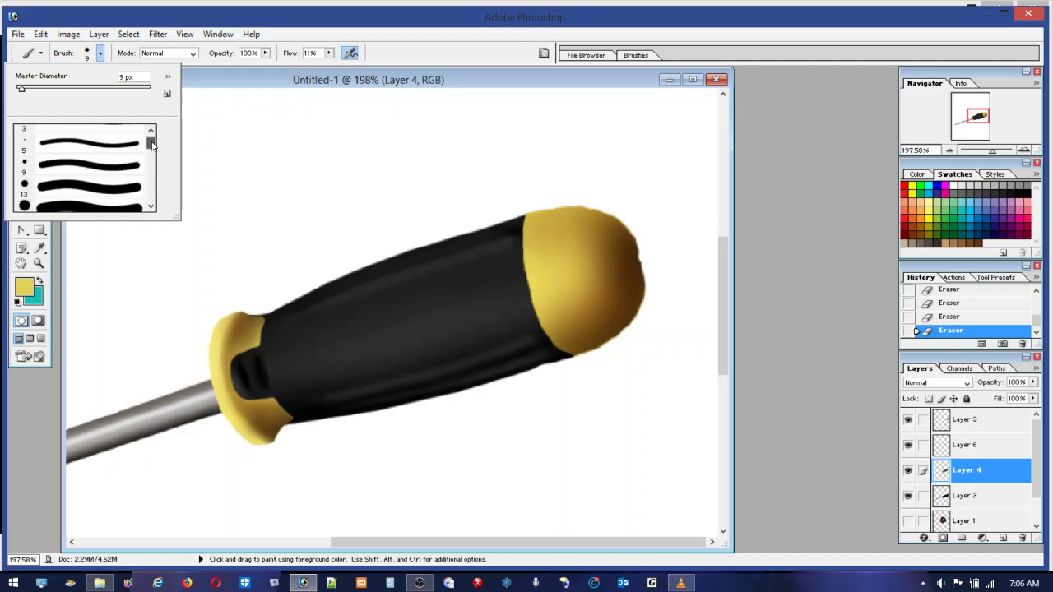
pyautogui.click(73, 149)
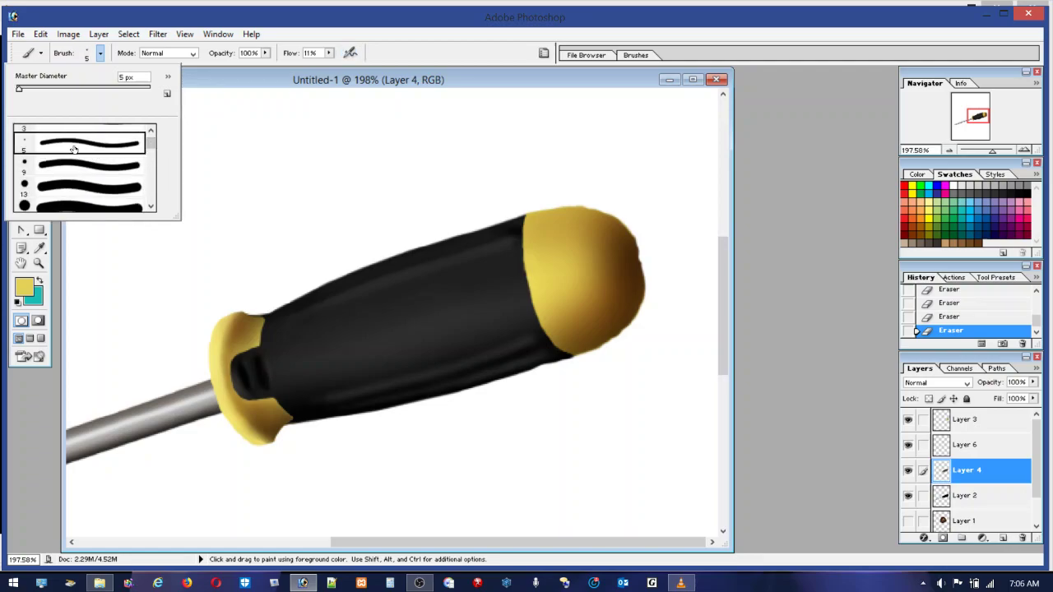
pyautogui.click(38, 264)
pyautogui.moveTo(601, 218); pyautogui.dragTo(677, 368)
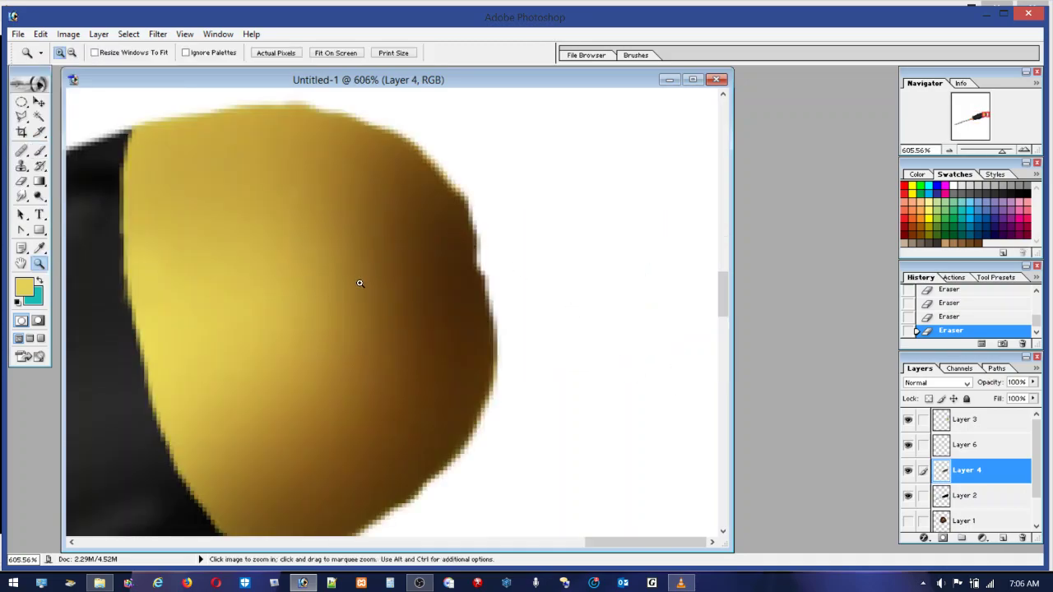
# Toggle Layers 6 and 3 off and on to inspect their content, then make Layer 6 active
pyautogui.click(38, 152)
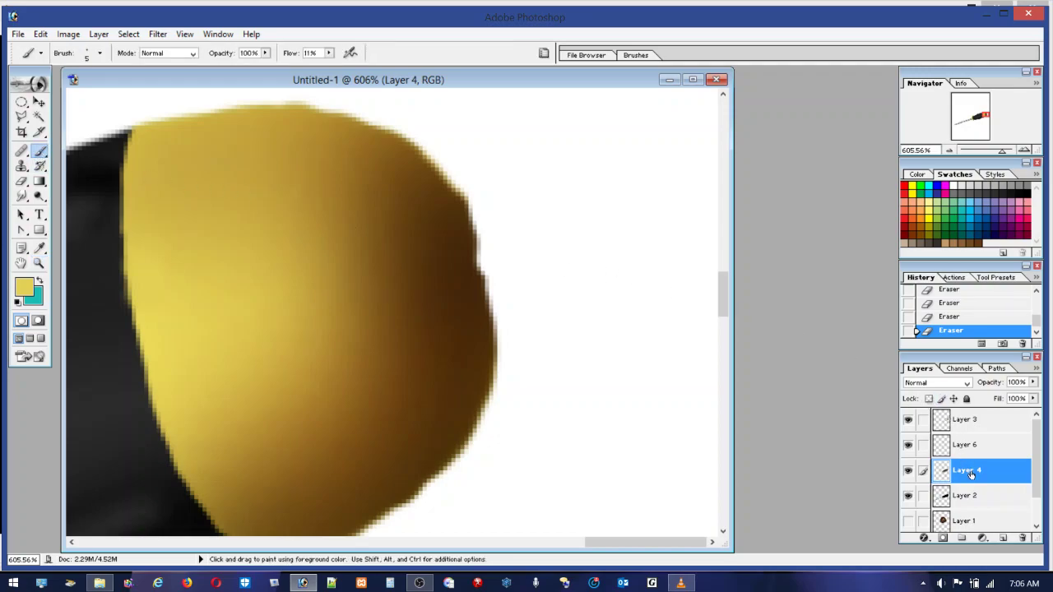
pyautogui.click(907, 445)
pyautogui.click(908, 445)
pyautogui.click(908, 421)
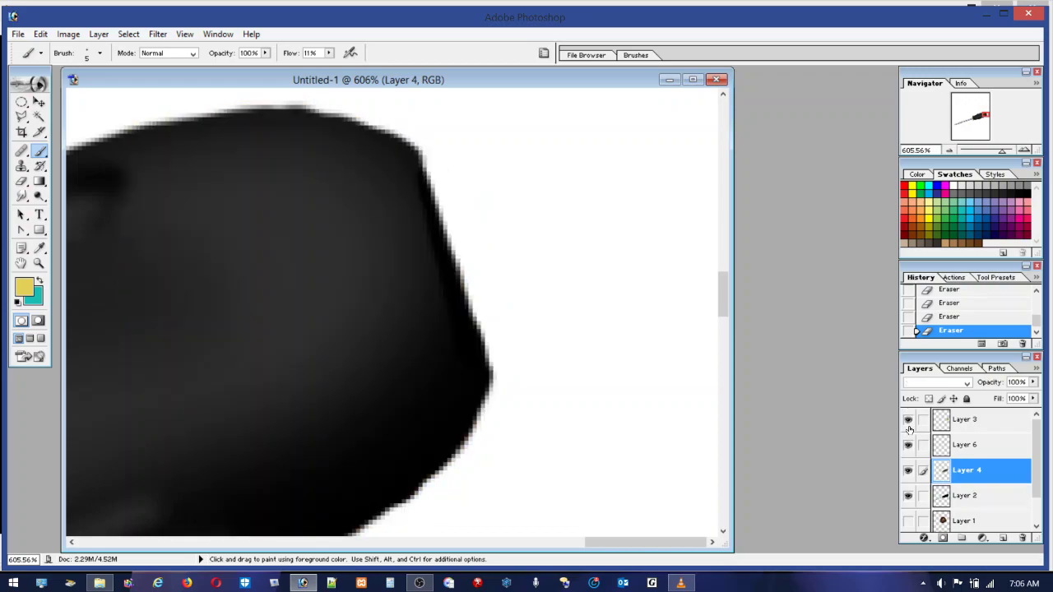
pyautogui.click(909, 422)
pyautogui.click(985, 424)
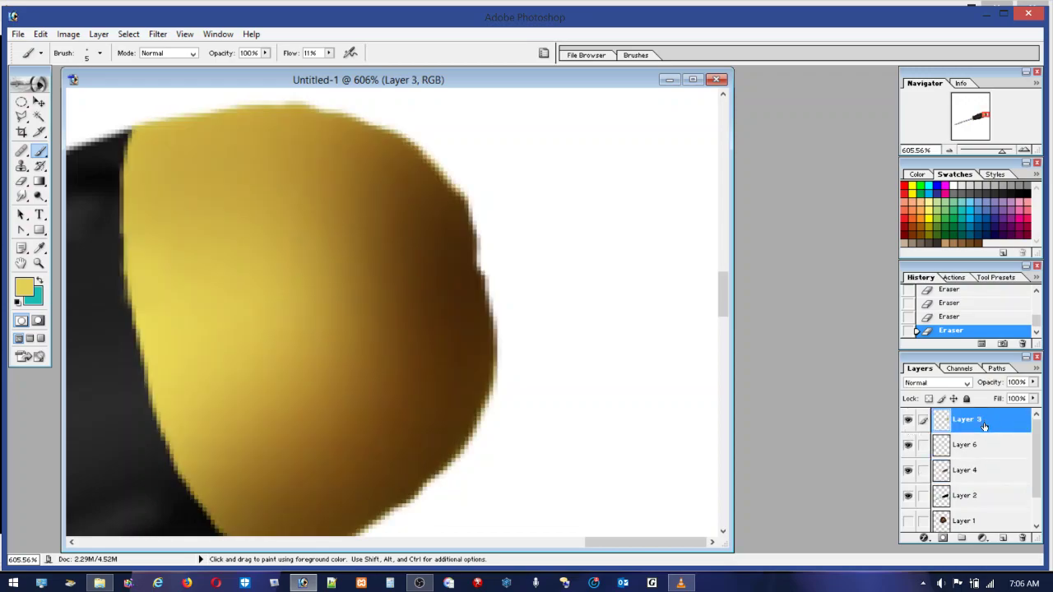
pyautogui.click(979, 447)
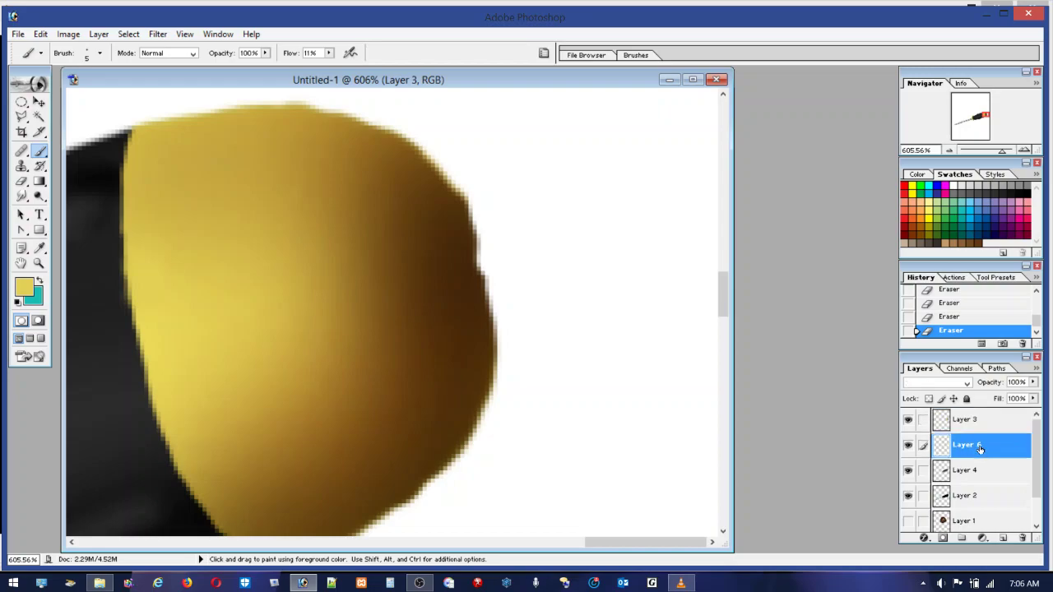
# Add new Layer 7 and paint sampled dark brown along the cap's right and upper-right edges
pyautogui.click(1003, 538)
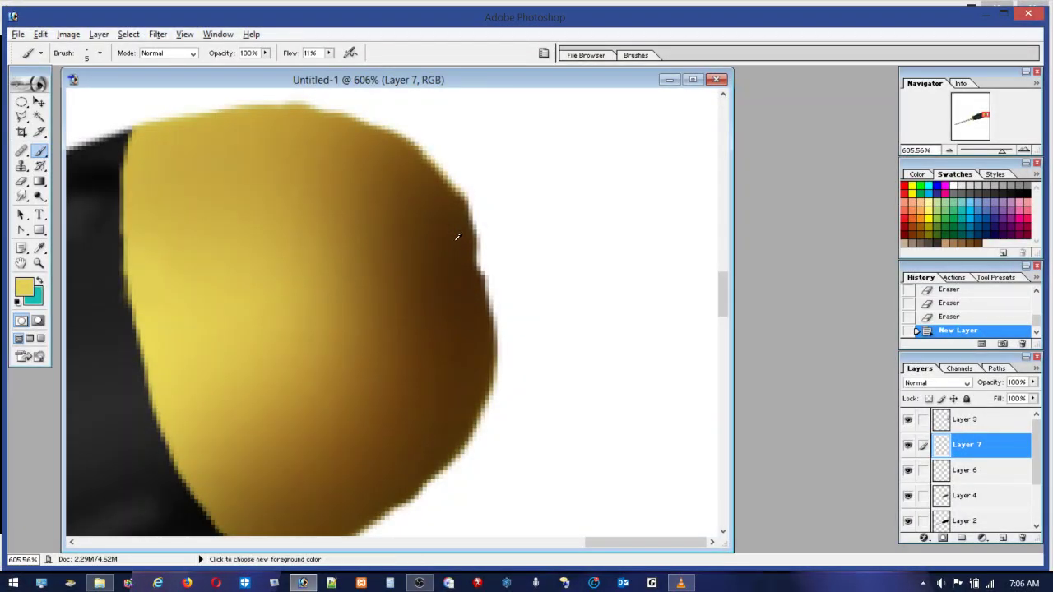
pyautogui.keyDown('alt'); pyautogui.click(458, 237); pyautogui.keyUp('alt')
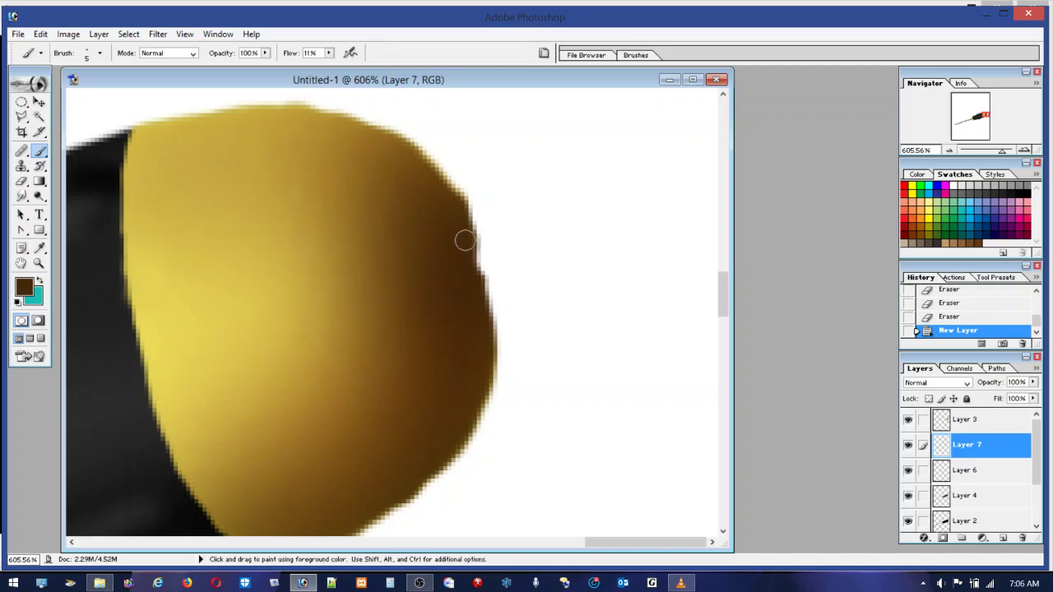
pyautogui.moveTo(465, 240)
pyautogui.mouseDown()
pyautogui.moveTo(482, 308)
pyautogui.moveTo(462, 223)
pyautogui.moveTo(484, 327)
pyautogui.moveTo(461, 221)
pyautogui.moveTo(464, 229)
pyautogui.moveTo(422, 161)
pyautogui.moveTo(445, 196)
pyautogui.moveTo(415, 168)
pyautogui.moveTo(432, 190)
pyautogui.mouseUp()
pyautogui.moveTo(433, 182)
pyautogui.mouseDown()
pyautogui.moveTo(442, 193)
pyautogui.moveTo(437, 172)
pyautogui.moveTo(447, 196)
pyautogui.mouseUp()
pyautogui.moveTo(481, 279)
pyautogui.mouseDown()
pyautogui.moveTo(476, 333)
pyautogui.moveTo(477, 287)
pyautogui.moveTo(452, 200)
pyautogui.moveTo(491, 286)
pyautogui.moveTo(502, 380)
pyautogui.moveTo(410, 475)
pyautogui.moveTo(436, 452)
pyautogui.moveTo(419, 479)
pyautogui.moveTo(357, 514)
pyautogui.moveTo(396, 492)
pyautogui.moveTo(370, 518)
pyautogui.moveTo(439, 454)
pyautogui.moveTo(417, 483)
pyautogui.moveTo(345, 523)
pyautogui.moveTo(470, 398)
pyautogui.moveTo(467, 421)
pyautogui.moveTo(472, 384)
pyautogui.mouseUp()
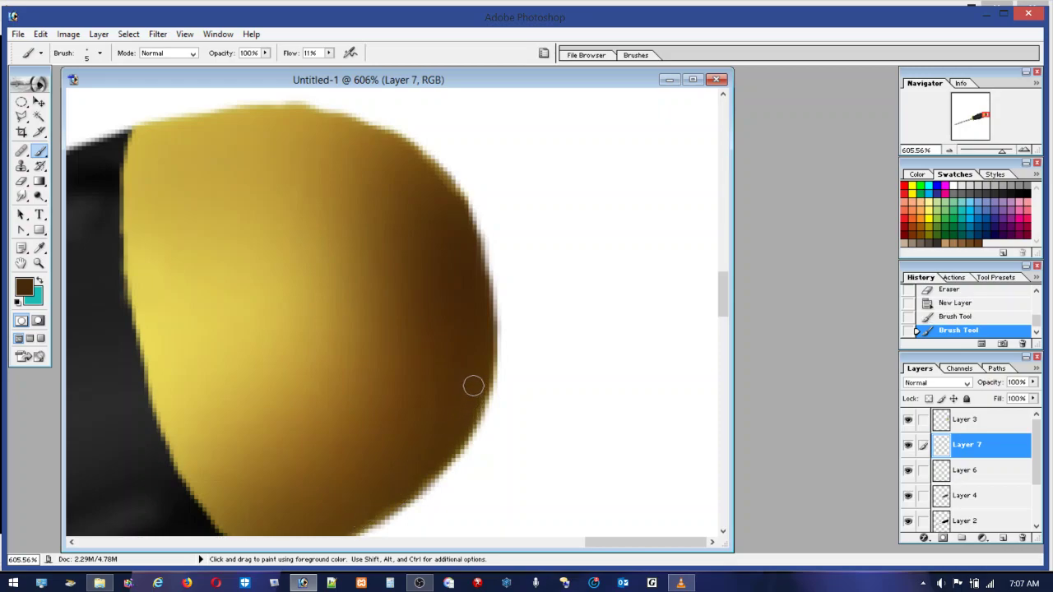
# Paint golden brown along the cap's top edge at 61% flow, then load Layer 7's strokes as a selection
pyautogui.keyDown('alt'); pyautogui.click(359, 128); pyautogui.keyUp('alt')
pyautogui.moveTo(316, 118)
pyautogui.mouseDown()
pyautogui.moveTo(373, 137)
pyautogui.moveTo(311, 115)
pyautogui.mouseUp()
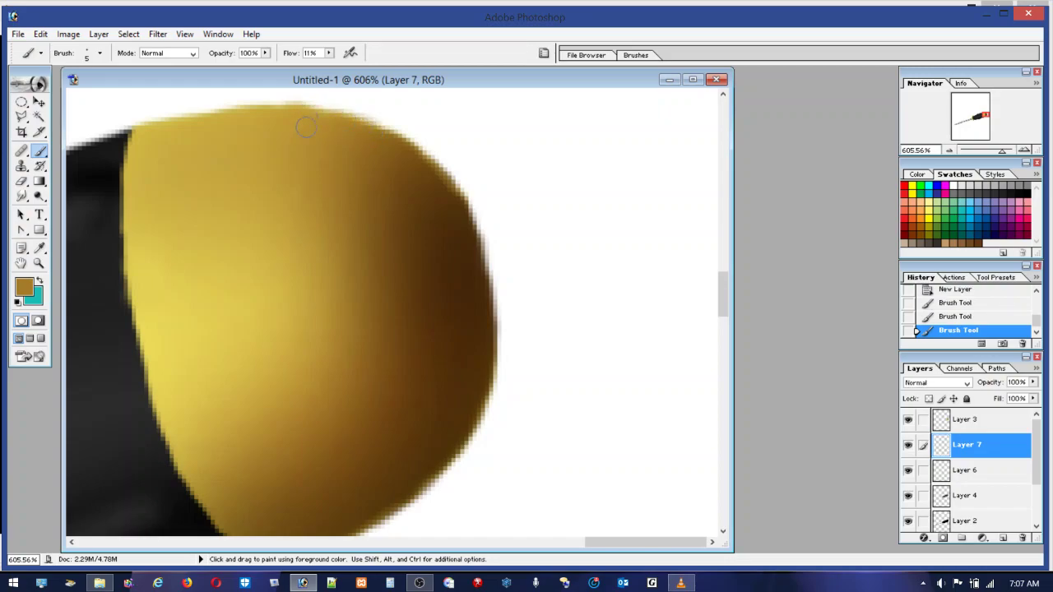
pyautogui.moveTo(333, 54); pyautogui.dragTo(364, 75)
pyautogui.click(355, 140)
pyautogui.click(367, 133)
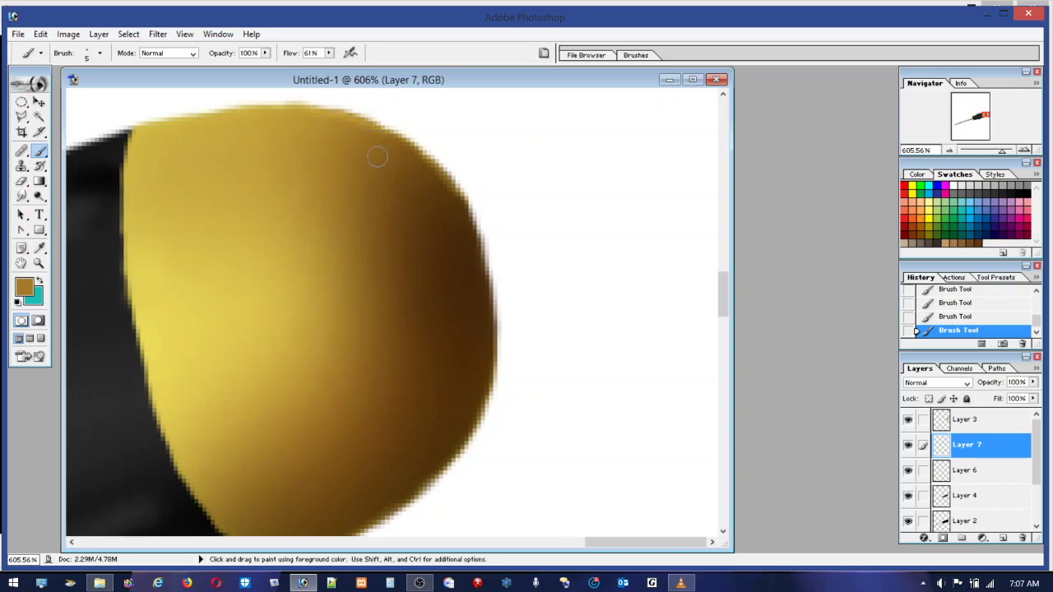
pyautogui.keyDown('alt'); pyautogui.click(368, 133); pyautogui.keyUp('alt')
pyautogui.keyDown('alt'); pyautogui.click(427, 186); pyautogui.keyUp('alt')
pyautogui.keyDown('alt'); pyautogui.click(458, 216); pyautogui.keyUp('alt')
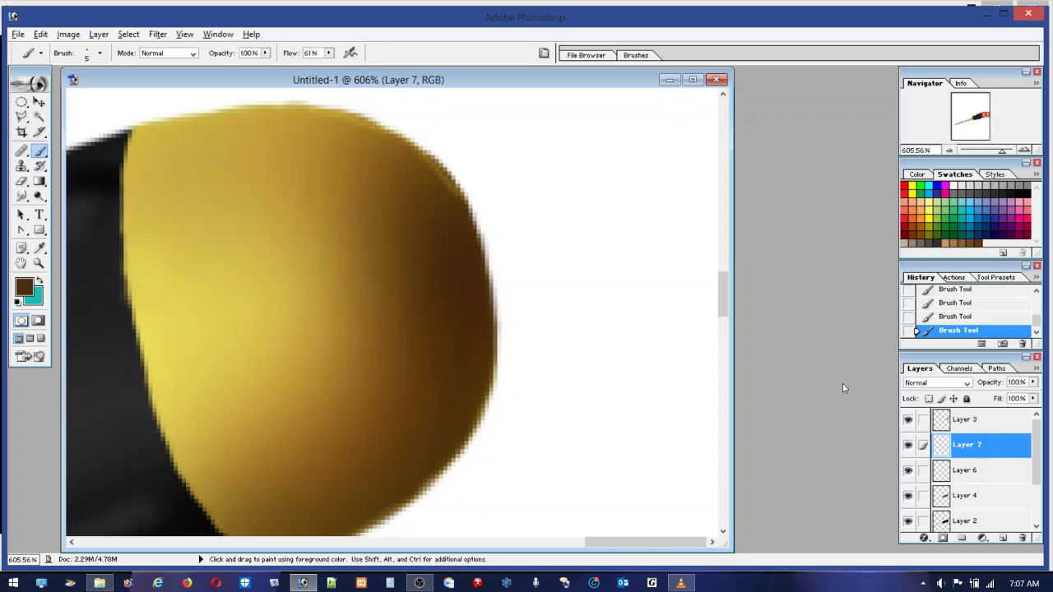
pyautogui.keyDown('ctrl'); pyautogui.click(973, 450); pyautogui.keyUp('ctrl')
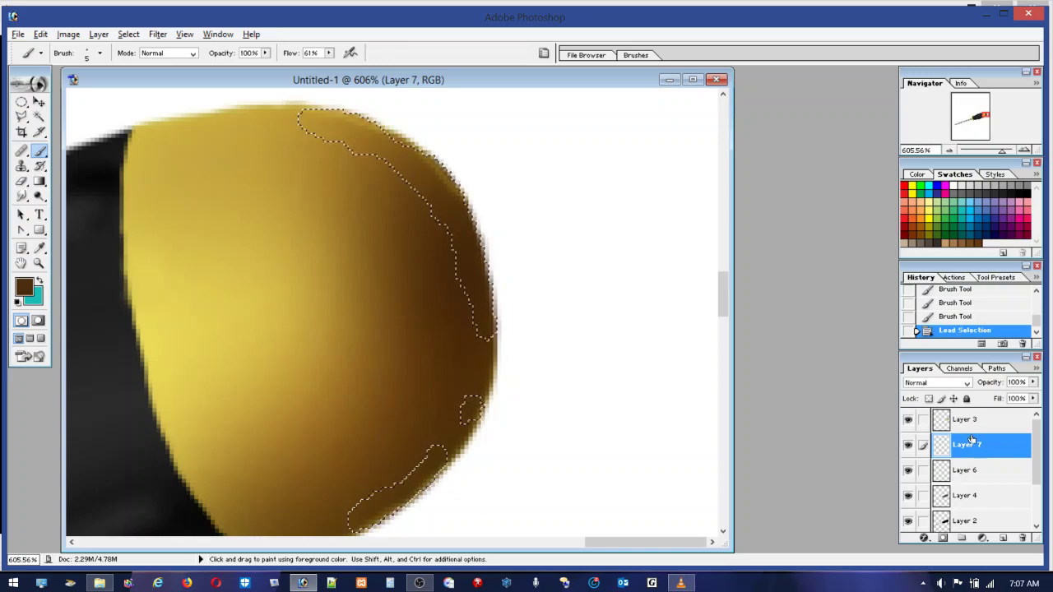
# Select the yellow cap shape, keep a 5 px brush tip, and undo a trial touch-up stroke
pyautogui.keyDown('ctrl'); pyautogui.click(971, 429); pyautogui.keyUp('ctrl')
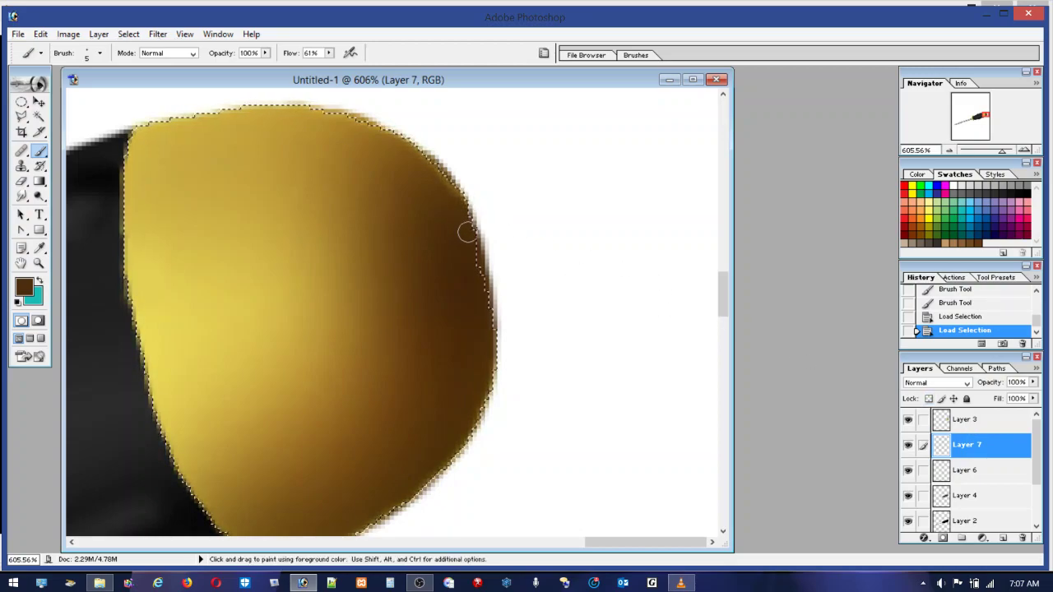
pyautogui.click(99, 52)
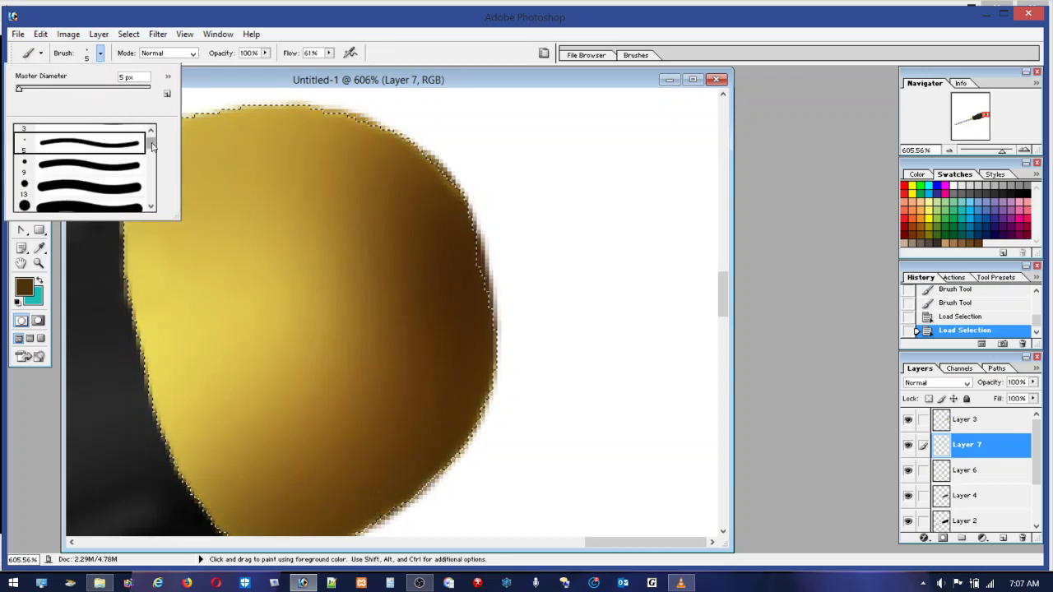
pyautogui.moveTo(152, 141); pyautogui.dragTo(151, 148)
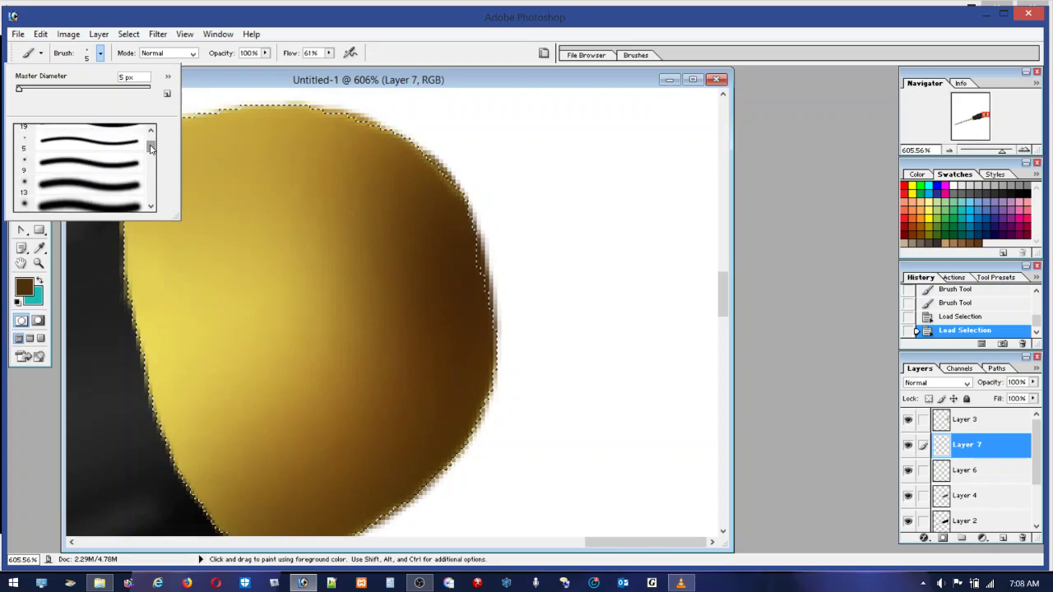
pyautogui.click(68, 166)
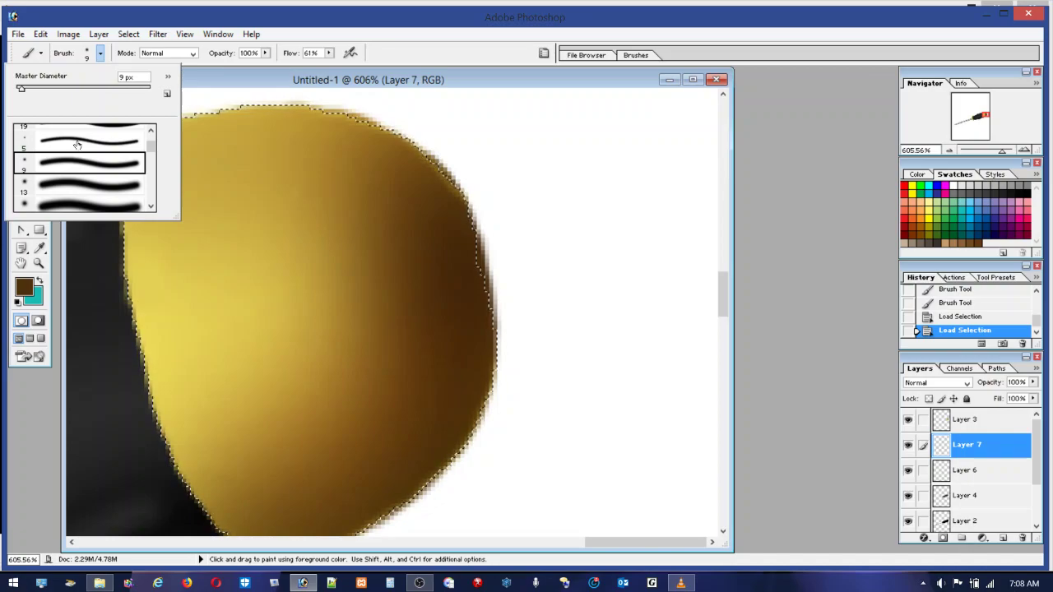
pyautogui.click(77, 145)
pyautogui.click(445, 177)
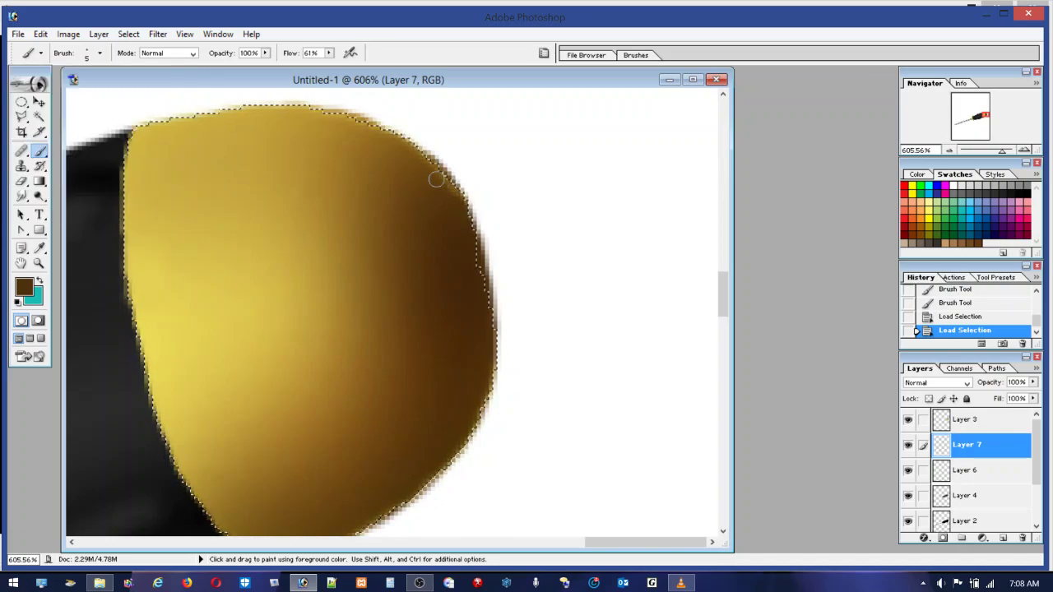
pyautogui.click(460, 192)
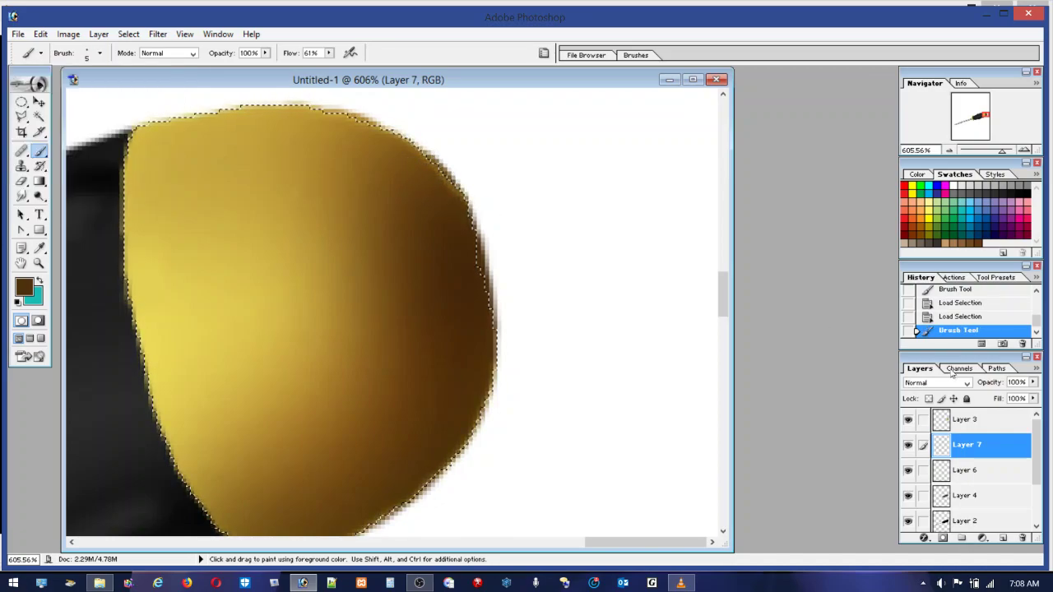
pyautogui.hotkey('alt', ']')
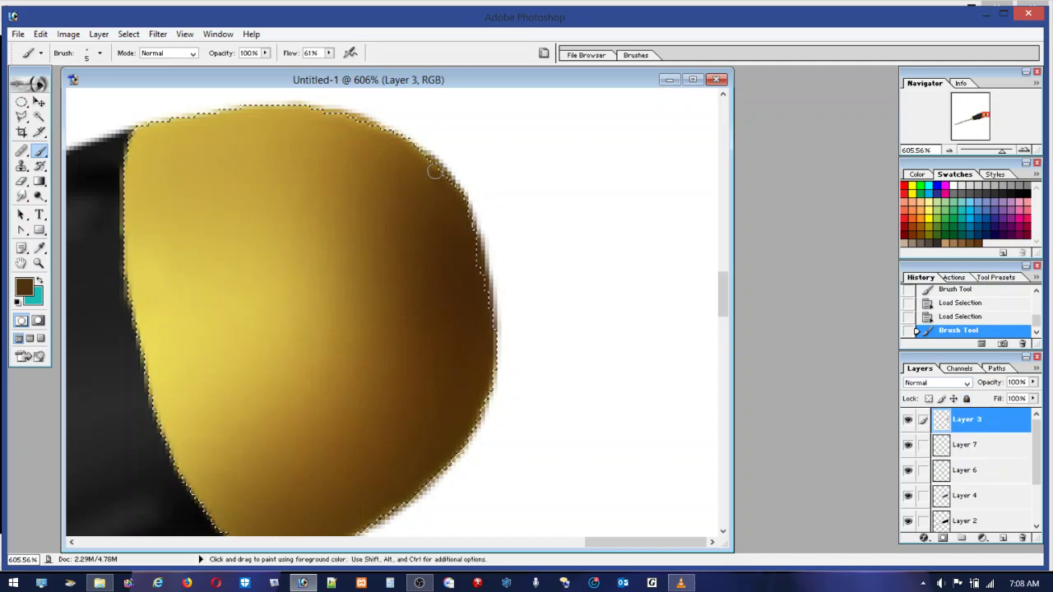
pyautogui.moveTo(410, 135); pyautogui.dragTo(454, 148)
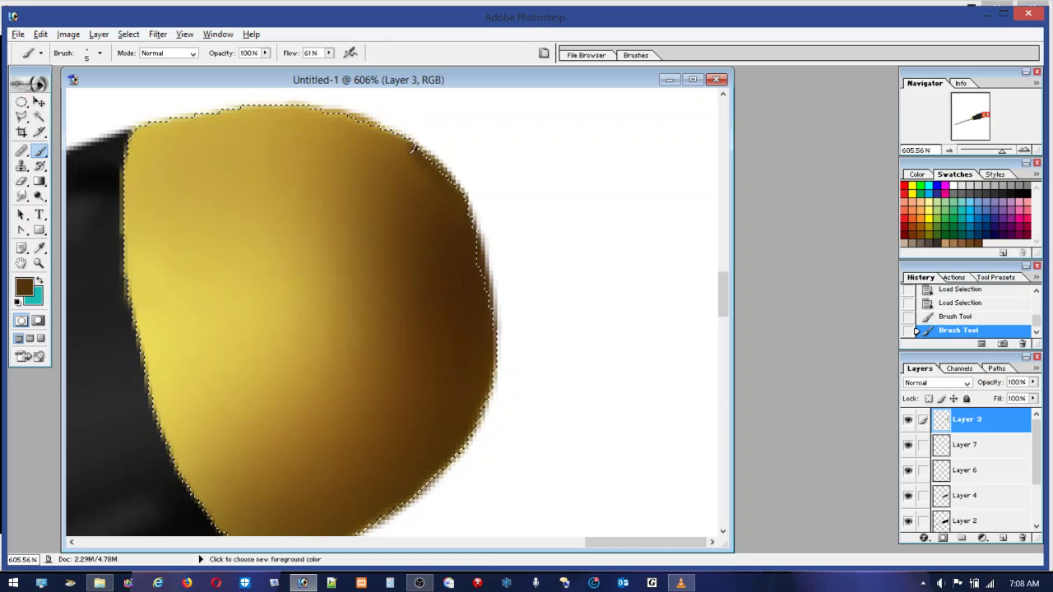
pyautogui.click(40, 33)
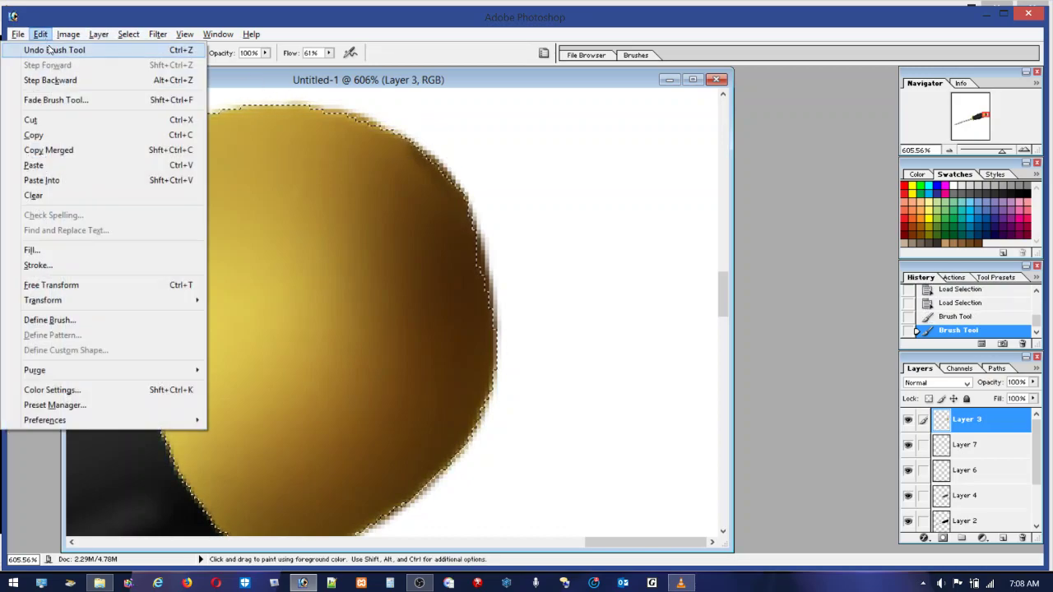
pyautogui.click(51, 47)
# Lower brush flow to 12% and softly shade the cap's top and top-right edges with sampled browns
pyautogui.click(328, 53)
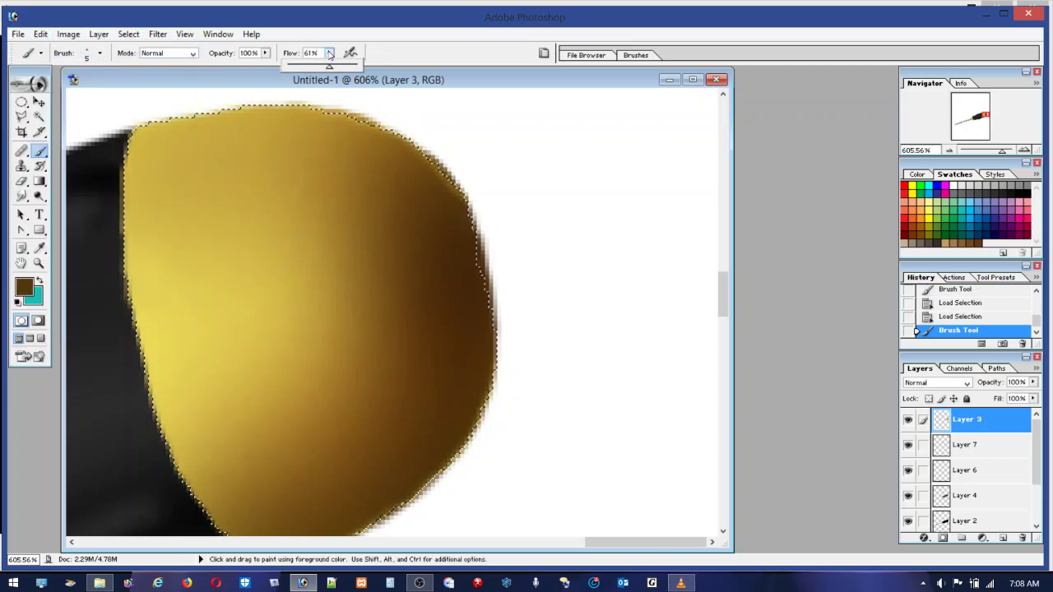
pyautogui.moveTo(328, 66); pyautogui.dragTo(296, 69)
pyautogui.click(455, 170)
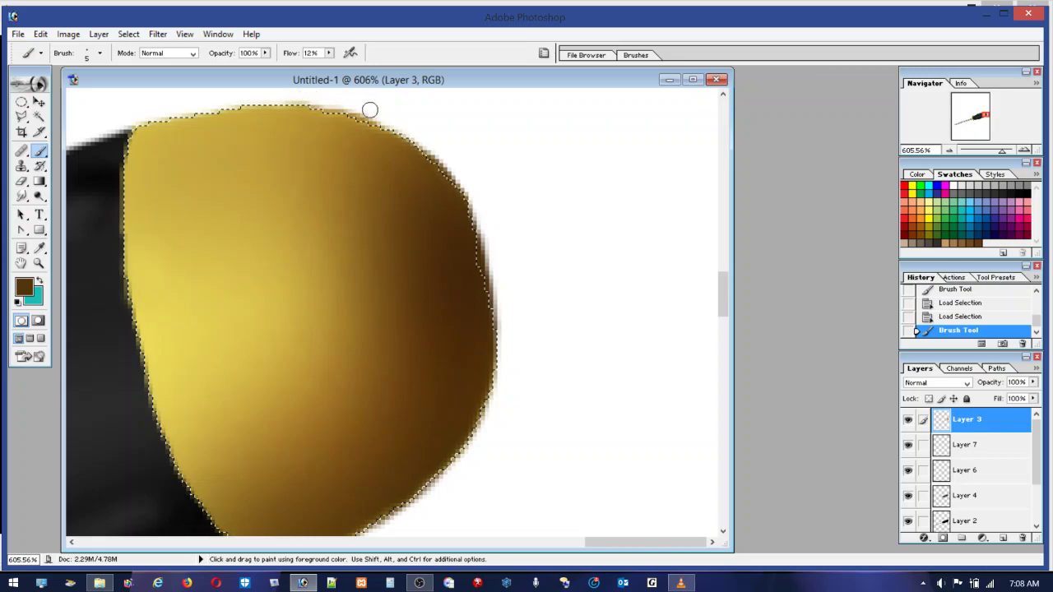
pyautogui.moveTo(397, 140); pyautogui.dragTo(437, 155)
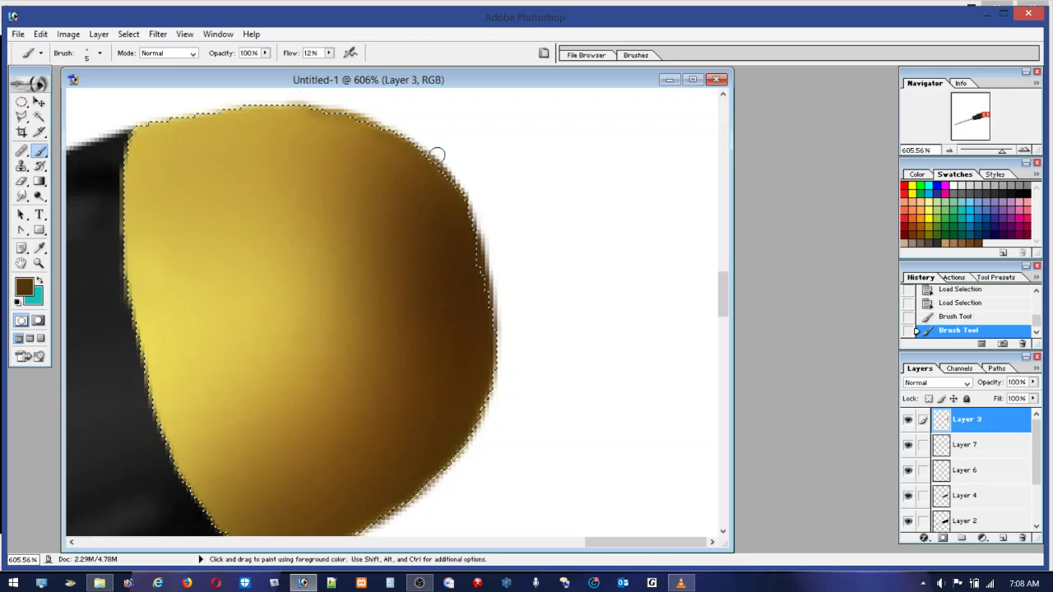
pyautogui.keyDown('alt'); pyautogui.click(366, 131); pyautogui.keyUp('alt')
pyautogui.moveTo(333, 118); pyautogui.dragTo(315, 116)
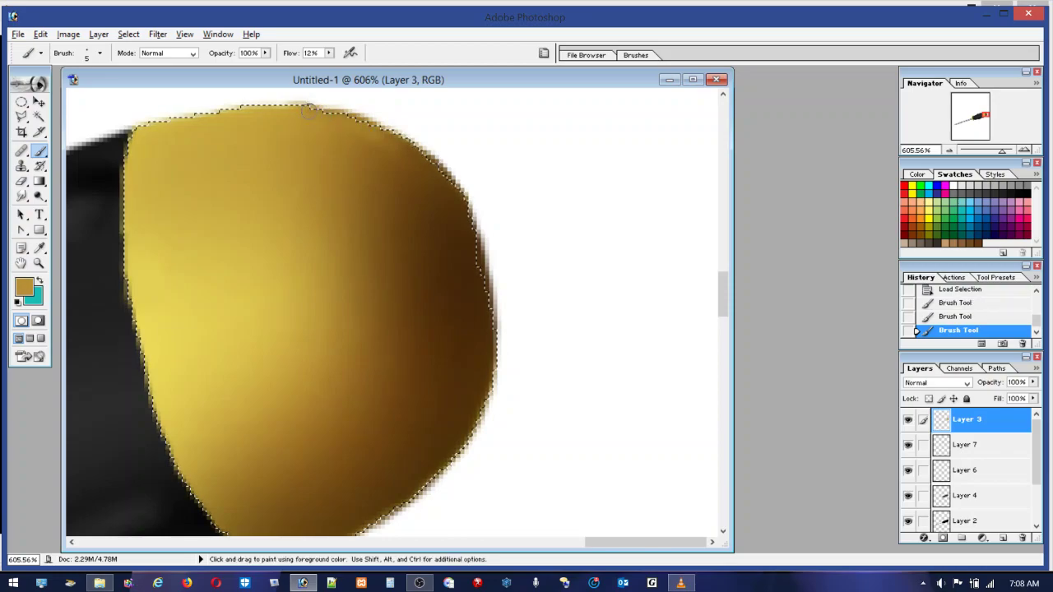
pyautogui.moveTo(379, 127); pyautogui.dragTo(381, 136)
pyautogui.keyDown('alt'); pyautogui.click(381, 144); pyautogui.keyUp('alt')
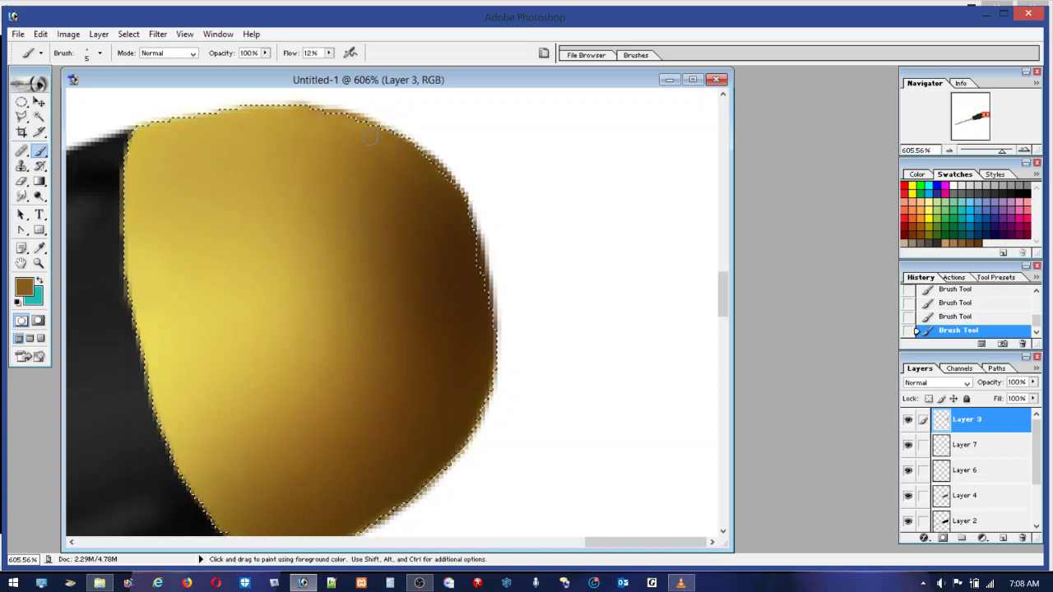
pyautogui.keyDown('alt'); pyautogui.click(377, 144); pyautogui.keyUp('alt')
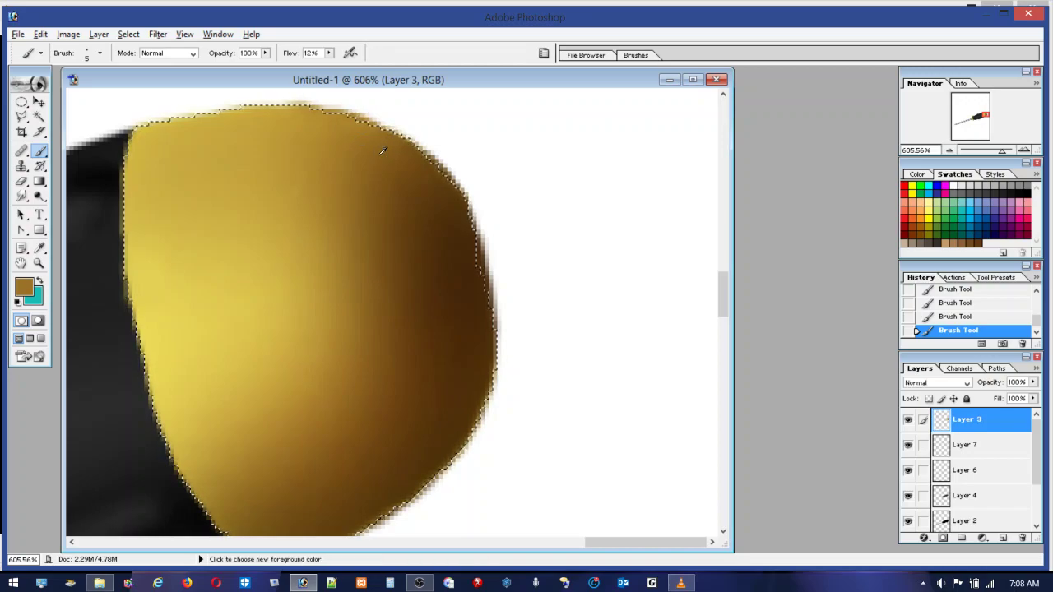
pyautogui.keyDown('alt'); pyautogui.click(431, 166); pyautogui.keyUp('alt')
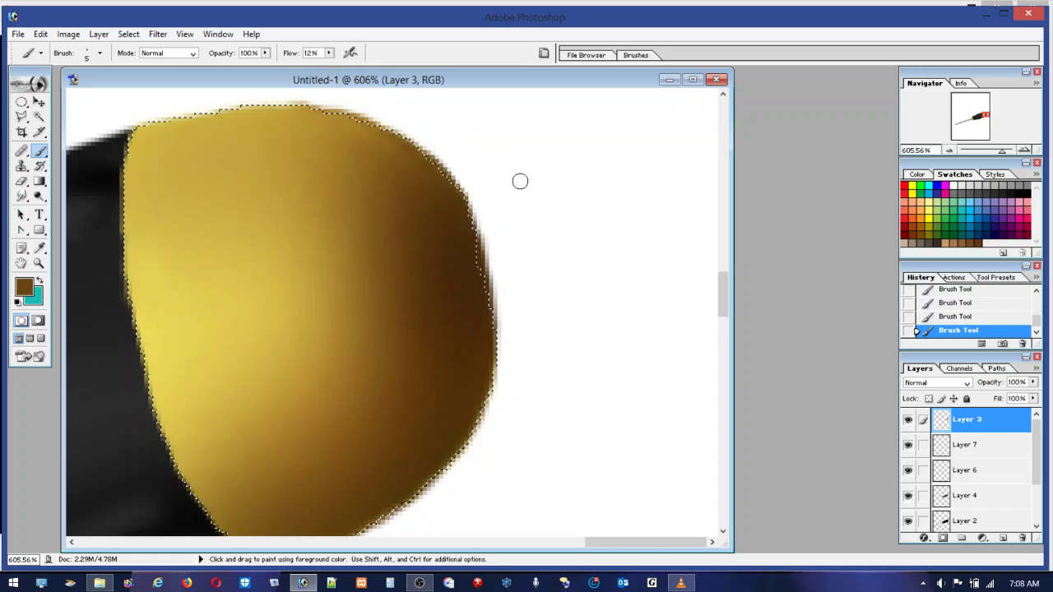
pyautogui.click(21, 101)
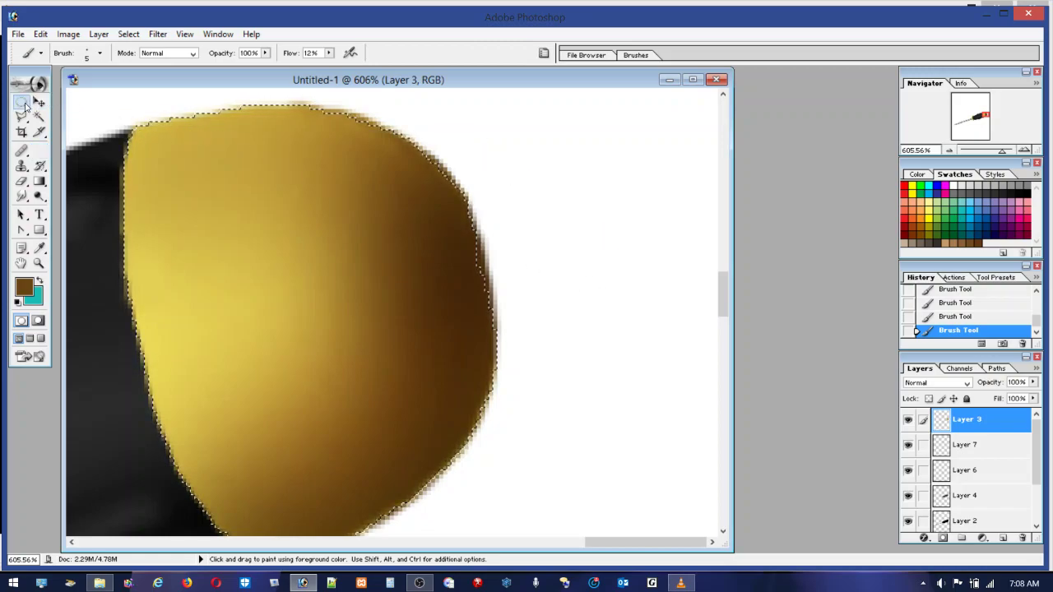
pyautogui.moveTo(370, 150); pyautogui.dragTo(394, 153)
# Deselect, check Layer 7's visibility, and merge Layer 3 down into Layer 7 with Ctrl+E
pyautogui.click(477, 142)
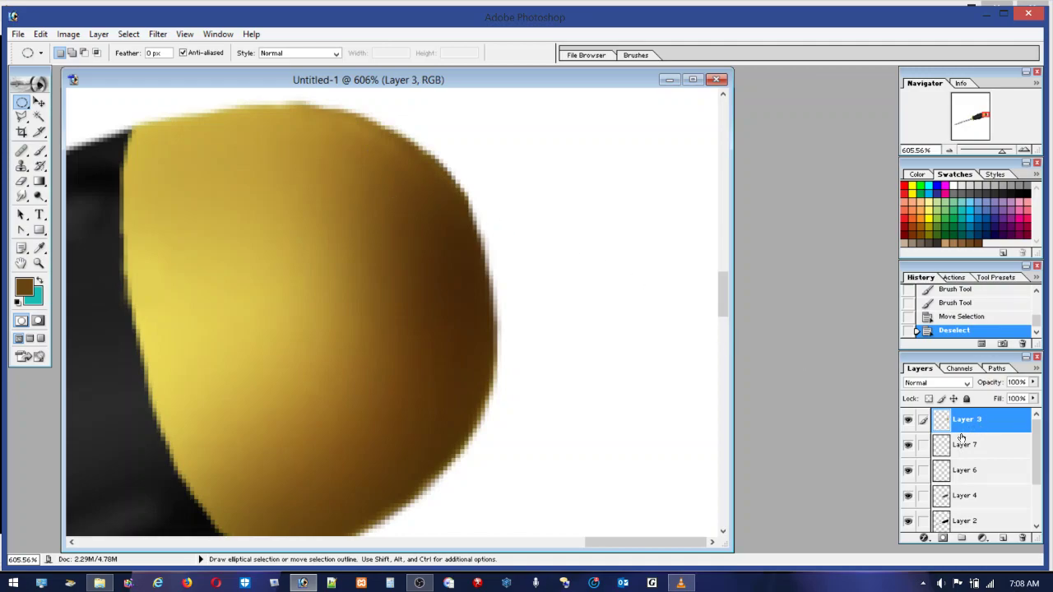
pyautogui.click(909, 444)
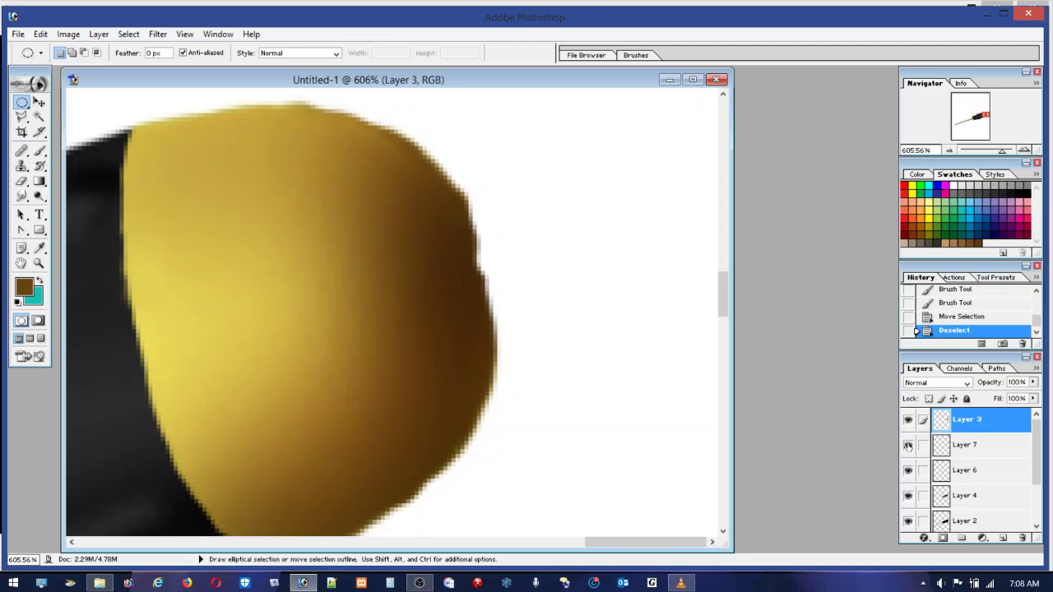
pyautogui.click(908, 445)
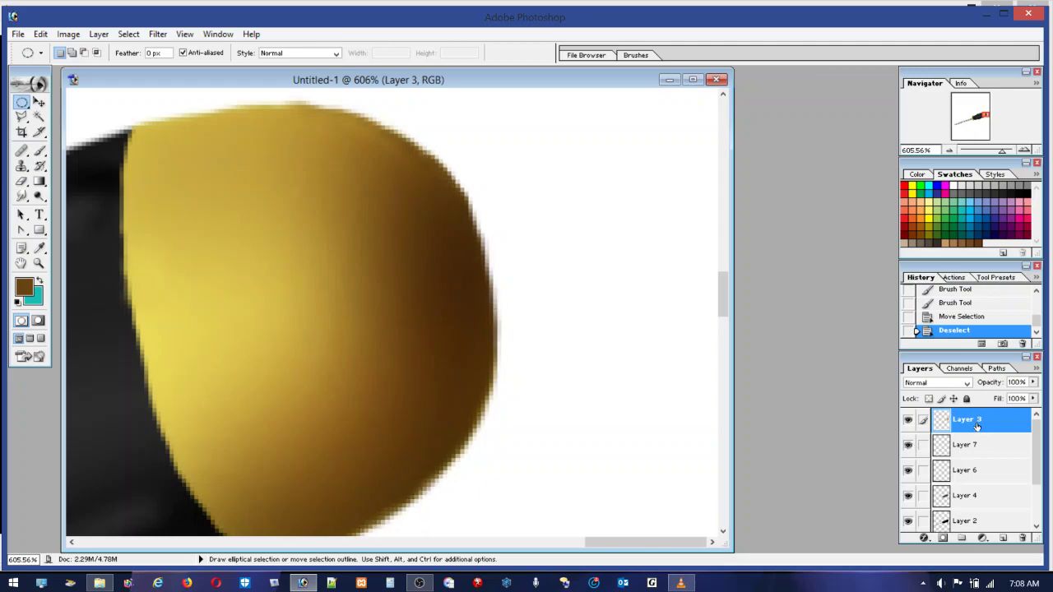
pyautogui.press('ctrl')
pyautogui.hotkey('ctrl', 'e')
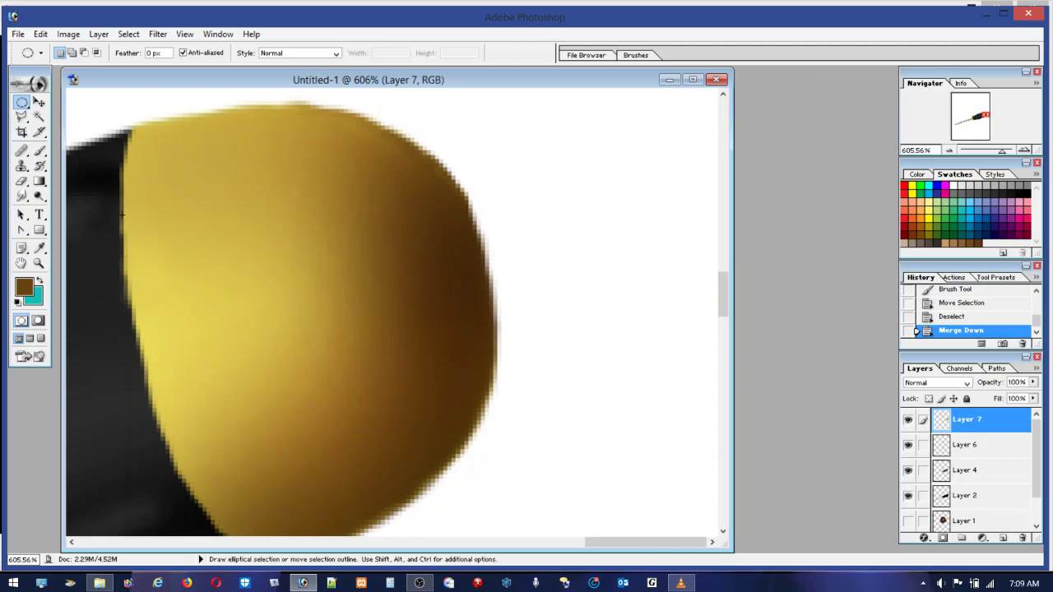
pyautogui.click(21, 181)
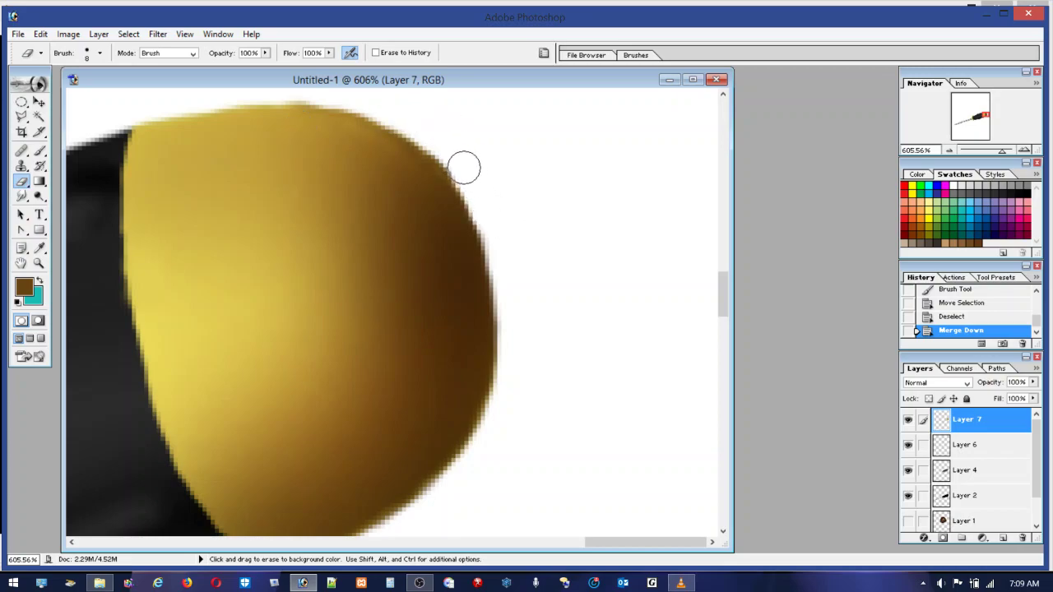
# Erase the ragged dark fringe along the cap's top and right edges on Layers 7, 2 and 4
pyautogui.moveTo(431, 139); pyautogui.dragTo(400, 106)
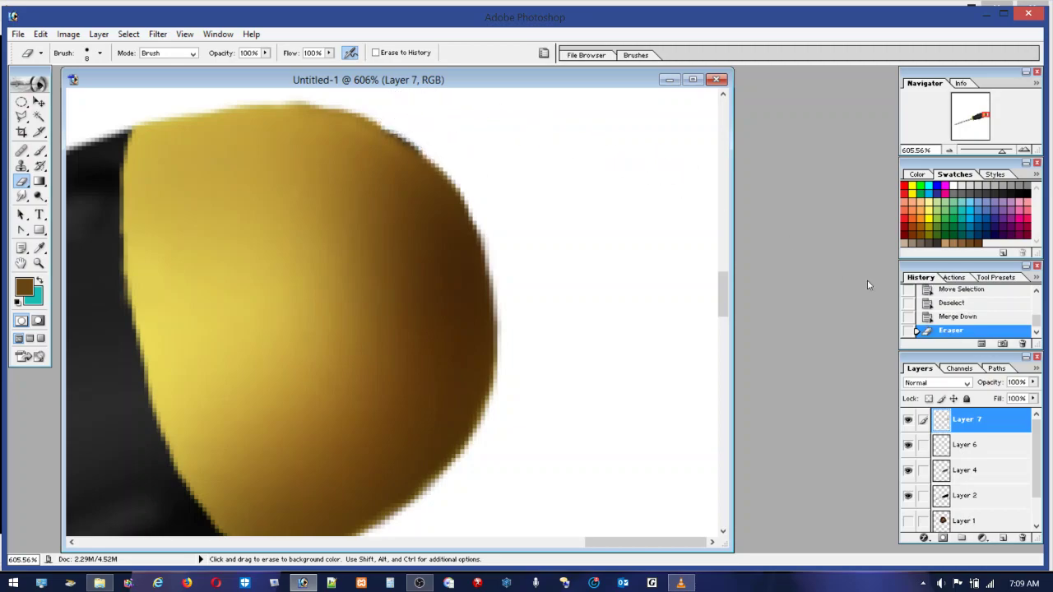
pyautogui.click(975, 502)
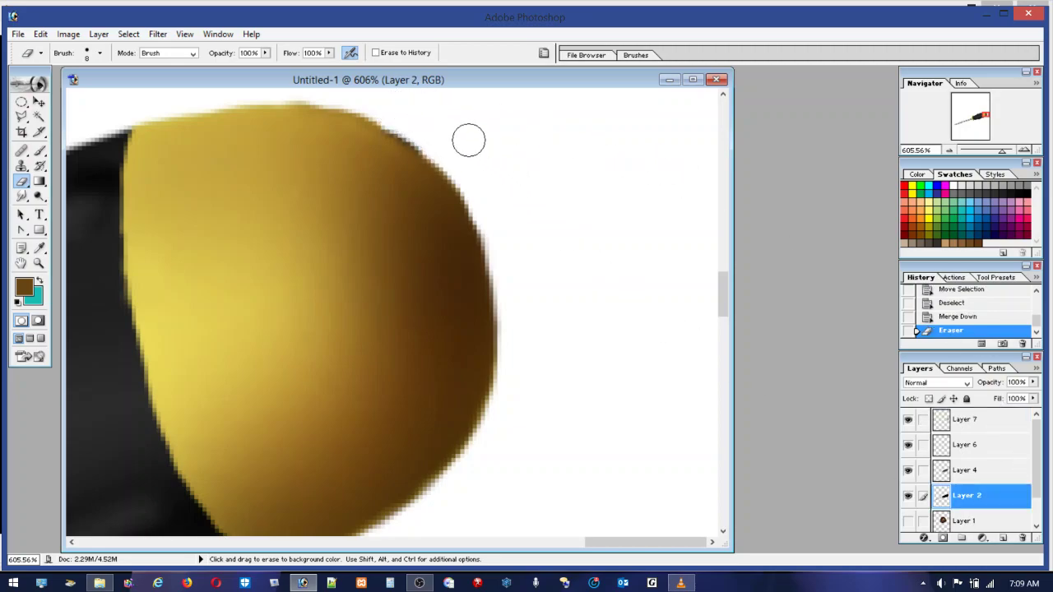
pyautogui.moveTo(434, 151); pyautogui.dragTo(394, 134)
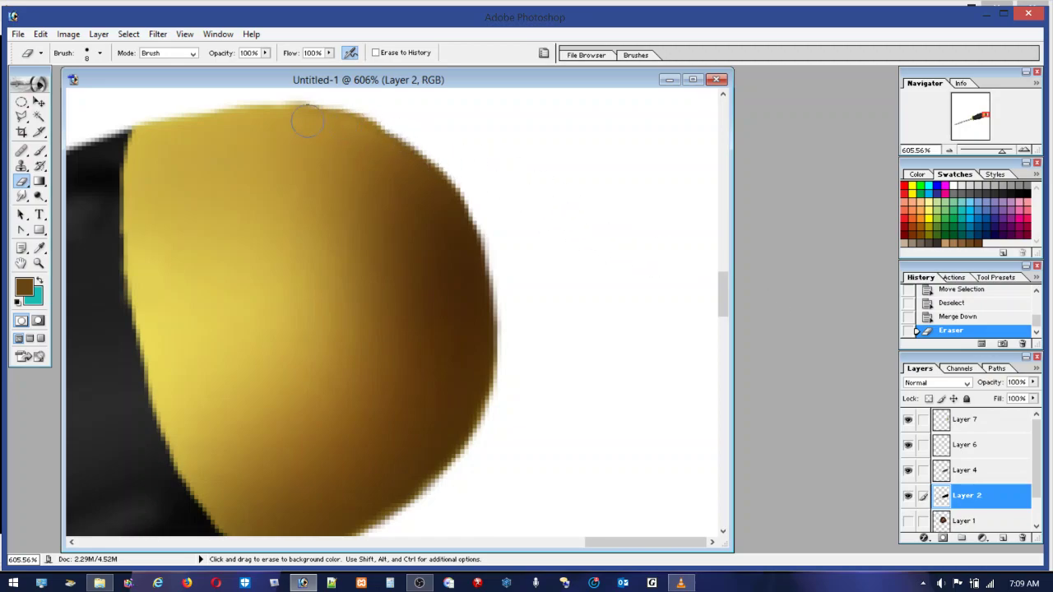
pyautogui.moveTo(185, 122)
pyautogui.mouseDown()
pyautogui.moveTo(331, 113)
pyautogui.moveTo(467, 177)
pyautogui.moveTo(480, 213)
pyautogui.mouseUp()
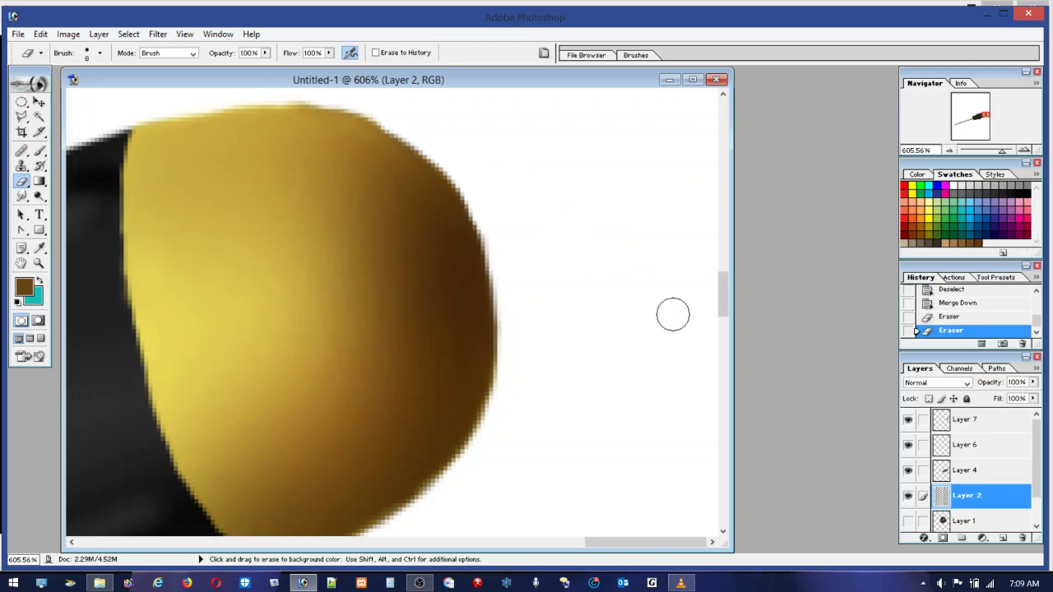
pyautogui.click(934, 471)
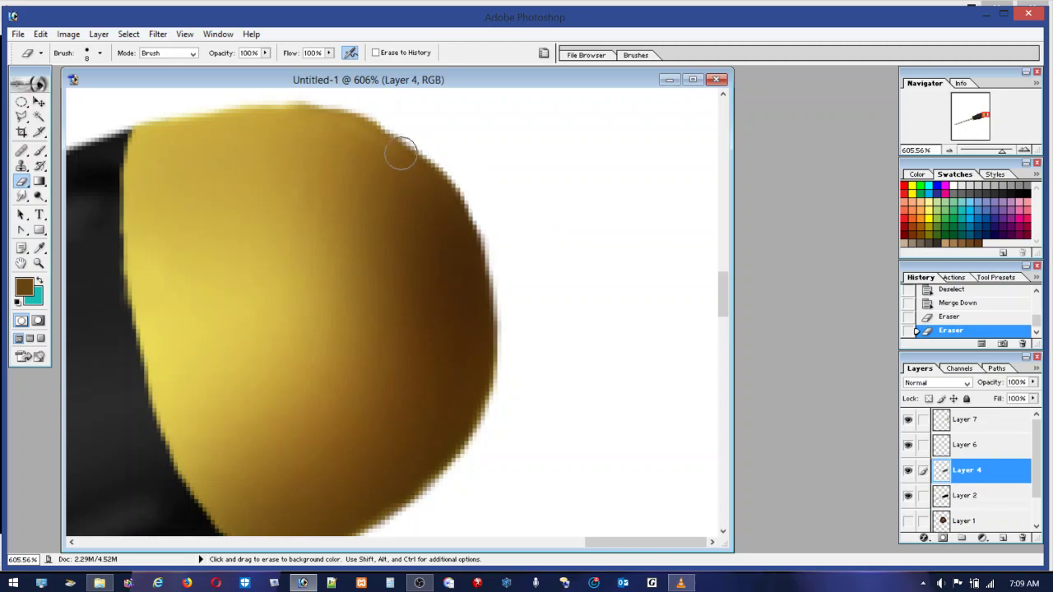
pyautogui.moveTo(183, 106)
pyautogui.mouseDown()
pyautogui.moveTo(297, 94)
pyautogui.moveTo(469, 154)
pyautogui.mouseUp()
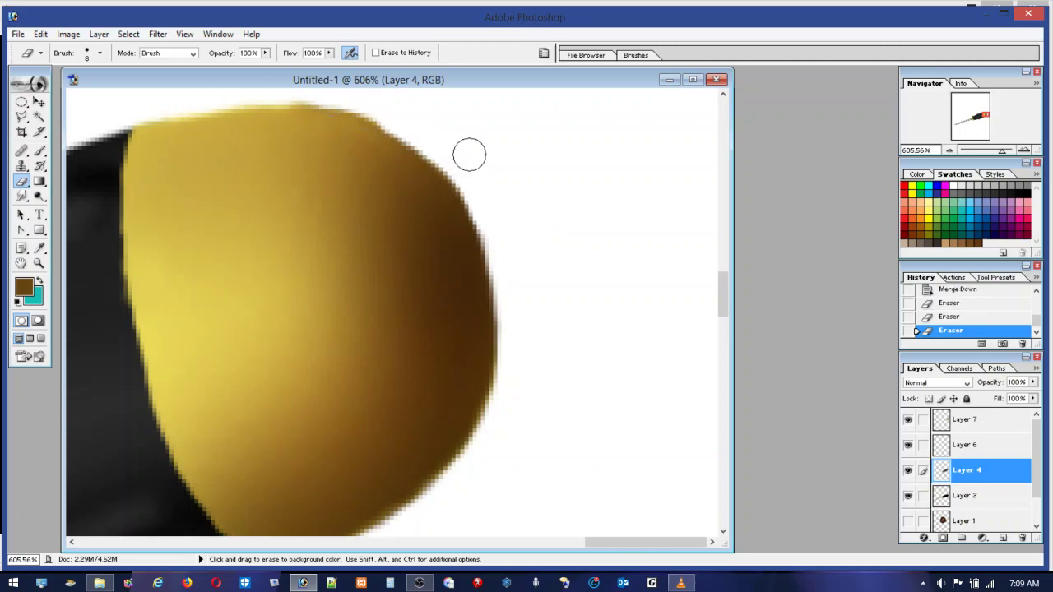
pyautogui.click(965, 424)
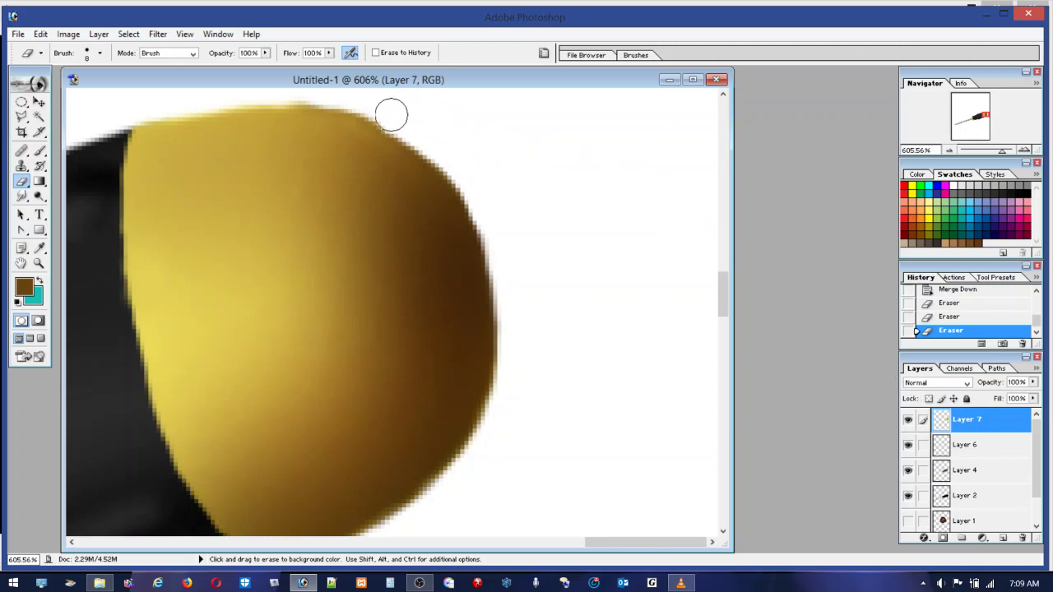
pyautogui.moveTo(370, 104)
pyautogui.mouseDown()
pyautogui.moveTo(324, 89)
pyautogui.moveTo(239, 95)
pyautogui.moveTo(252, 100)
pyautogui.mouseUp()
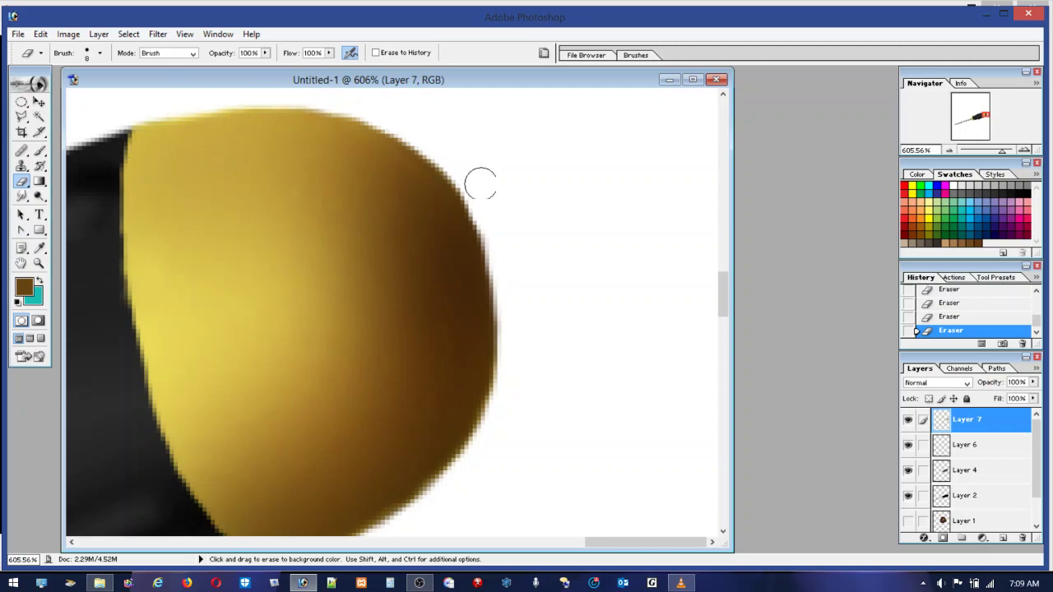
# View the finished screwdriver at 100% in a widened document window
pyautogui.doubleClick(38, 263)
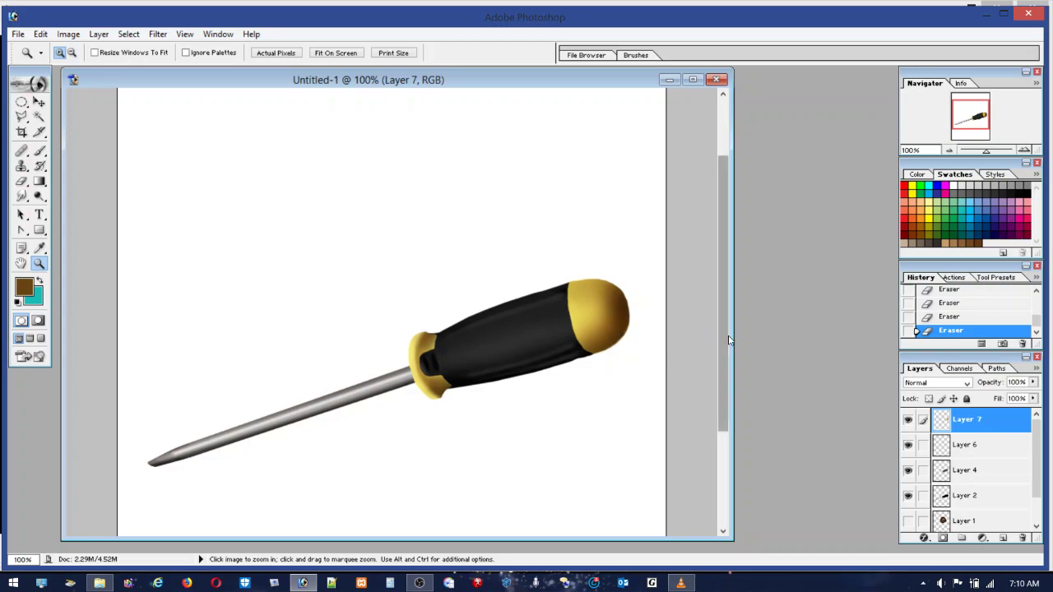
pyautogui.moveTo(729, 338); pyautogui.dragTo(763, 333)
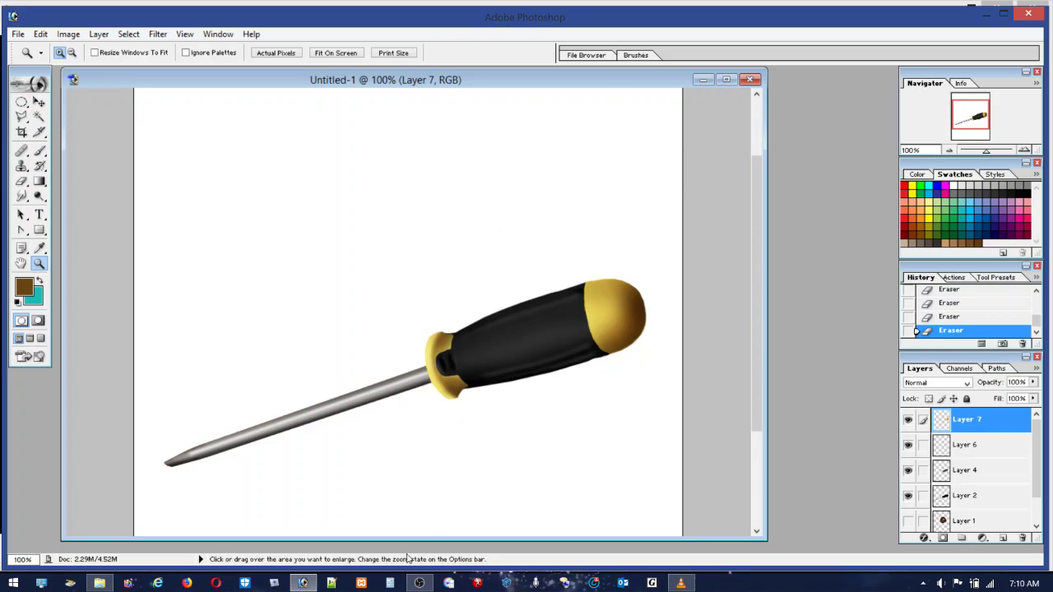
pyautogui.click(418, 584)
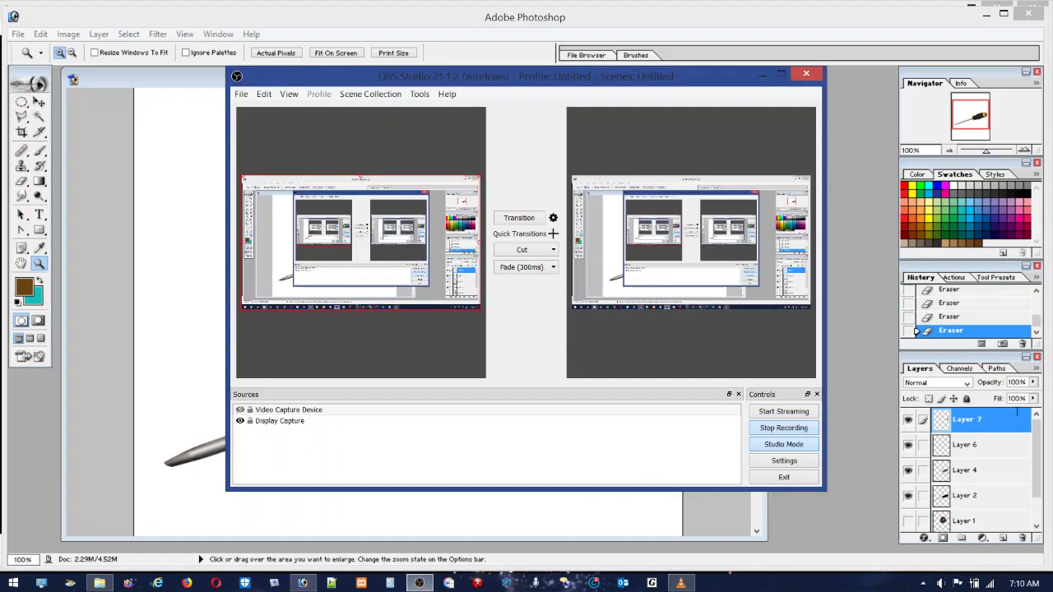